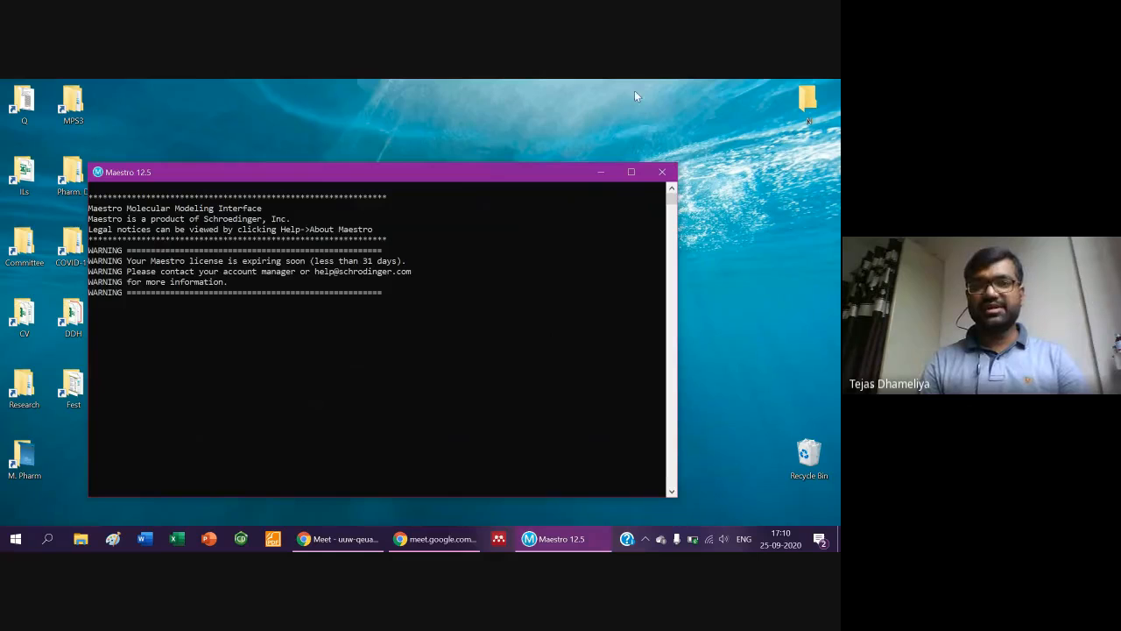
# Minimize the Maestro 12.5 console window and move the screen-sharing notice off the taskbar's open-window entries.
pyautogui.click(603, 173)
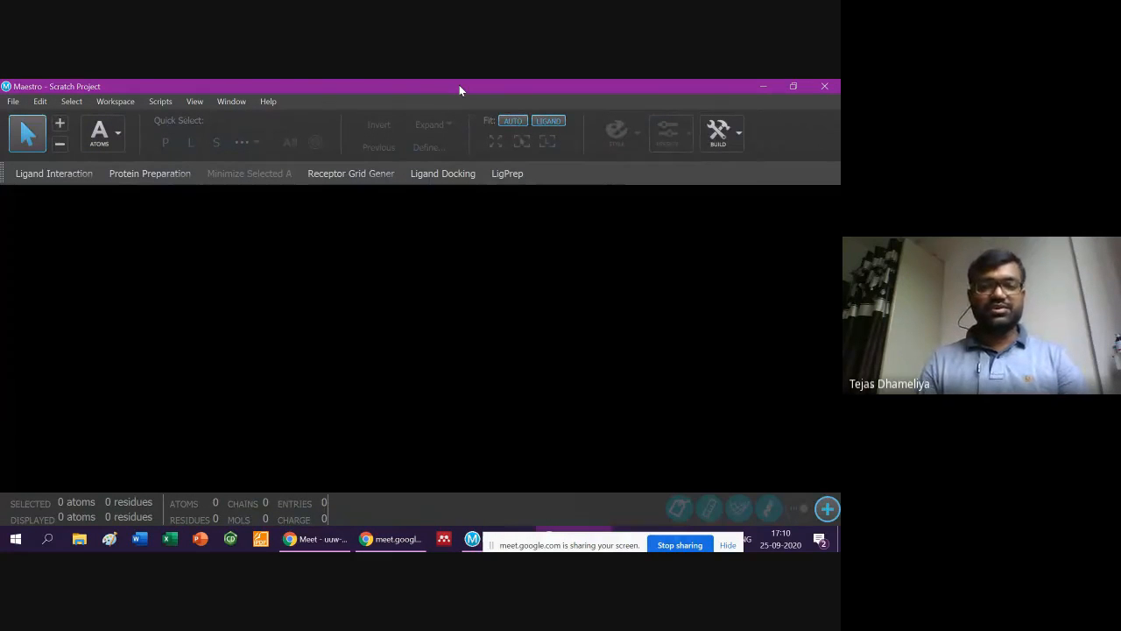
pyautogui.click(539, 543)
pyautogui.moveTo(539, 543); pyautogui.dragTo(667, 550)
pyautogui.click(331, 84)
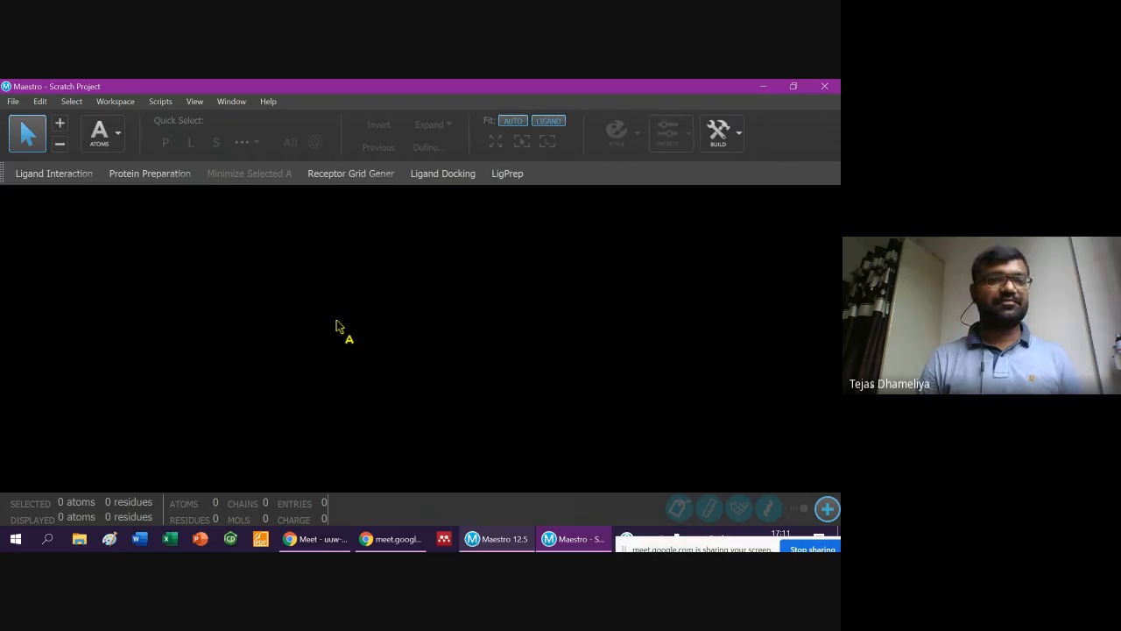
# Create a new folder named Trial on the desktop and return to the Maestro project window.
pyautogui.click(758, 86)
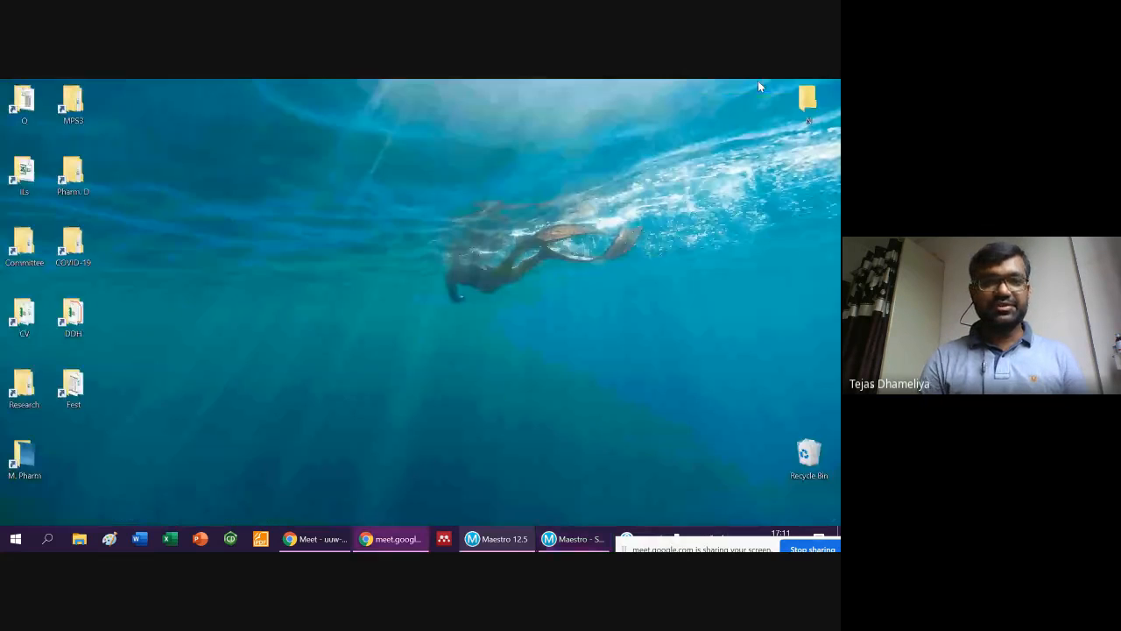
pyautogui.rightClick(200, 101)
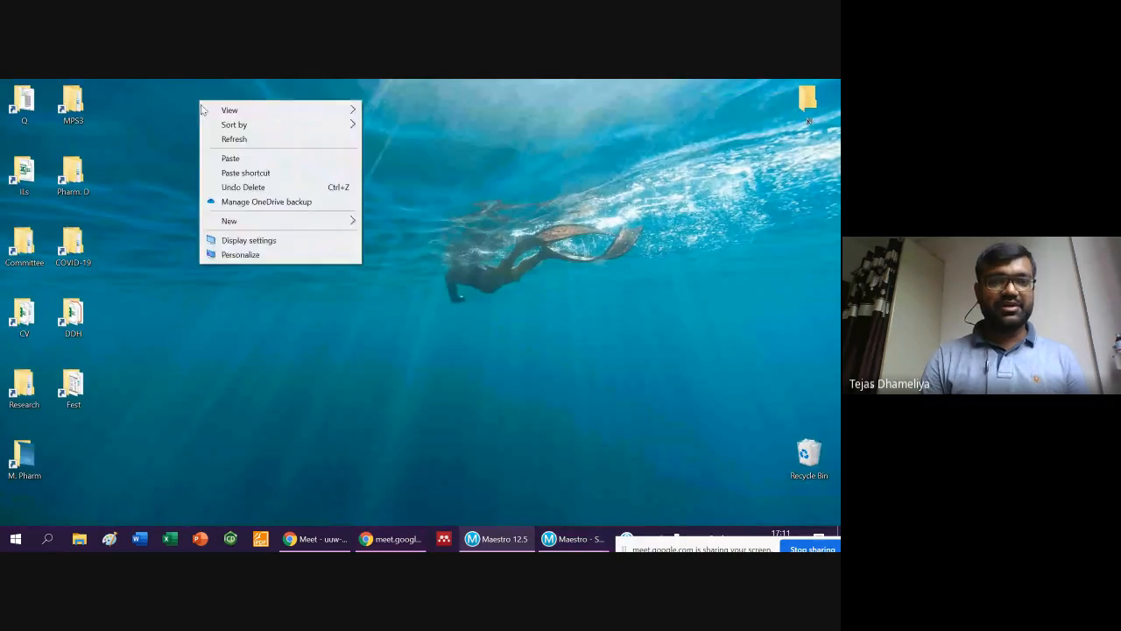
pyautogui.moveTo(311, 221)
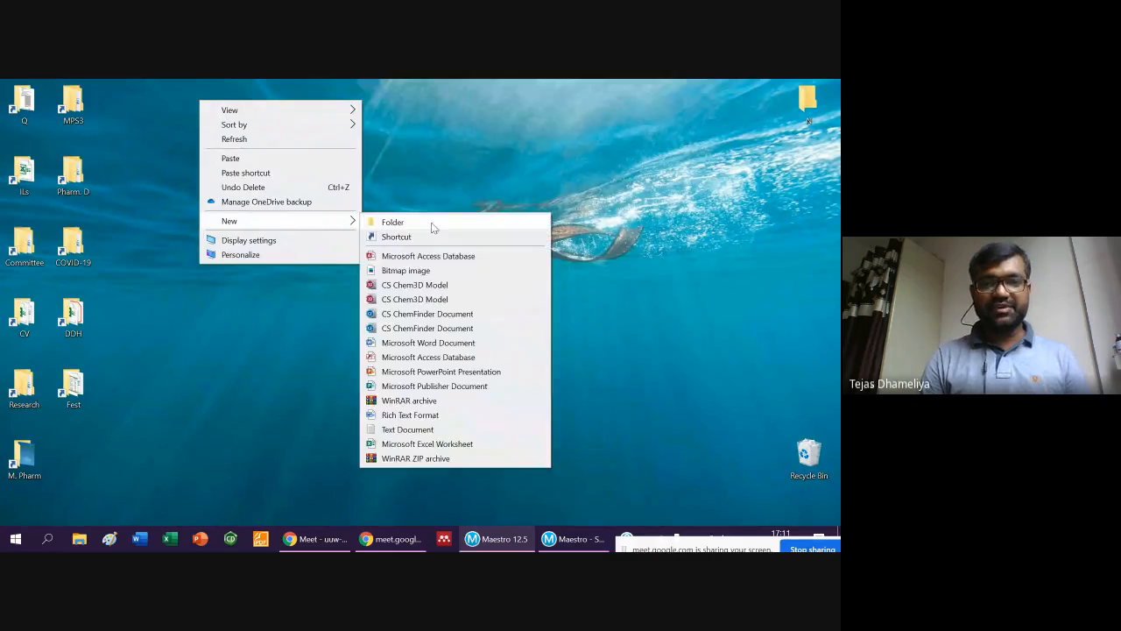
pyautogui.click(432, 223)
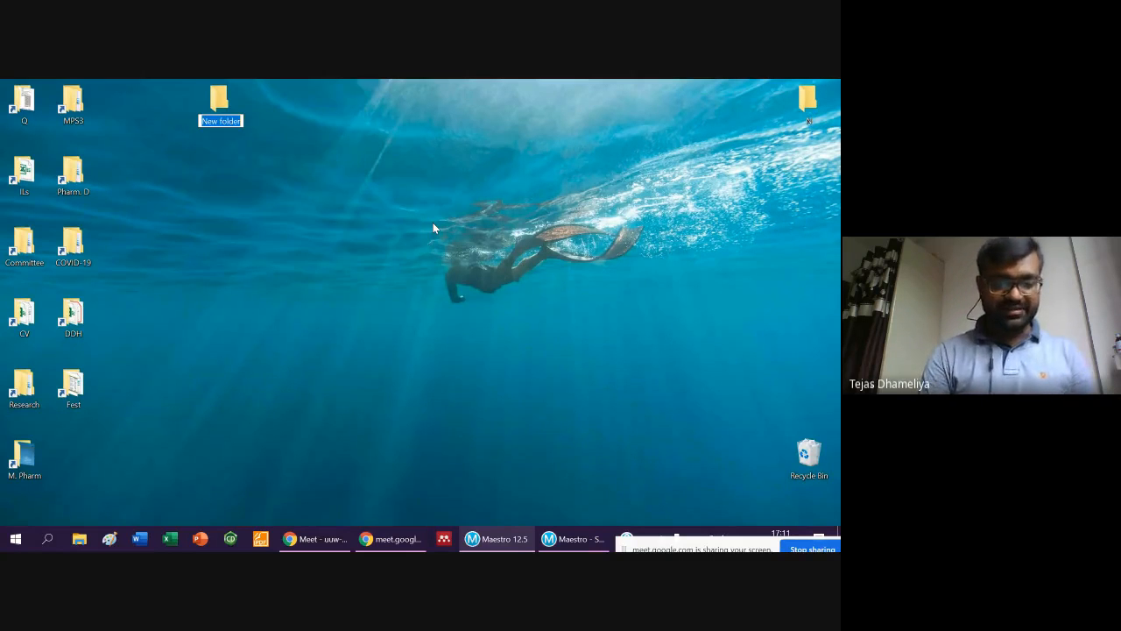
pyautogui.write('r')
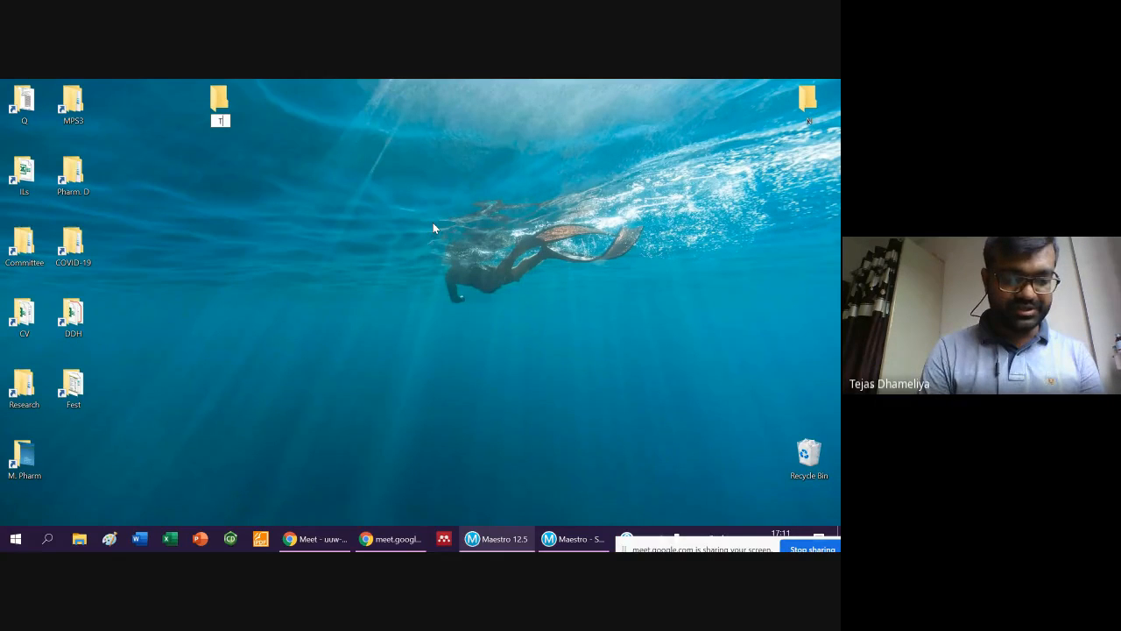
pyautogui.write('rial')
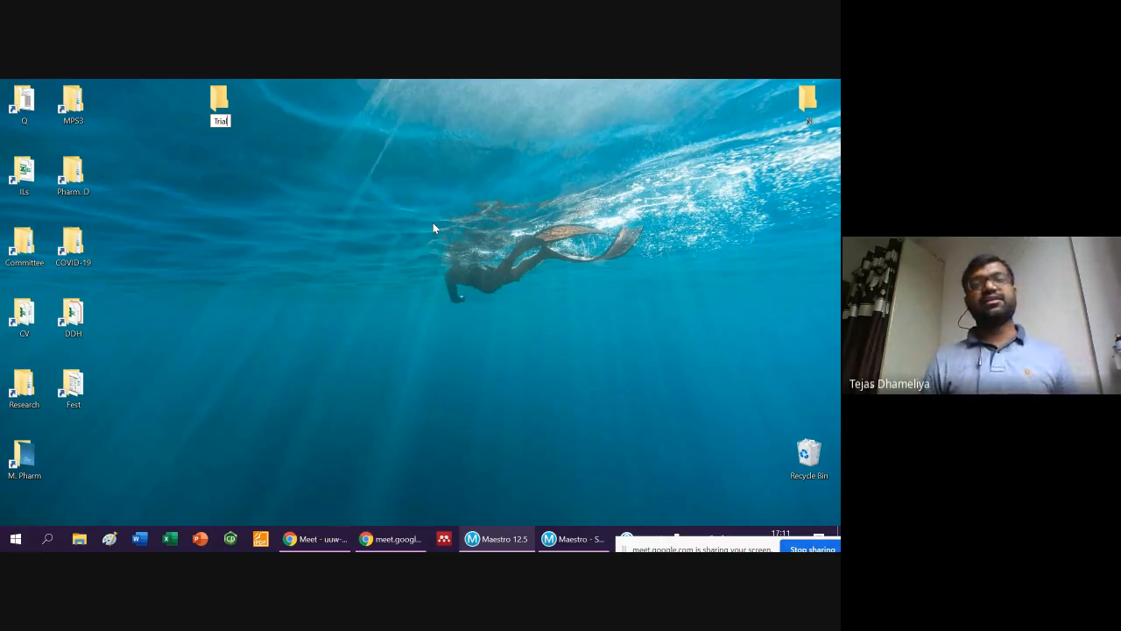
pyautogui.press('Return')
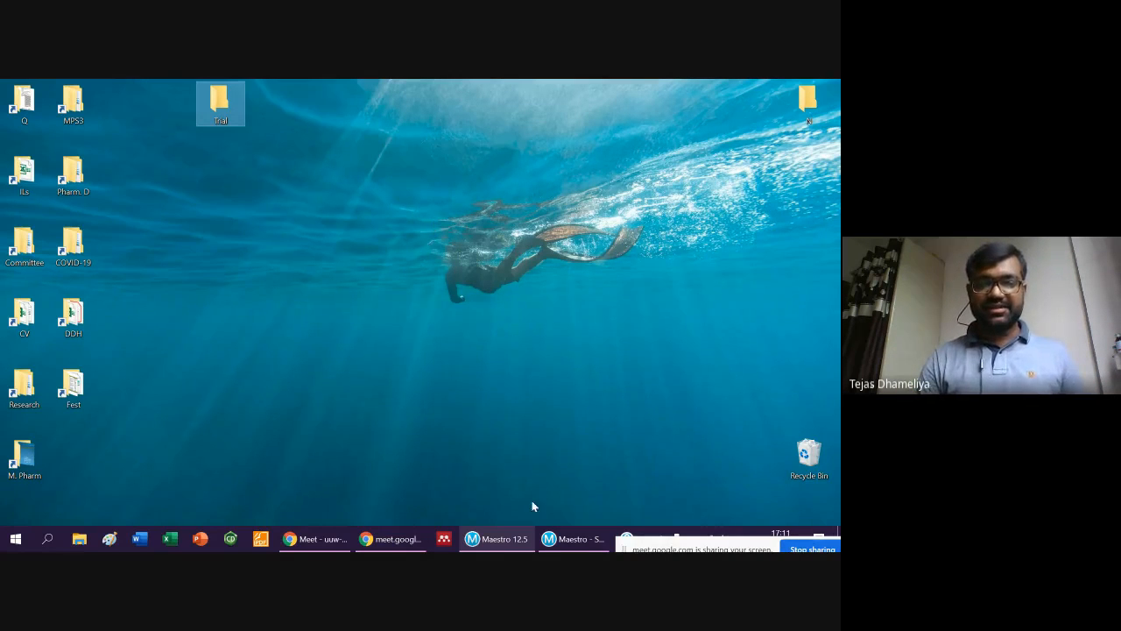
pyautogui.click(549, 539)
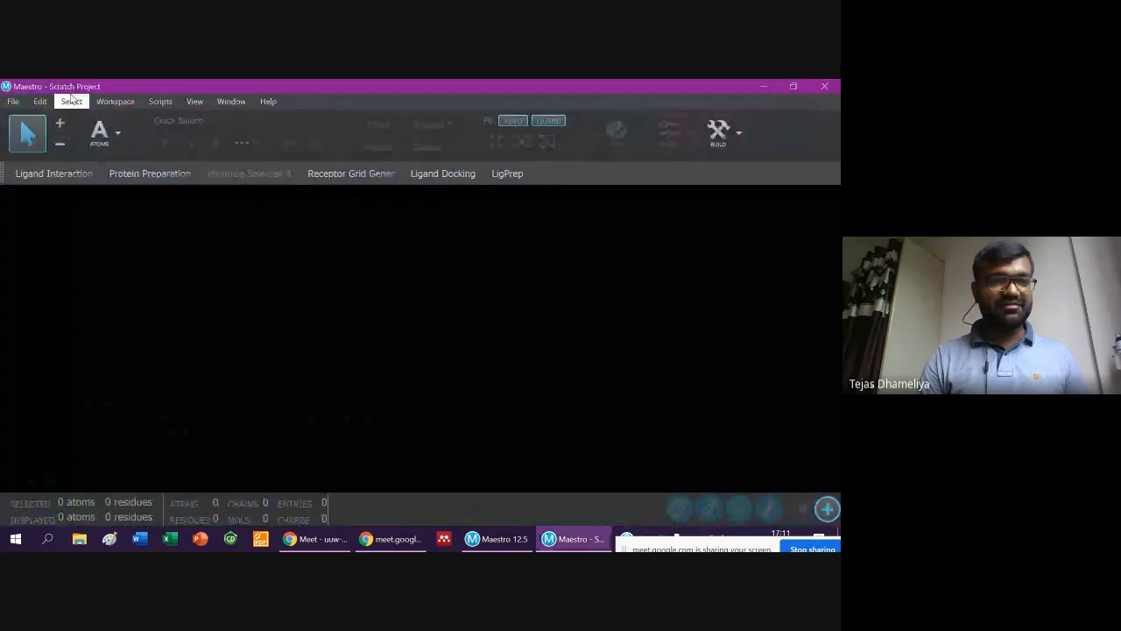
pyautogui.click(13, 101)
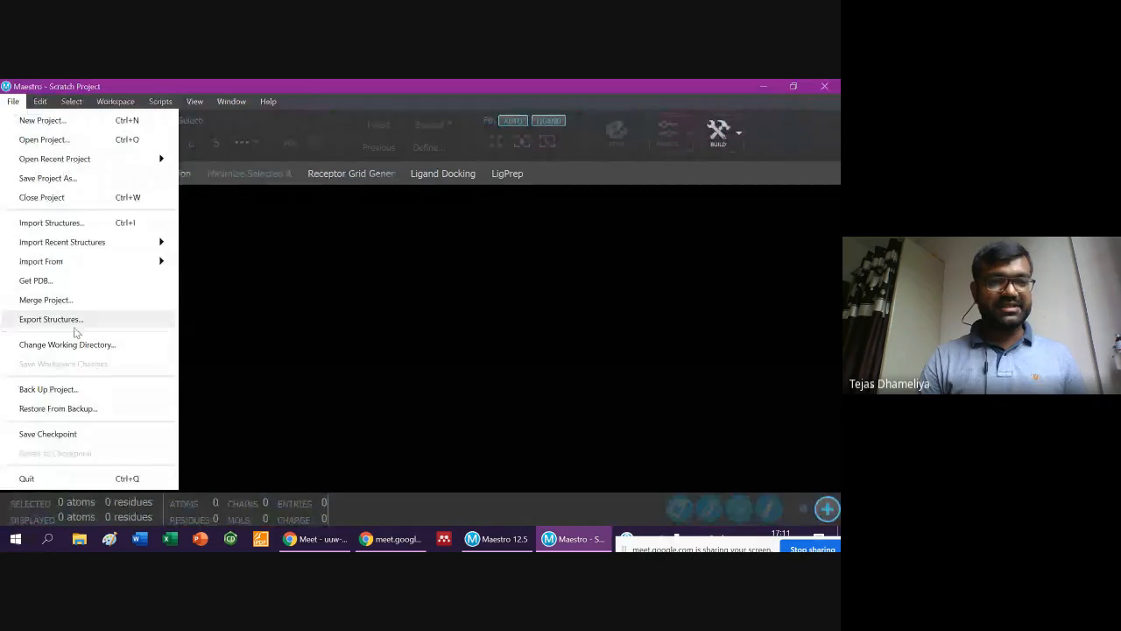
pyautogui.click(74, 344)
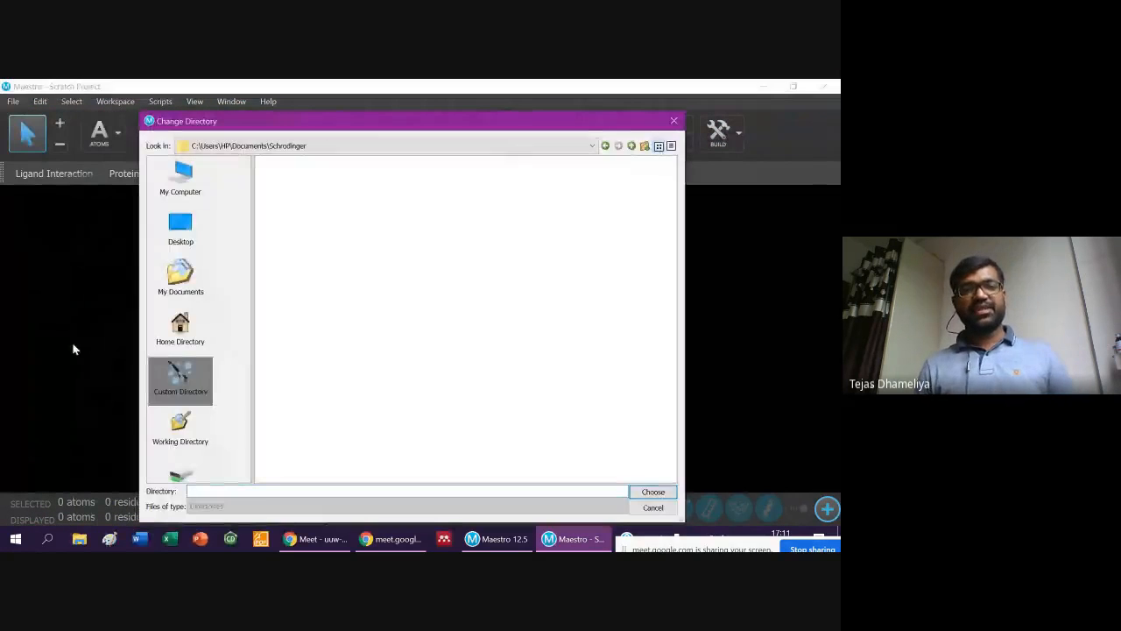
pyautogui.click(672, 121)
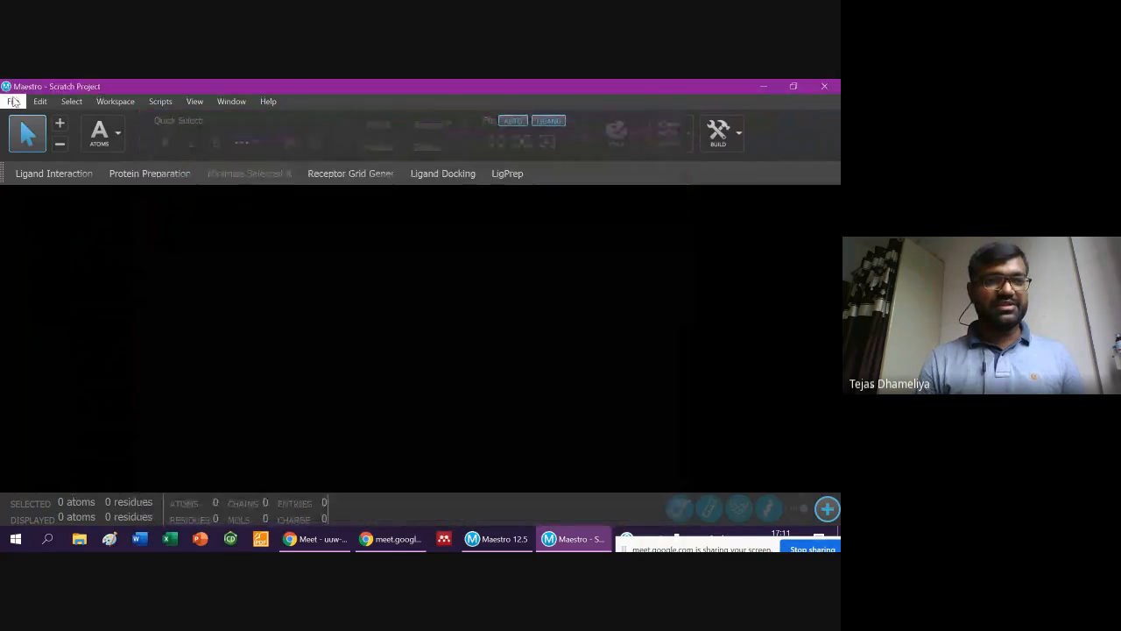
# Change the working directory to the Trial folder on the Desktop.
pyautogui.click(13, 101)
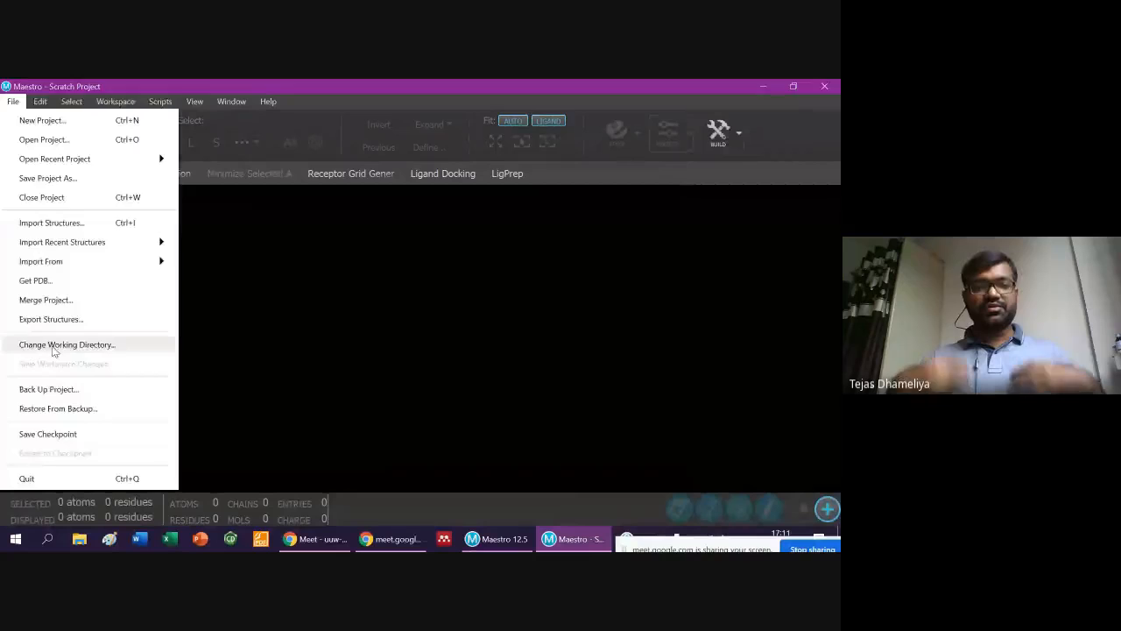
pyautogui.click(51, 346)
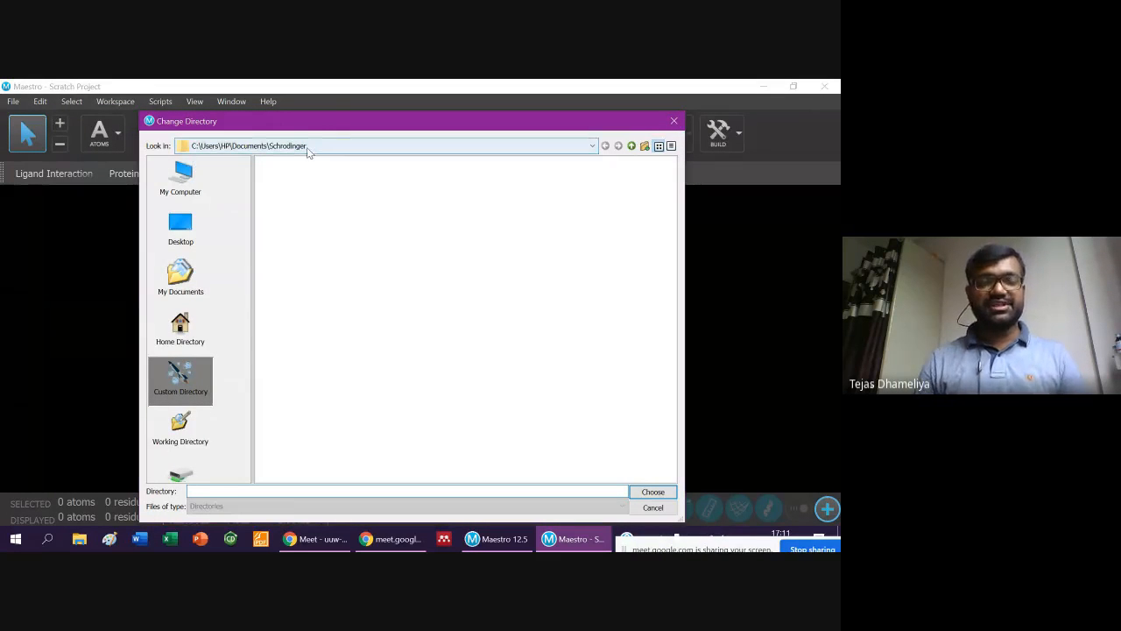
pyautogui.click(180, 230)
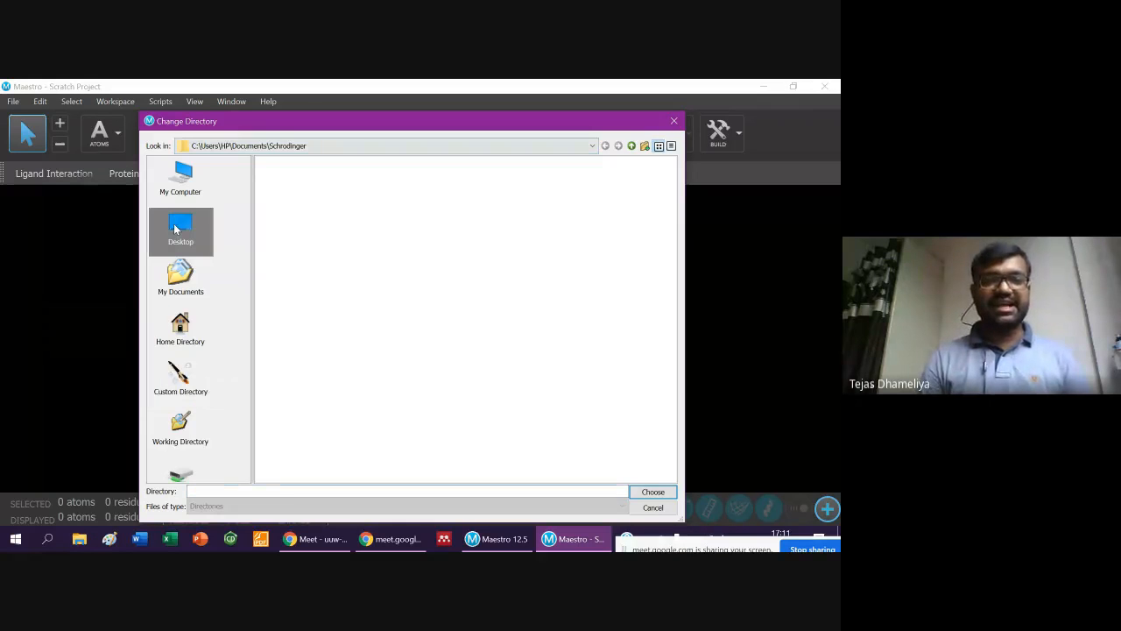
pyautogui.click(282, 333)
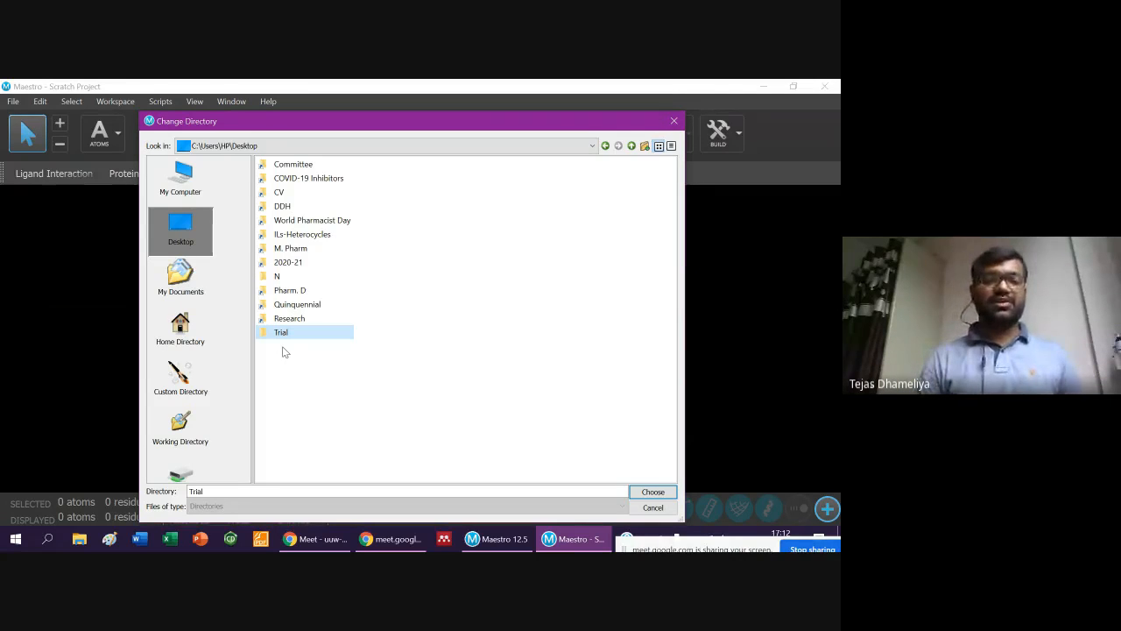
pyautogui.click(653, 493)
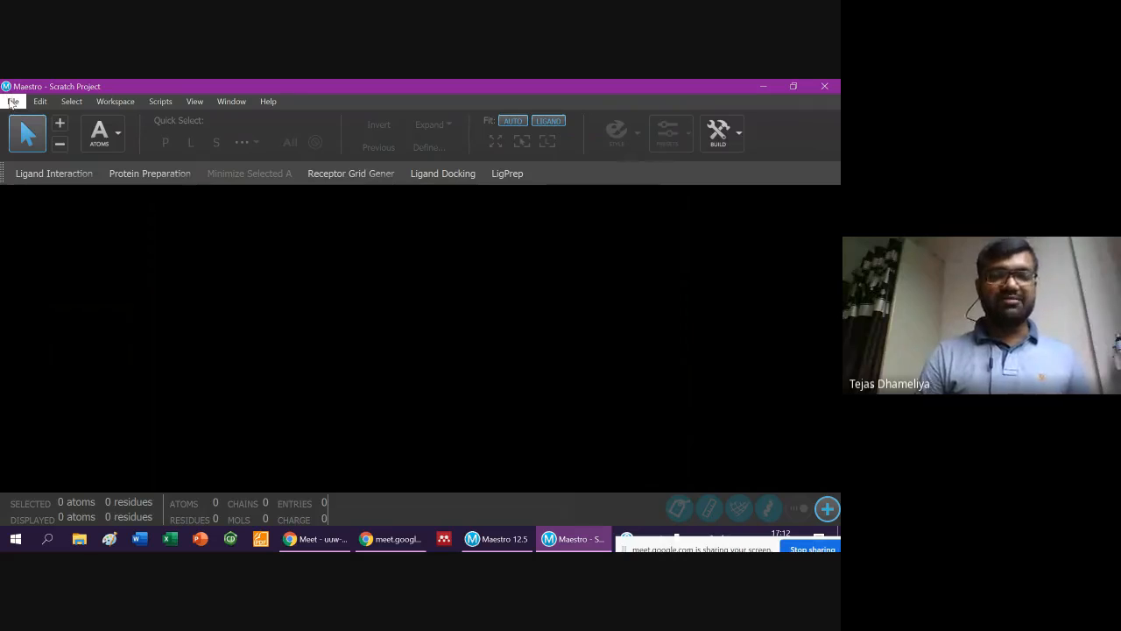
# Save the scratch project as a Maestro project named trial in the Trial working directory.
pyautogui.click(12, 102)
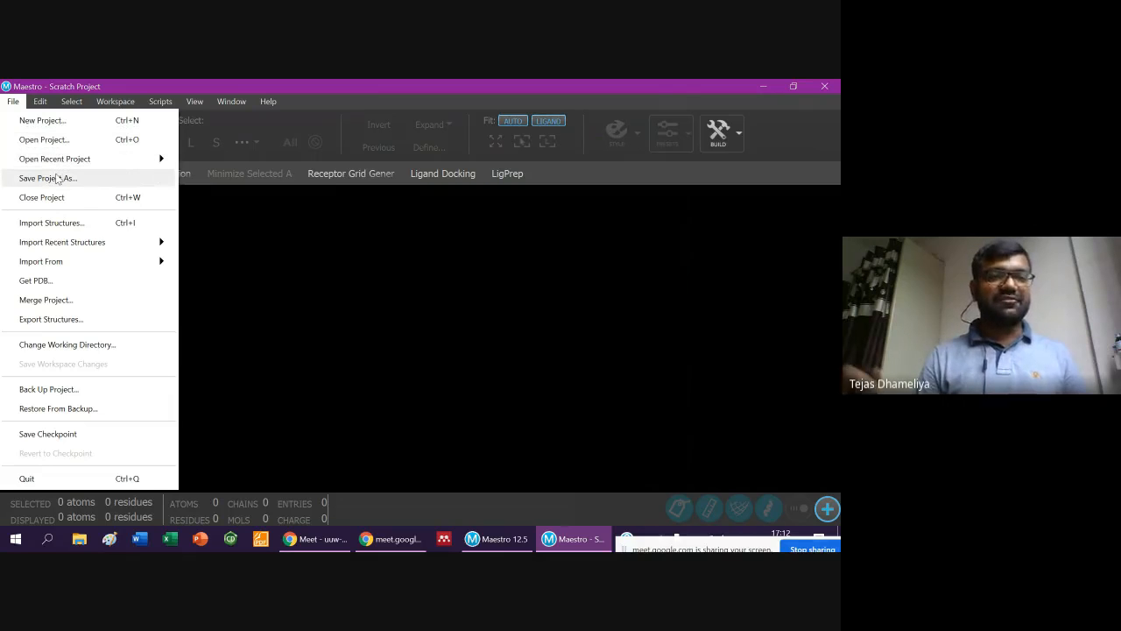
pyautogui.click(58, 178)
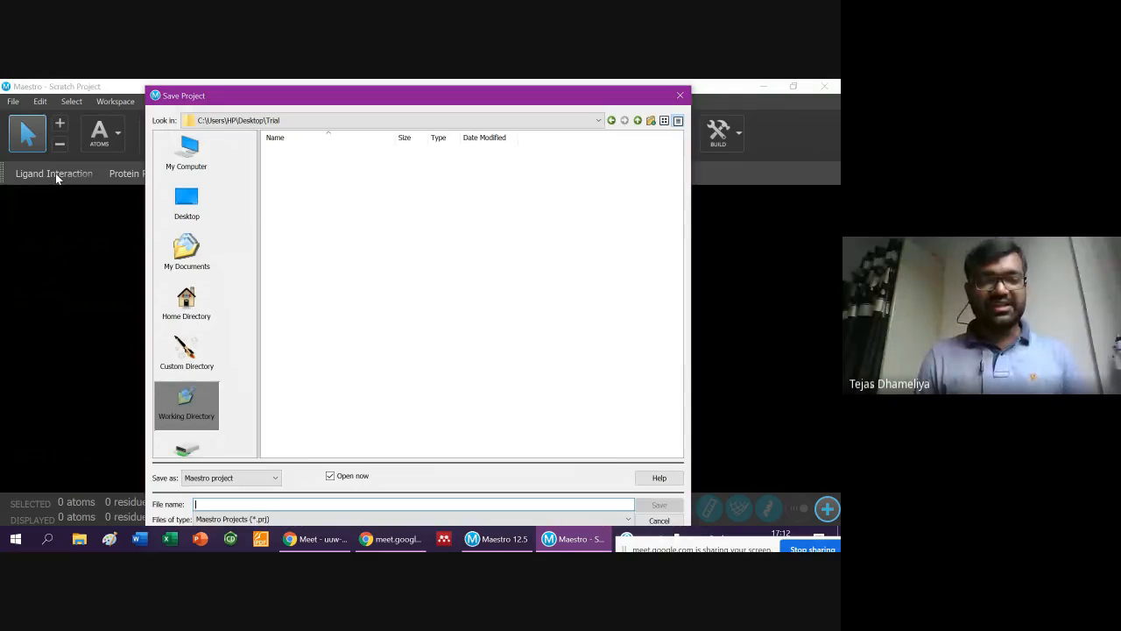
pyautogui.write('t')
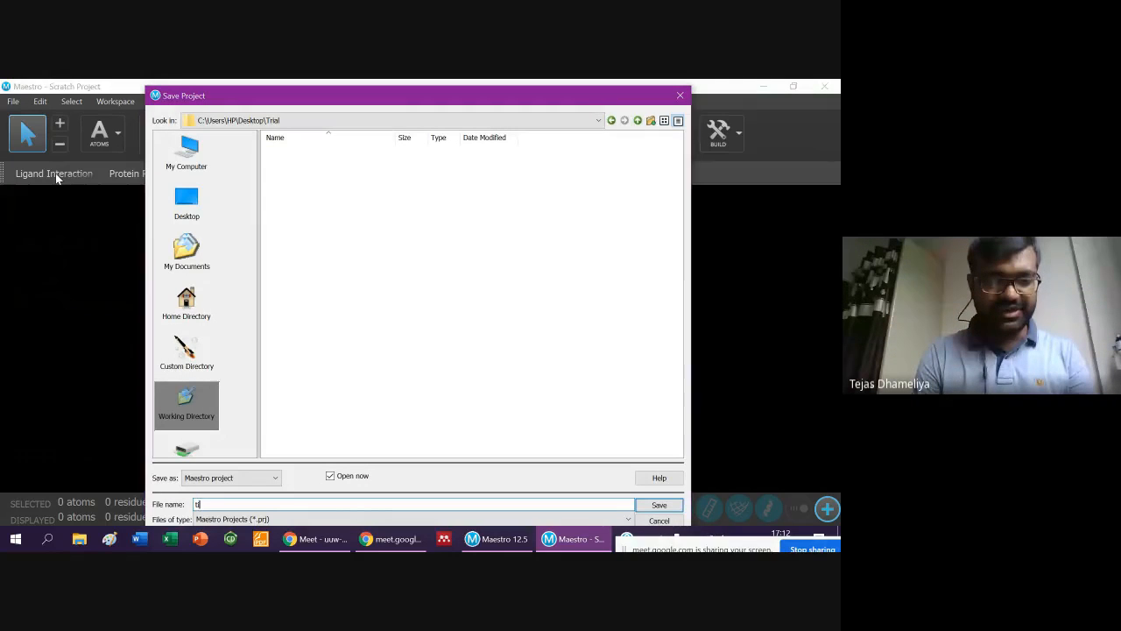
pyautogui.write('rial')
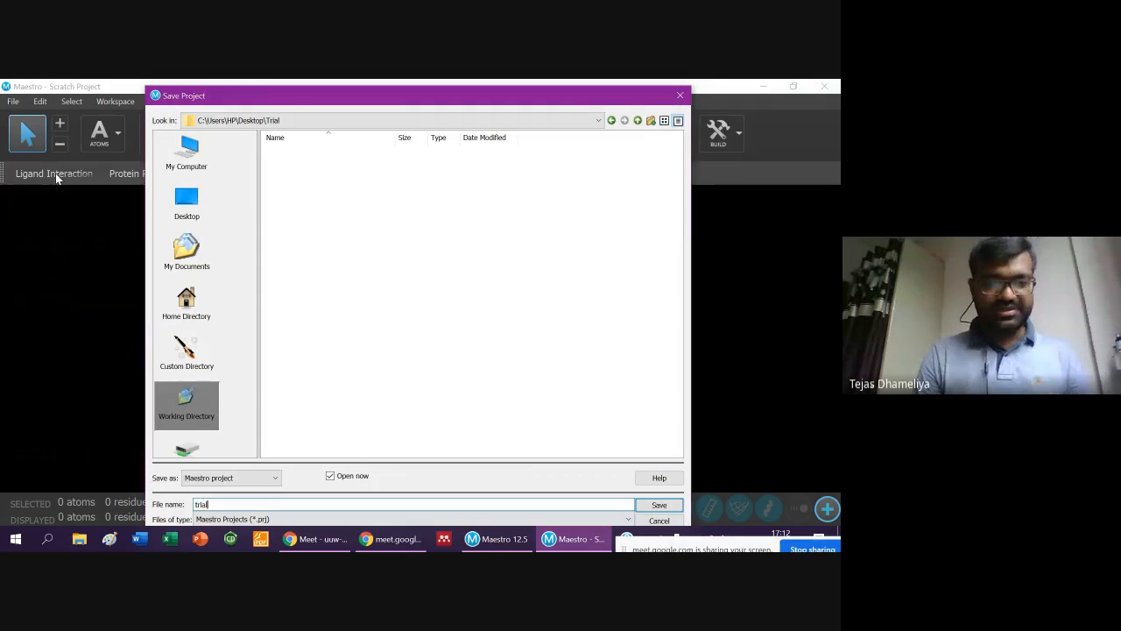
pyautogui.press('Return')
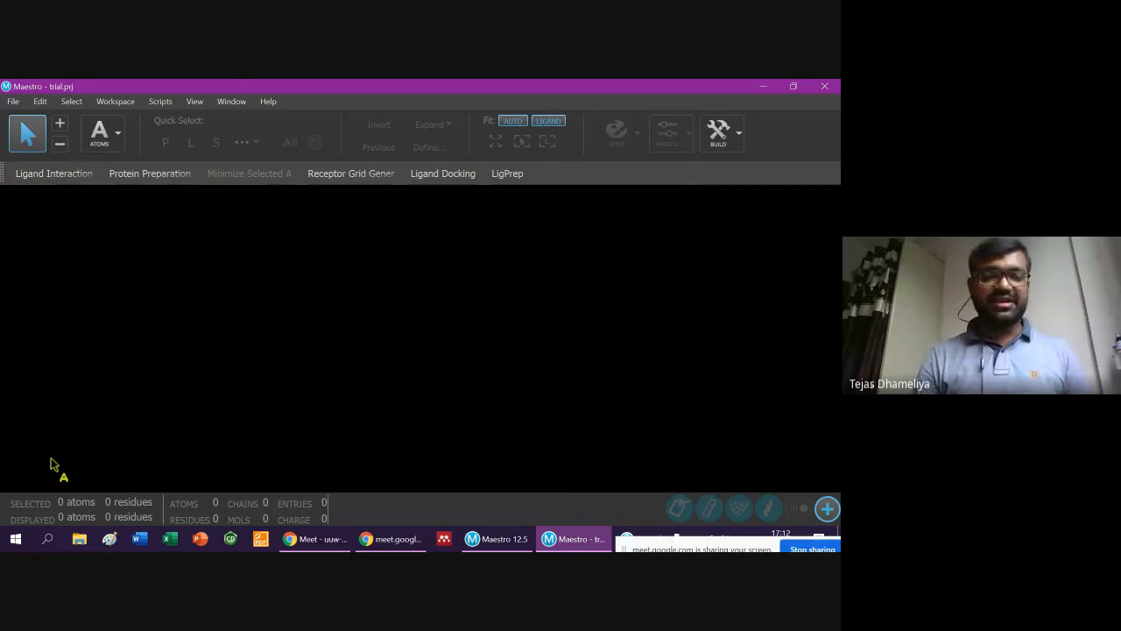
# Switch to Chrome, replace the inbox tab with a new tab, and search Google for 7bv2.
pyautogui.moveTo(313, 539)
pyautogui.click(269, 518)
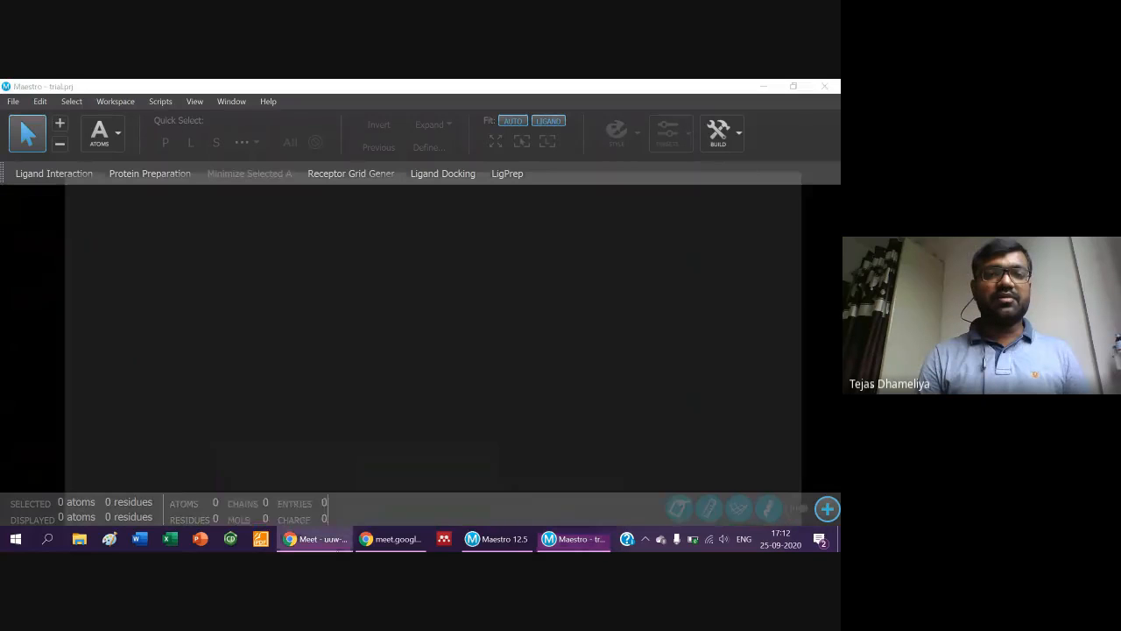
pyautogui.hotkey('ctrl', 't')
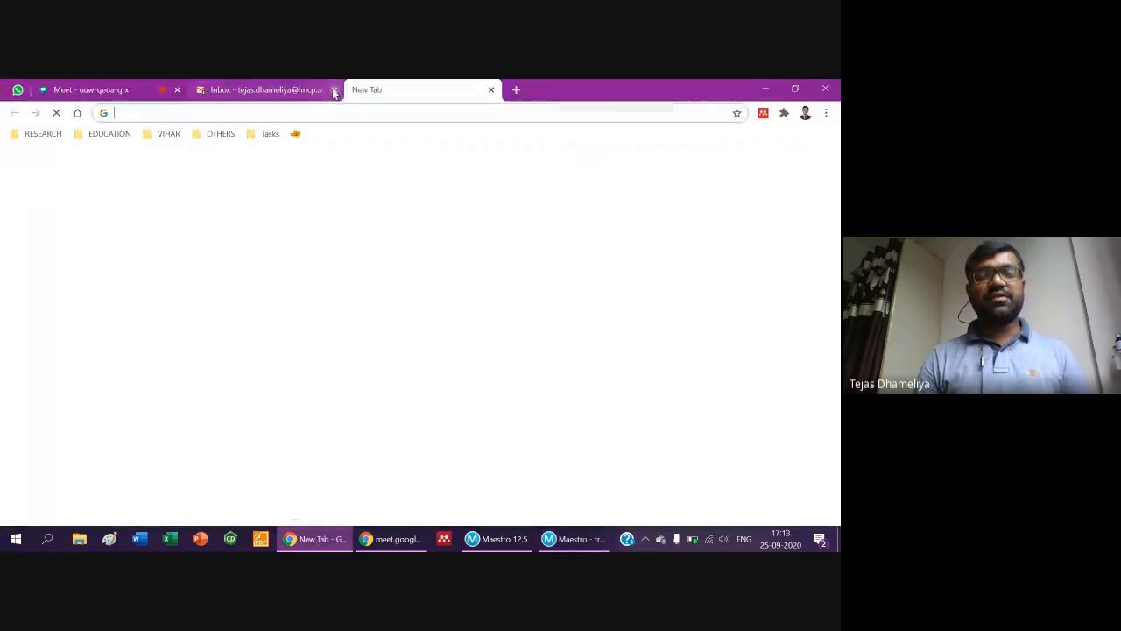
pyautogui.click(333, 90)
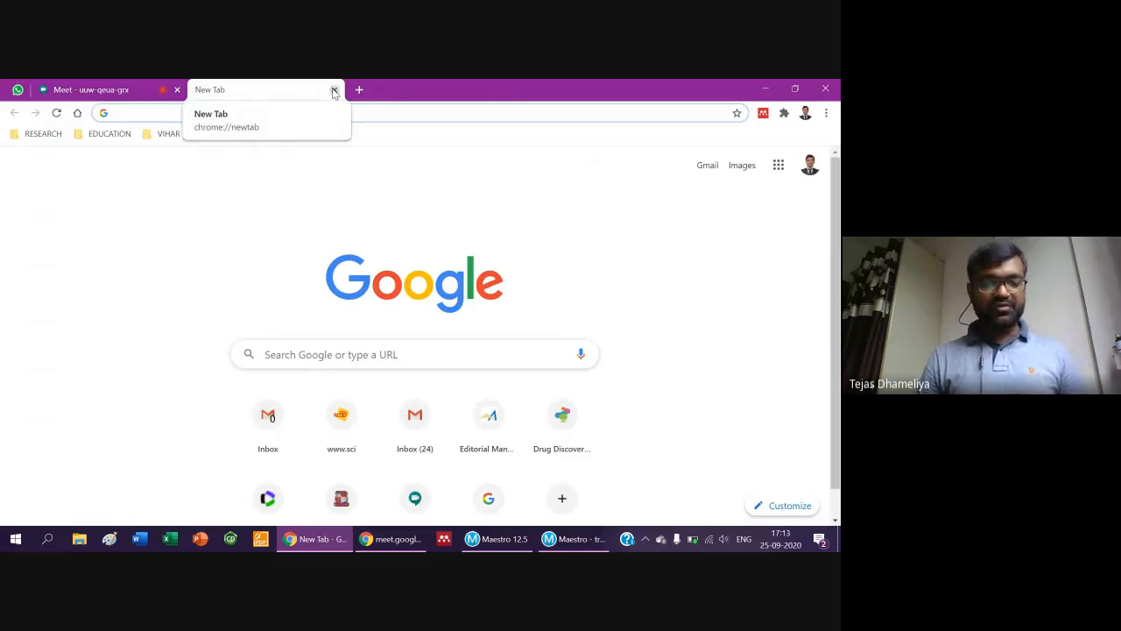
pyautogui.write('7bv2')
pyautogui.press('Return')
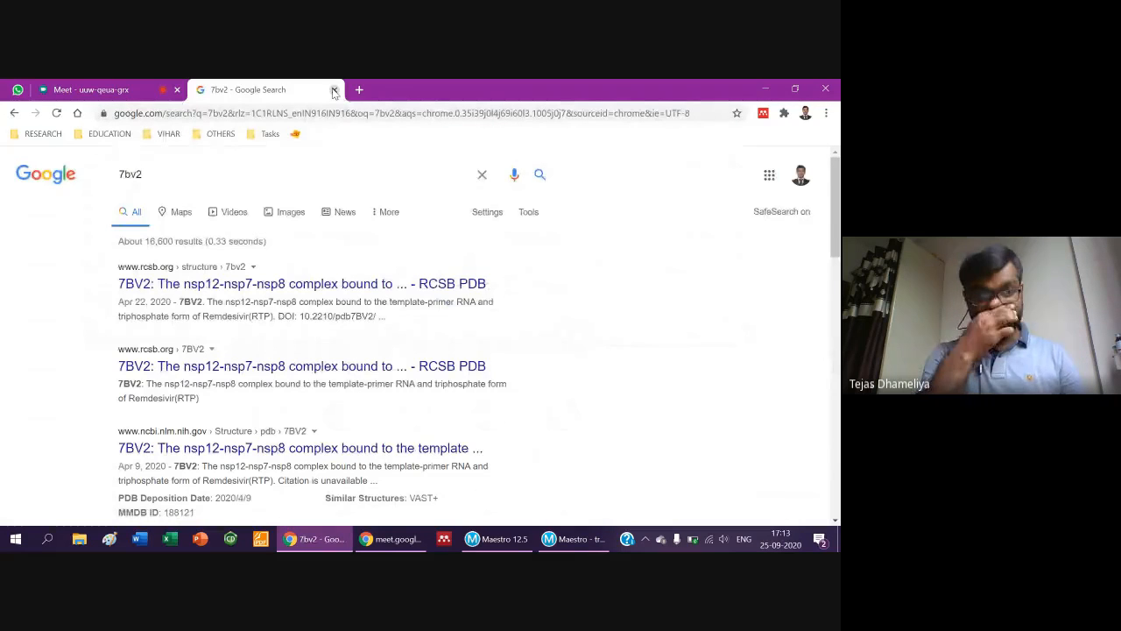
# Search Google for 1nh8 instead and open the RCSB PDB structure entry for 1NH8.
pyautogui.click(307, 175)
pyautogui.hotkey('ctrl', 'a')
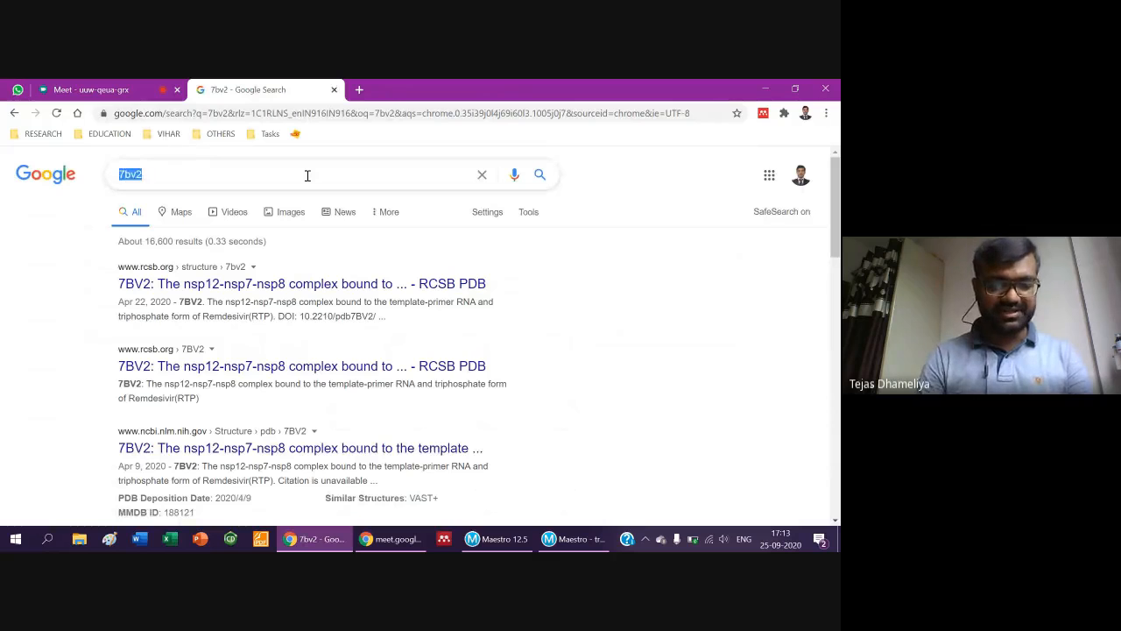
pyautogui.write('1nh8')
pyautogui.press('Return')
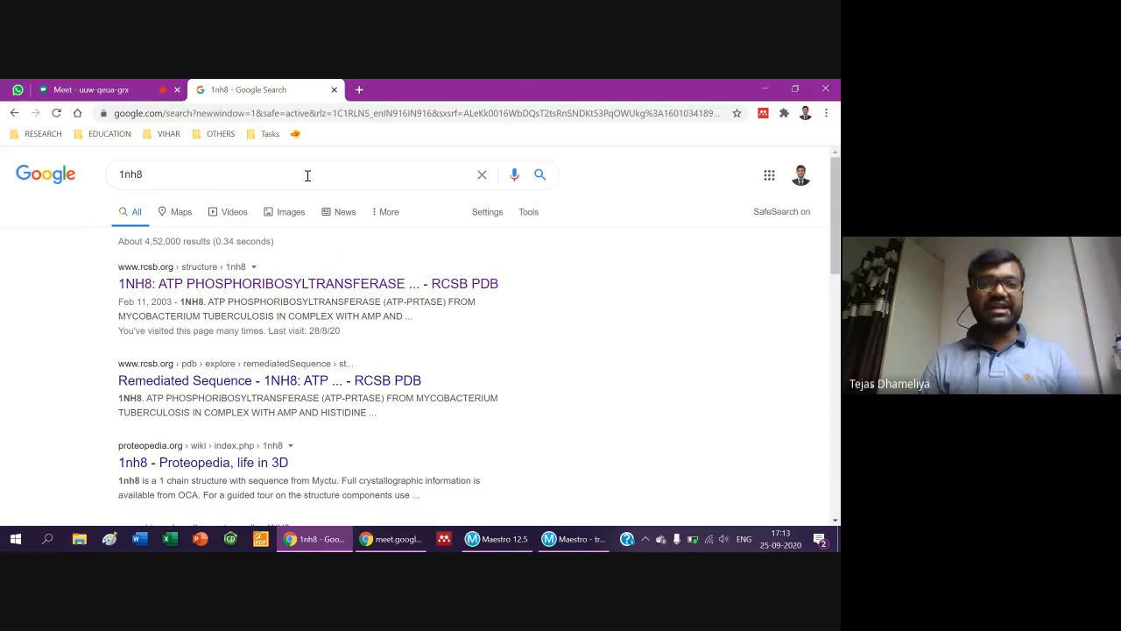
pyautogui.click(335, 284)
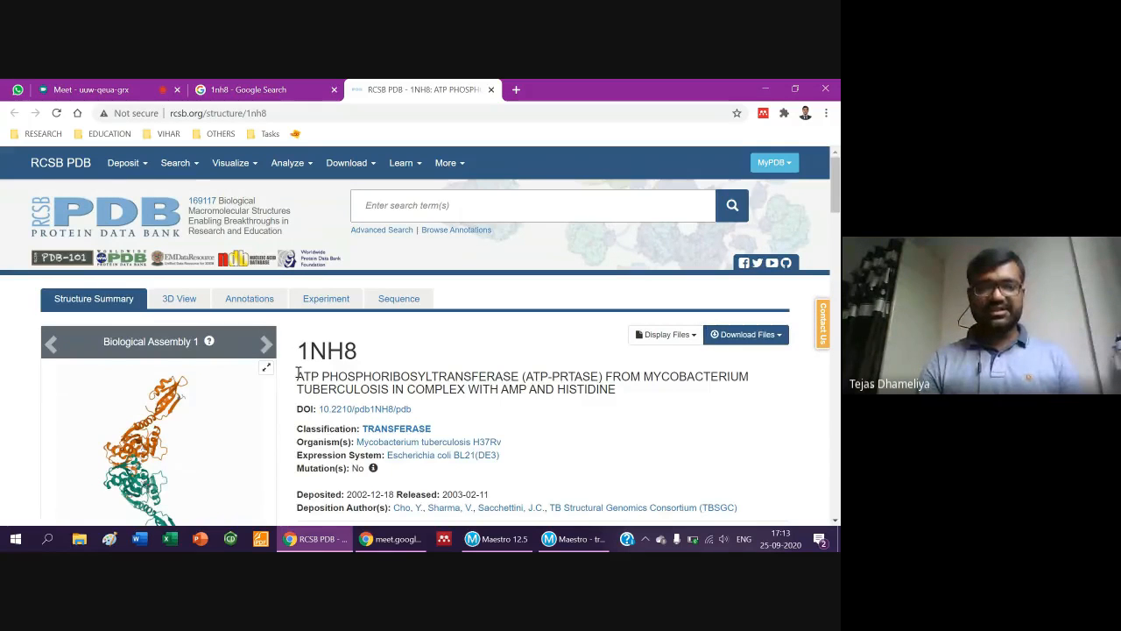
# Review the 1NH8 structure summary, including its experimental data, validation, literature and macromolecule sections.
pyautogui.scroll(-2, 298, 373)
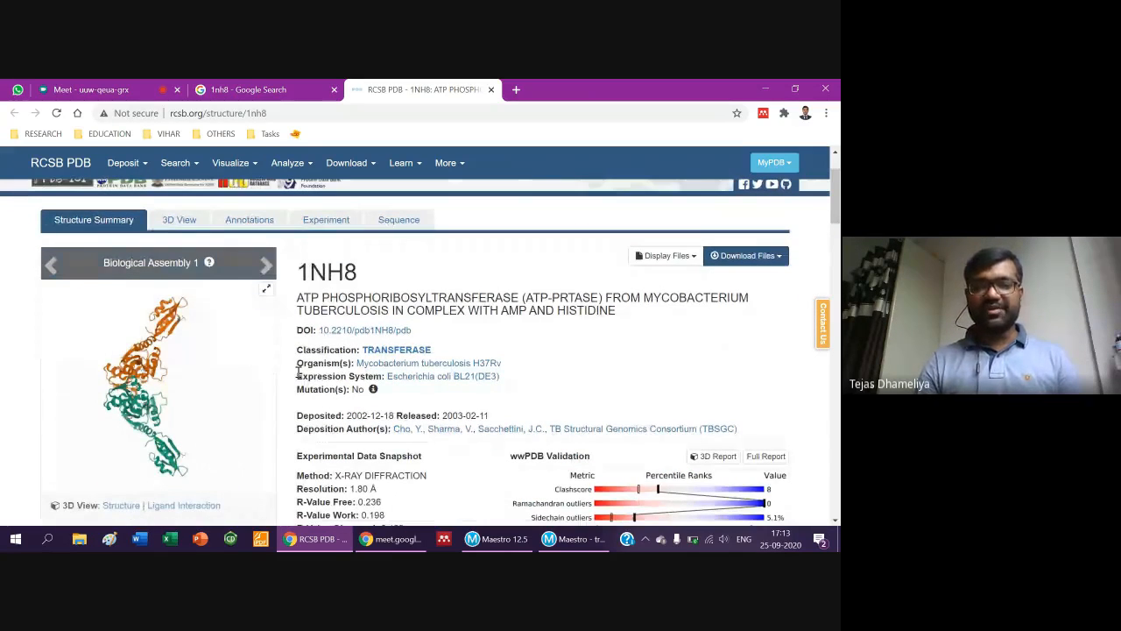
pyautogui.scroll(-1, 298, 373)
pyautogui.scroll(-3, 298, 377)
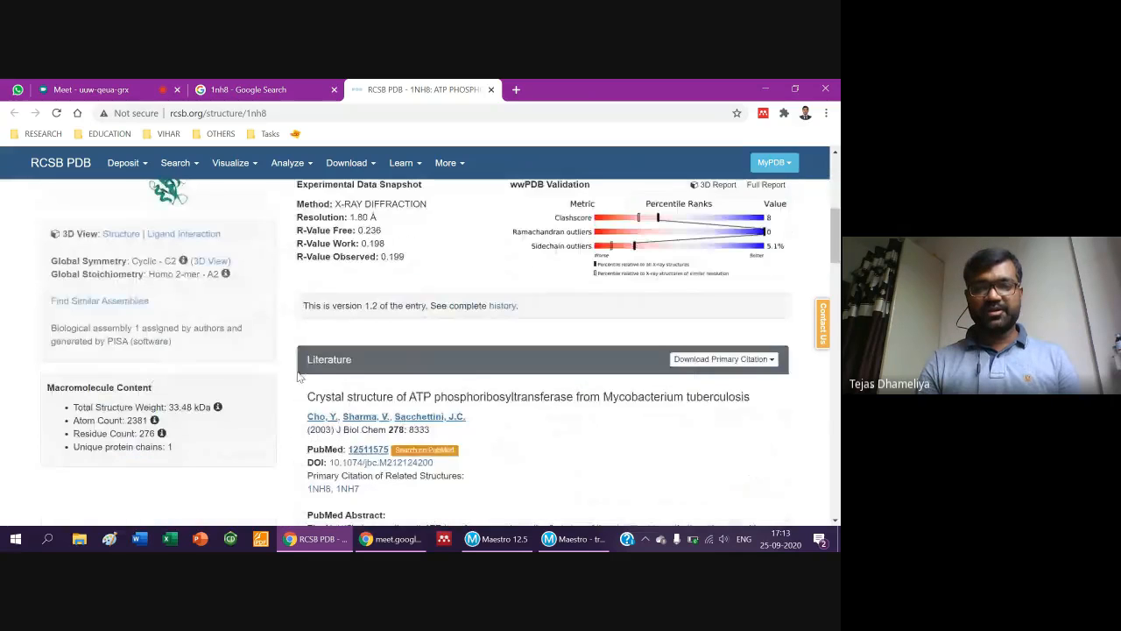
pyautogui.scroll(-4, 298, 376)
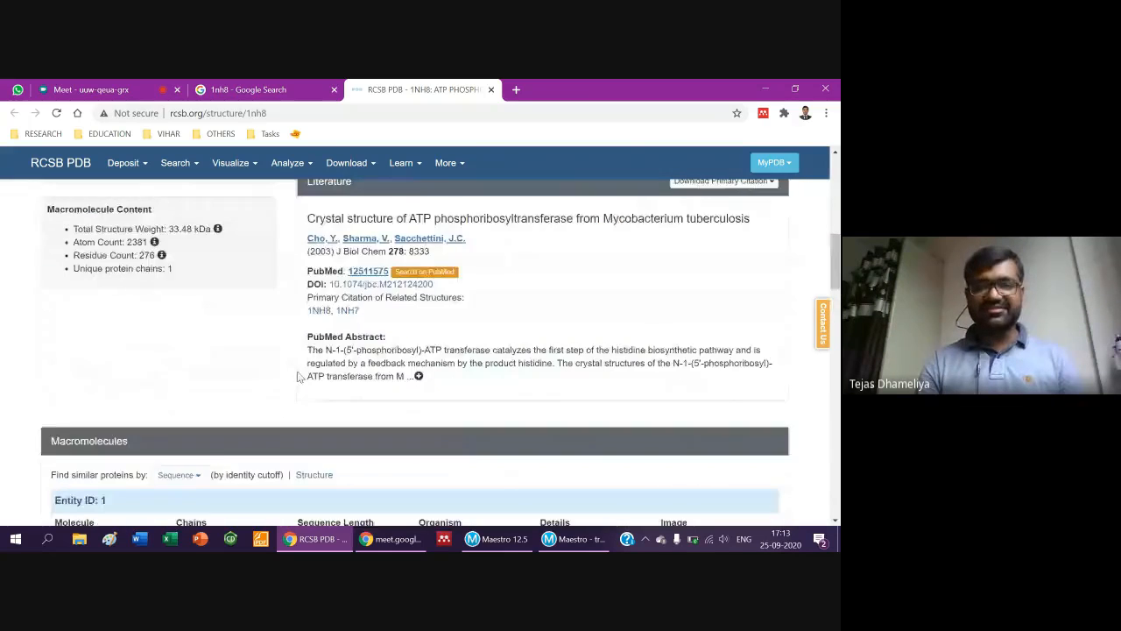
pyautogui.scroll(4, 298, 375)
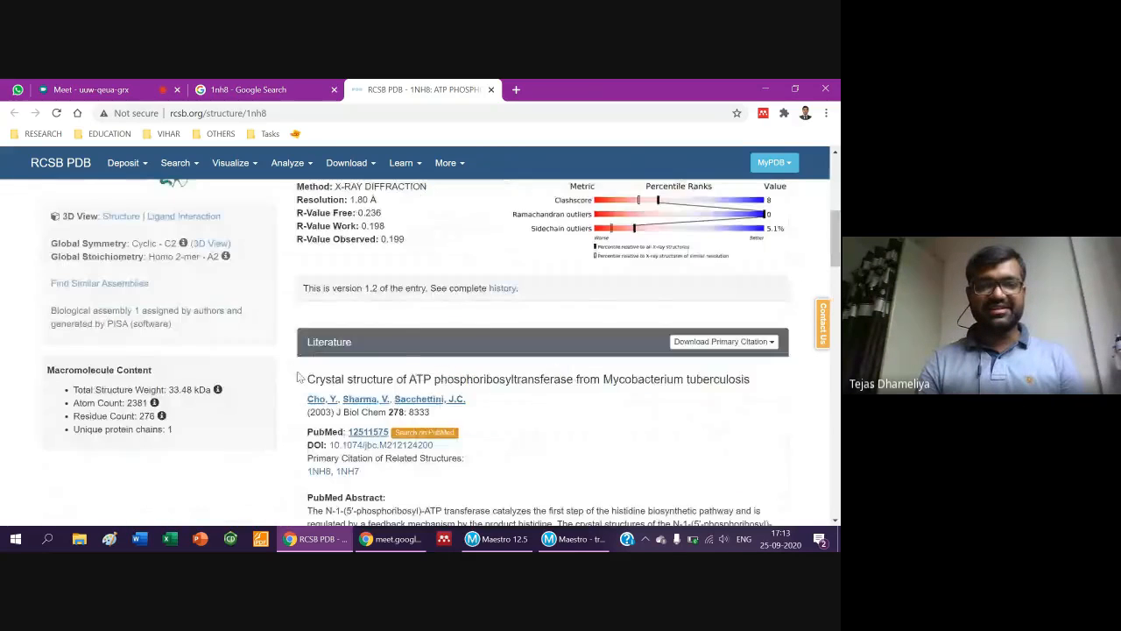
pyautogui.scroll(4, 298, 376)
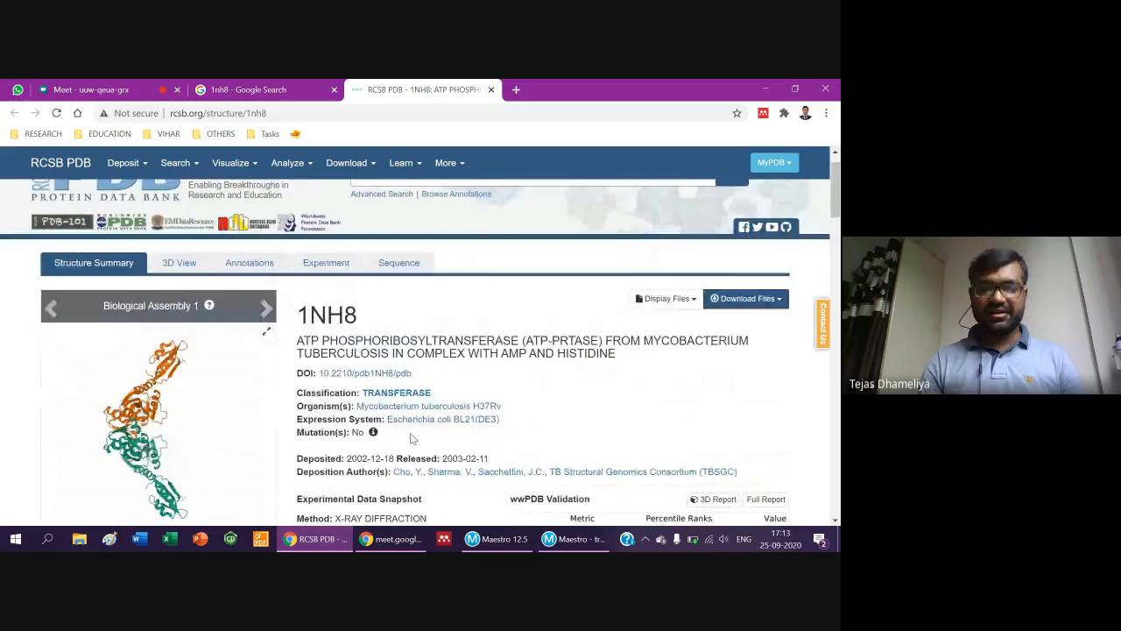
# Examine the 1NH8 entry's classification, organism and experimental data snapshot, highlighting the resolution value.
pyautogui.scroll(-1, 412, 439)
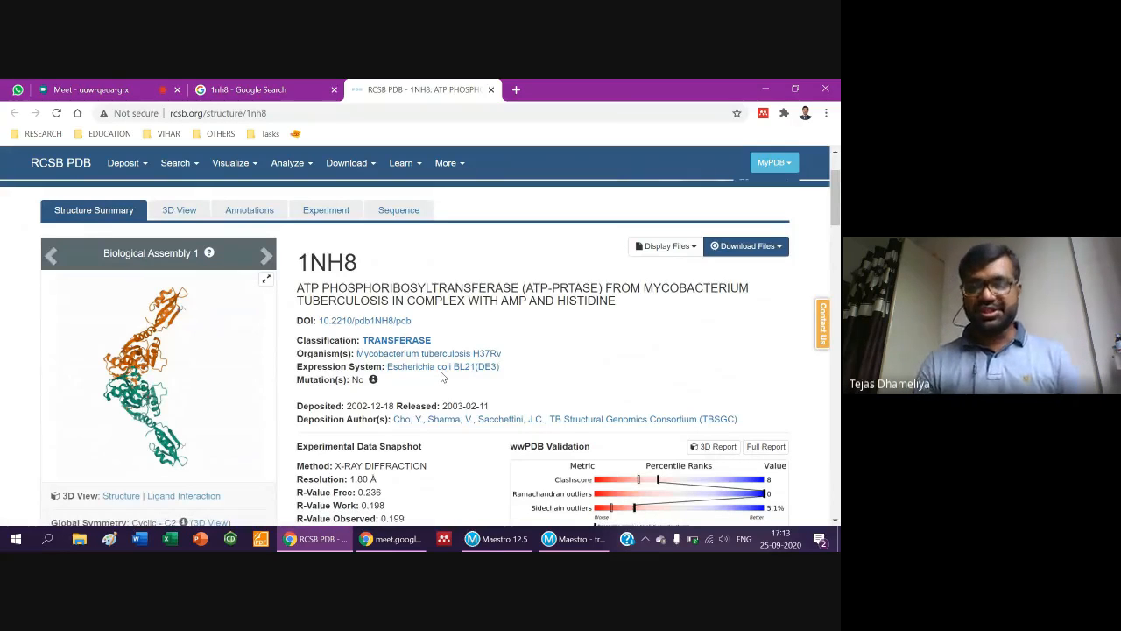
pyautogui.scroll(-1, 441, 372)
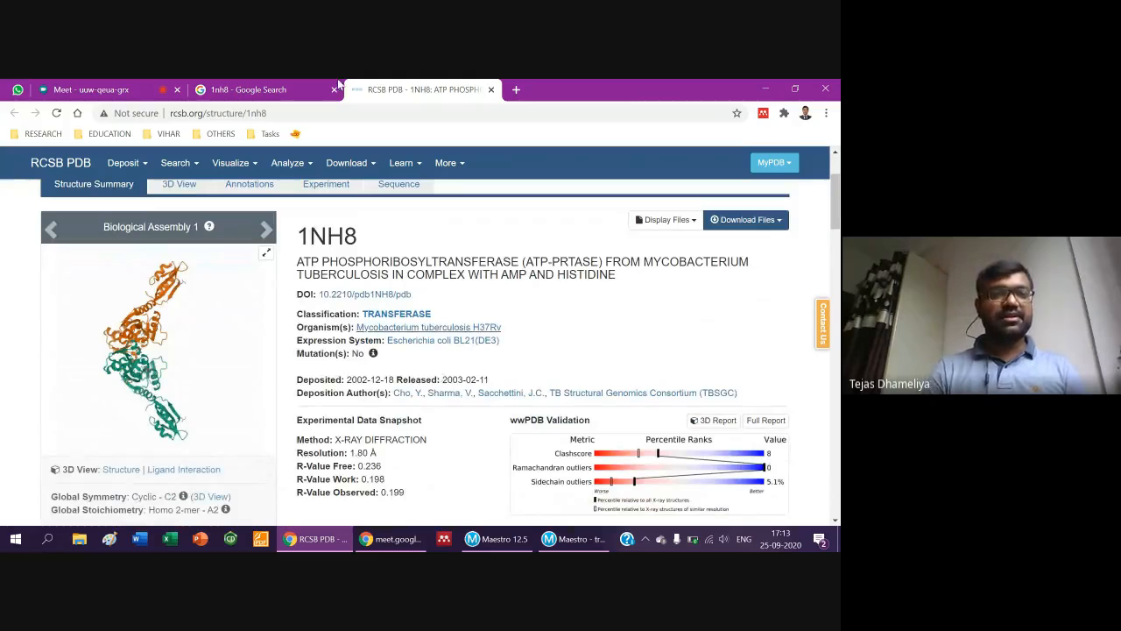
pyautogui.hotkey('ctrl', '1')
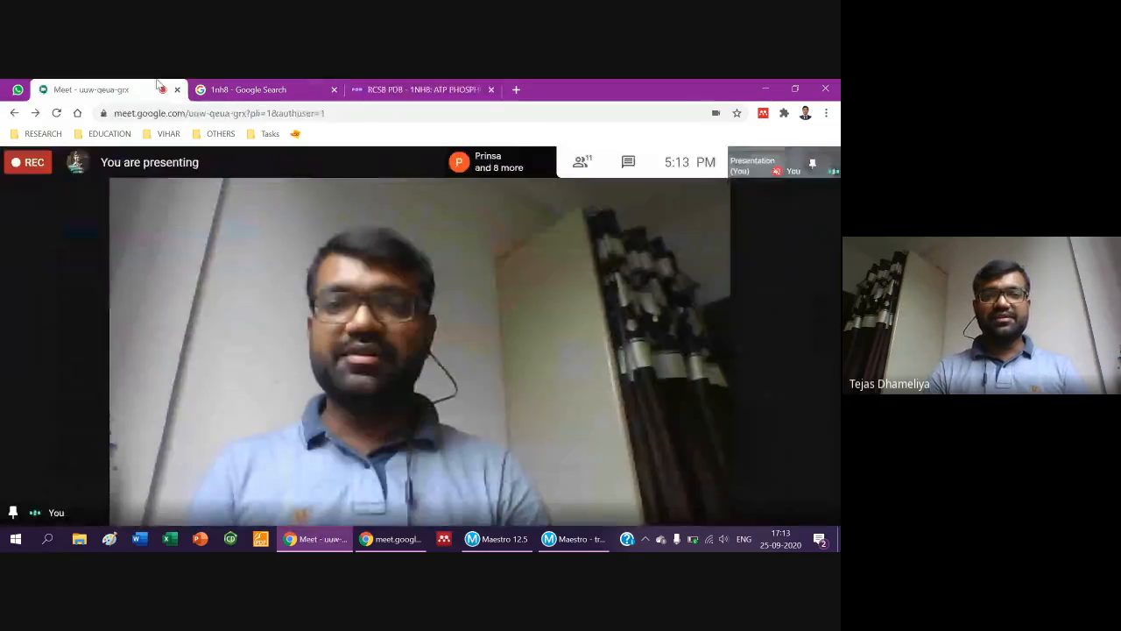
pyautogui.click(441, 84)
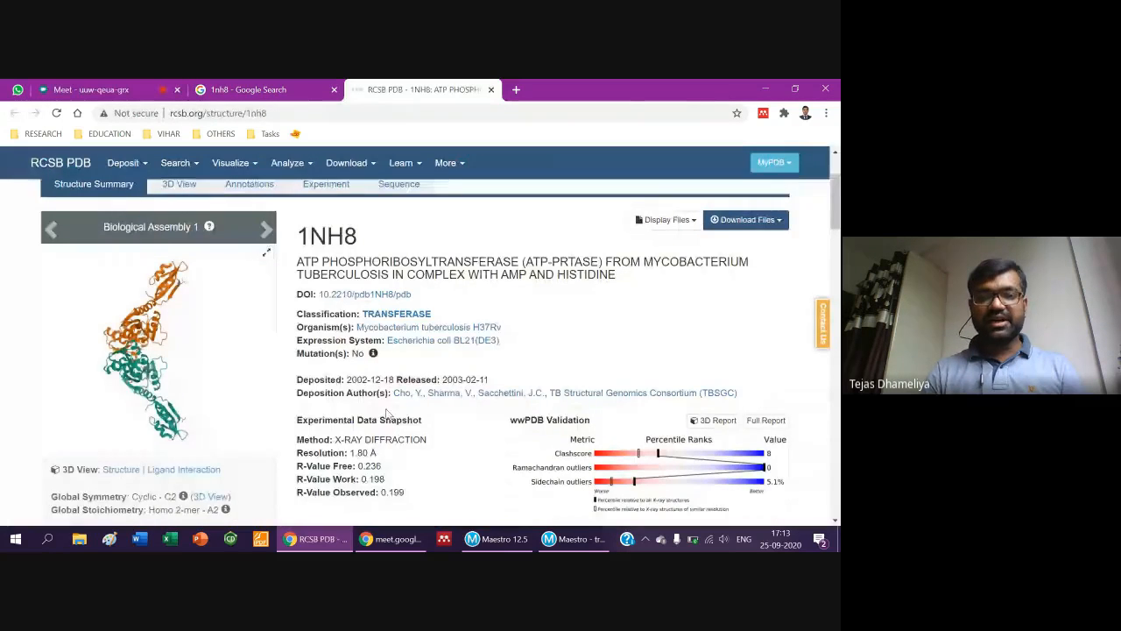
pyautogui.scroll(-1, 386, 415)
pyautogui.scroll(-1, 386, 414)
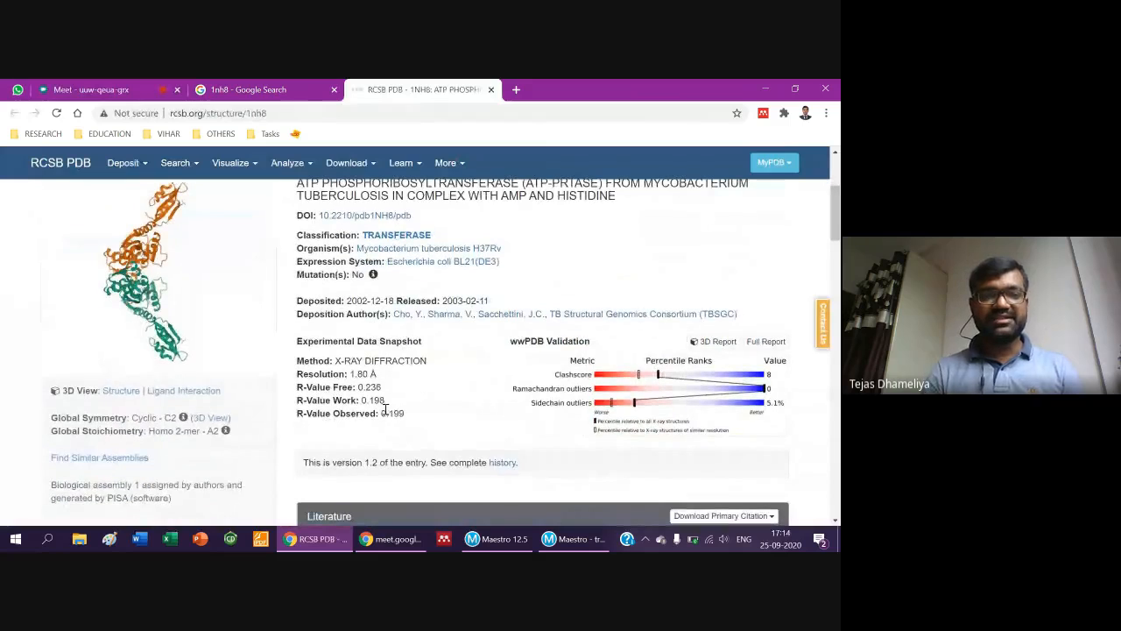
pyautogui.moveTo(351, 374); pyautogui.dragTo(384, 382)
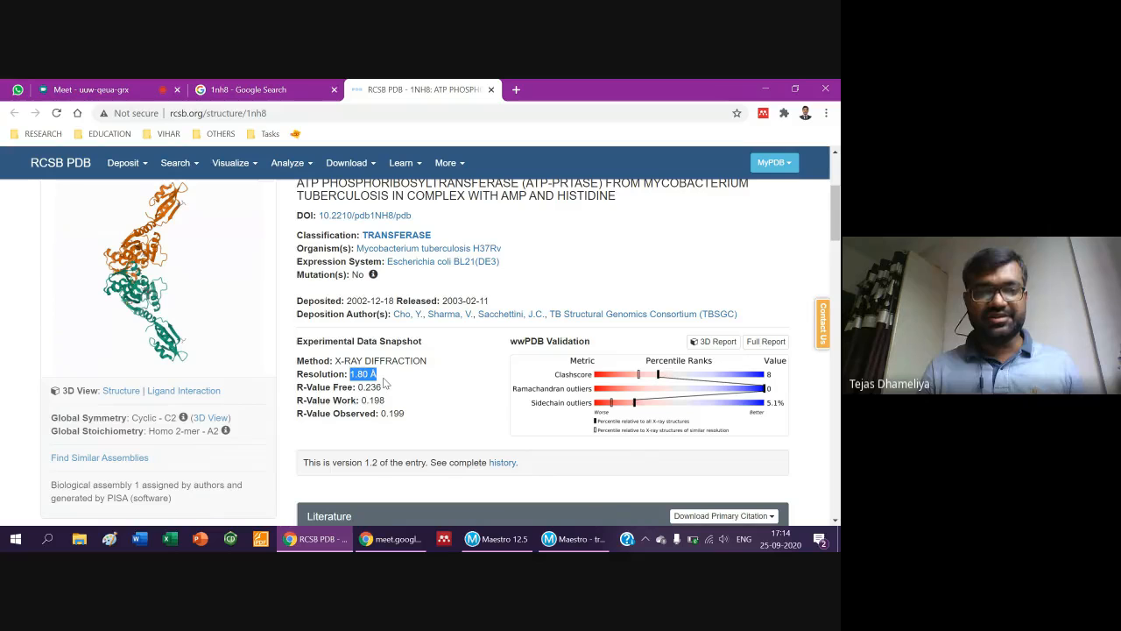
pyautogui.click(383, 383)
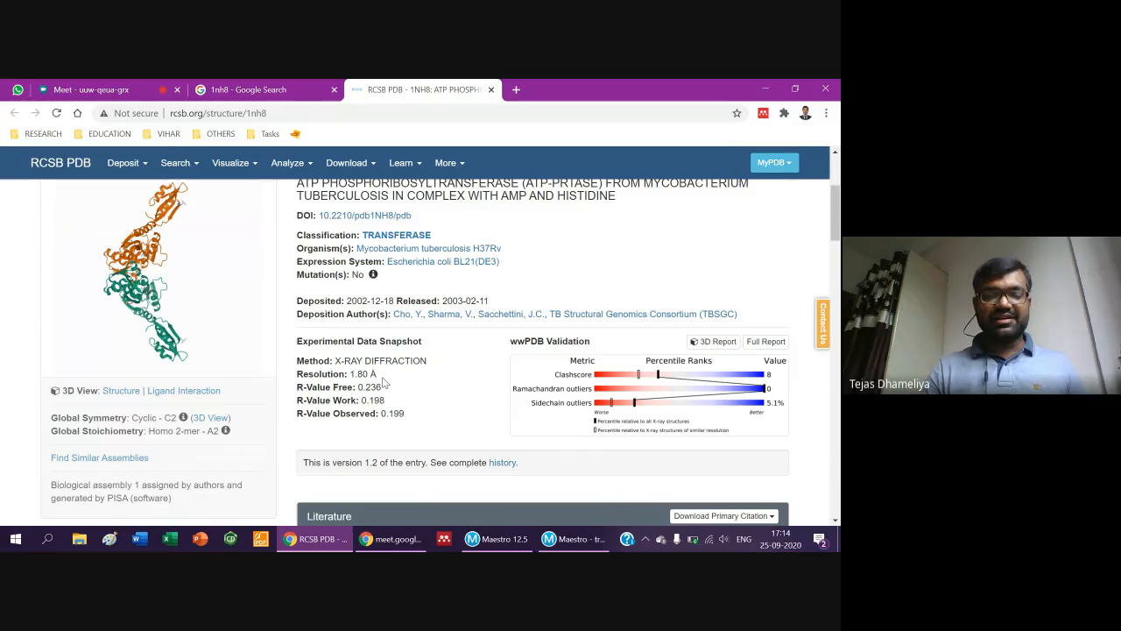
# Review the macromolecule and protein feature details of 1NH8 and its small-molecule ligands AMP, HIS and SO4.
pyautogui.scroll(-1, 383, 382)
pyautogui.scroll(-1, 383, 382)
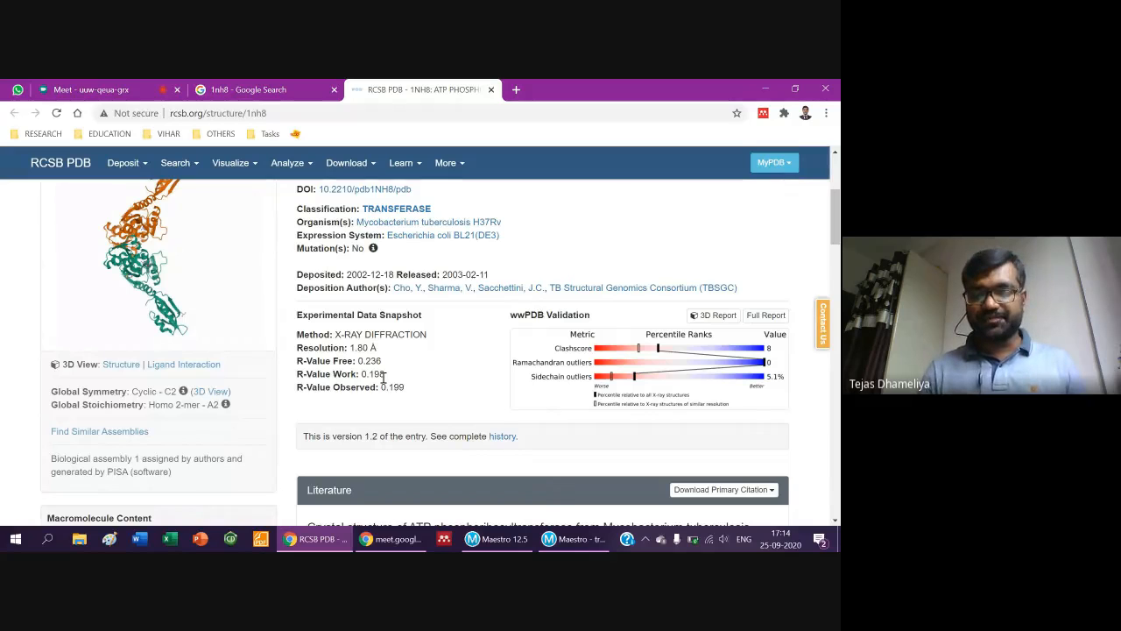
pyautogui.scroll(-8, 382, 377)
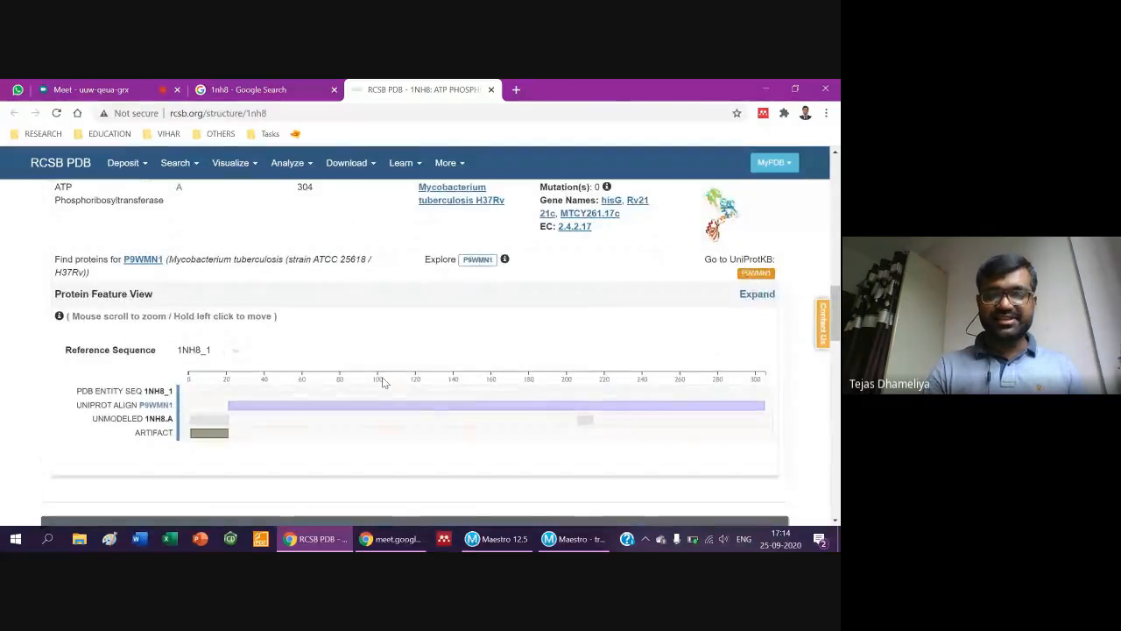
pyautogui.scroll(4, 382, 377)
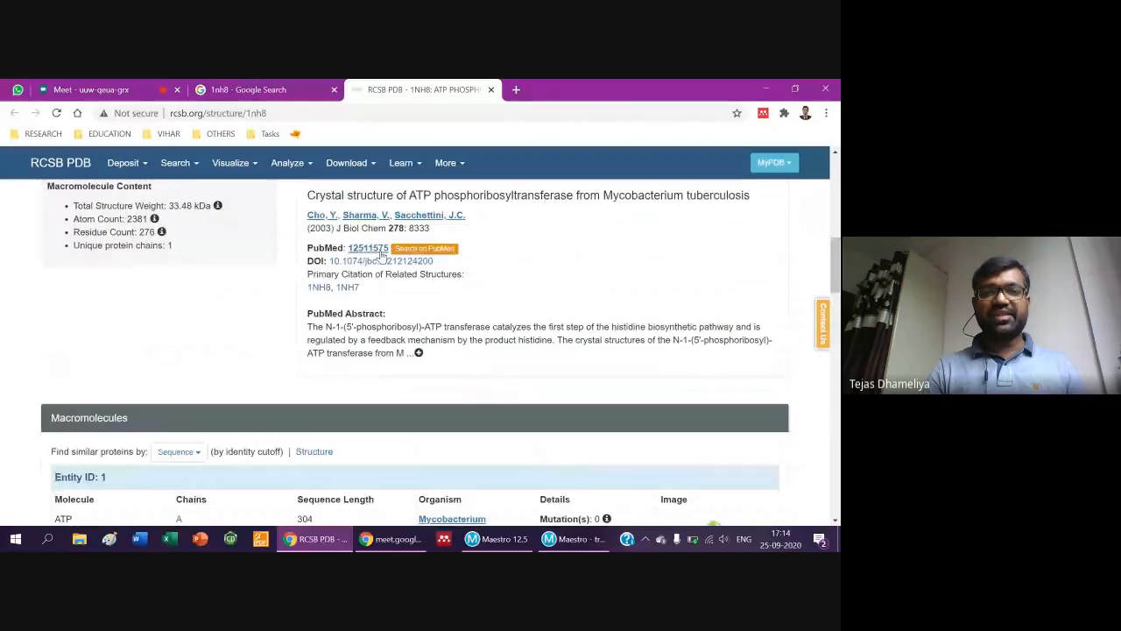
pyautogui.scroll(-4, 425, 186)
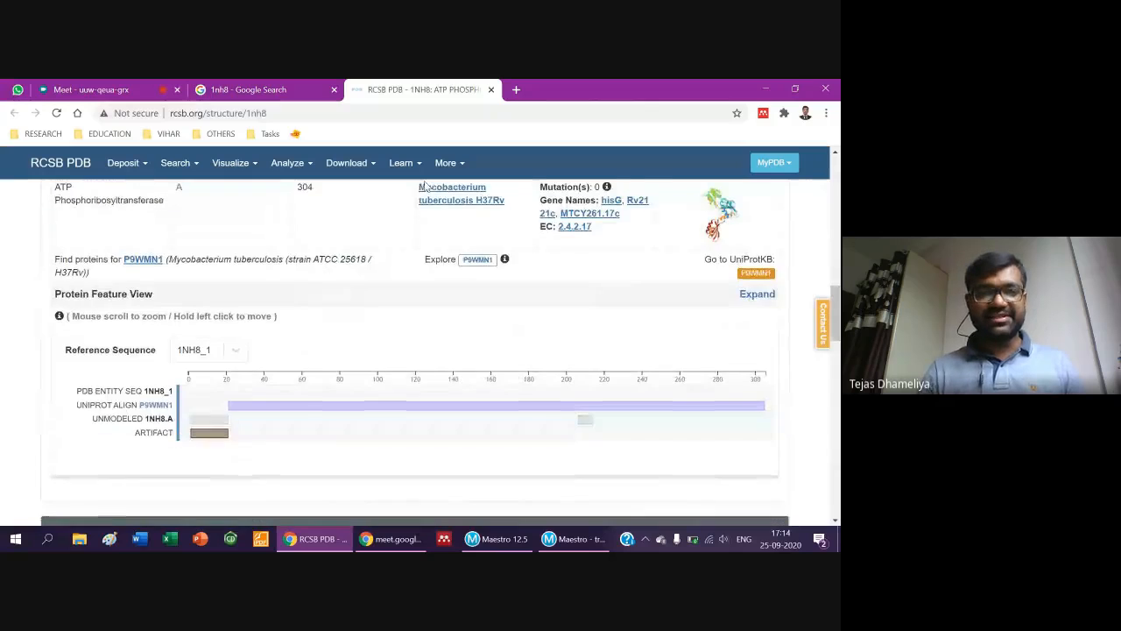
pyautogui.scroll(-3, 425, 186)
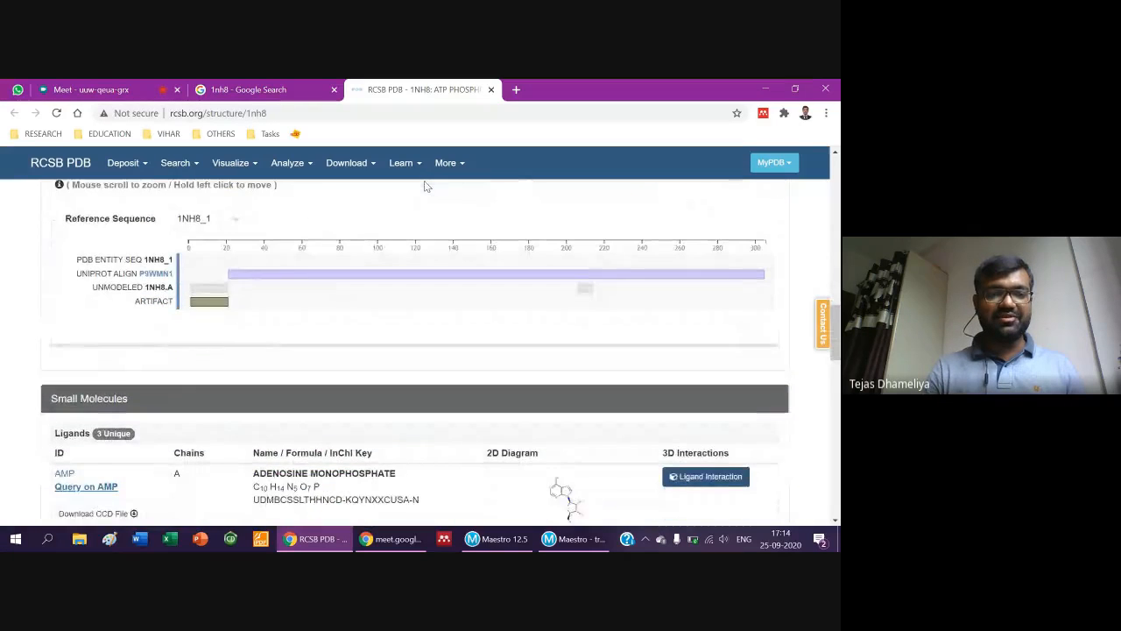
pyautogui.scroll(-2, 424, 184)
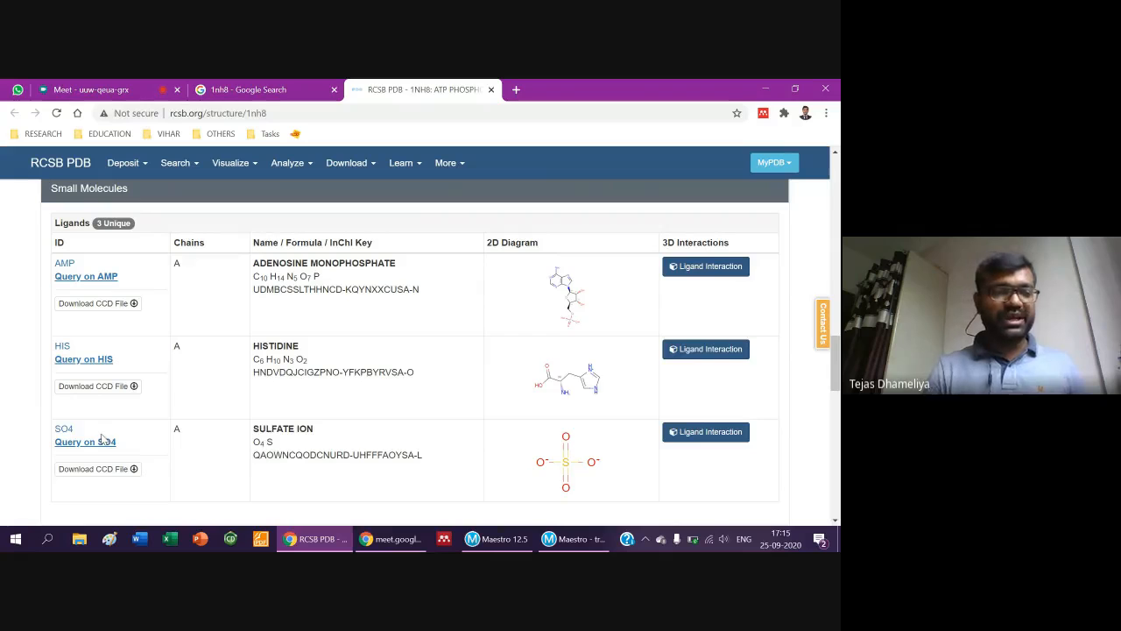
# Launch PyMOL, maximize its window and close the External GUI panel.
pyautogui.click(16, 539)
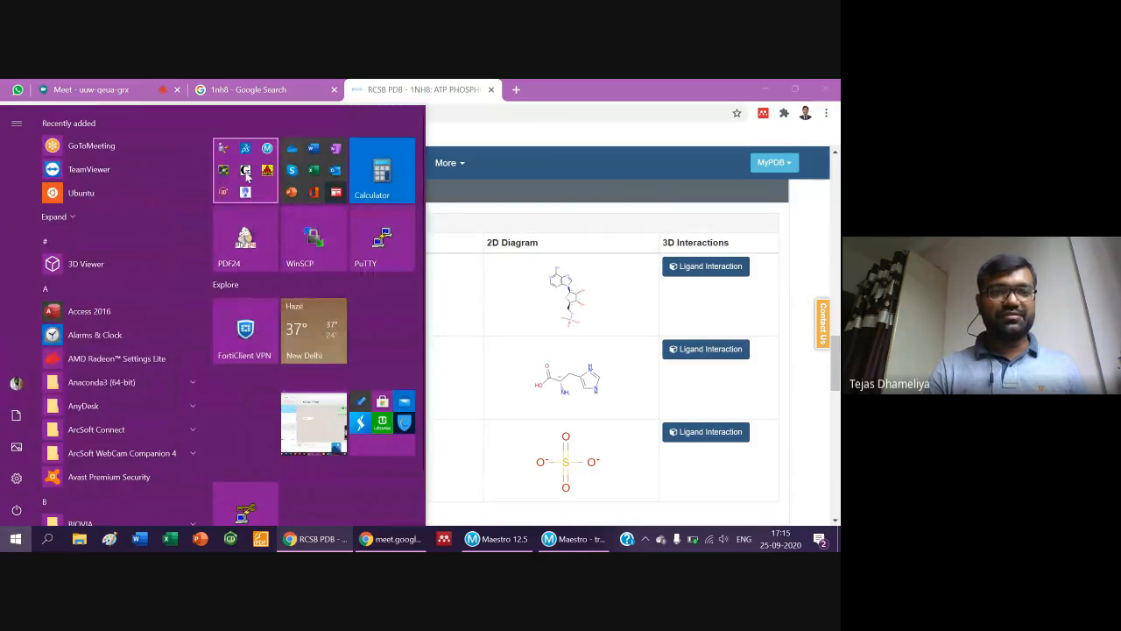
pyautogui.click(247, 175)
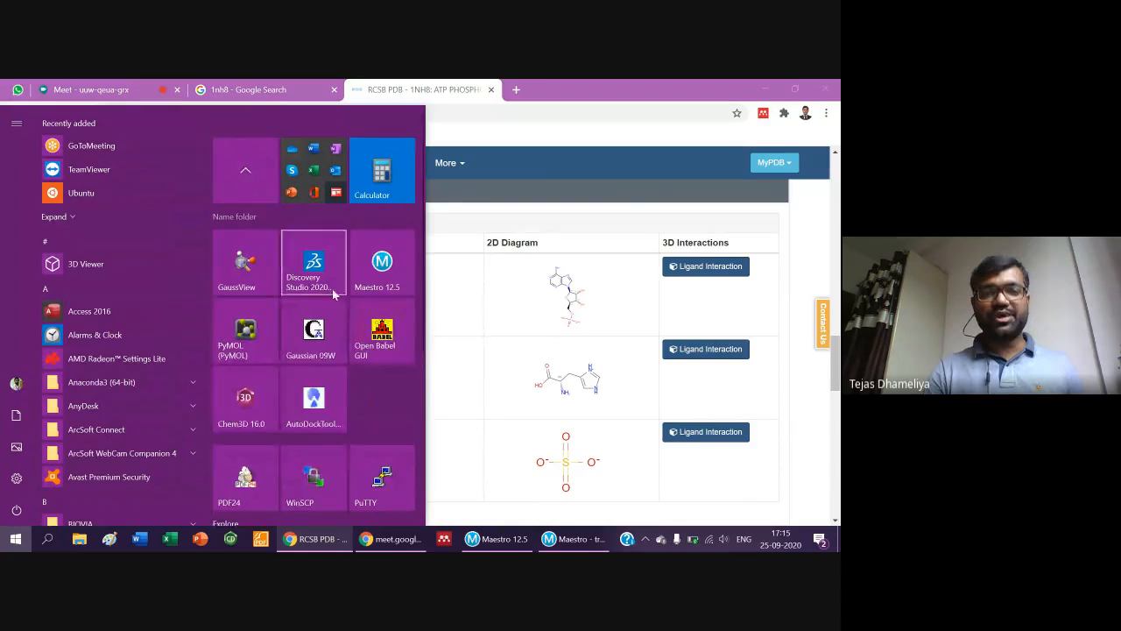
pyautogui.click(239, 325)
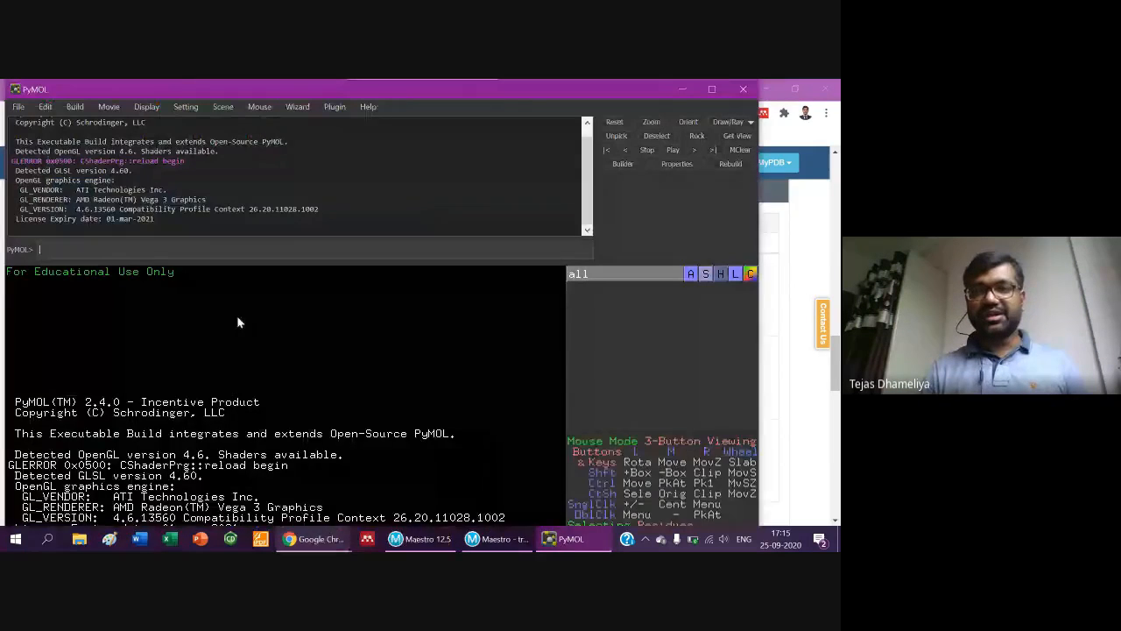
pyautogui.hotkey('ctrl', 'e')
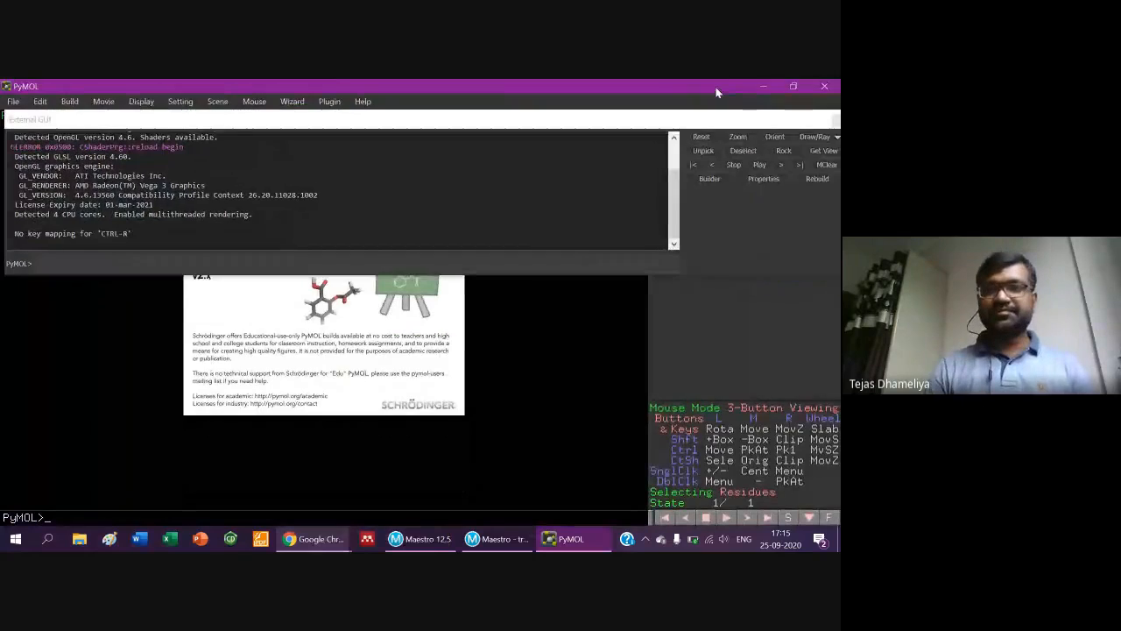
pyautogui.click(832, 118)
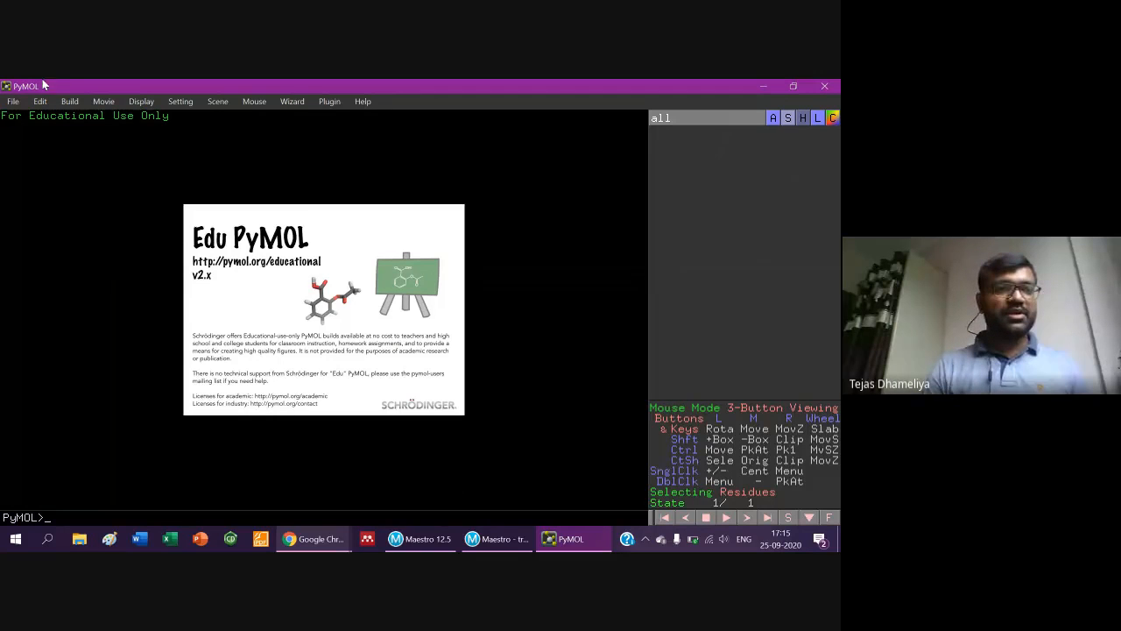
# Download the PDB structure 1nh8 into PyMOL by its PDB ID.
pyautogui.click(12, 101)
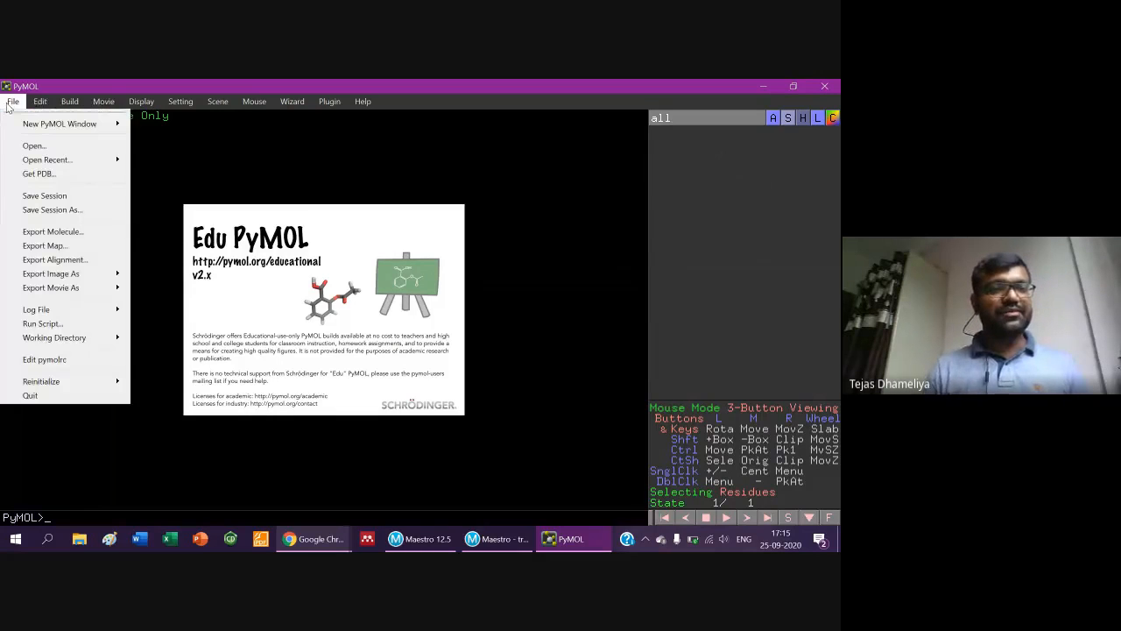
pyautogui.click(32, 174)
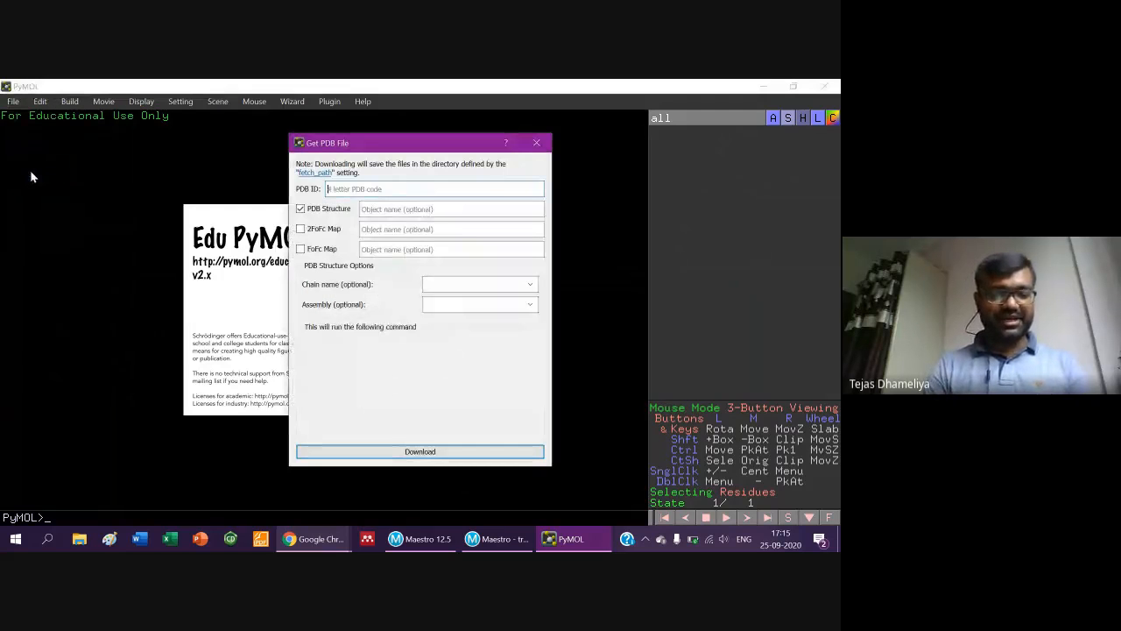
pyautogui.write('1nh8')
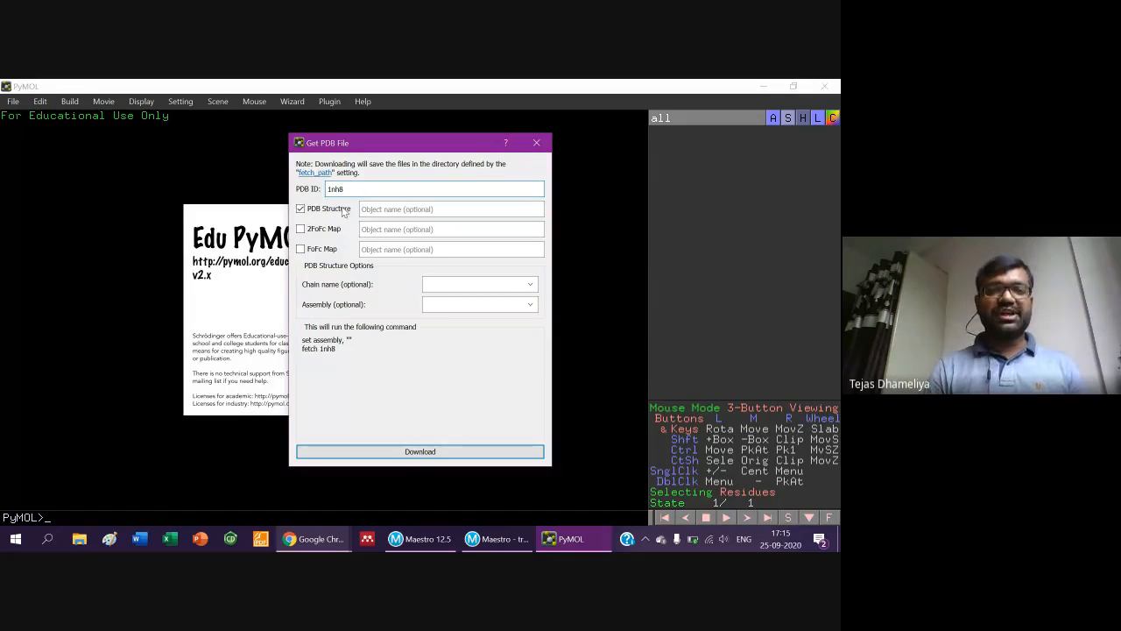
pyautogui.hotkey('ctrl', 'a')
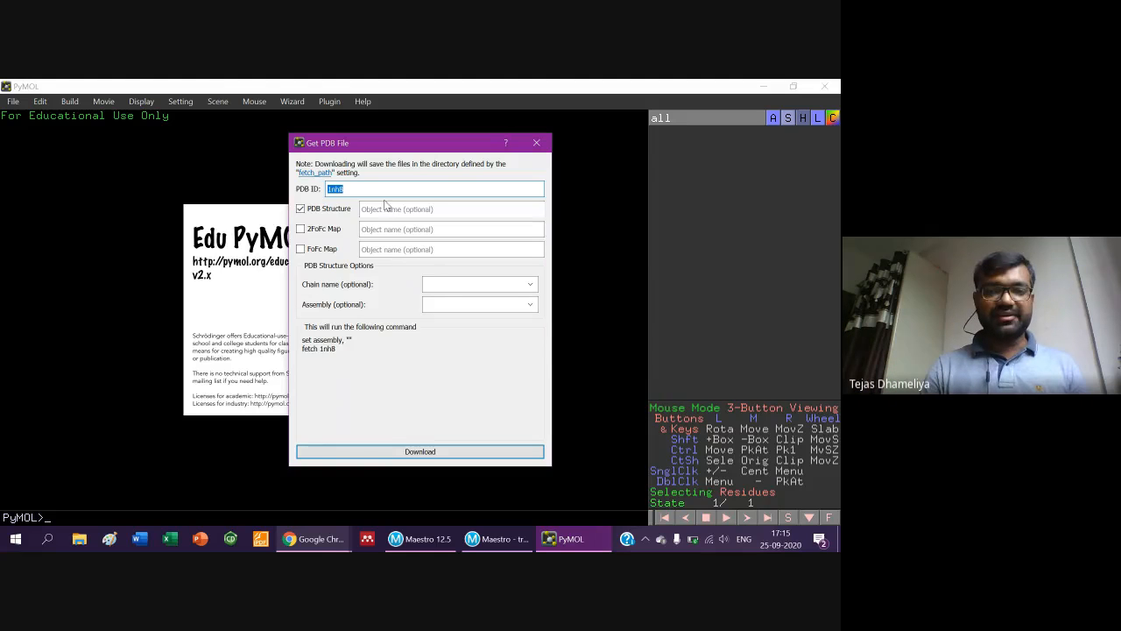
pyautogui.click(433, 451)
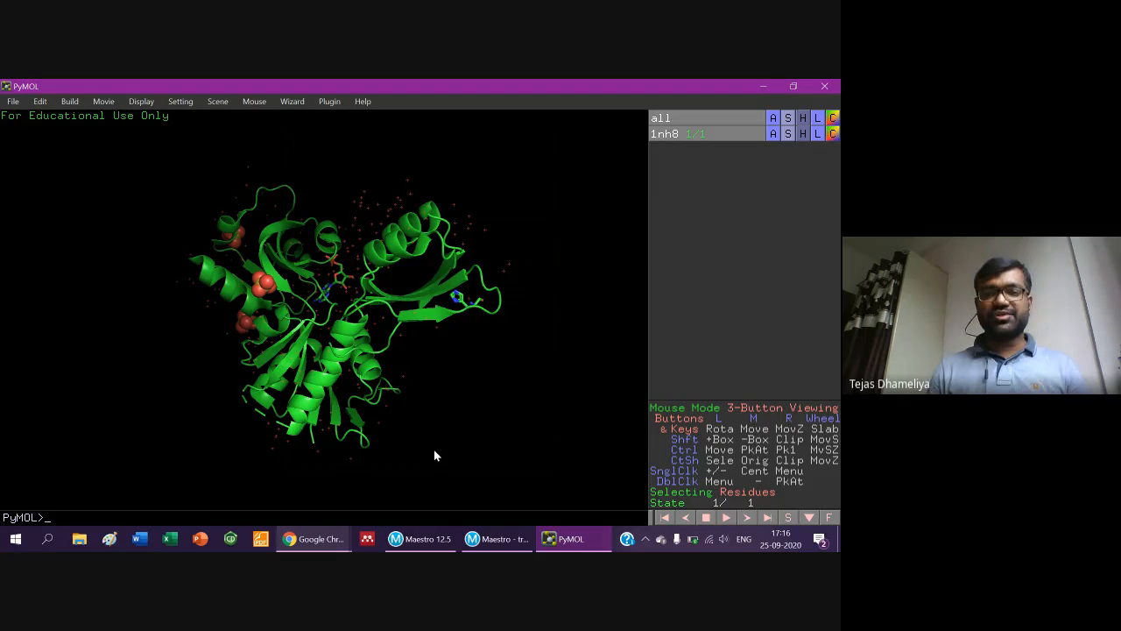
# Apply the publication preset to the 1nh8 object.
pyautogui.click(774, 134)
pyautogui.moveTo(759, 483)
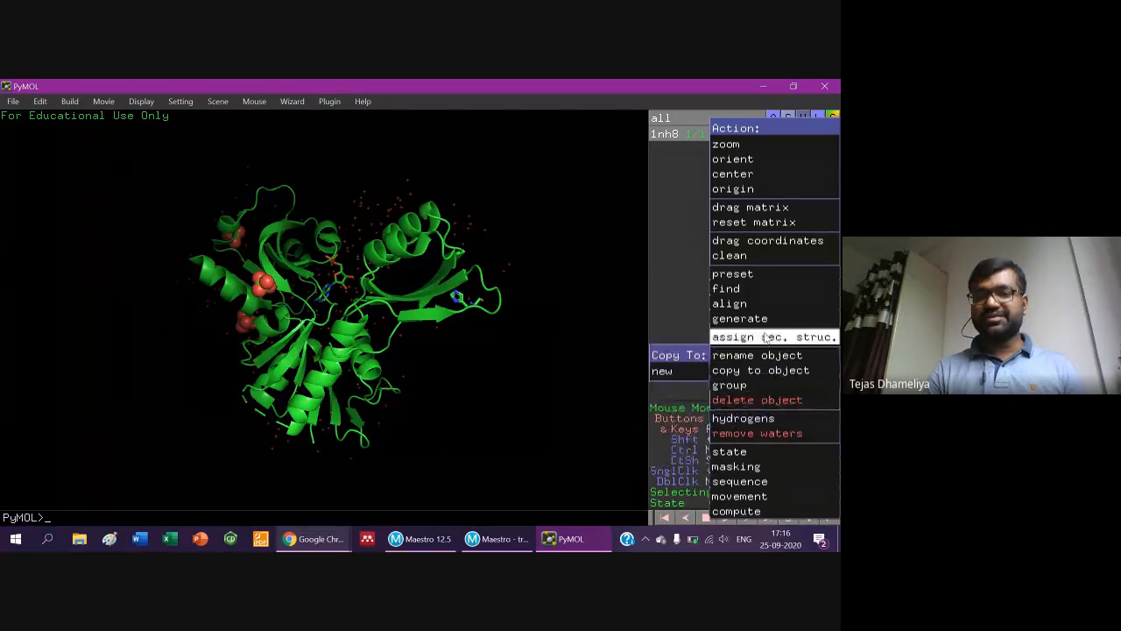
pyautogui.moveTo(733, 275)
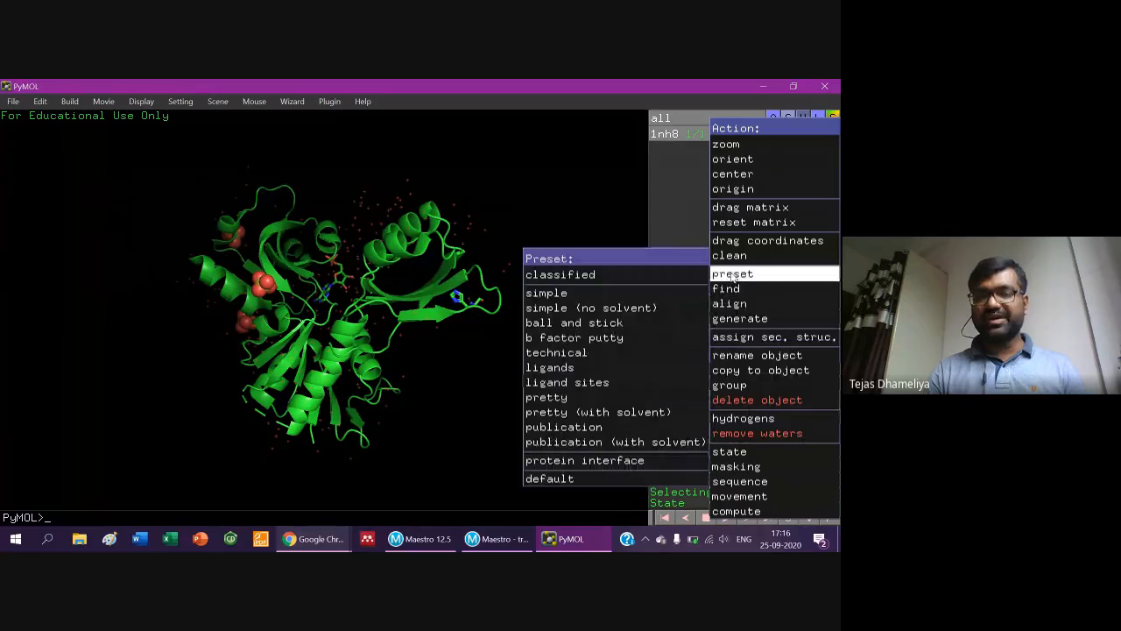
pyautogui.click(561, 427)
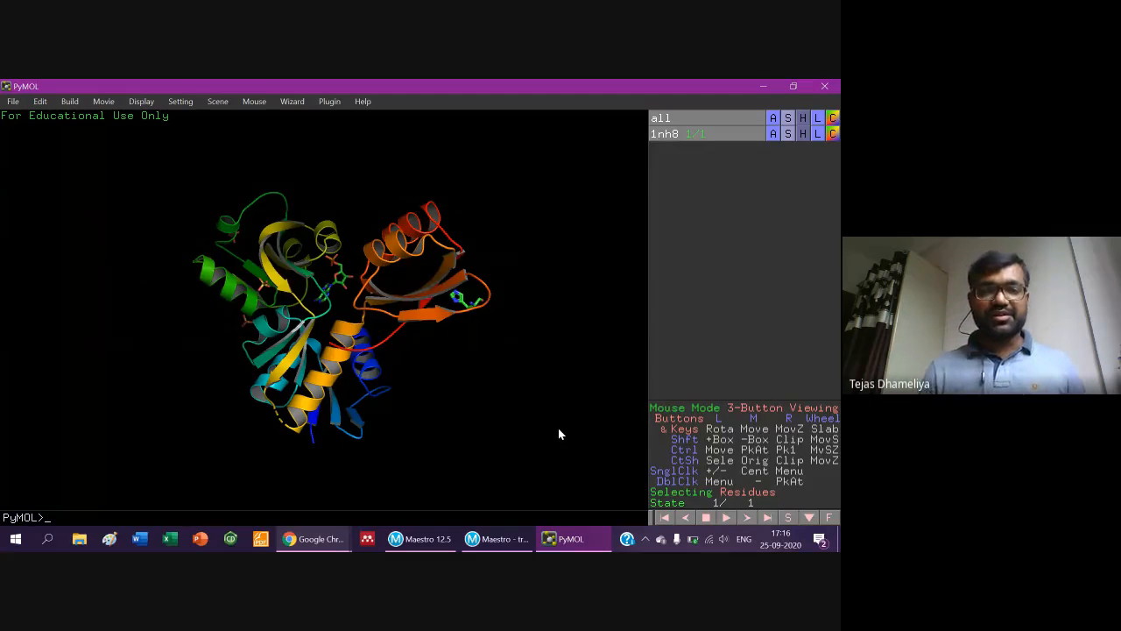
# Display the 1nh8 sequence and select the AMP ligand in it.
pyautogui.click(787, 516)
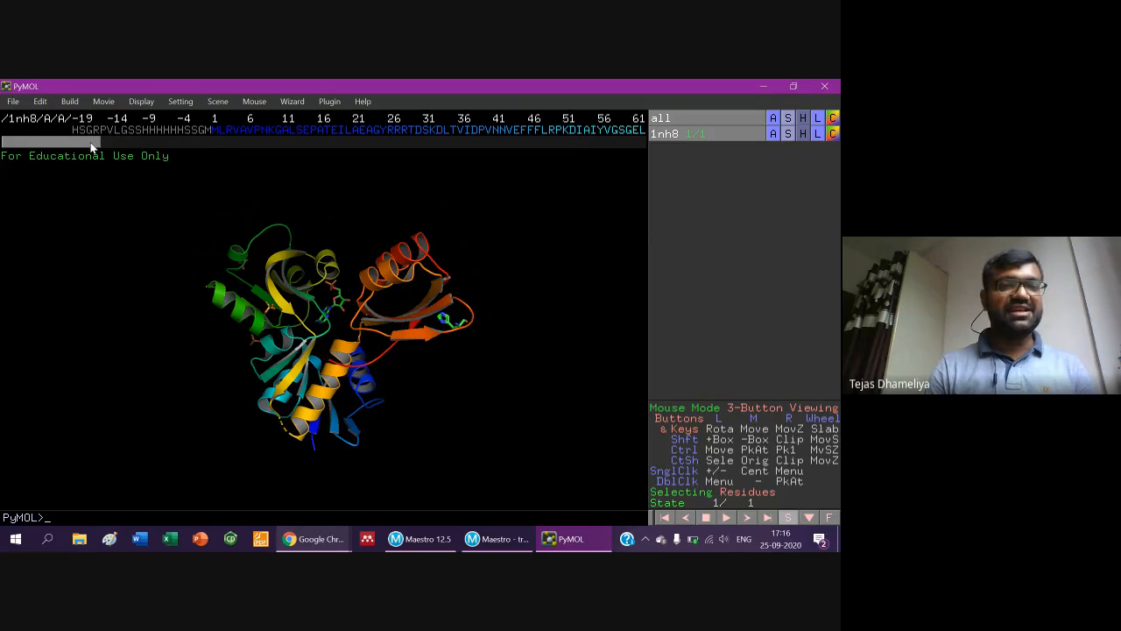
pyautogui.moveTo(91, 146); pyautogui.dragTo(38, 155)
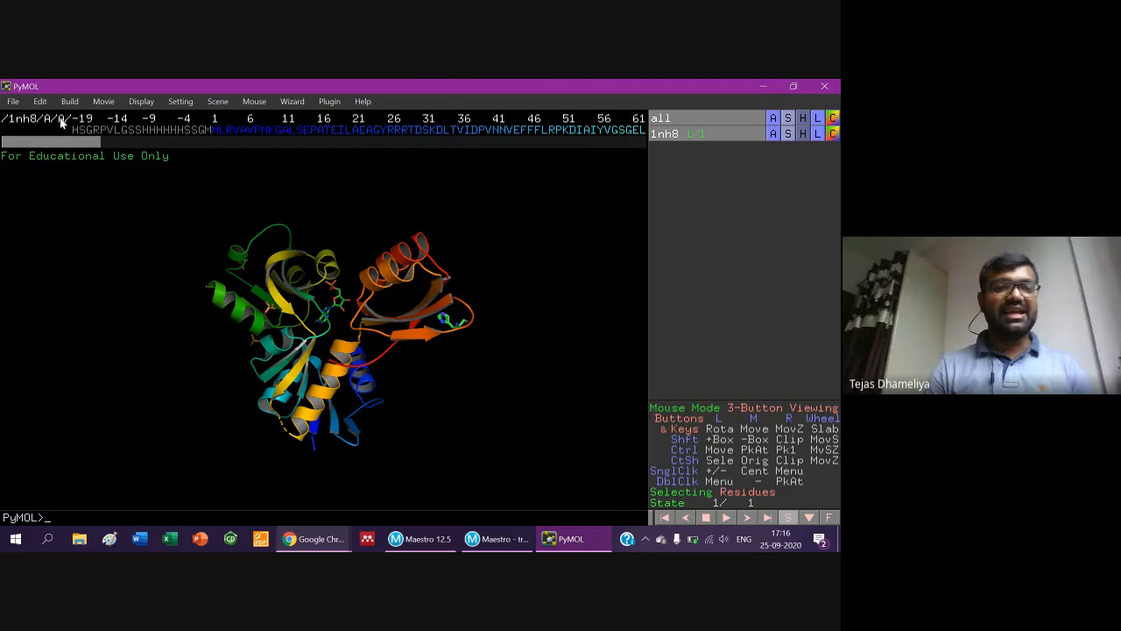
pyautogui.moveTo(77, 154); pyautogui.dragTo(402, 164)
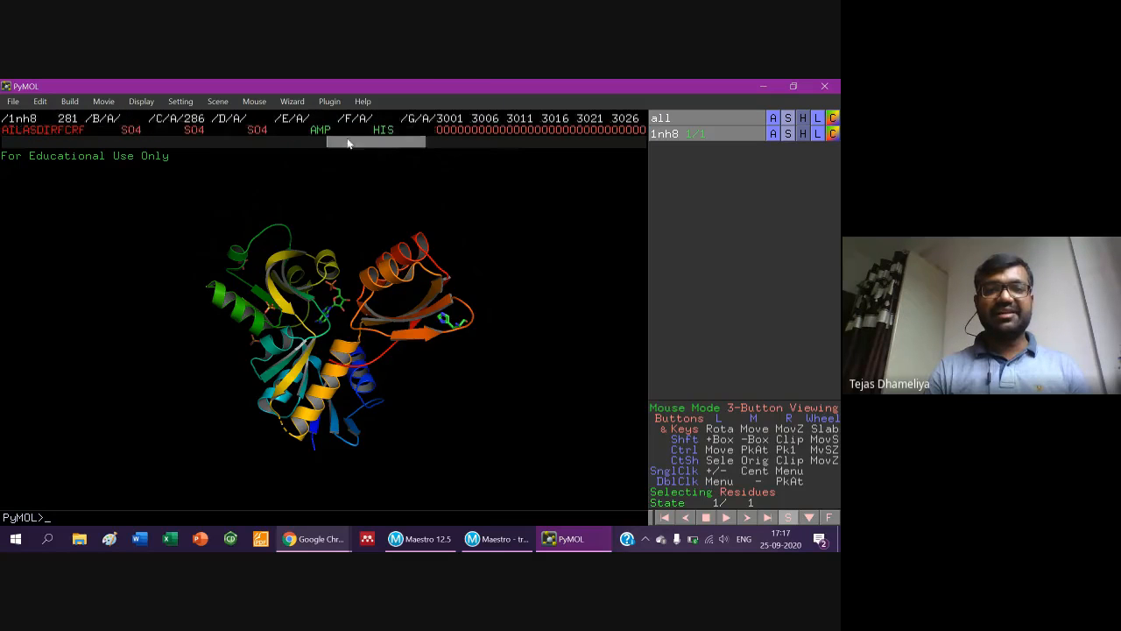
pyautogui.click(321, 129)
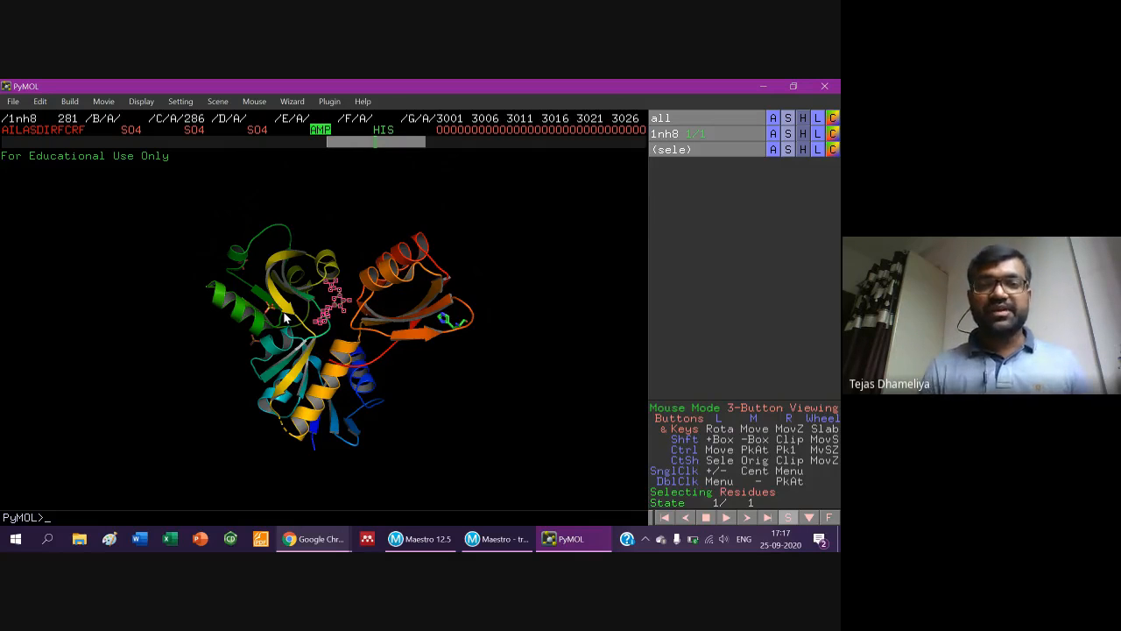
# Zoom to the selected AMP ligand, inspect its surroundings in the protein from several angles, and clear the selection highlight.
pyautogui.click(773, 149)
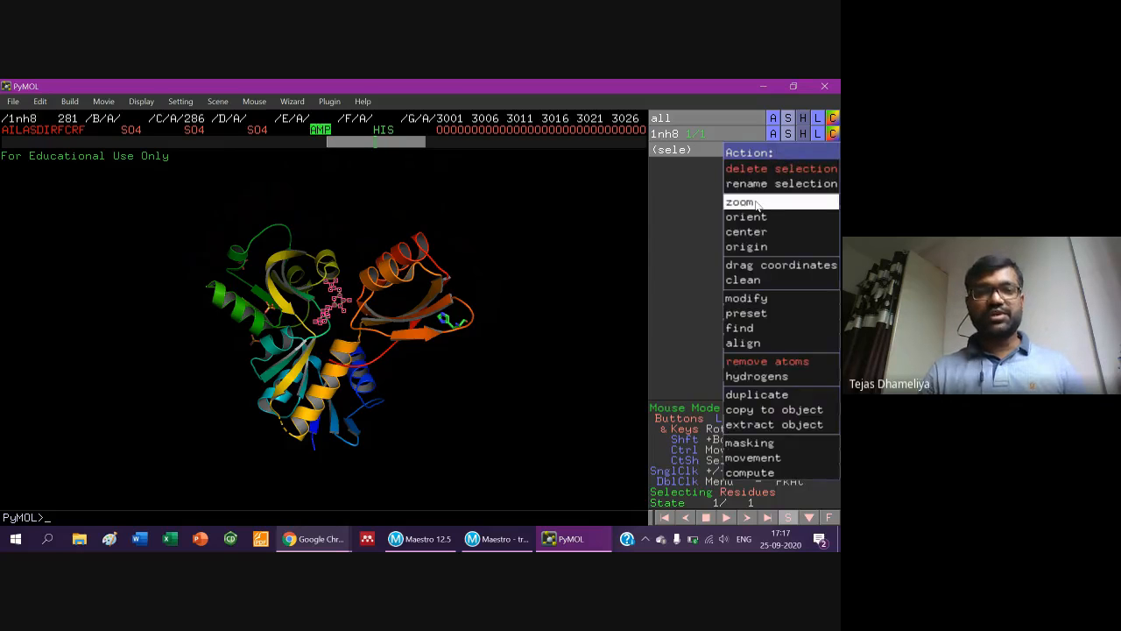
pyautogui.click(756, 202)
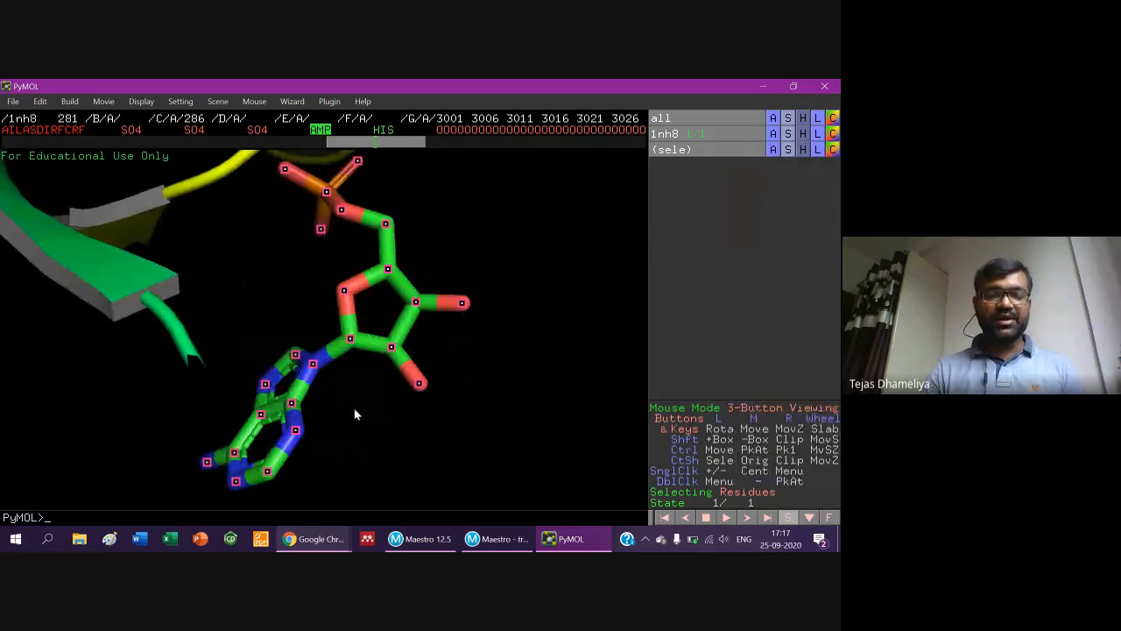
pyautogui.moveTo(356, 411); pyautogui.dragTo(413, 448)
pyautogui.moveTo(485, 406); pyautogui.dragTo(648, 175)
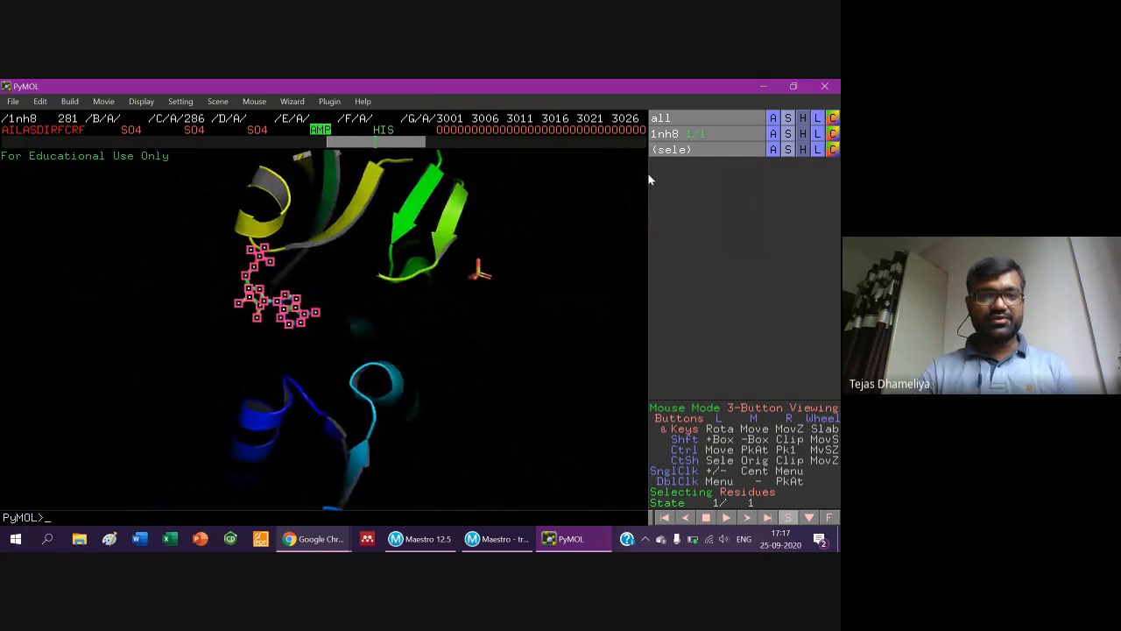
pyautogui.moveTo(166, 325); pyautogui.dragTo(373, 361)
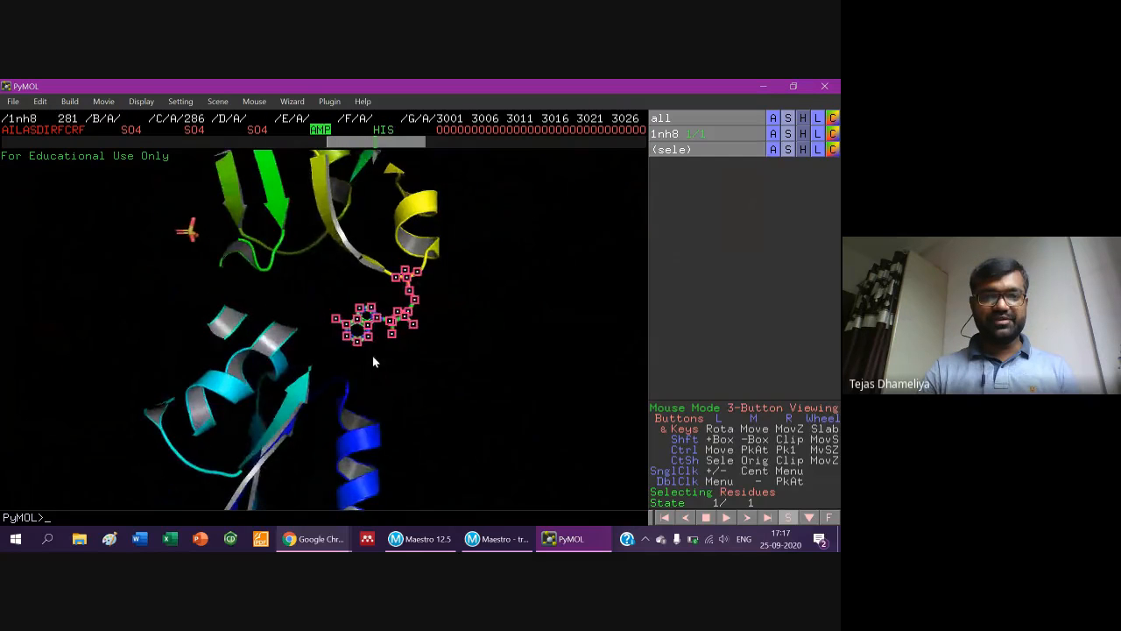
pyautogui.click(373, 361)
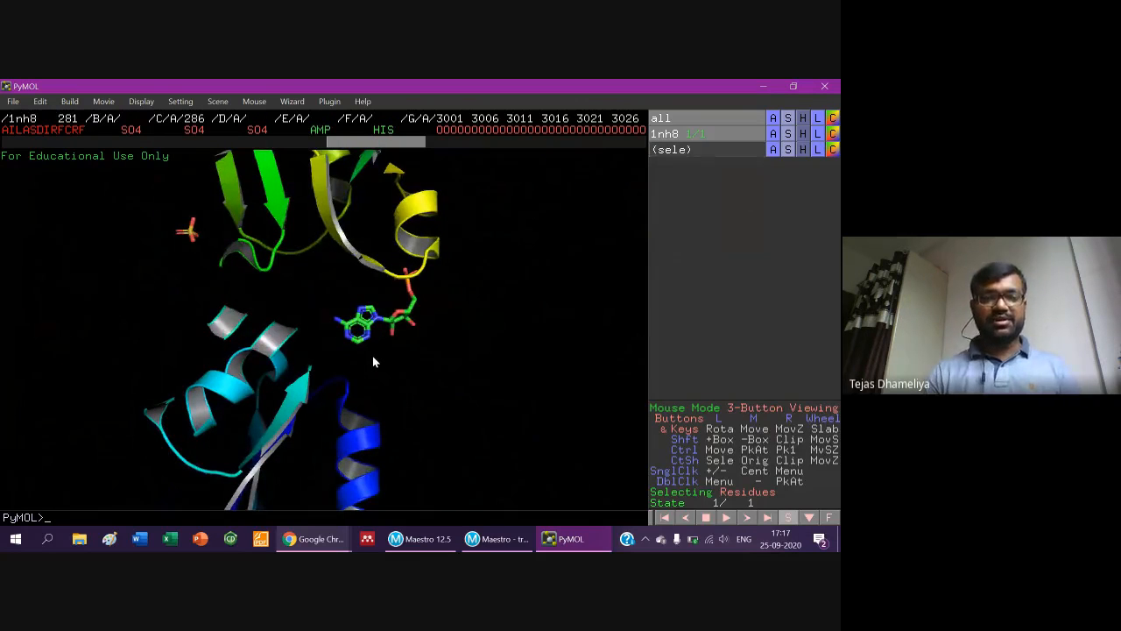
# Zoom out to the whole 1nh8 object and view the protein from a different angle.
pyautogui.moveTo(372, 356); pyautogui.dragTo(366, 382)
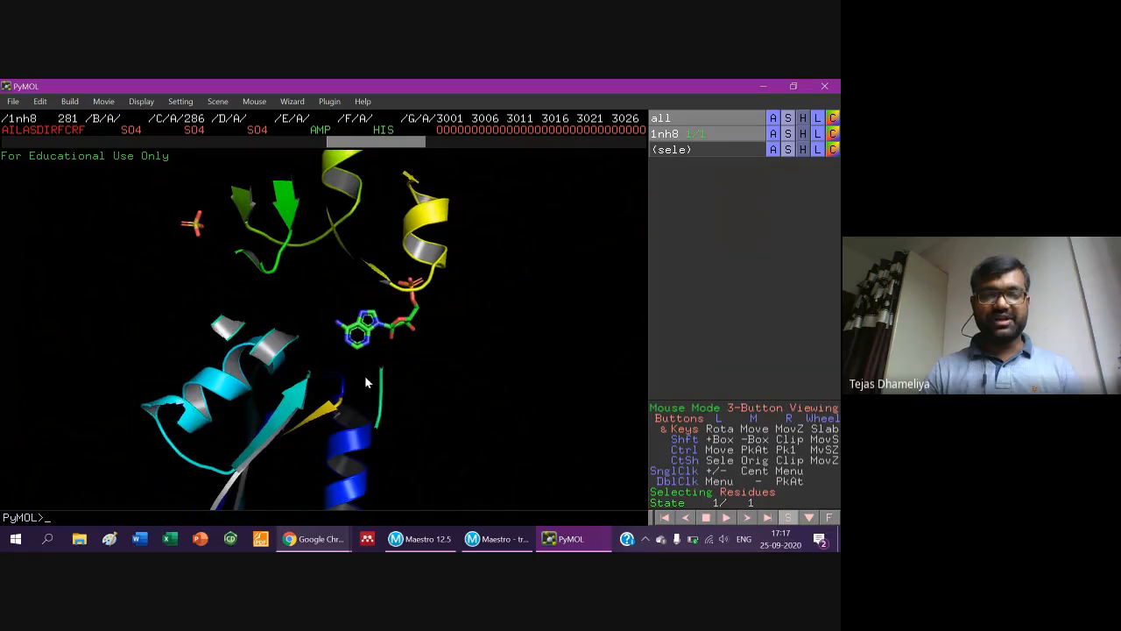
pyautogui.click(772, 134)
pyautogui.click(752, 145)
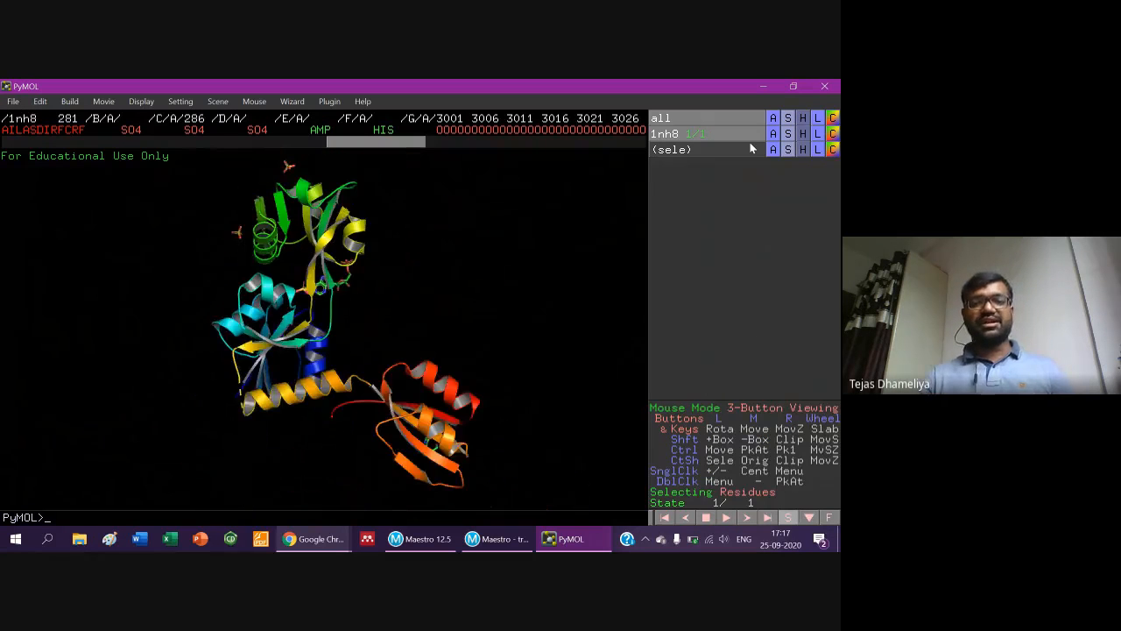
pyautogui.moveTo(412, 325); pyautogui.dragTo(355, 354)
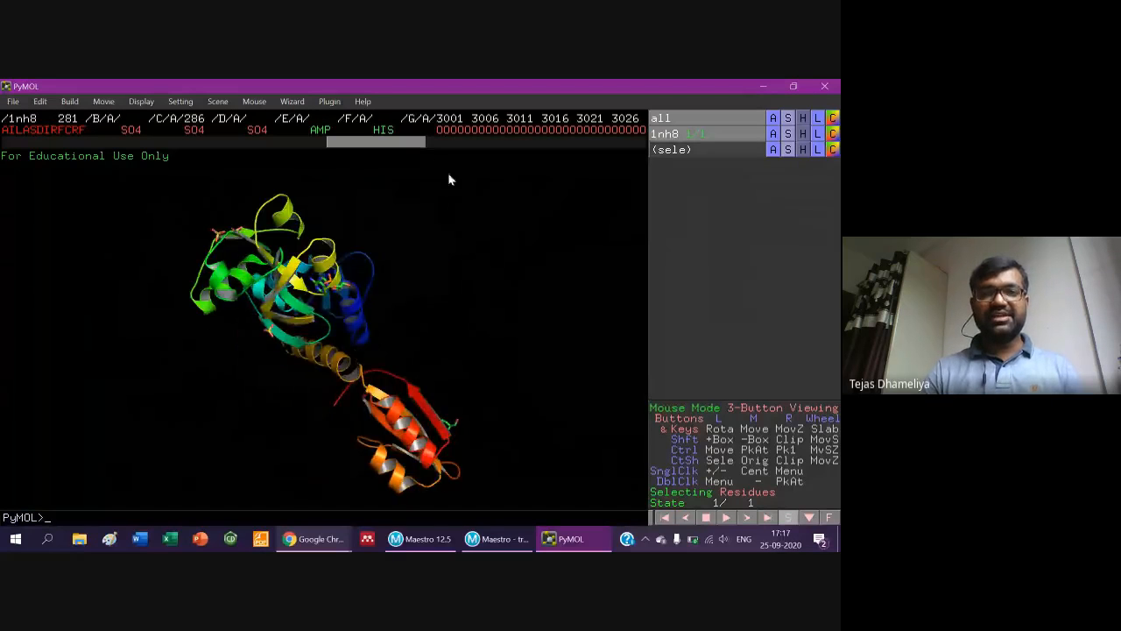
# Select the first water residue in the 1nh8 sequence and look through the water entries to the end.
pyautogui.moveTo(421, 145)
pyautogui.mouseDown()
pyautogui.moveTo(488, 152)
pyautogui.moveTo(353, 152)
pyautogui.moveTo(453, 153)
pyautogui.moveTo(438, 150)
pyautogui.mouseUp()
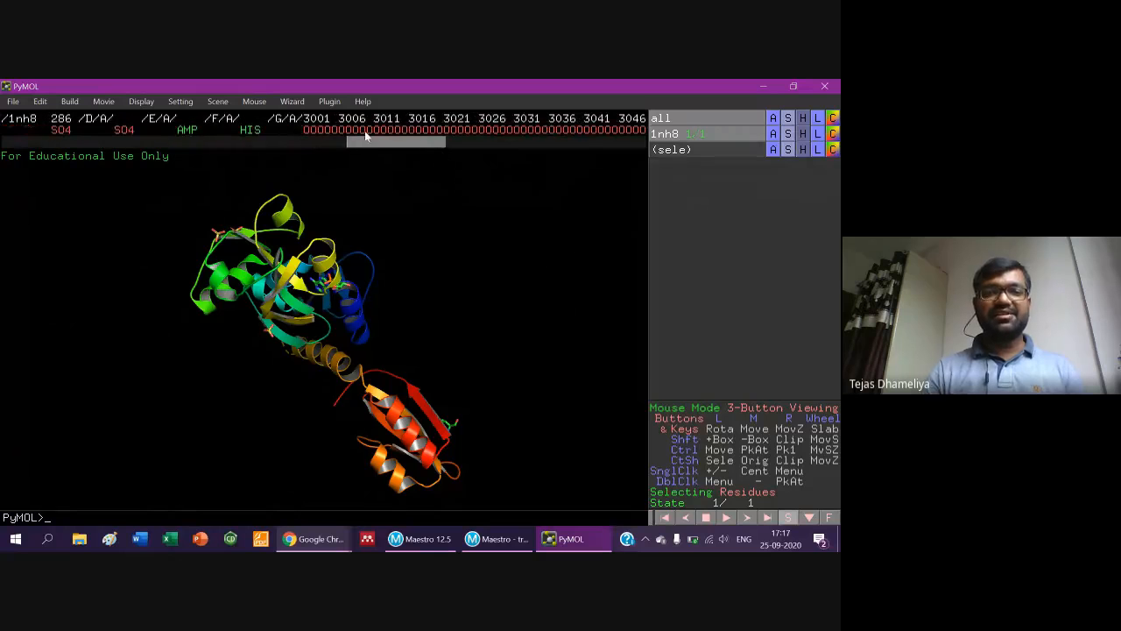
pyautogui.click(307, 130)
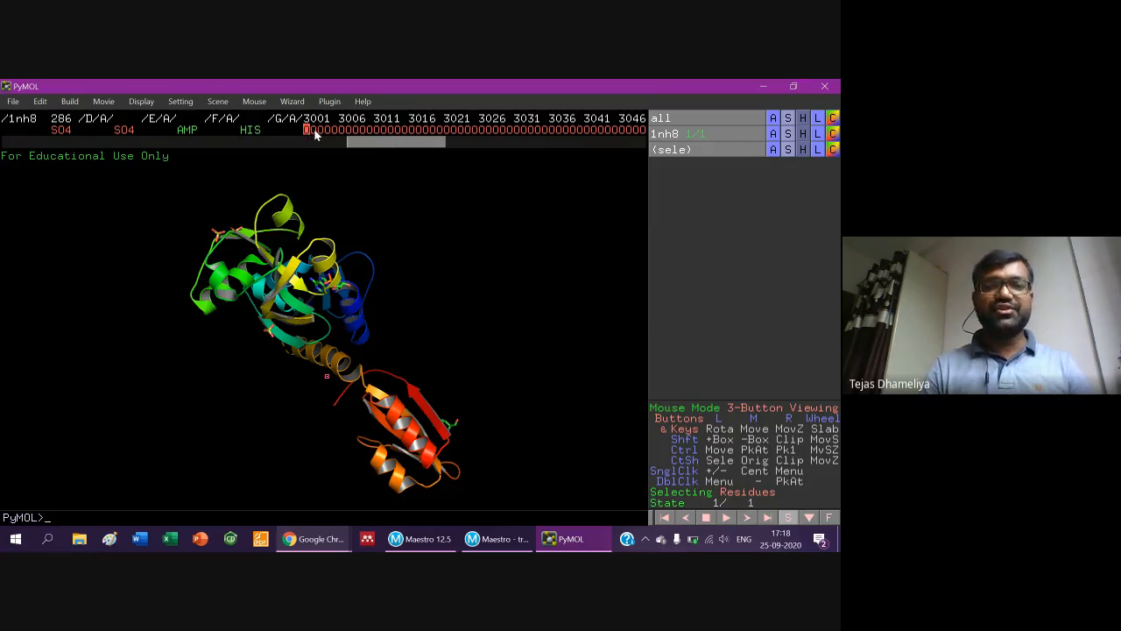
pyautogui.moveTo(390, 144); pyautogui.dragTo(591, 143)
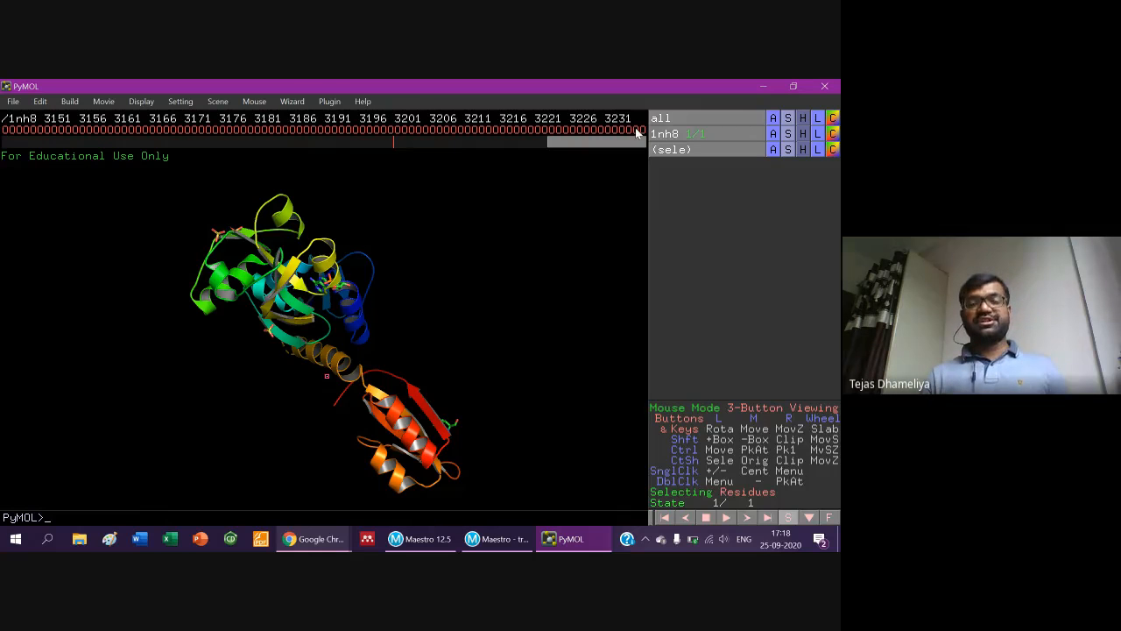
# Remove the waters from the 1nh8 object.
pyautogui.click(772, 133)
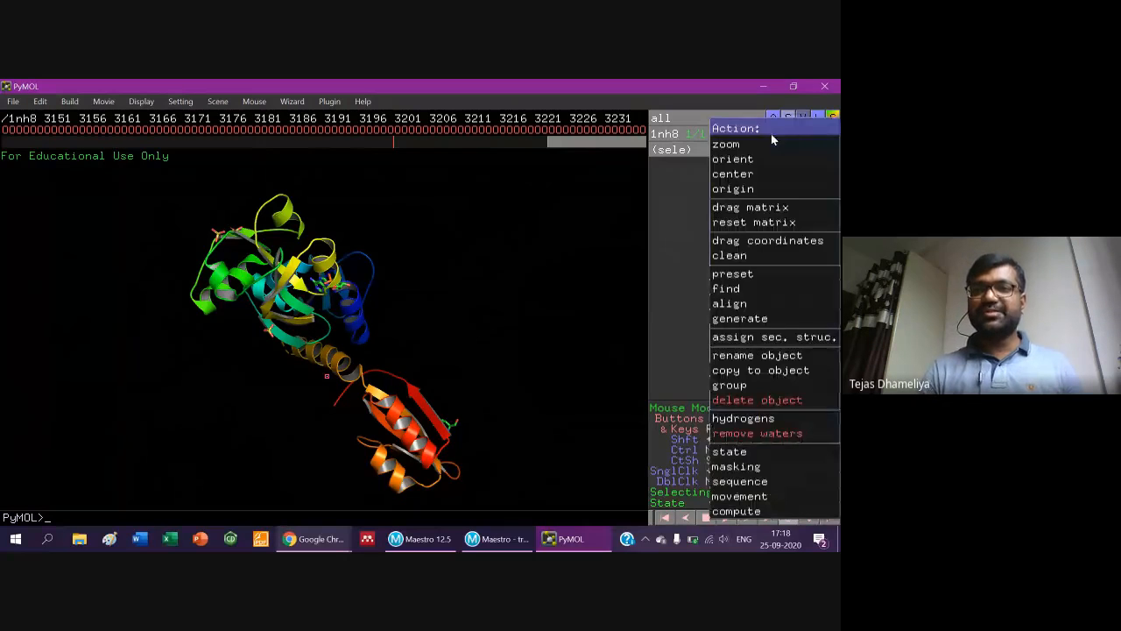
pyautogui.click(688, 136)
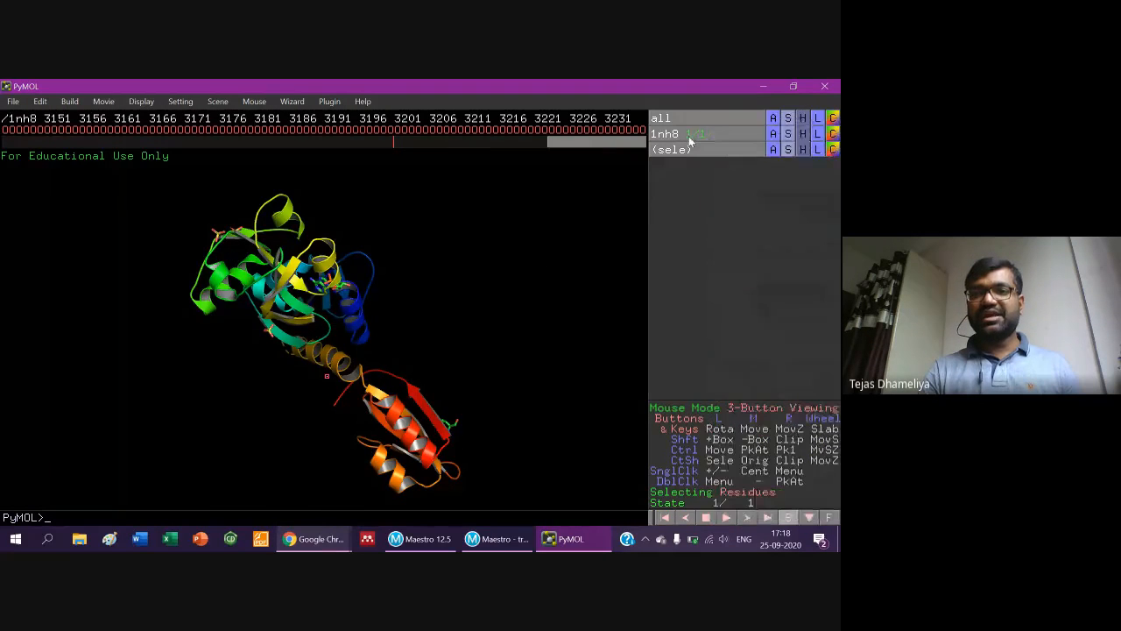
pyautogui.click(689, 135)
pyautogui.click(689, 136)
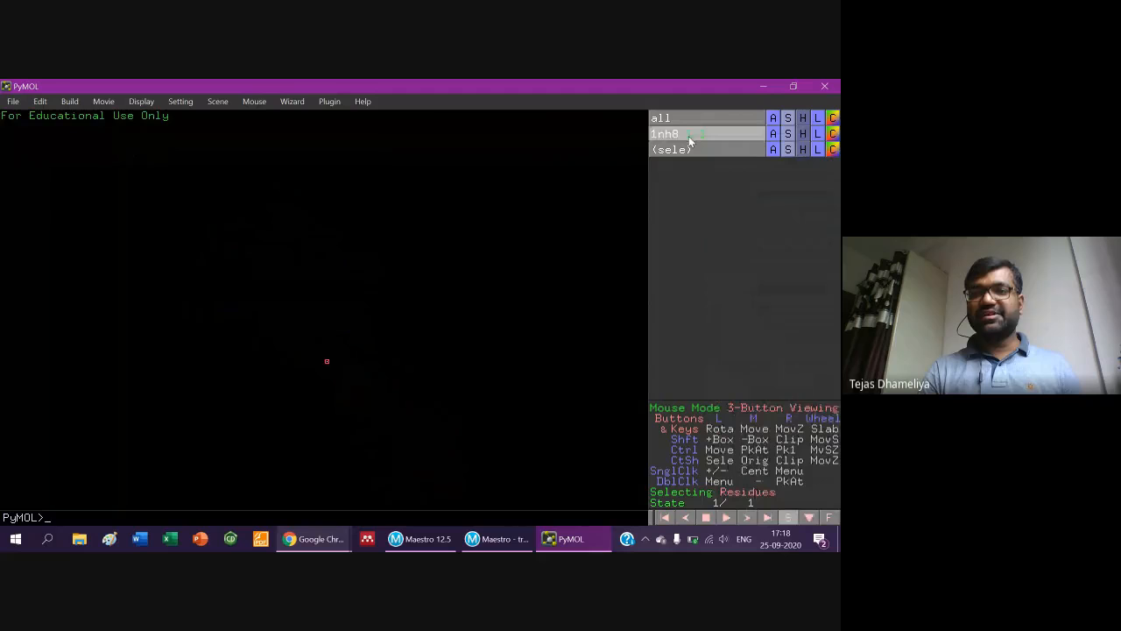
pyautogui.click(778, 137)
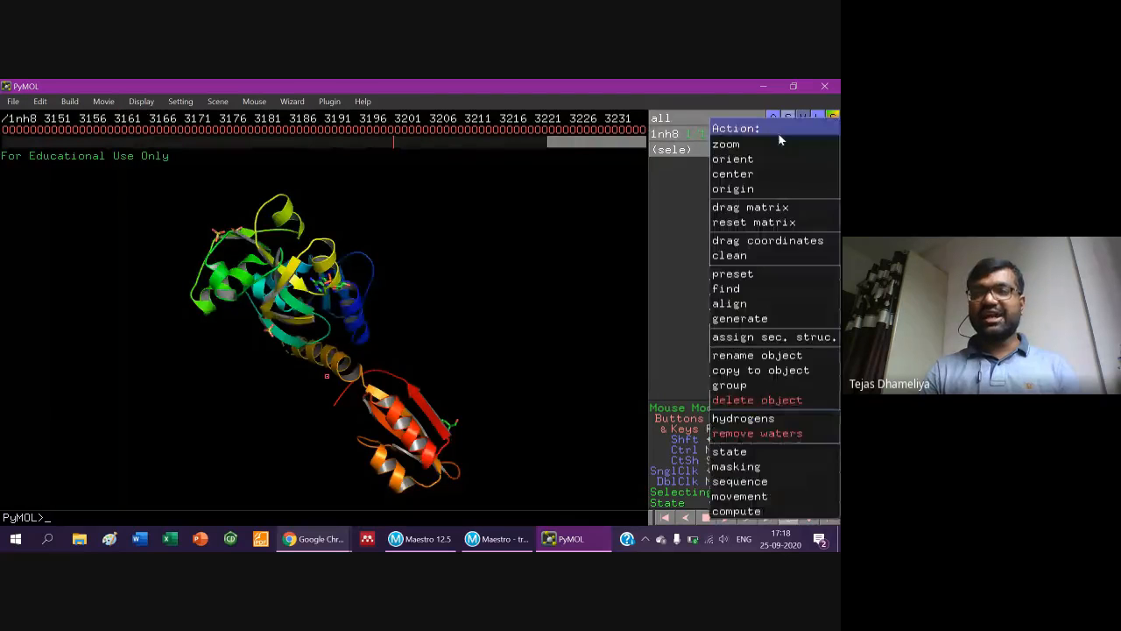
pyautogui.click(759, 433)
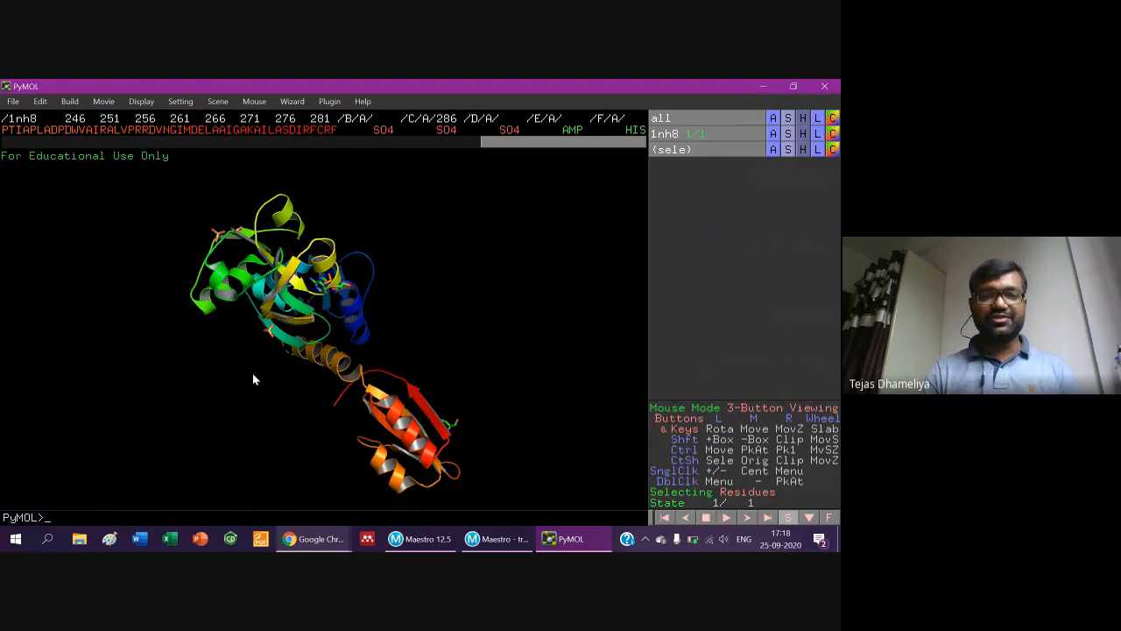
# Select the AMP ligand in the 1nh8 sequence, and close PyMOL to return to the top of the 1NH8 page.
pyautogui.moveTo(252, 379); pyautogui.dragTo(311, 303)
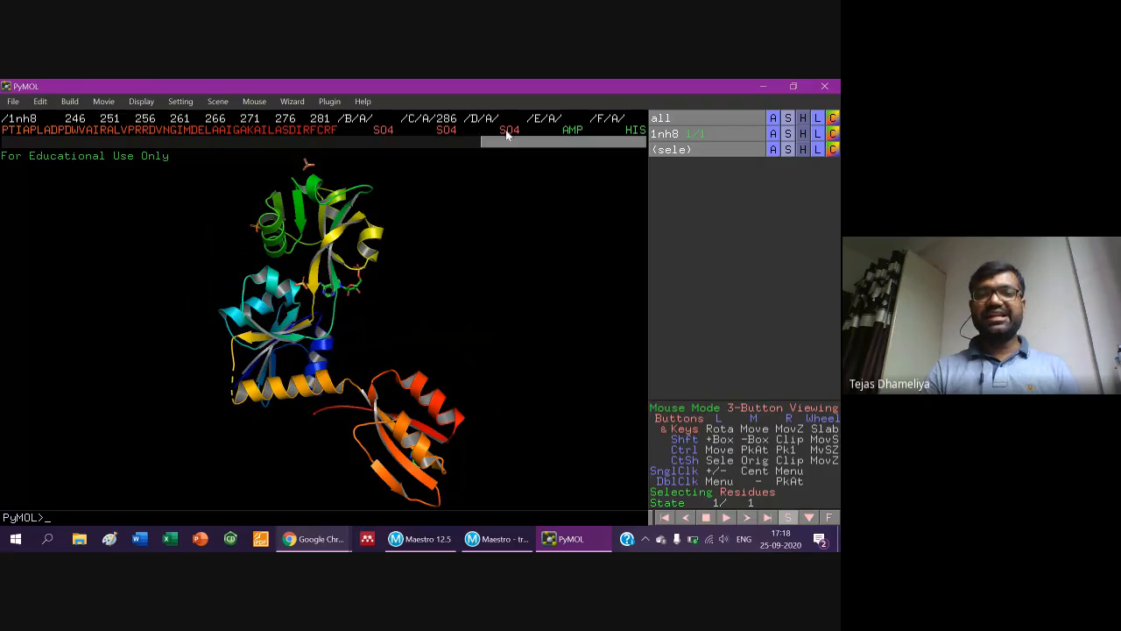
pyautogui.click(572, 129)
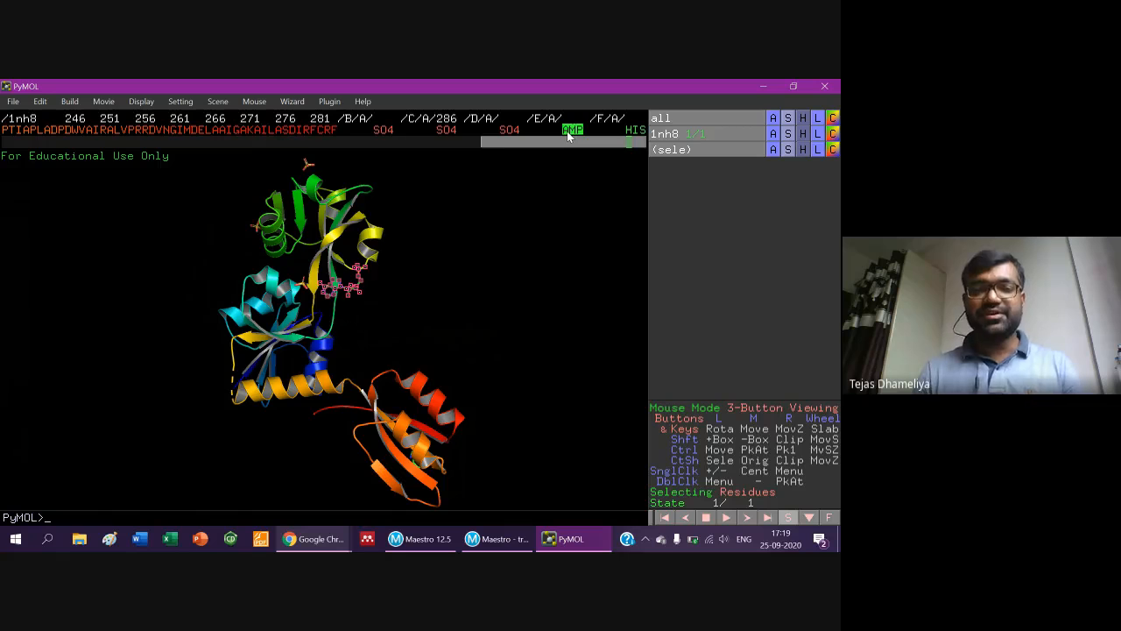
pyautogui.click(824, 87)
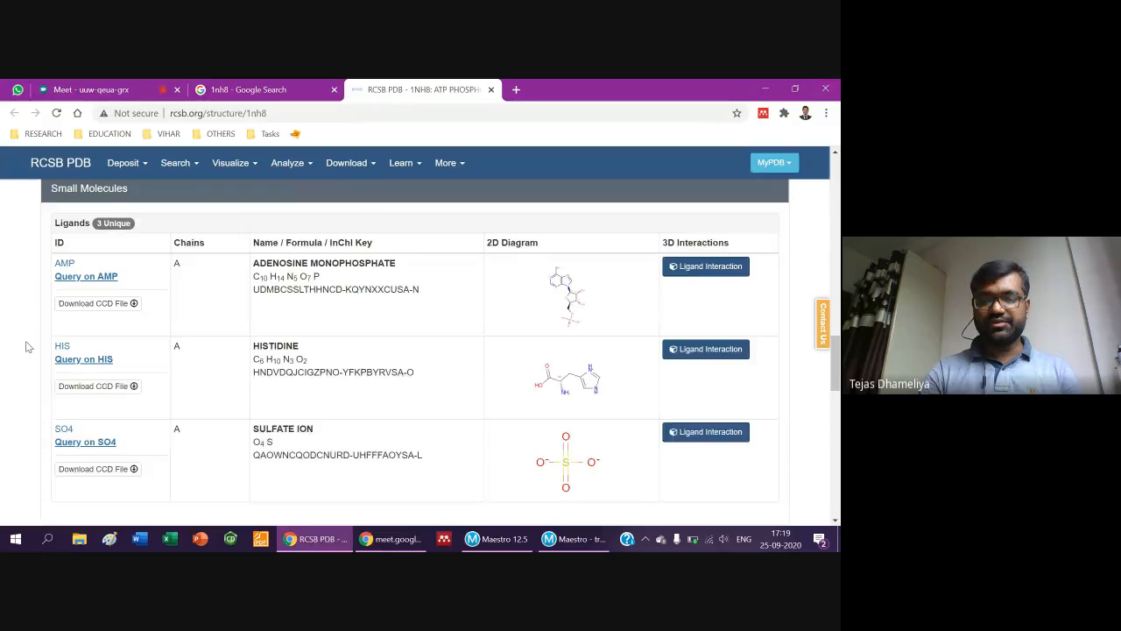
pyautogui.scroll(15, 27, 347)
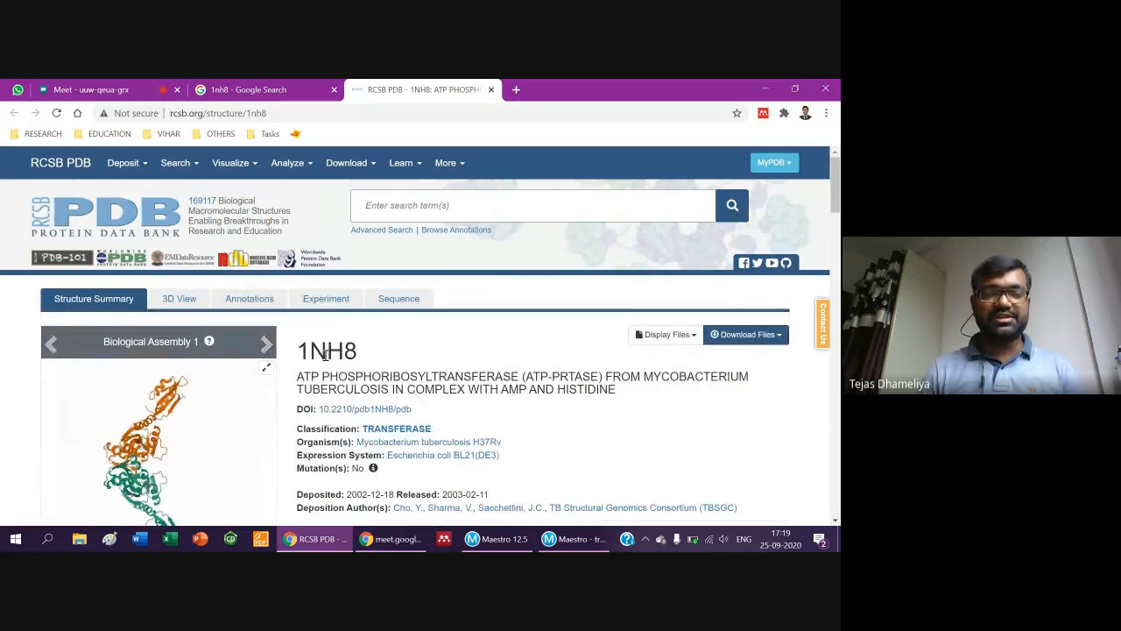
# Switch to Maestro and download the PDB structure 1nh8 into the trial project.
pyautogui.hotkey('alt', 'Tab')
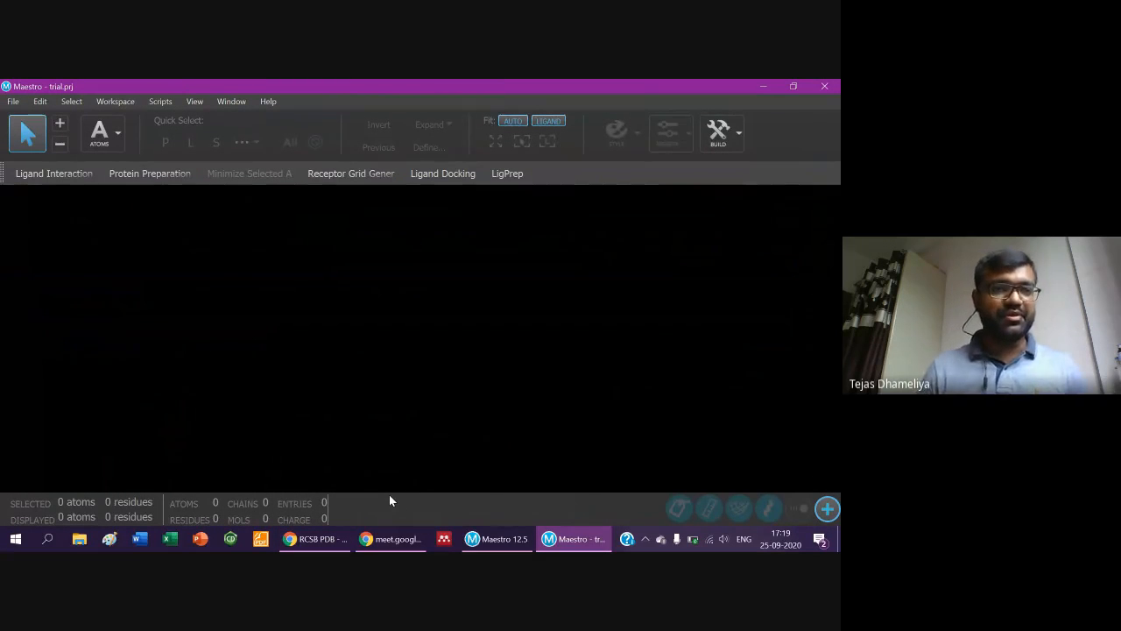
pyautogui.click(17, 102)
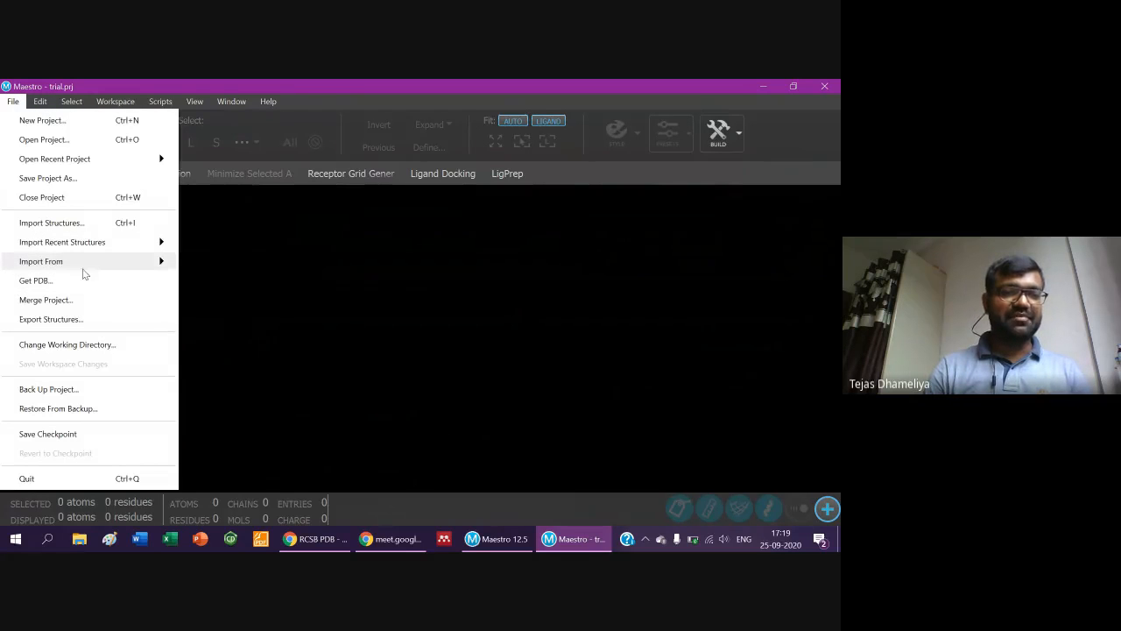
pyautogui.click(53, 281)
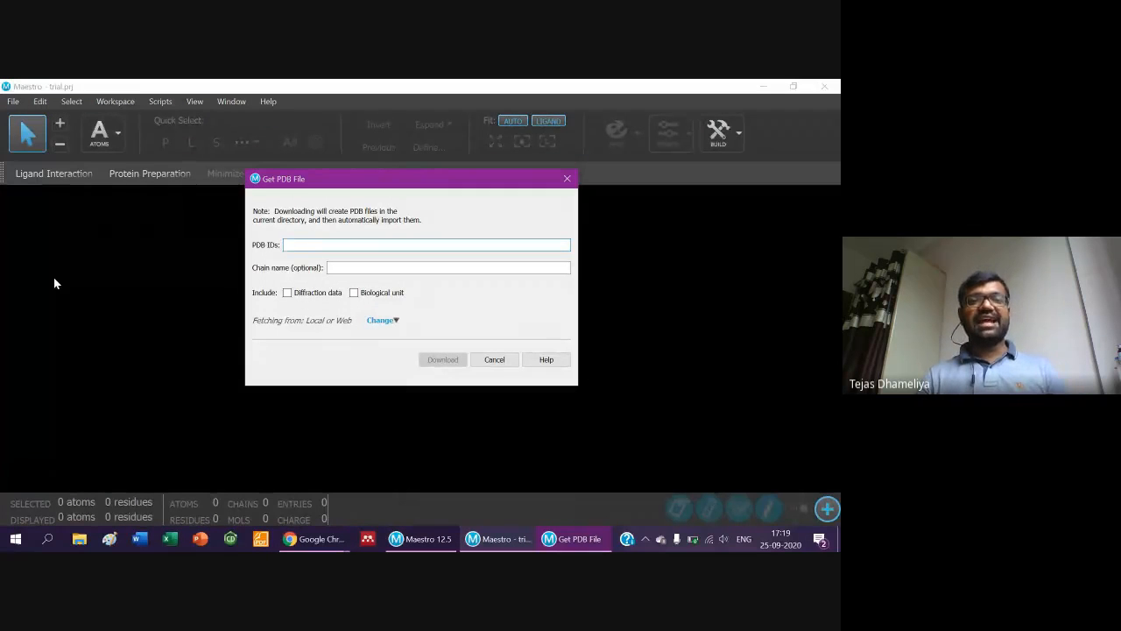
pyautogui.write('1nh8')
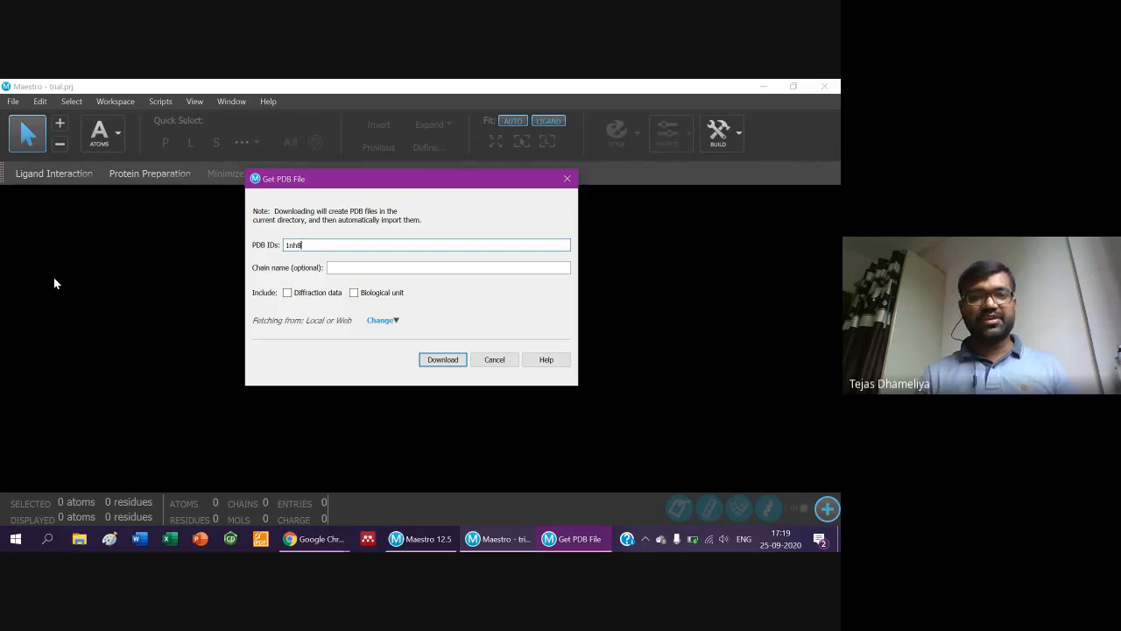
pyautogui.click(442, 360)
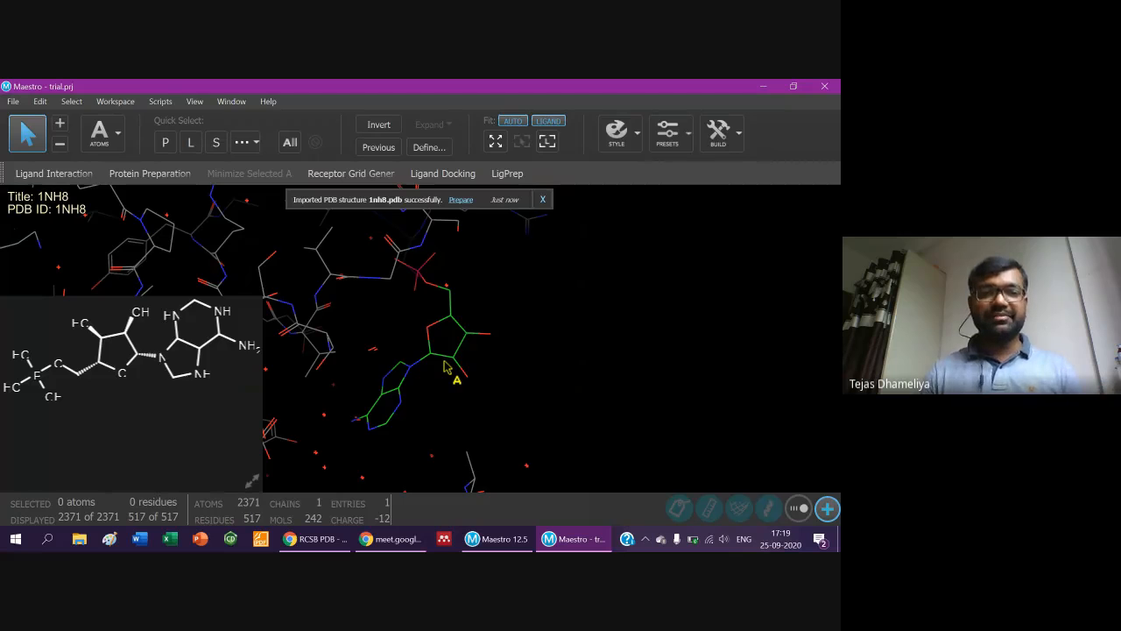
# Fit the whole 1NH8 structure in the view and apply the Publication preset.
pyautogui.click(495, 143)
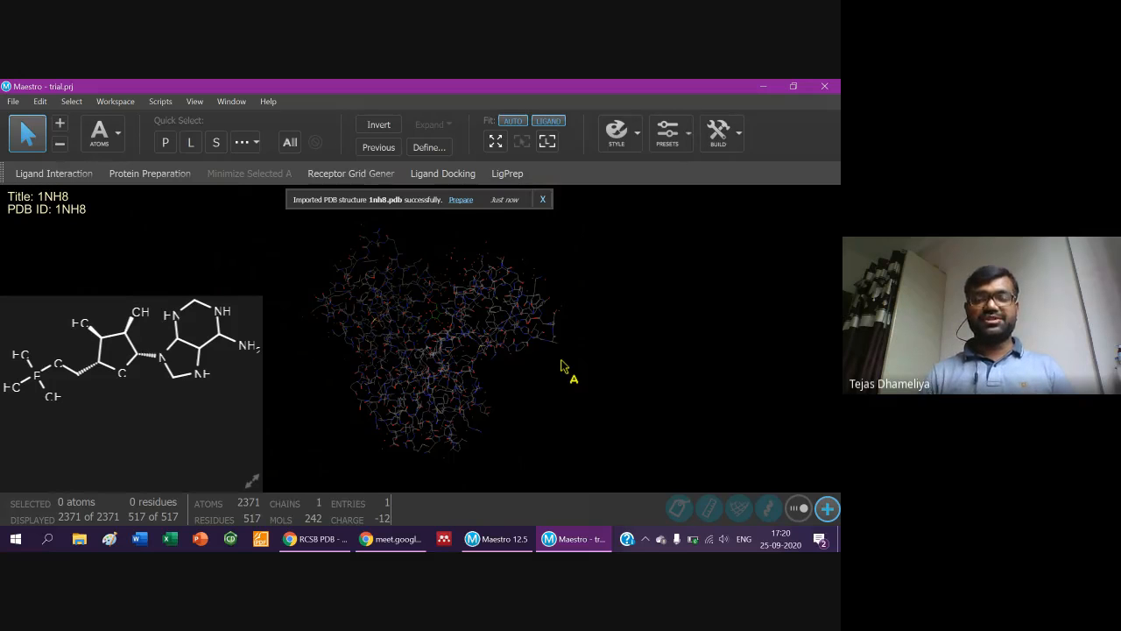
pyautogui.click(683, 132)
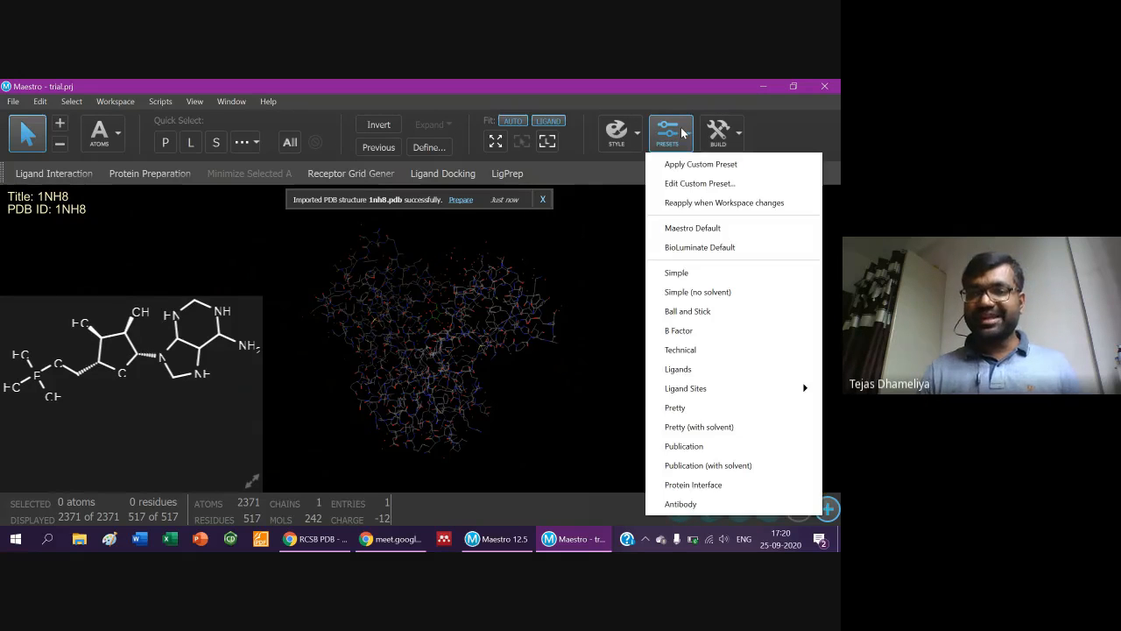
pyautogui.click(692, 449)
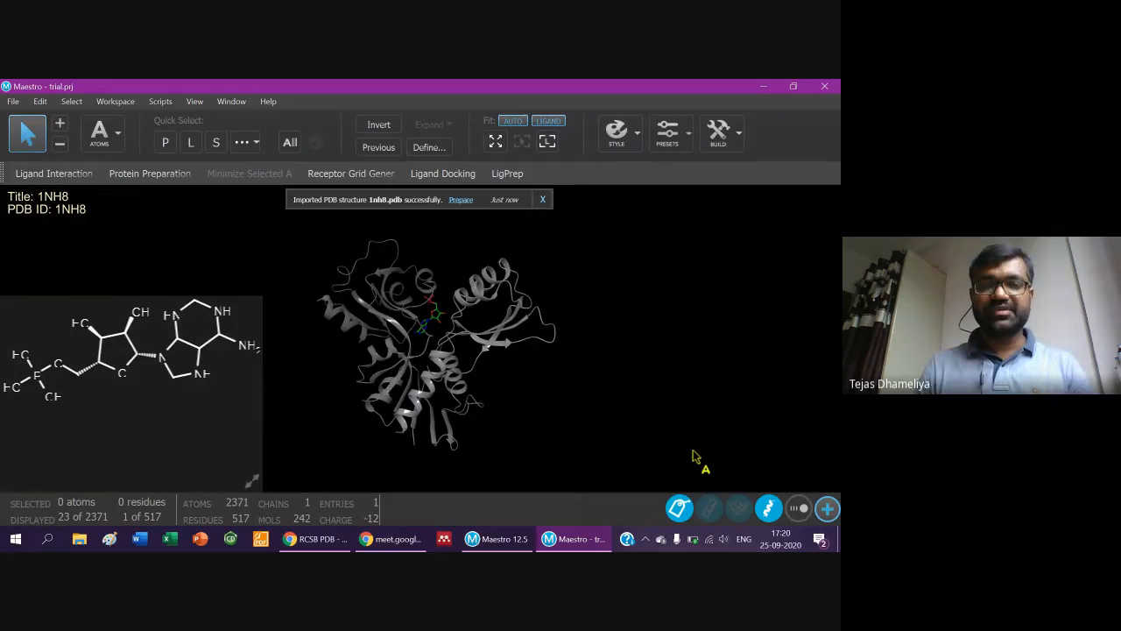
# Apply the wire representation to all atoms of 1NH8.
pyautogui.click(669, 135)
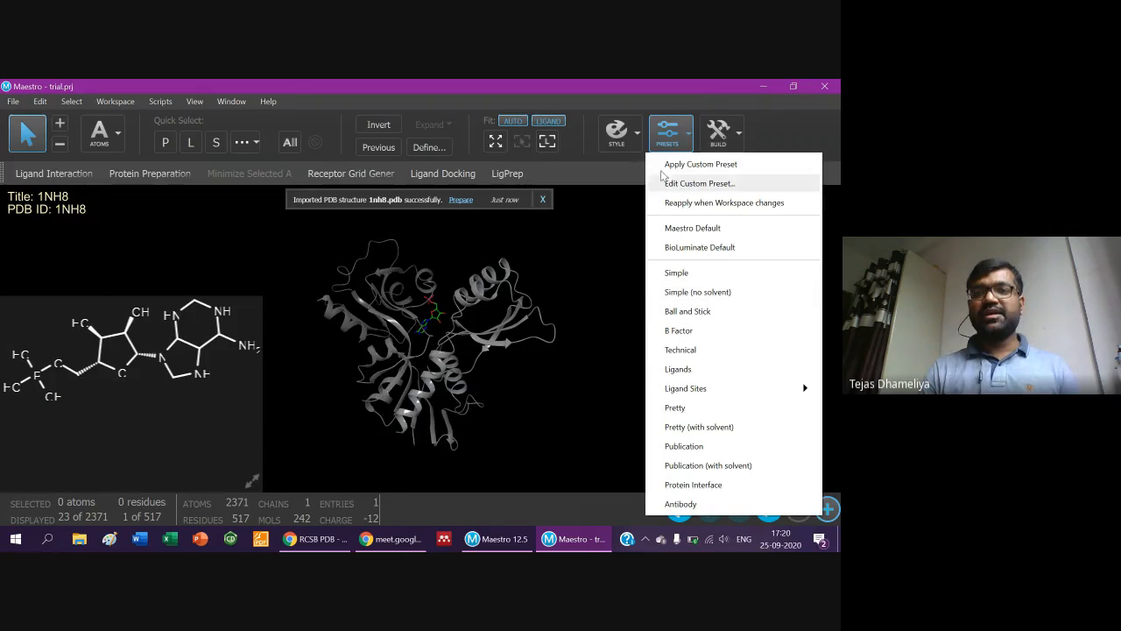
pyautogui.click(636, 132)
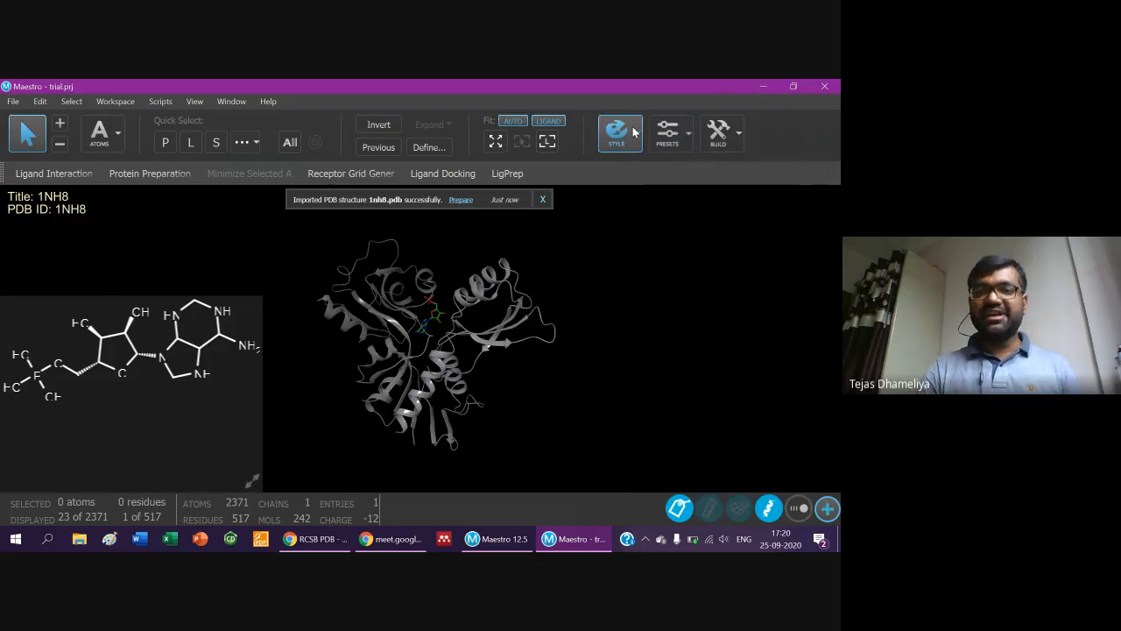
pyautogui.click(635, 131)
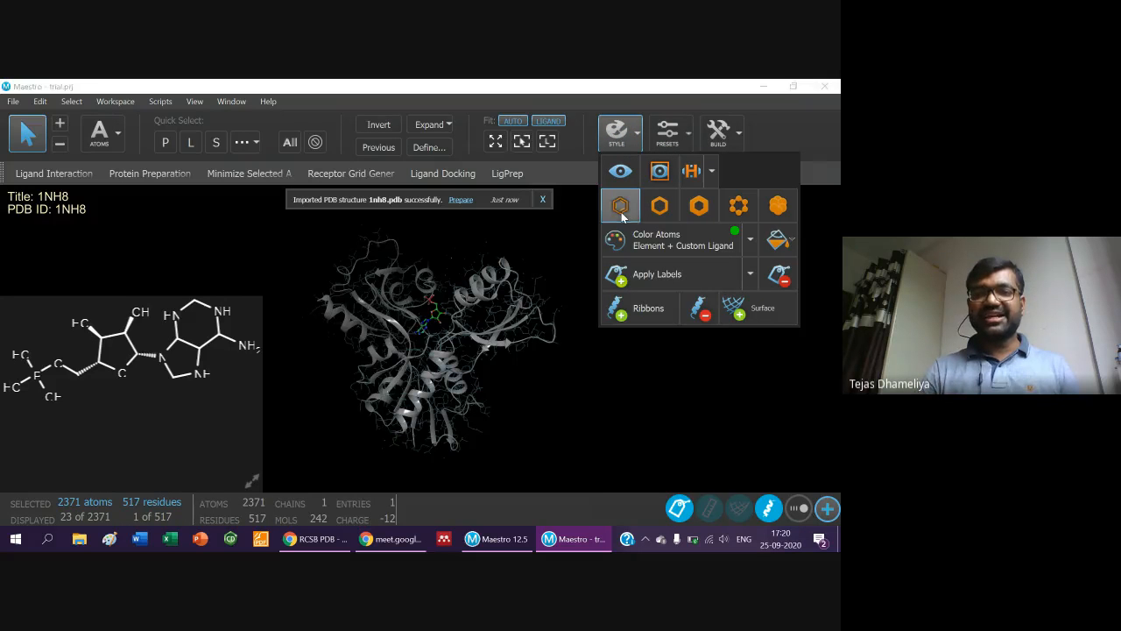
pyautogui.click(621, 212)
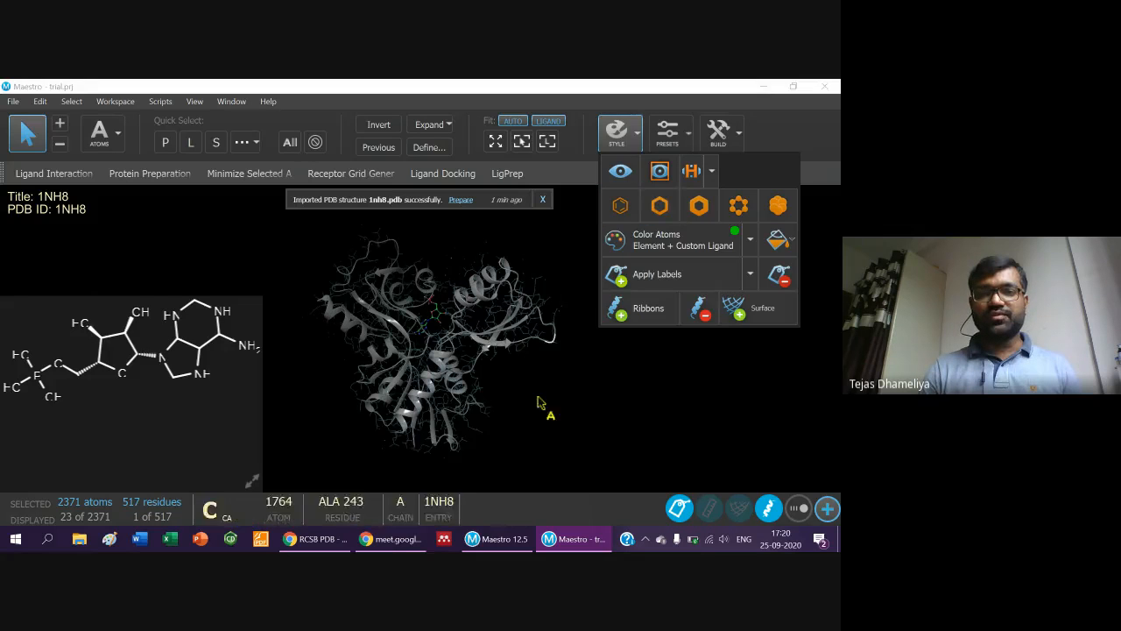
pyautogui.click(545, 425)
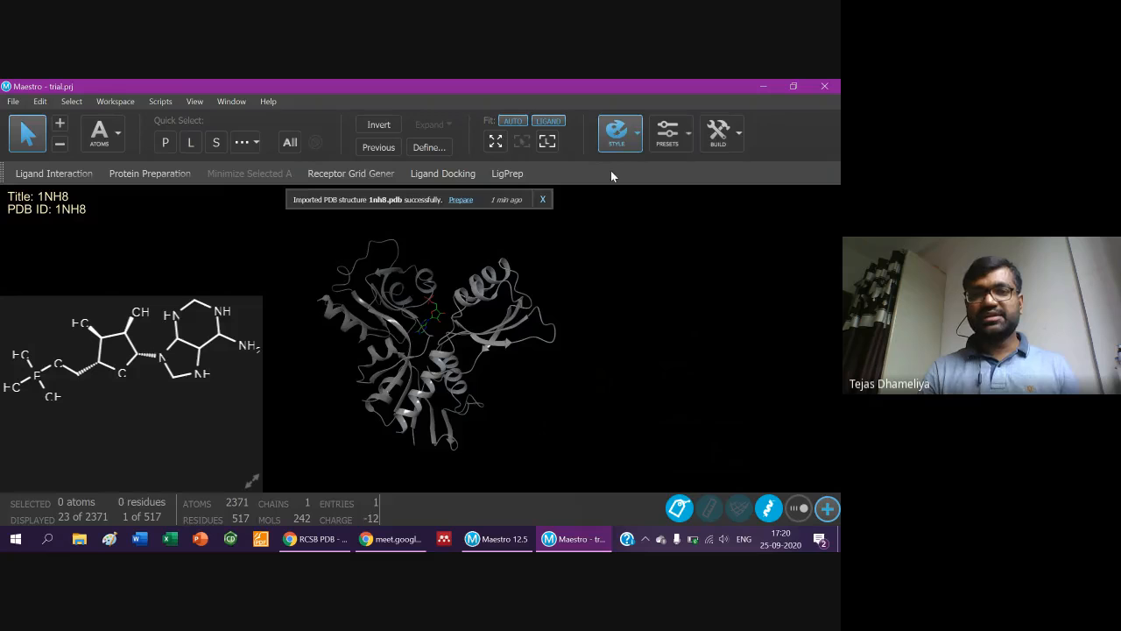
# Display all atoms of 1NH8 together with the ribbons and fit the view to the ligand.
pyautogui.click(618, 133)
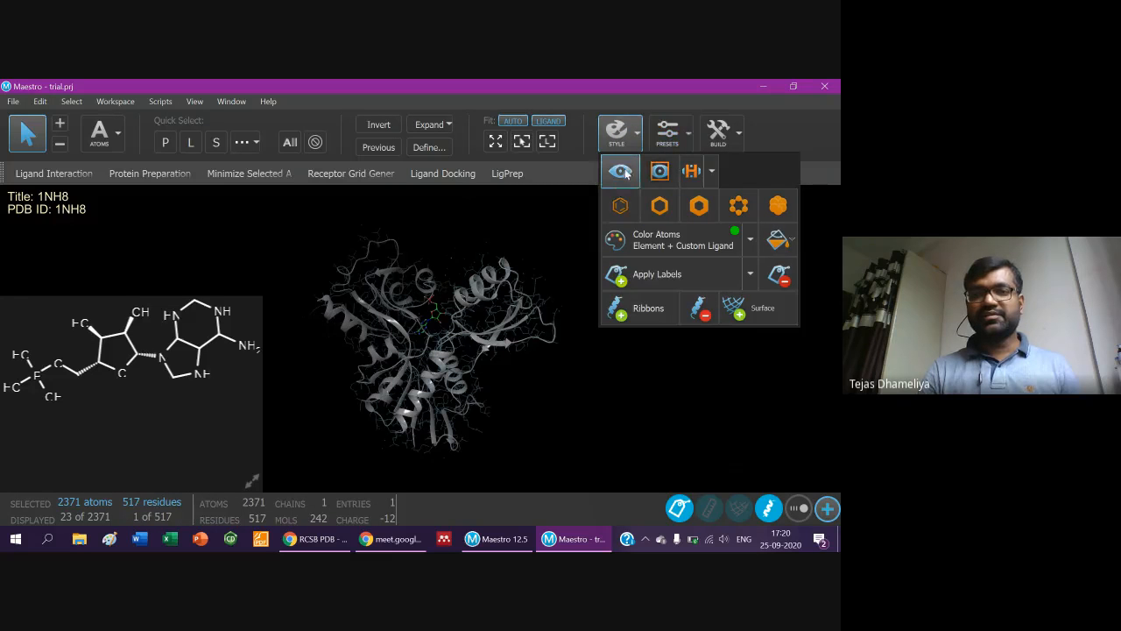
pyautogui.click(624, 172)
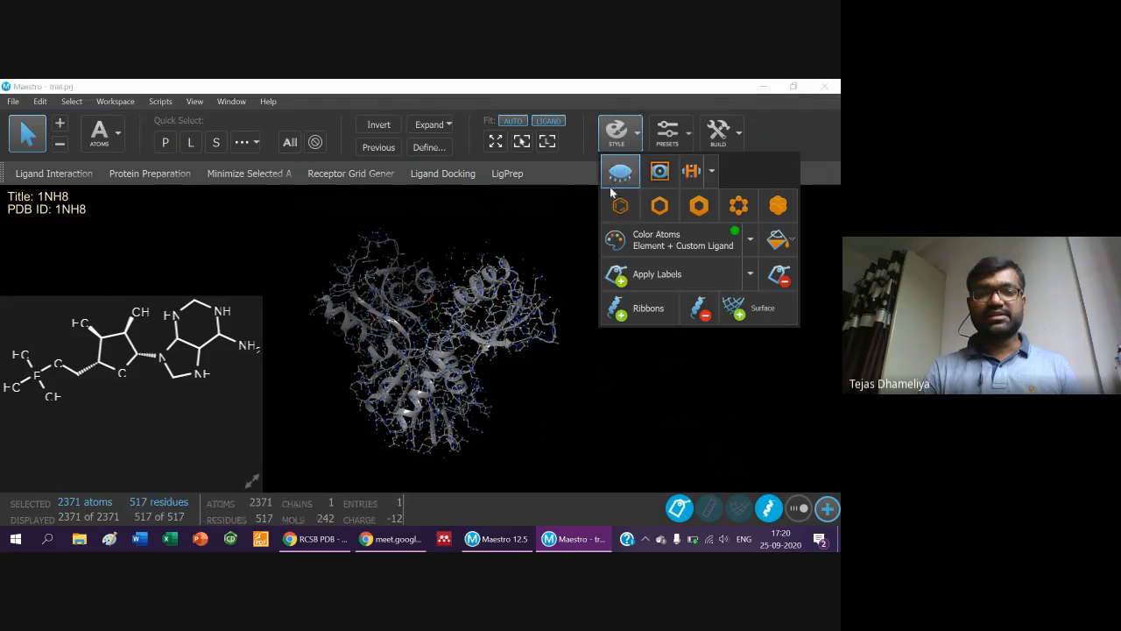
pyautogui.click(586, 224)
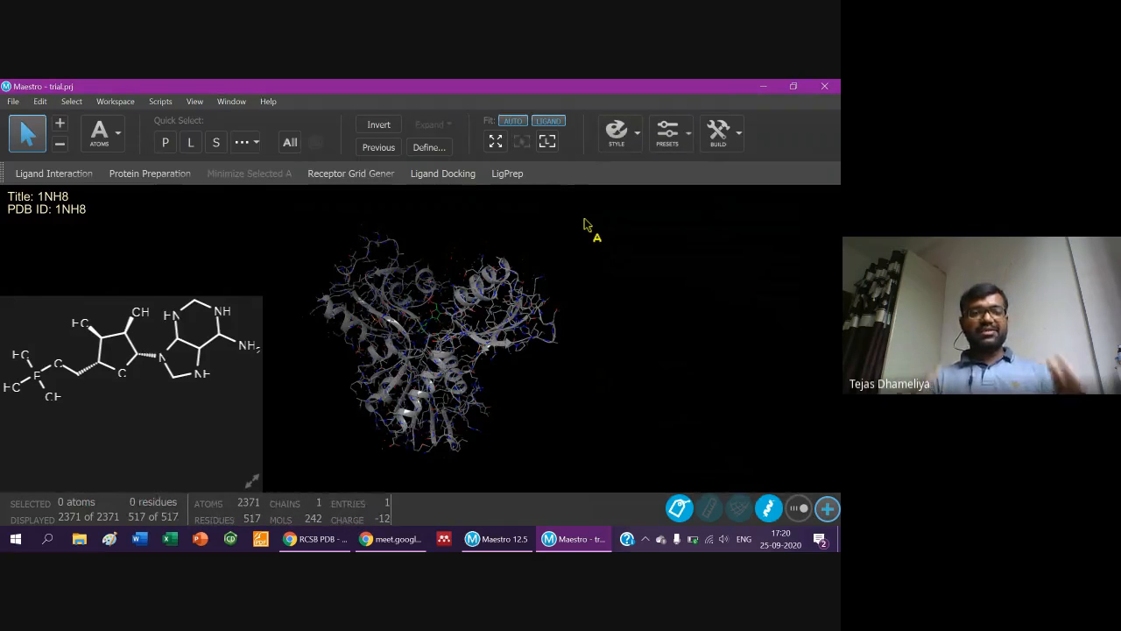
pyautogui.click(547, 142)
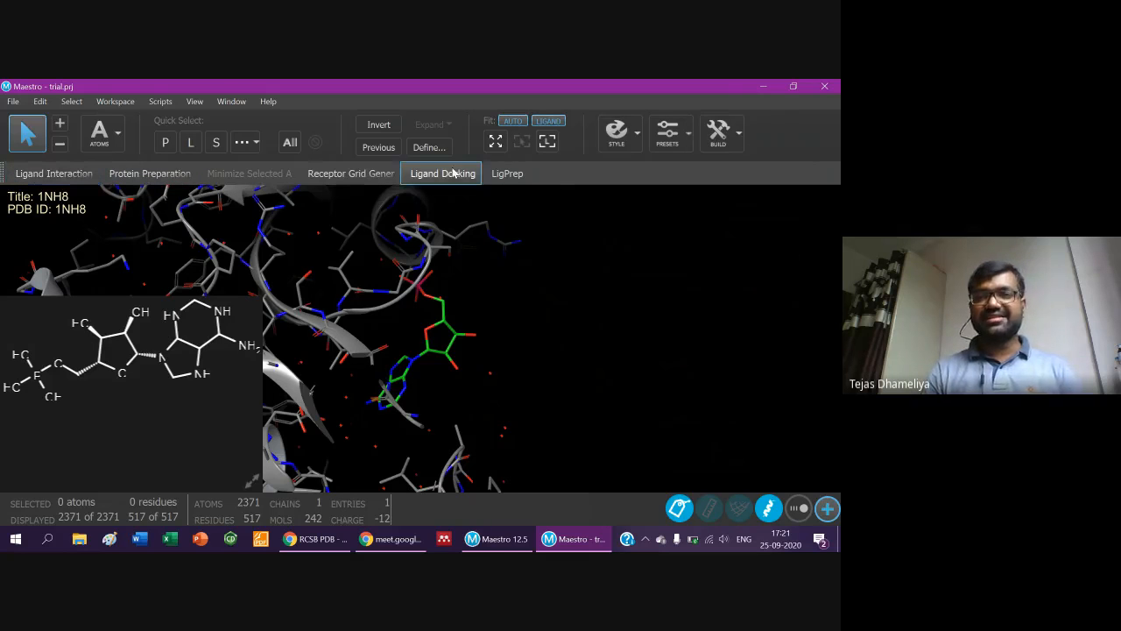
# Find the Protein Preparation Wizard by searching the tasks for "protein p", open it, and maximize its window.
pyautogui.scroll(-1, 836, 141)
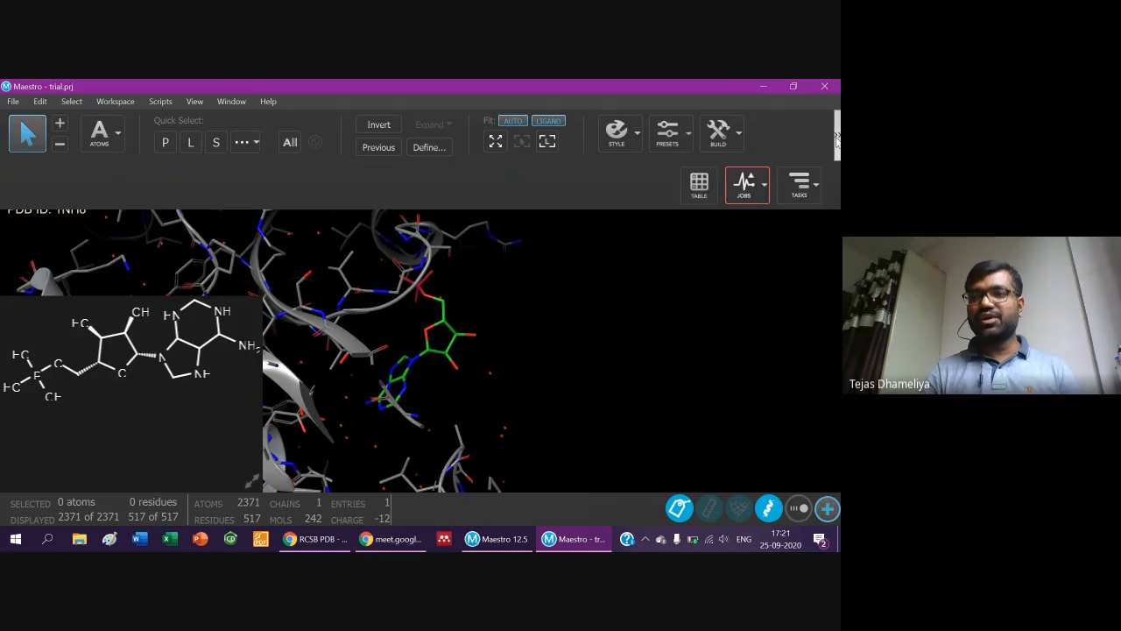
pyautogui.click(795, 195)
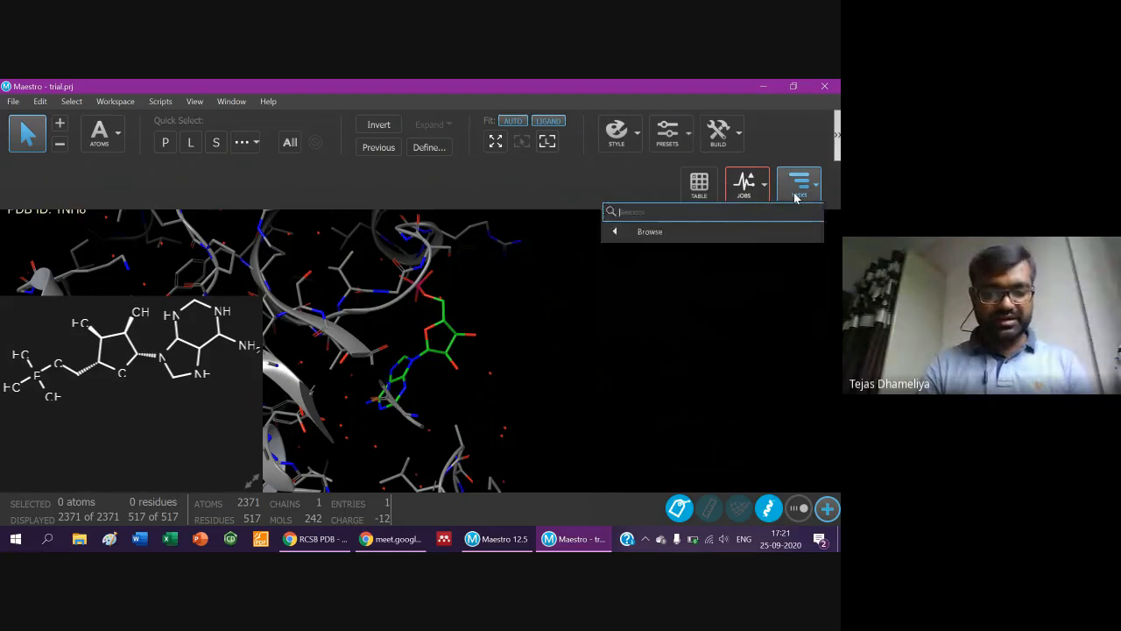
pyautogui.write('protein p')
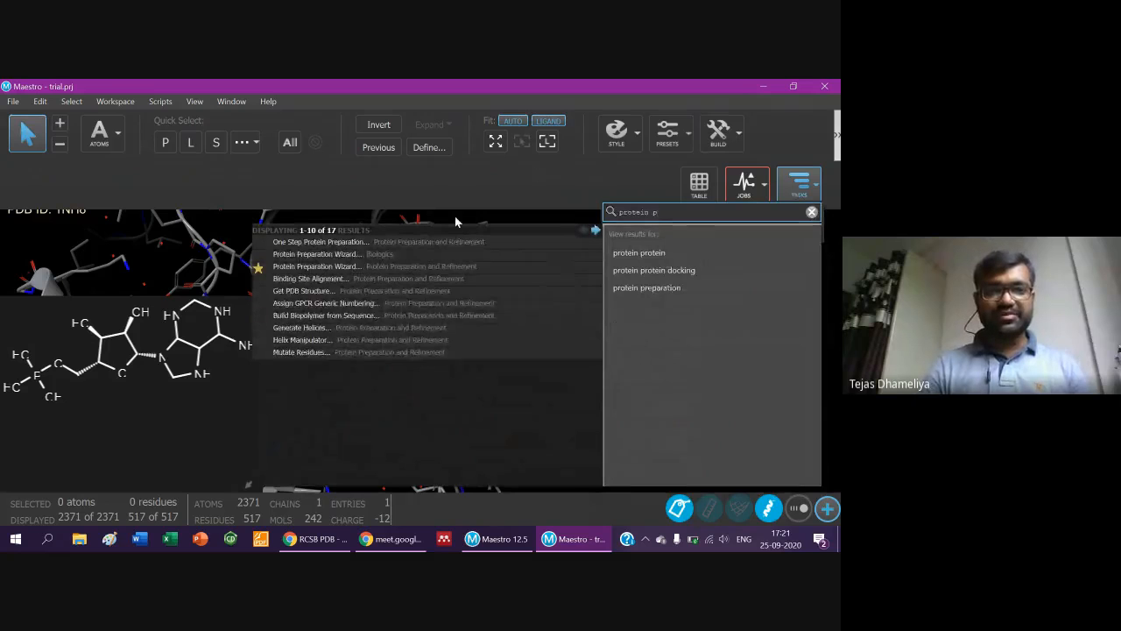
pyautogui.click(313, 268)
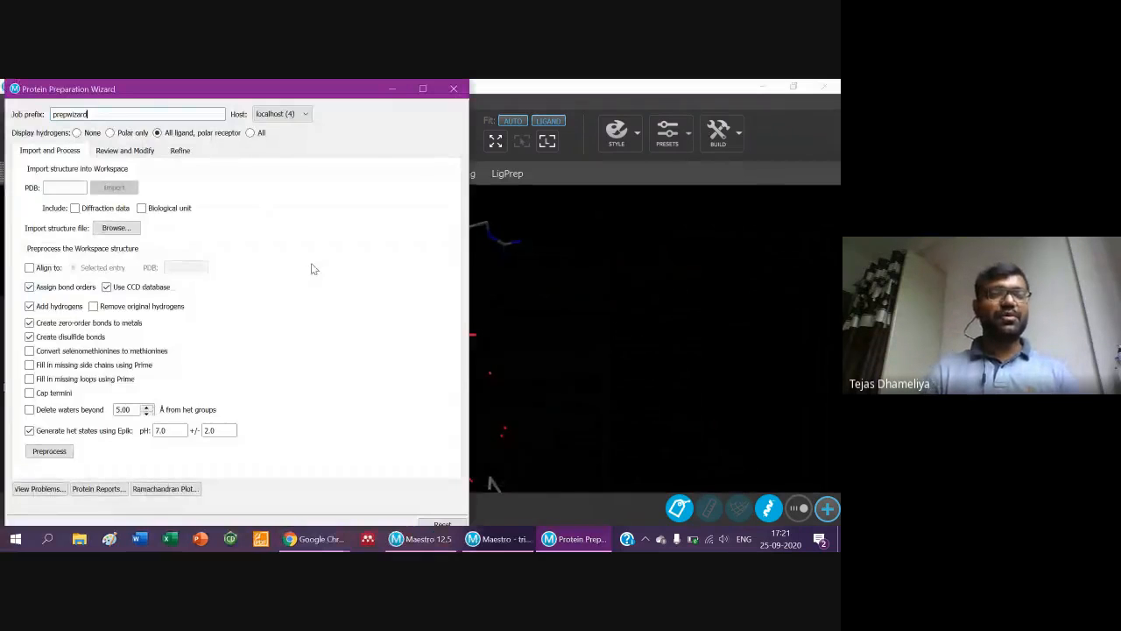
pyautogui.click(422, 88)
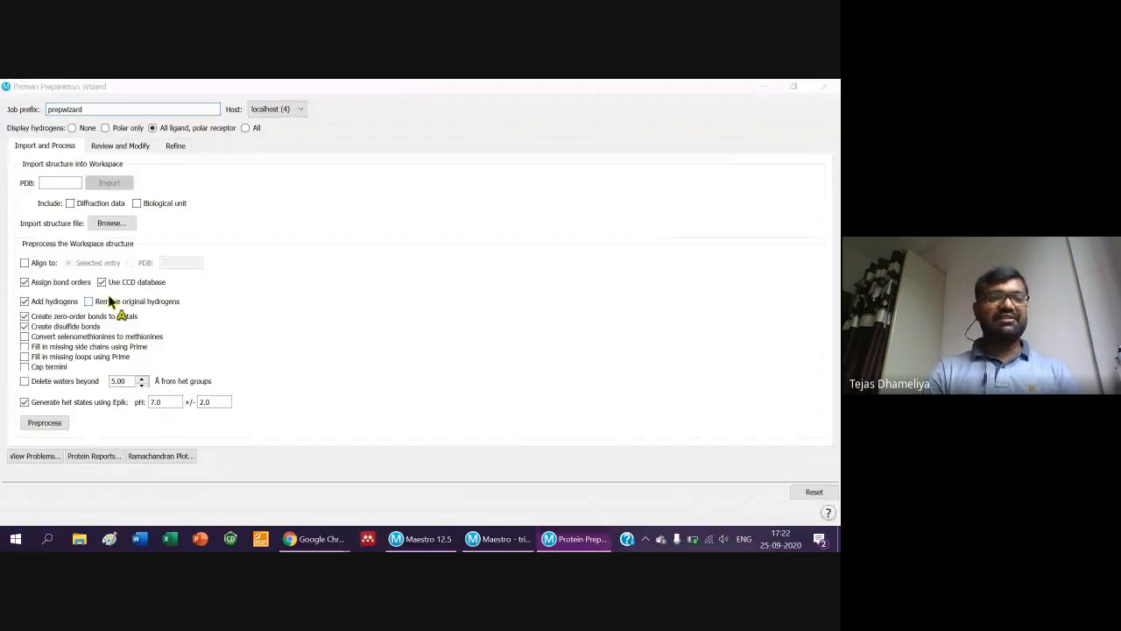
pyautogui.hotkey('alt', 'Tab')
pyautogui.hotkey('alt', 'Tab')
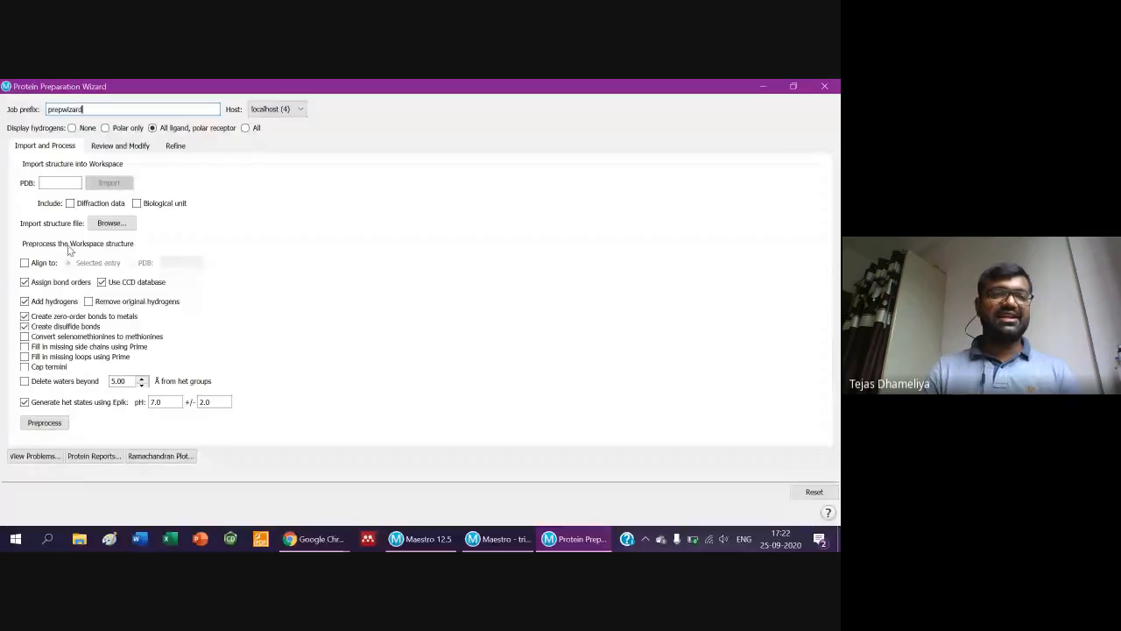
pyautogui.click(52, 184)
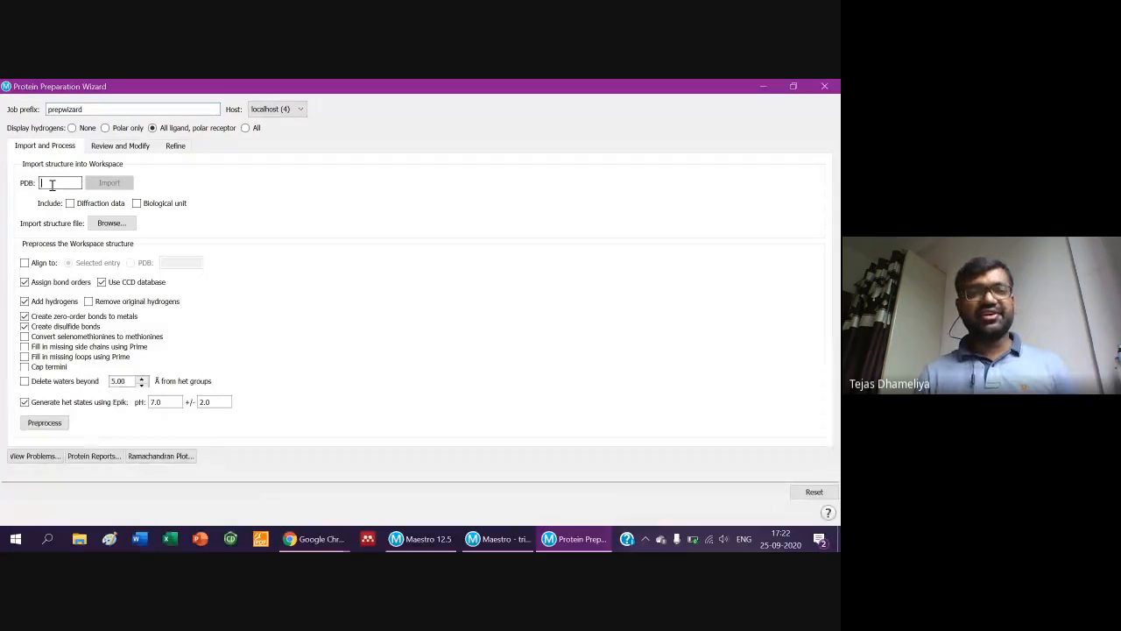
pyautogui.click(111, 223)
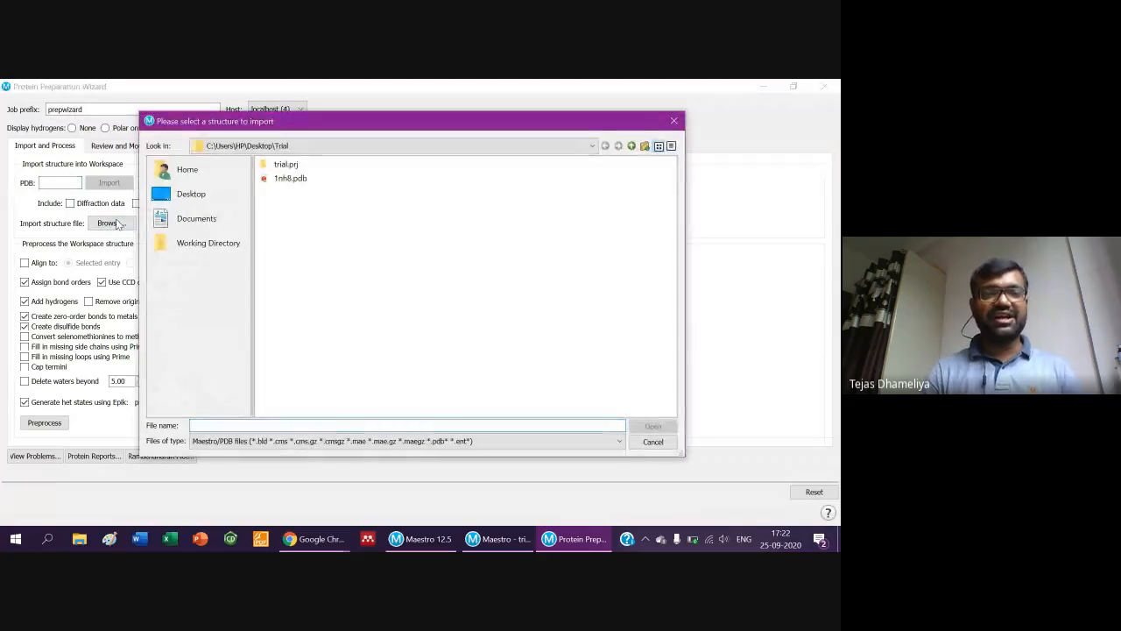
pyautogui.click(291, 179)
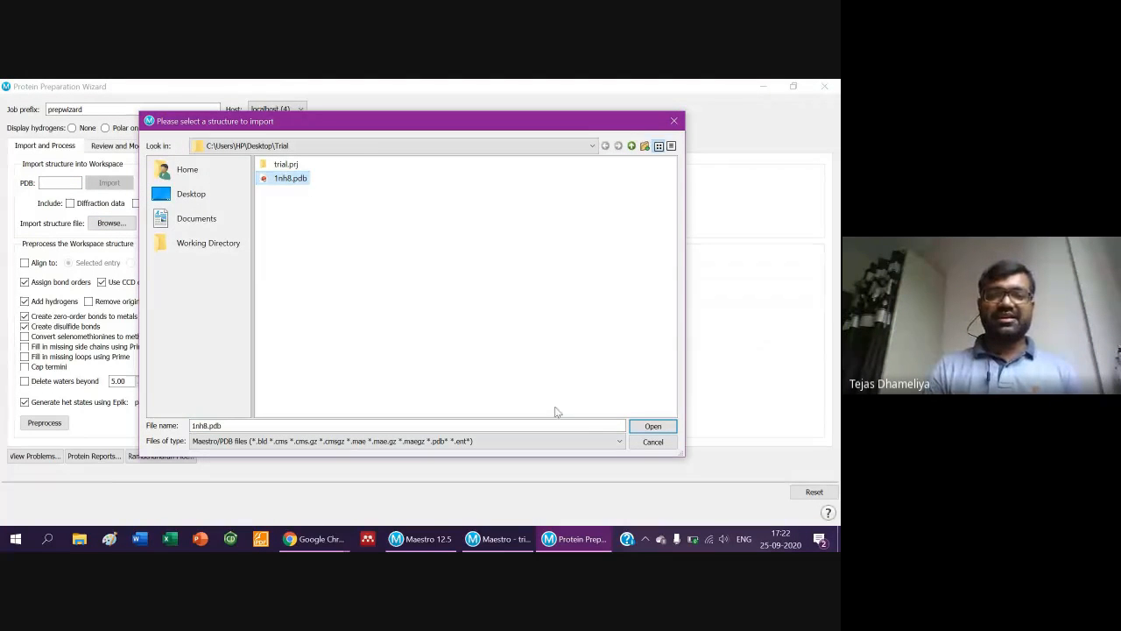
pyautogui.click(654, 442)
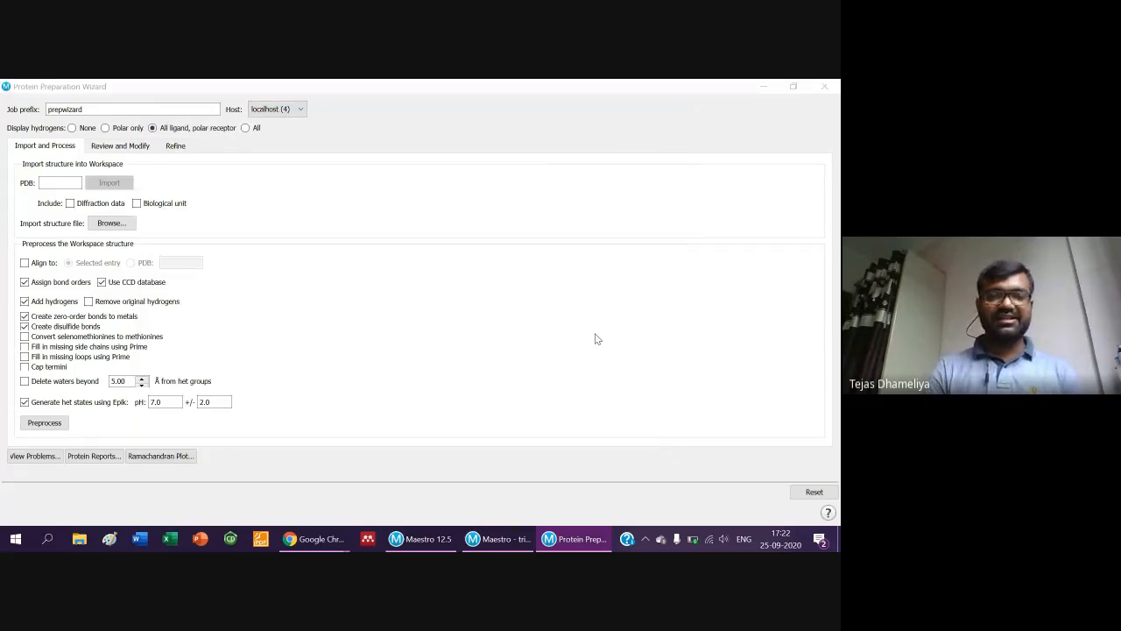
pyautogui.hotkey('alt', 'Tab')
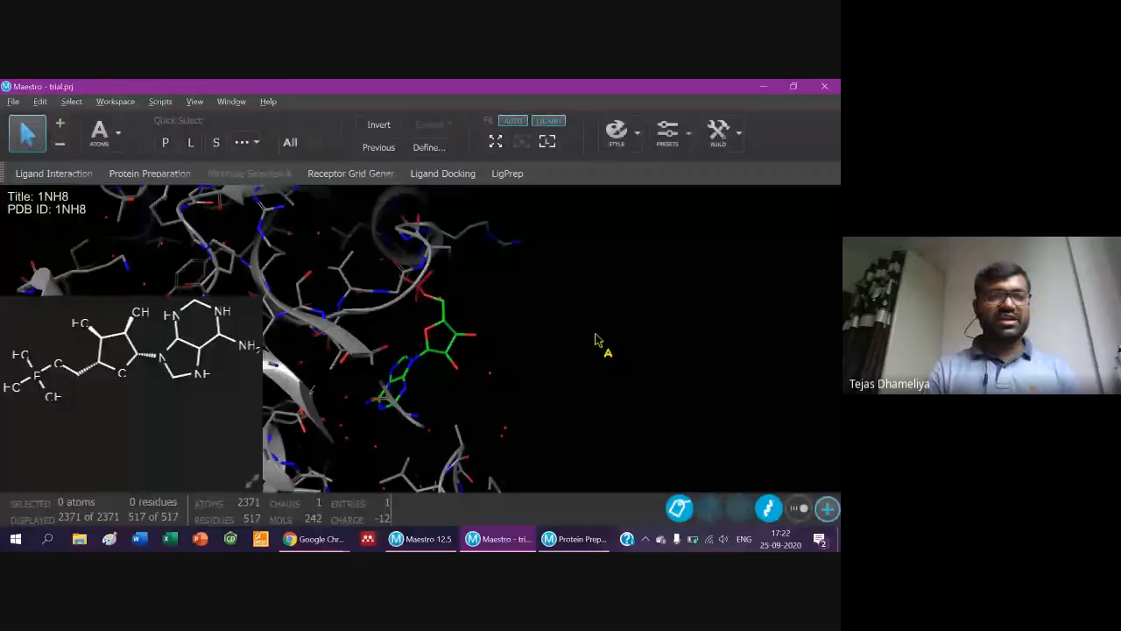
pyautogui.hotkey('alt', 'Tab')
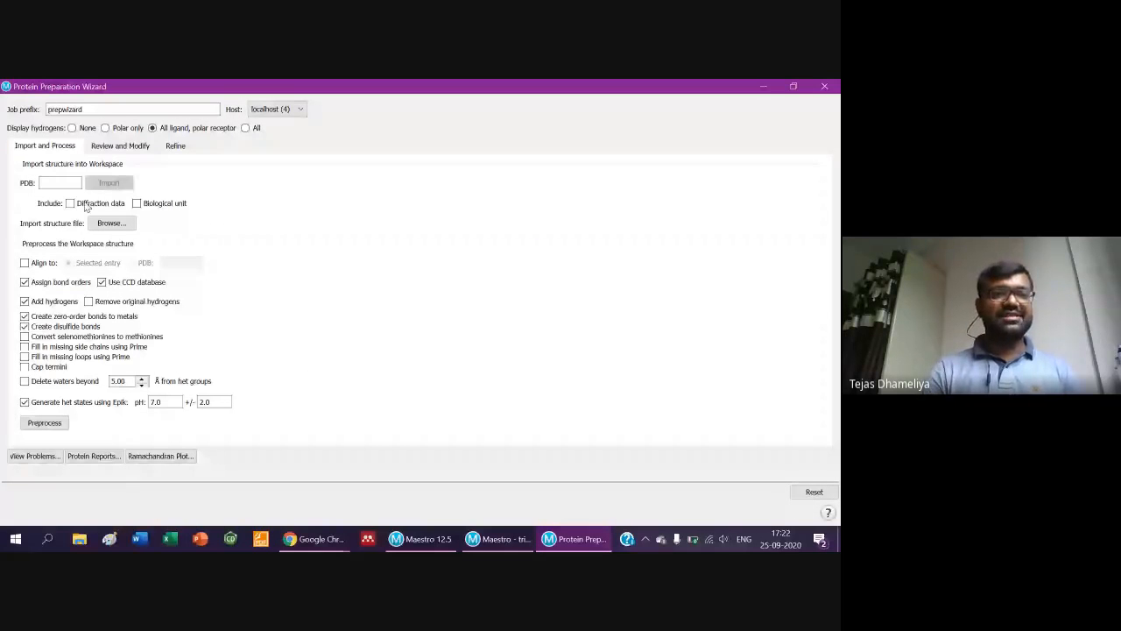
# Return to the Maestro project window and clear the 1NH8 structure from the workspace.
pyautogui.hotkey('alt', 'Tab')
pyautogui.click(115, 103)
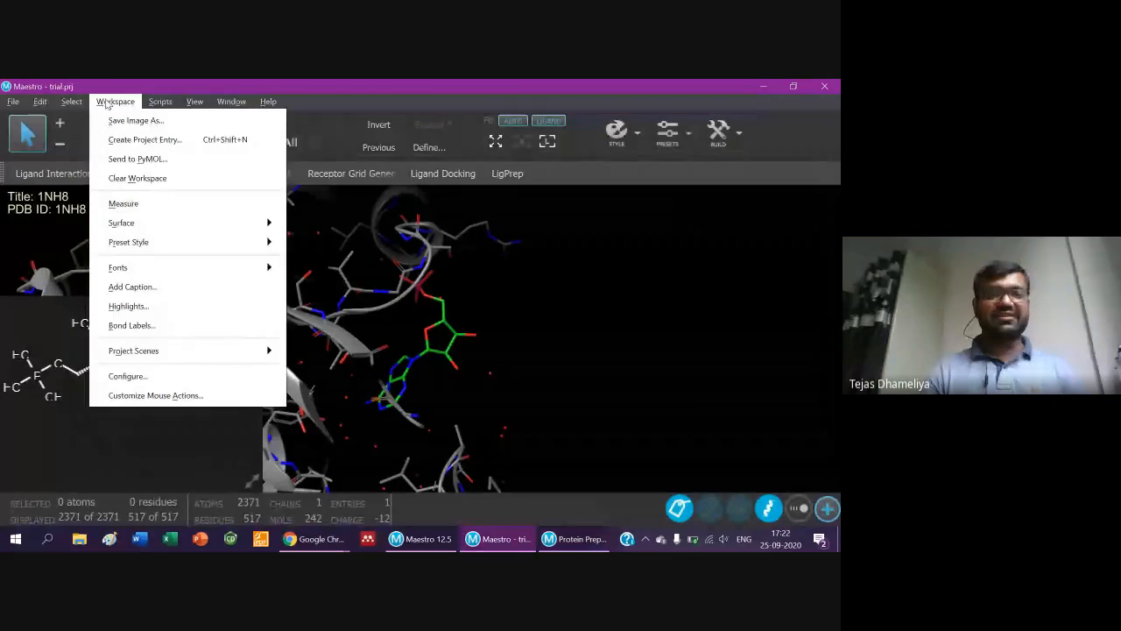
pyautogui.click(140, 178)
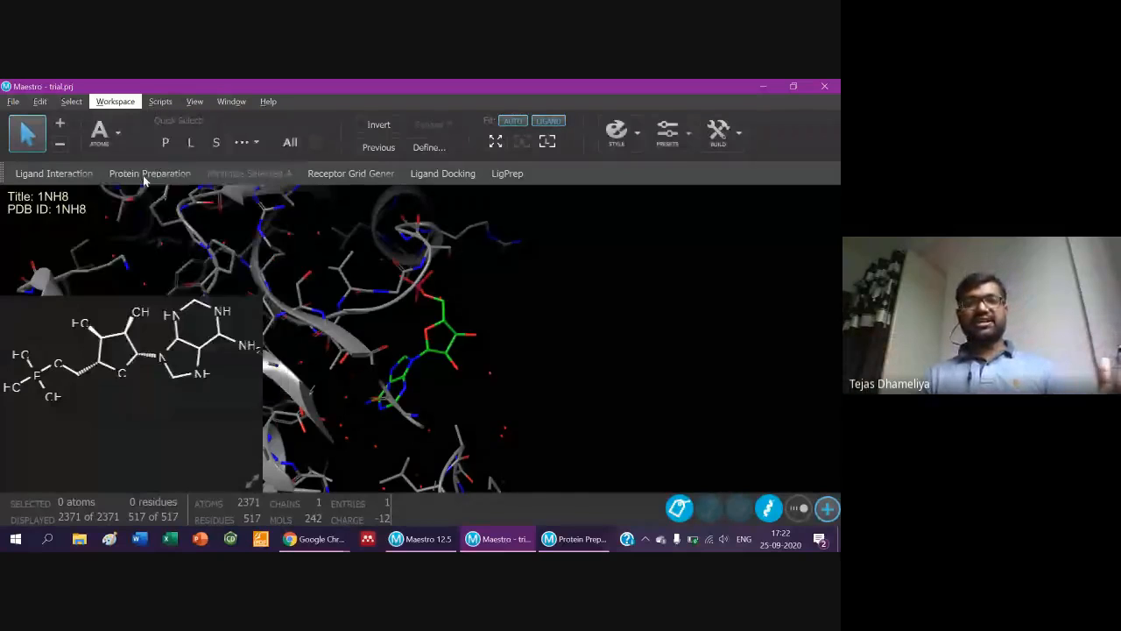
pyautogui.click(107, 101)
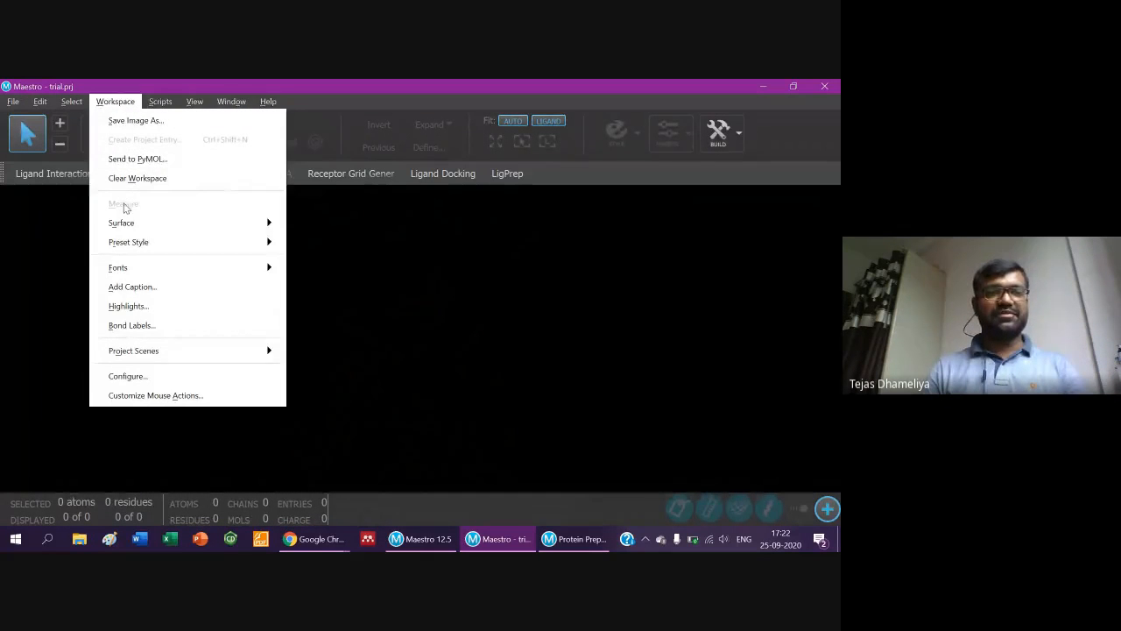
pyautogui.click(124, 207)
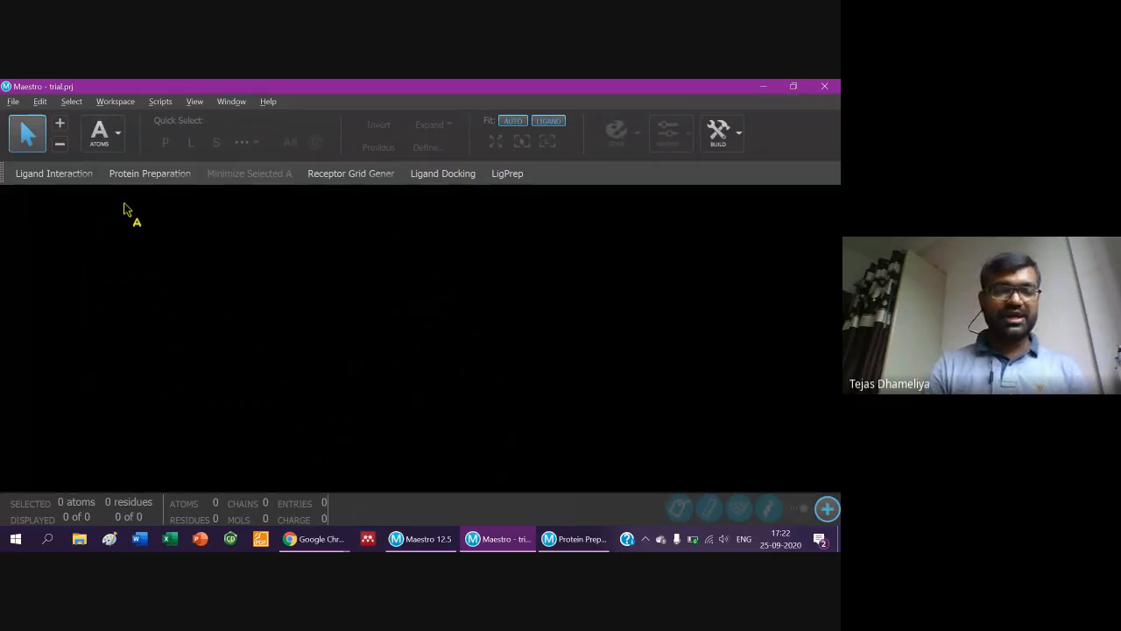
# Import the PDB structure 1nh8 into the workspace through the Protein Preparation Wizard.
pyautogui.hotkey('alt', 'Tab')
pyautogui.click(45, 183)
pyautogui.write('1')
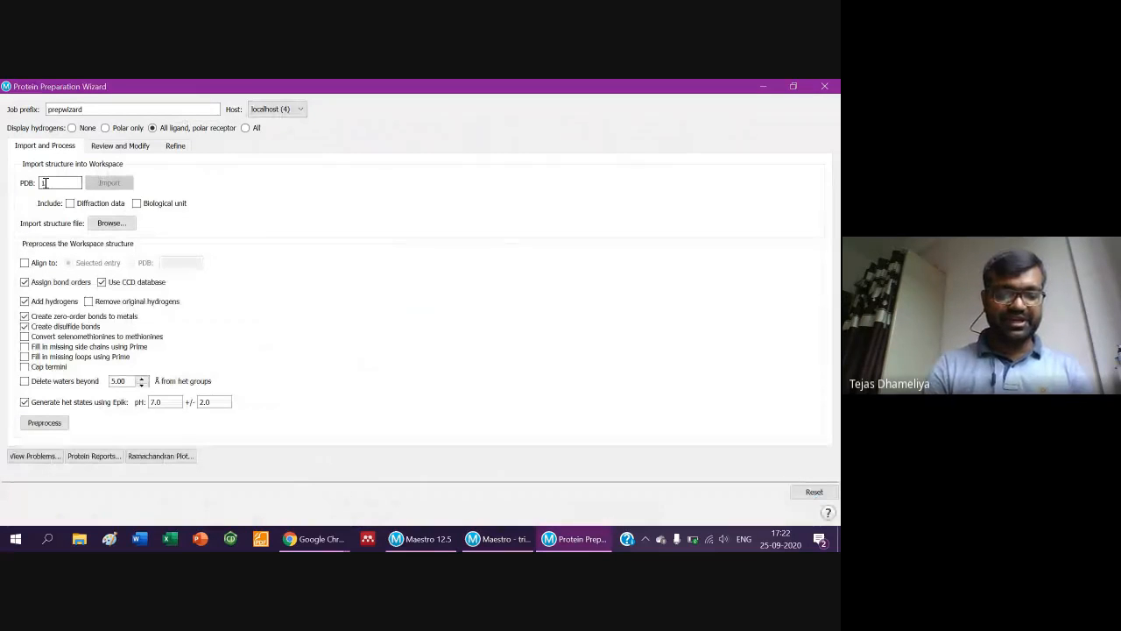
pyautogui.write('nh8')
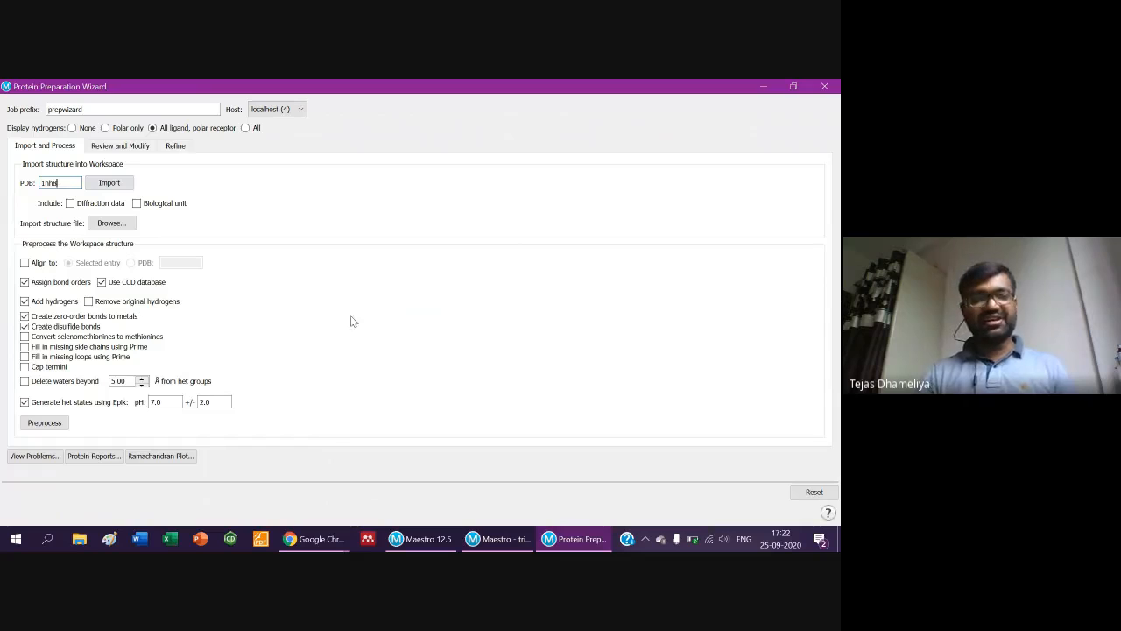
pyautogui.click(110, 183)
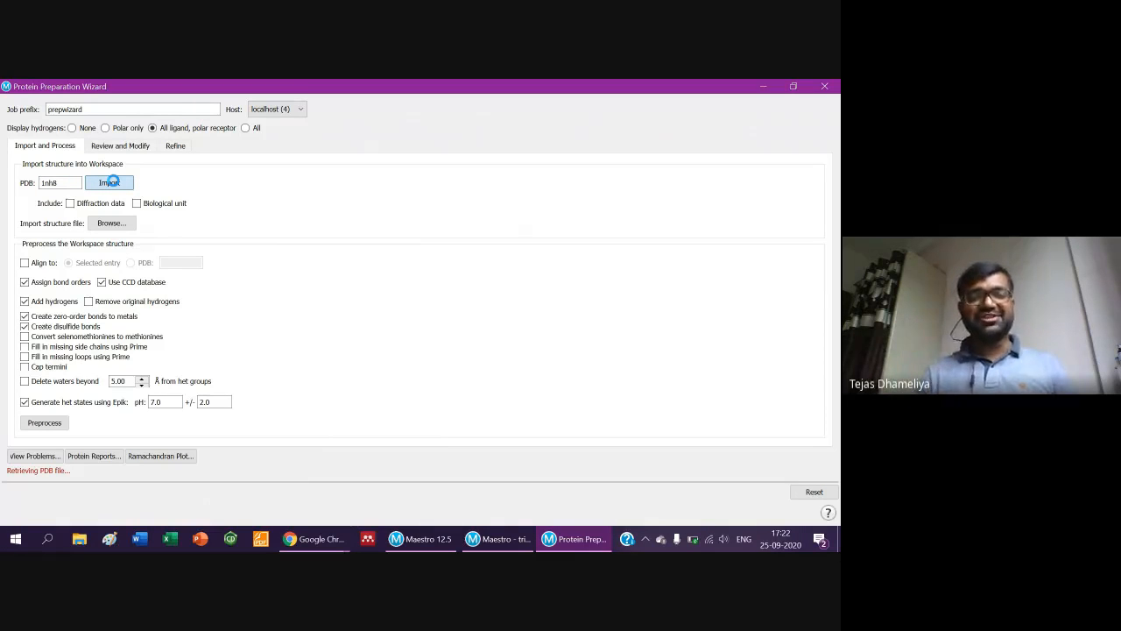
# Apply the Pretty preset to the imported 1nh8 structure in the workspace and return to the Protein Preparation Wizard.
pyautogui.hotkey('alt', 'Tab')
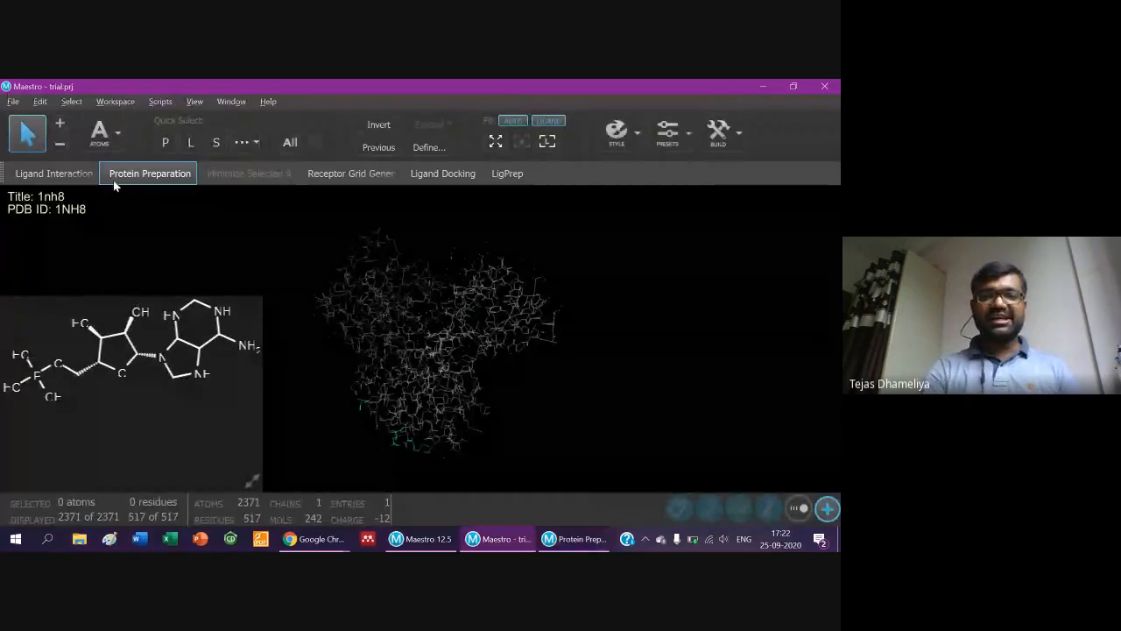
pyautogui.click(670, 134)
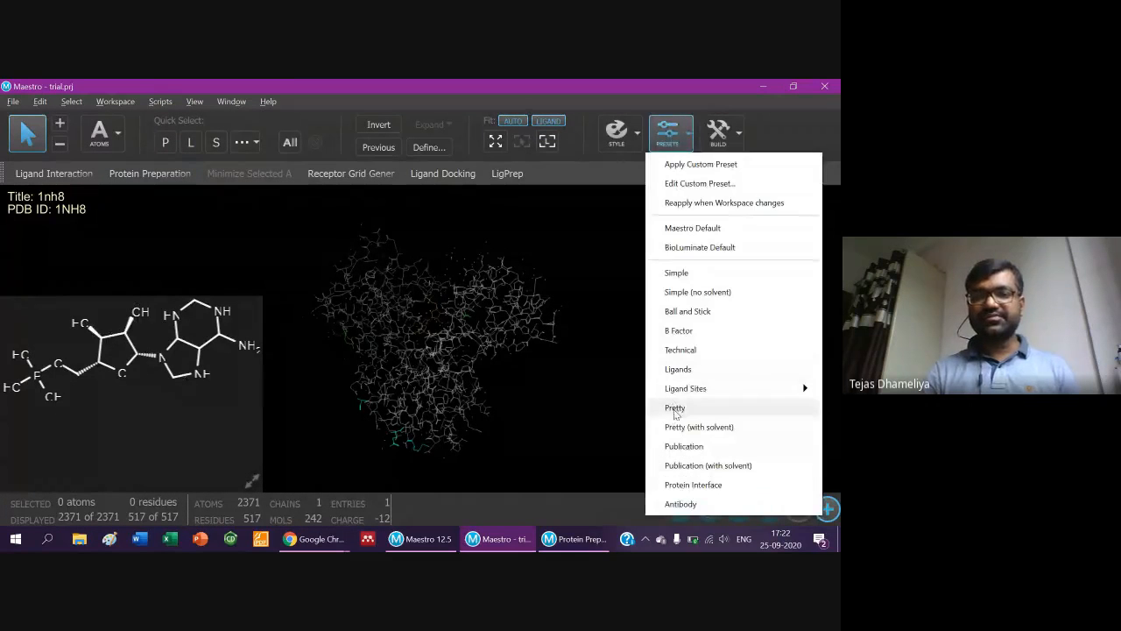
pyautogui.click(676, 410)
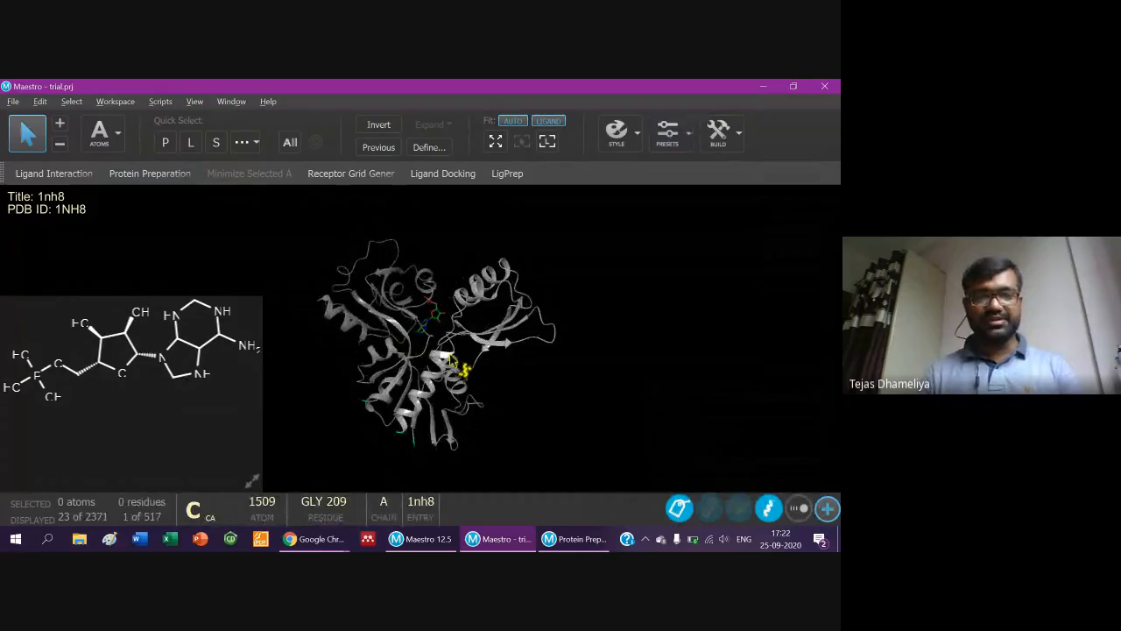
pyautogui.click(131, 173)
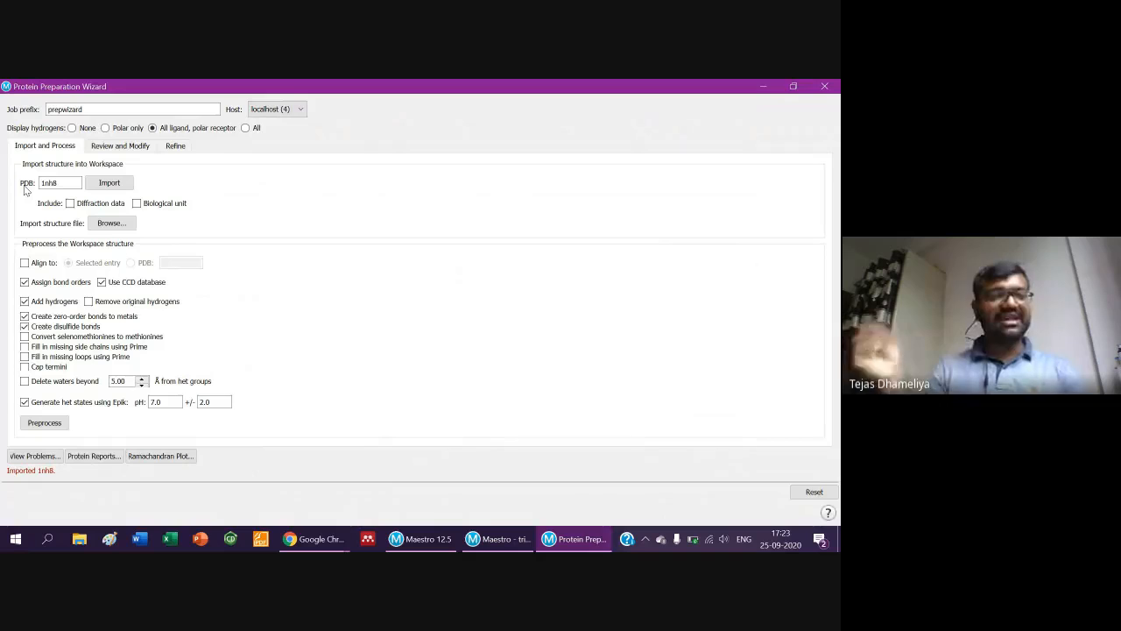
# Import the local structure file 1nh8.pdb from the Trial folder after viewing the download formats on its RCSB PDB page.
pyautogui.click(111, 223)
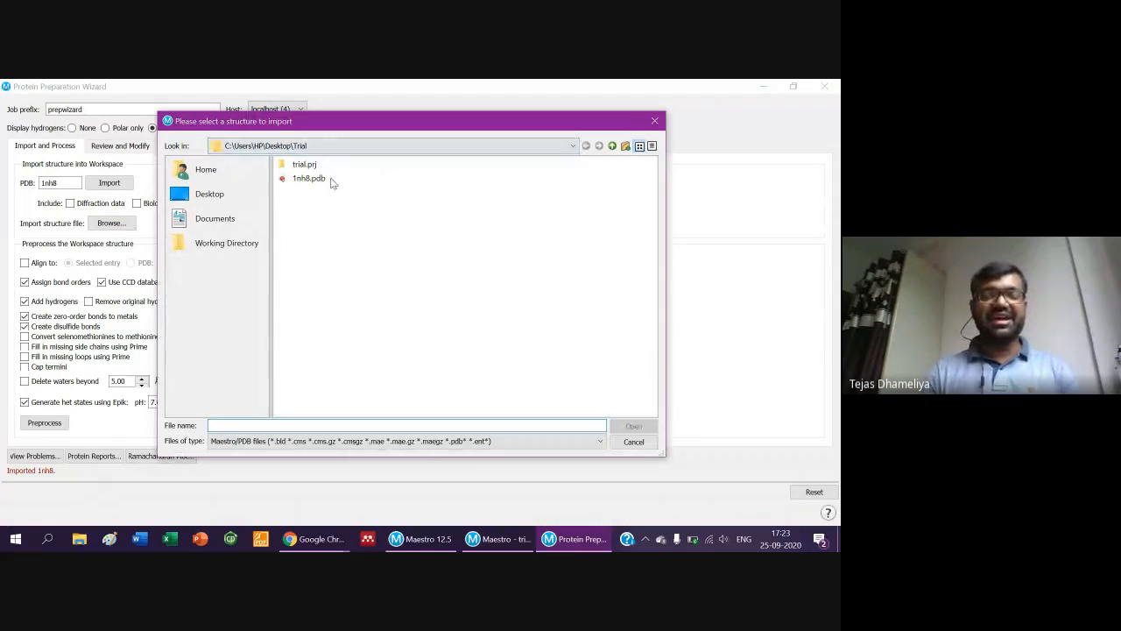
pyautogui.click(321, 180)
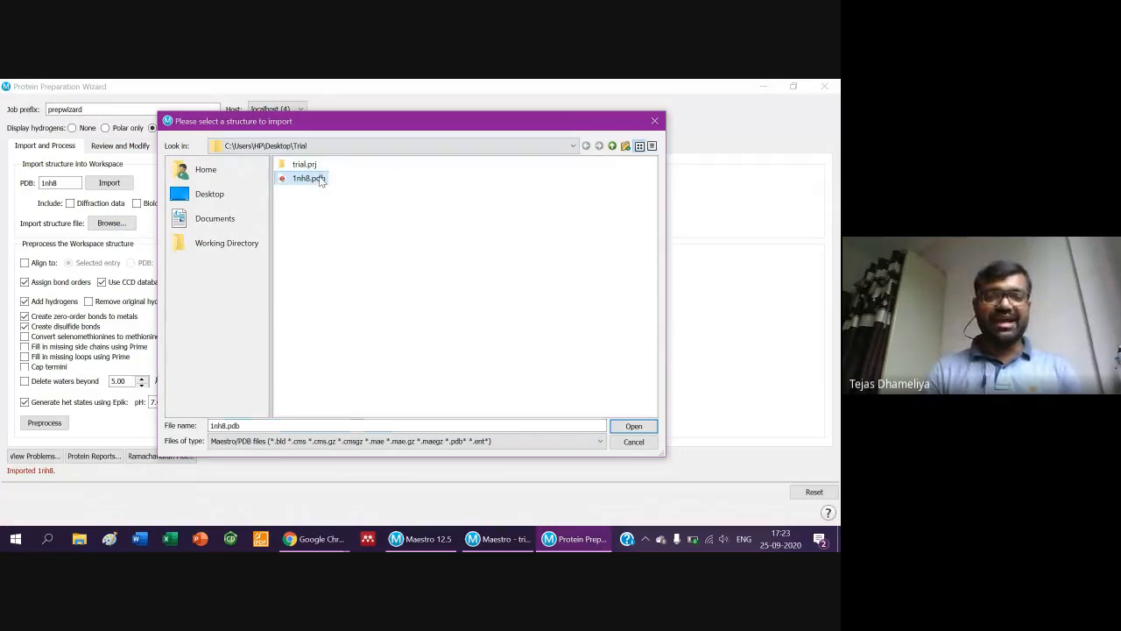
pyautogui.click(315, 539)
pyautogui.click(244, 480)
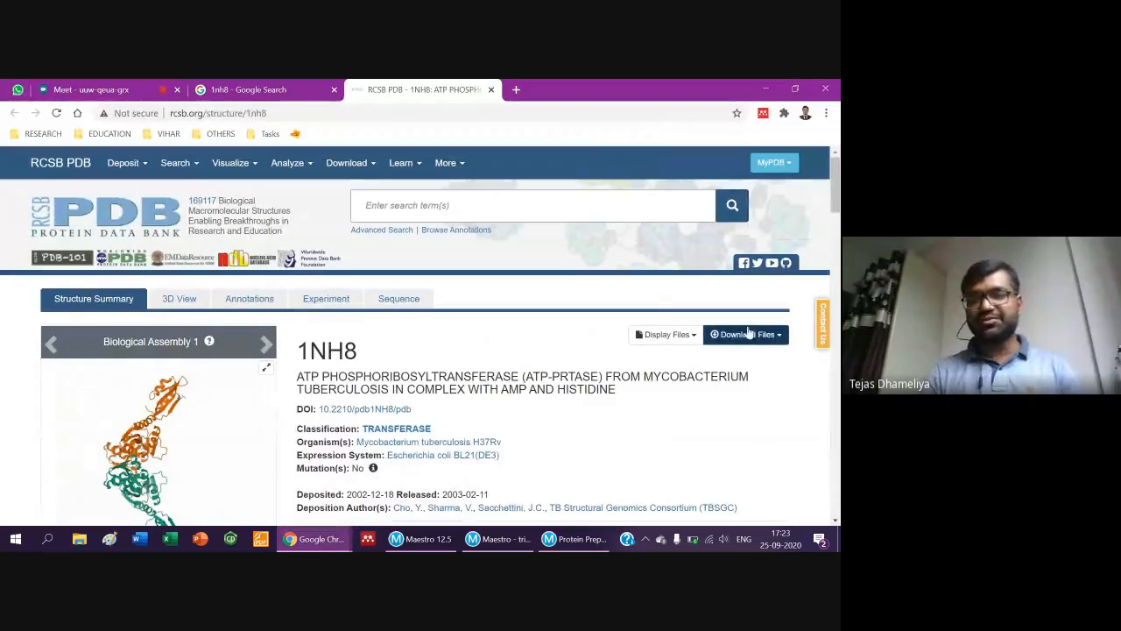
pyautogui.click(749, 339)
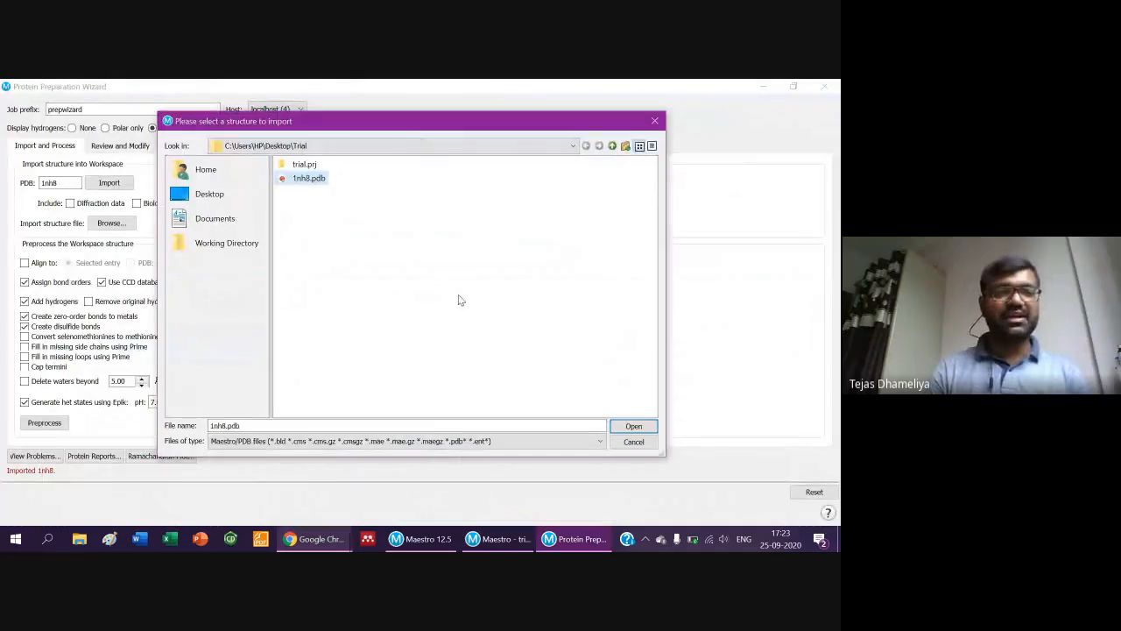
pyautogui.click(634, 426)
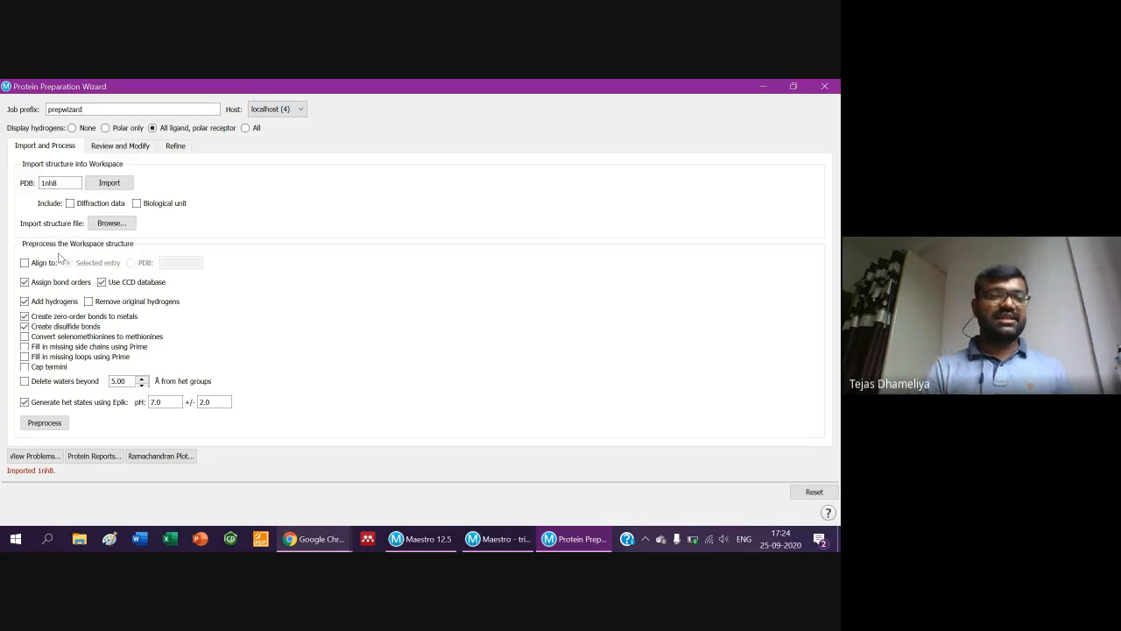
# Keep Add hydrogens enabled, examine the experimental method of 1NH8 on its RCSB PDB page in Chrome, and return to the wizard.
pyautogui.click(24, 300)
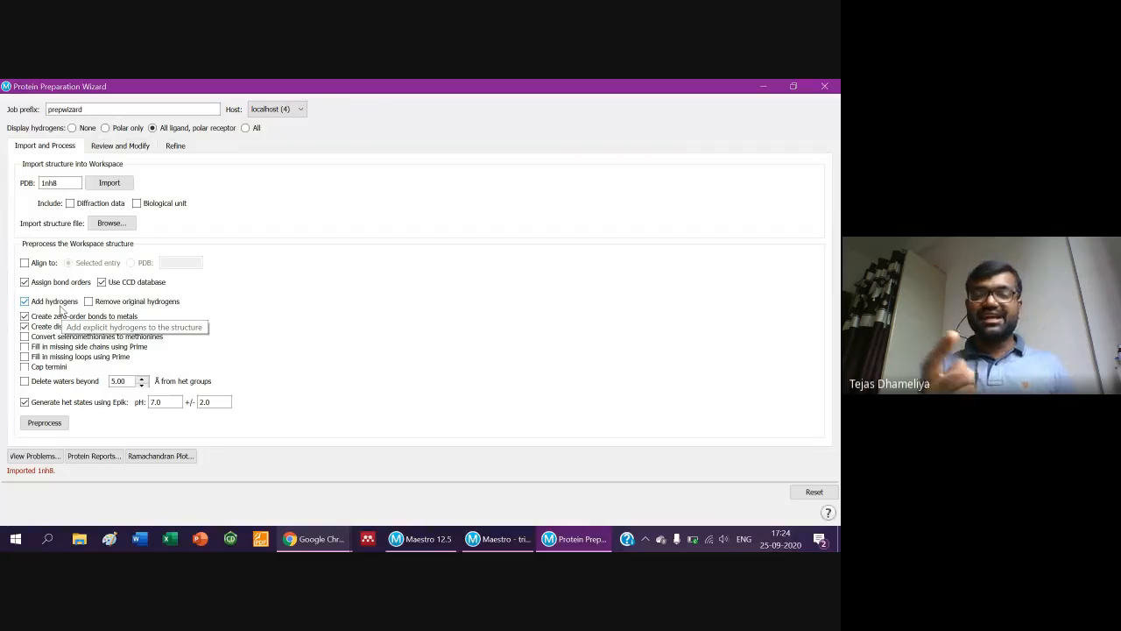
pyautogui.hotkey('alt', 'Tab')
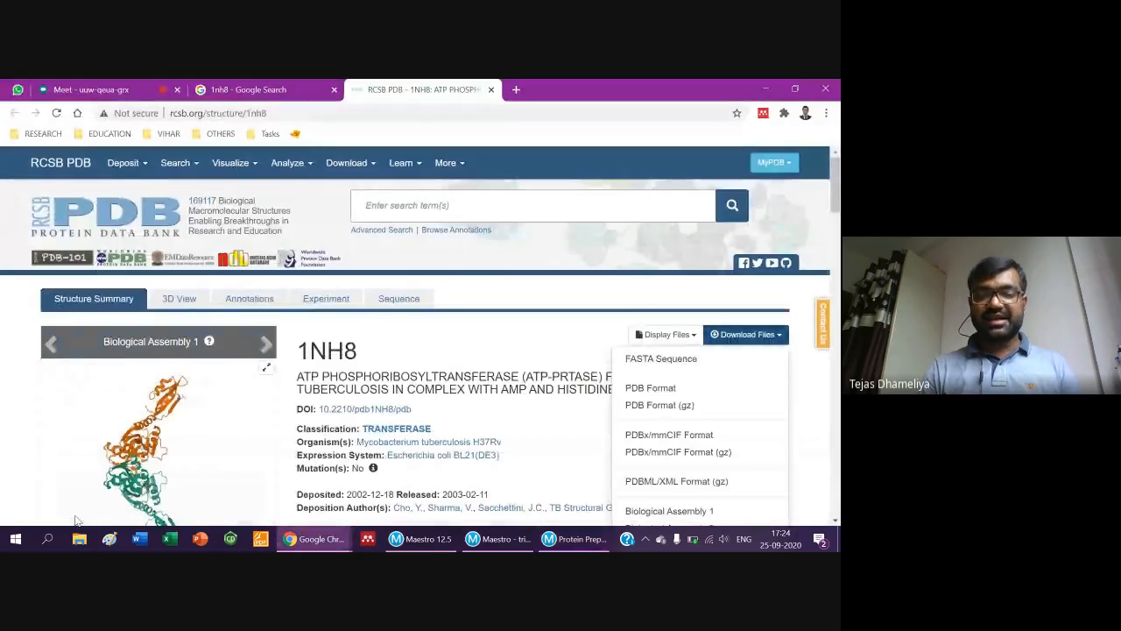
pyautogui.scroll(-5, 145, 316)
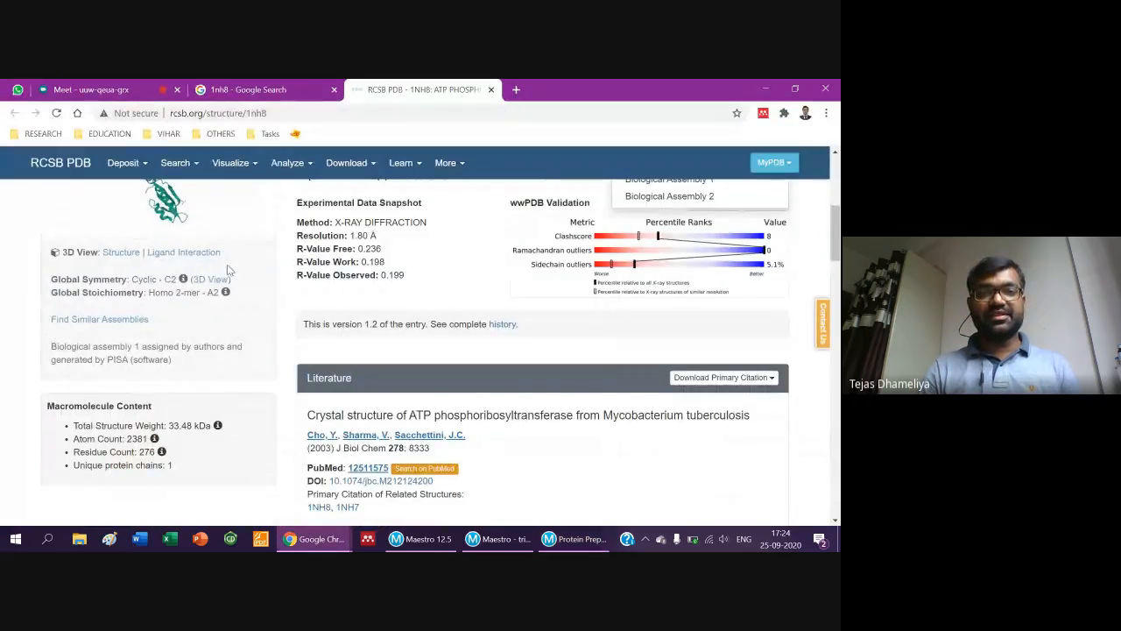
pyautogui.moveTo(334, 222); pyautogui.dragTo(432, 223)
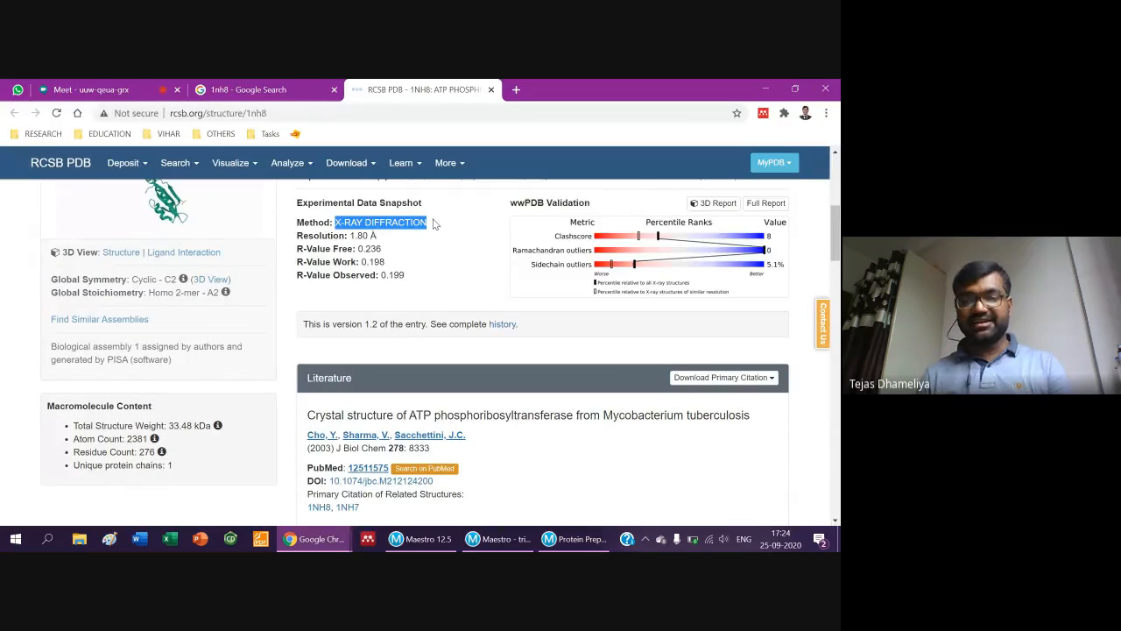
pyautogui.hotkey('alt', 'Tab')
pyautogui.hotkey('alt', 'Tab')
pyautogui.hotkey('alt', 'Tab')
pyautogui.hotkey('alt', 'Tab')
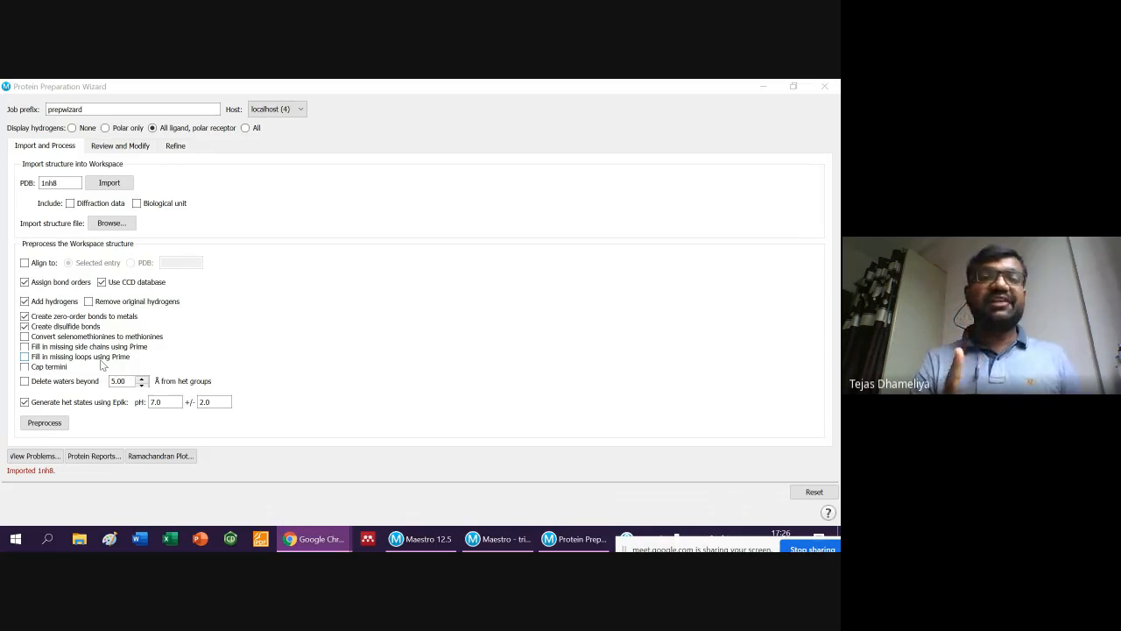
# Turn the option to fill in missing loops using Prime on and back off.
pyautogui.click(99, 360)
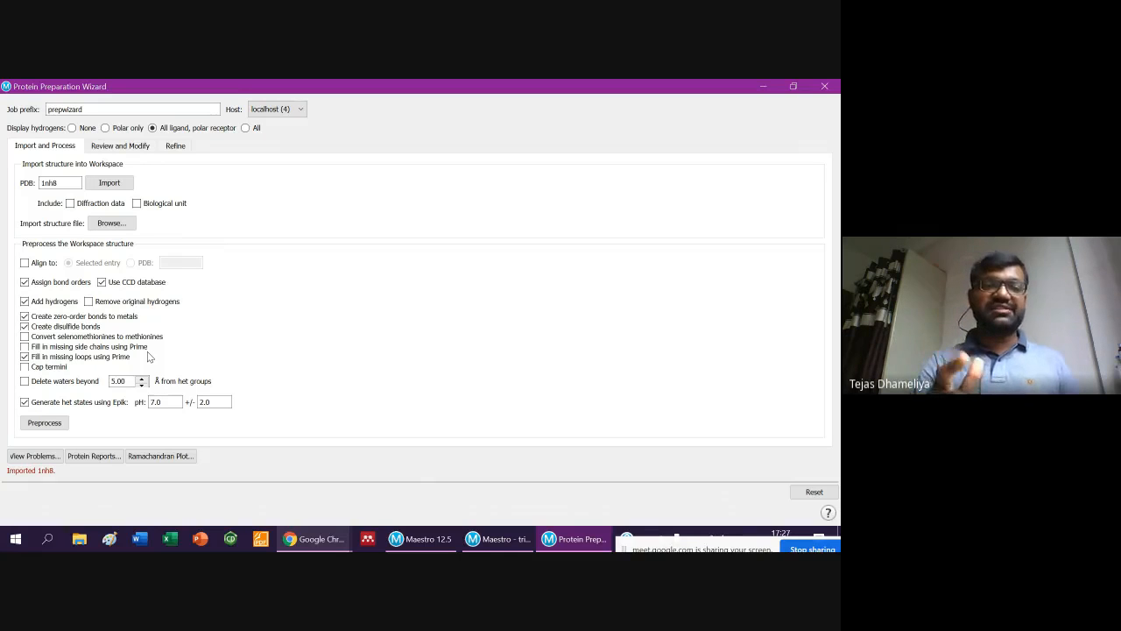
pyautogui.click(86, 358)
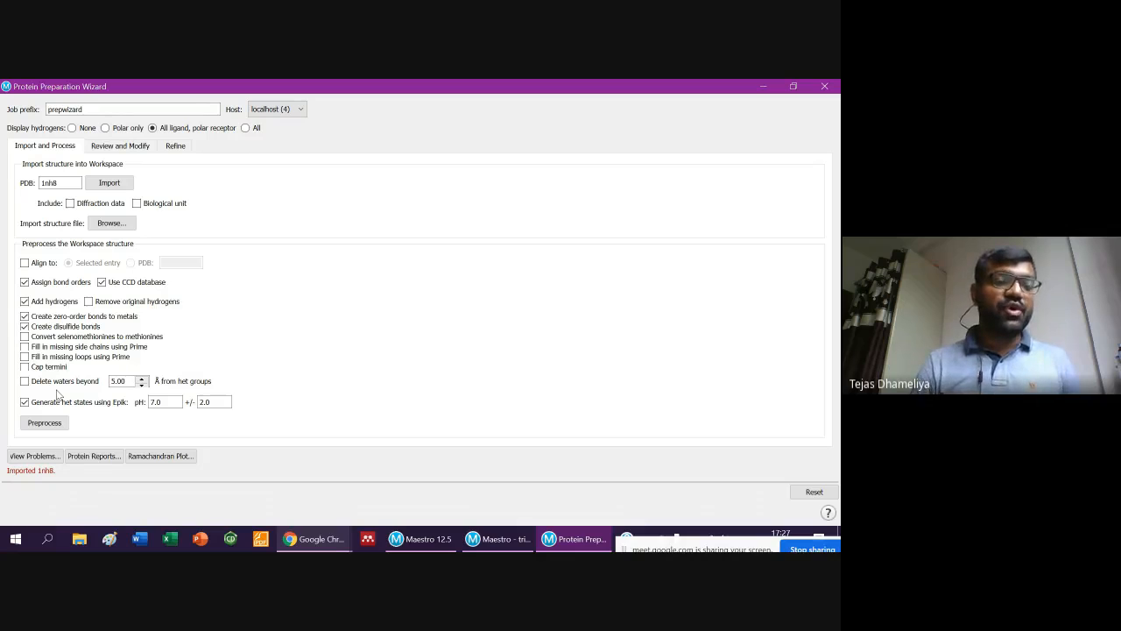
# Enable deleting waters beyond 5.00 Å from het groups, preprocess the 1nh8 structure, and minimize the Protein Preparation Wizard.
pyautogui.click(25, 382)
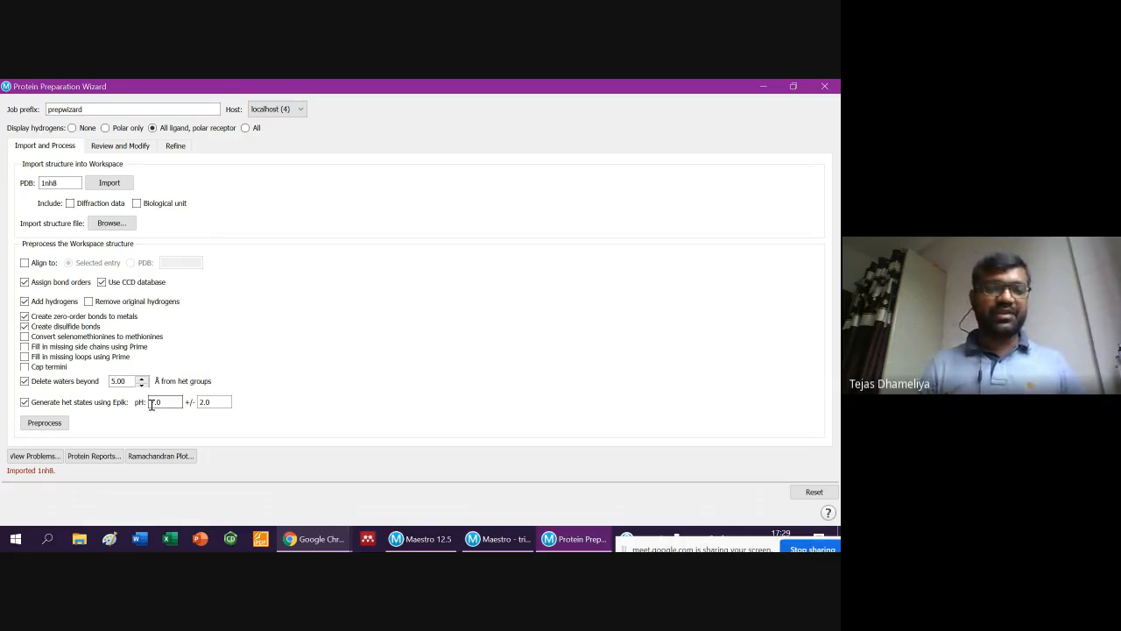
pyautogui.click(49, 424)
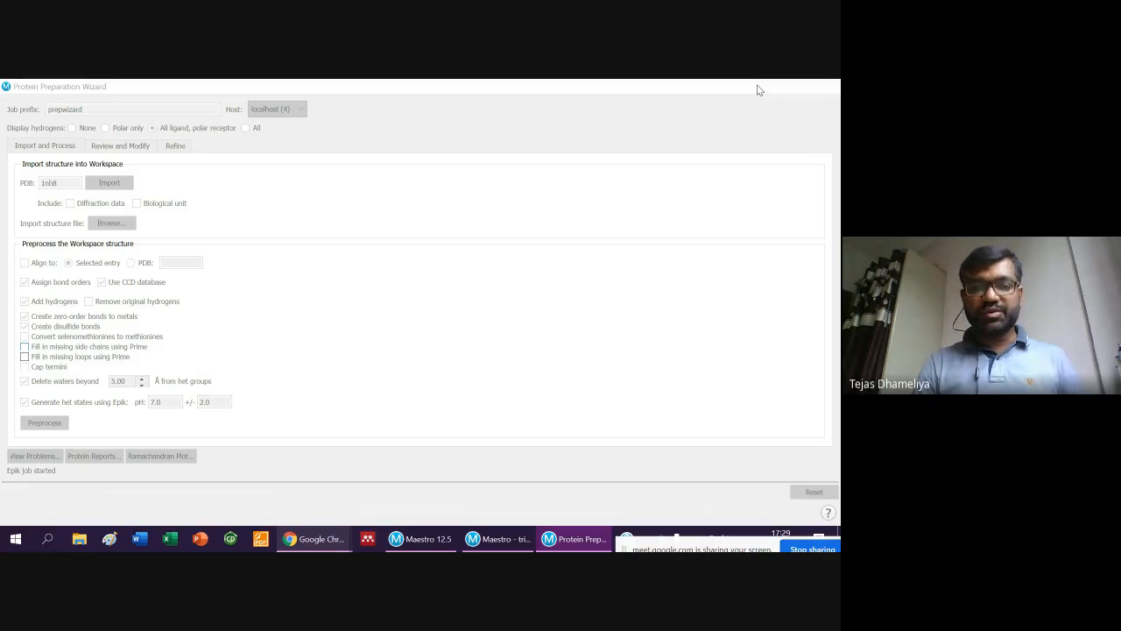
pyautogui.click(759, 90)
# Check the prepwizard-epik_1 job in the job monitor and close the monitor and the reported structure problems.
pyautogui.moveTo(498, 538)
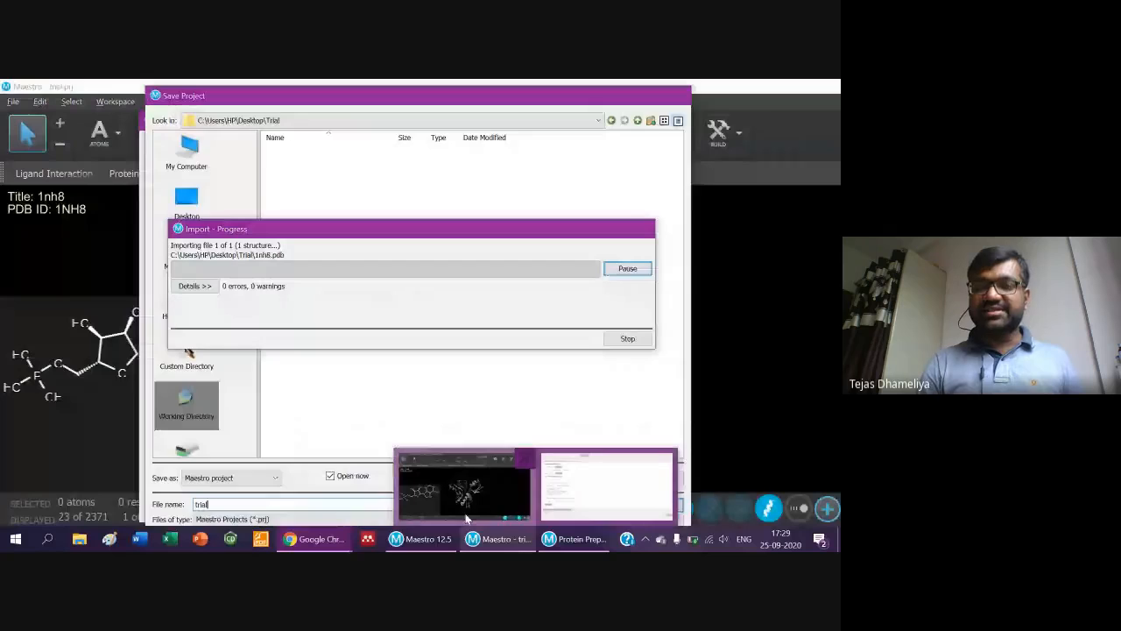
pyautogui.click(465, 487)
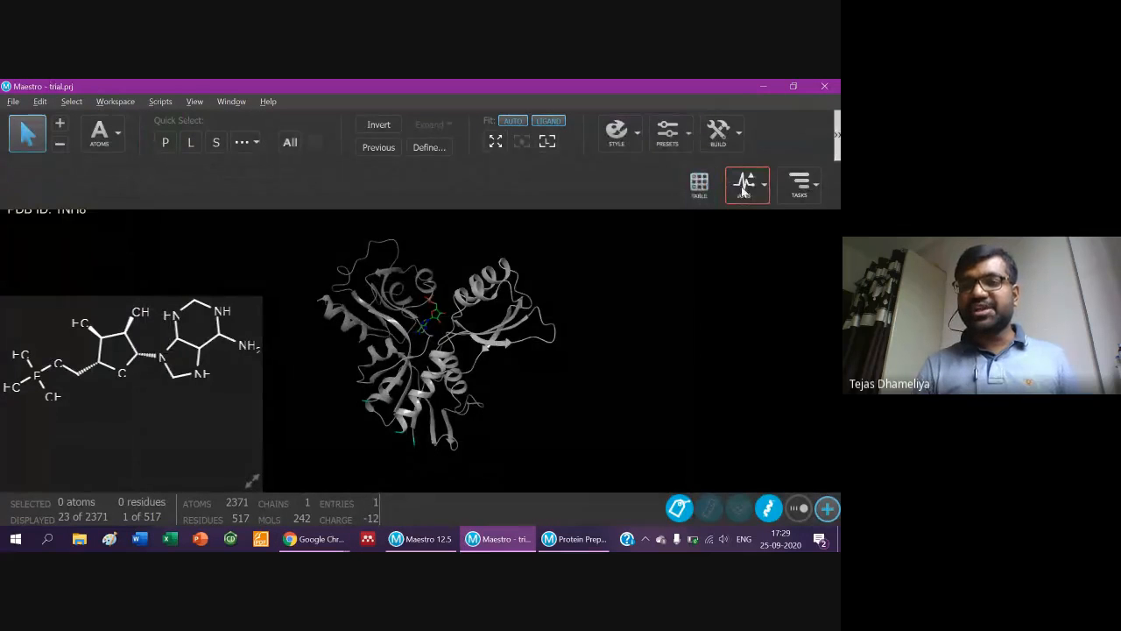
pyautogui.click(743, 186)
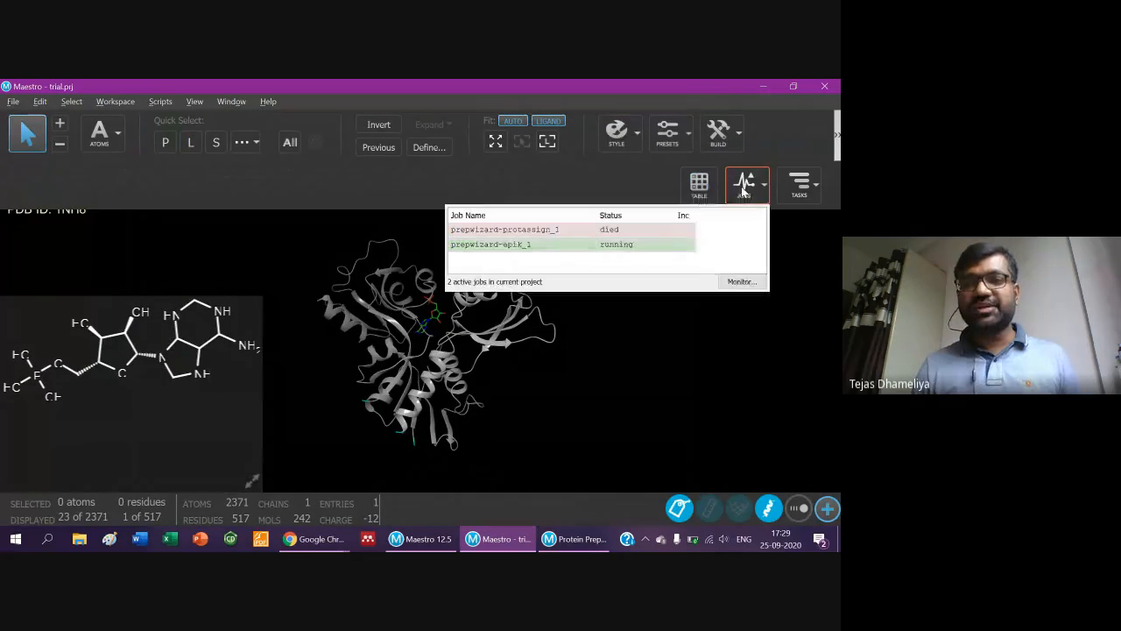
pyautogui.click(741, 283)
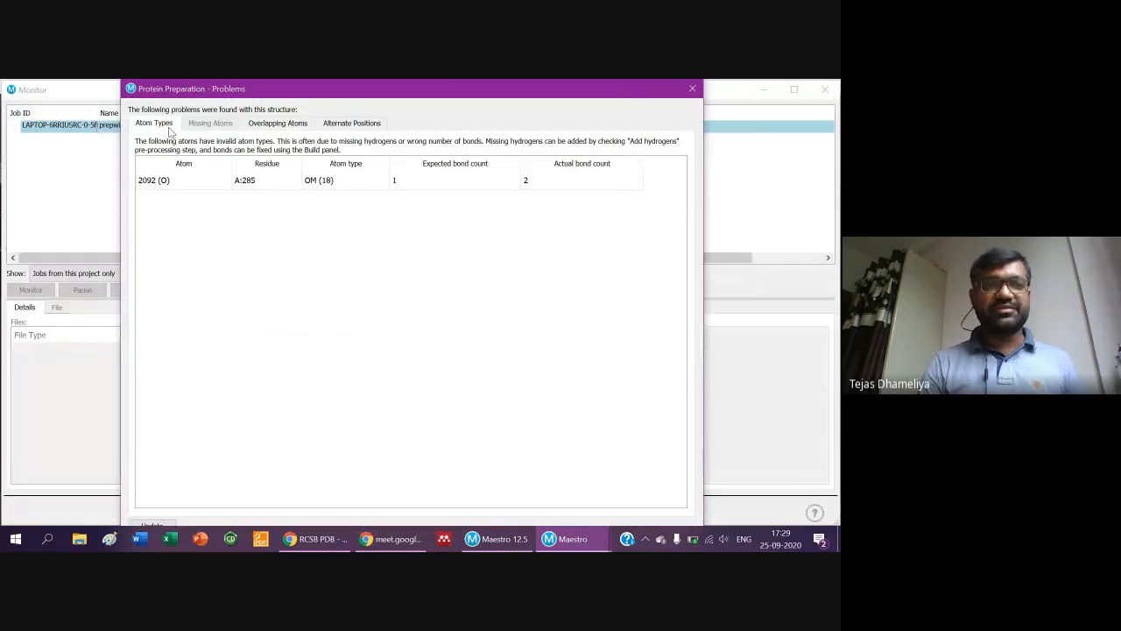
pyautogui.click(56, 181)
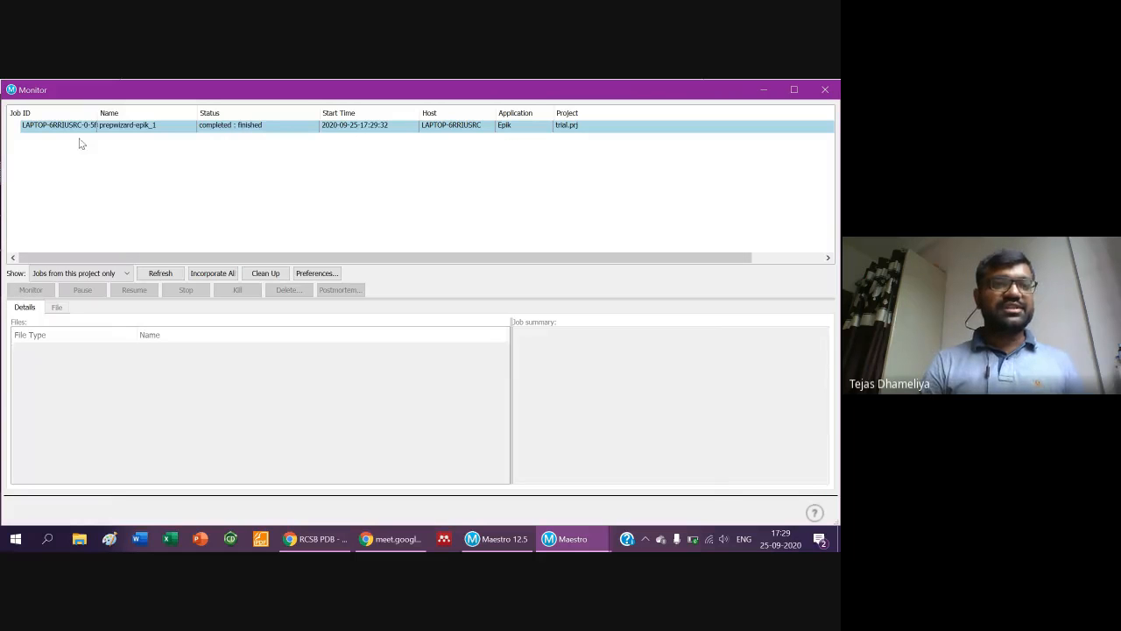
pyautogui.click(829, 90)
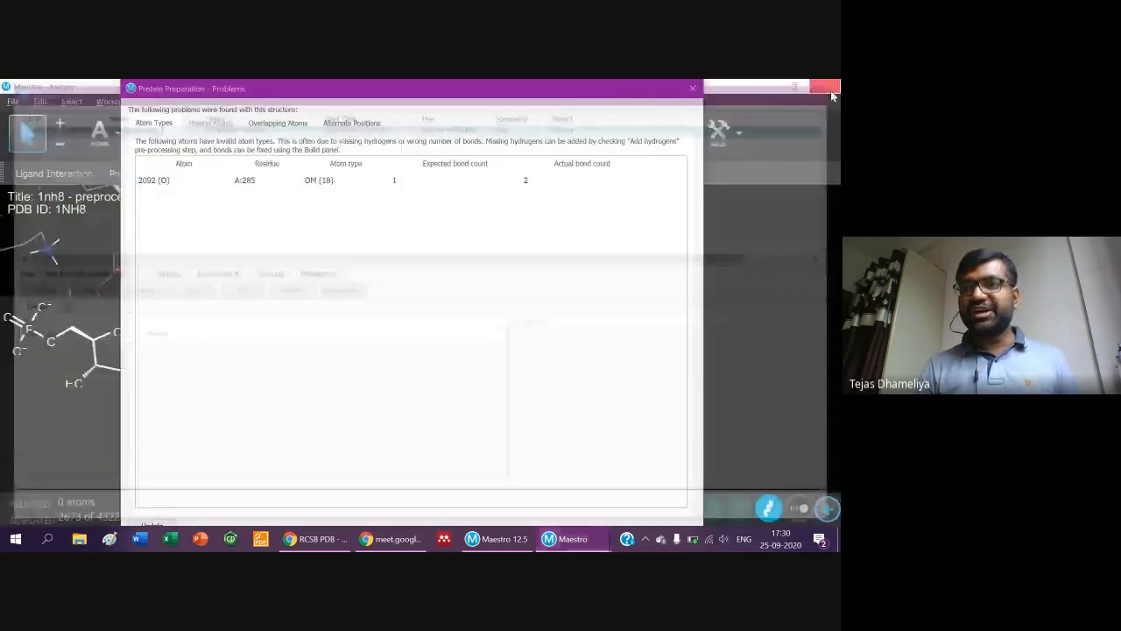
pyautogui.click(692, 88)
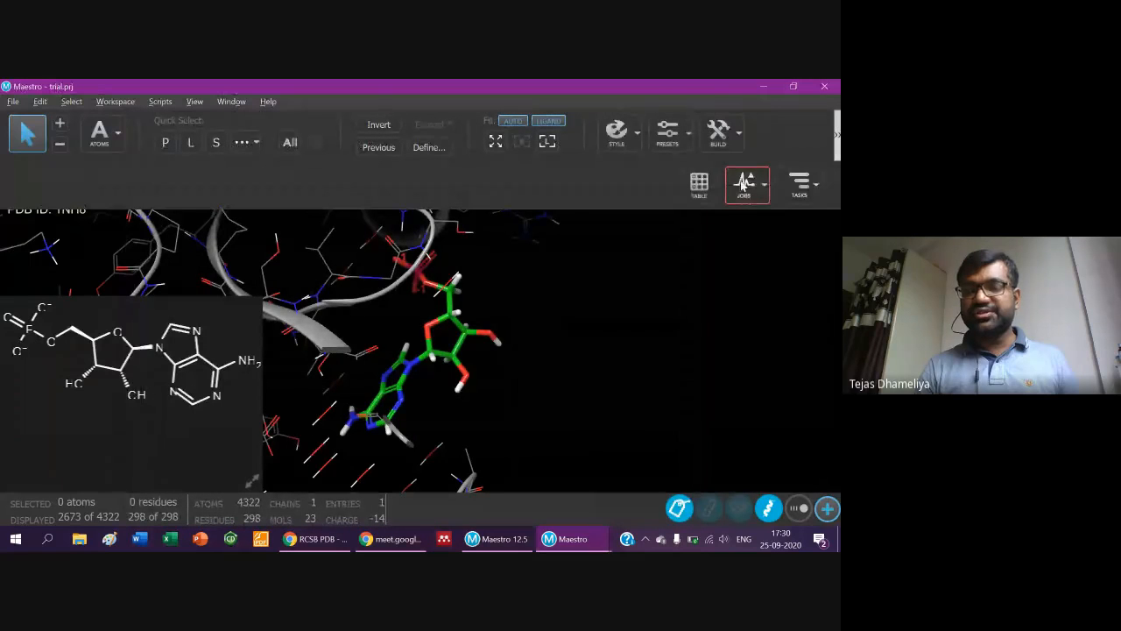
# Reopen the job monitor, list active jobs and the current project's jobs, and examine the latest prepwizard-epik_1 job's details.
pyautogui.click(742, 182)
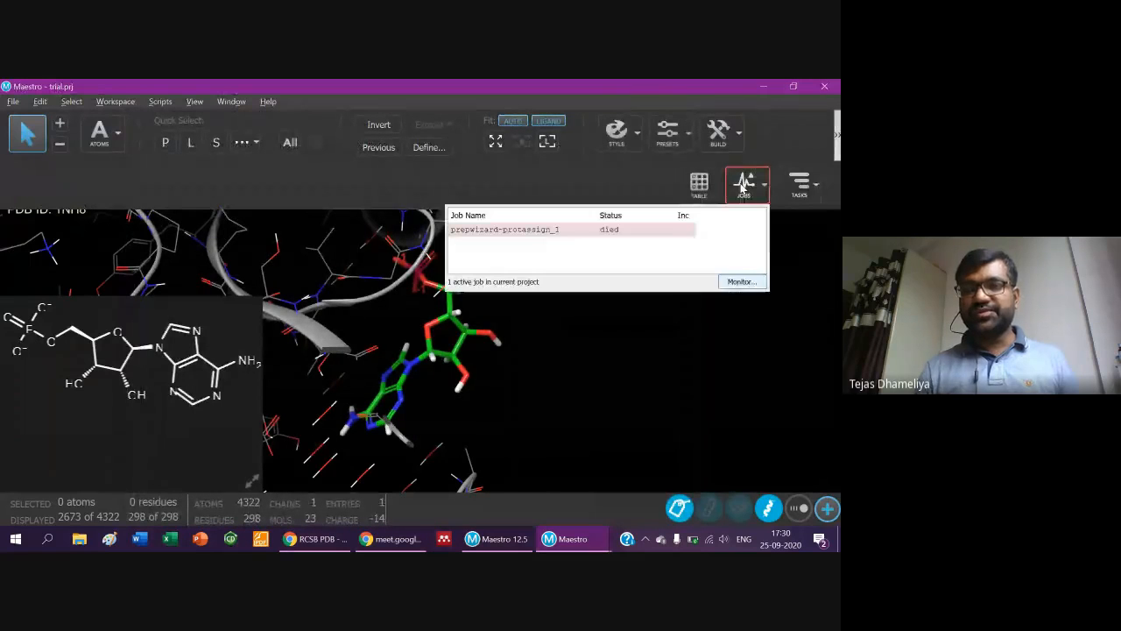
pyautogui.click(740, 283)
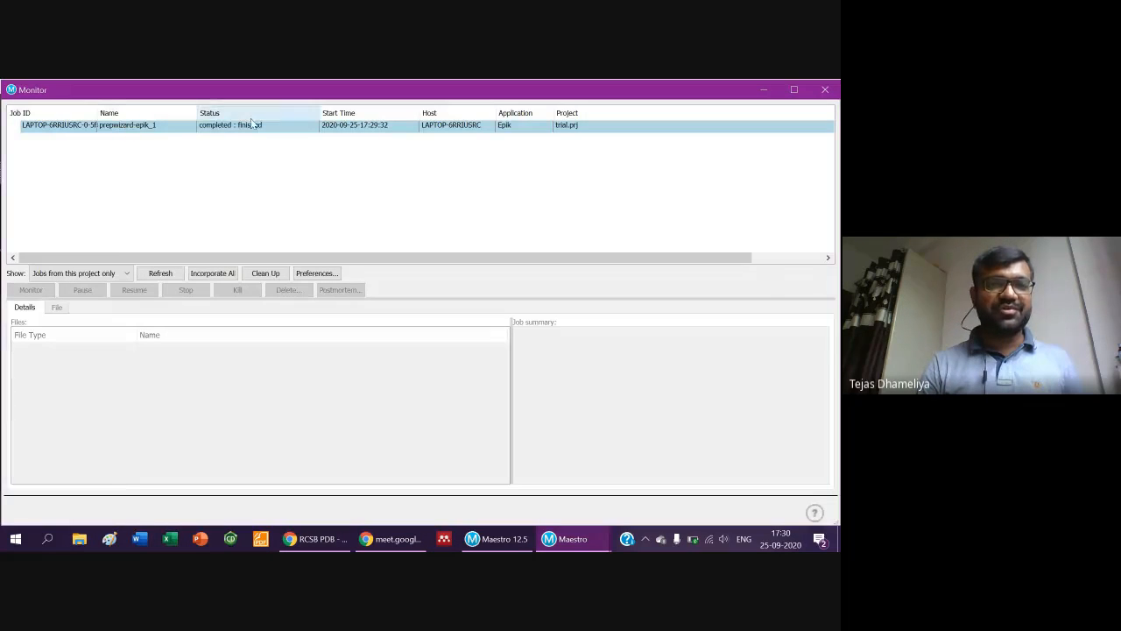
pyautogui.click(97, 279)
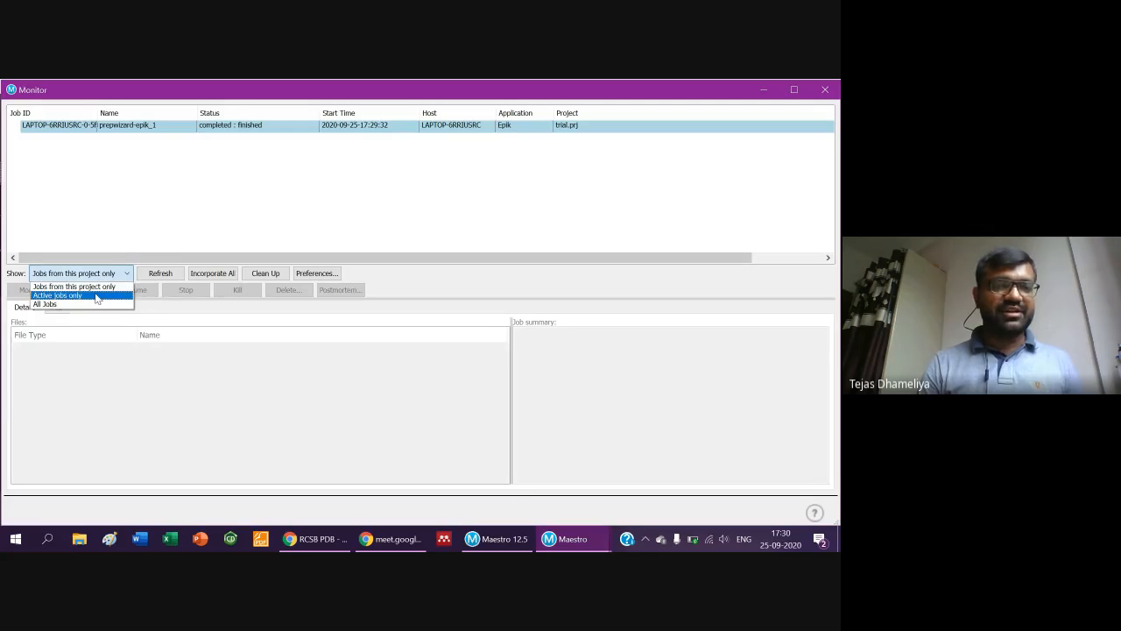
pyautogui.click(97, 297)
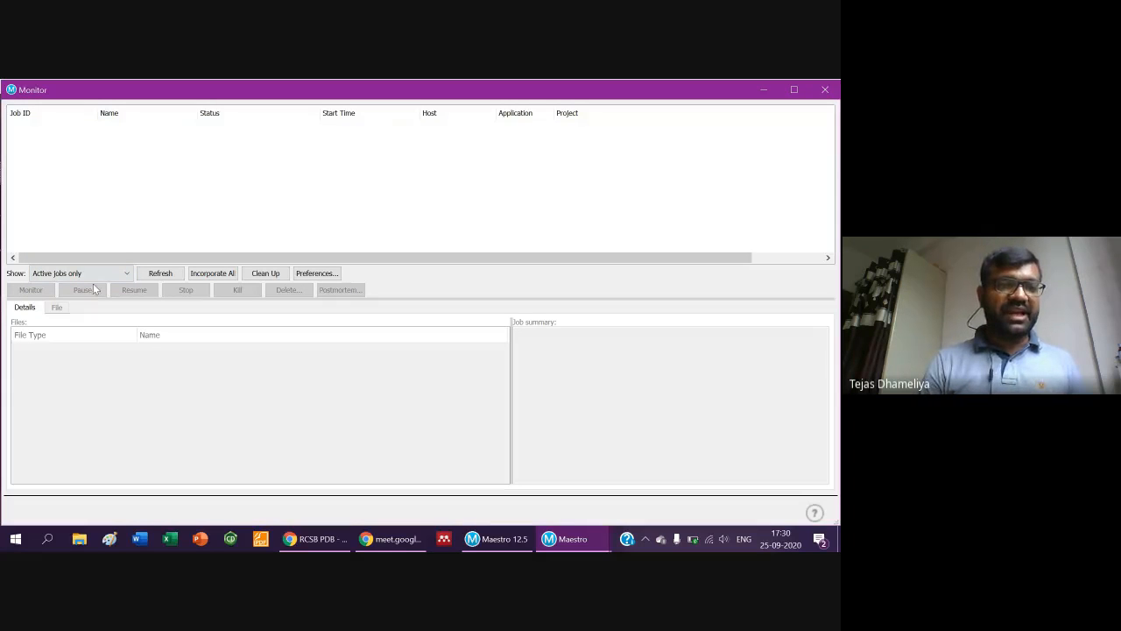
pyautogui.click(93, 272)
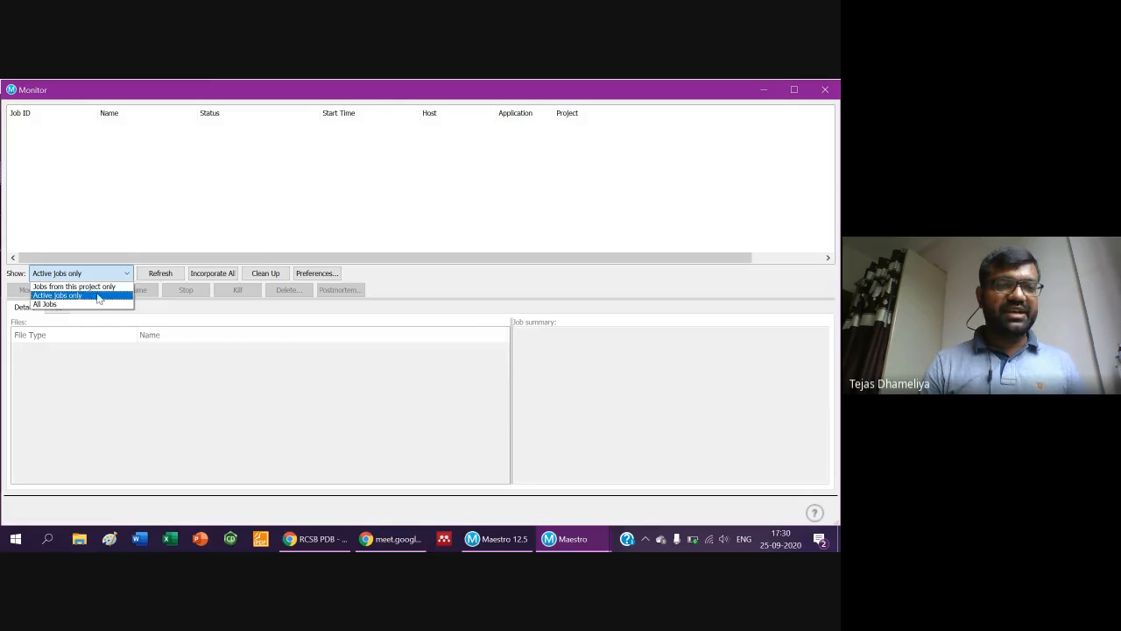
pyautogui.click(98, 288)
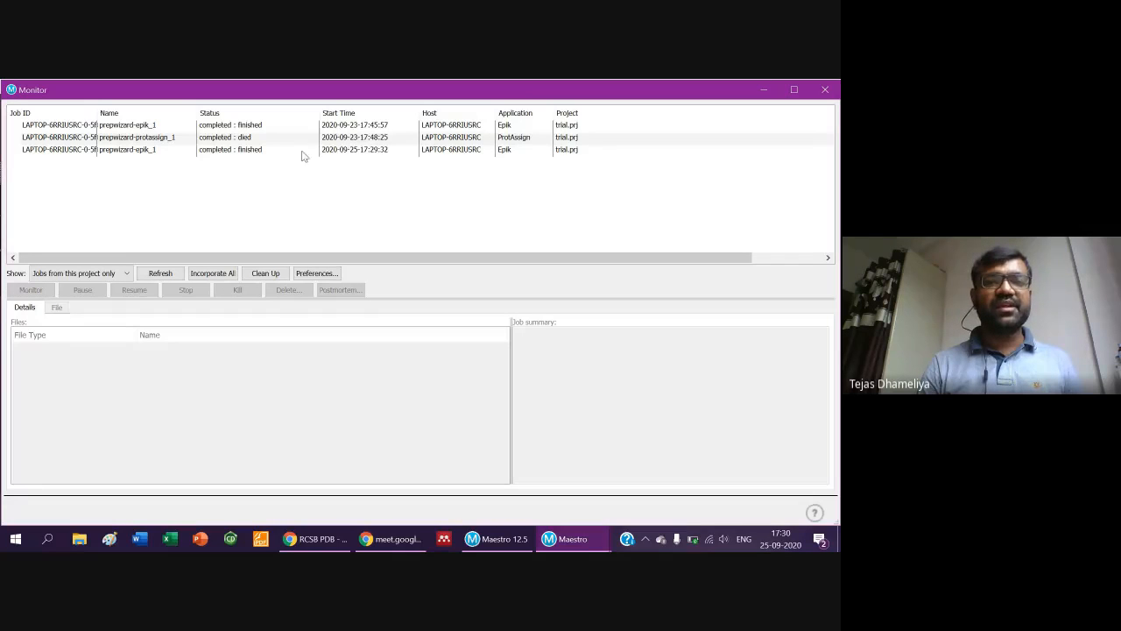
pyautogui.click(349, 150)
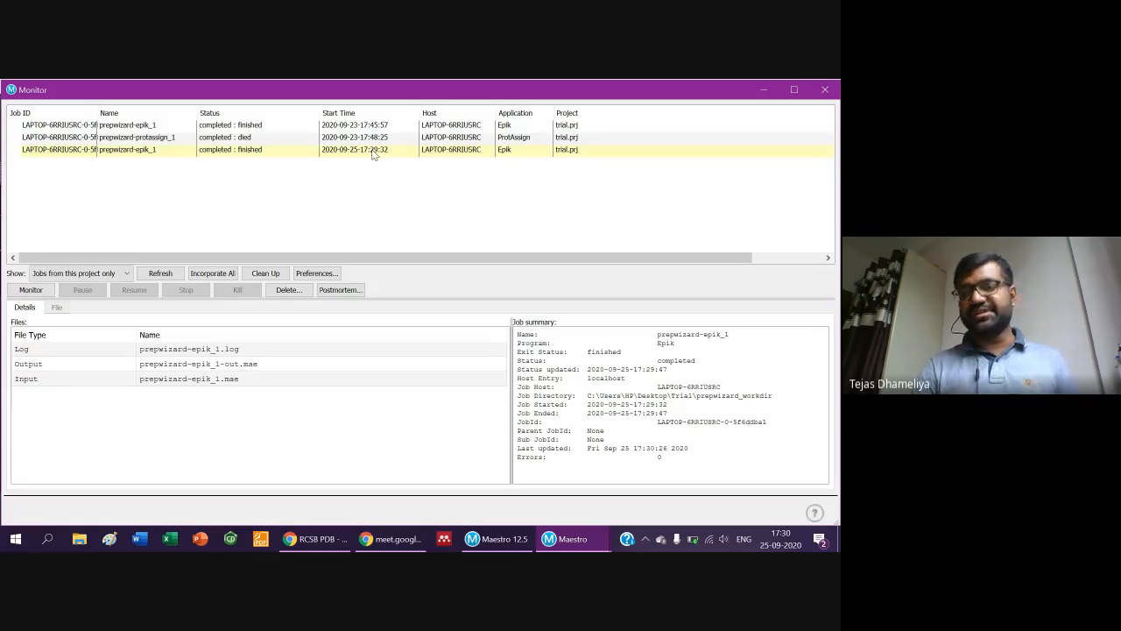
pyautogui.click(824, 90)
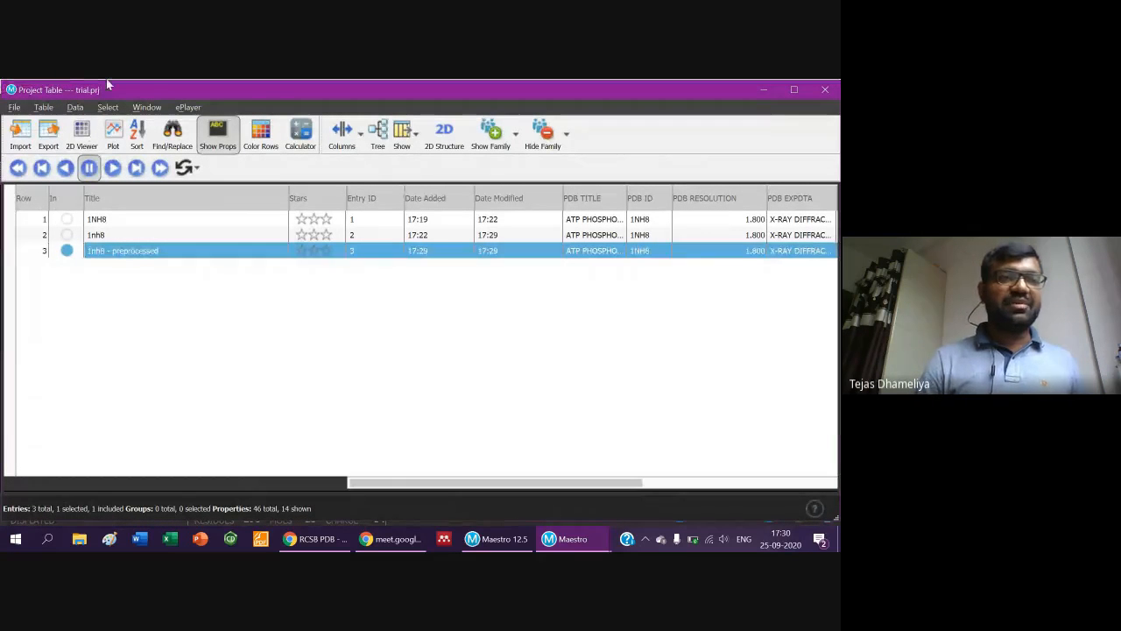
# Minimize the Project Table, look for the command that opens it from the main Maestro window, and reopen it.
pyautogui.click(764, 88)
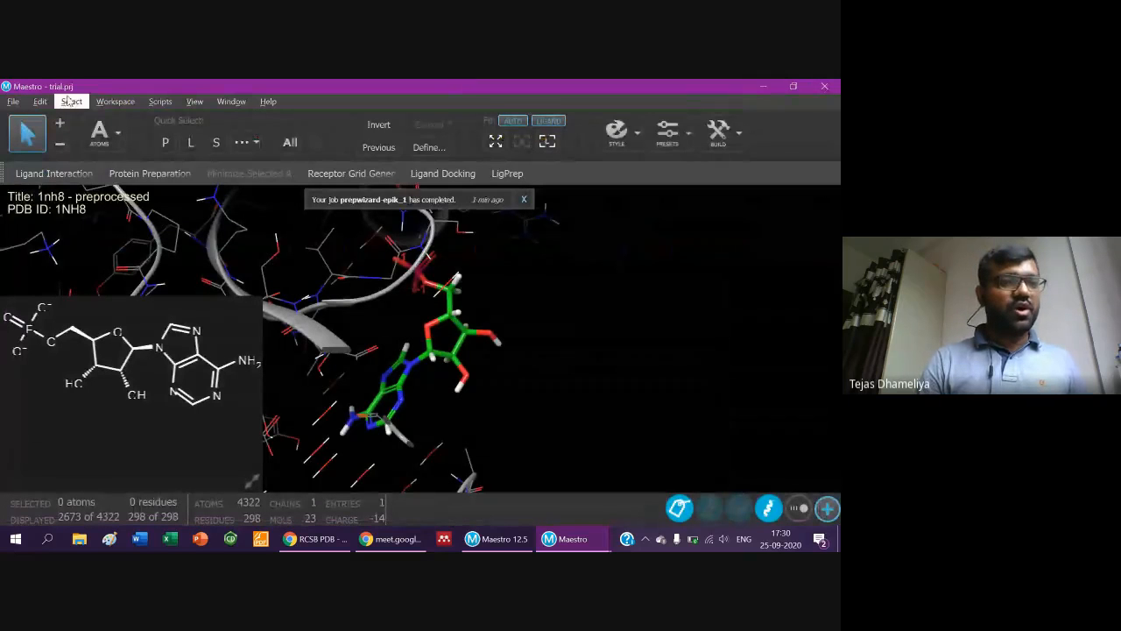
pyautogui.click(40, 102)
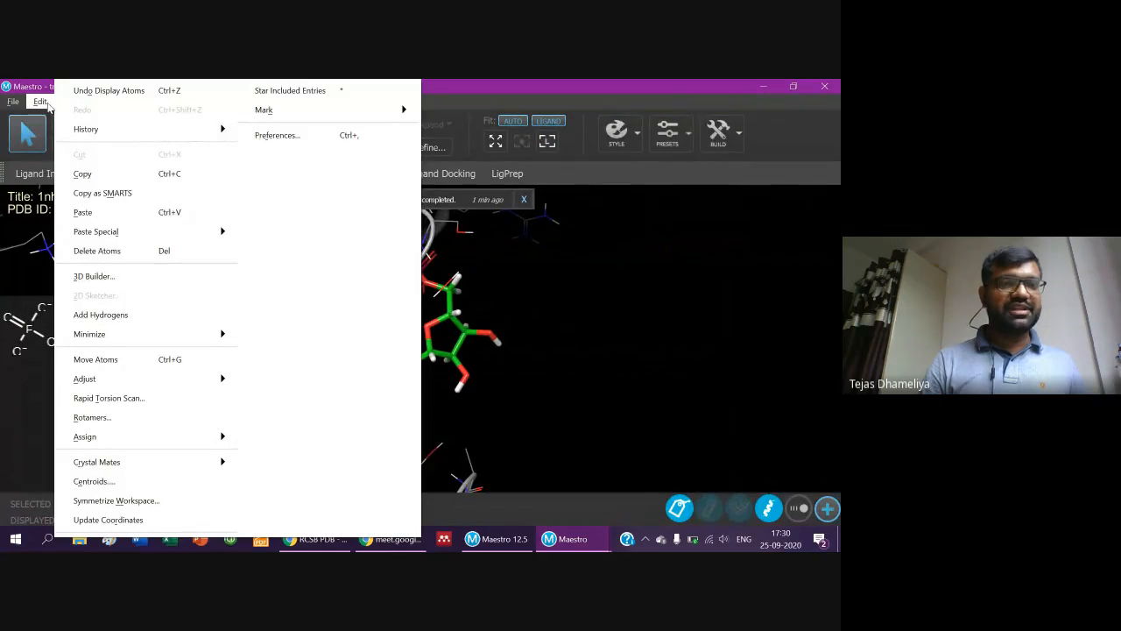
pyautogui.click(453, 83)
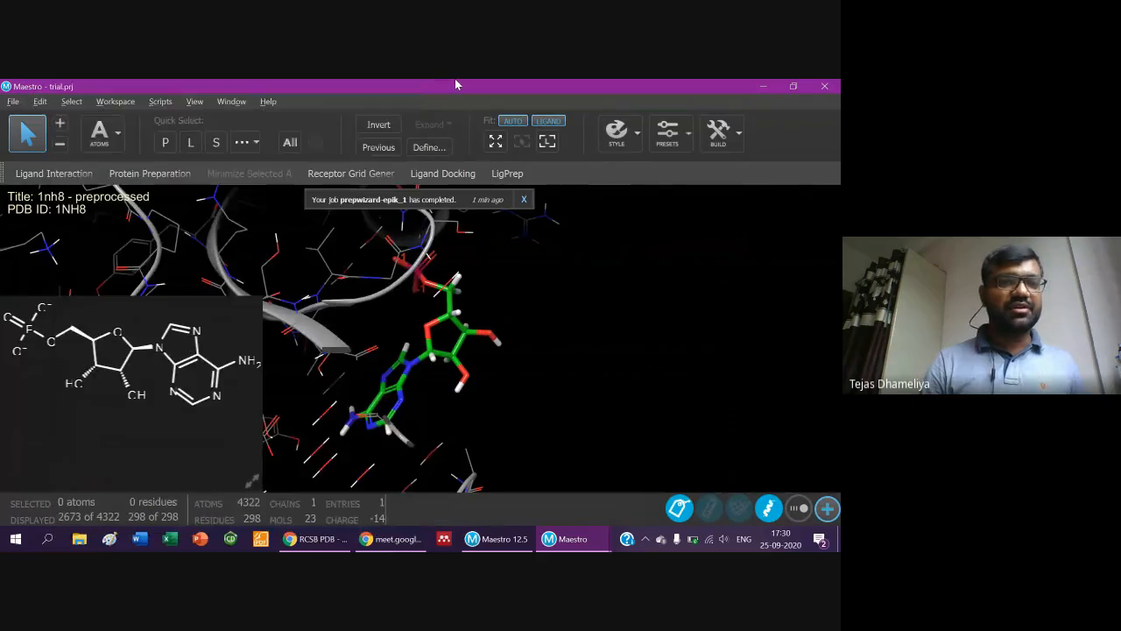
pyautogui.click(70, 103)
pyautogui.moveTo(96, 106)
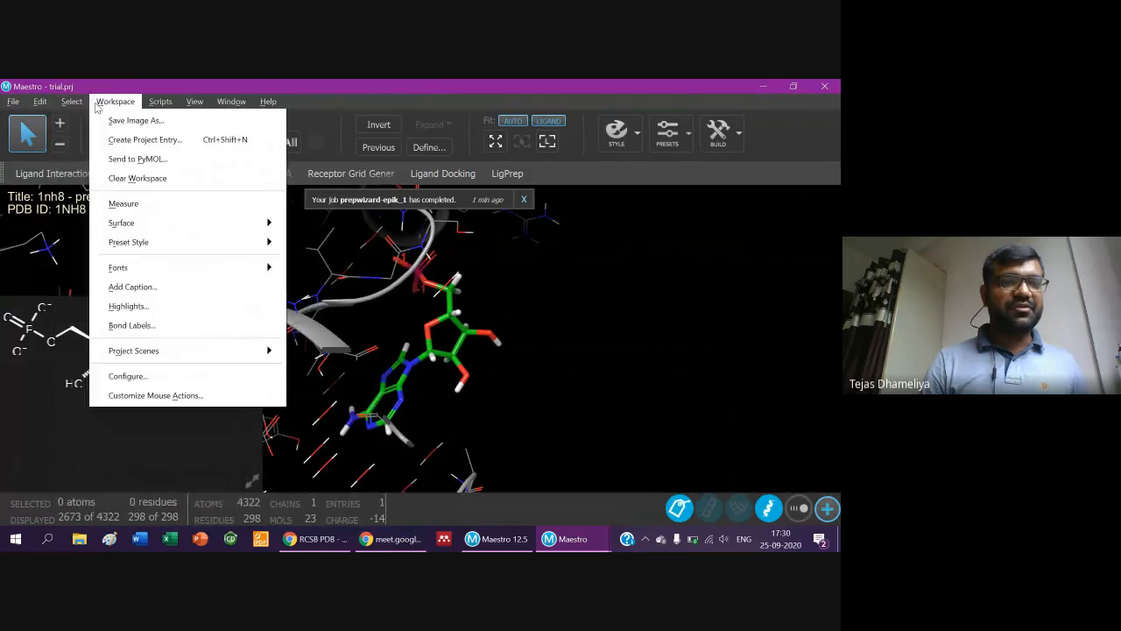
pyautogui.moveTo(192, 106)
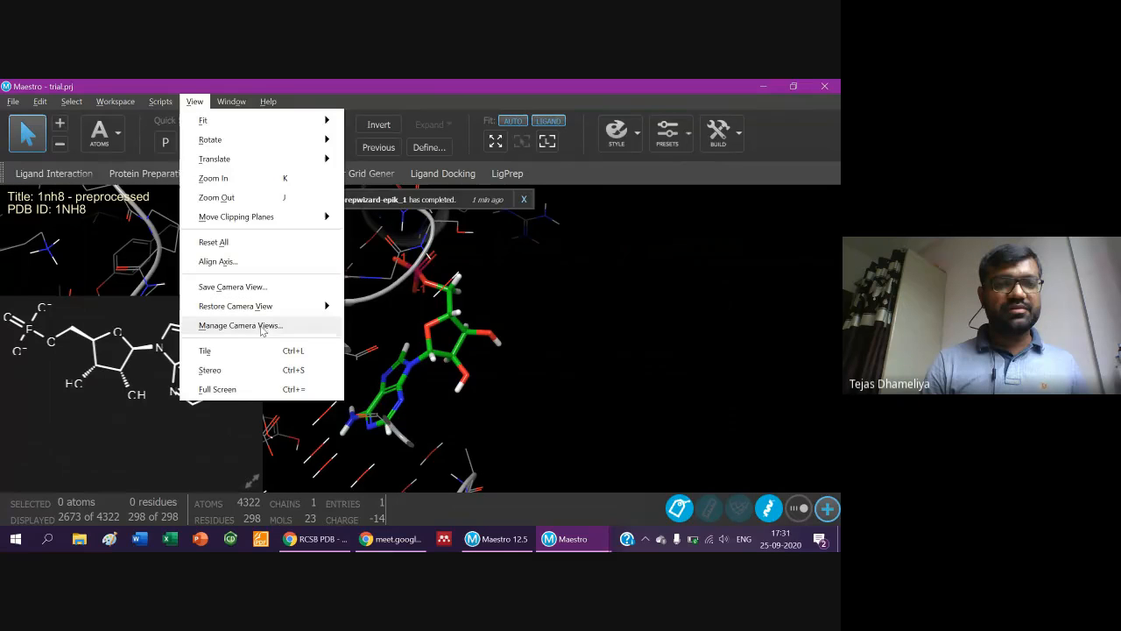
pyautogui.click(239, 101)
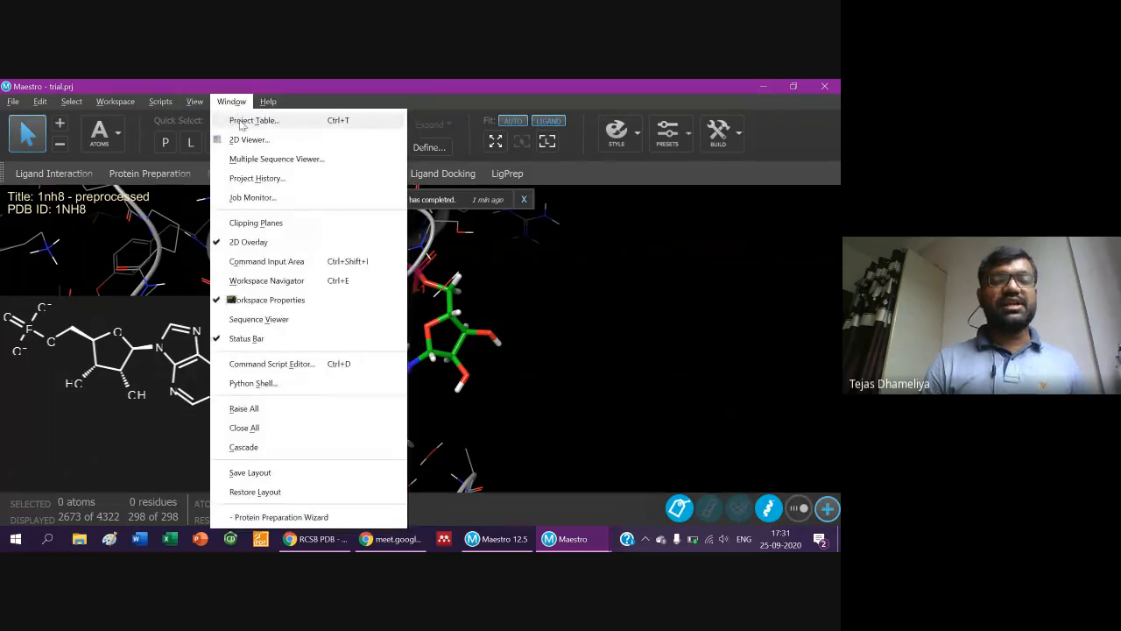
pyautogui.click(346, 127)
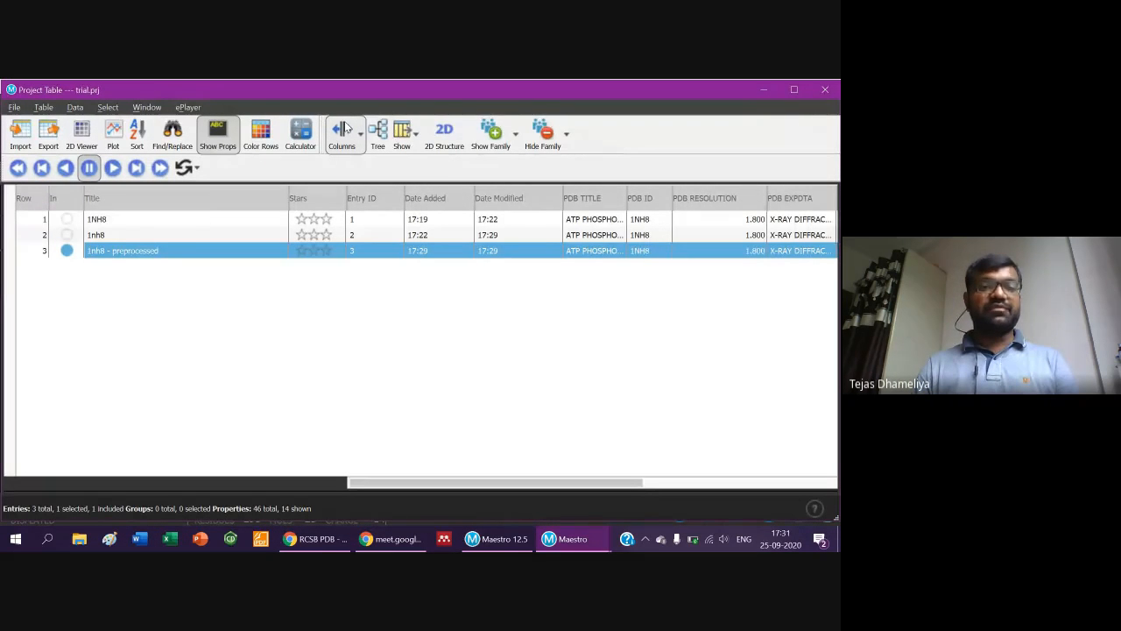
# Examine the included 1nh8 - preprocessed entry in the Project Table and compare it with the structure shown in the workspace.
pyautogui.hotkey('ctrl', 't')
pyautogui.hotkey('ctrl', 't')
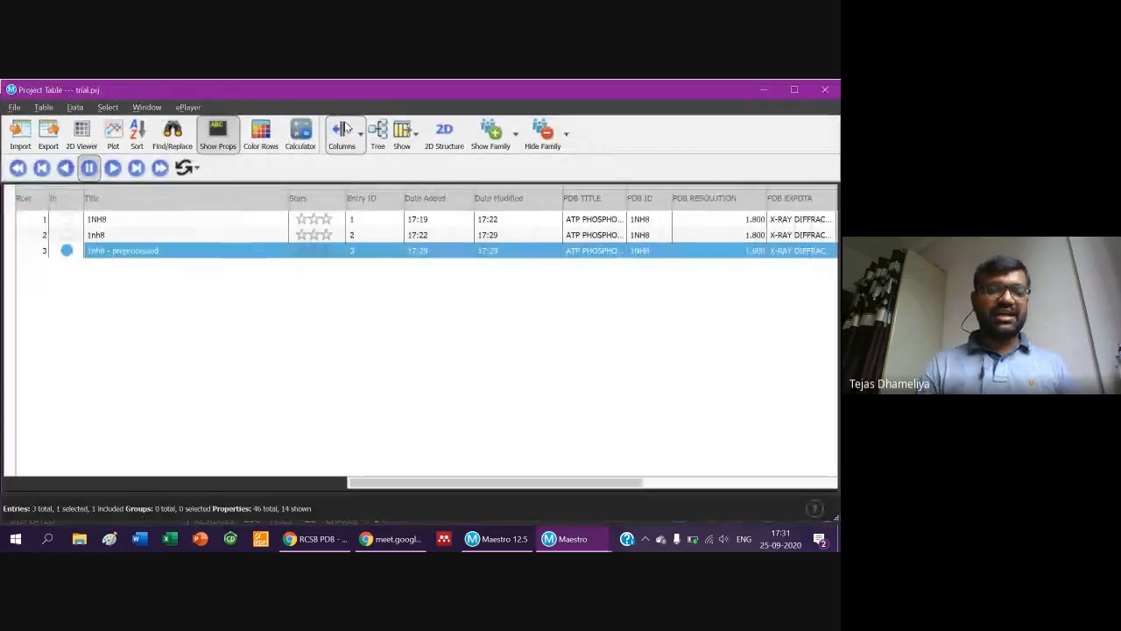
pyautogui.hotkey('ctrl', 't')
pyautogui.hotkey('ctrl', 't')
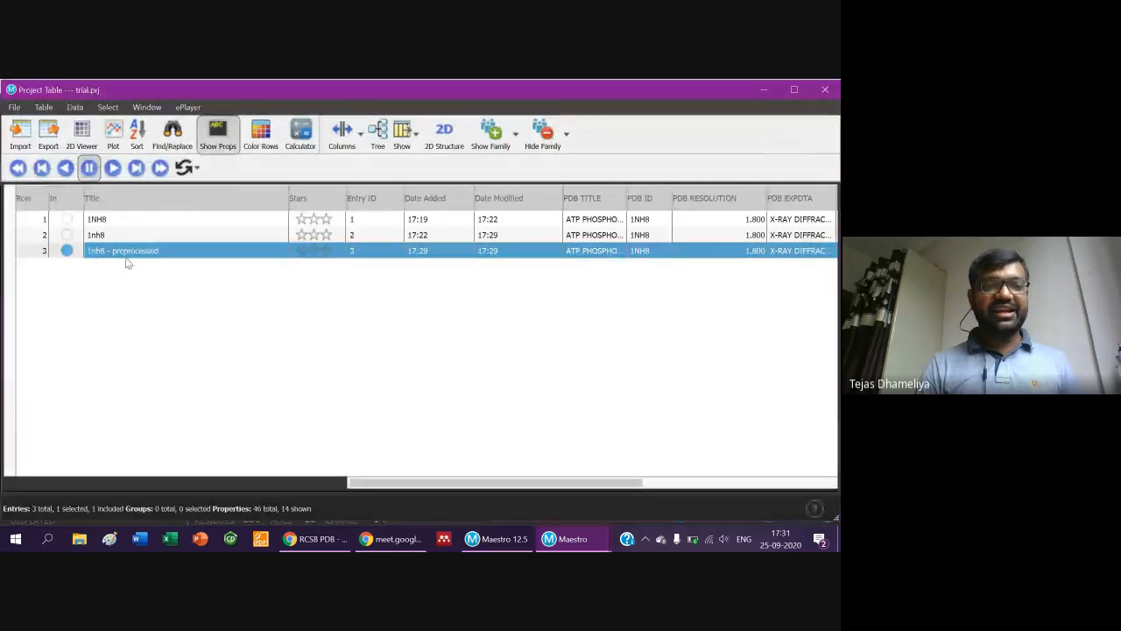
pyautogui.moveTo(500, 543)
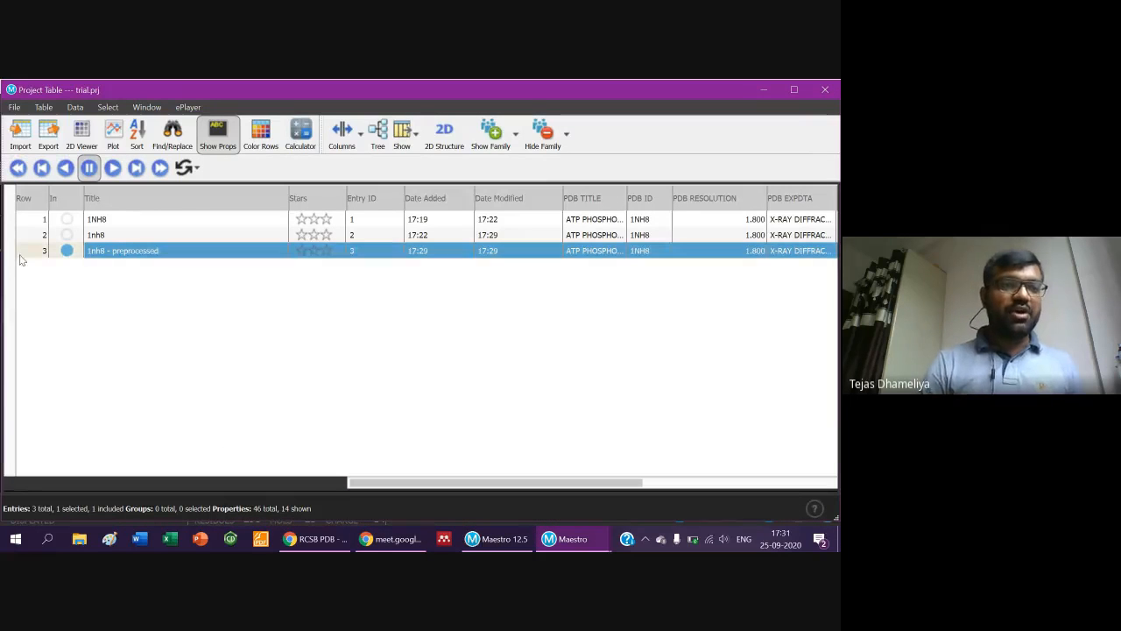
pyautogui.moveTo(17, 253)
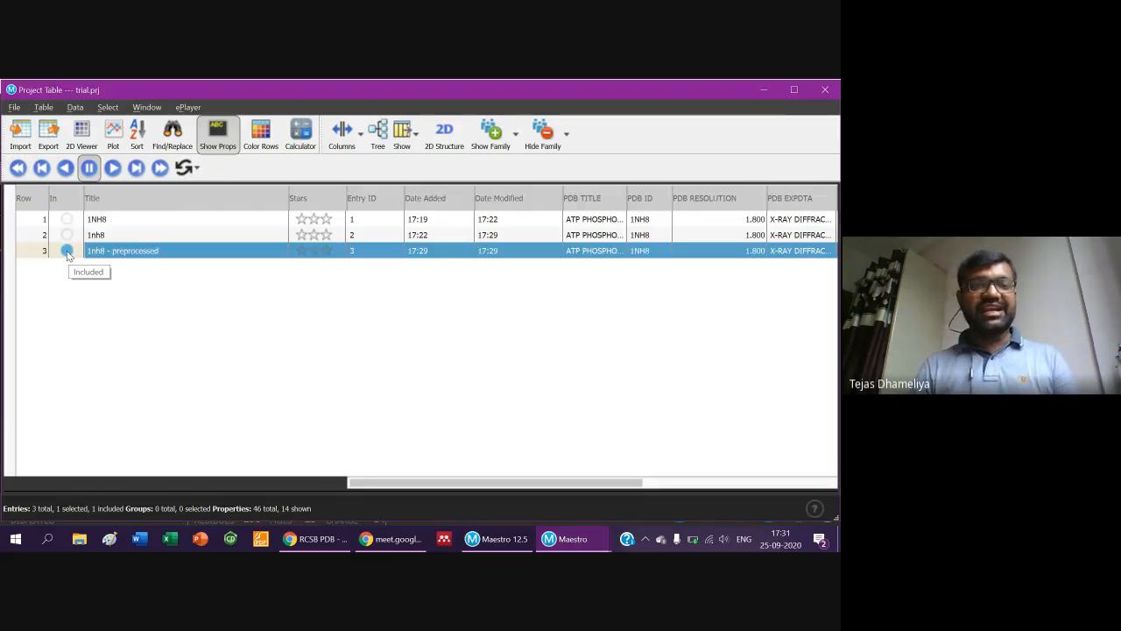
pyautogui.hotkey('alt', 'Tab')
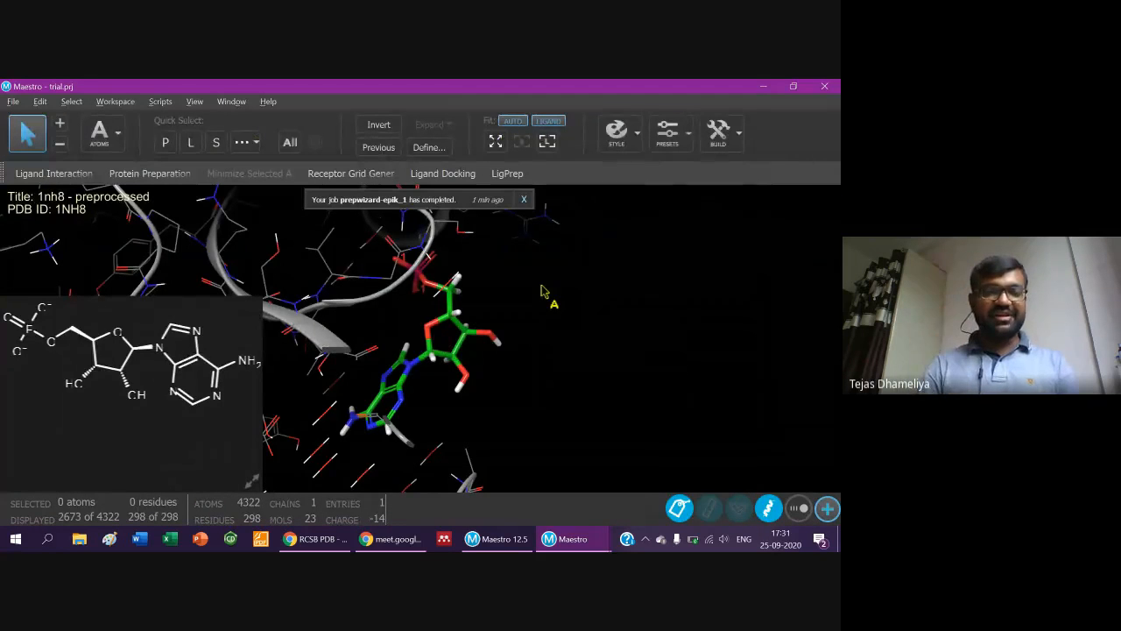
pyautogui.hotkey('alt', 'Tab')
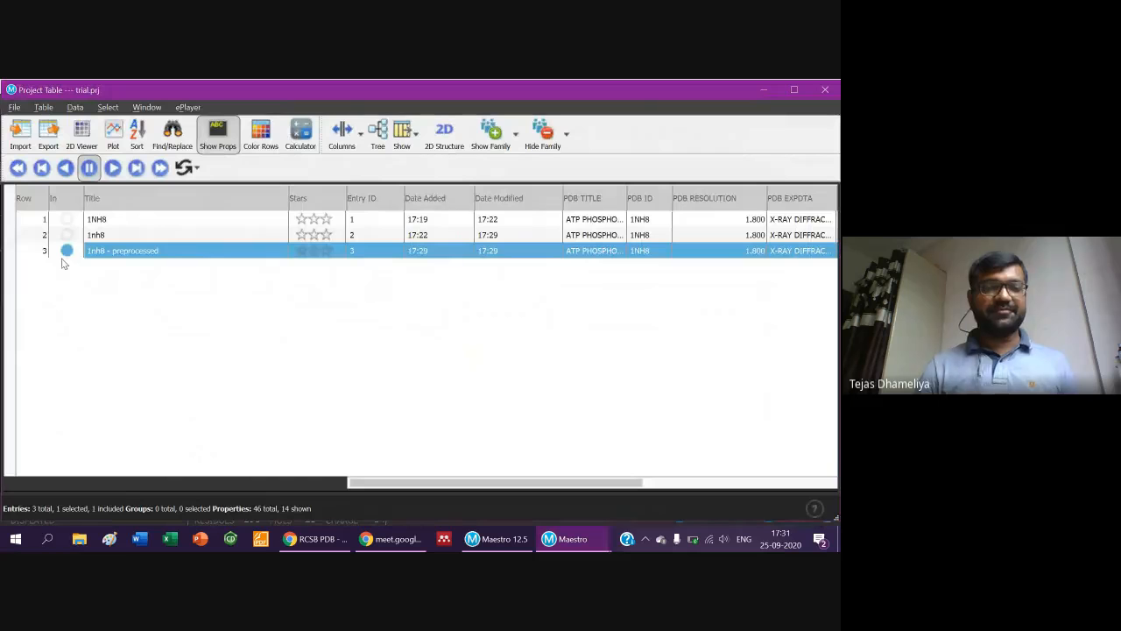
pyautogui.hotkey('alt', 'Tab')
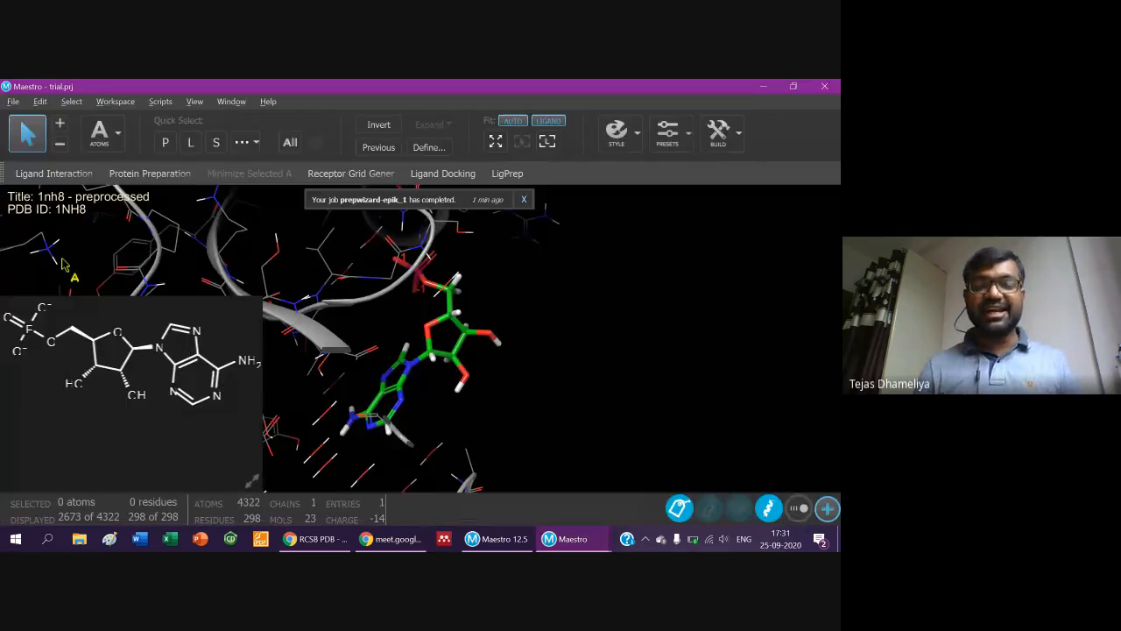
# Return to the Protein Preparation Wizard, view the chains, waters and het states under Review and Modify, and go back to the preprocessing options.
pyautogui.moveTo(570, 539)
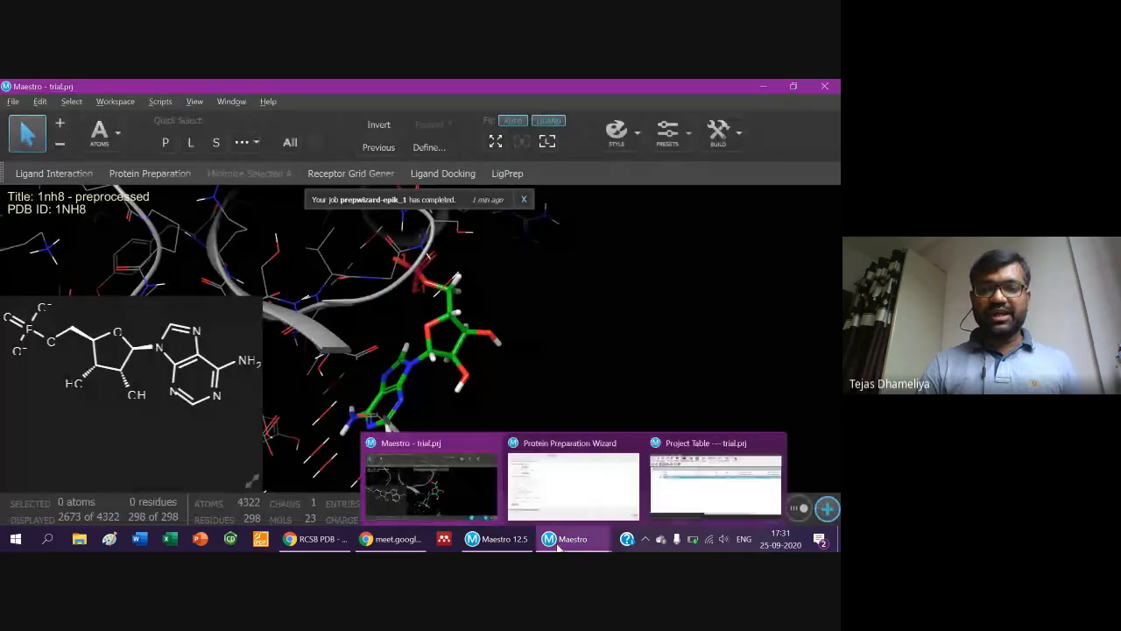
pyautogui.click(595, 477)
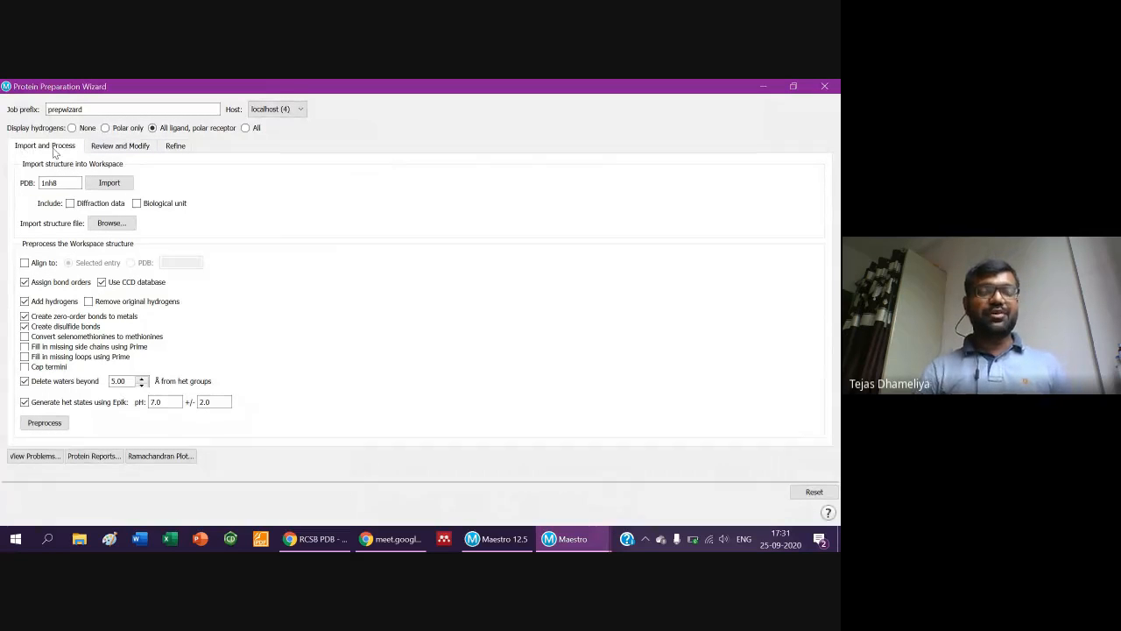
pyautogui.click(97, 151)
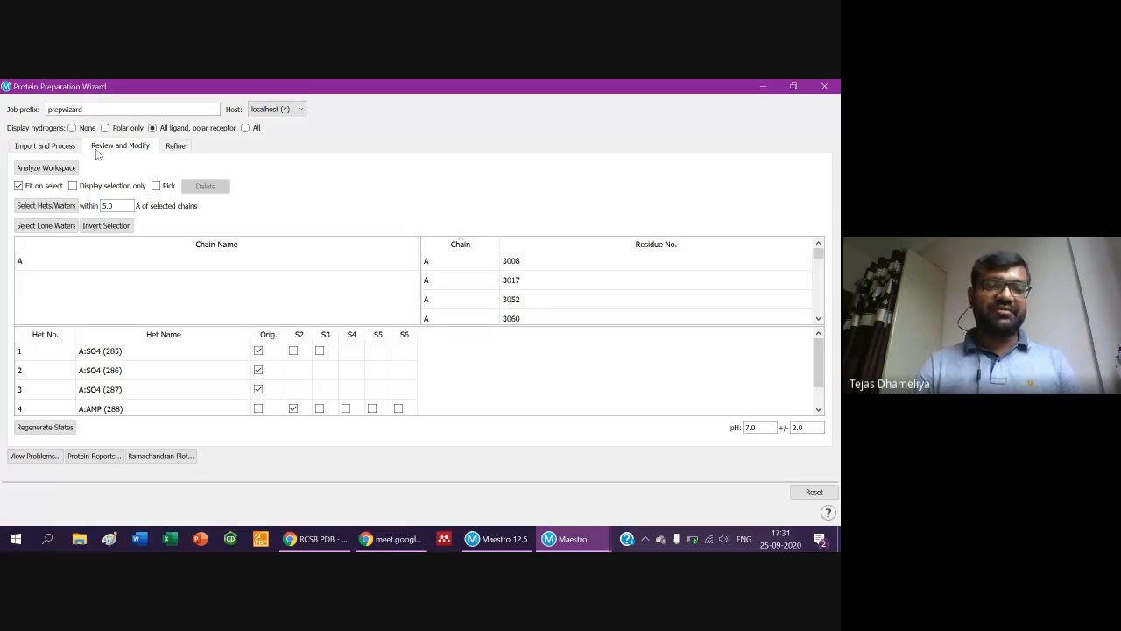
pyautogui.click(71, 149)
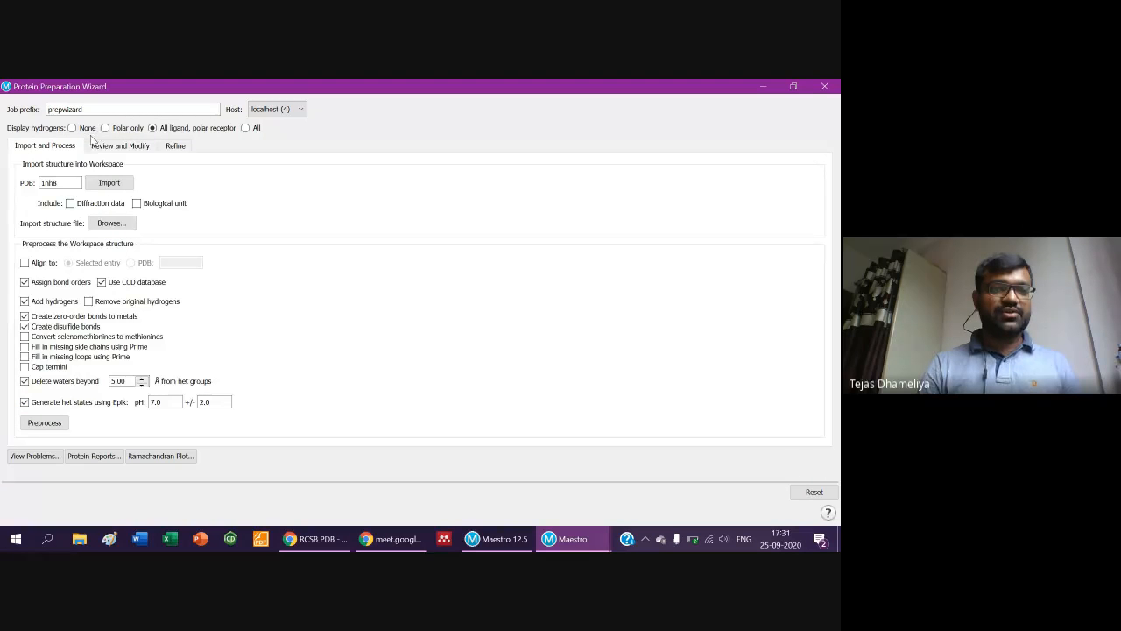
# Analyze the workspace again under Review and Modify and select chain A with its associated waters and hets.
pyautogui.click(99, 147)
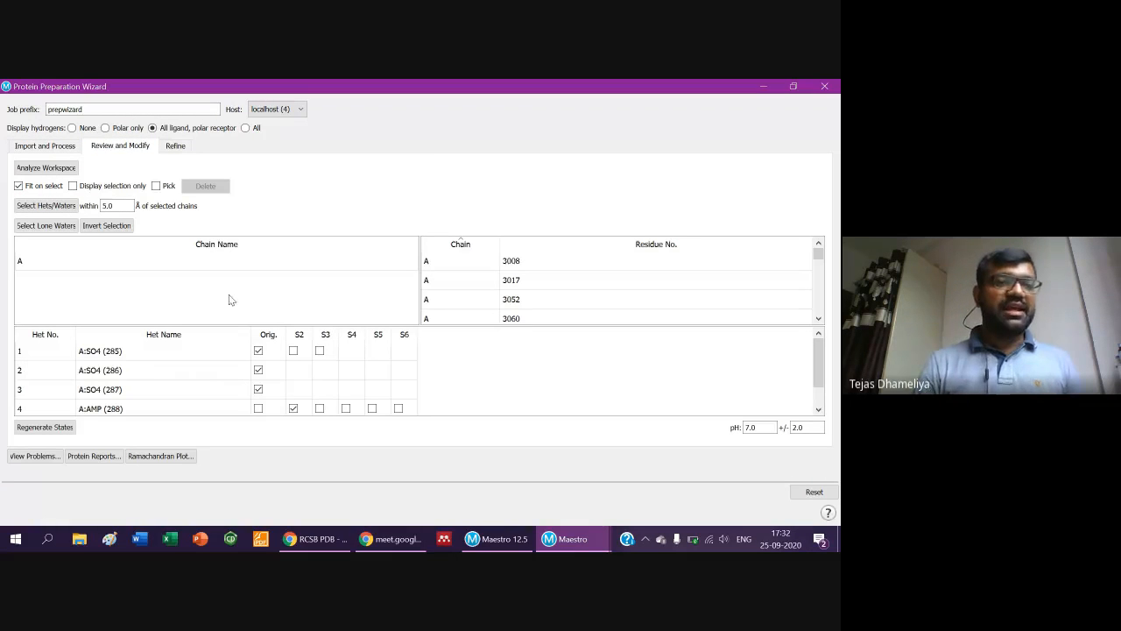
pyautogui.click(59, 168)
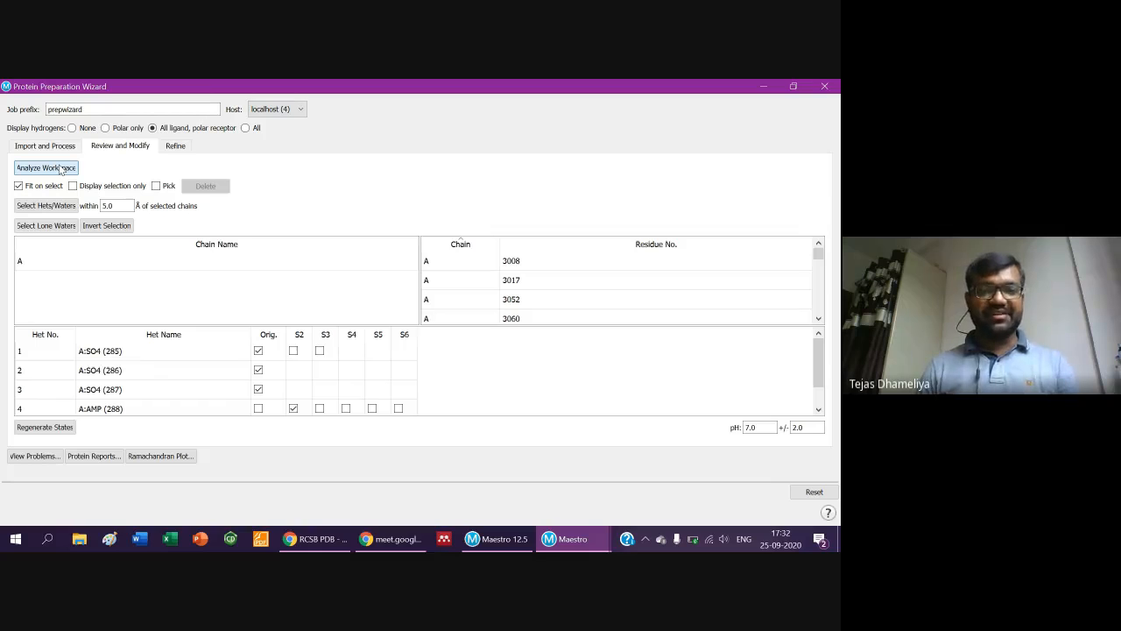
pyautogui.hotkey('alt', 'Tab')
pyautogui.hotkey('alt', 'Tab')
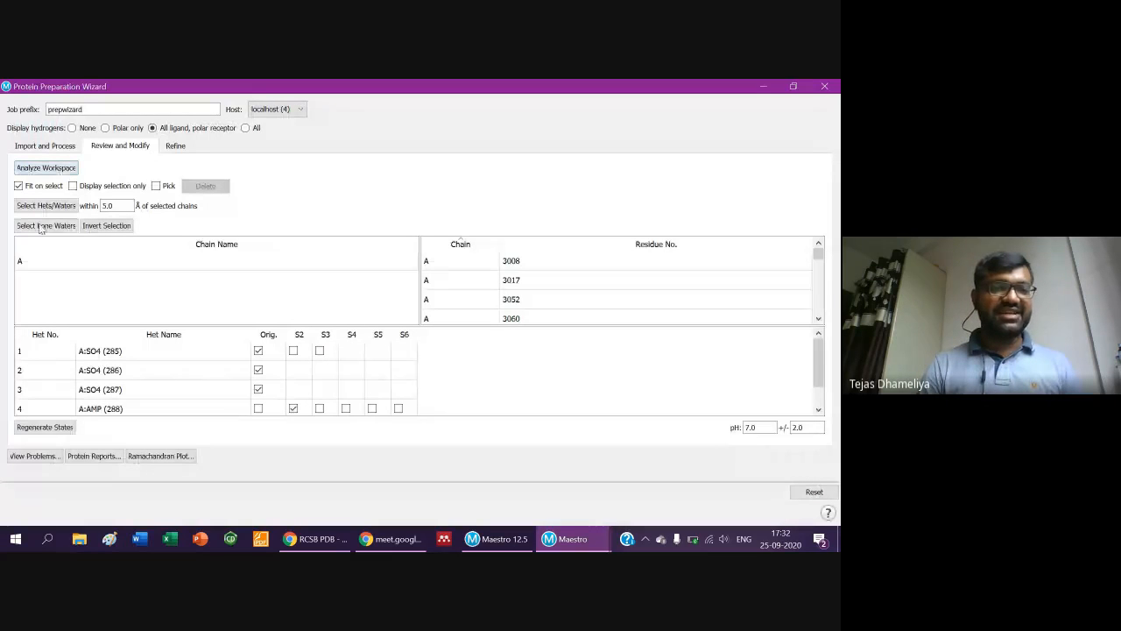
pyautogui.click(39, 261)
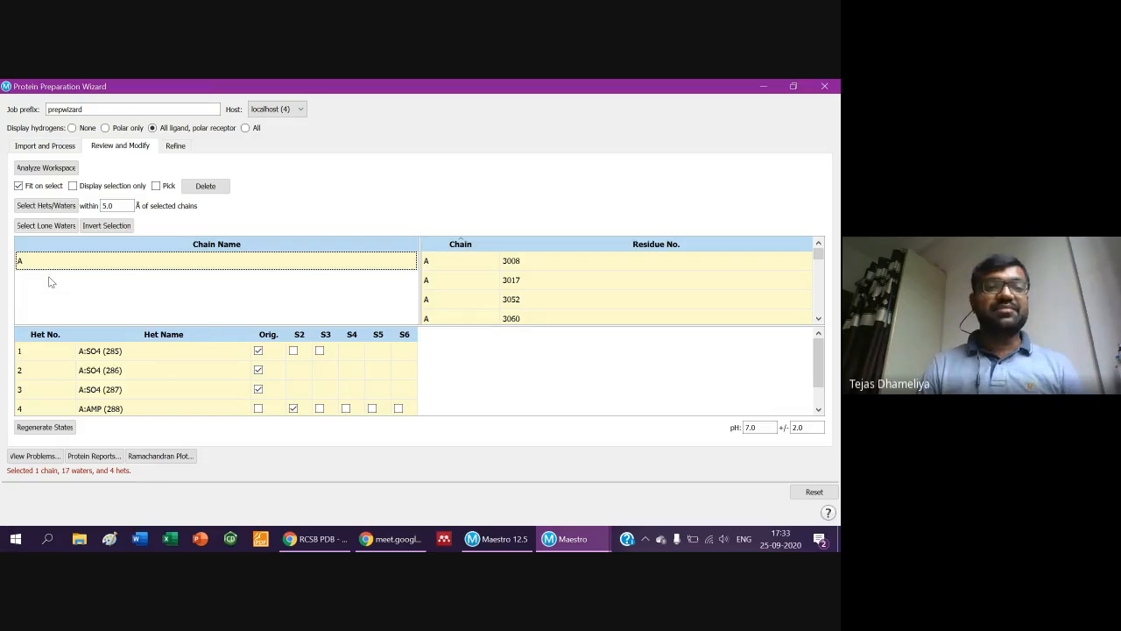
pyautogui.press('XF86MonBrightnessUp')
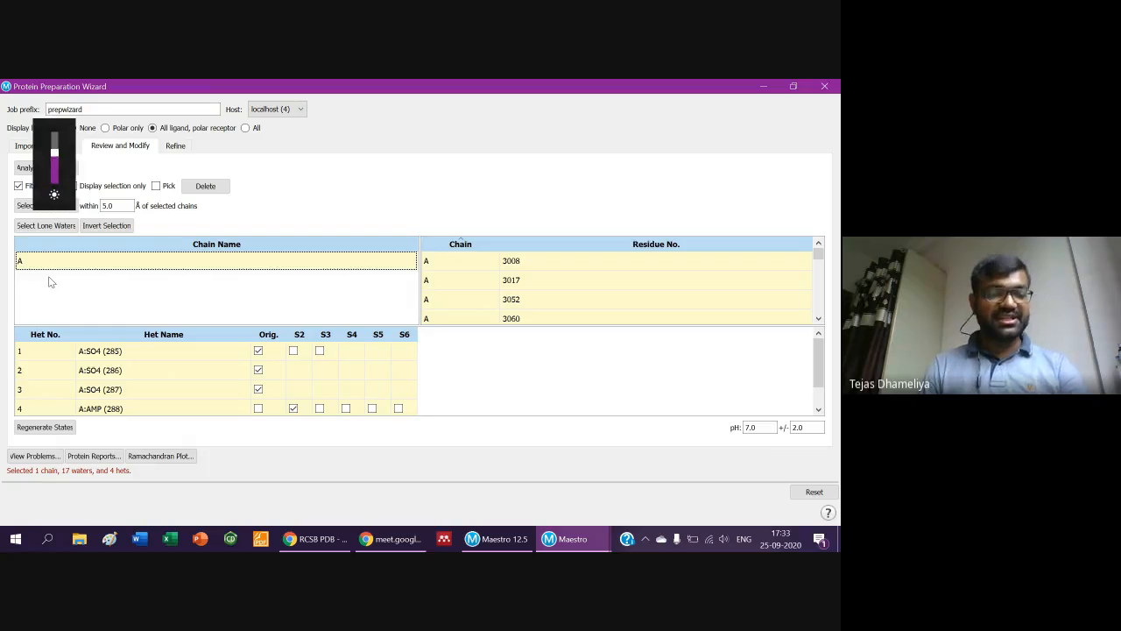
pyautogui.press('XF86MonBrightnessDown')
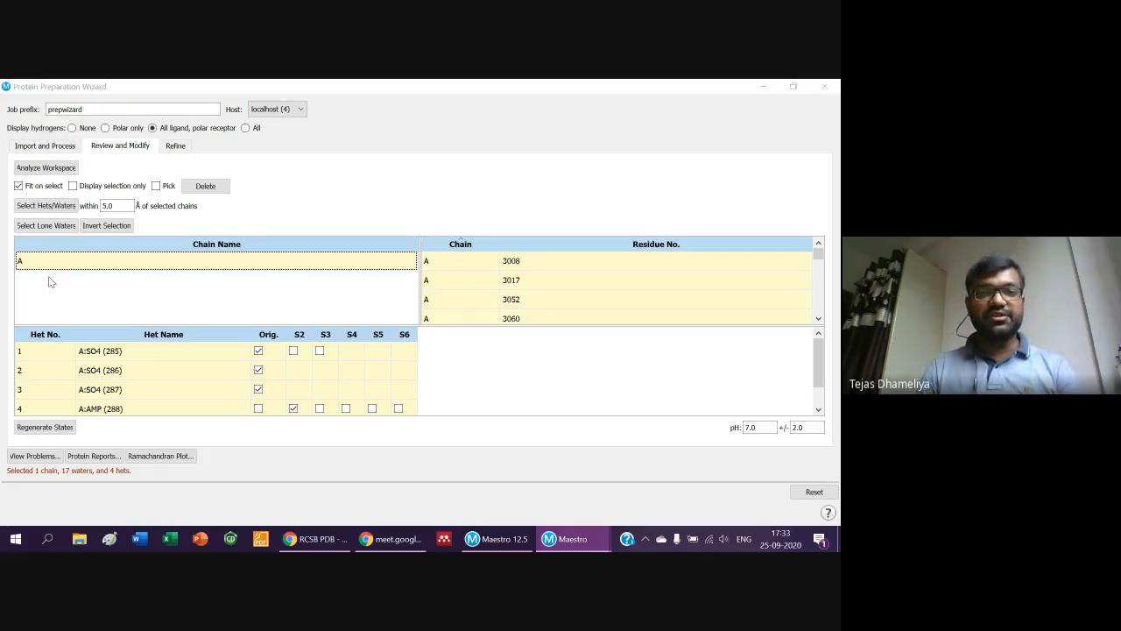
pyautogui.hotkey('alt', 'Tab')
pyautogui.hotkey('alt', 'Tab')
pyautogui.hotkey('alt', 'Tab')
pyautogui.hotkey('alt', 'Tab')
pyautogui.hotkey('alt', 'Tab')
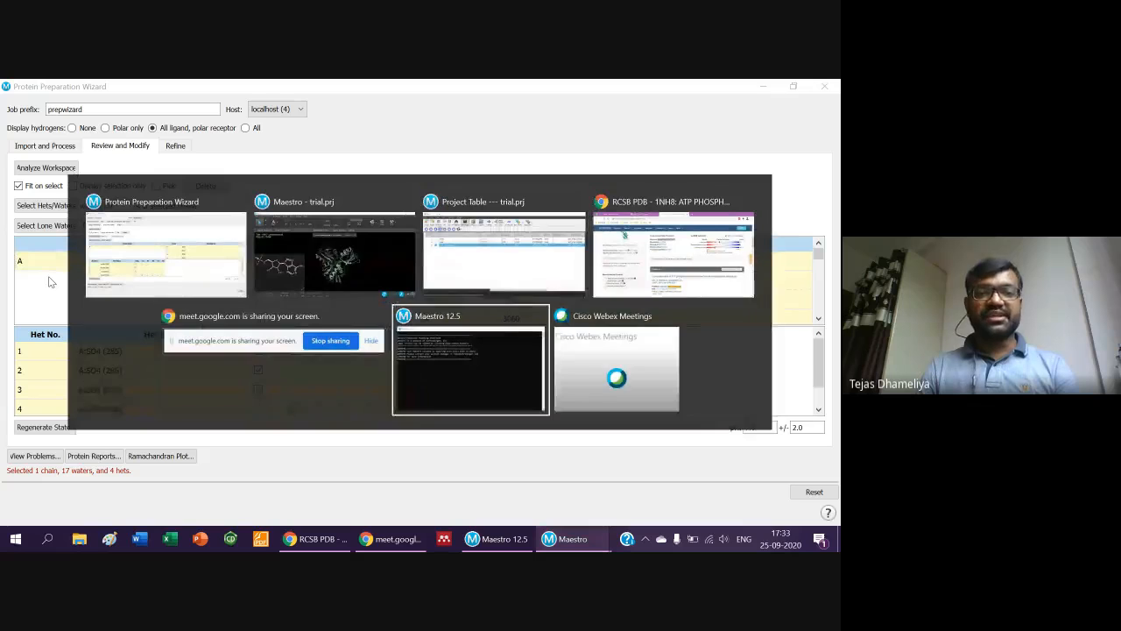
pyautogui.hotkey('alt', 'Tab')
pyautogui.hotkey('alt', 'Tab')
pyautogui.hotkey('alt', 'Tab')
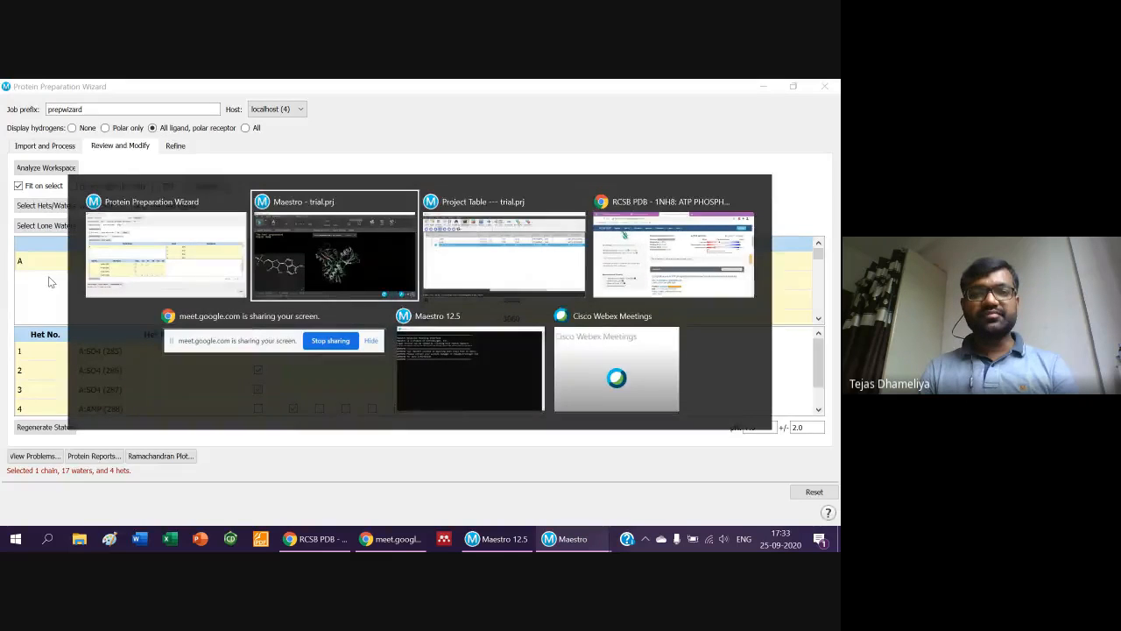
pyautogui.hotkey('alt', 'Tab')
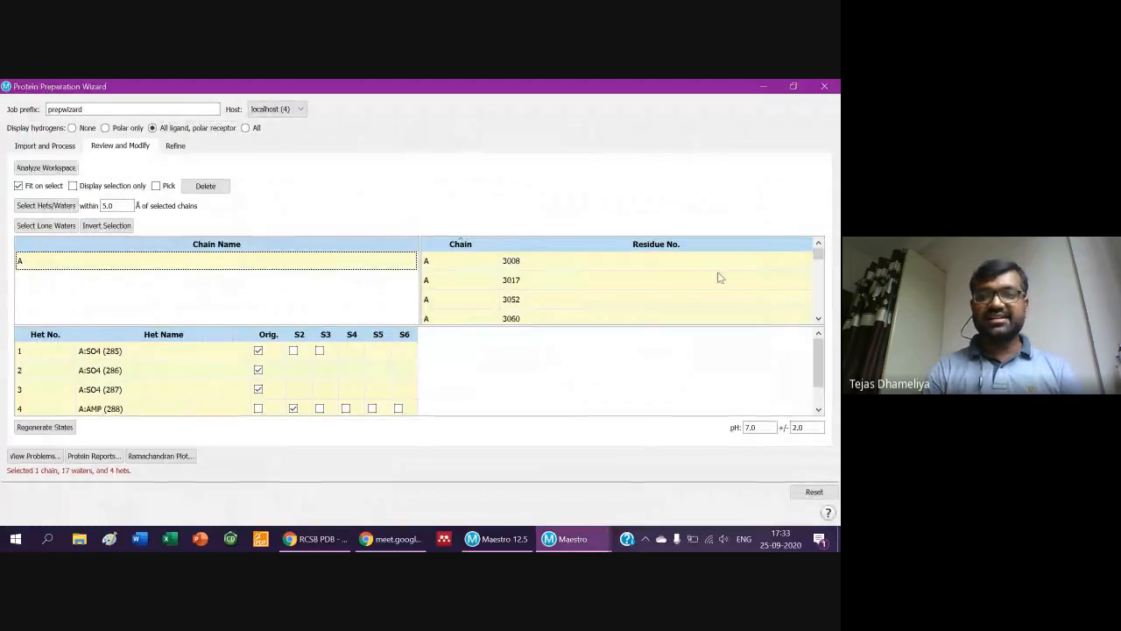
# Look through the remaining water residues of chain A, check the Google Meet call in Chrome, and return to the Protein Preparation Wizard.
pyautogui.moveTo(818, 262); pyautogui.dragTo(814, 330)
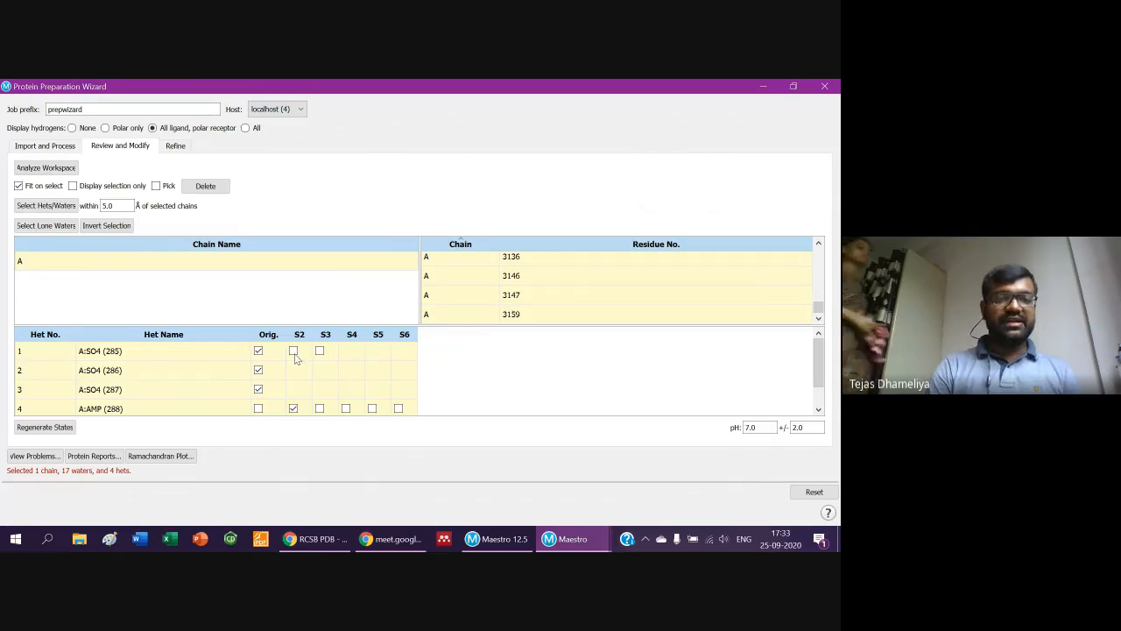
pyautogui.hotkey('alt', 'Tab')
pyautogui.hotkey('alt', 'Tab')
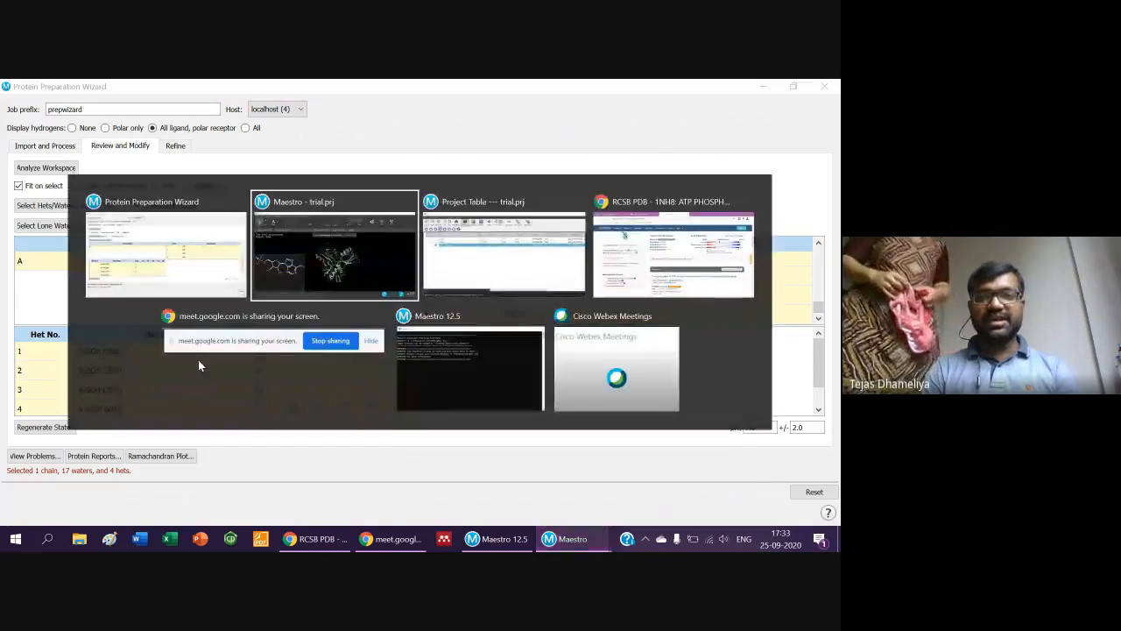
pyautogui.hotkey('alt', 'Tab')
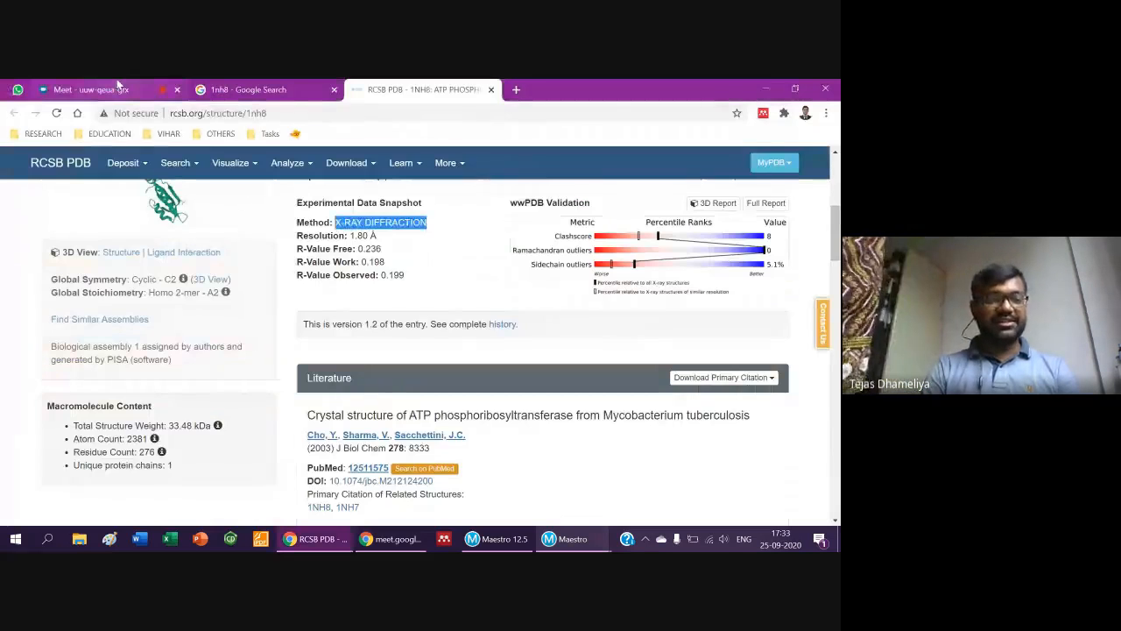
pyautogui.click(117, 88)
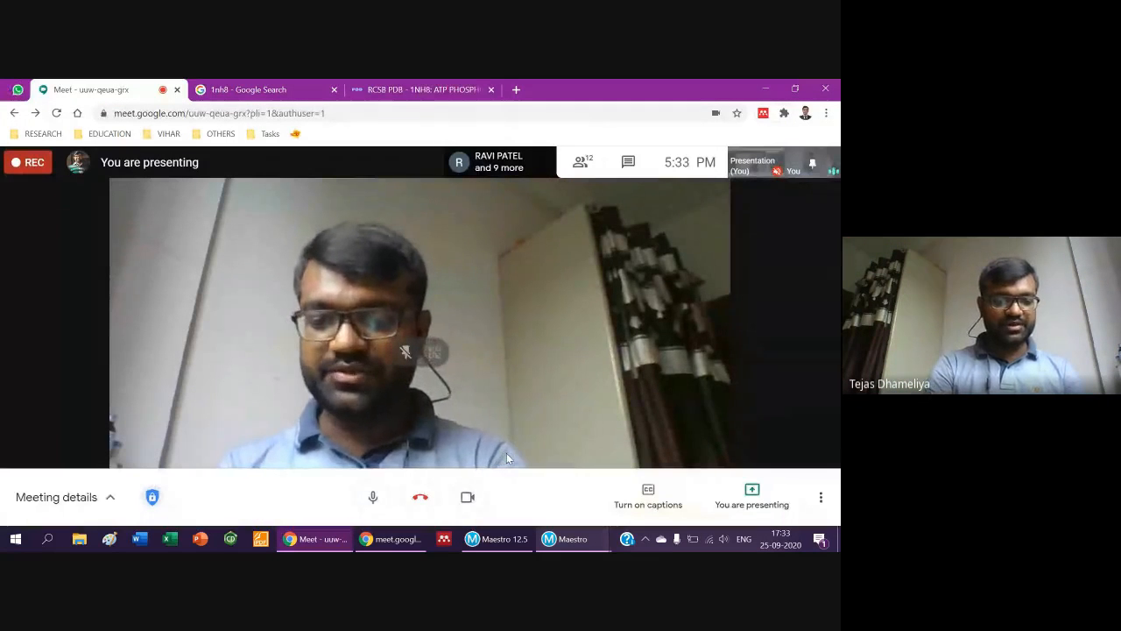
pyautogui.hotkey('ctrl', 'f')
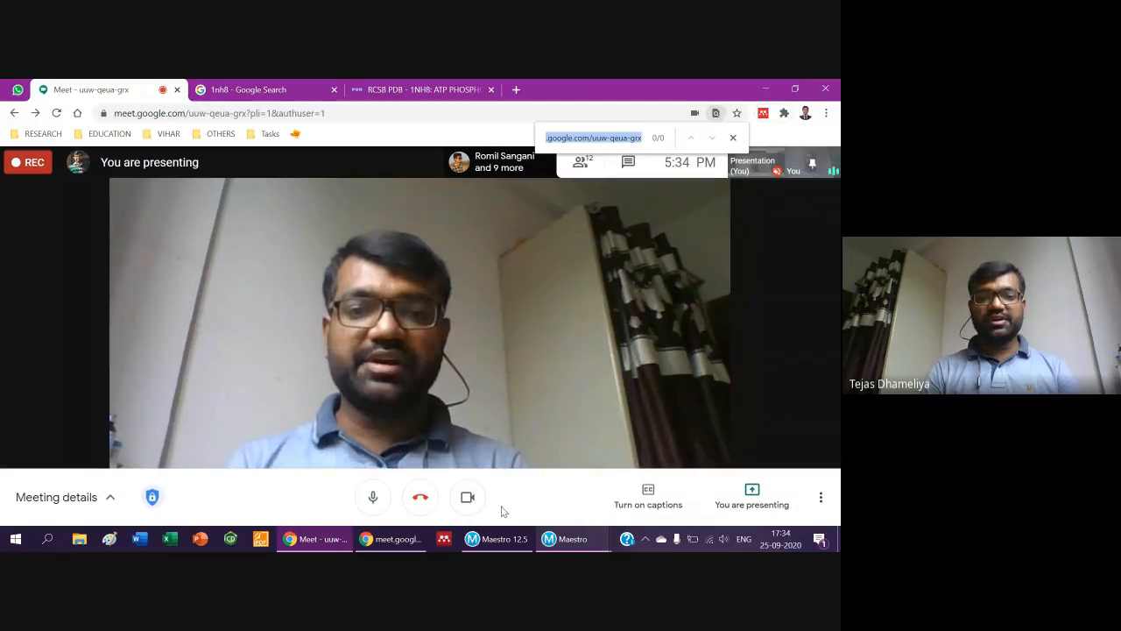
pyautogui.hotkey('alt', 'Tab')
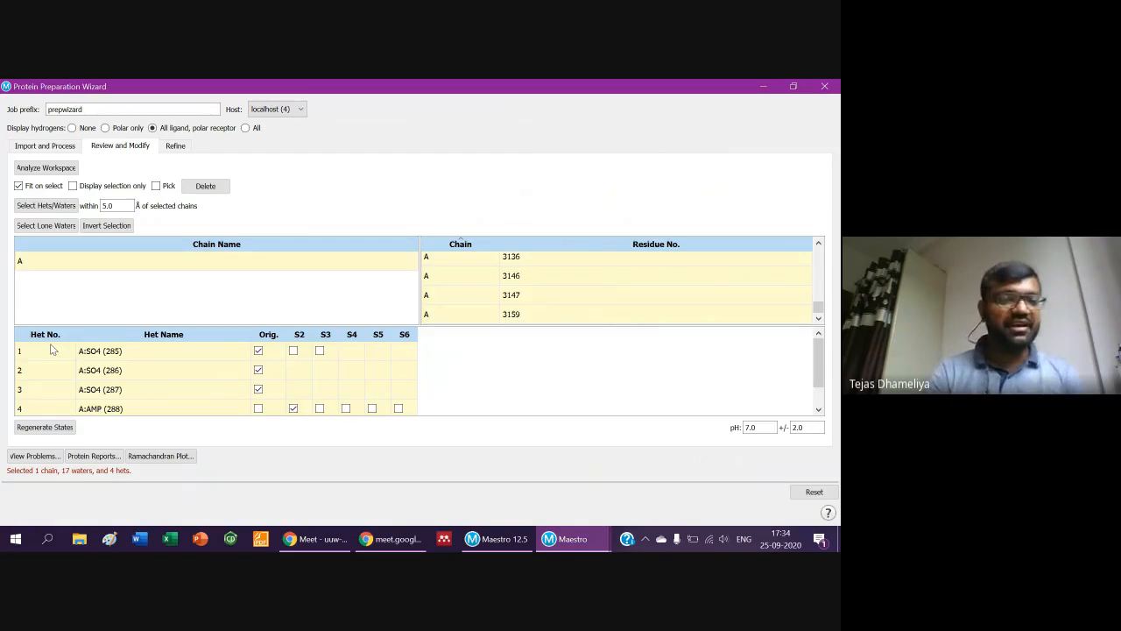
# Select the het group A:SO4 (285) and examine it in the Maestro workspace, returning to the wizard.
pyautogui.click(87, 355)
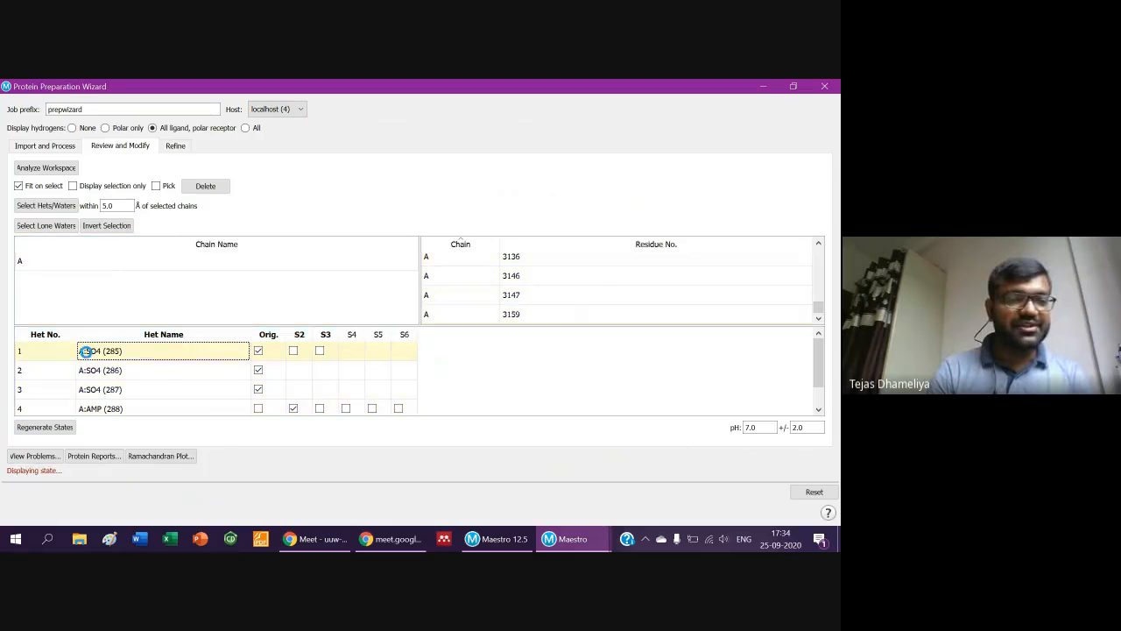
pyautogui.click(764, 86)
pyautogui.hotkey('alt', 'Tab')
pyautogui.hotkey('alt', 'Tab')
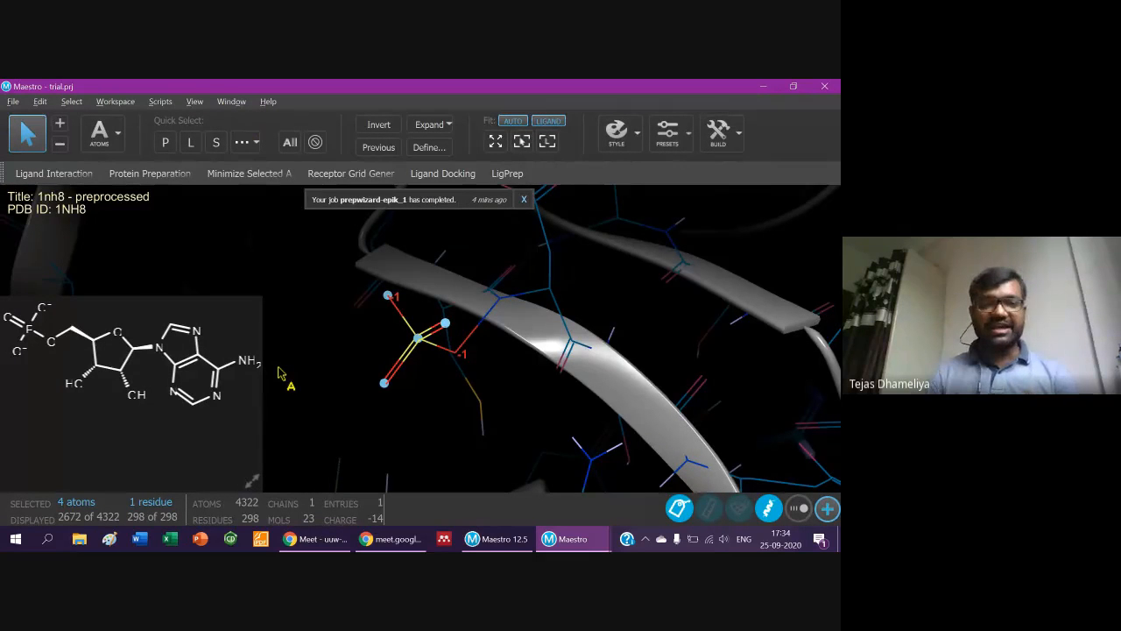
pyautogui.hotkey('alt', 'Tab')
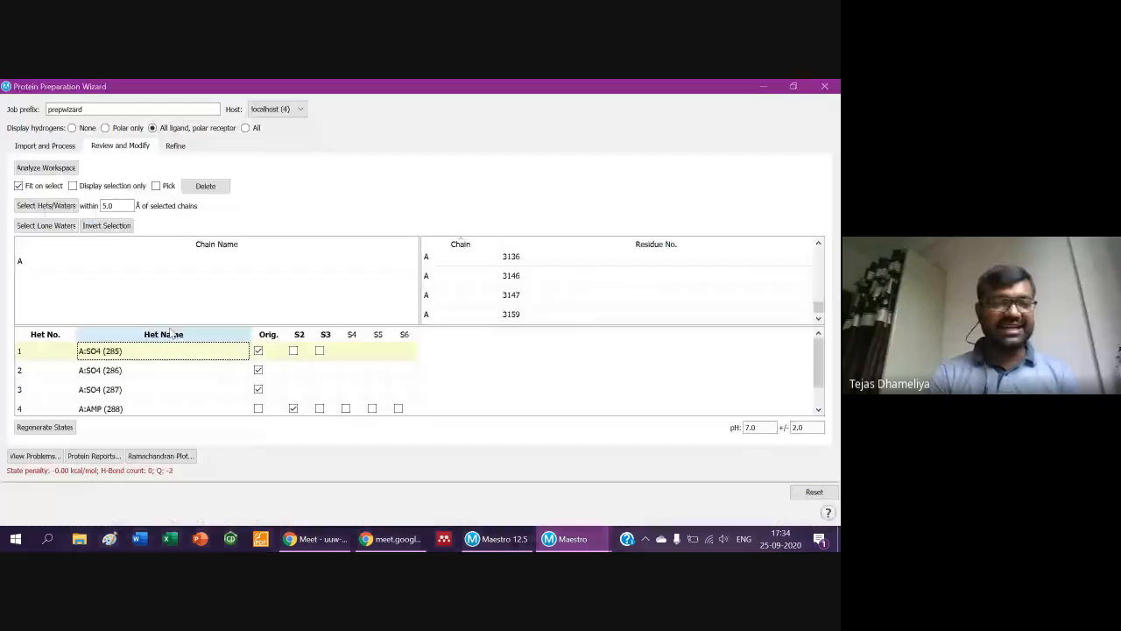
# Select the het group A:SO4 (286) and view its location in the workspace, returning to the wizard.
pyautogui.click(109, 370)
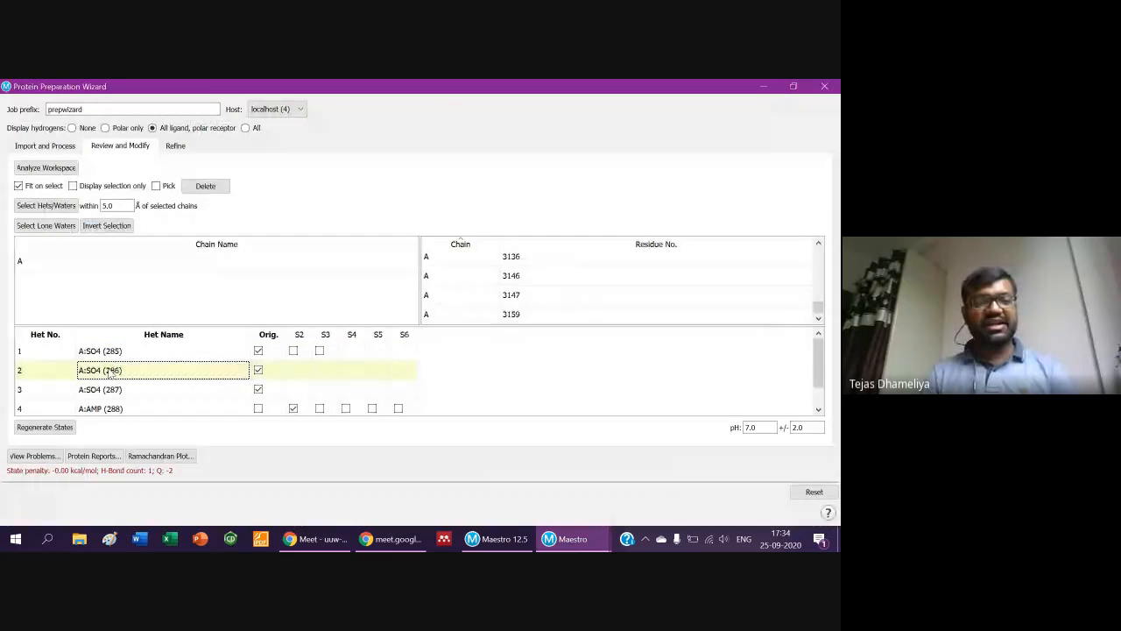
pyautogui.hotkey('alt', 'Tab')
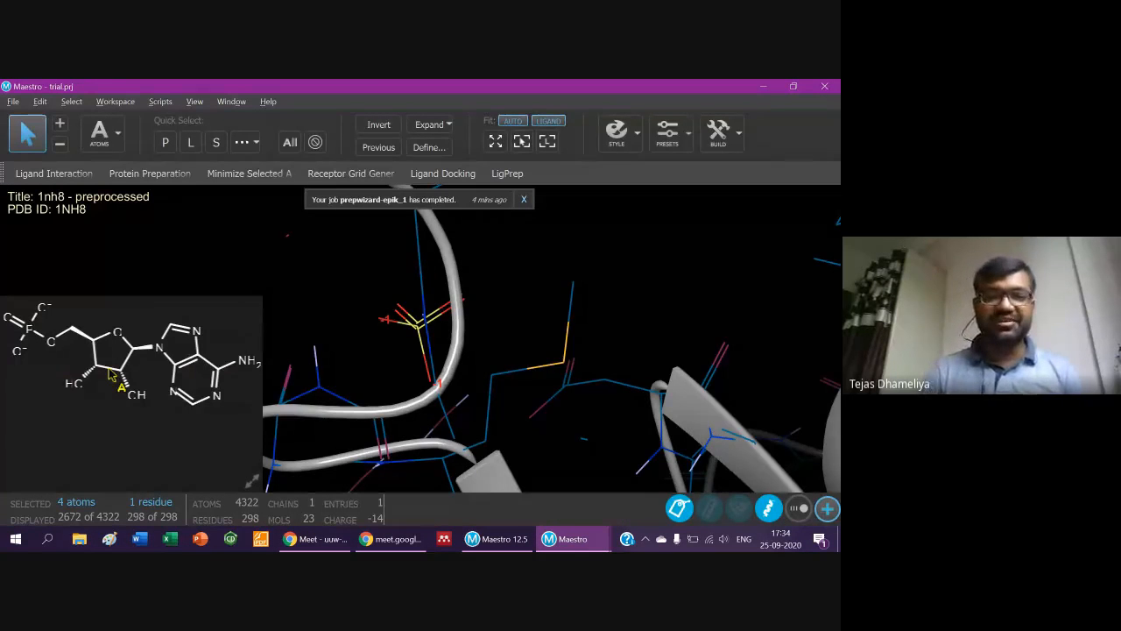
pyautogui.hotkey('alt', 'Tab')
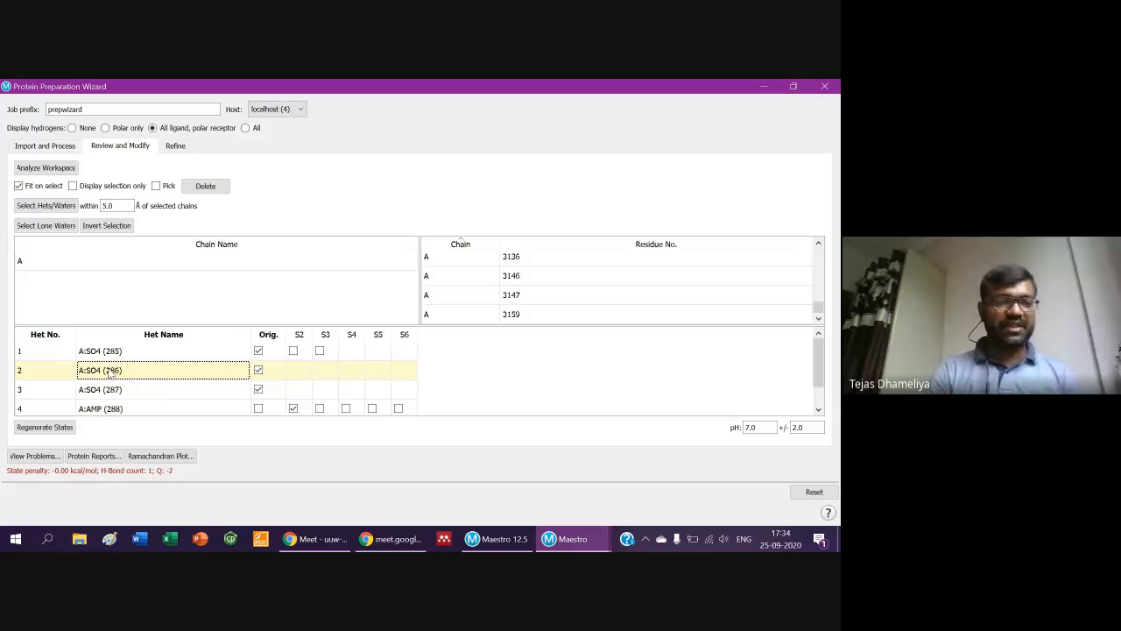
# Select A:SO4 (287) and the ligand A:AMP (288), and examine the AMP ligand and its surroundings in the workspace.
pyautogui.click(115, 390)
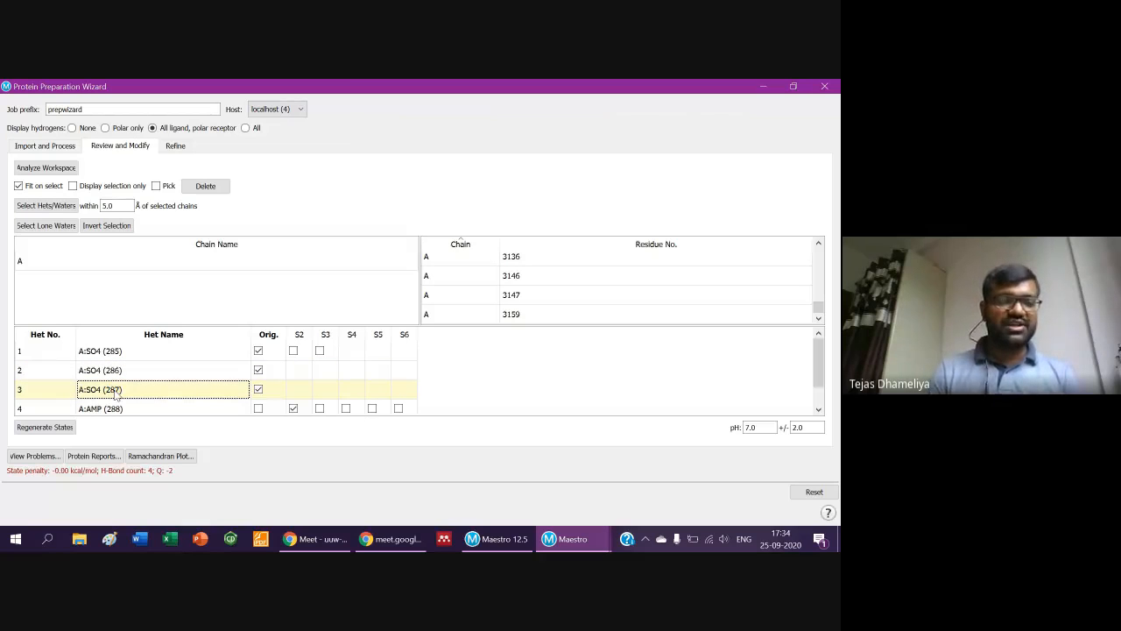
pyautogui.click(119, 409)
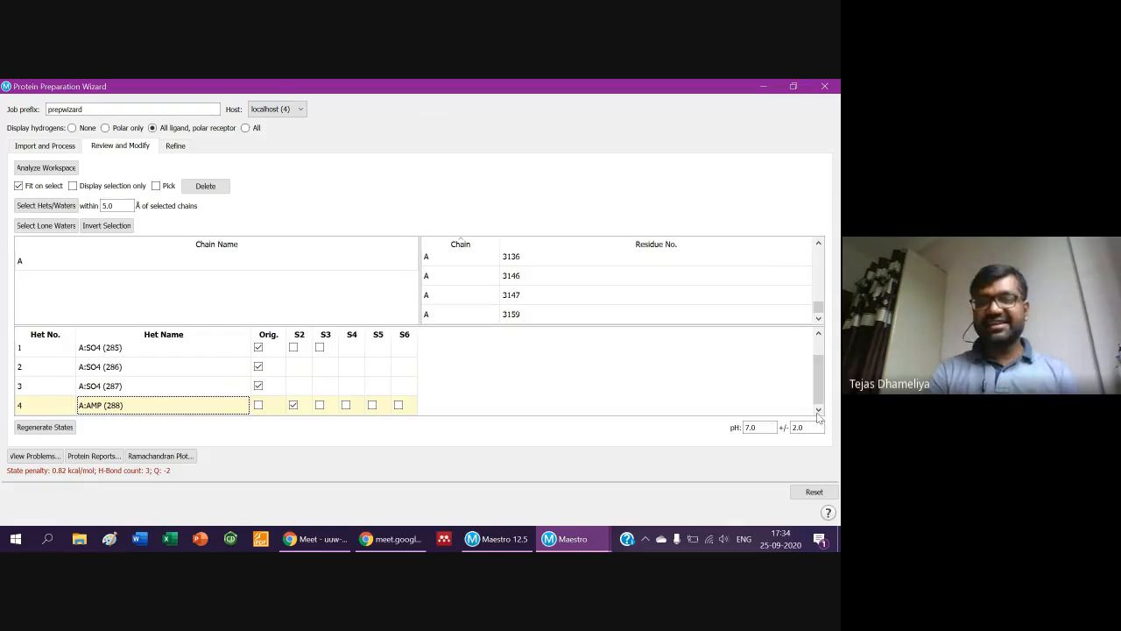
pyautogui.hotkey('alt', 'Tab')
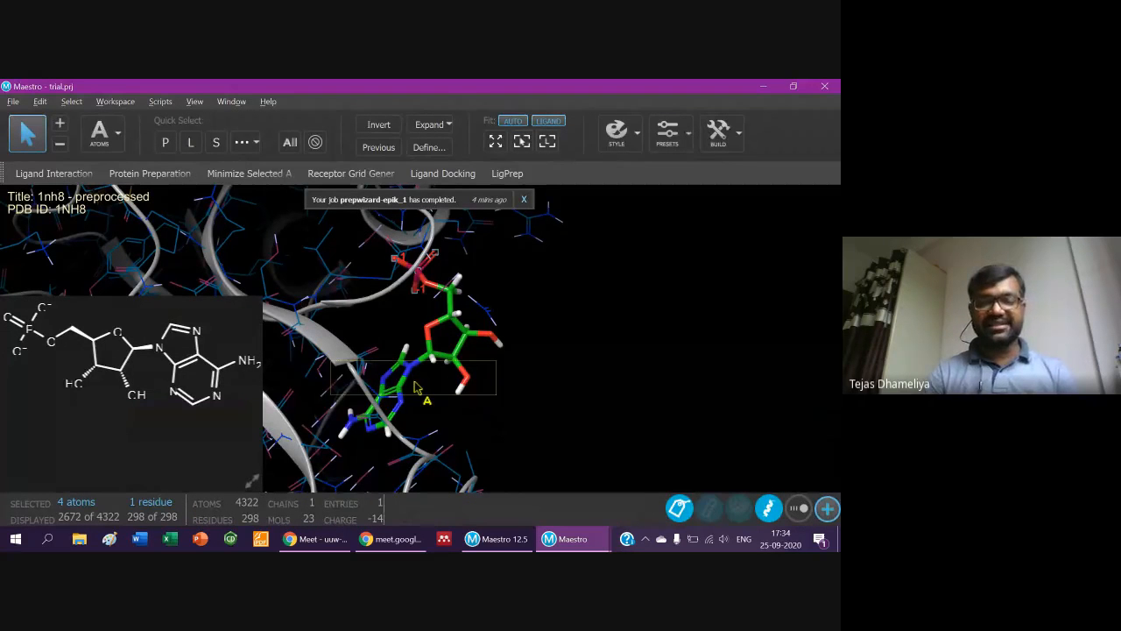
pyautogui.click(591, 376)
pyautogui.moveTo(591, 376); pyautogui.dragTo(808, 369, button='right')
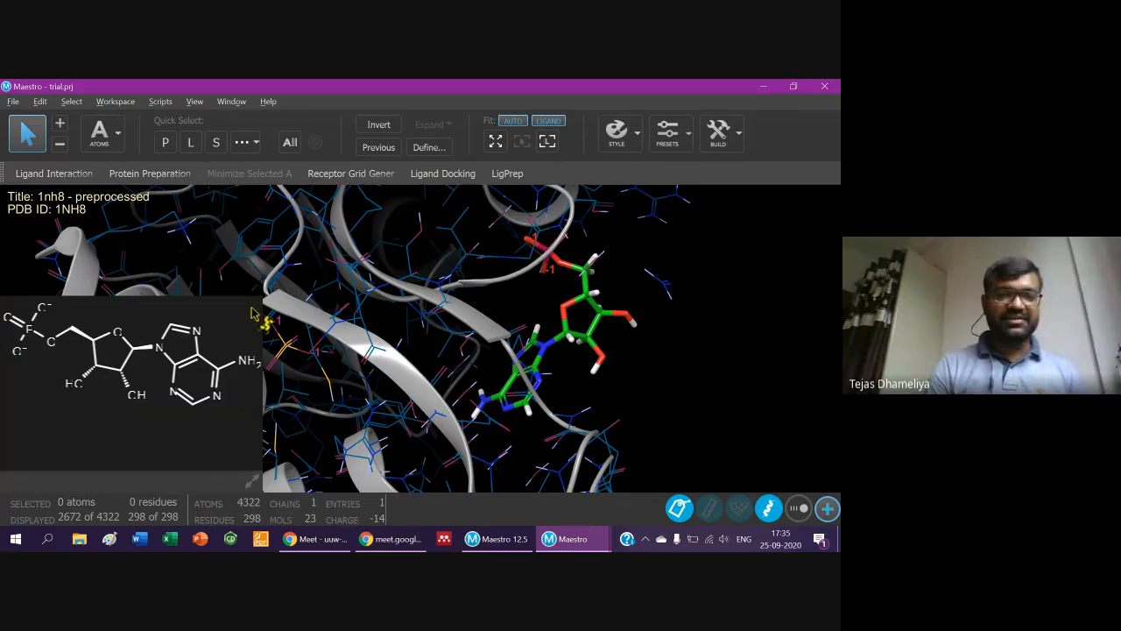
pyautogui.press('l')
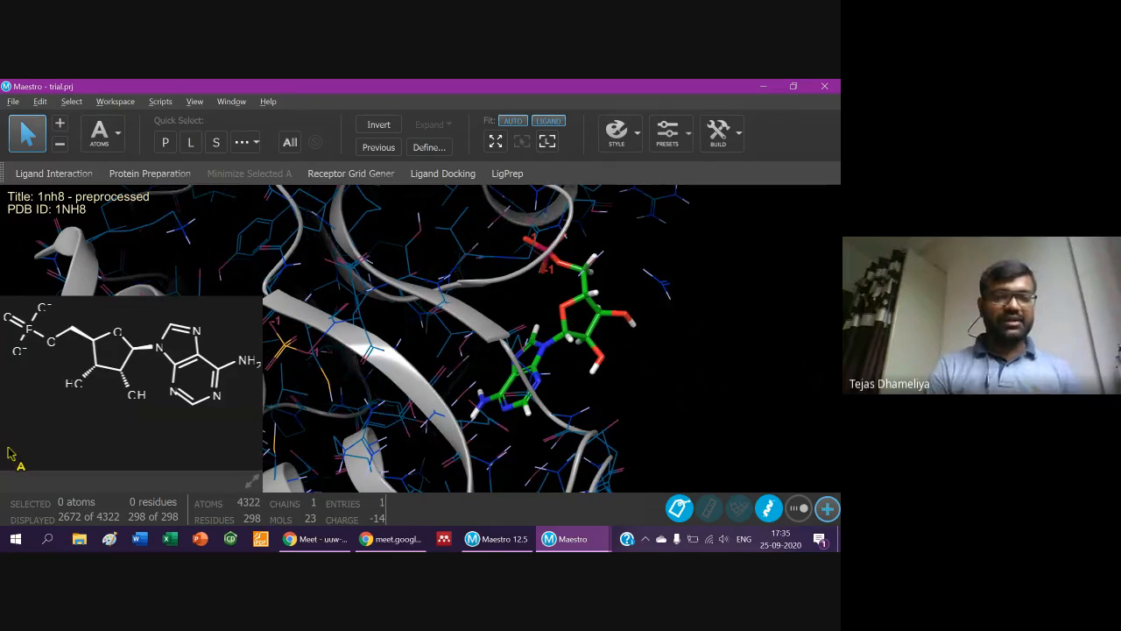
pyautogui.hotkey('alt', 'Tab')
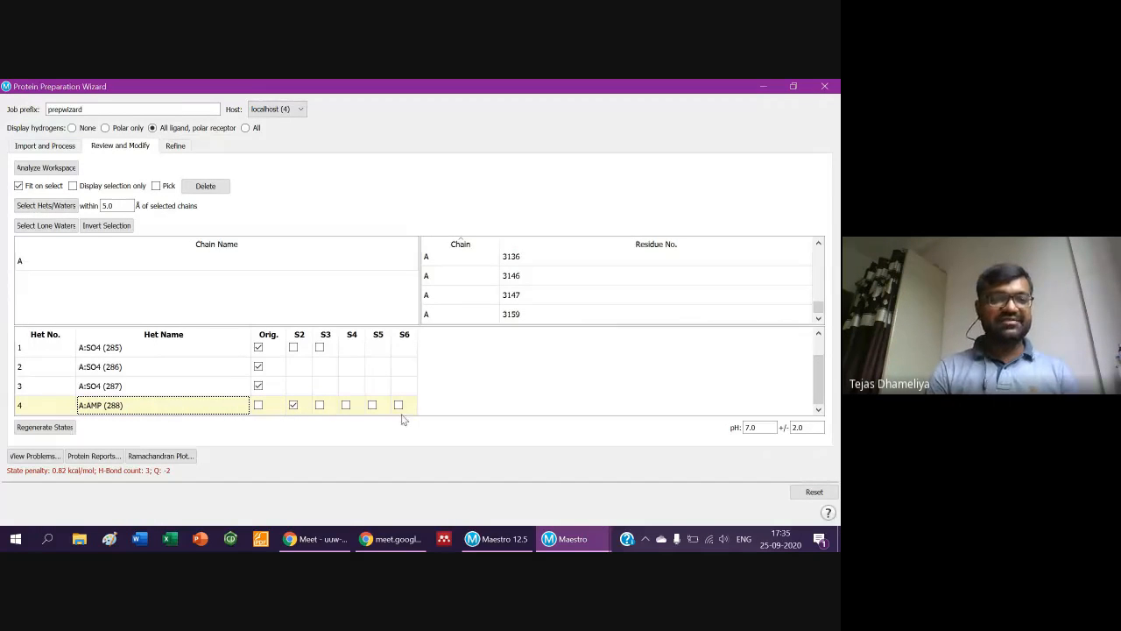
# Check the Epik pH settings in the preprocessing options, and examine state S2 of A:AMP (288) in the wizard and workspace.
pyautogui.click(62, 144)
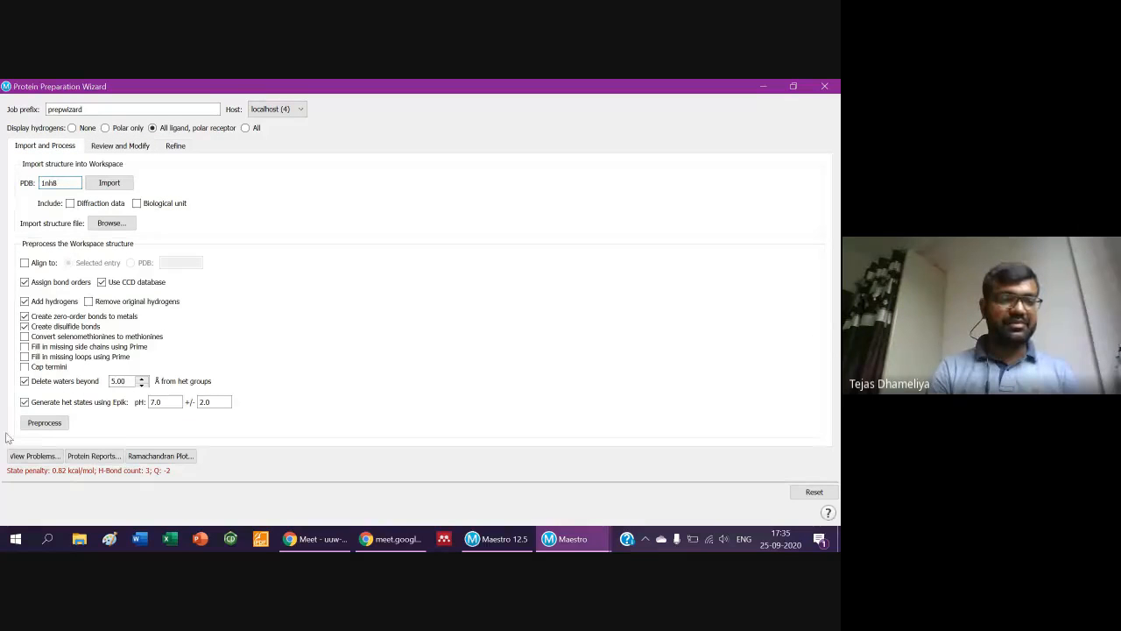
pyautogui.click(106, 149)
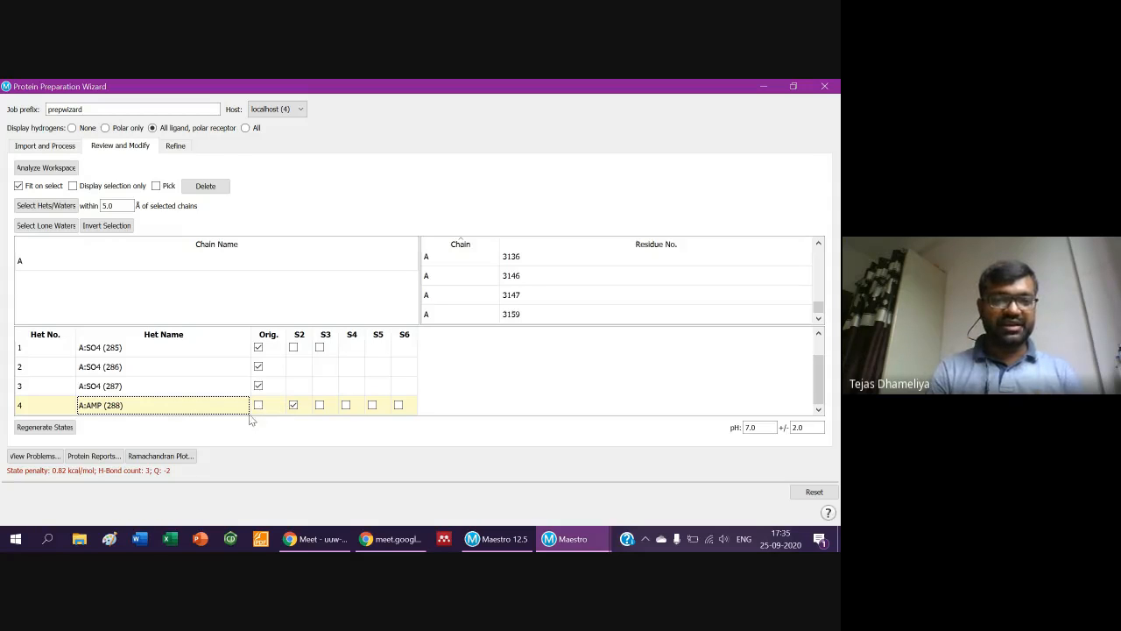
pyautogui.click(293, 406)
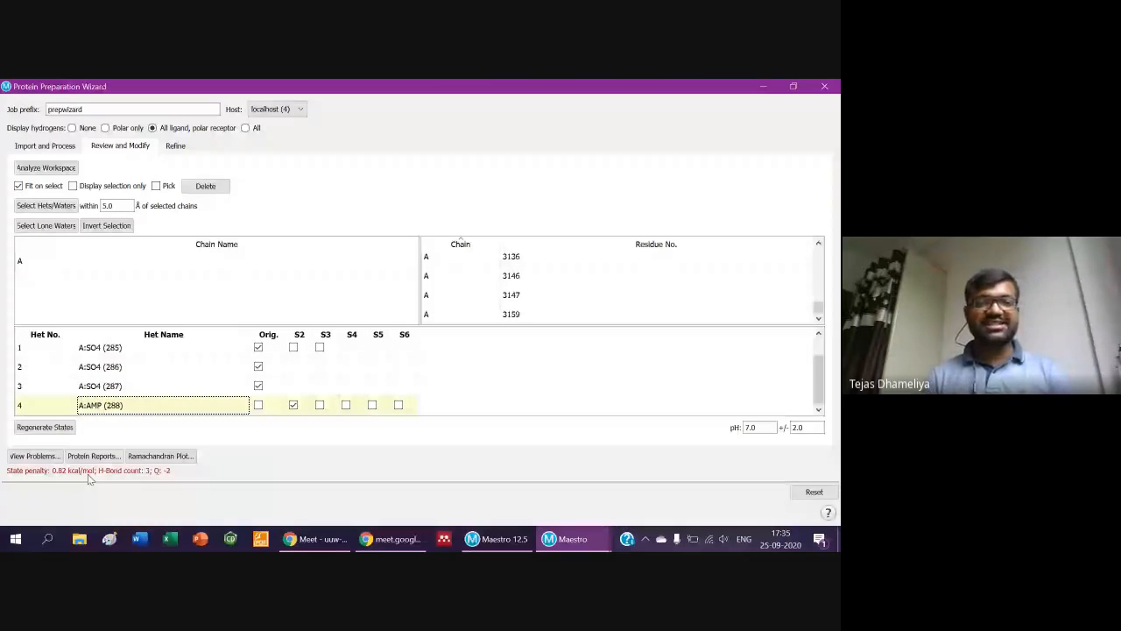
pyautogui.hotkey('alt', 'Tab')
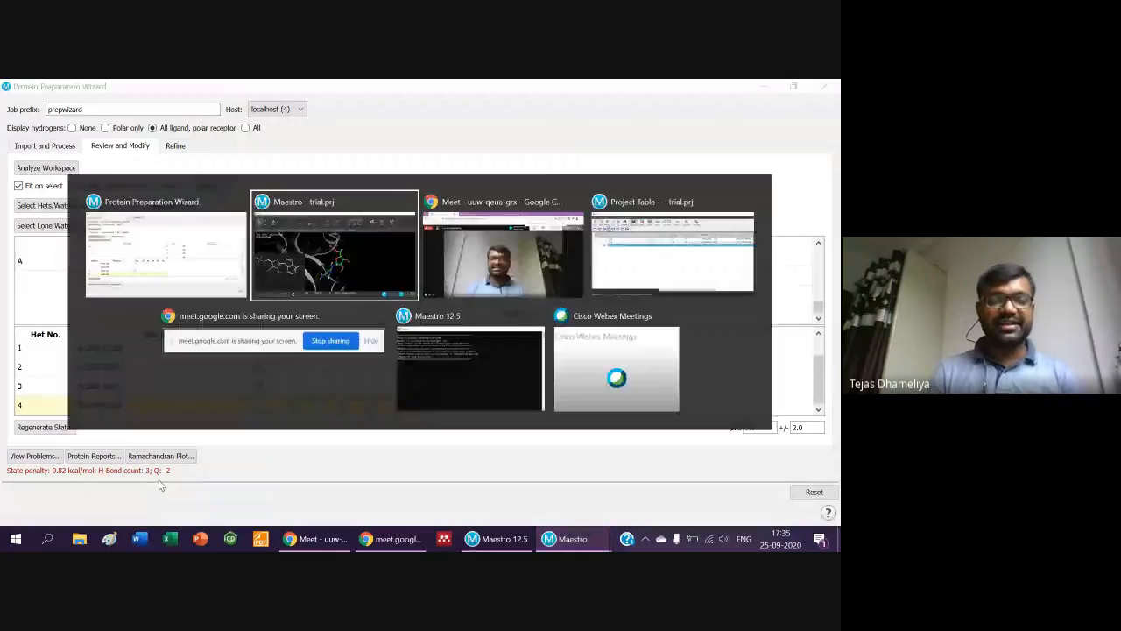
pyautogui.hotkey('alt', 'Tab')
pyautogui.hotkey('alt', 'Tab')
pyautogui.hotkey('alt', 'Tab')
pyautogui.hotkey('alt', 'Tab')
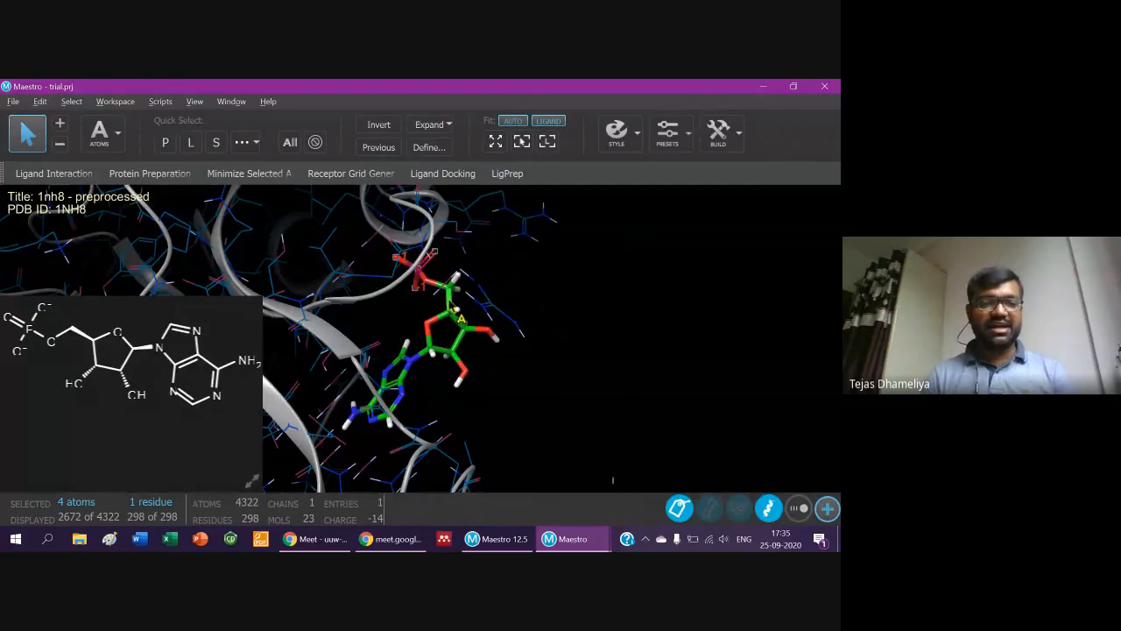
# Switch A:AMP (288) to its original state to compare penalty, hydrogen bonds and charge, and set it back to S2.
pyautogui.hotkey('alt', 'Tab')
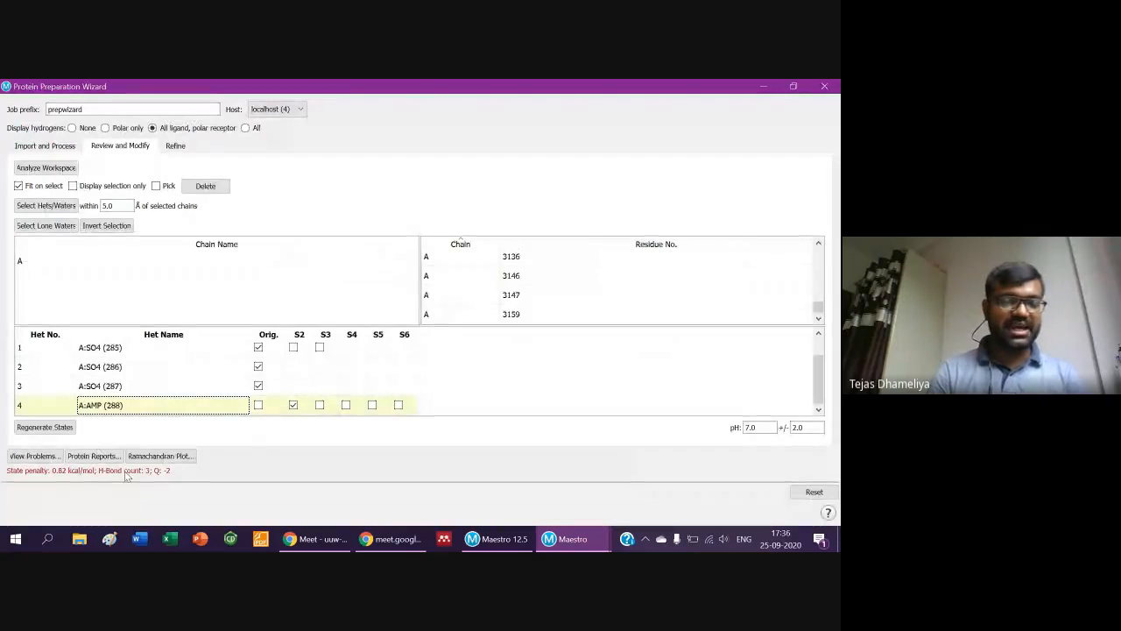
pyautogui.click(260, 408)
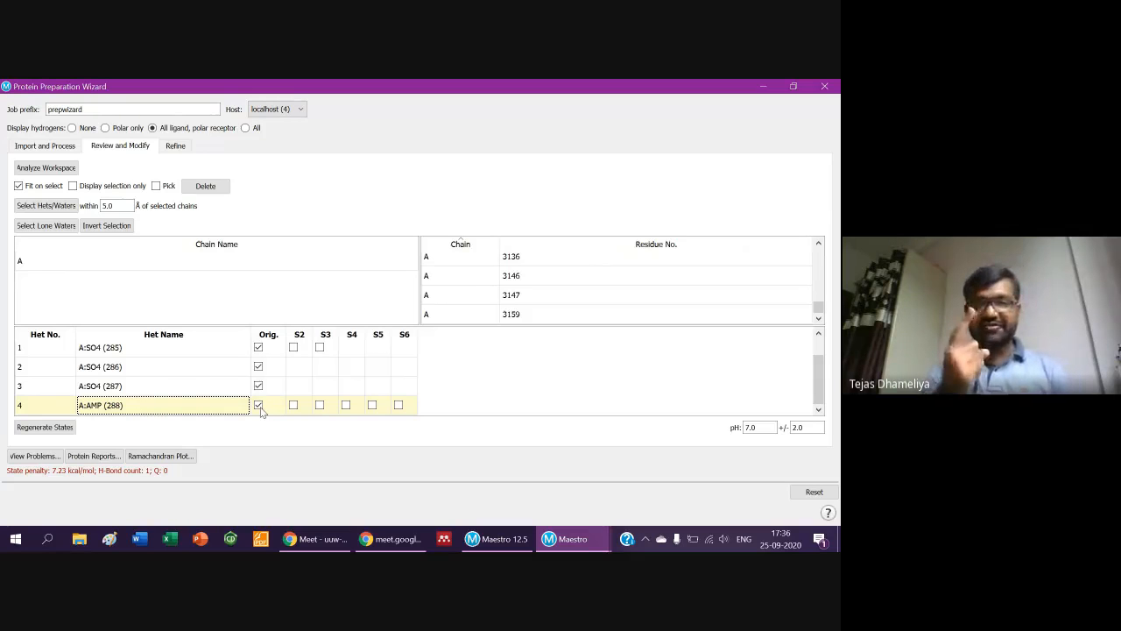
pyautogui.click(293, 406)
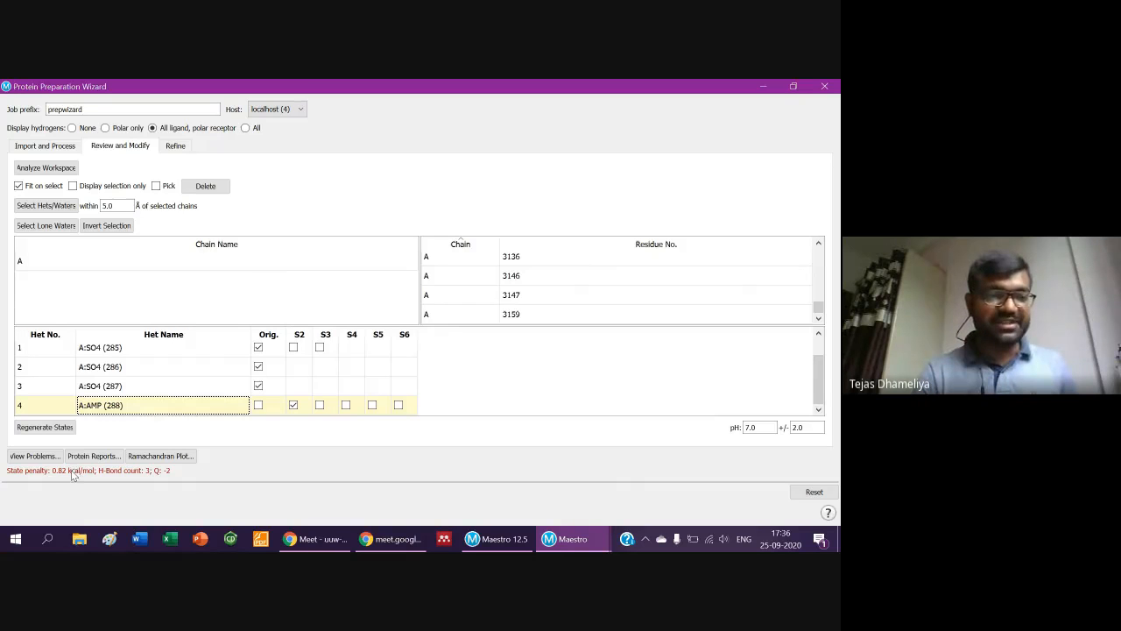
# Switch A:AMP (288) through states S3, S4, S5 and S6 to compare penalty, hydrogen bonds and charge, and set it back to S2.
pyautogui.click(320, 404)
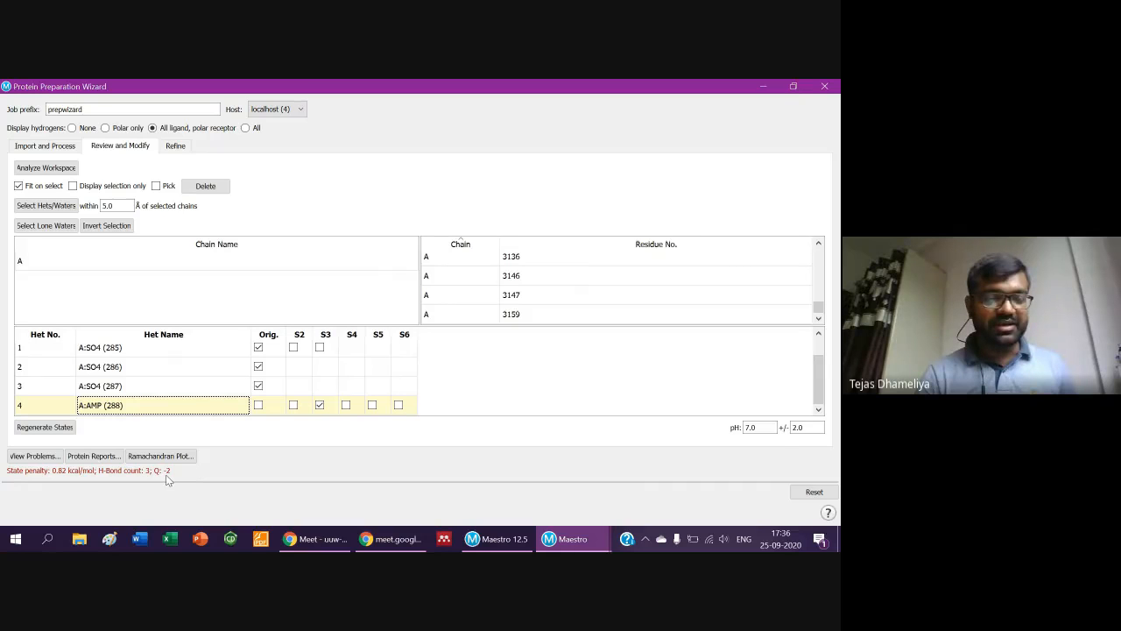
pyautogui.click(347, 405)
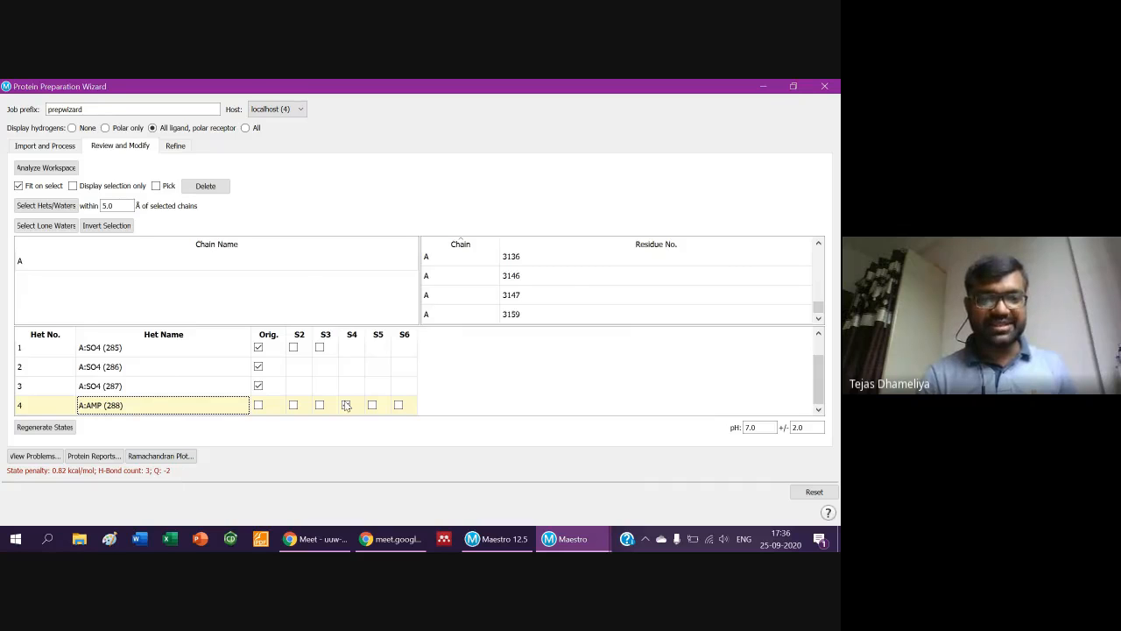
pyautogui.click(373, 406)
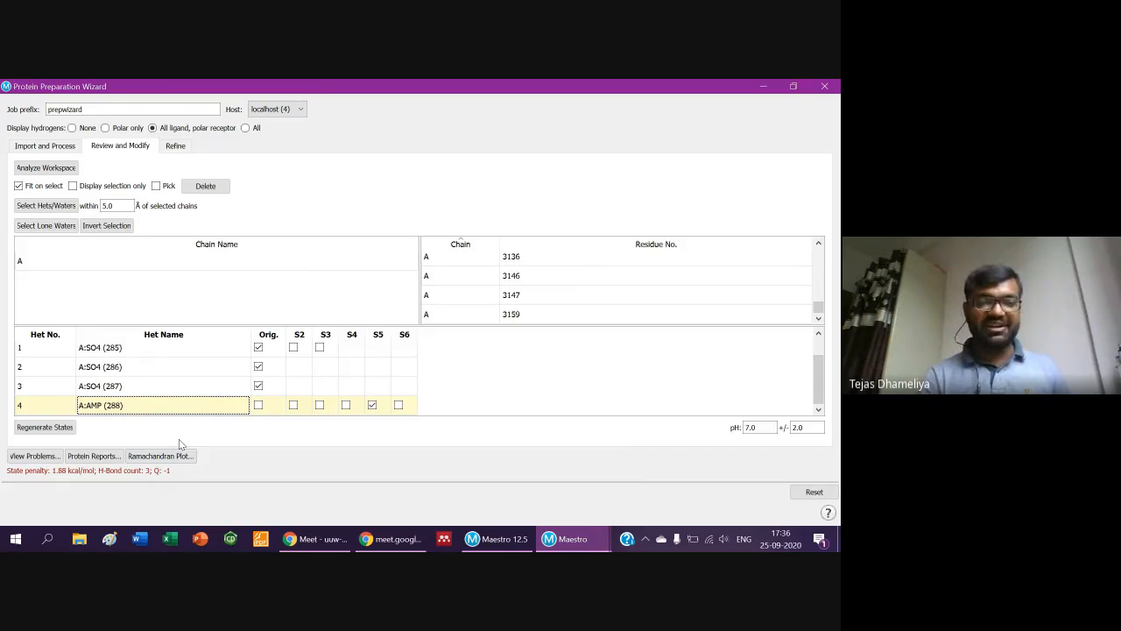
pyautogui.click(347, 408)
pyautogui.click(373, 409)
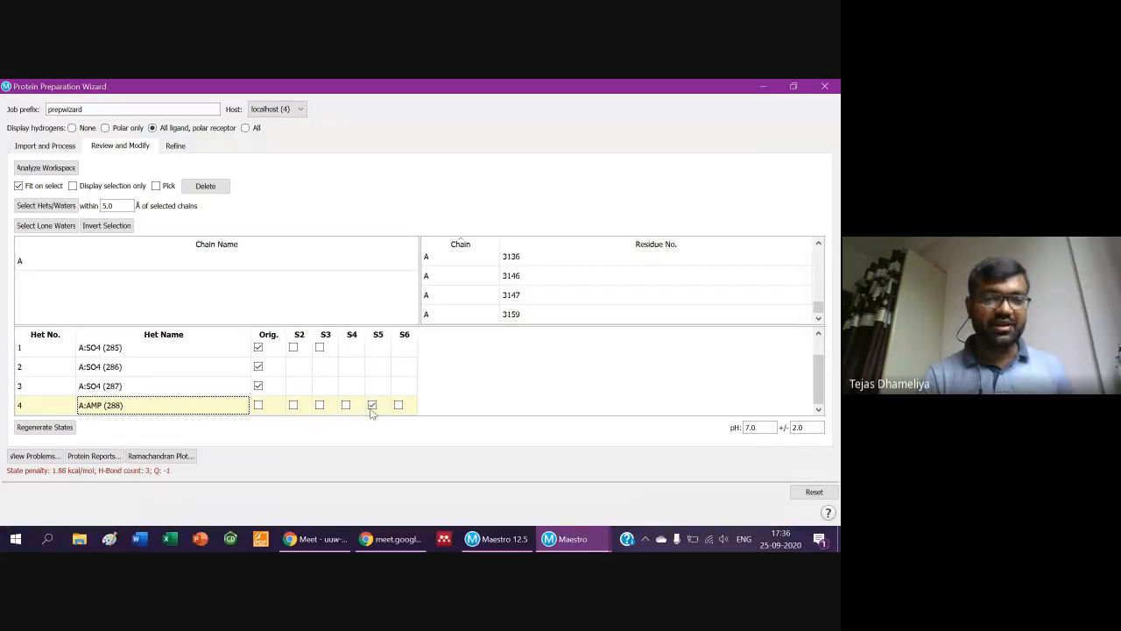
pyautogui.click(398, 408)
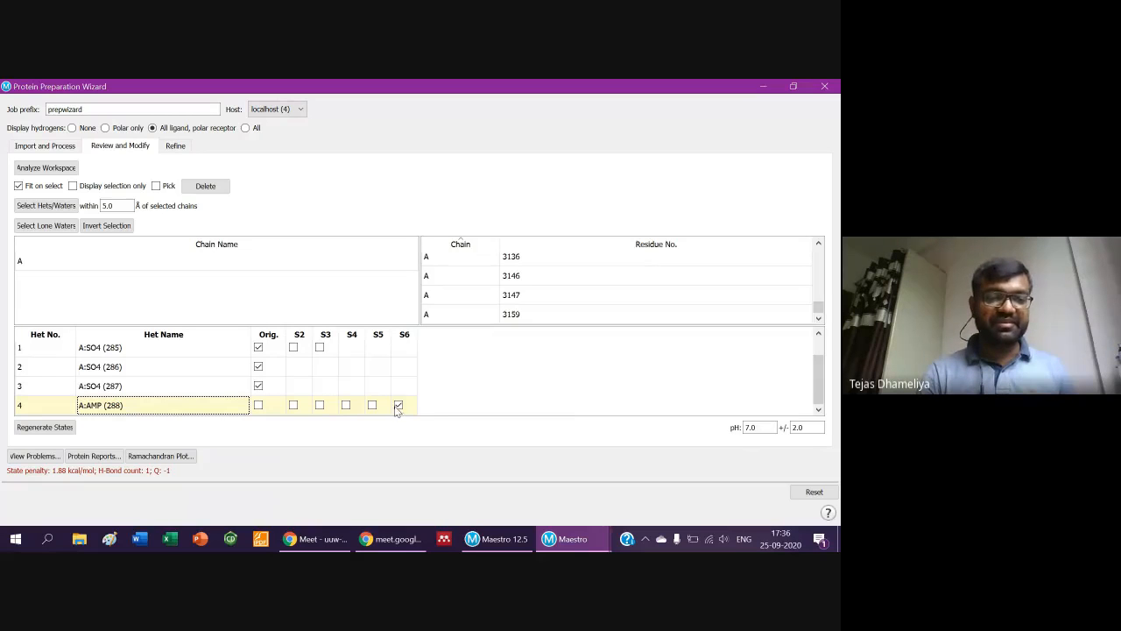
pyautogui.click(373, 405)
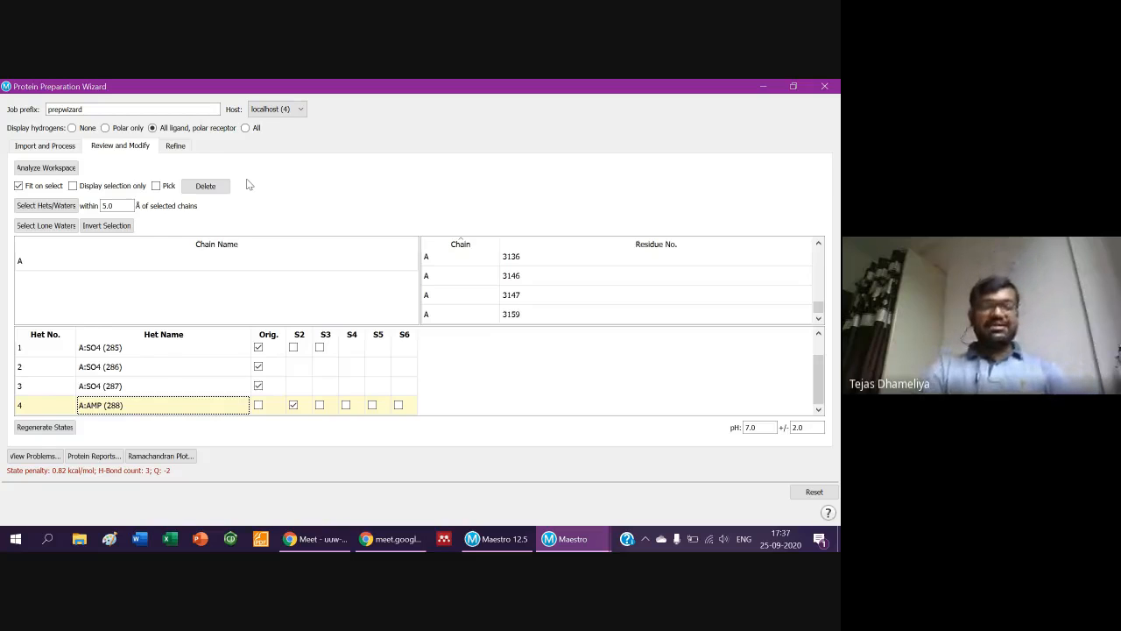
# Run the H-bond assignment optimization from the refinement settings, using PROPKA at pH 7.0 with water orientations sampled.
pyautogui.click(175, 147)
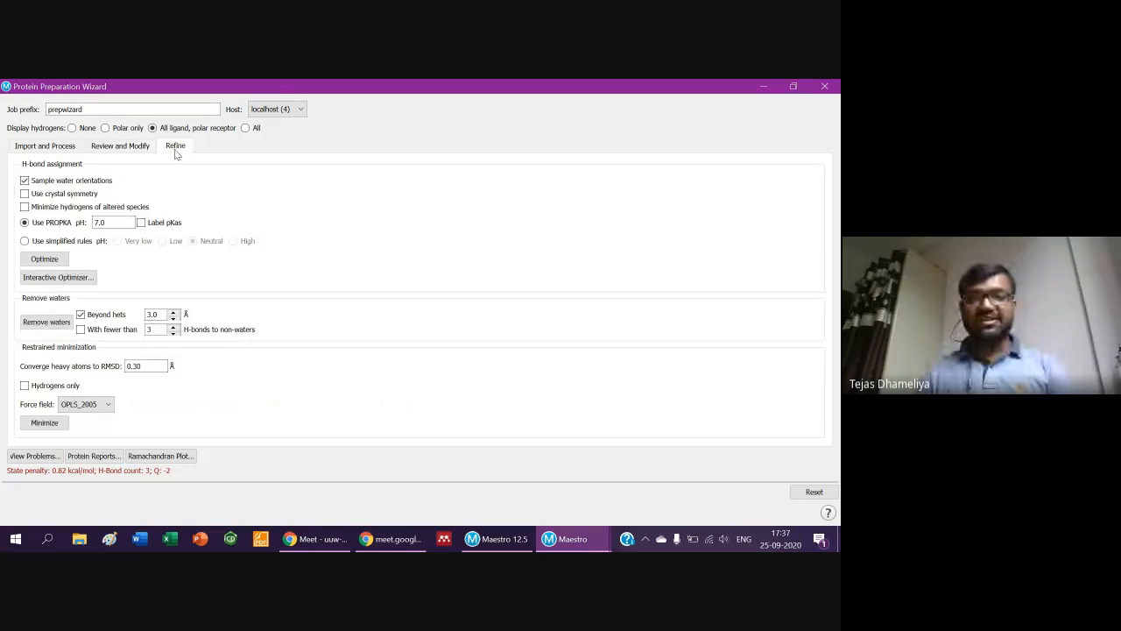
pyautogui.hotkey('alt', 'Tab')
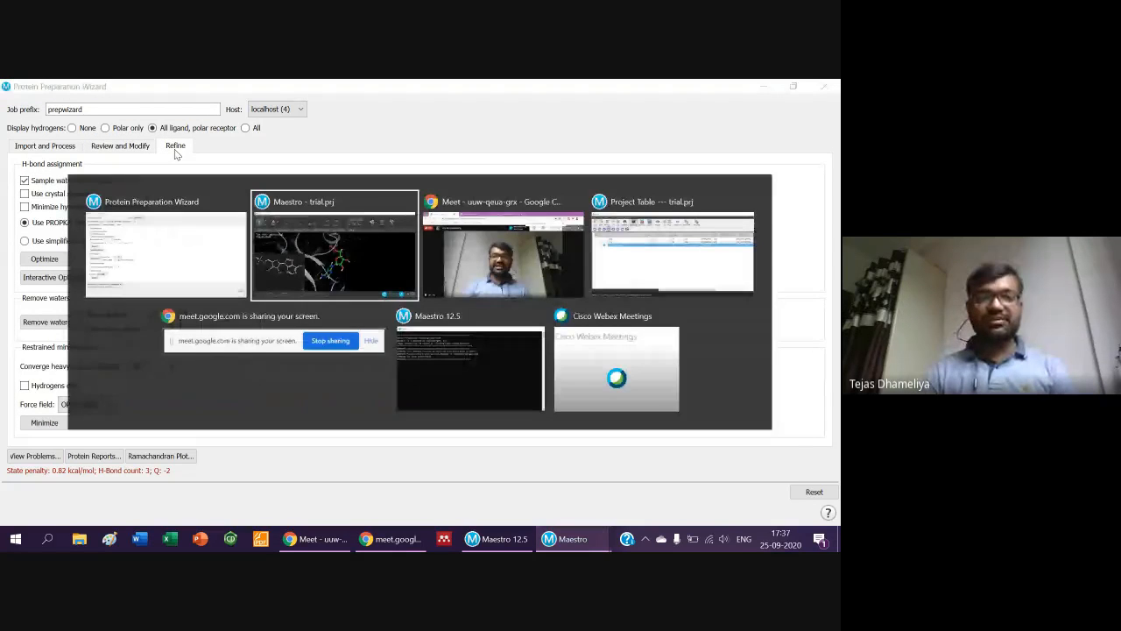
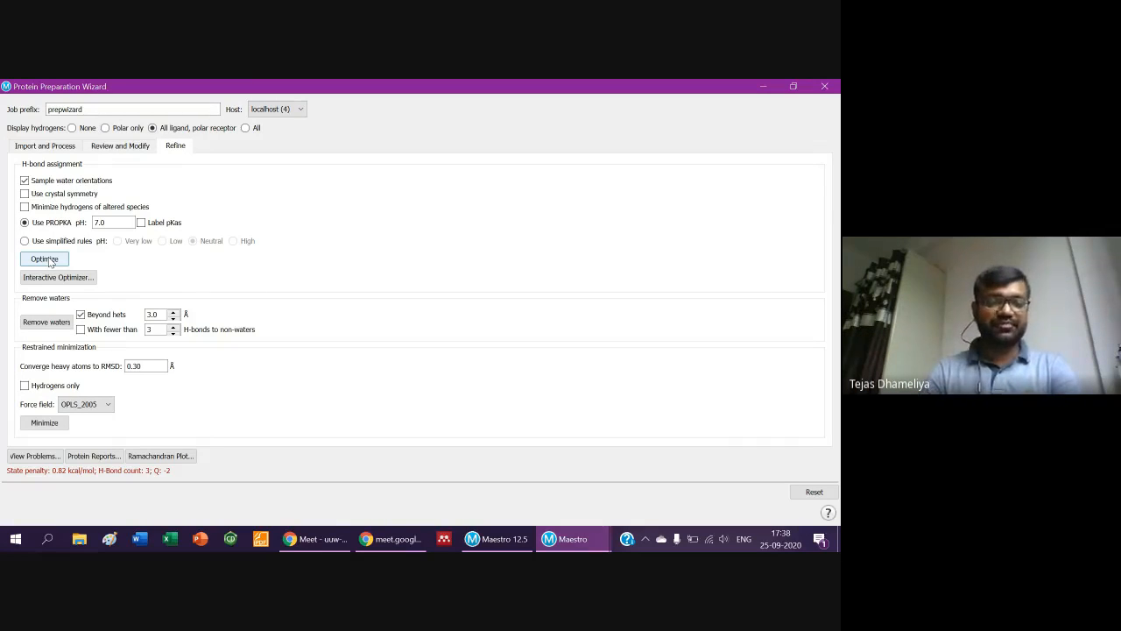
pyautogui.click(48, 259)
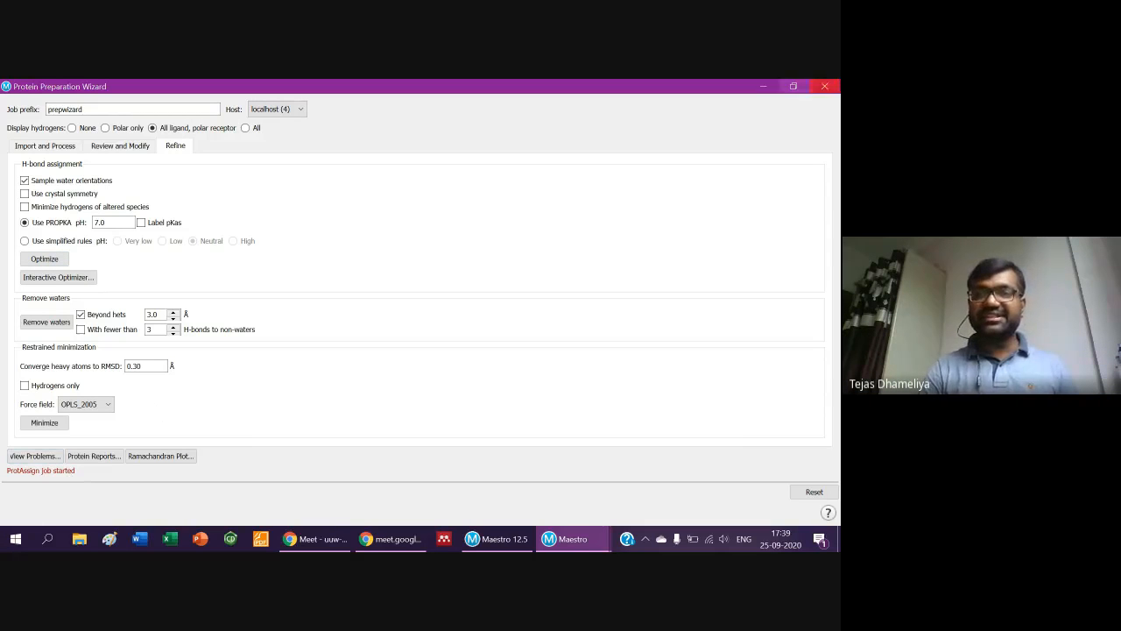
# Monitor the running prepwizard-protassign_1 job, showing active jobs only, and examine its details and job directory.
pyautogui.click(761, 86)
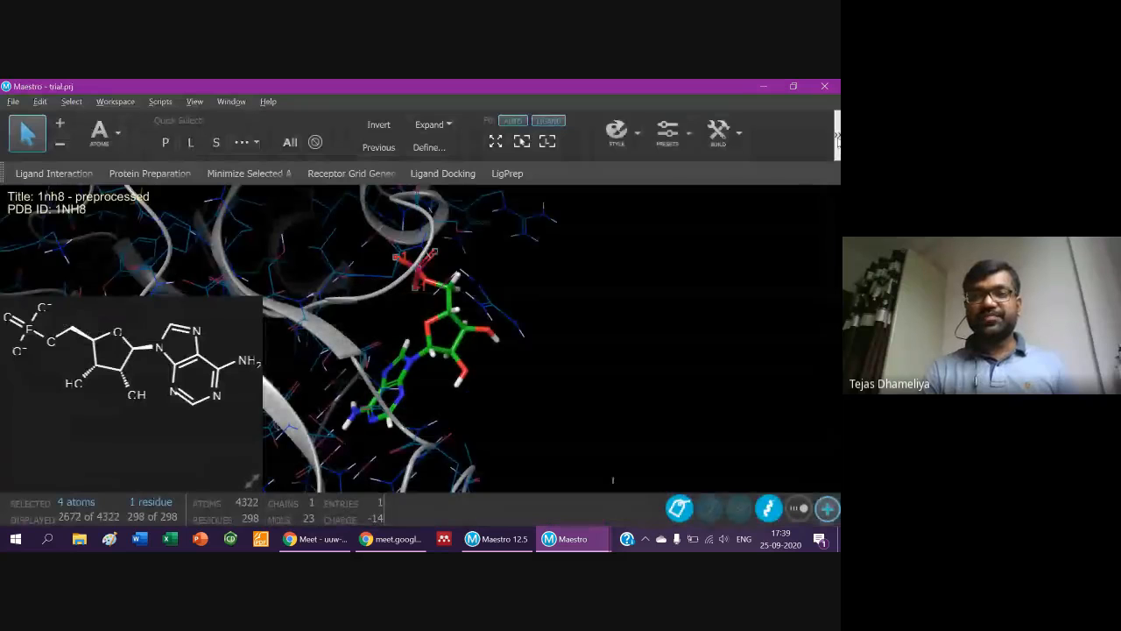
pyautogui.click(745, 184)
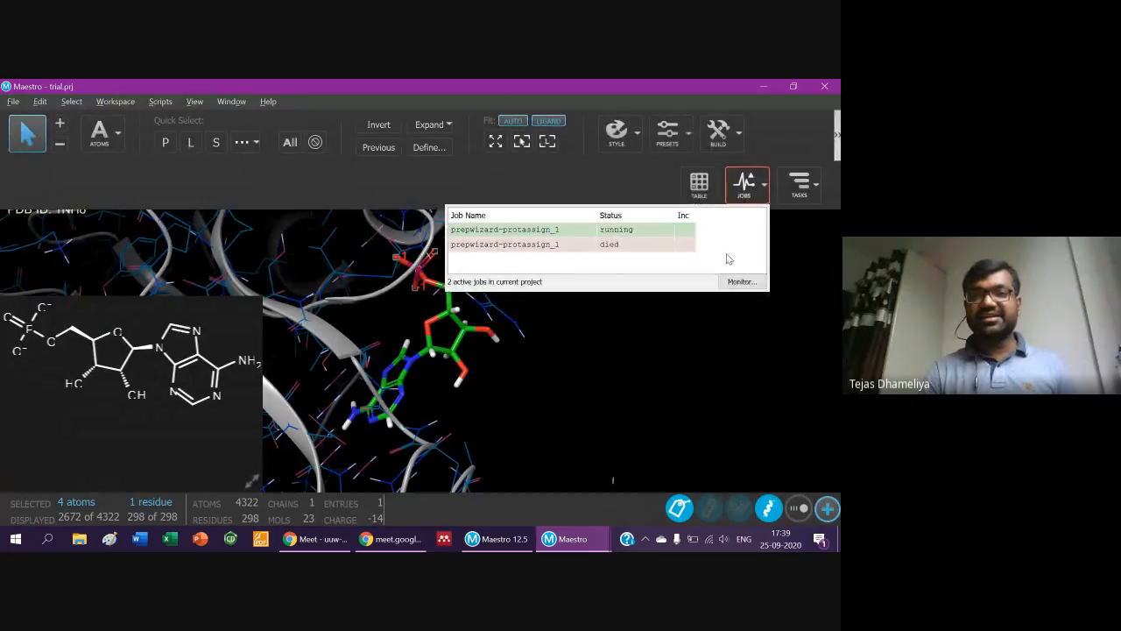
pyautogui.click(742, 282)
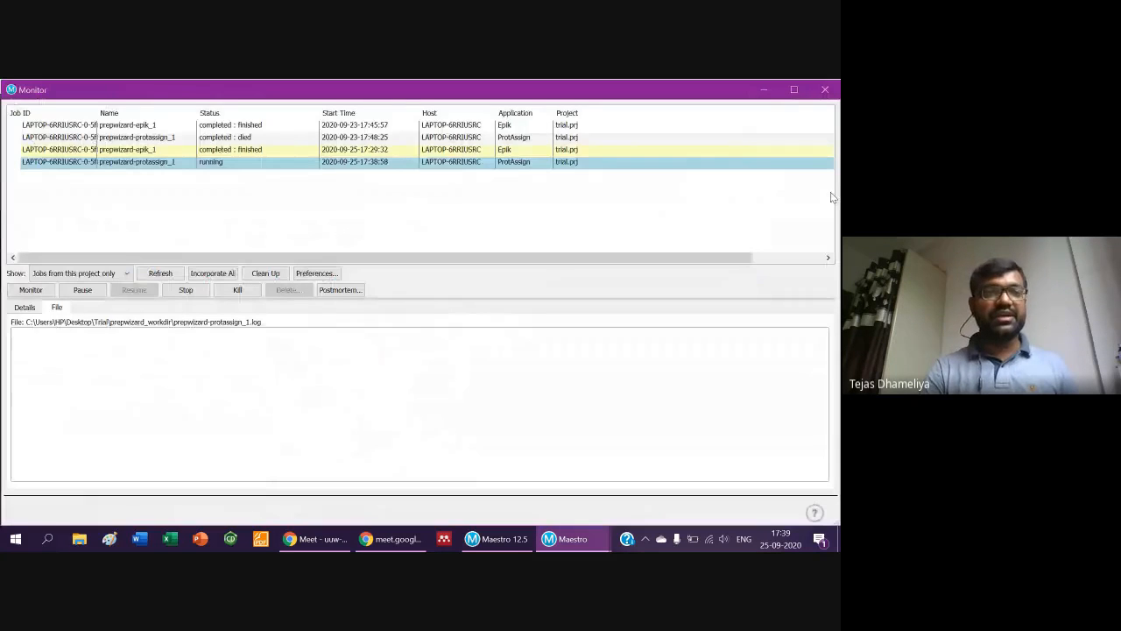
pyautogui.click(97, 273)
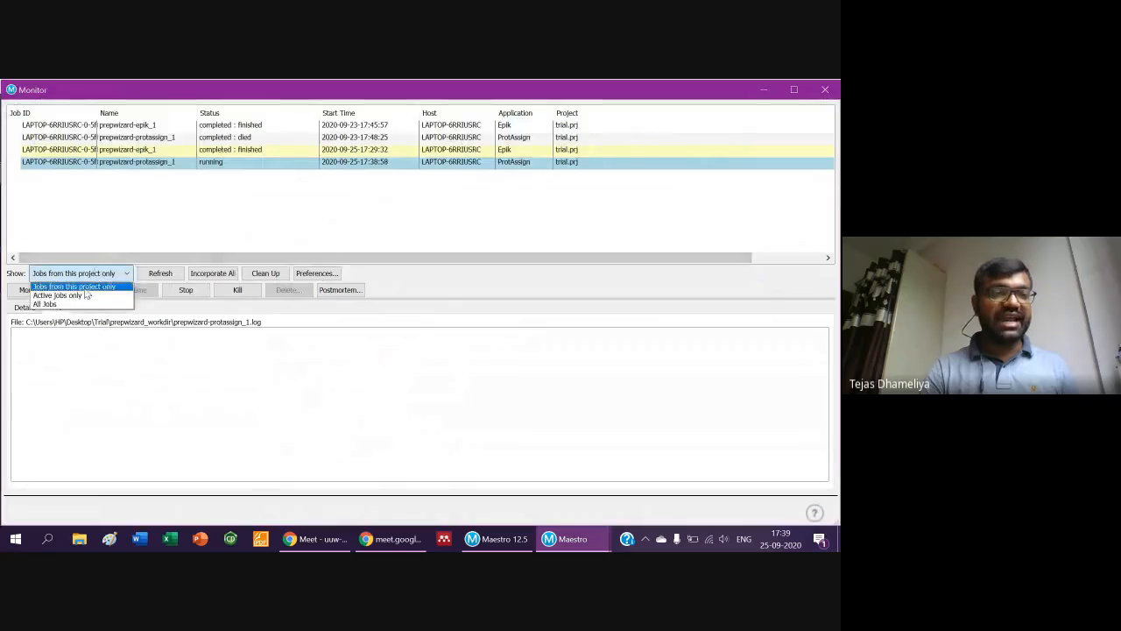
pyautogui.click(56, 289)
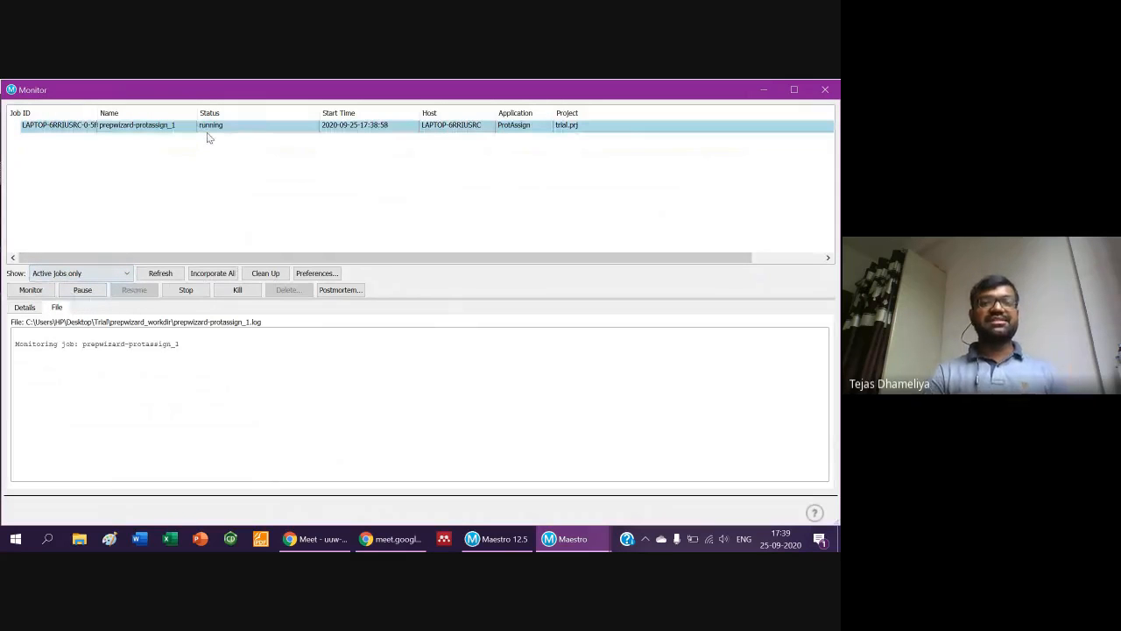
pyautogui.click(25, 309)
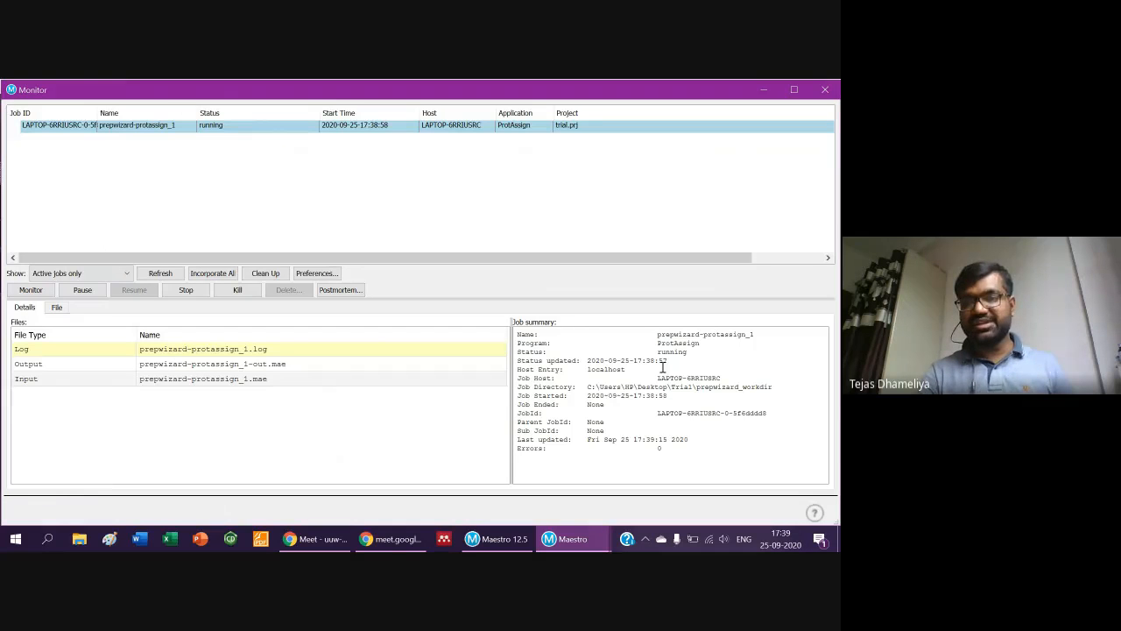
pyautogui.moveTo(588, 387); pyautogui.dragTo(775, 388)
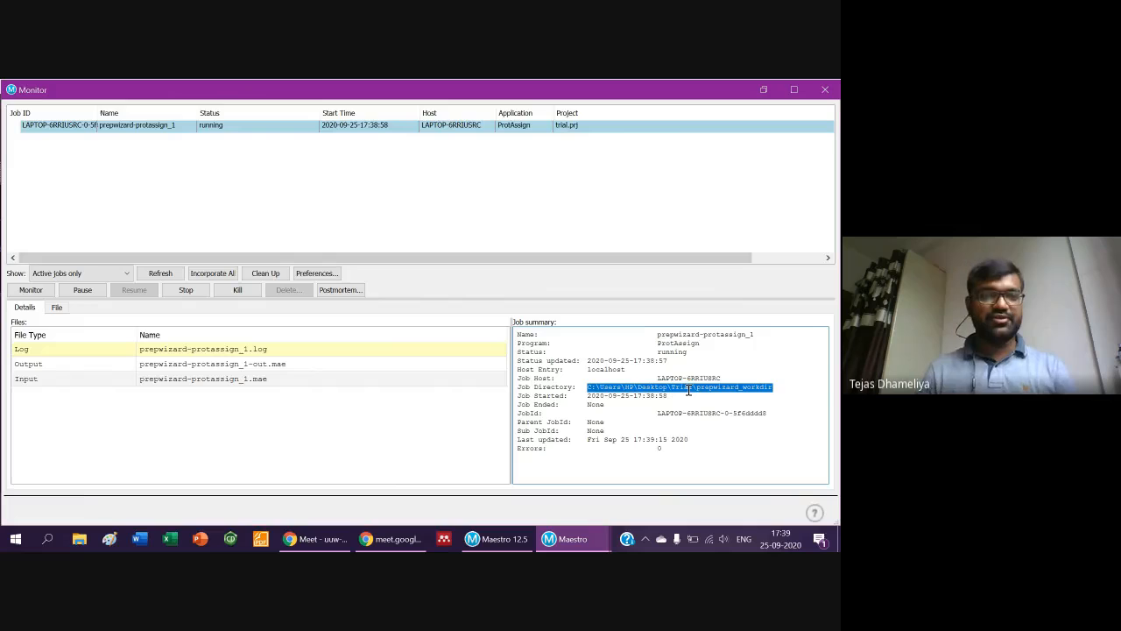
# View the contents of the Trial folder on the desktop, and return to the Protein Preparation Wizard.
pyautogui.press('super+d')
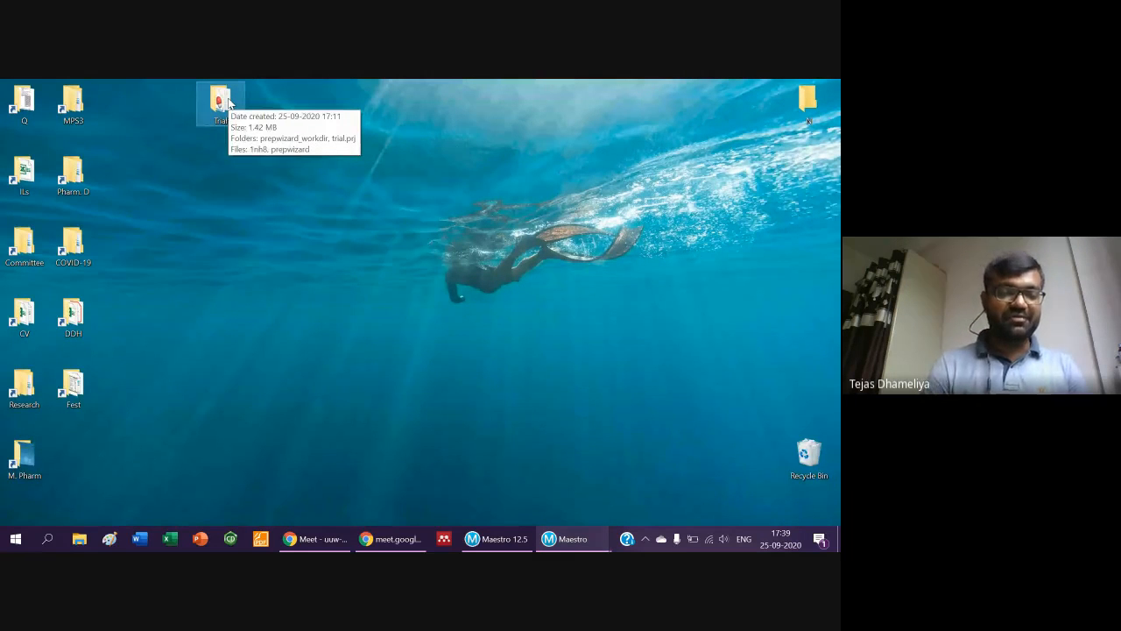
pyautogui.doubleClick(227, 103)
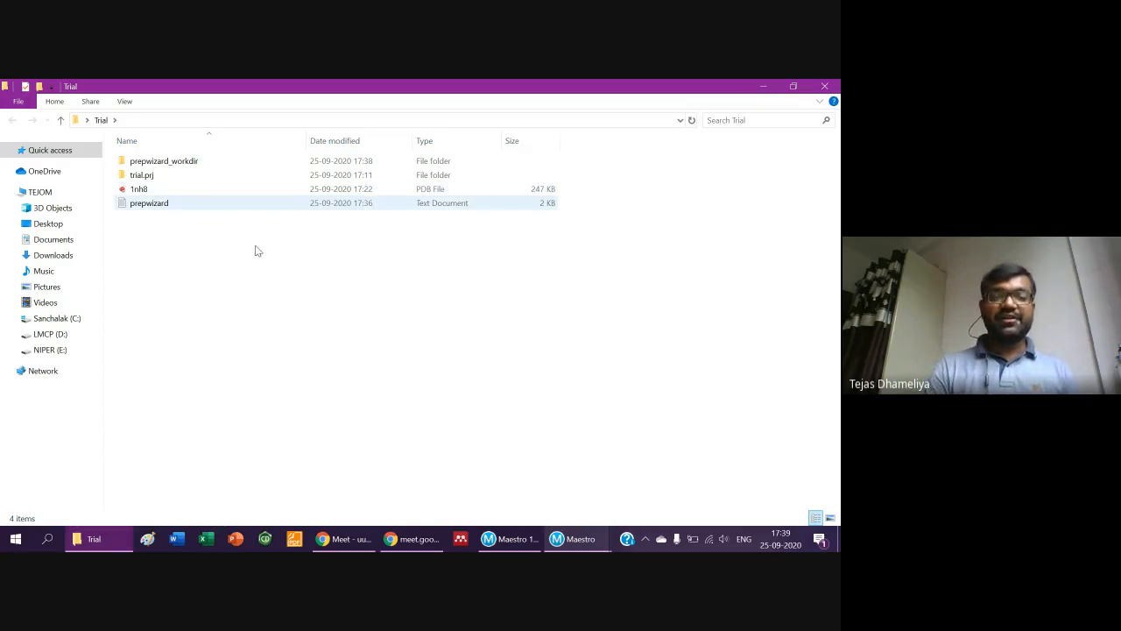
pyautogui.click(578, 539)
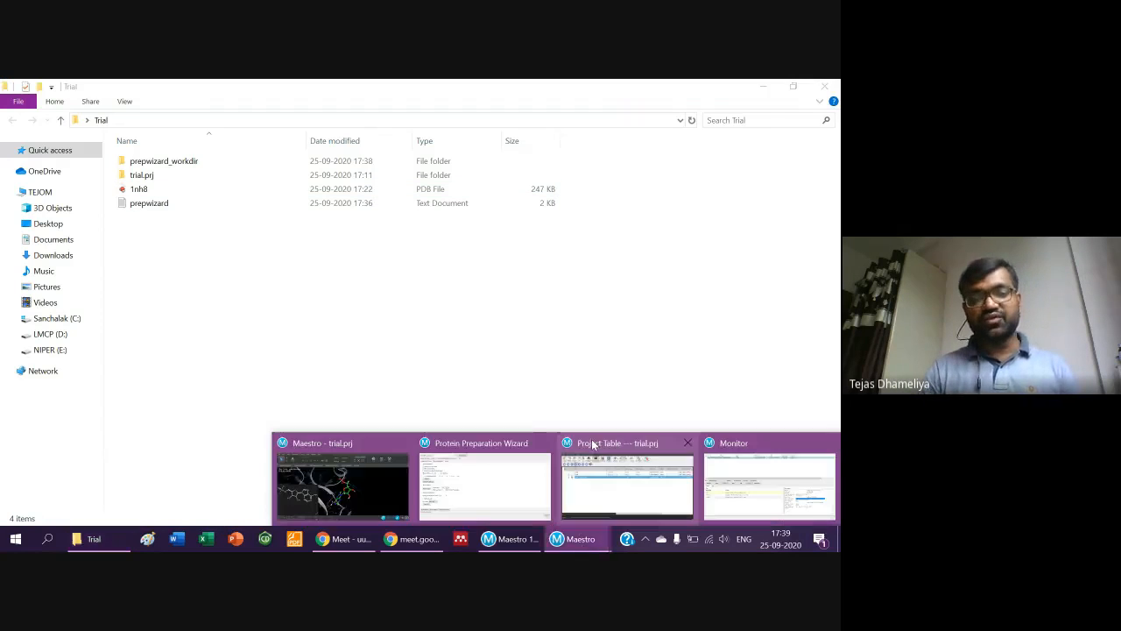
pyautogui.click(456, 468)
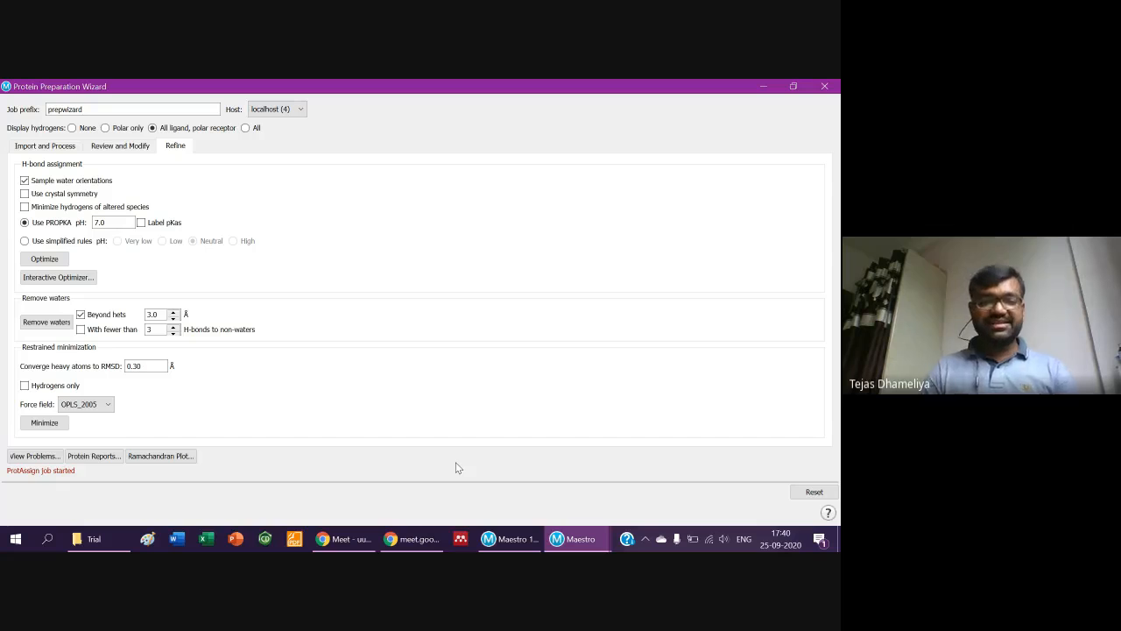
# Check the ProtAssign job's status in the Monitor, and view the H-bond-optimized structure in the workspace and project table.
pyautogui.hotkey('alt', 'Tab')
pyautogui.click(596, 544)
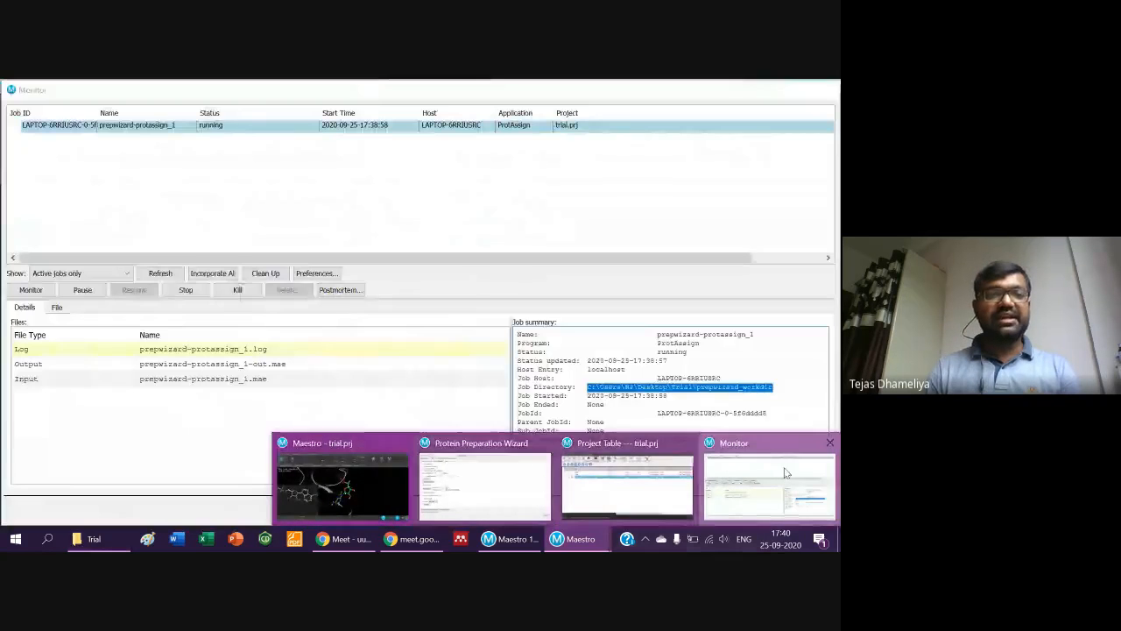
pyautogui.click(785, 473)
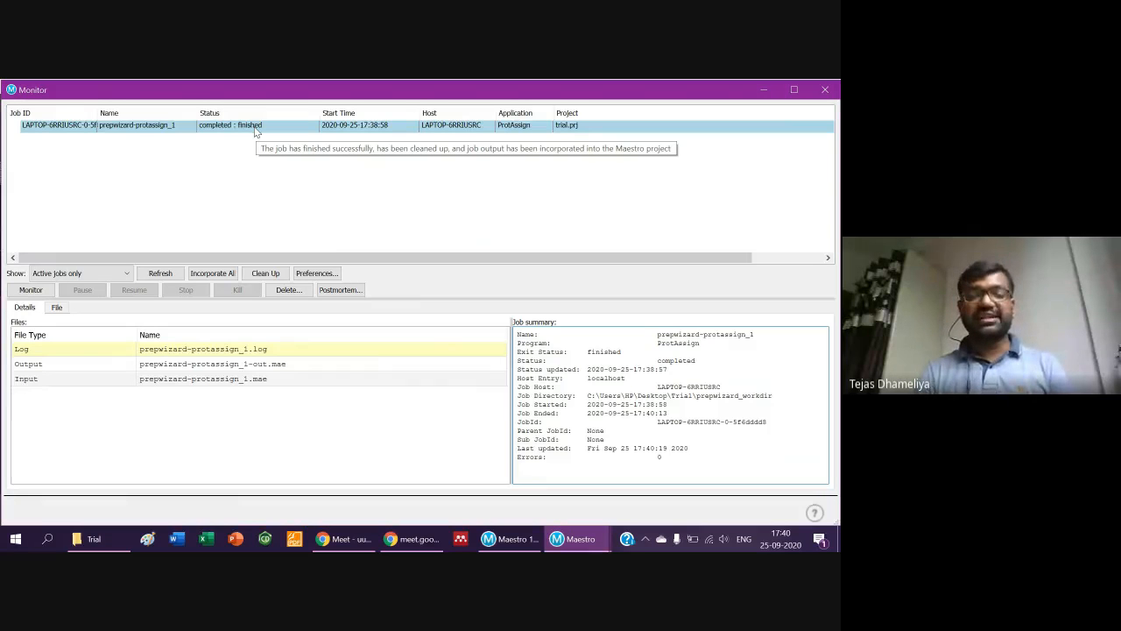
pyautogui.hotkey('alt', 'Tab')
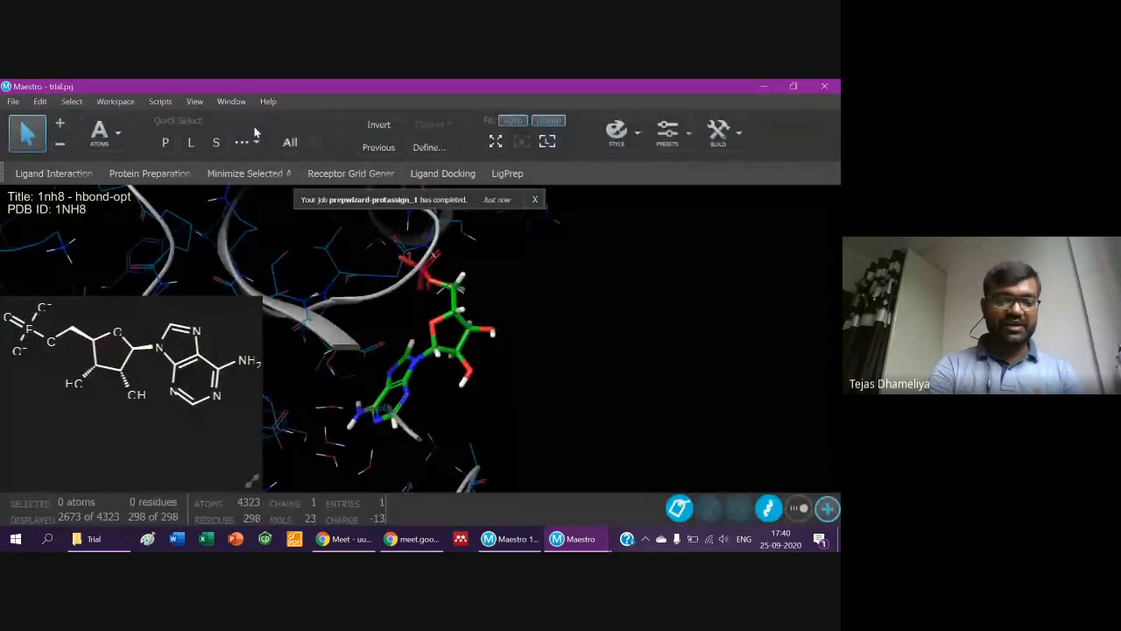
pyautogui.hotkey('ctrl', 't')
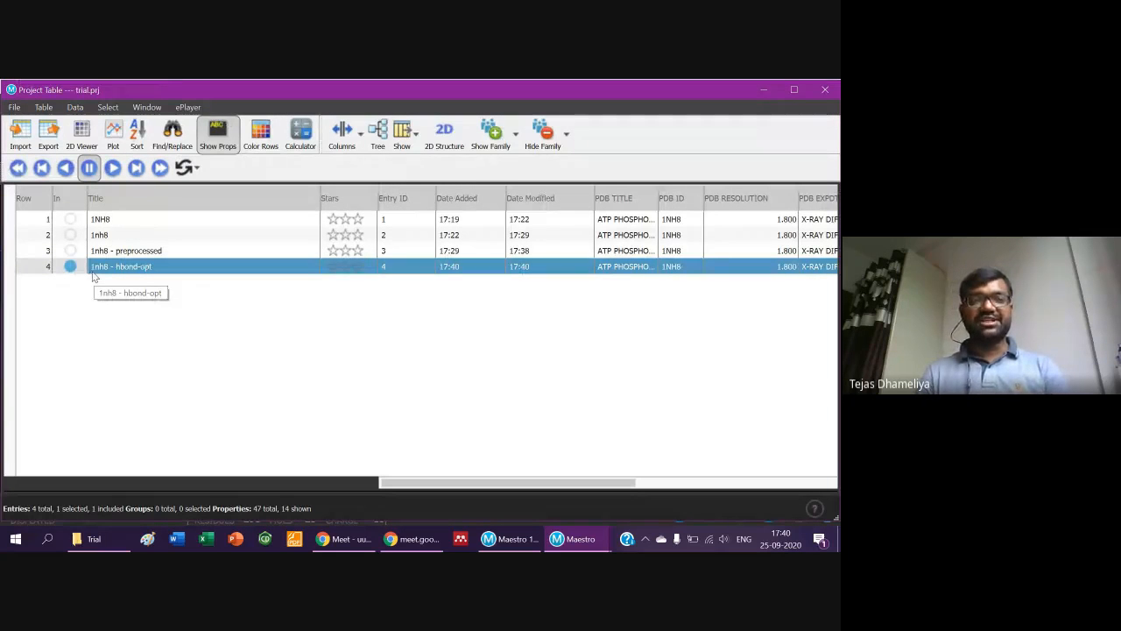
# Return to the Protein Preparation Wizard, view the Interactive H-bond Optimizer options, and close them without analyzing the network.
pyautogui.hotkey('alt', 'Tab')
pyautogui.hotkey('alt', 'Tab')
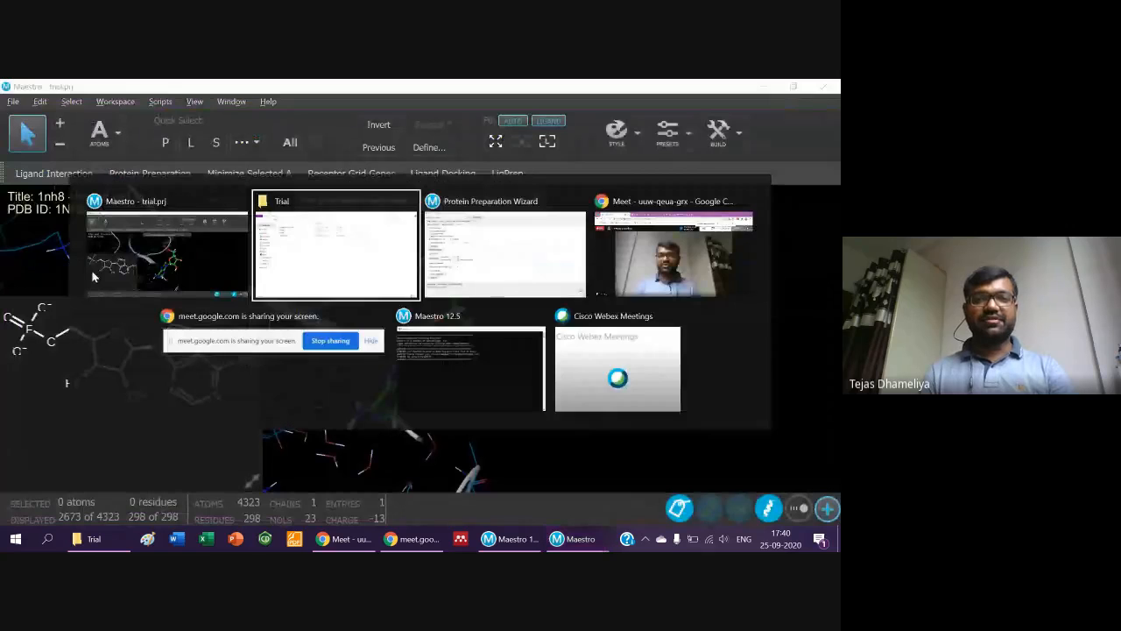
pyautogui.hotkey('alt', 'Tab')
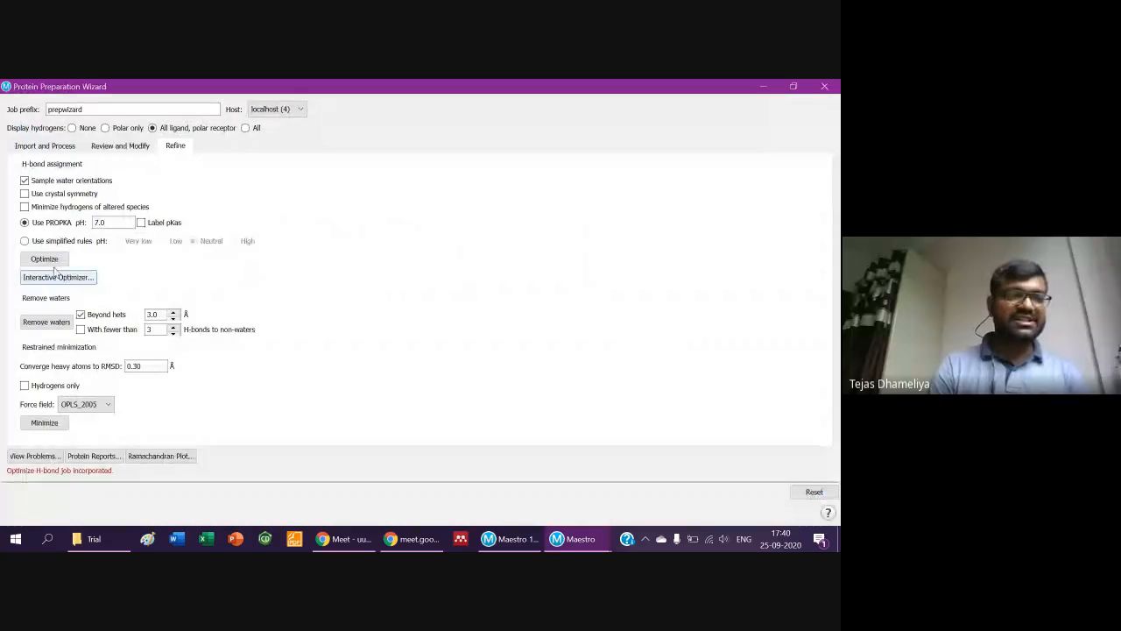
pyautogui.click(62, 279)
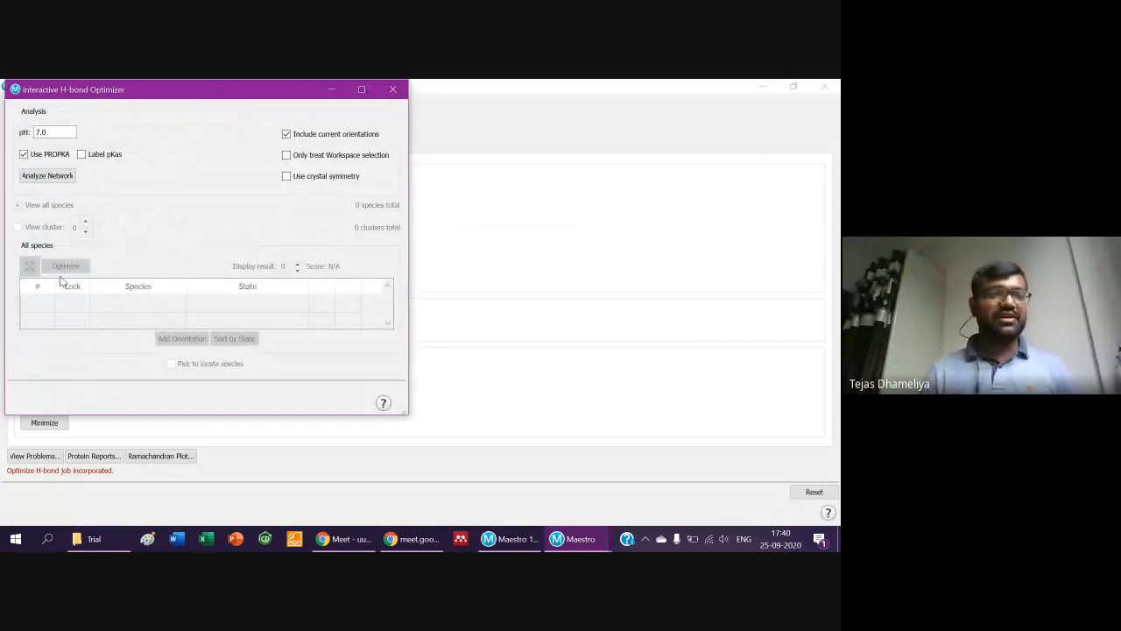
pyautogui.click(391, 90)
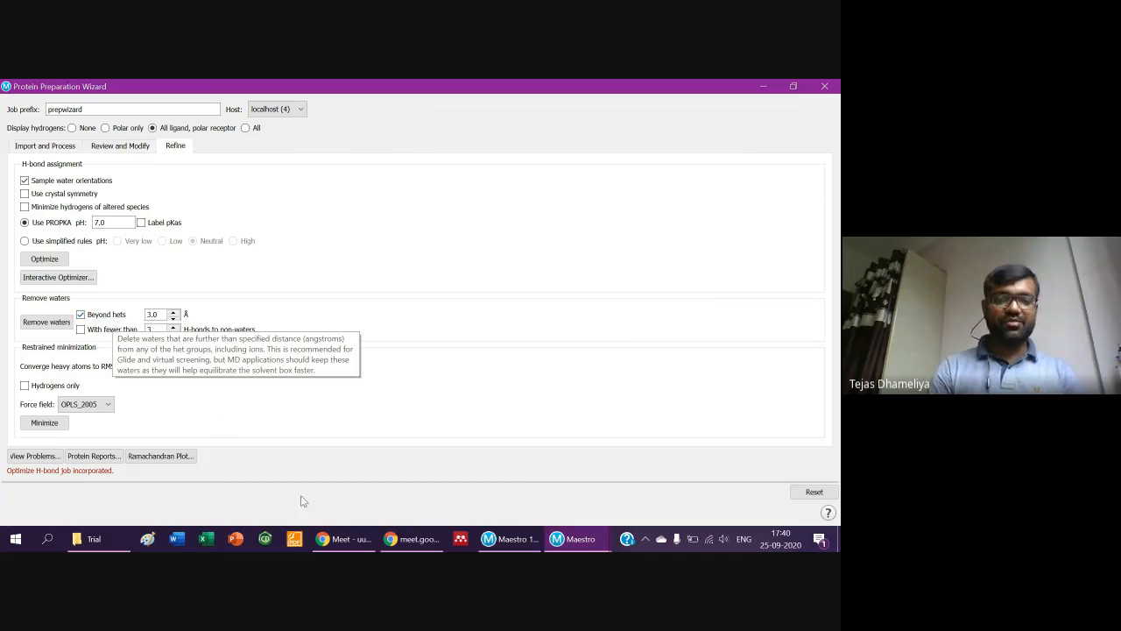
# Switch to the RCSB PDB page for 1NH8 in Chrome and view the enlarged chain A image under Macromolecules.
pyautogui.moveTo(340, 534)
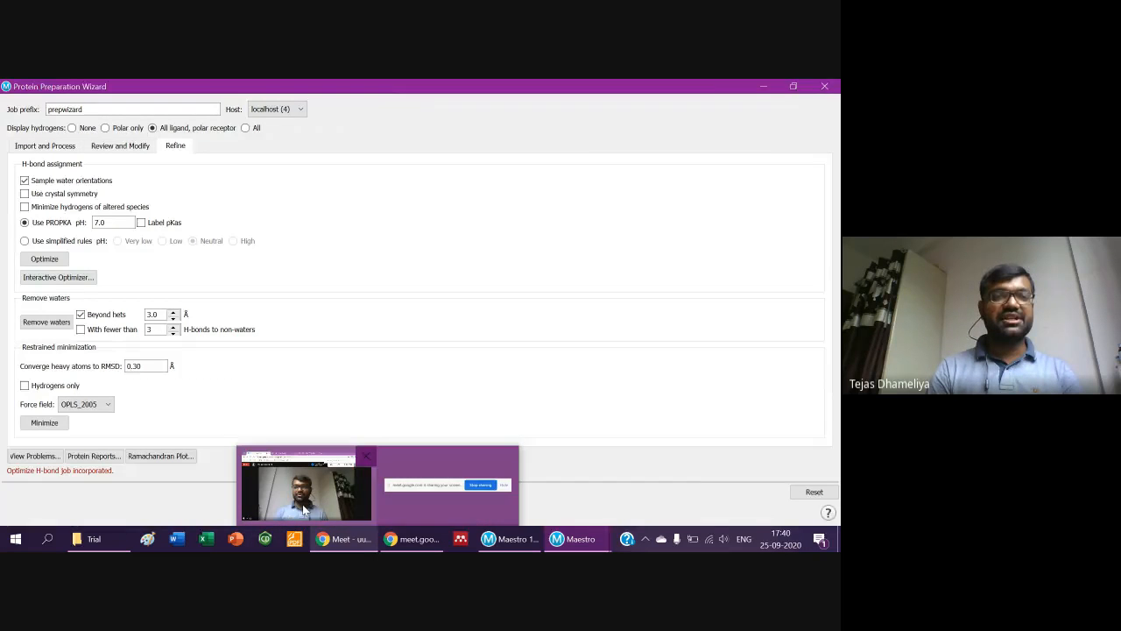
pyautogui.click(304, 510)
pyautogui.click(400, 86)
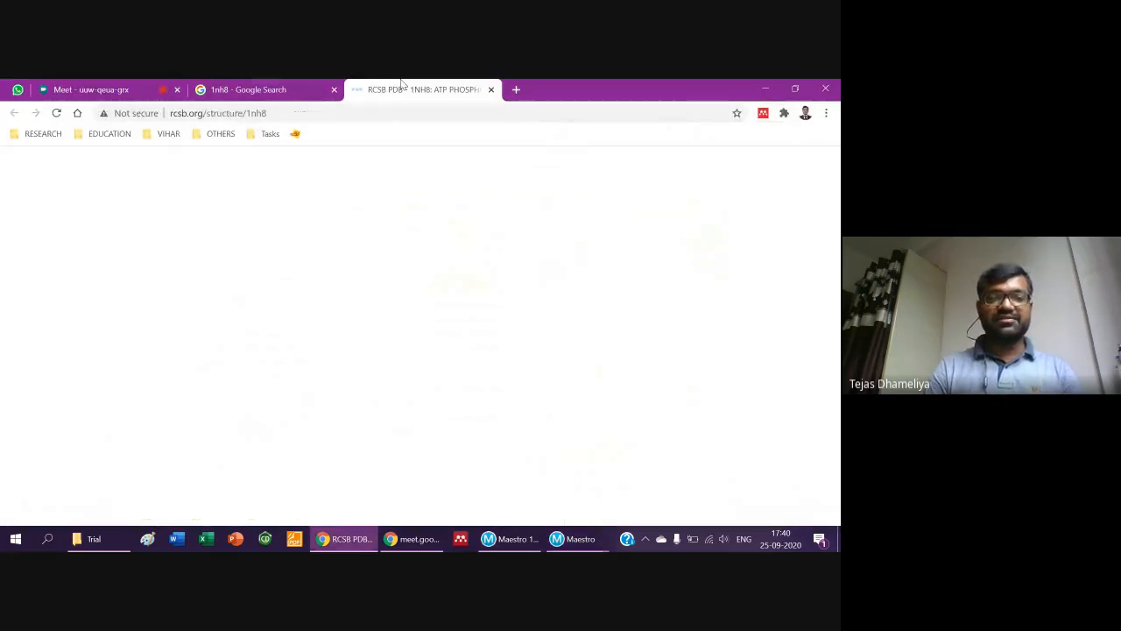
pyautogui.scroll(-5, 536, 405)
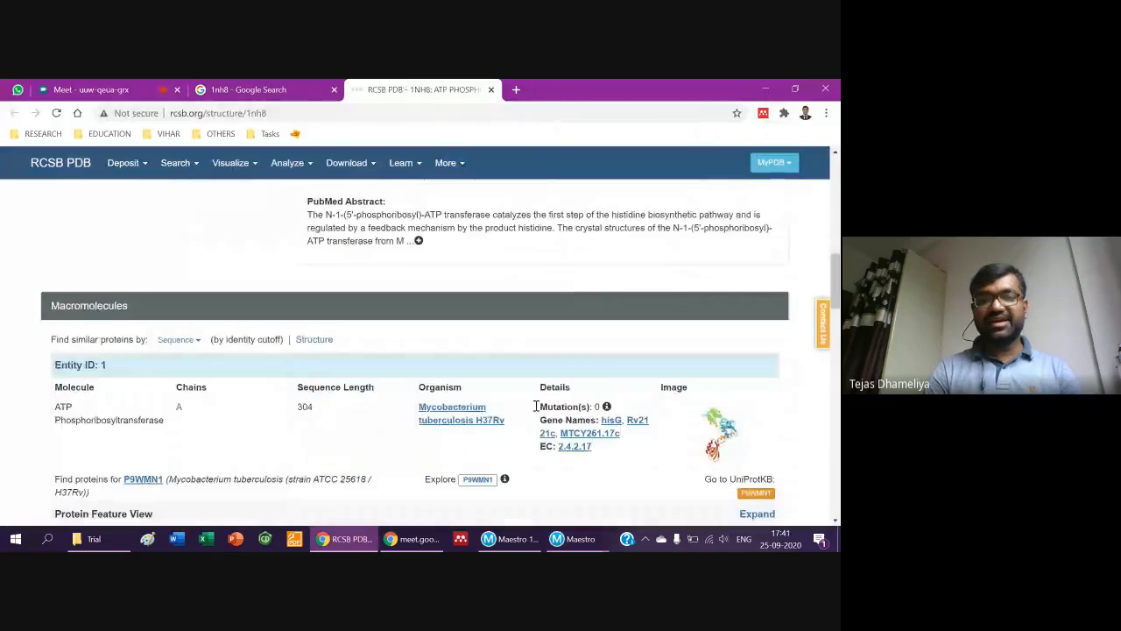
pyautogui.click(703, 434)
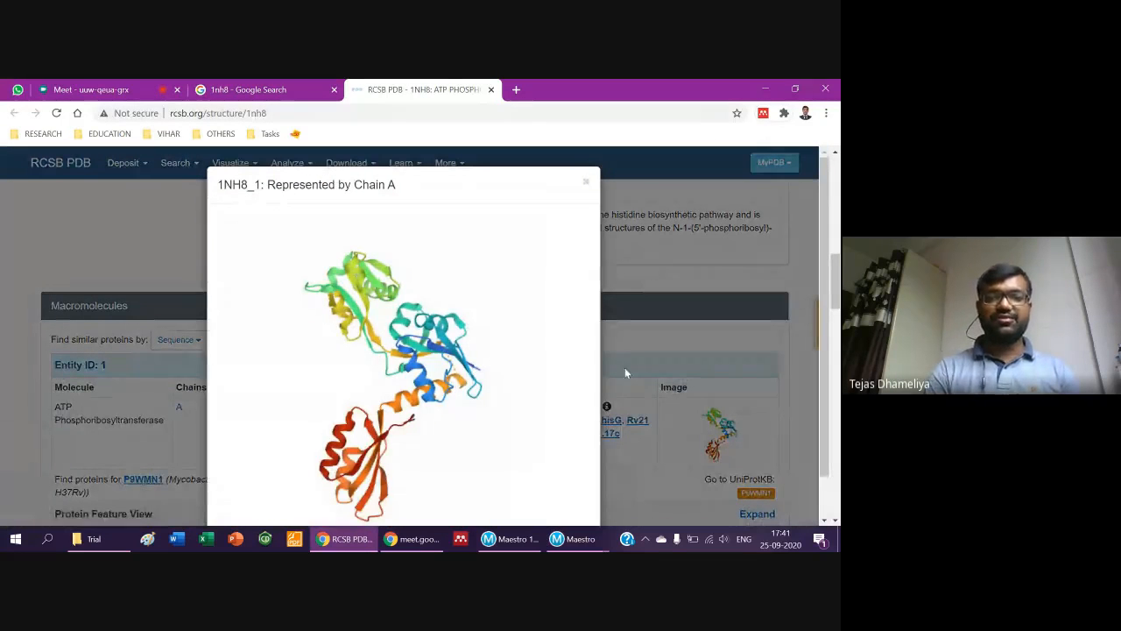
pyautogui.click(585, 182)
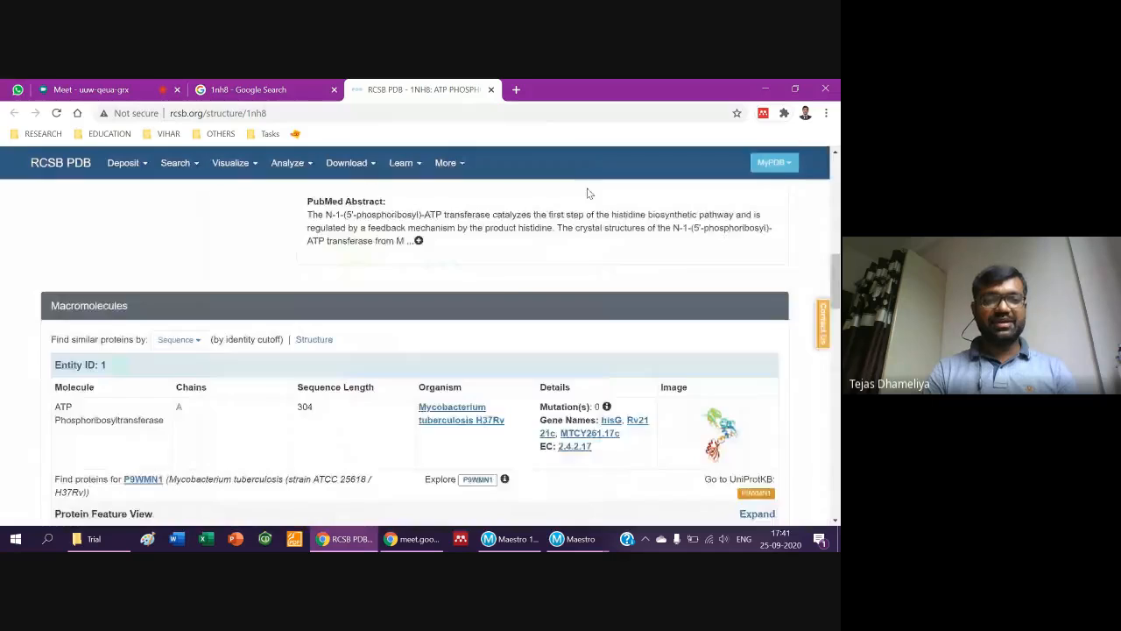
# View the AMP ligand's 2D diagram on the 1NH8 page and examine its ligand interactions in the 3D view.
pyautogui.scroll(-10, 587, 192)
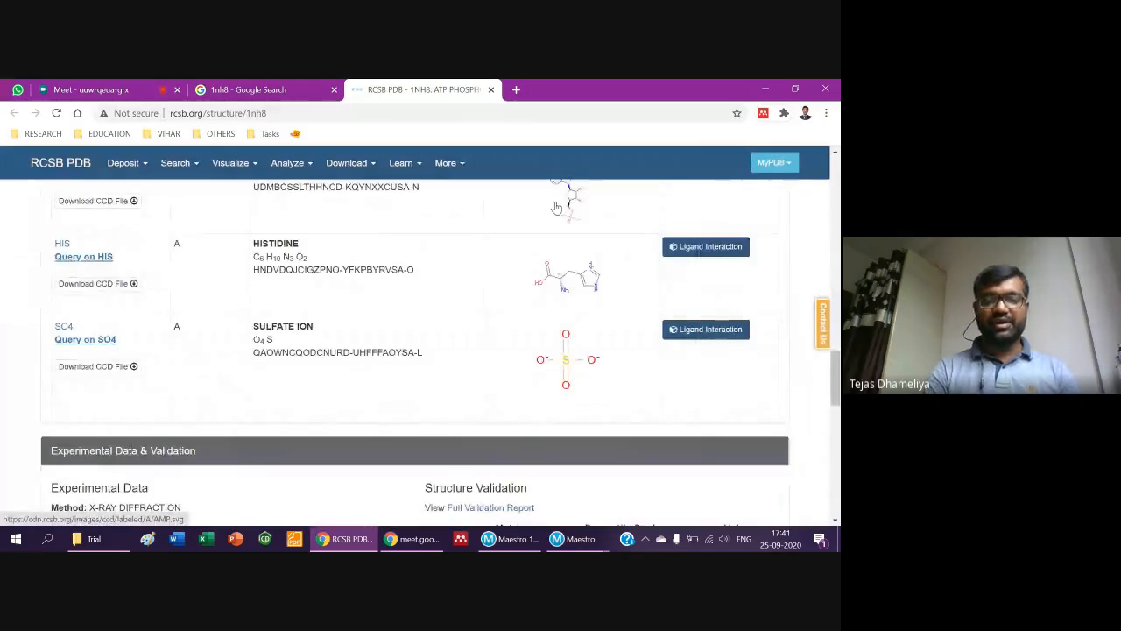
pyautogui.scroll(1, 555, 207)
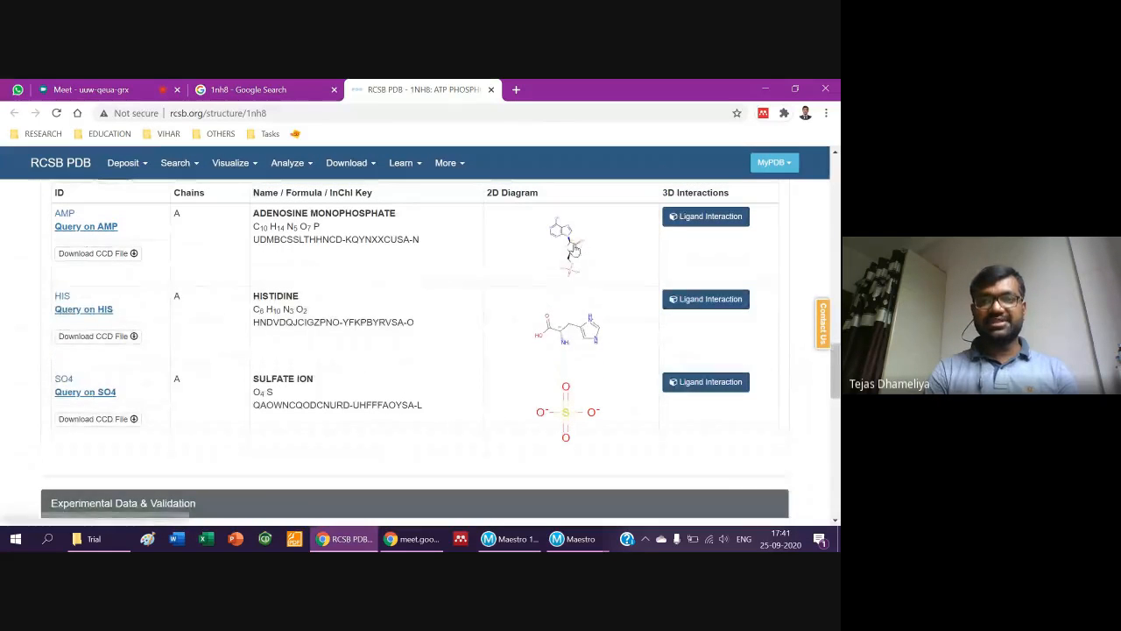
pyautogui.click(574, 250)
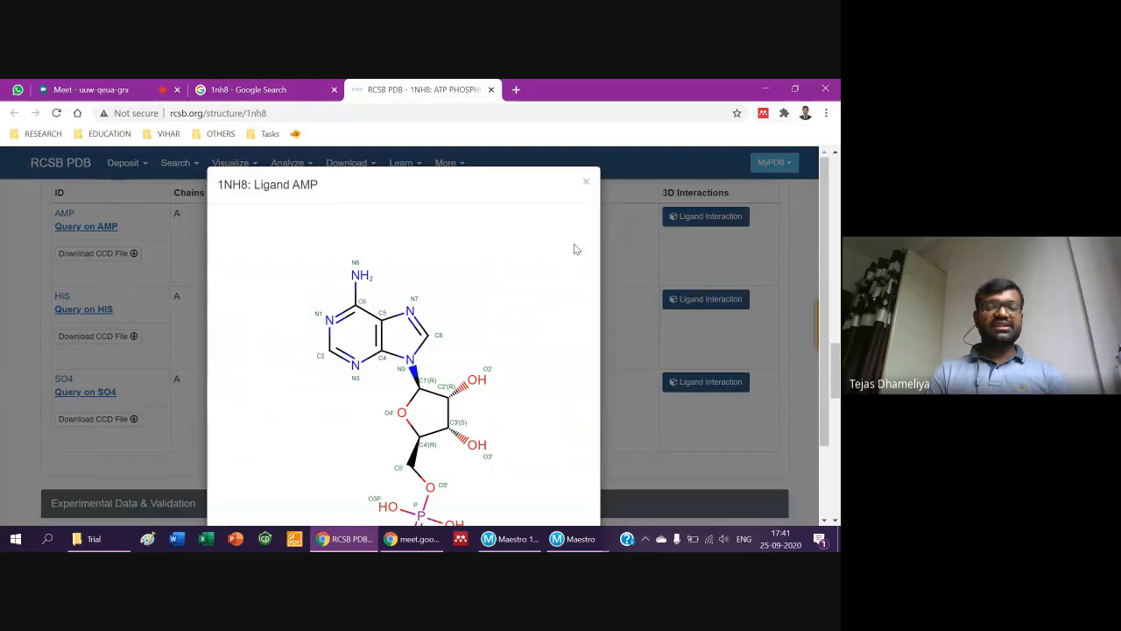
pyautogui.click(692, 221)
pyautogui.click(692, 228)
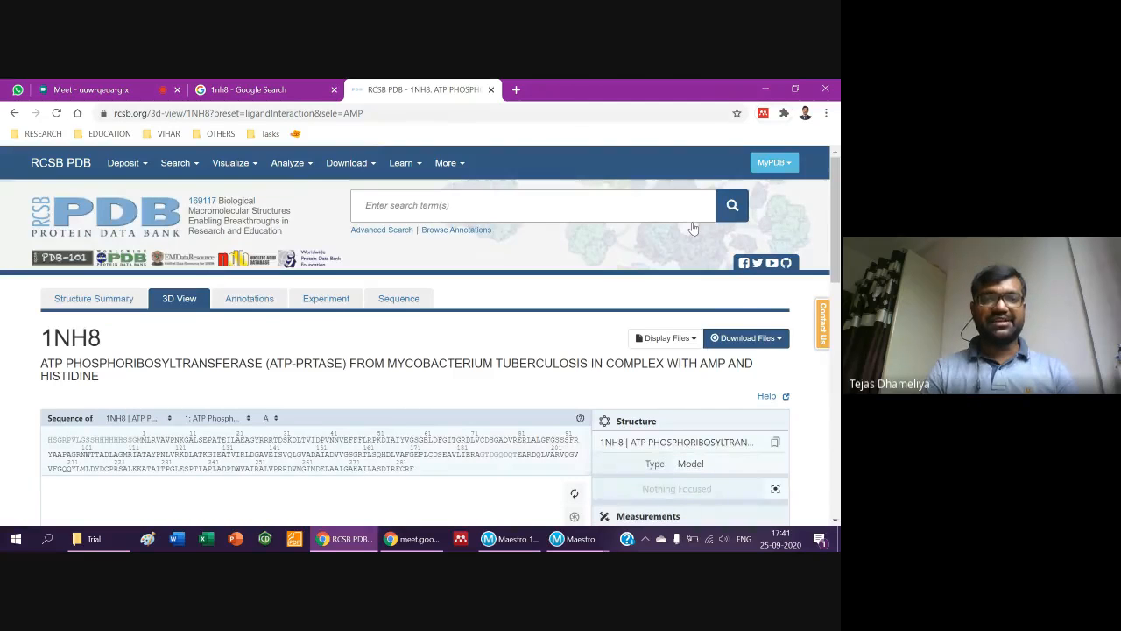
pyautogui.scroll(-5, 693, 228)
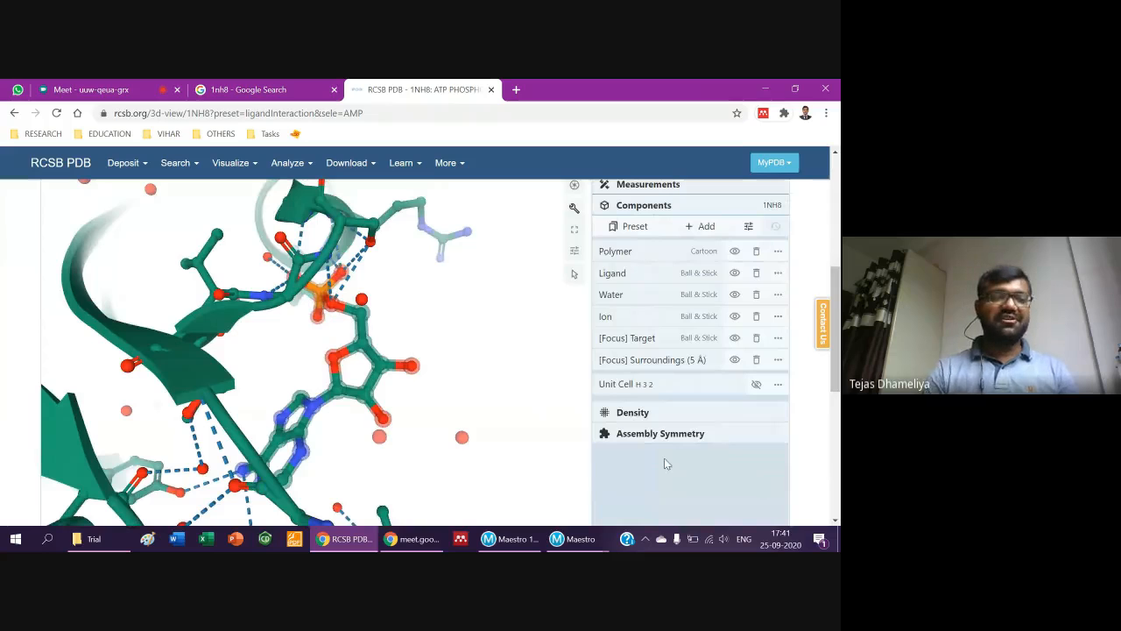
# Return to the Protein Preparation Wizard and remove waters beyond 3.0 Å from hets and those with fewer than 3 H-bonds to non-waters.
pyautogui.hotkey('alt', 'Tab')
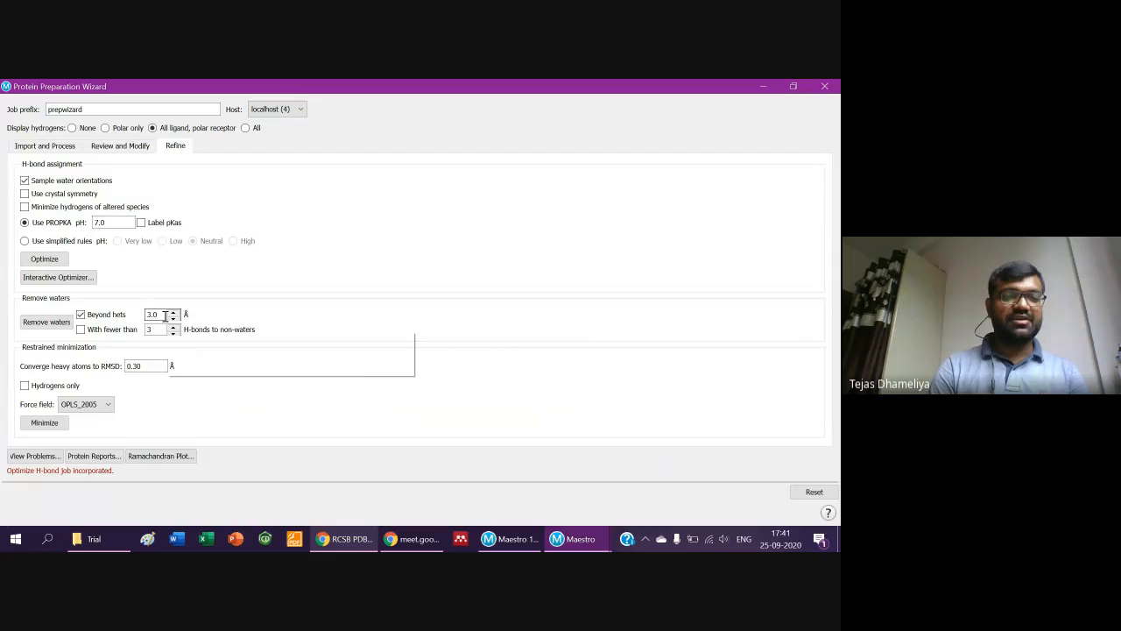
pyautogui.moveTo(171, 321)
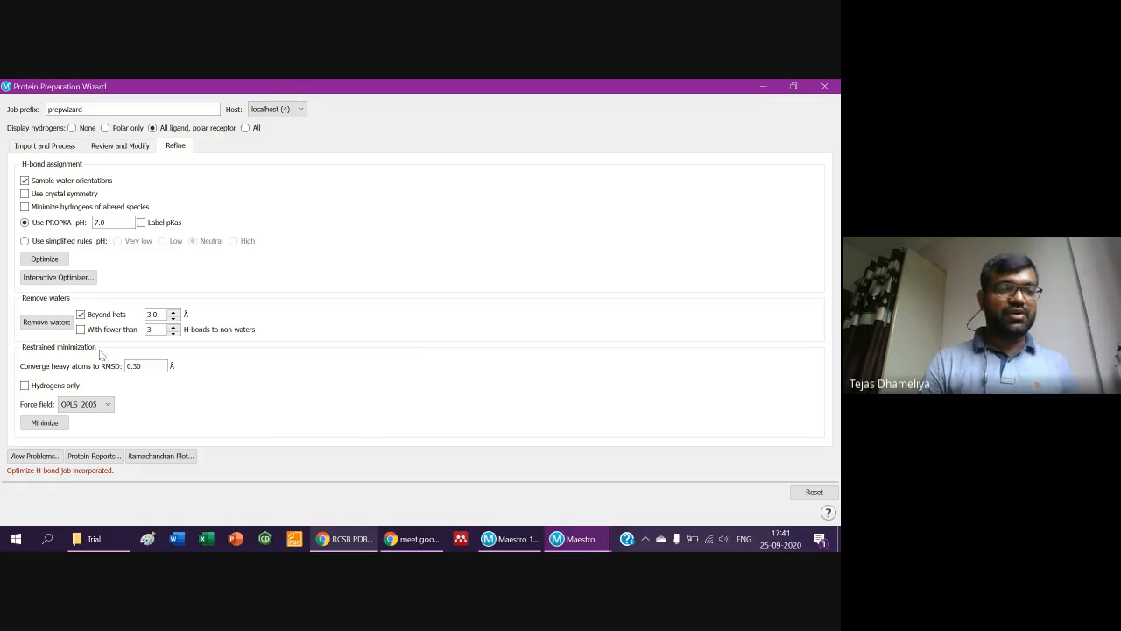
pyautogui.click(50, 323)
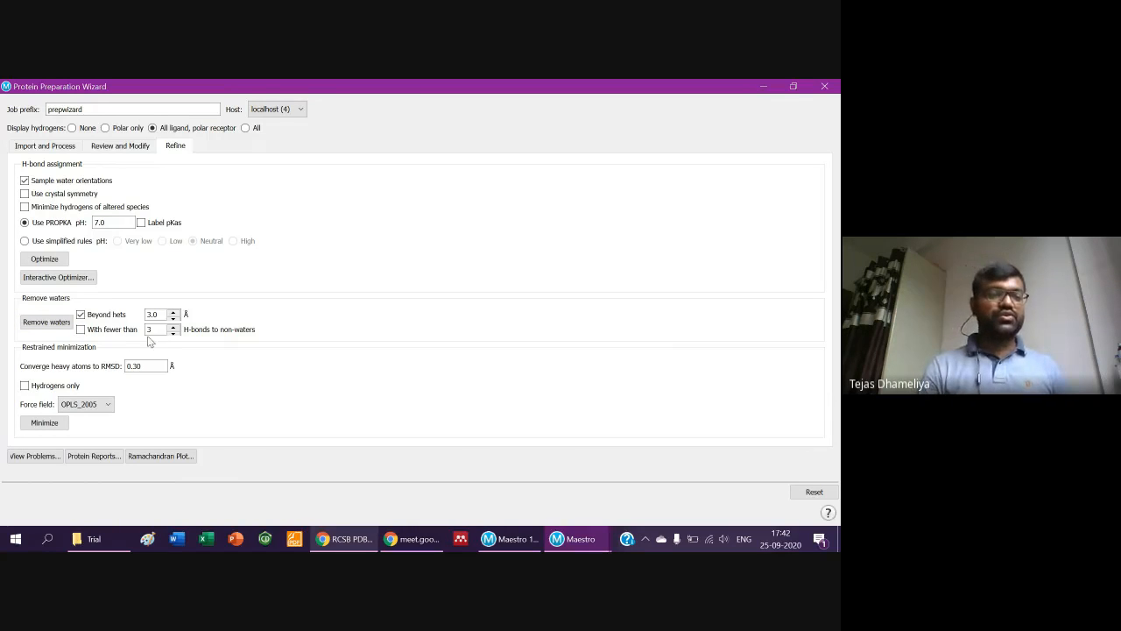
pyautogui.click(81, 330)
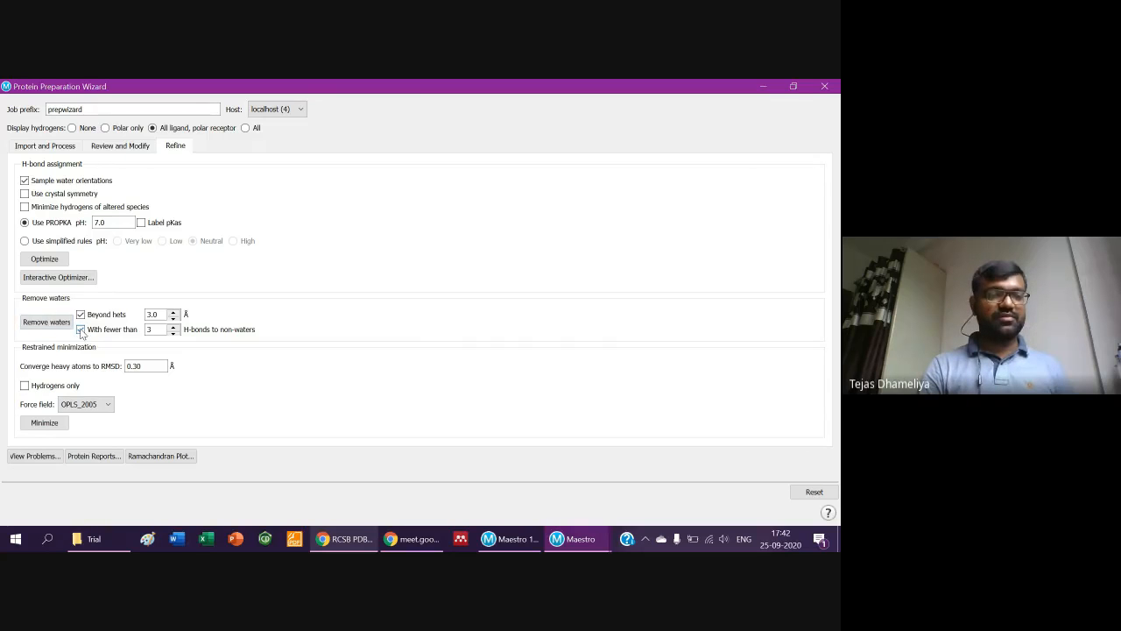
pyautogui.click(54, 321)
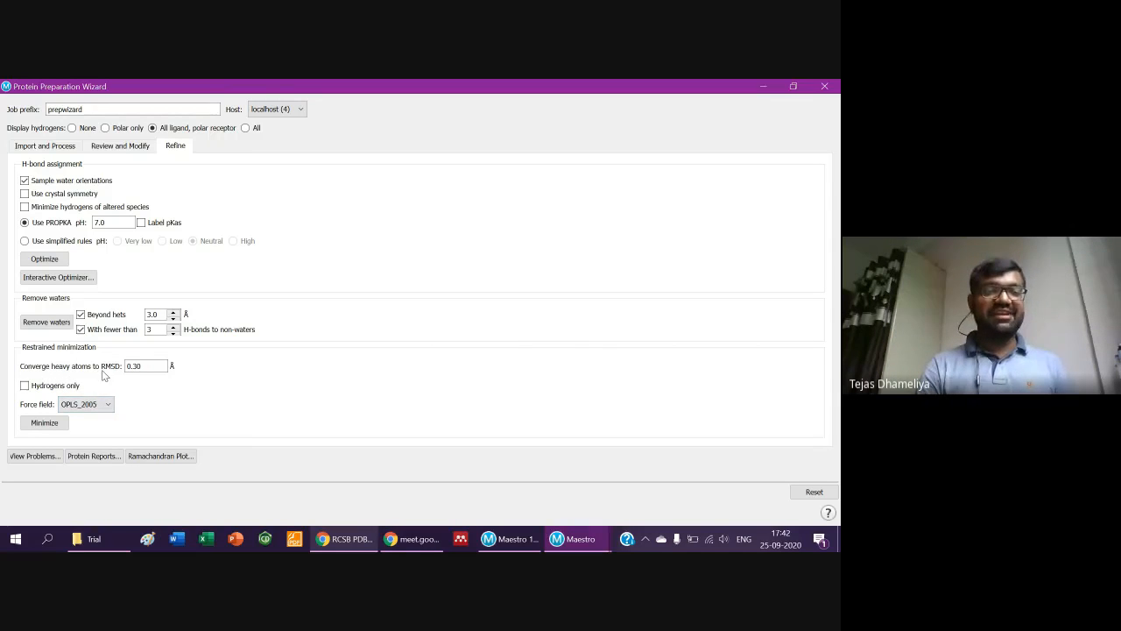
# Set the restrained minimization force field to OPLS3e and view the available force field options.
pyautogui.click(88, 405)
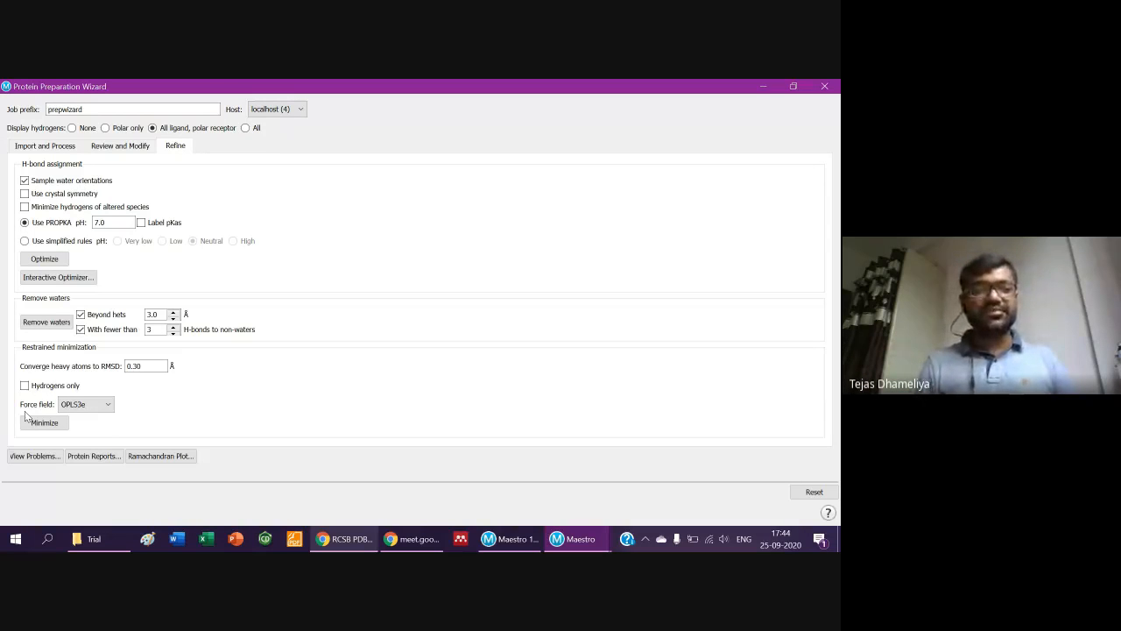
pyautogui.click(67, 405)
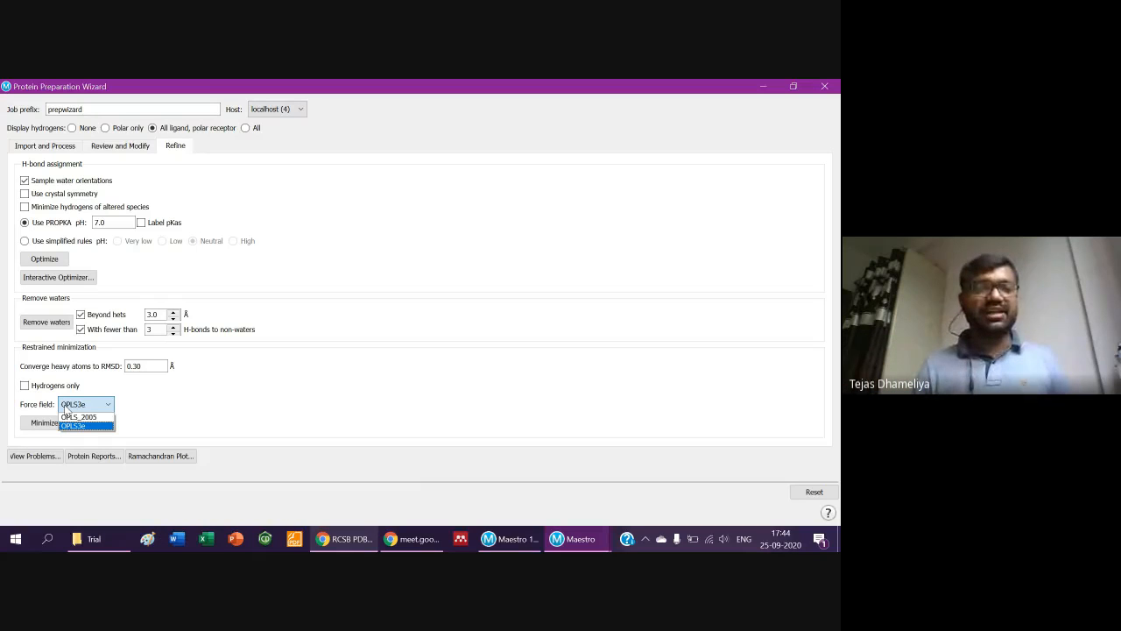
pyautogui.click(65, 408)
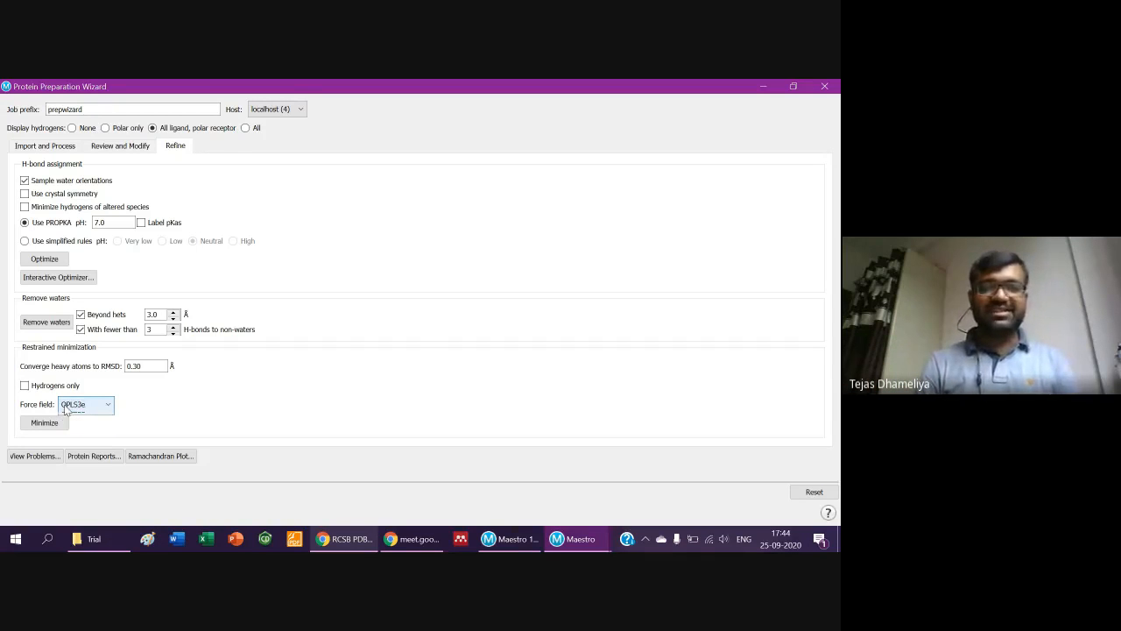
# Search the web for OPLS in a new Chrome tab, read the definition, and return to the Protein Preparation Wizard.
pyautogui.hotkey('alt', 'Tab')
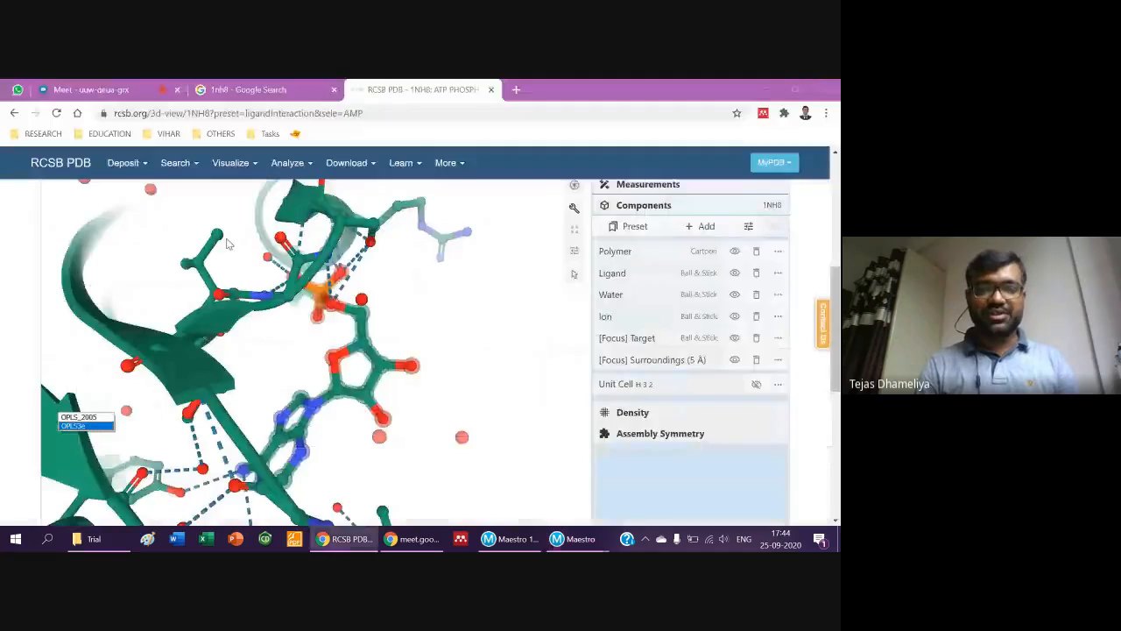
pyautogui.hotkey('ctrl', 't')
pyautogui.write('OPLS')
pyautogui.press('Return')
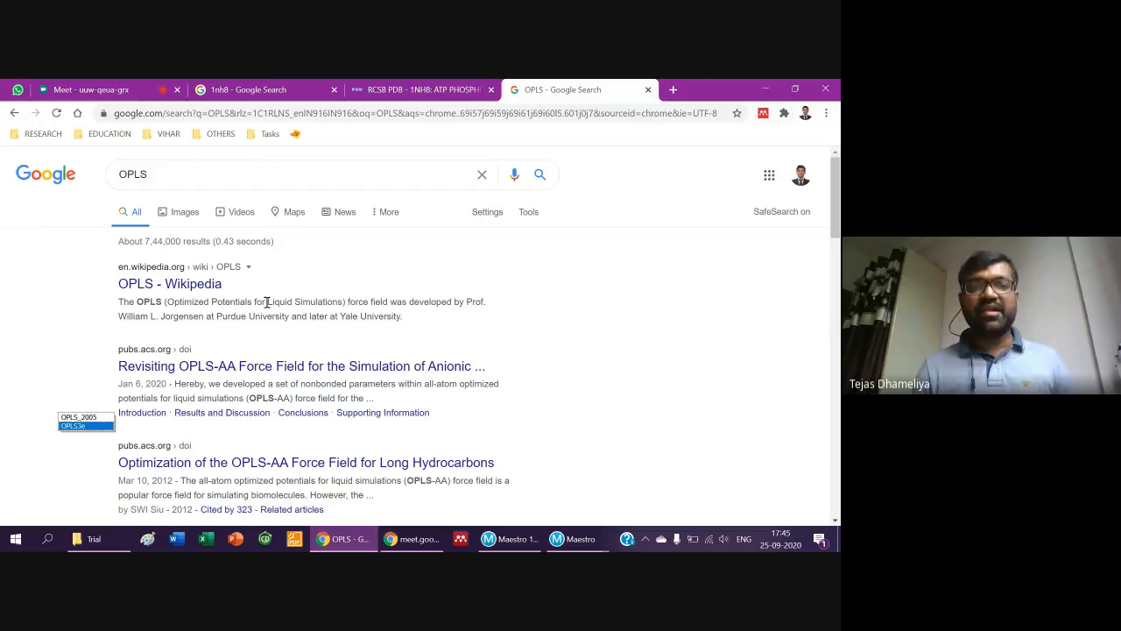
pyautogui.hotkey('alt', 'Tab')
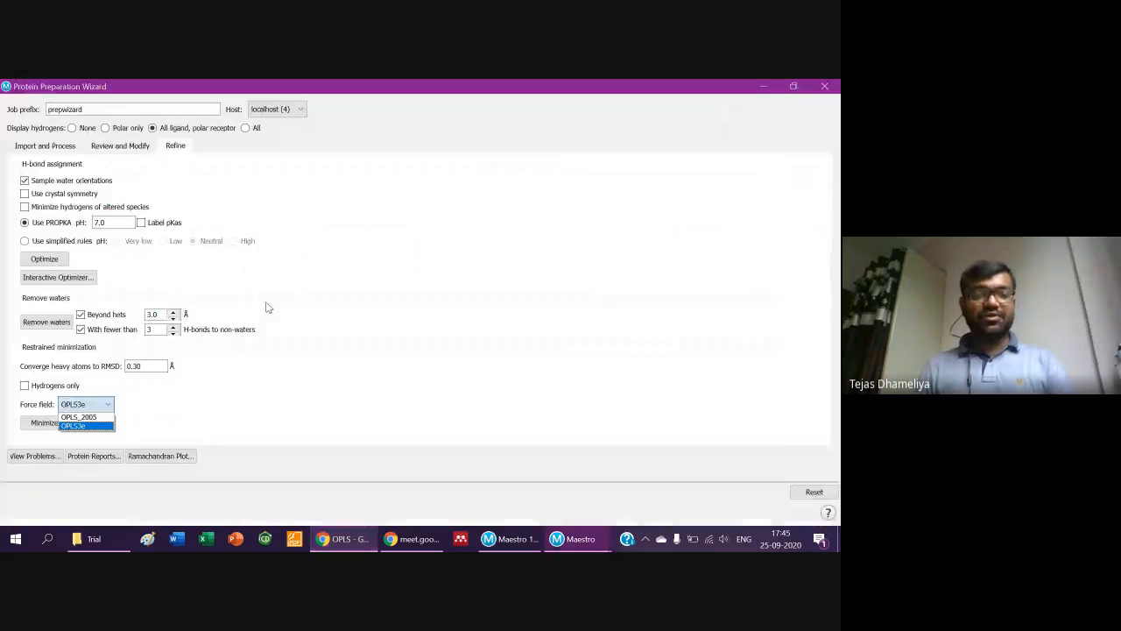
# Review the structure's atom type problems and run the restrained minimization with the OPLS3e force field, continuing despite them.
pyautogui.click(78, 426)
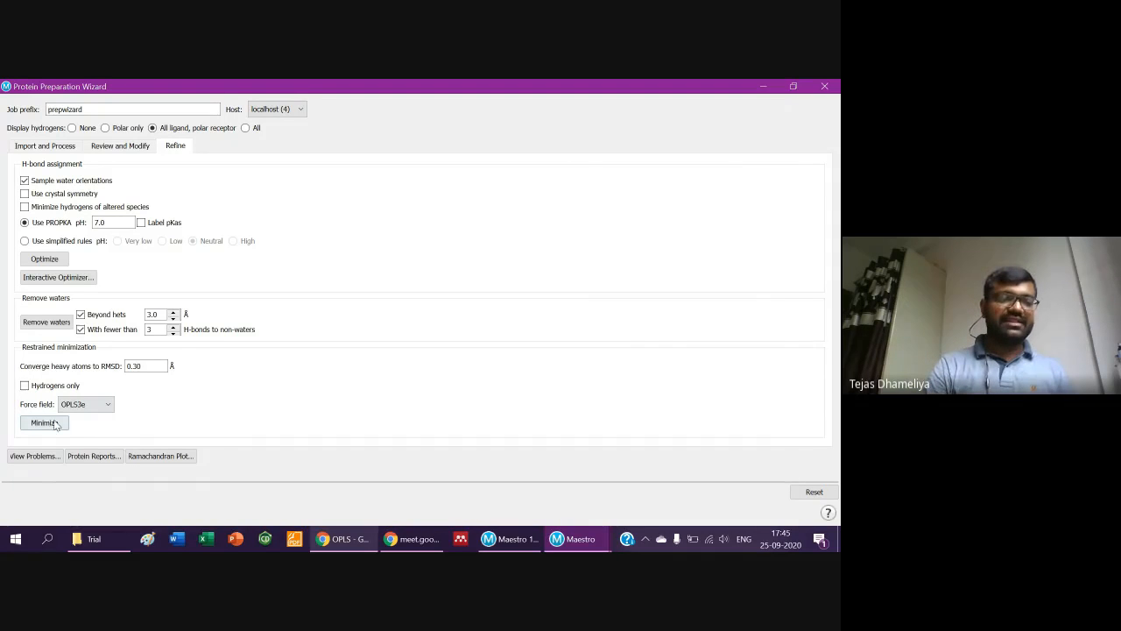
pyautogui.click(50, 425)
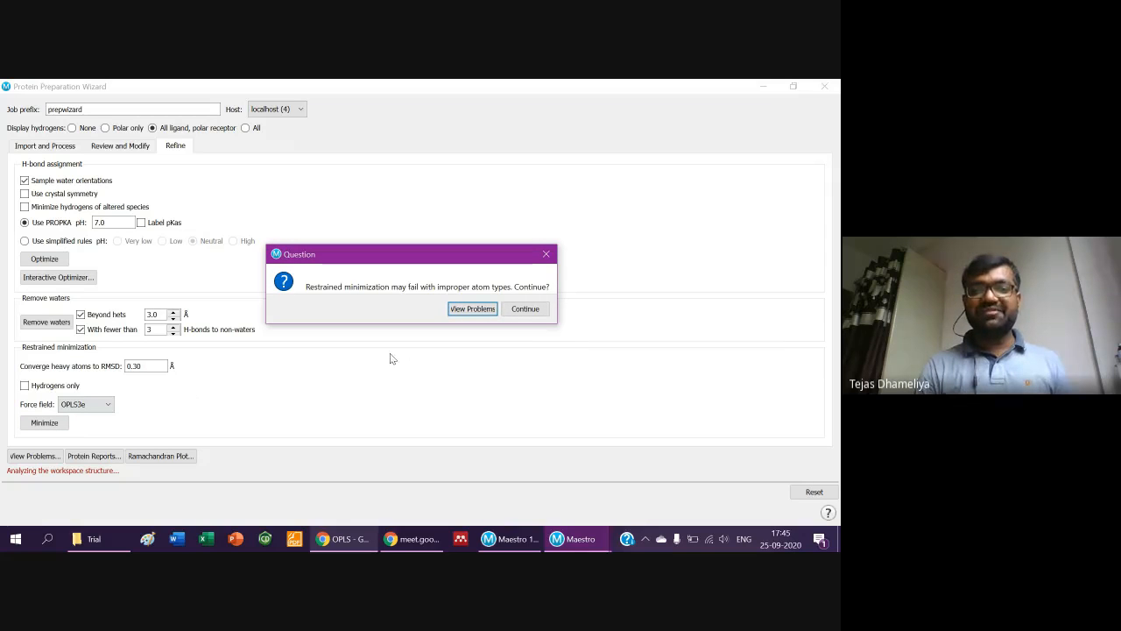
pyautogui.click(473, 309)
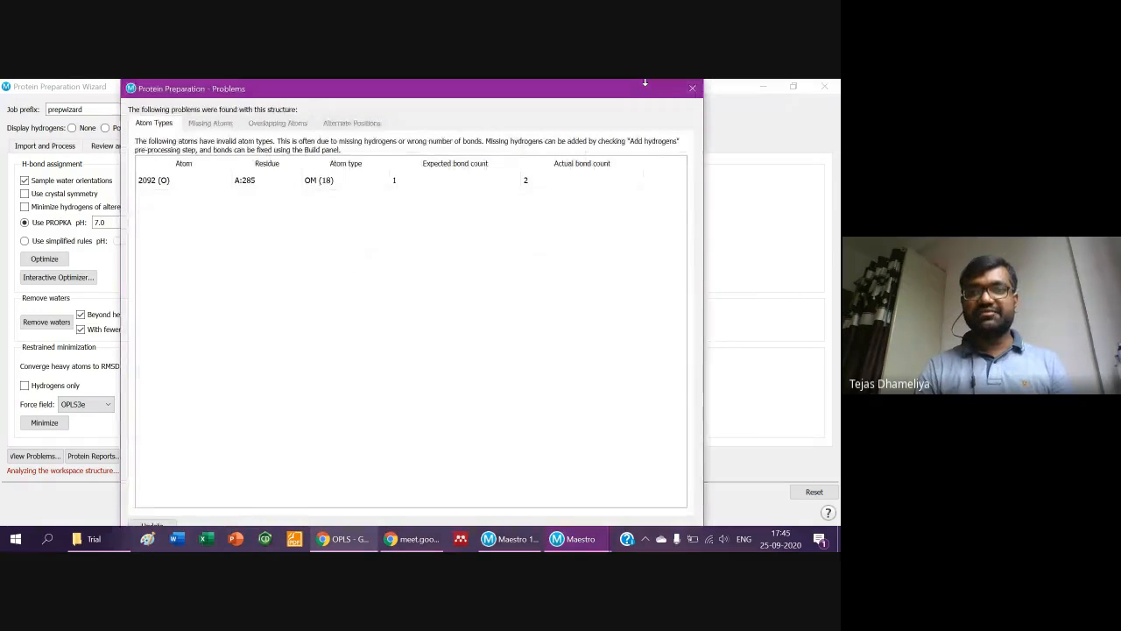
pyautogui.moveTo(645, 82); pyautogui.dragTo(594, 166)
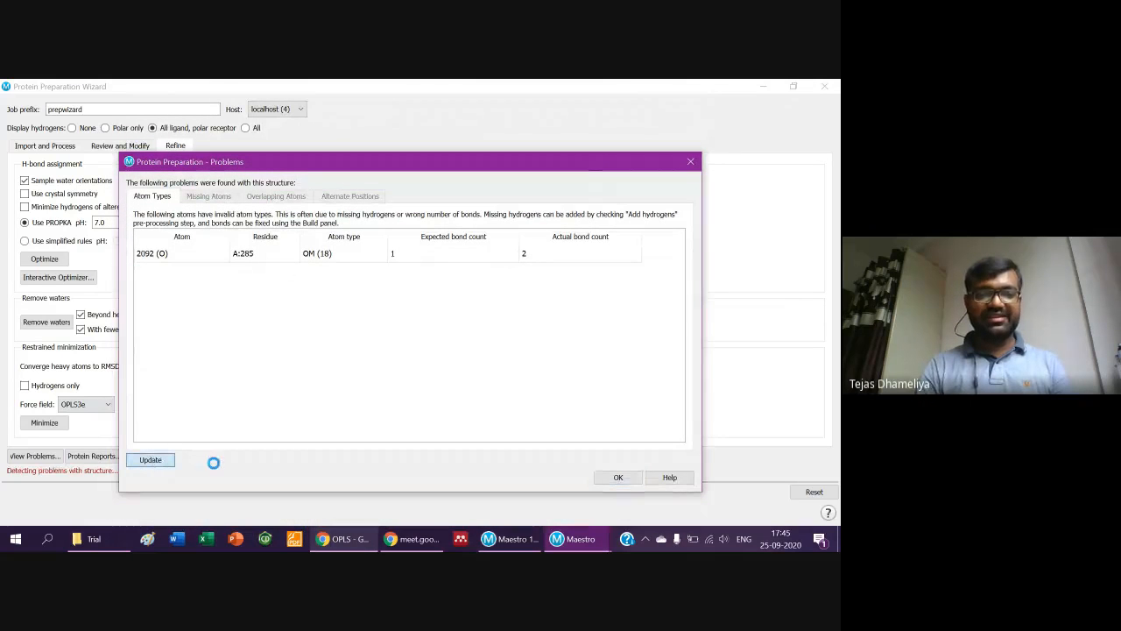
pyautogui.click(639, 478)
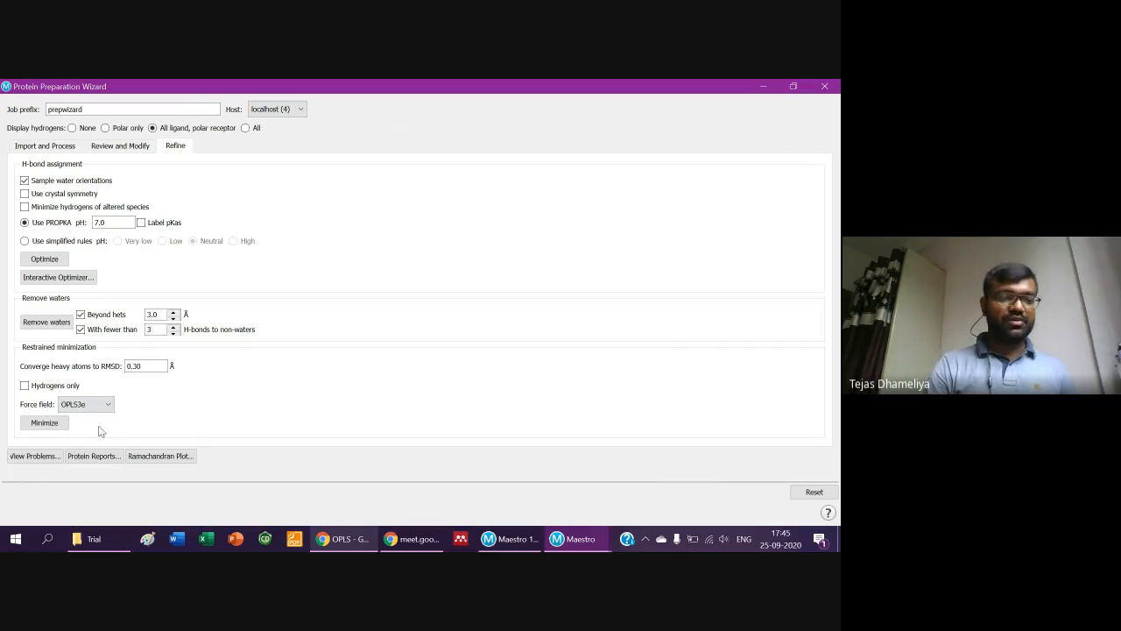
pyautogui.click(57, 427)
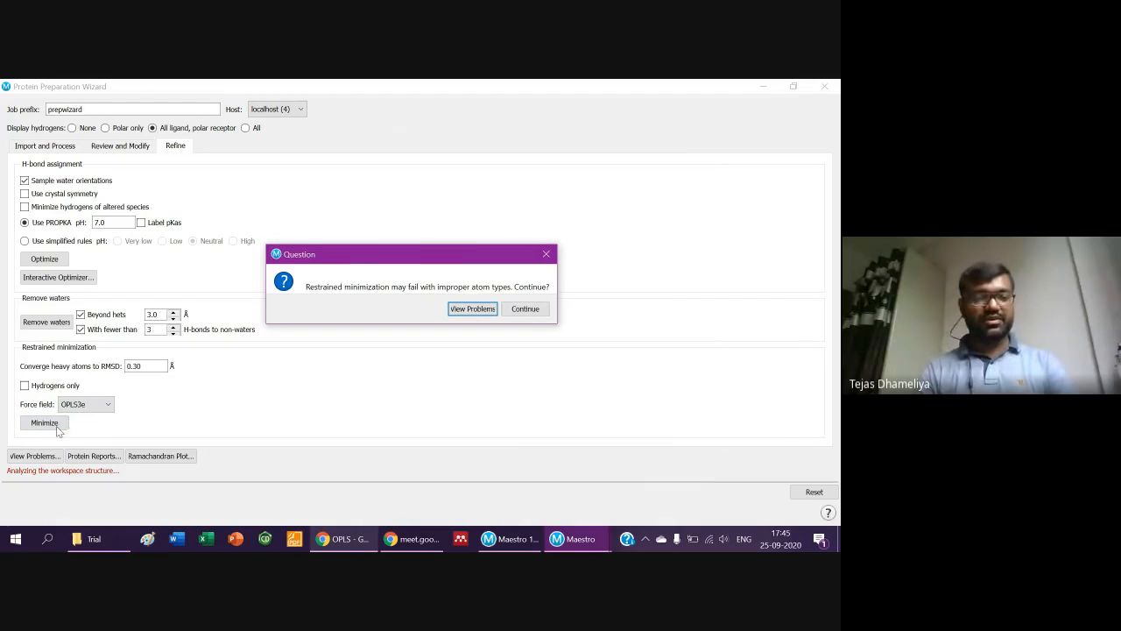
pyautogui.click(525, 310)
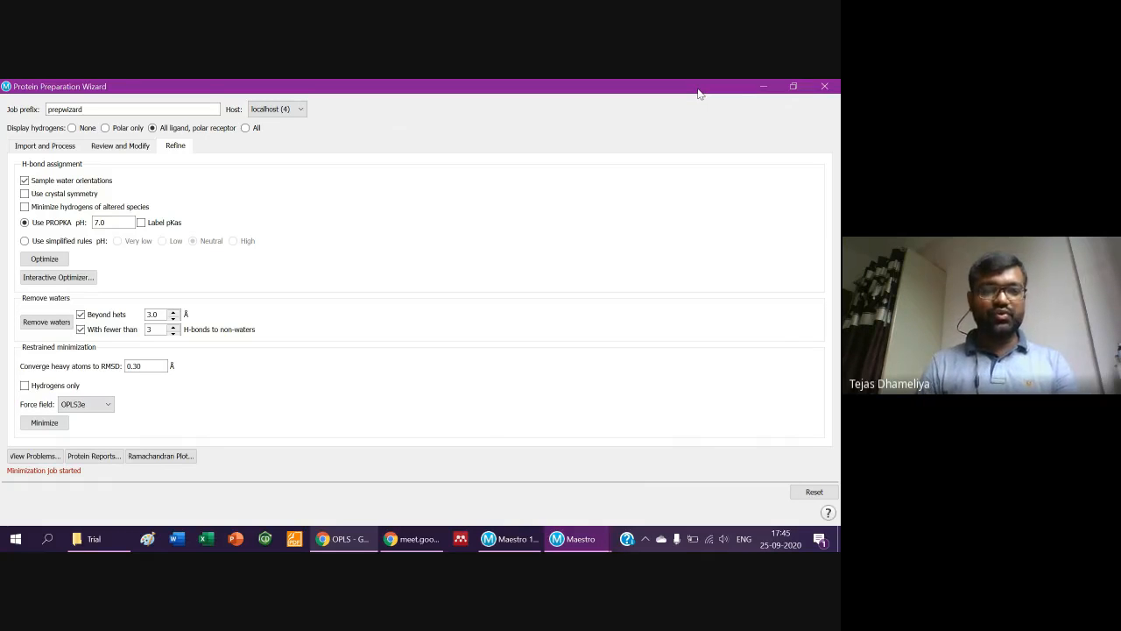
# Examine the prepwizard-impref_1 job's details in the Monitor and clean up the finished jobs from the list.
pyautogui.hotkey('alt', 'Tab')
pyautogui.hotkey('alt', 'Tab')
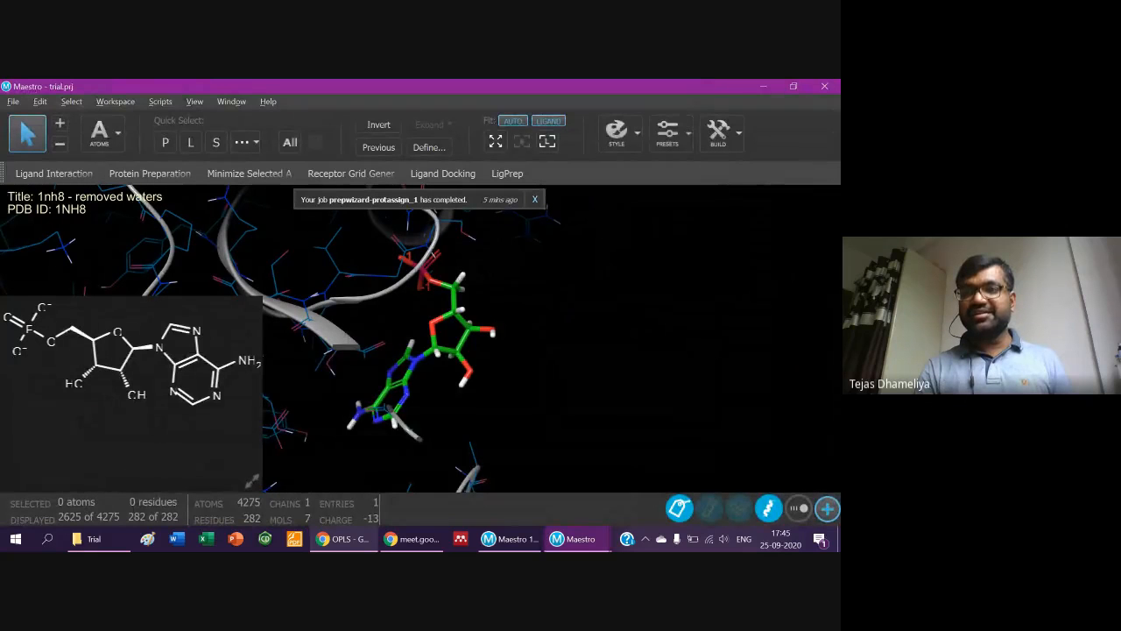
pyautogui.click(838, 140)
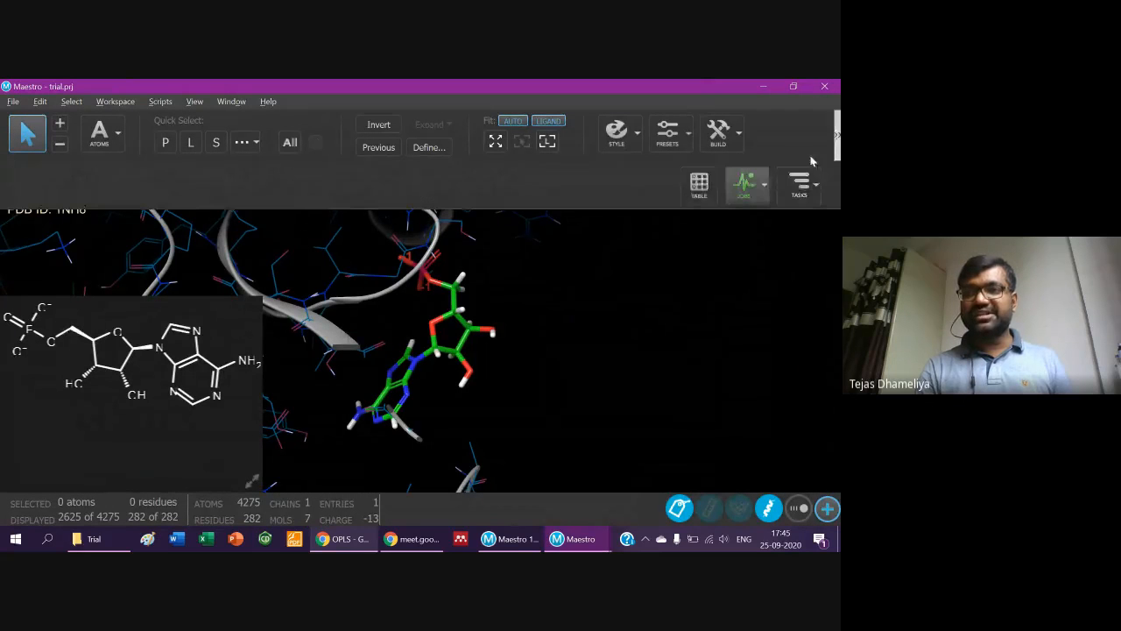
pyautogui.click(741, 189)
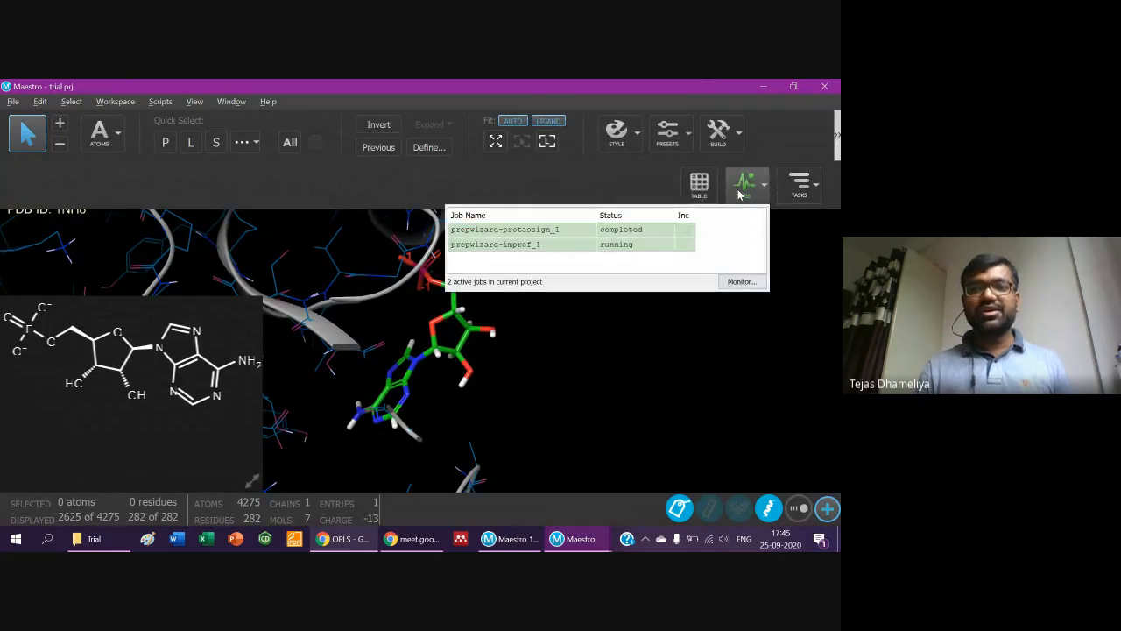
pyautogui.click(740, 282)
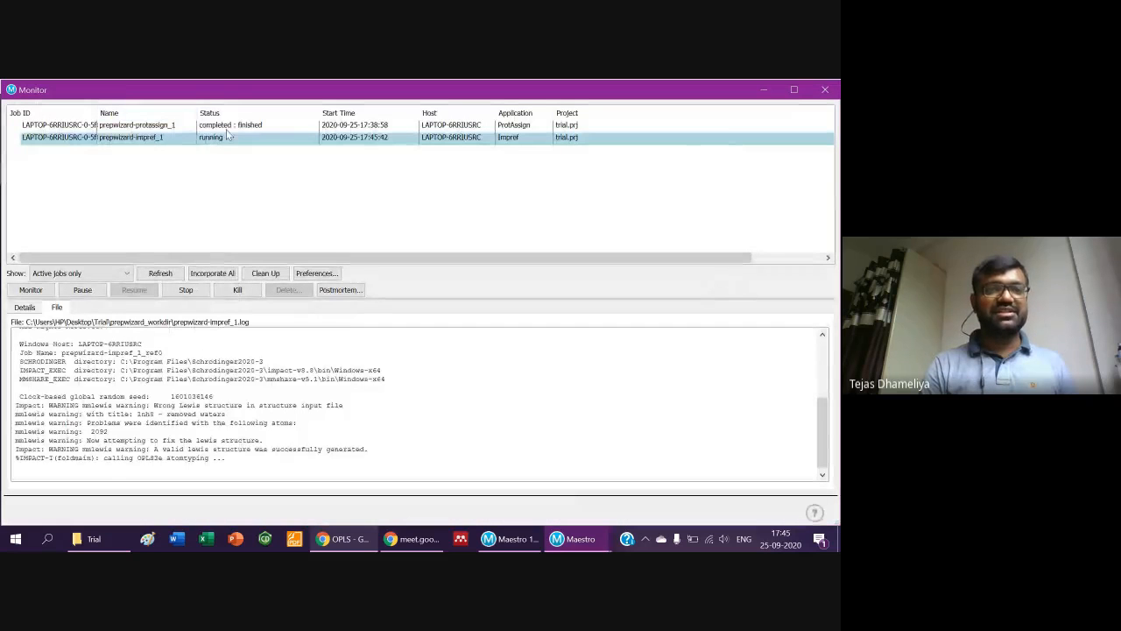
pyautogui.click(225, 140)
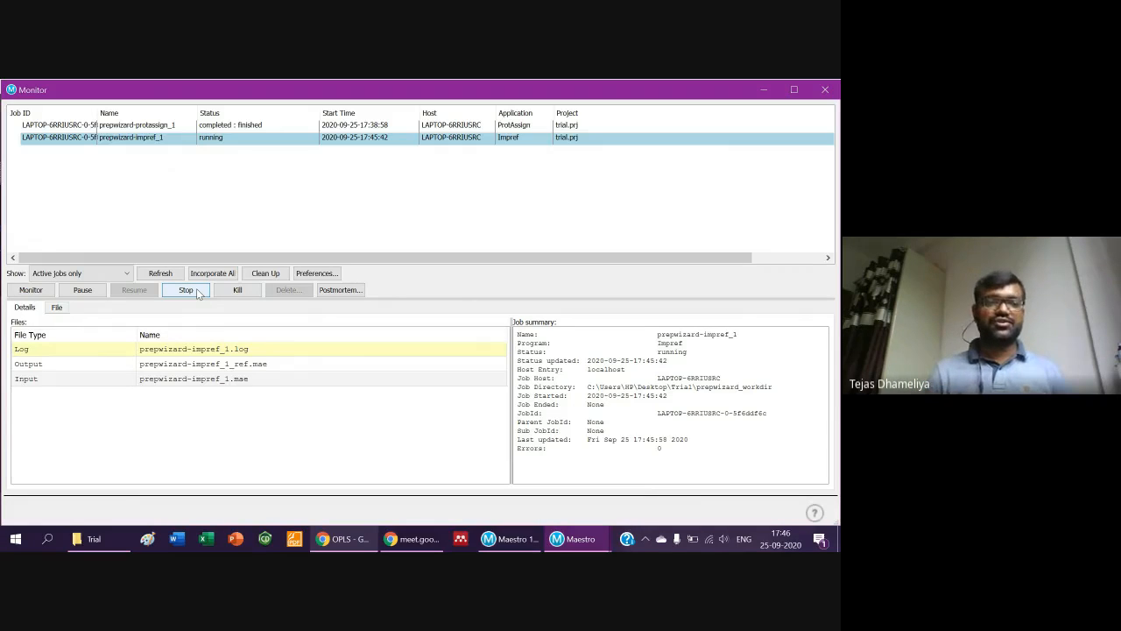
pyautogui.click(267, 273)
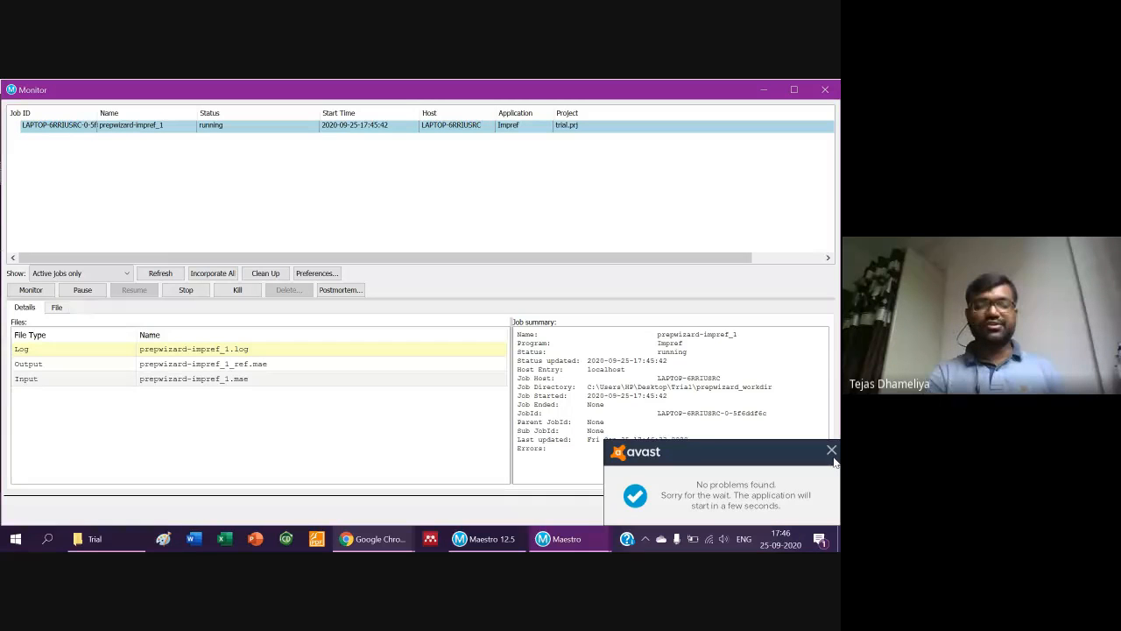
pyautogui.click(831, 451)
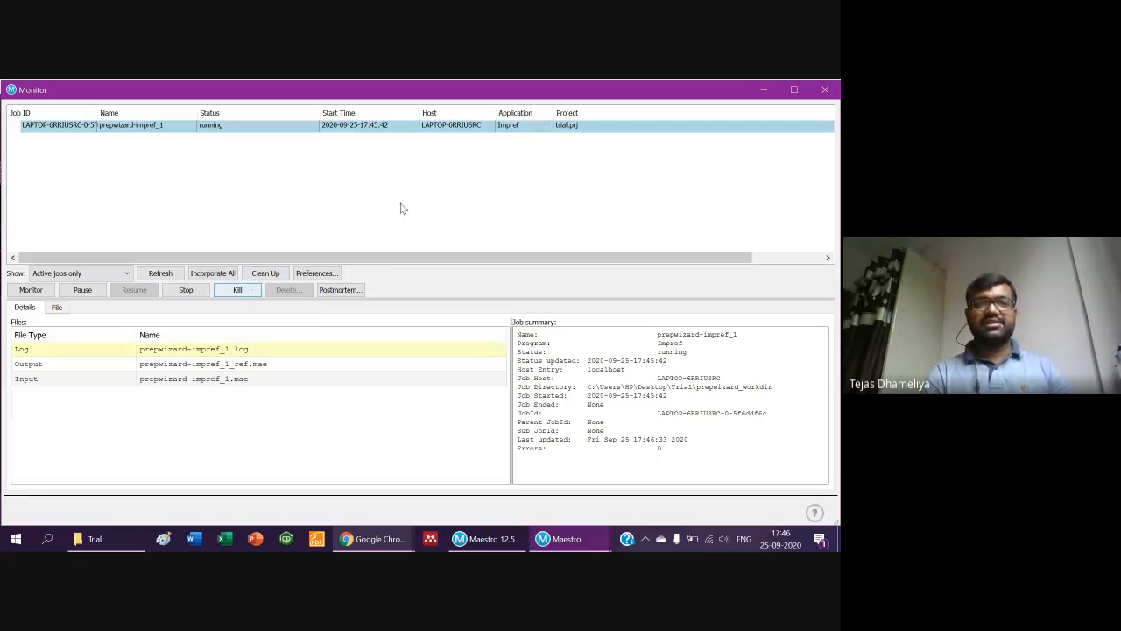
# Close the job Monitor and the Protein Preparation Wizard, dismissing the job notification in the workspace.
pyautogui.click(824, 90)
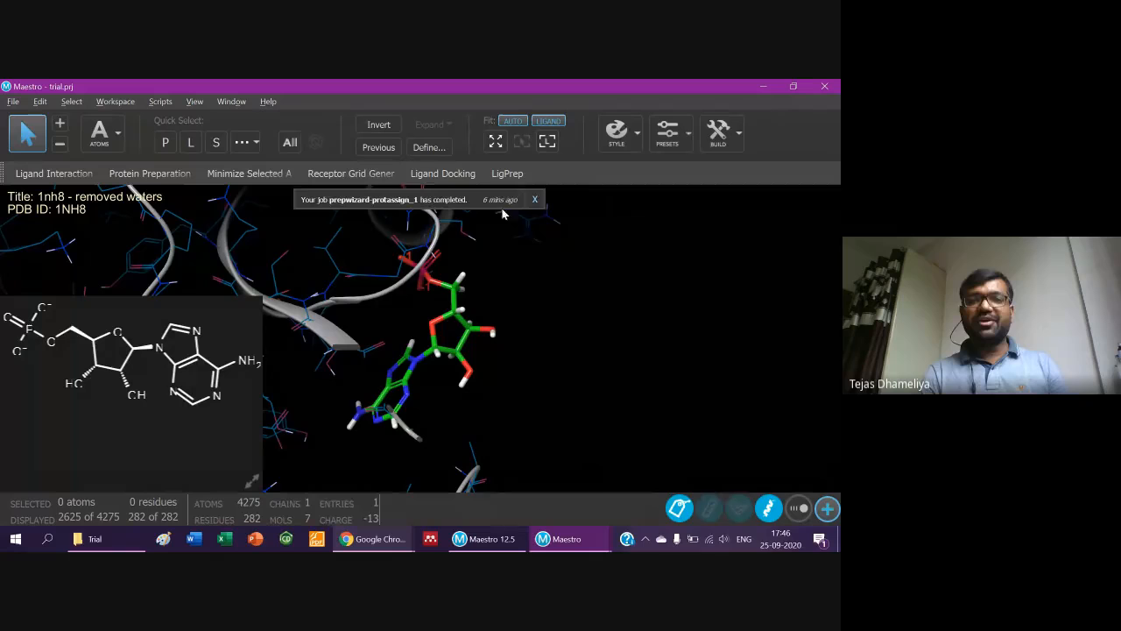
pyautogui.click(535, 203)
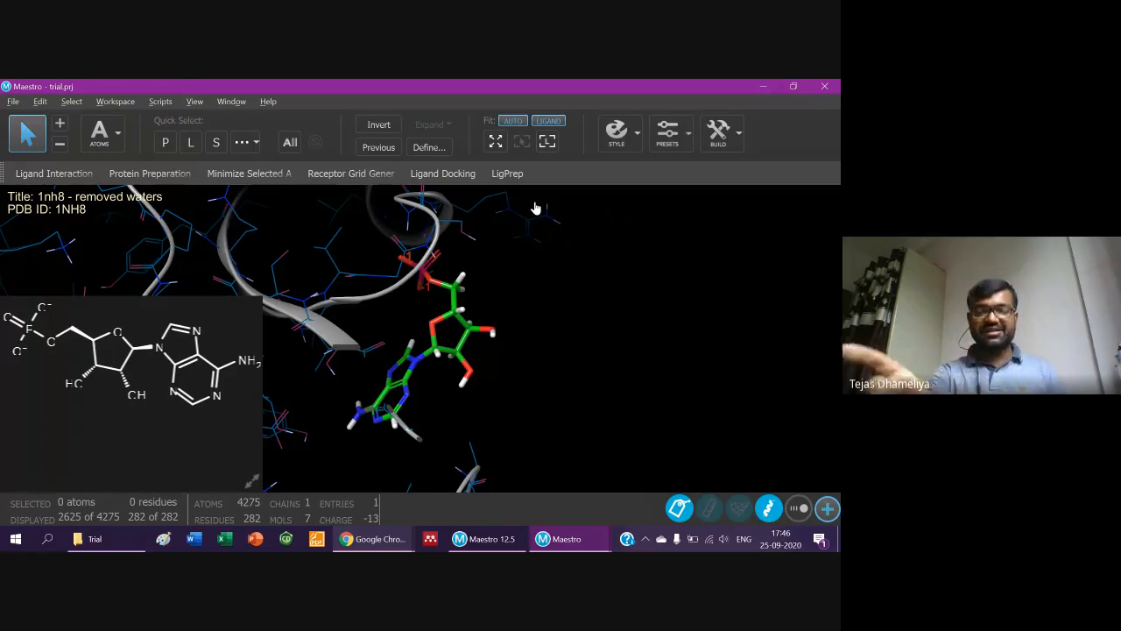
pyautogui.click(561, 539)
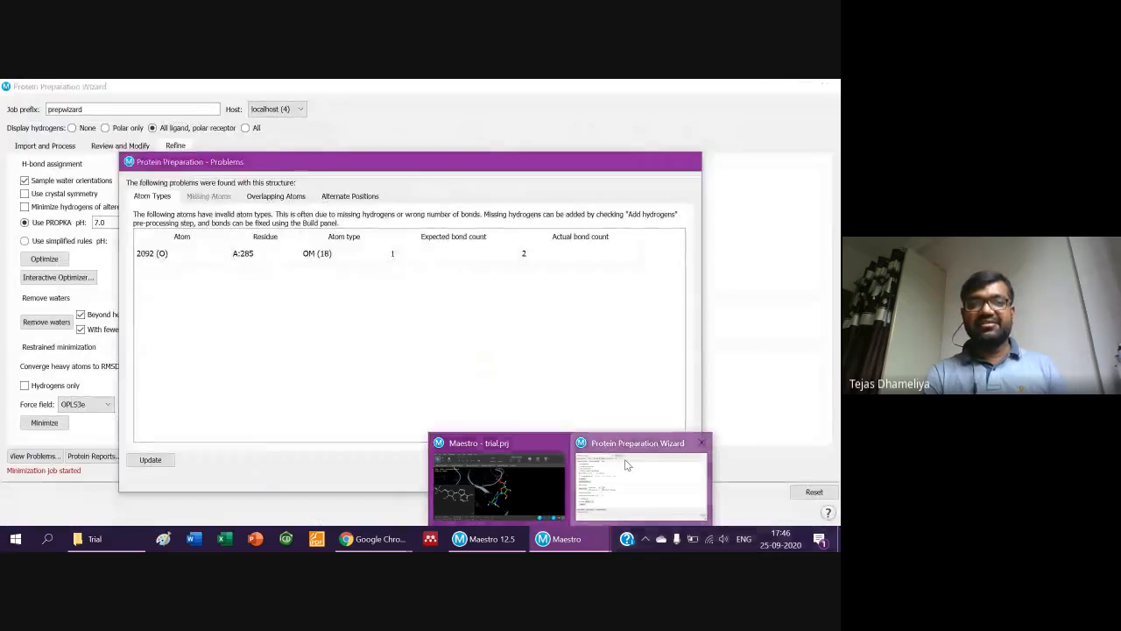
pyautogui.click(626, 464)
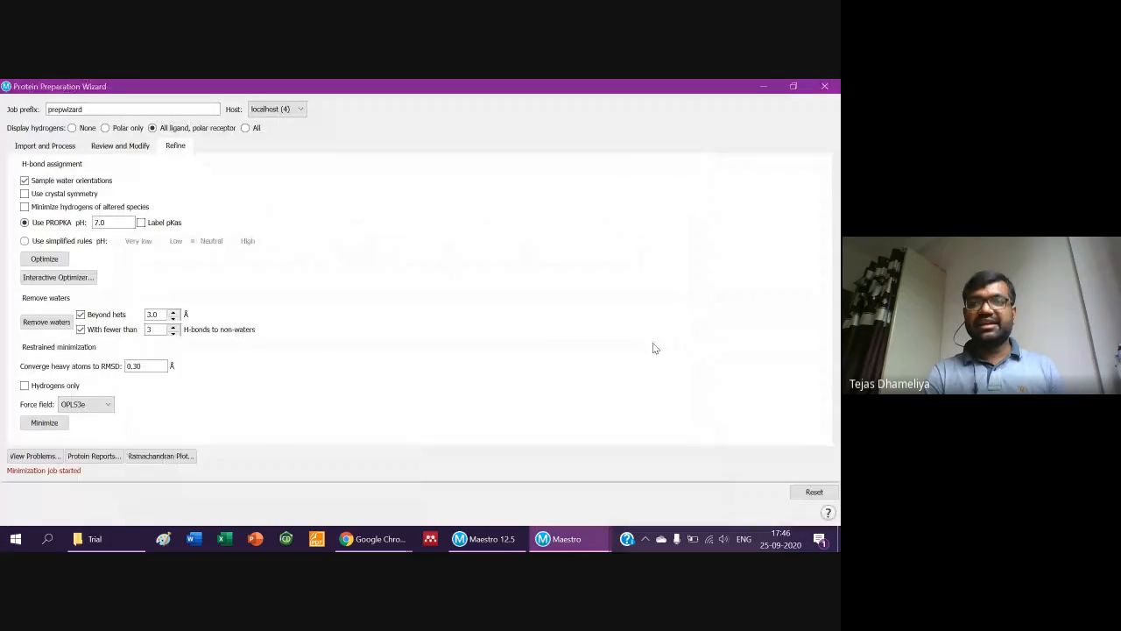
pyautogui.click(834, 91)
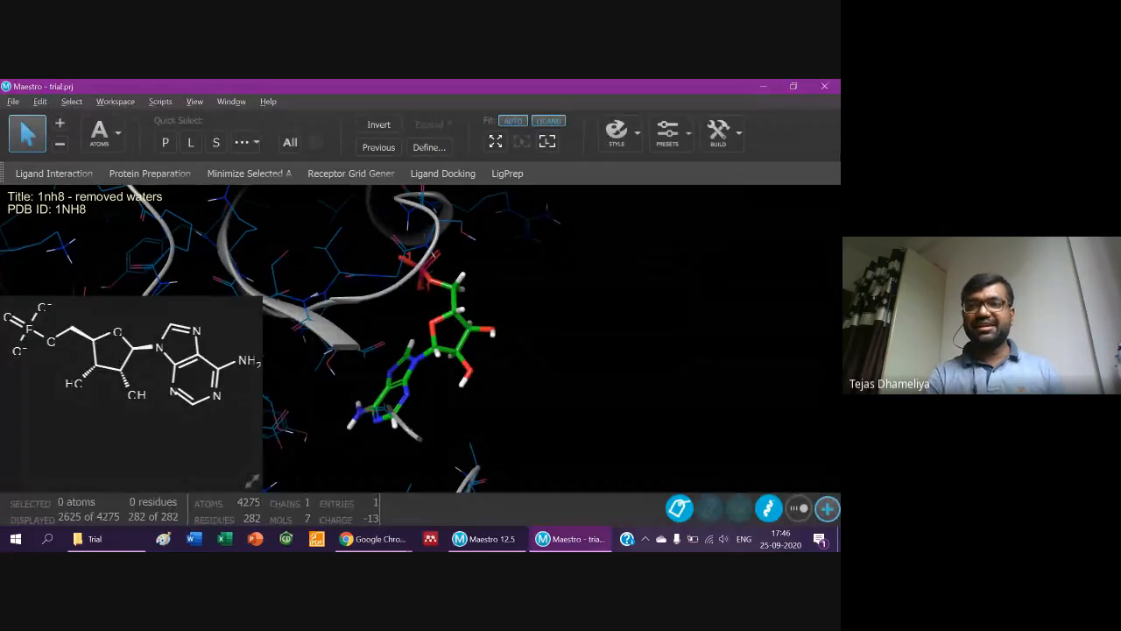
# Check the status of the prepwizard-impref_1 job in the Monitor, listing jobs from this project only, and close the Monitor.
pyautogui.click(837, 153)
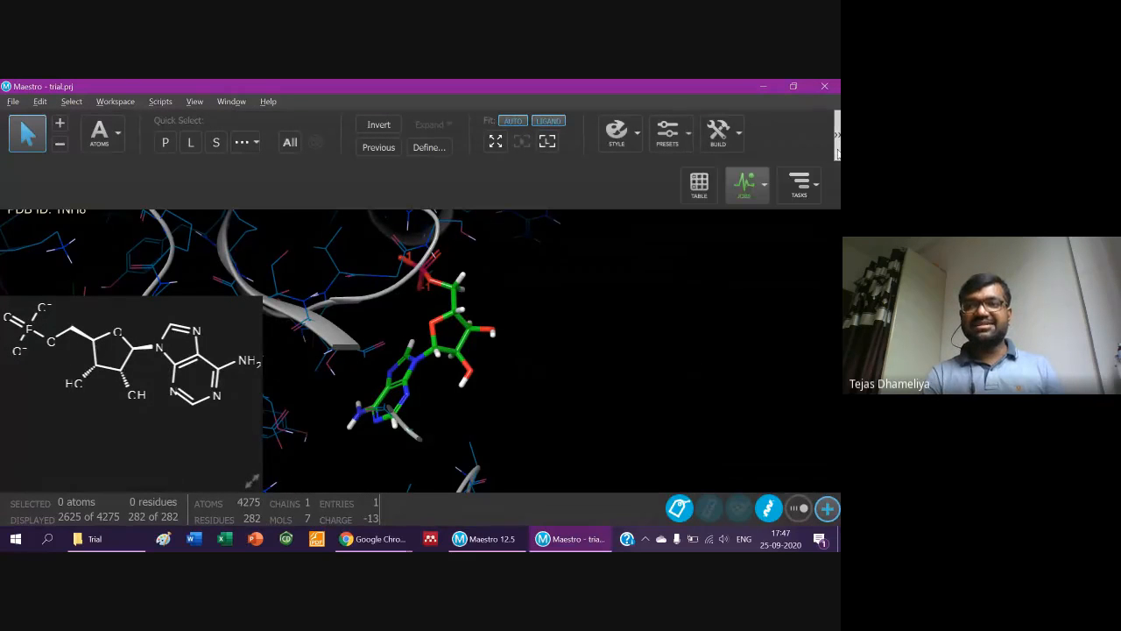
pyautogui.click(726, 196)
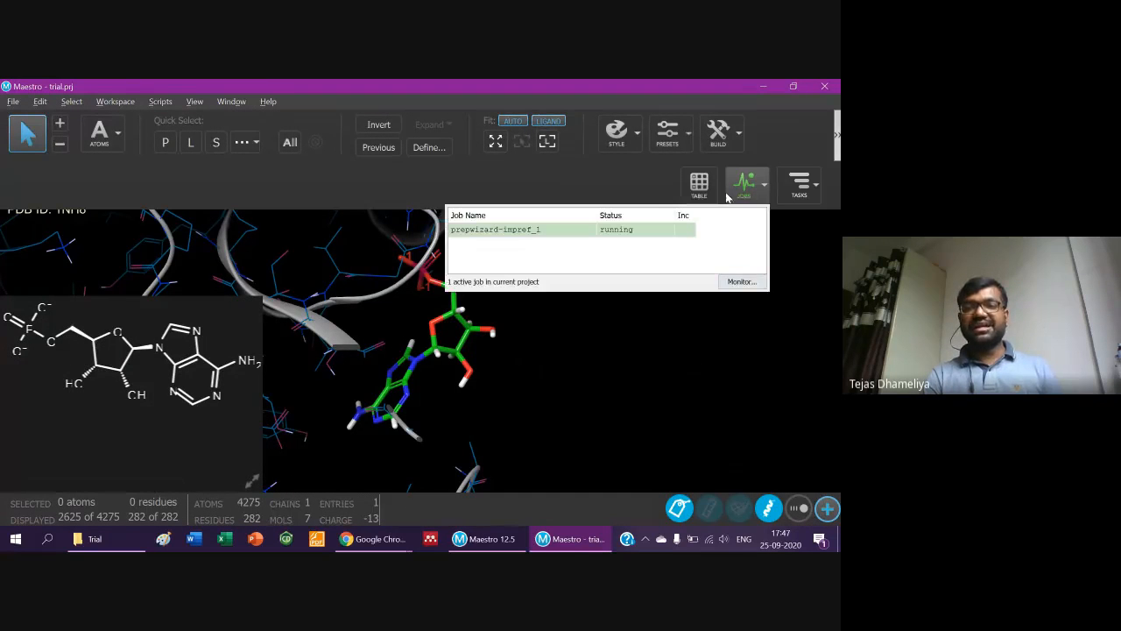
pyautogui.click(741, 282)
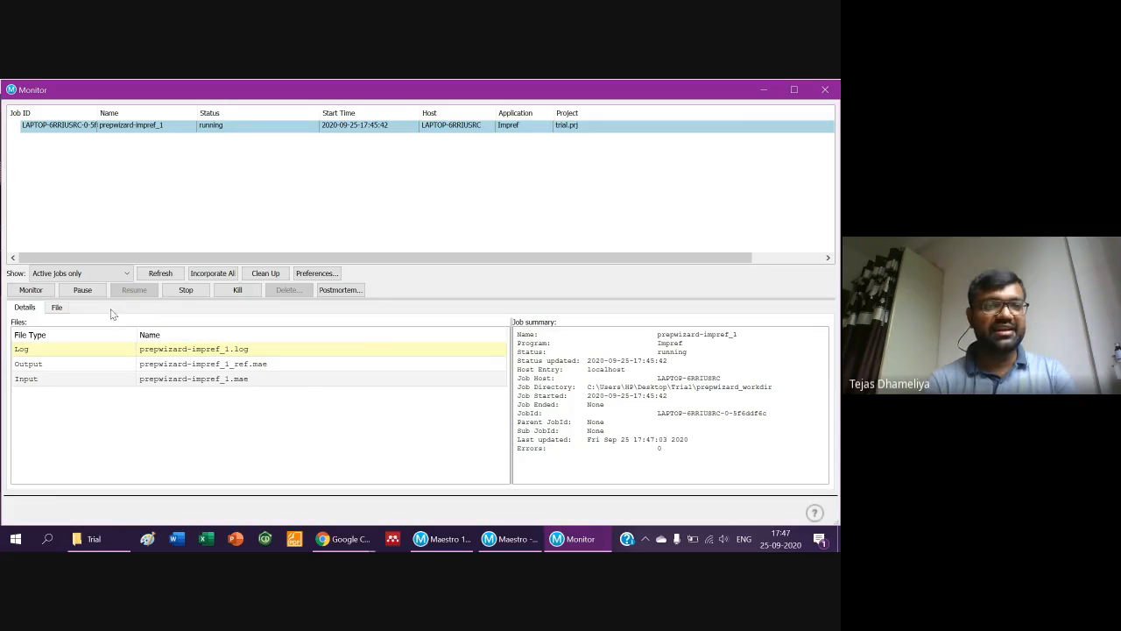
pyautogui.click(149, 278)
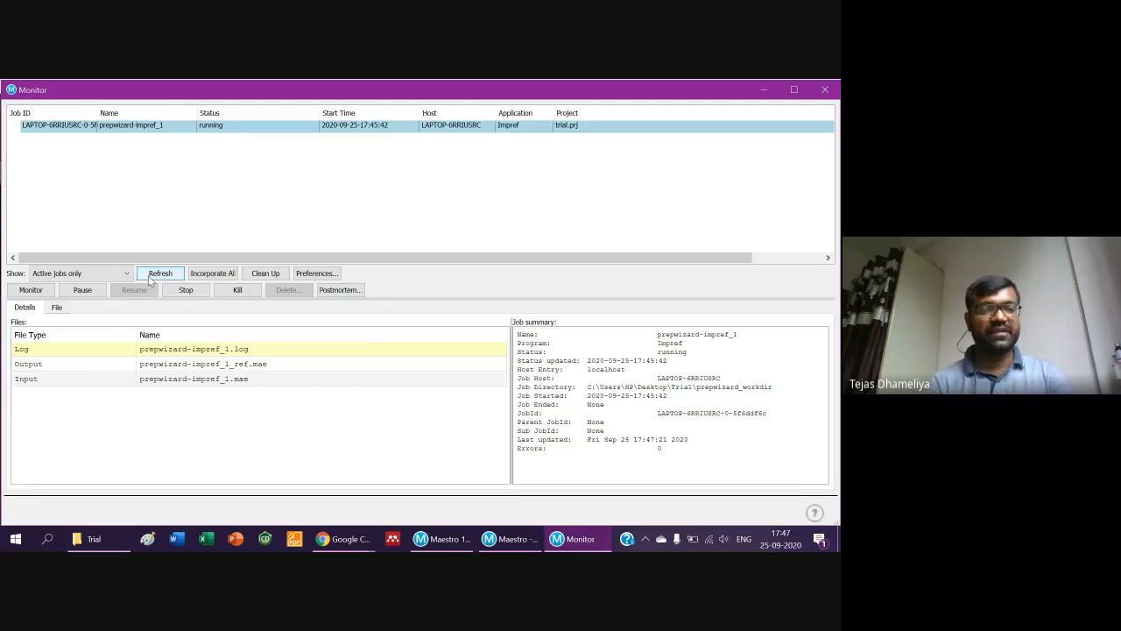
pyautogui.click(84, 274)
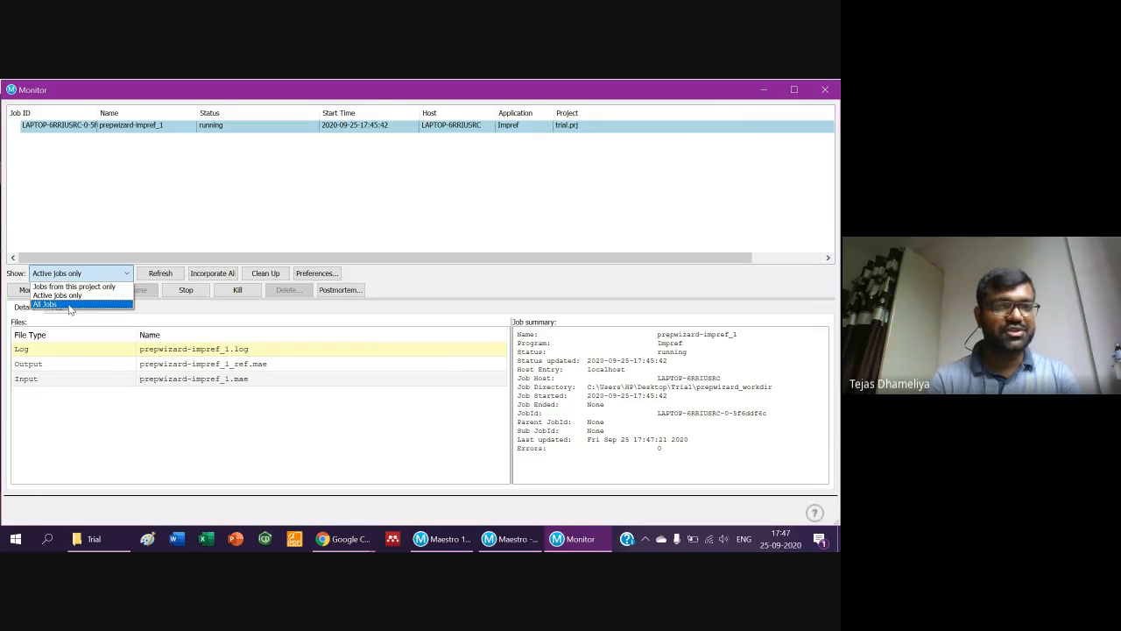
pyautogui.click(68, 304)
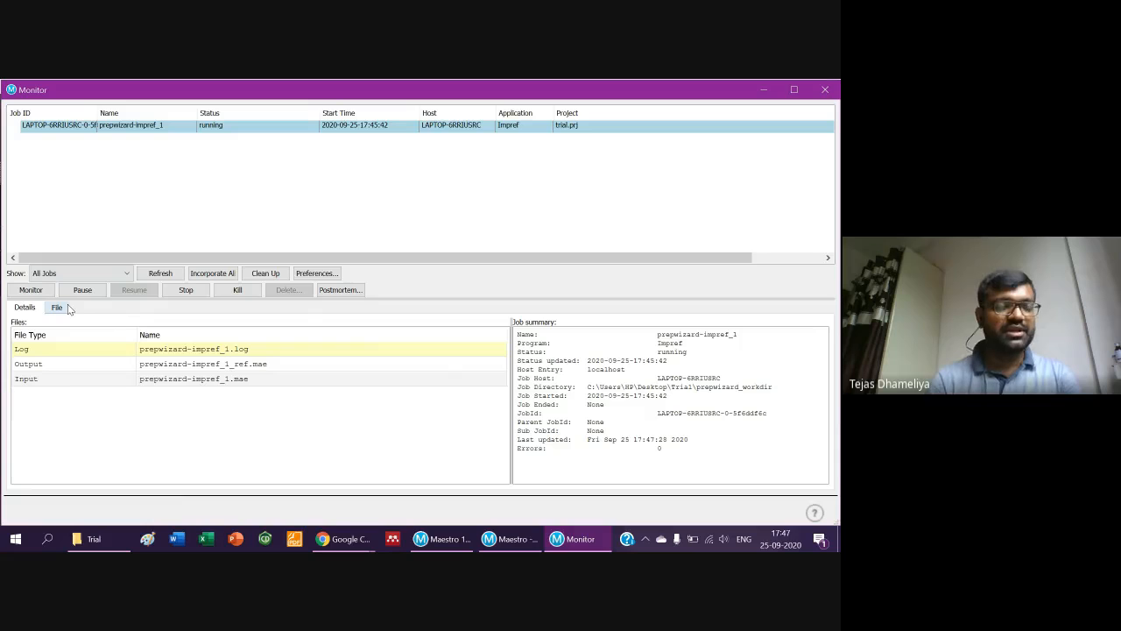
pyautogui.click(89, 273)
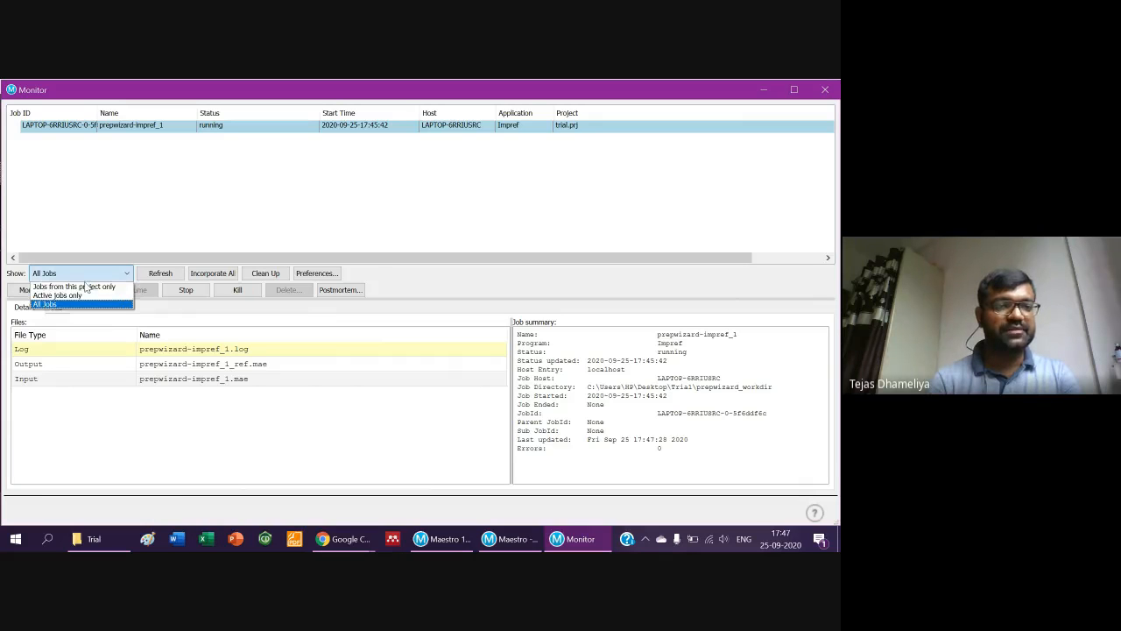
pyautogui.click(87, 286)
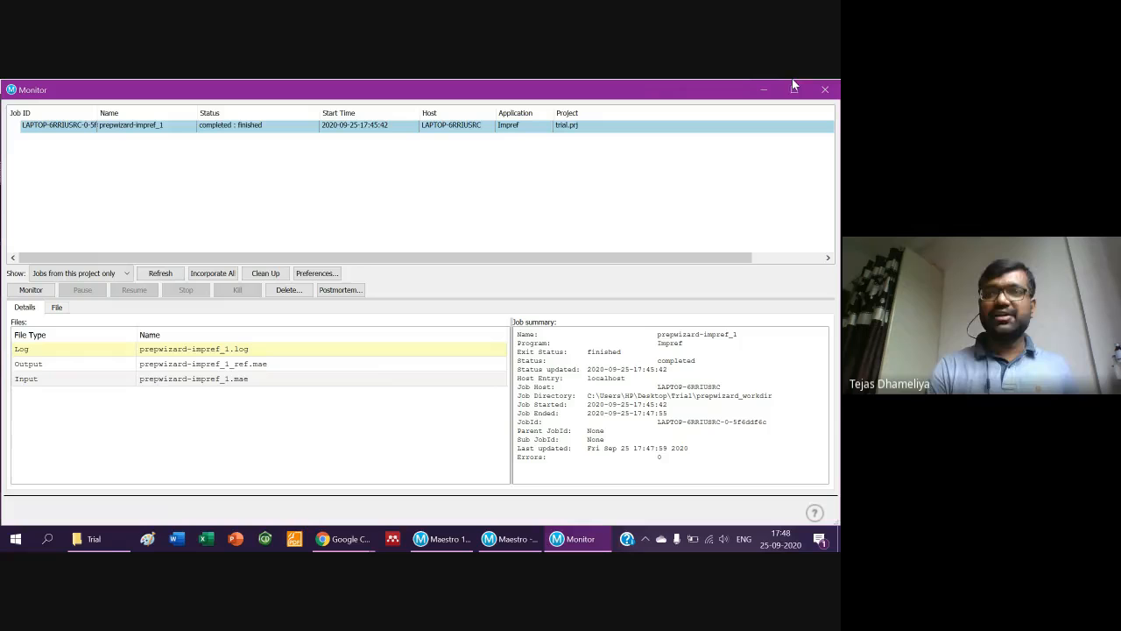
pyautogui.click(827, 91)
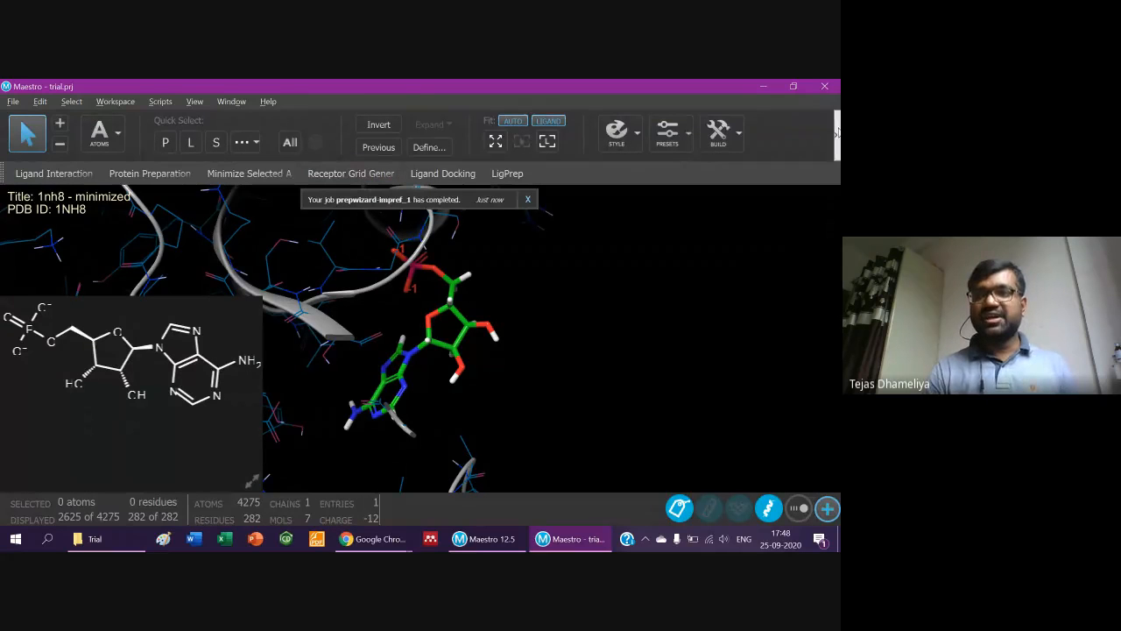
# Open the task search in the main workspace.
pyautogui.click(836, 134)
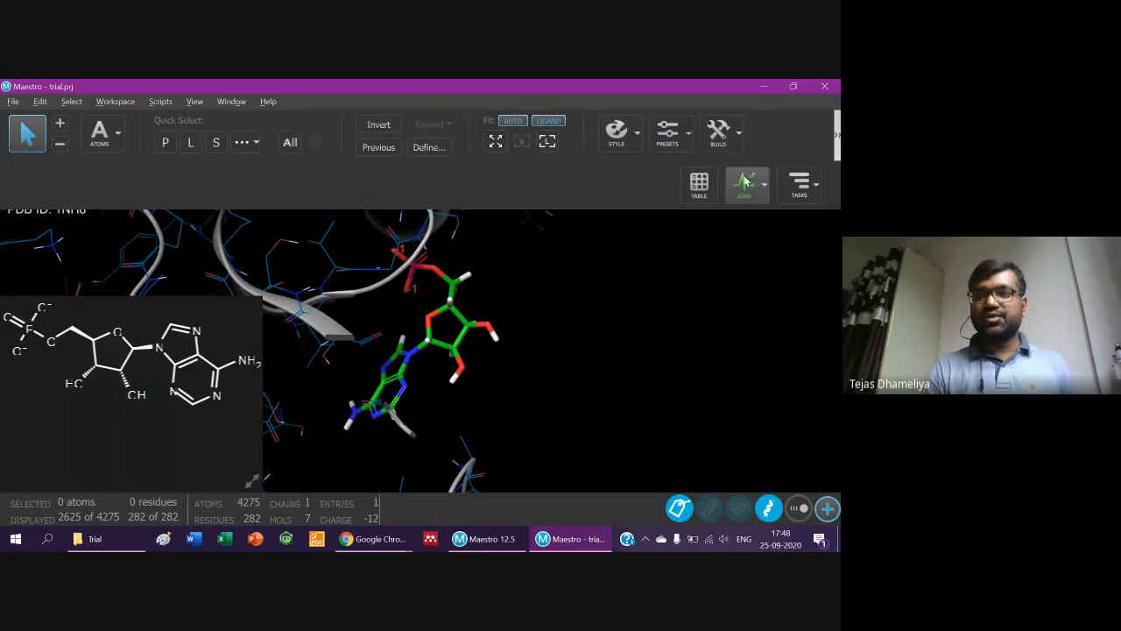
pyautogui.click(807, 190)
pyautogui.write('protein p')
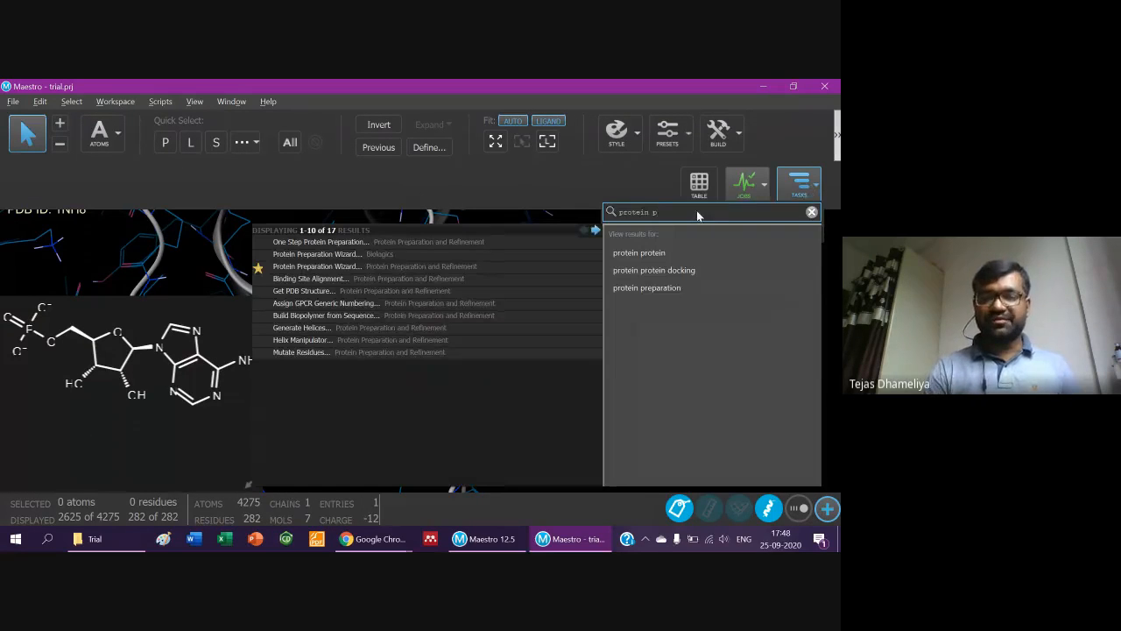
pyautogui.press('BackSpace')
pyautogui.press('BackSpace')
pyautogui.press('BackSpace')
pyautogui.press('BackSpace')
pyautogui.press('BackSpace')
pyautogui.press('BackSpace')
pyautogui.press('BackSpace')
pyautogui.press('BackSpace')
pyautogui.press('BackSpace')
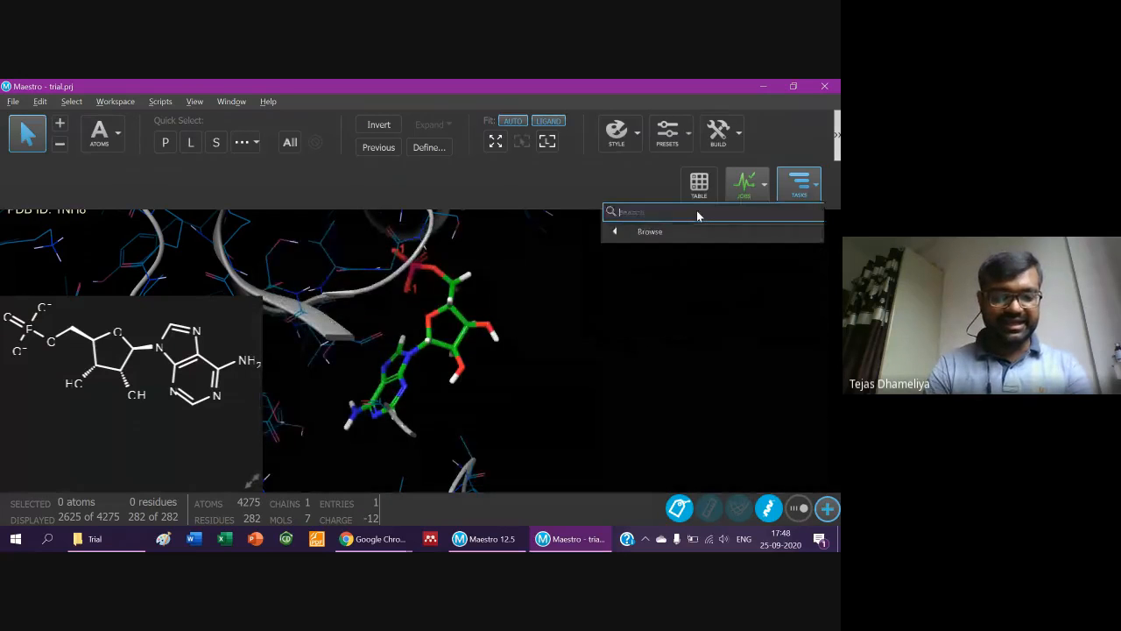
# Search the tasks for GRID and open Receptor Grid Generation from the results.
pyautogui.write('GRID H')
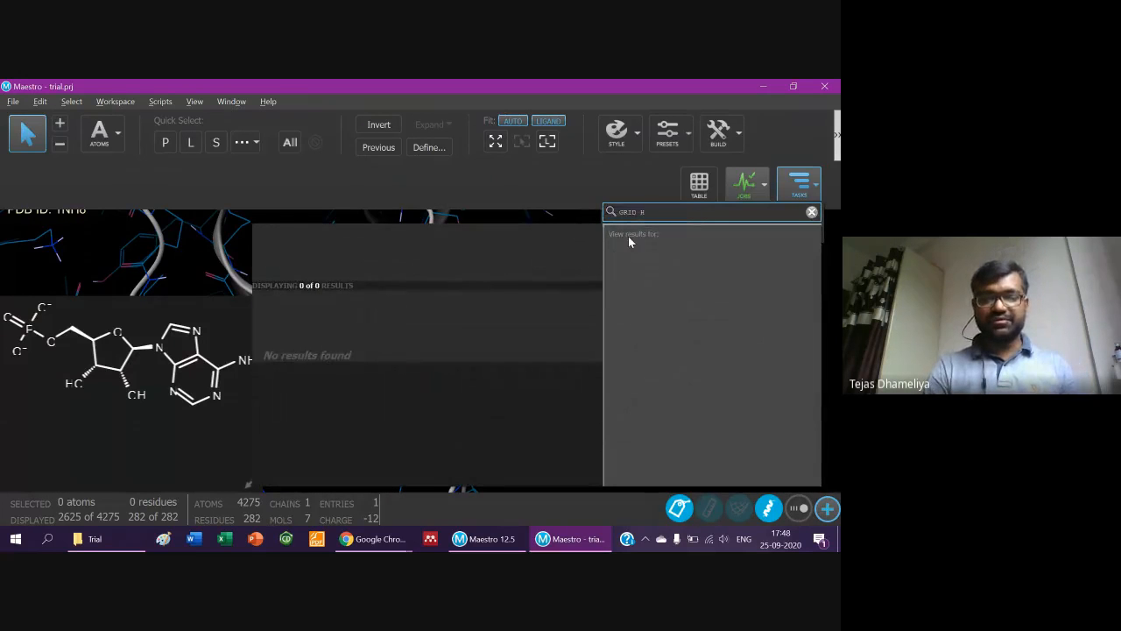
pyautogui.press('BackSpace')
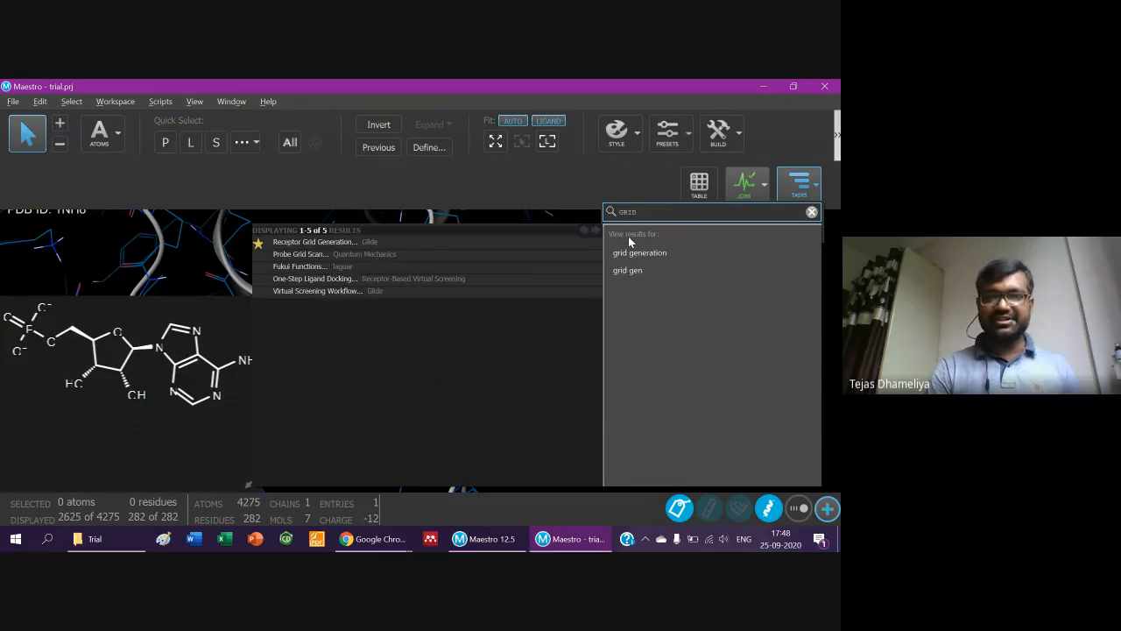
pyautogui.click(259, 245)
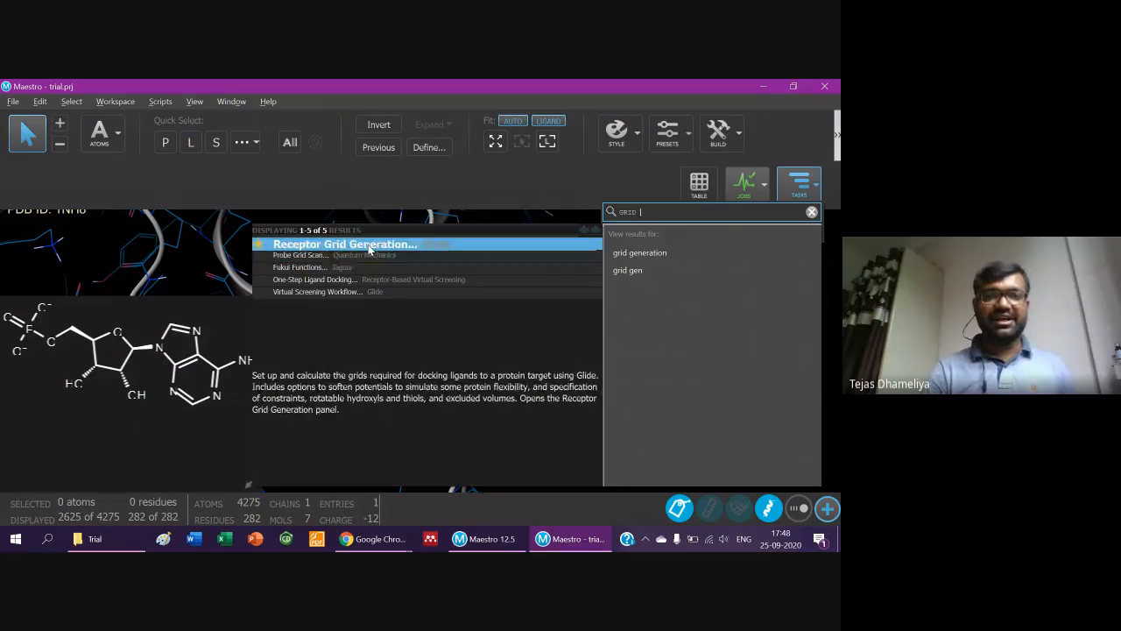
pyautogui.click(317, 245)
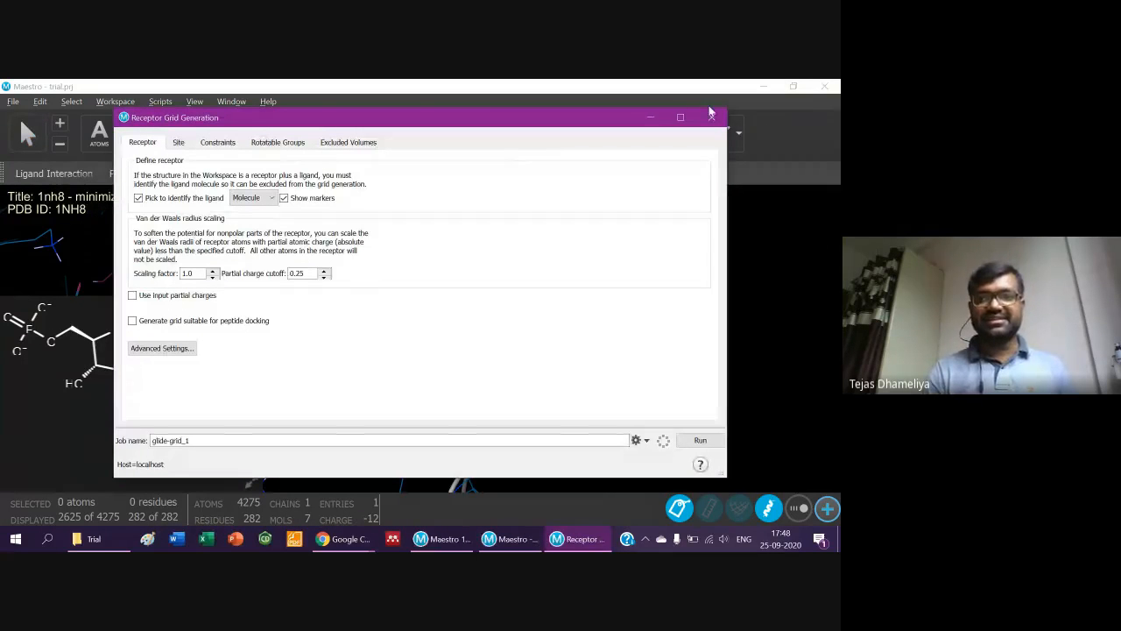
pyautogui.click(681, 118)
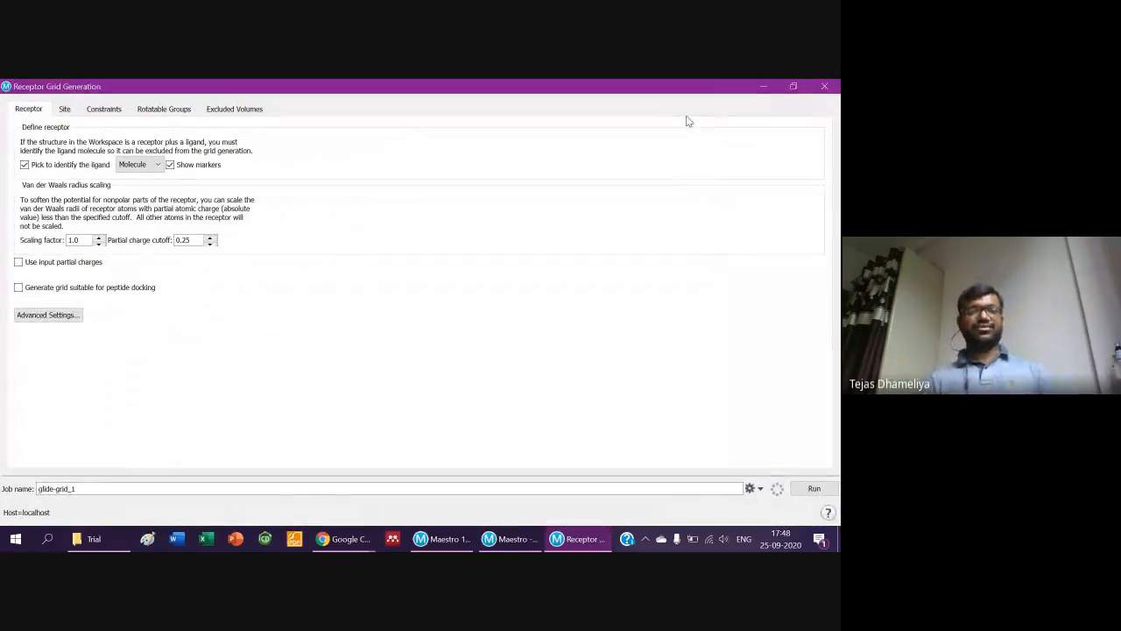
pyautogui.click(793, 85)
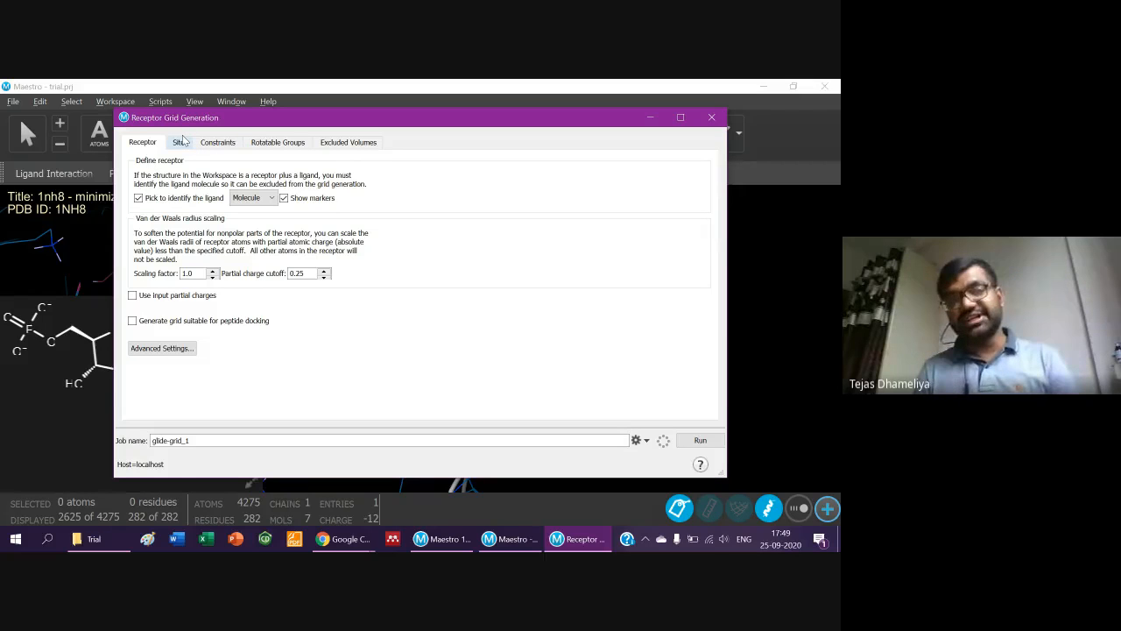
# Identify the ligand by Molecule for exclusion from the receptor grid by picking one of its atoms in the workspace.
pyautogui.click(252, 198)
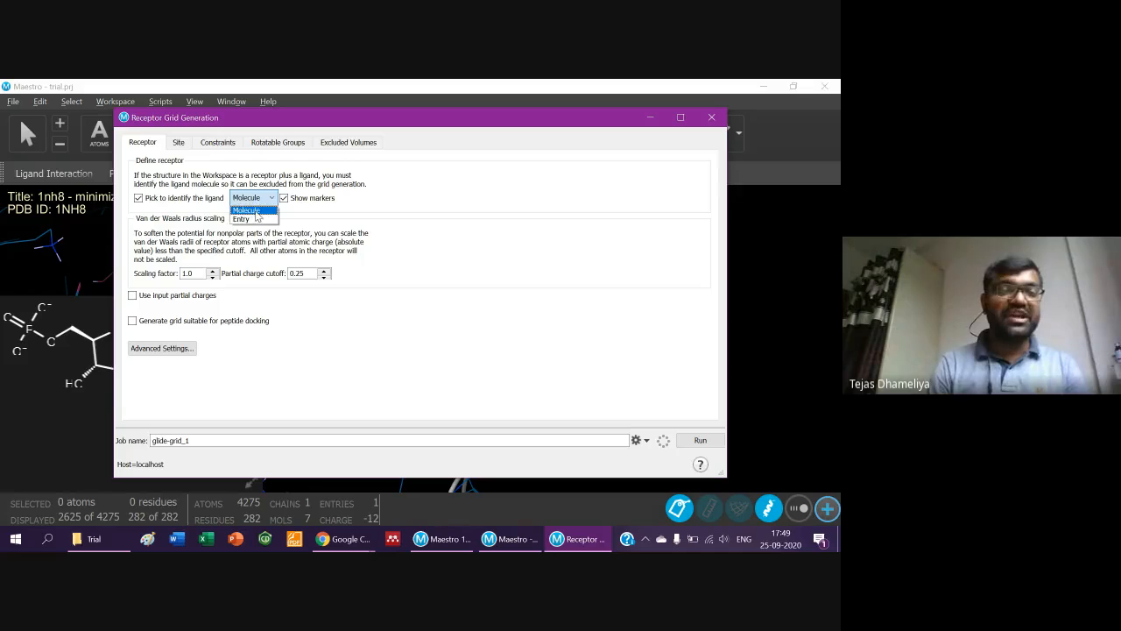
pyautogui.click(256, 210)
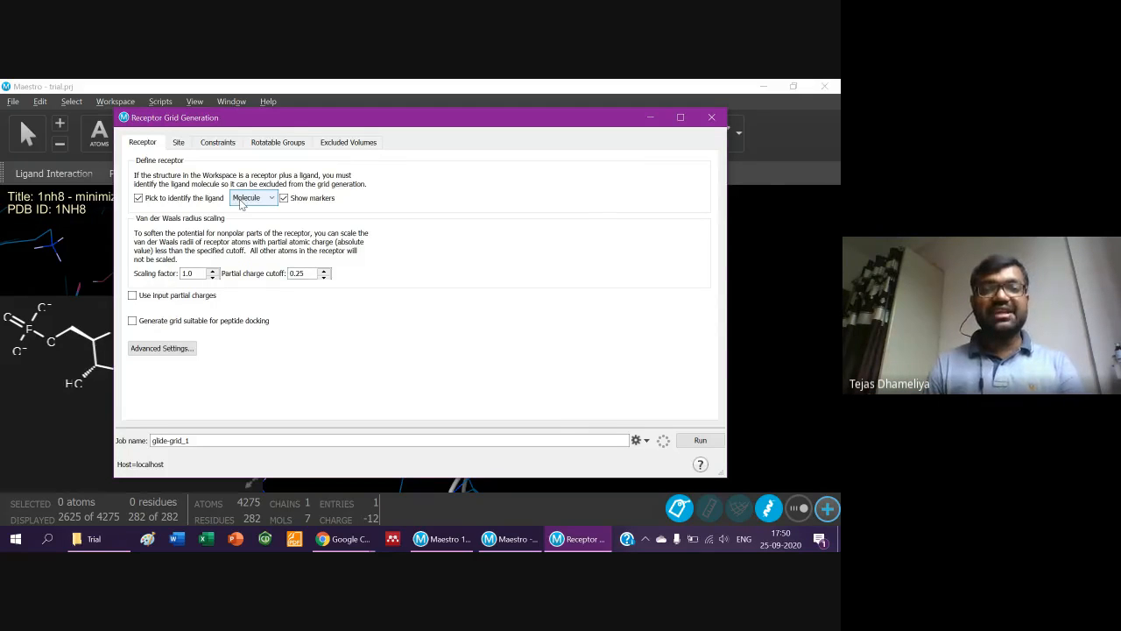
pyautogui.hotkey('alt', 'Tab')
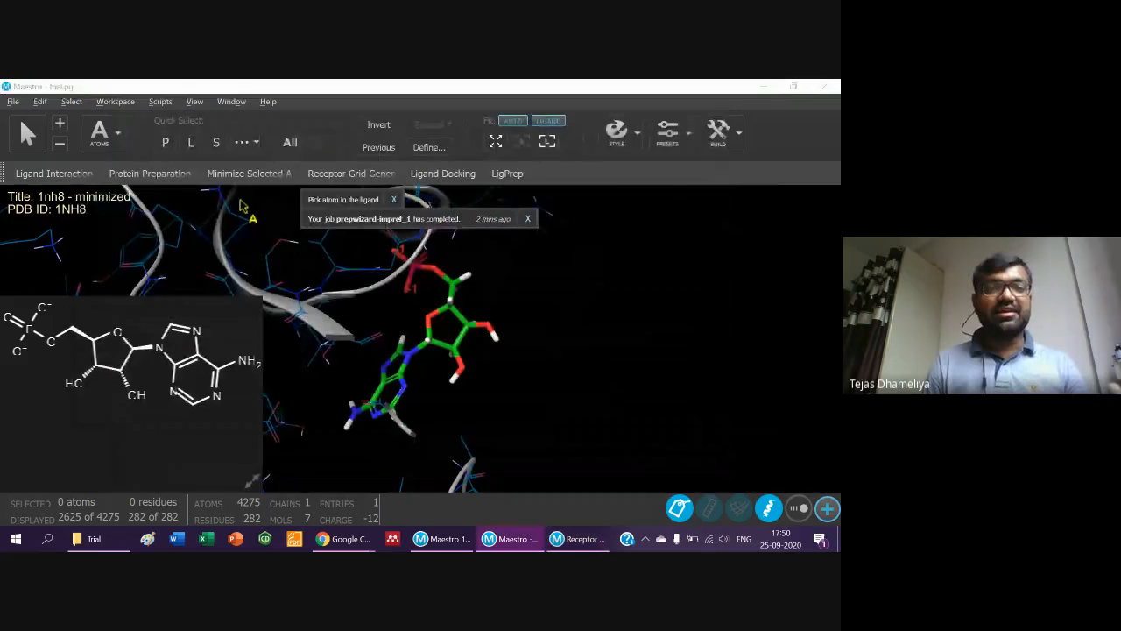
pyautogui.hotkey('alt', 'Tab')
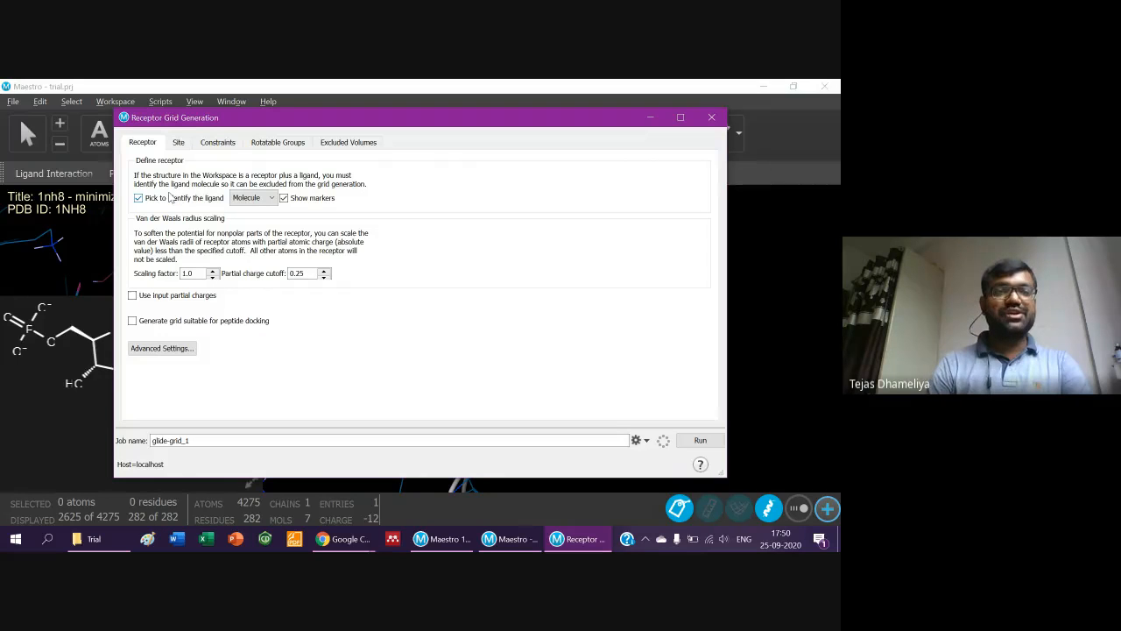
pyautogui.click(170, 198)
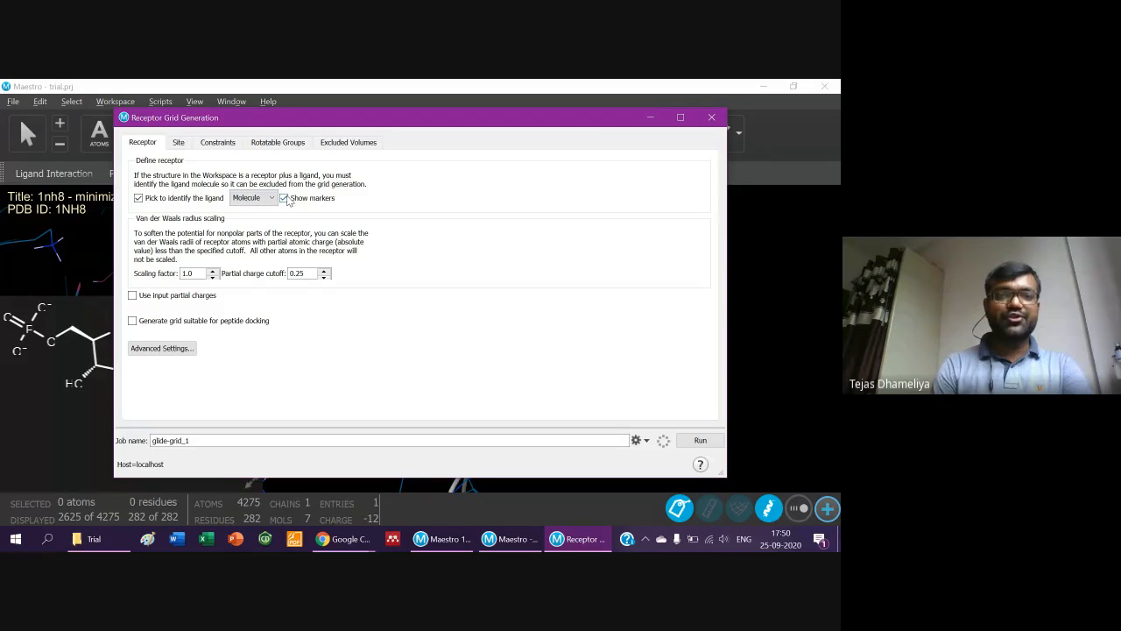
pyautogui.click(653, 118)
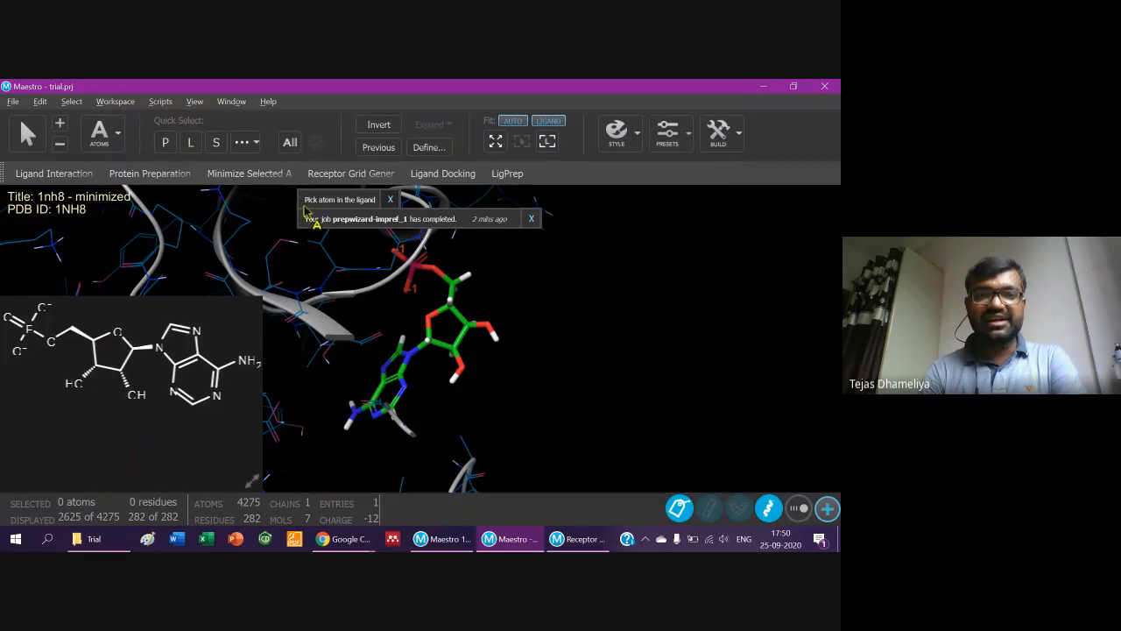
pyautogui.click(456, 292)
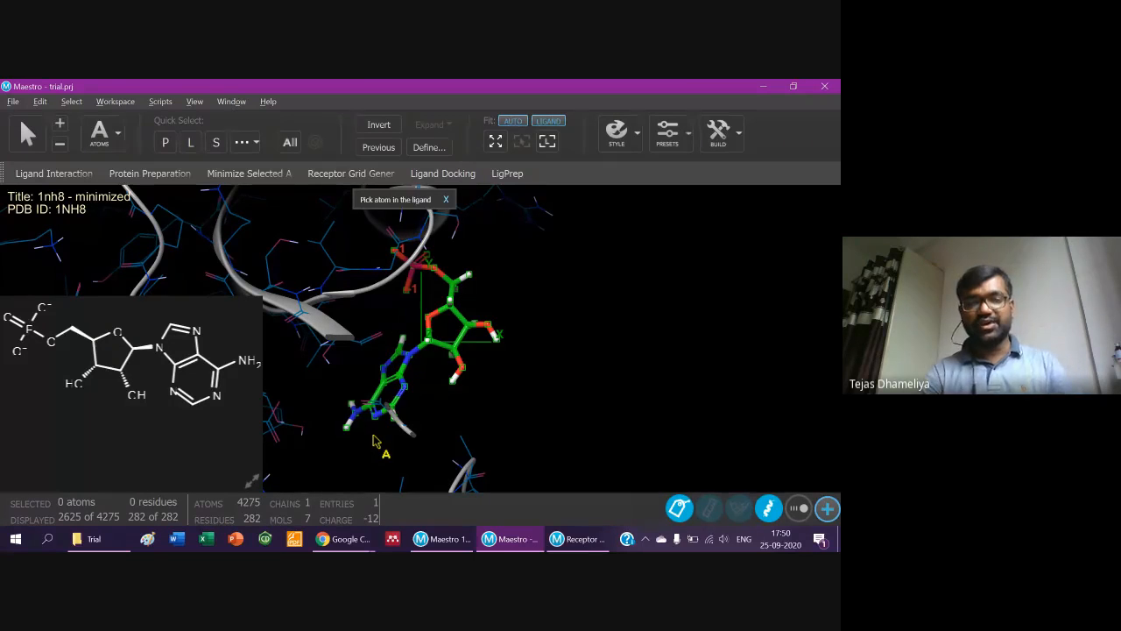
# Examine the grid box around the ligand with the whole protein fitted in view, and return to the Receptor Grid Generation settings.
pyautogui.moveTo(515, 408); pyautogui.dragTo(535, 387, button='middle')
pyautogui.keyDown('ctrl'); pyautogui.moveTo(535, 387); pyautogui.dragTo(126, 545, button='right'); pyautogui.keyUp('ctrl')
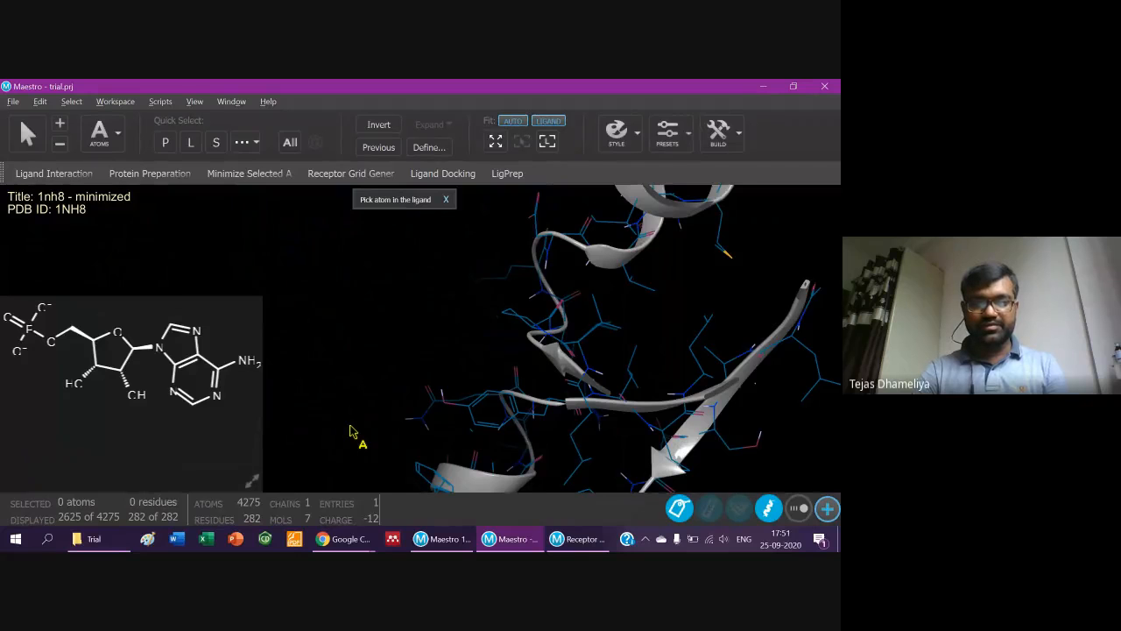
pyautogui.keyDown('ctrl'); pyautogui.moveTo(350, 426); pyautogui.dragTo(491, 490, button='right'); pyautogui.keyUp('ctrl')
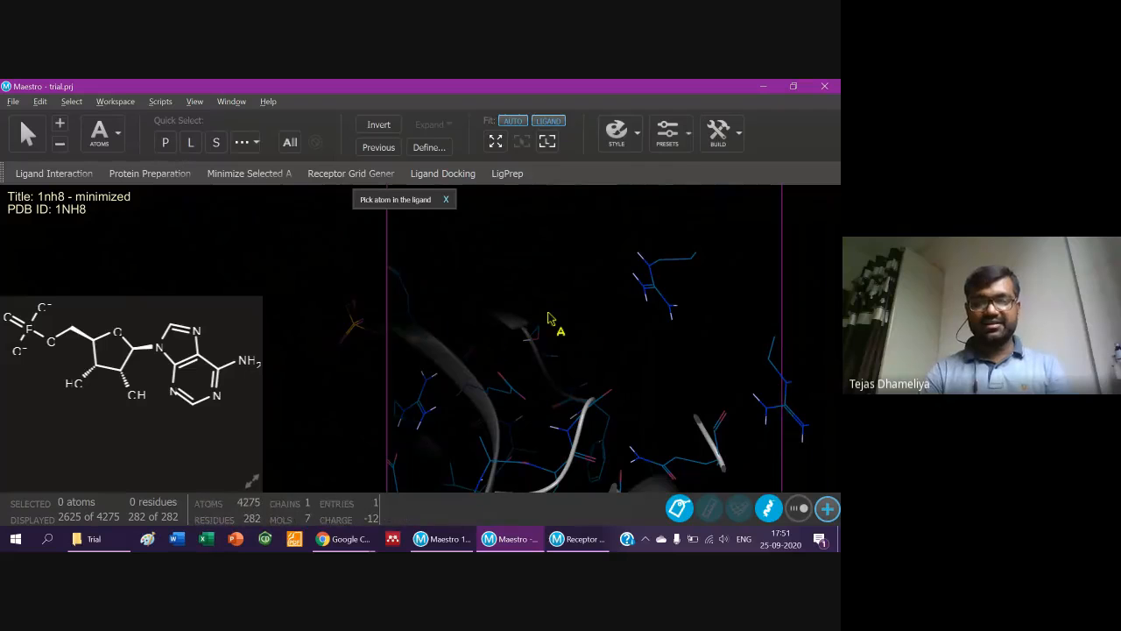
pyautogui.moveTo(551, 318)
pyautogui.keyDown('ctrl'); pyautogui.mouseDown(button='right')
pyautogui.moveTo(533, 318)
pyautogui.moveTo(479, 390)
pyautogui.moveTo(436, 406)
pyautogui.moveTo(540, 321)
pyautogui.moveTo(542, 331)
pyautogui.mouseUp(button='right'); pyautogui.keyUp('ctrl')
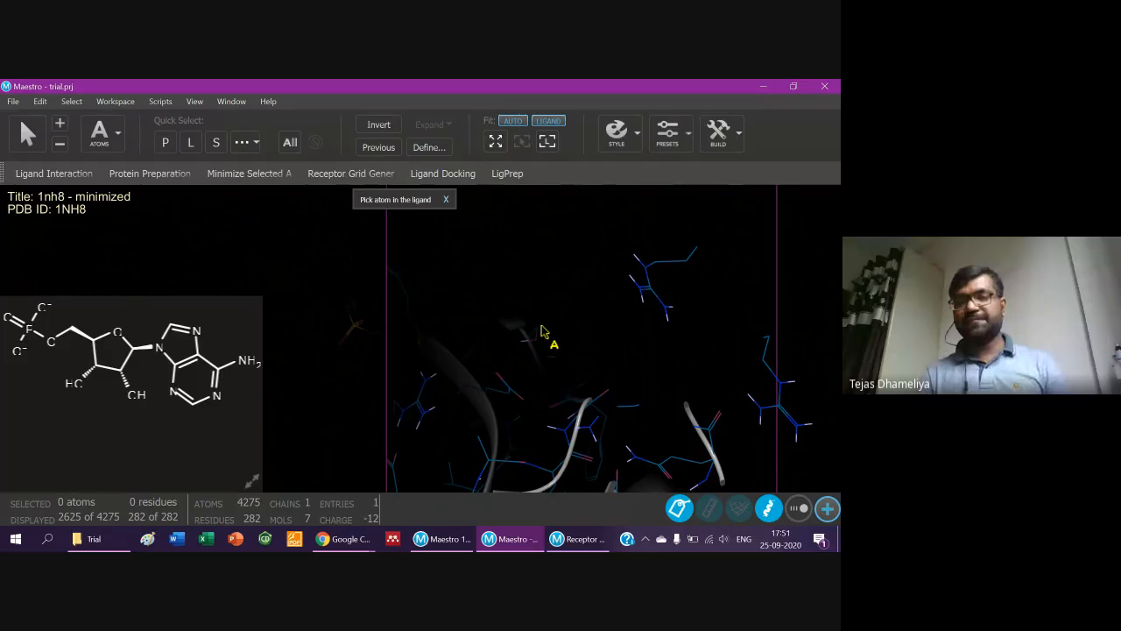
pyautogui.click(495, 141)
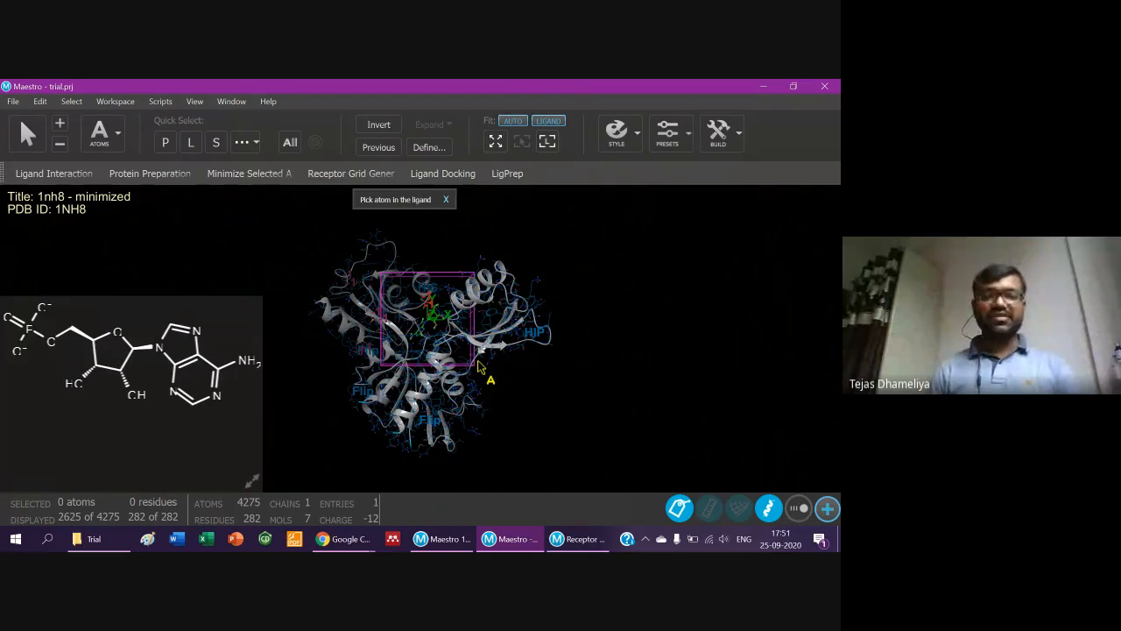
pyautogui.hotkey('alt', 'Tab')
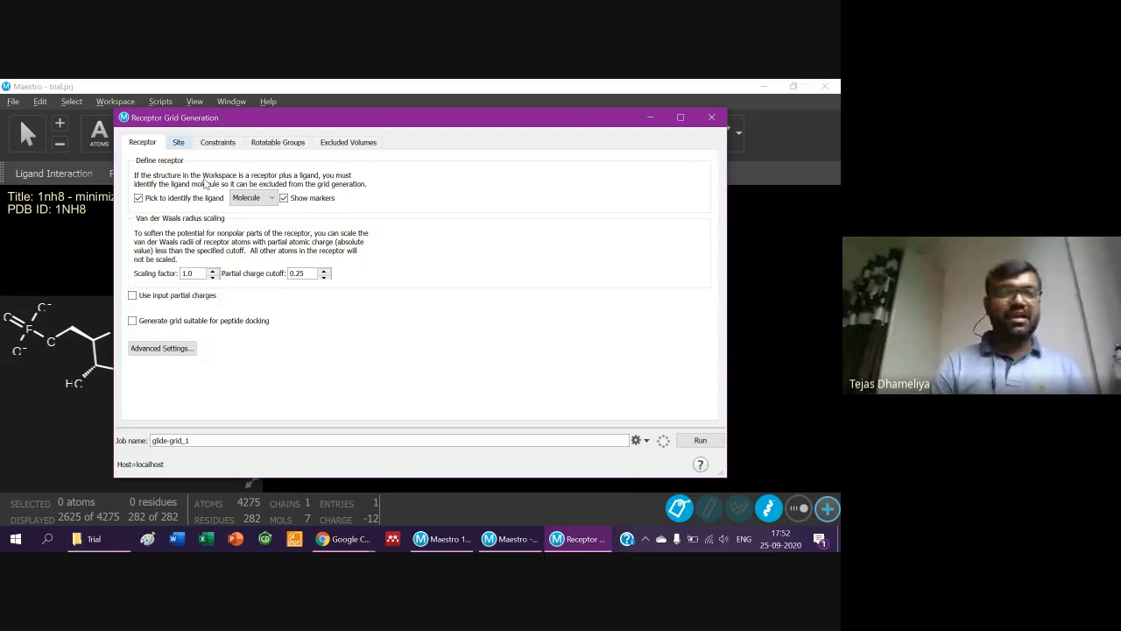
# Open the Site settings for the receptor grid's enclosing box.
pyautogui.click(175, 143)
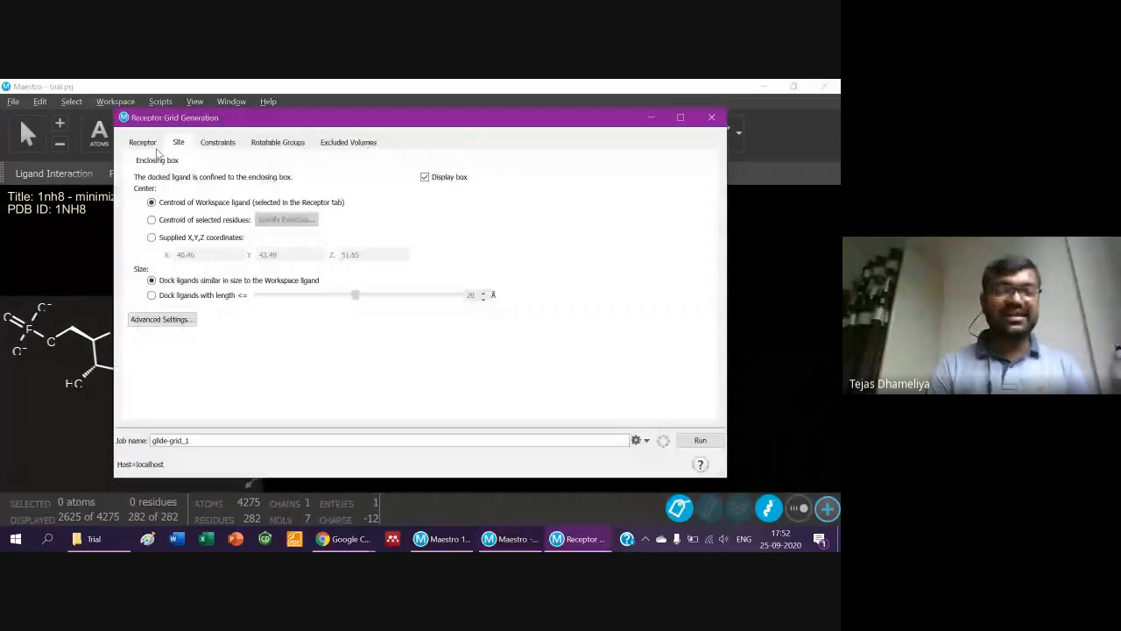
pyautogui.click(149, 144)
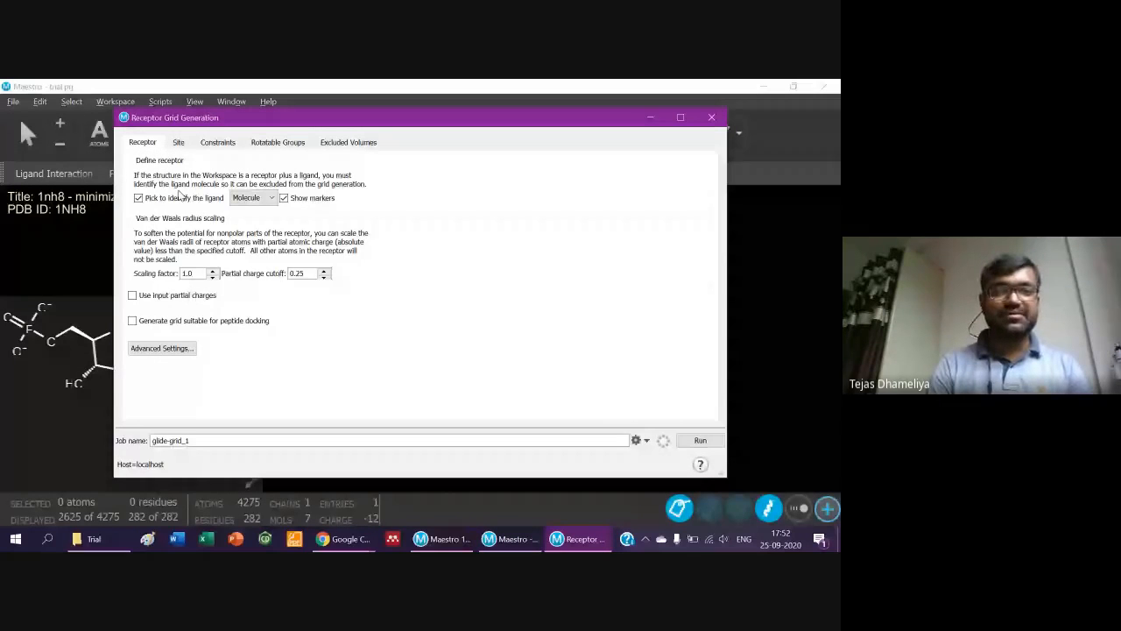
pyautogui.click(178, 143)
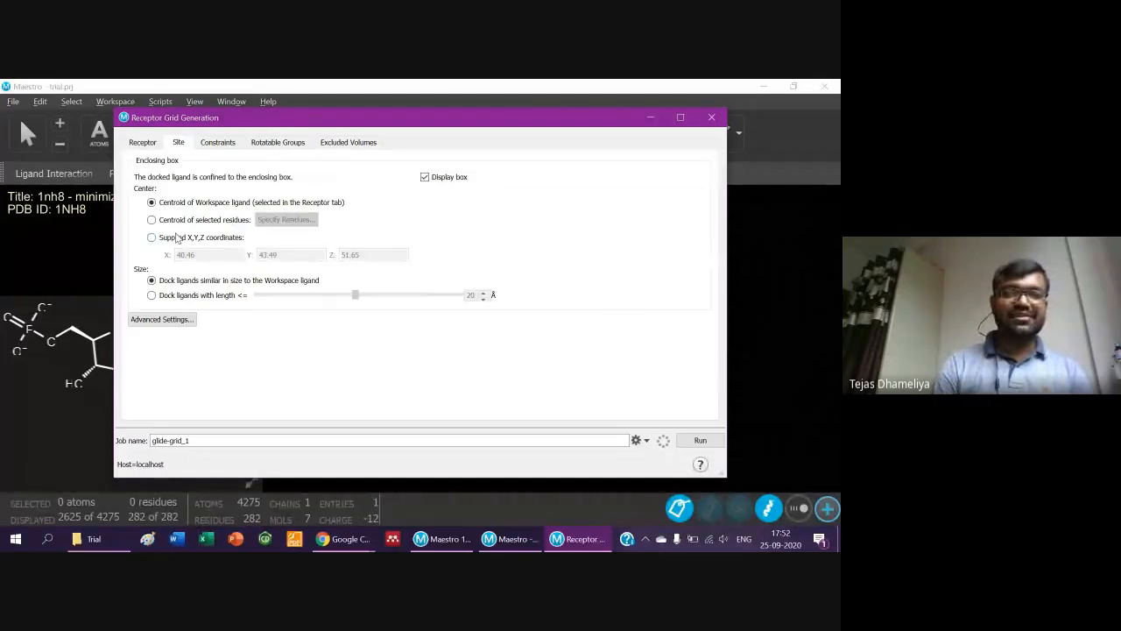
# Try to centre the enclosing box on the centroid of selected residues, and dismiss the residue selection.
pyautogui.click(152, 221)
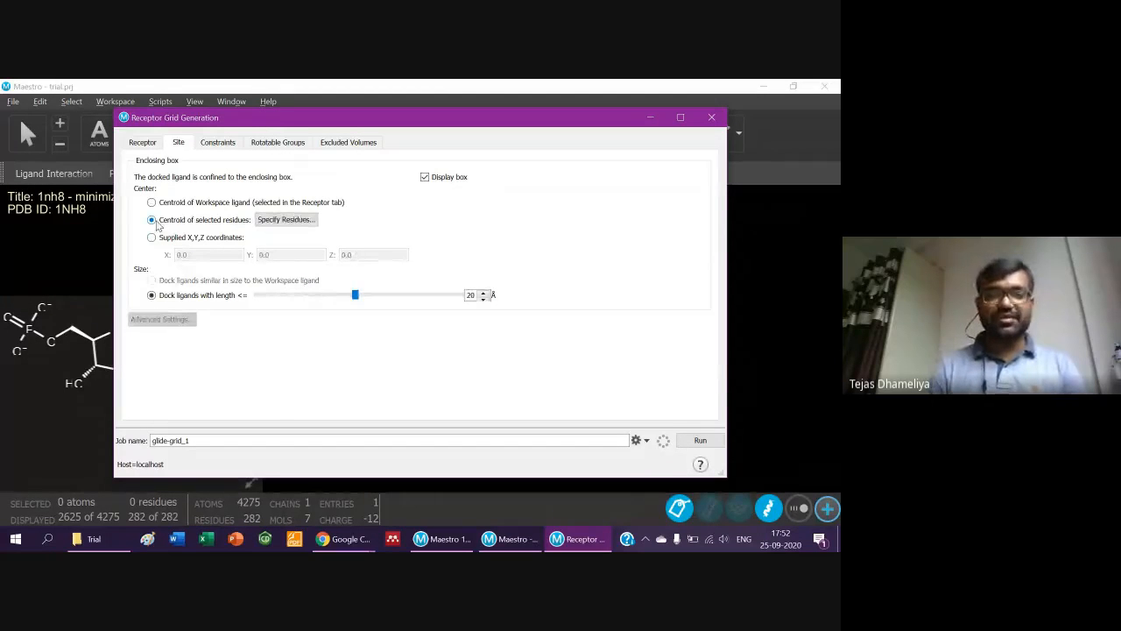
pyautogui.click(262, 225)
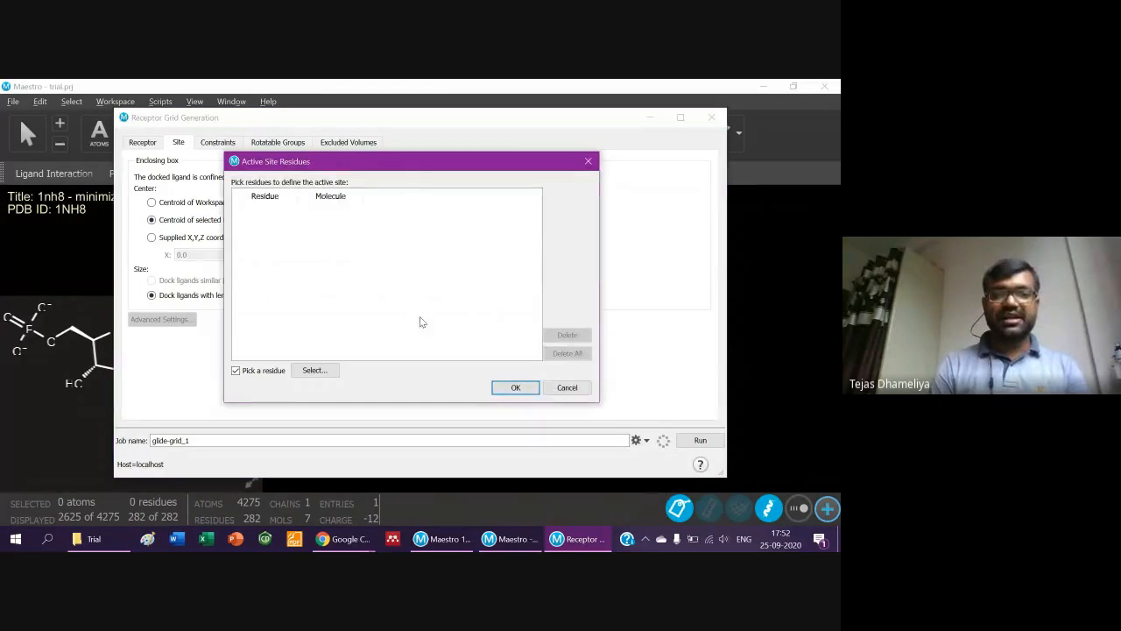
pyautogui.click(751, 329)
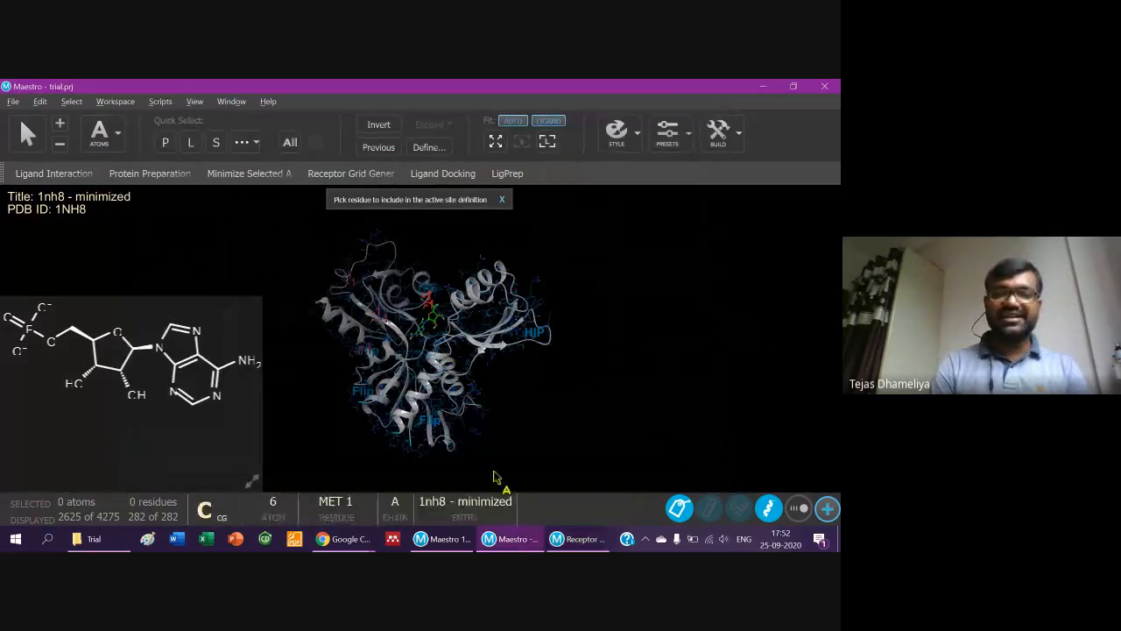
pyautogui.moveTo(492, 531)
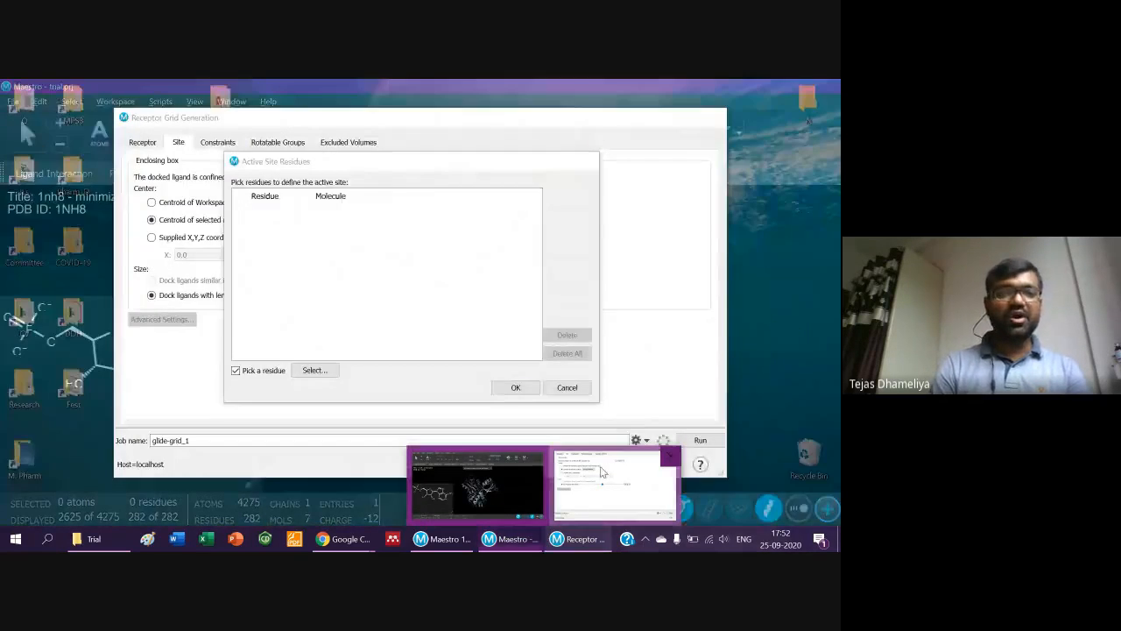
pyautogui.click(602, 473)
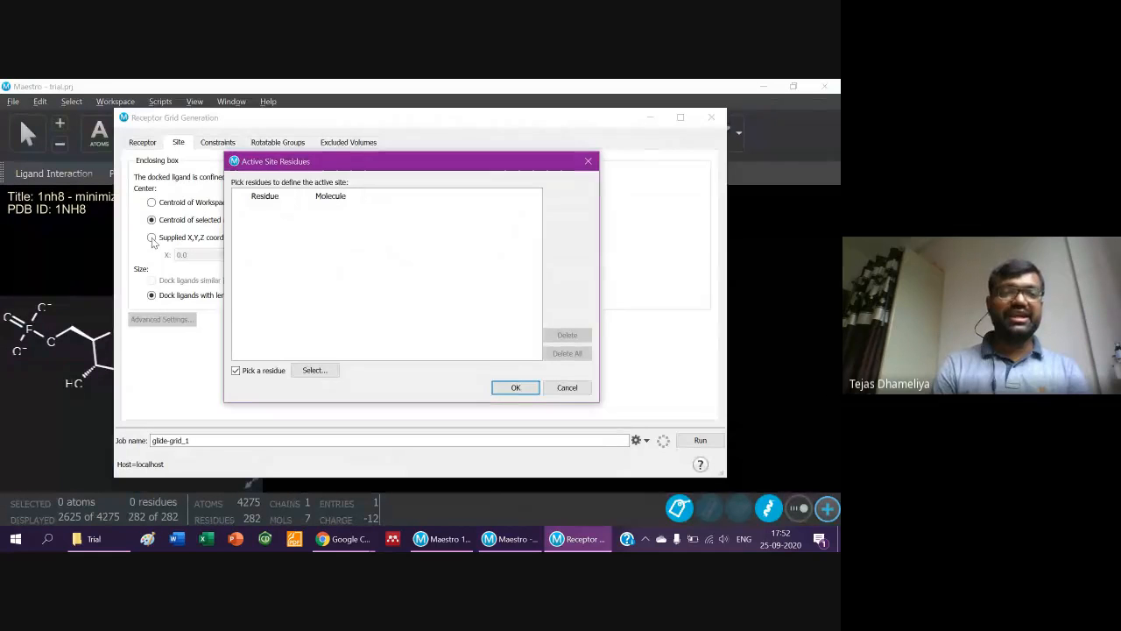
pyautogui.click(568, 387)
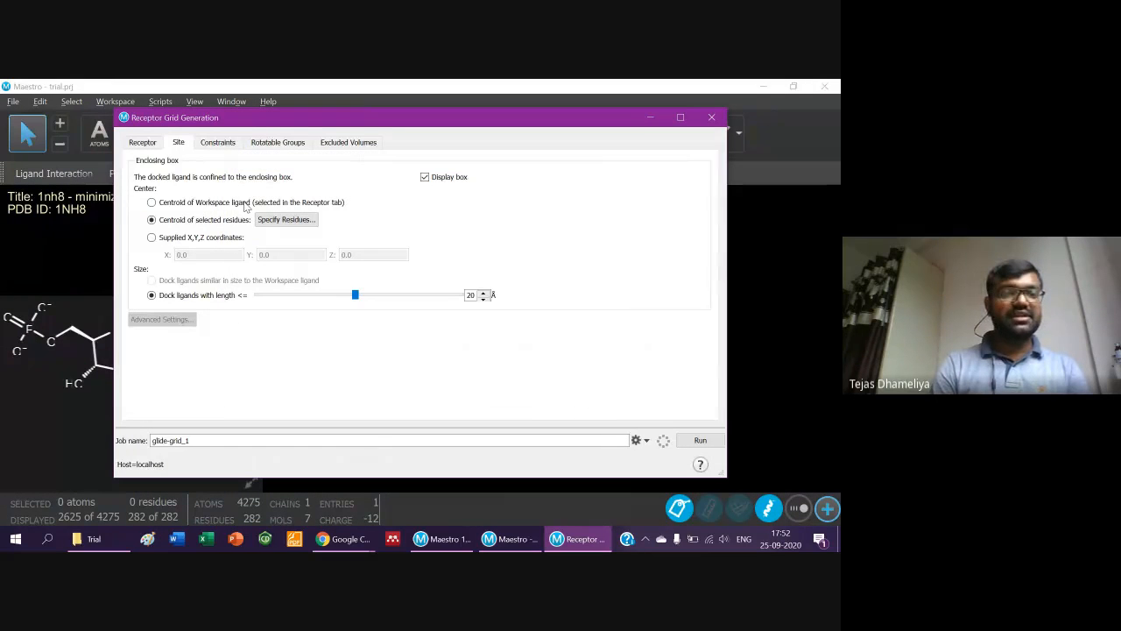
# Centre the enclosing box on the centroid of the Workspace ligand and inspect the box around the ligand in the workspace.
pyautogui.click(152, 238)
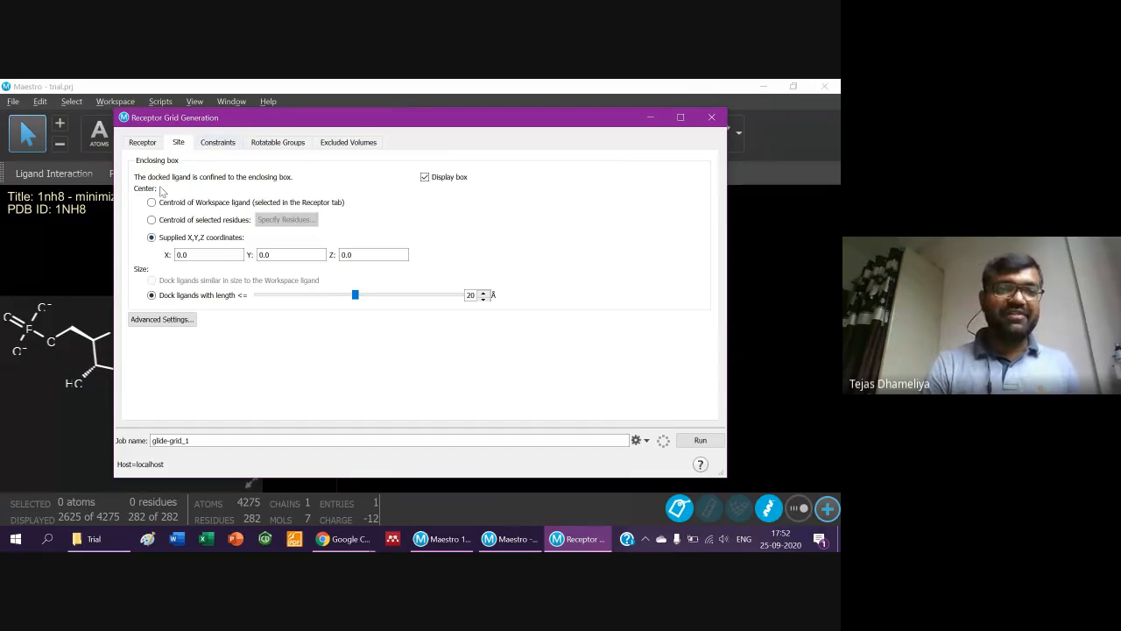
pyautogui.click(152, 203)
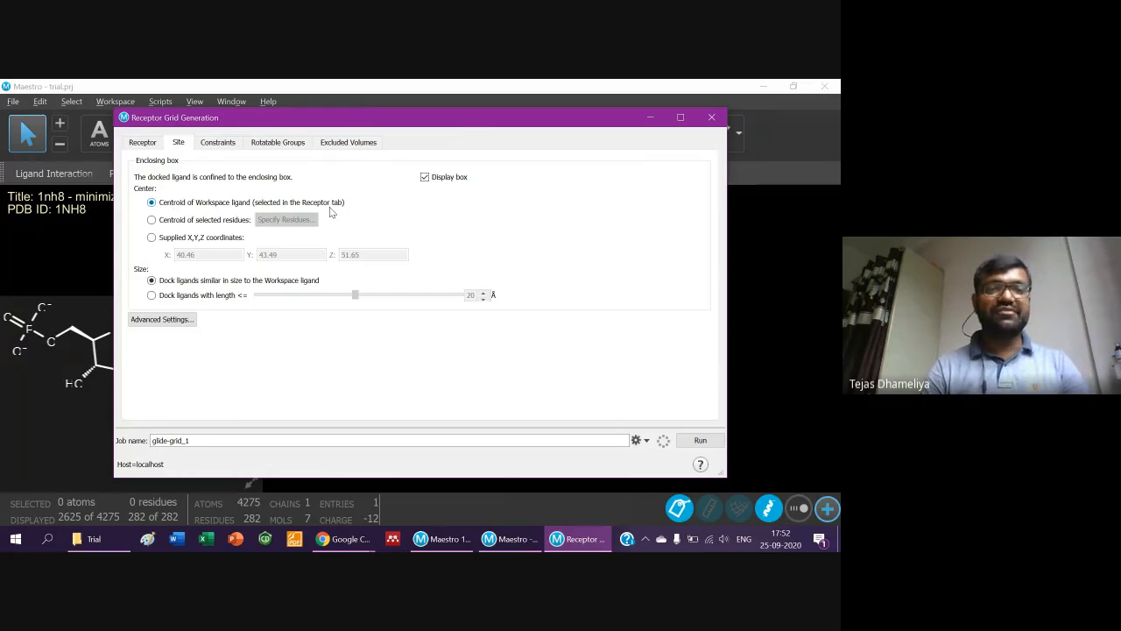
pyautogui.click(650, 116)
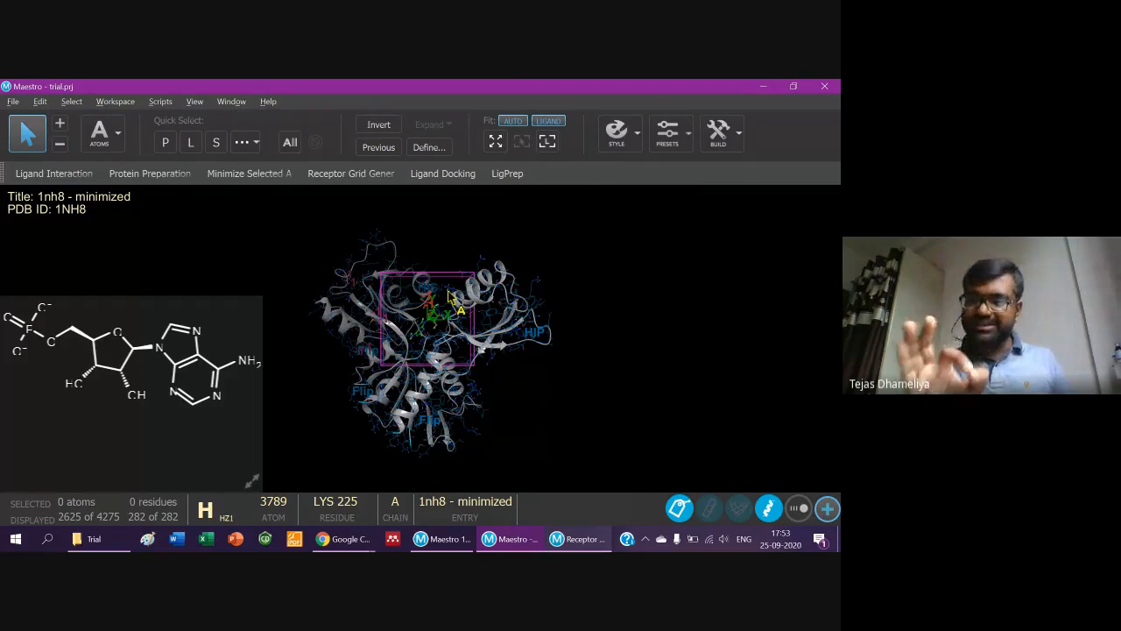
pyautogui.moveTo(578, 539)
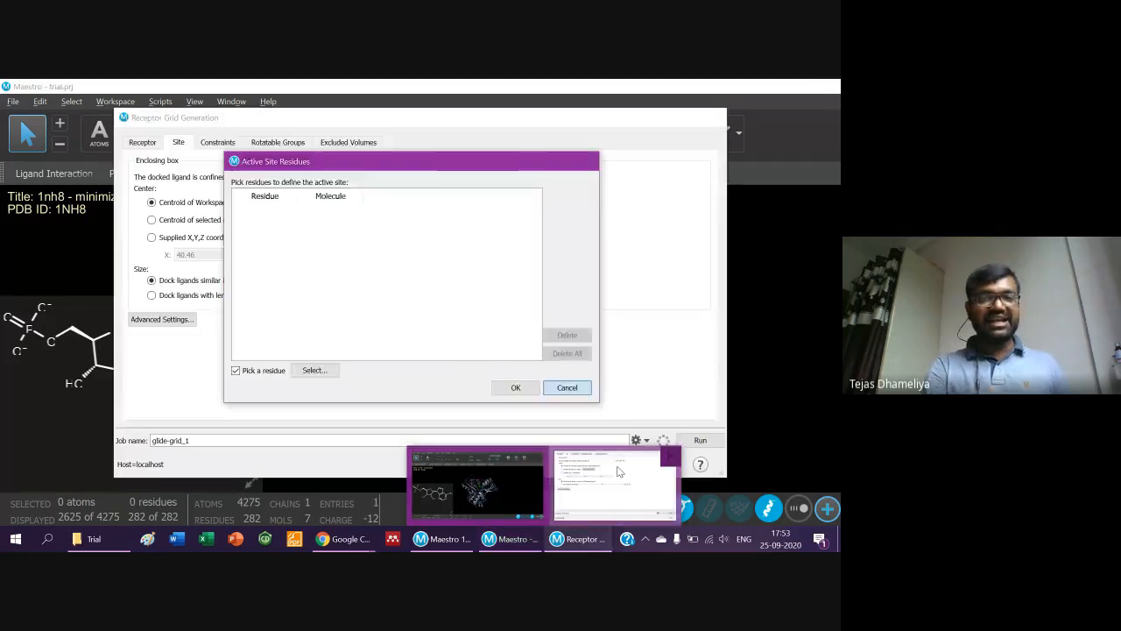
pyautogui.click(619, 472)
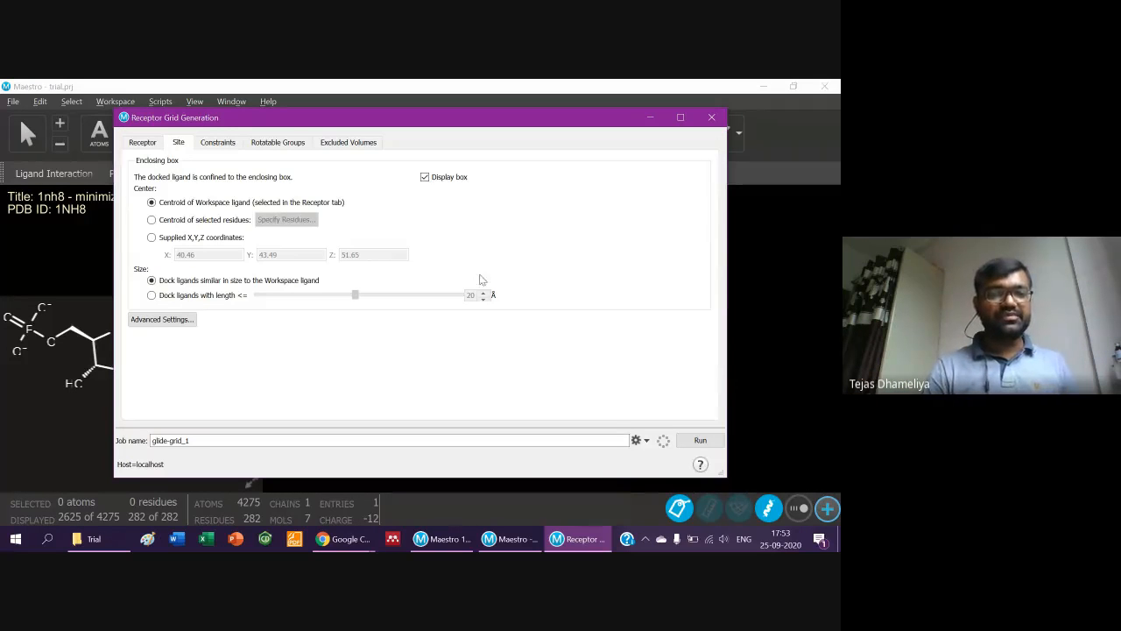
# Size the enclosing box by ligand length and set the maximum docked ligand length to 10 Å.
pyautogui.click(152, 295)
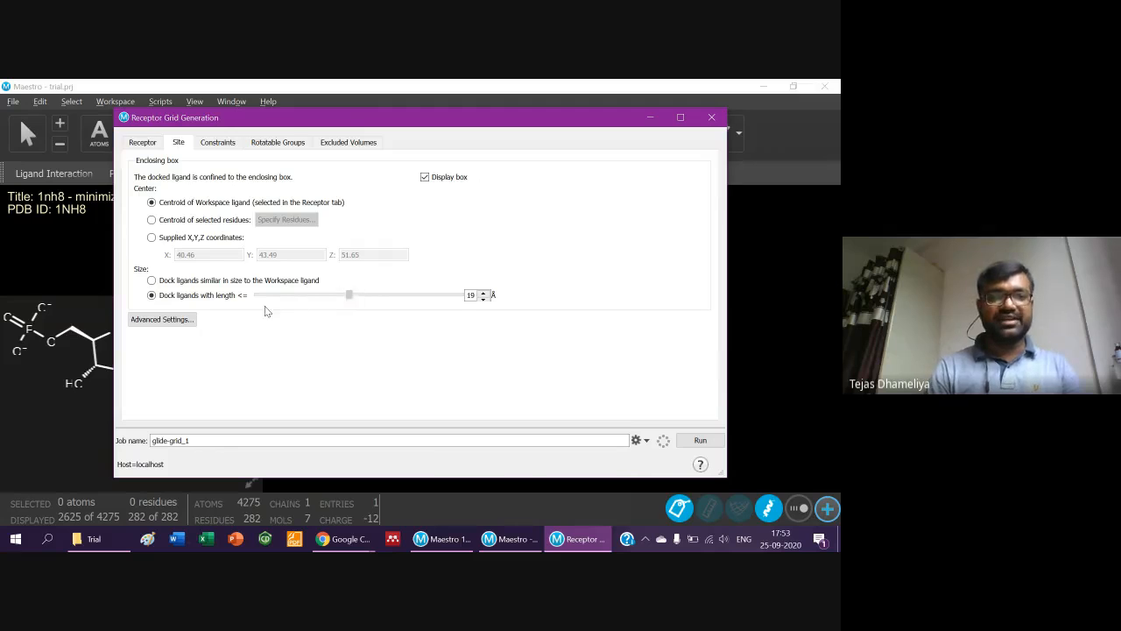
pyautogui.moveTo(264, 305); pyautogui.dragTo(472, 297)
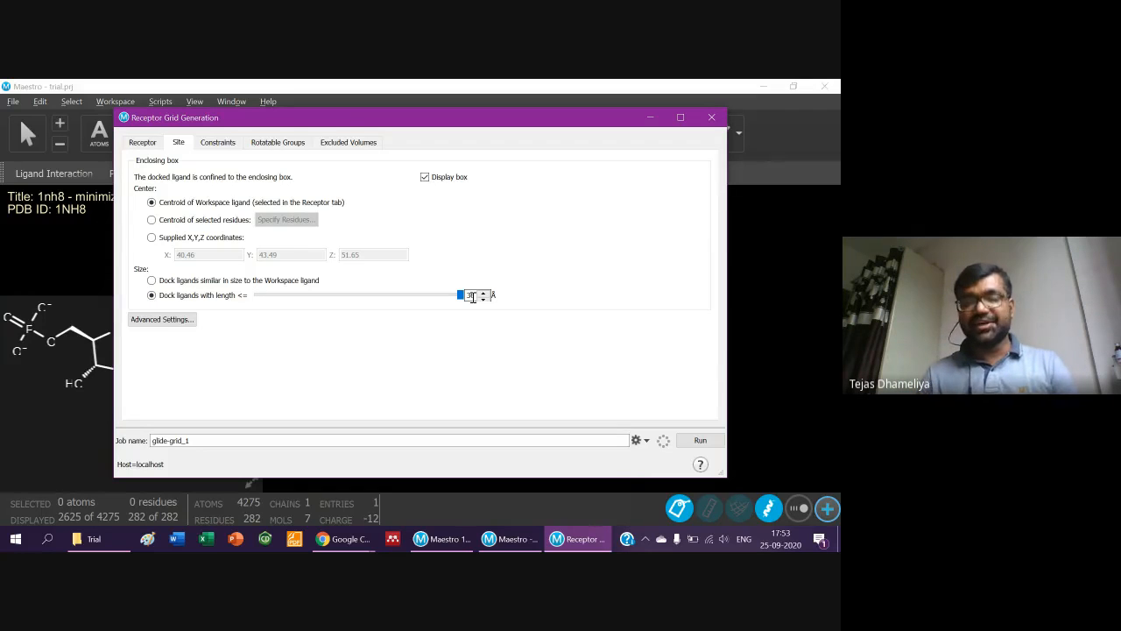
pyautogui.doubleClick(474, 295)
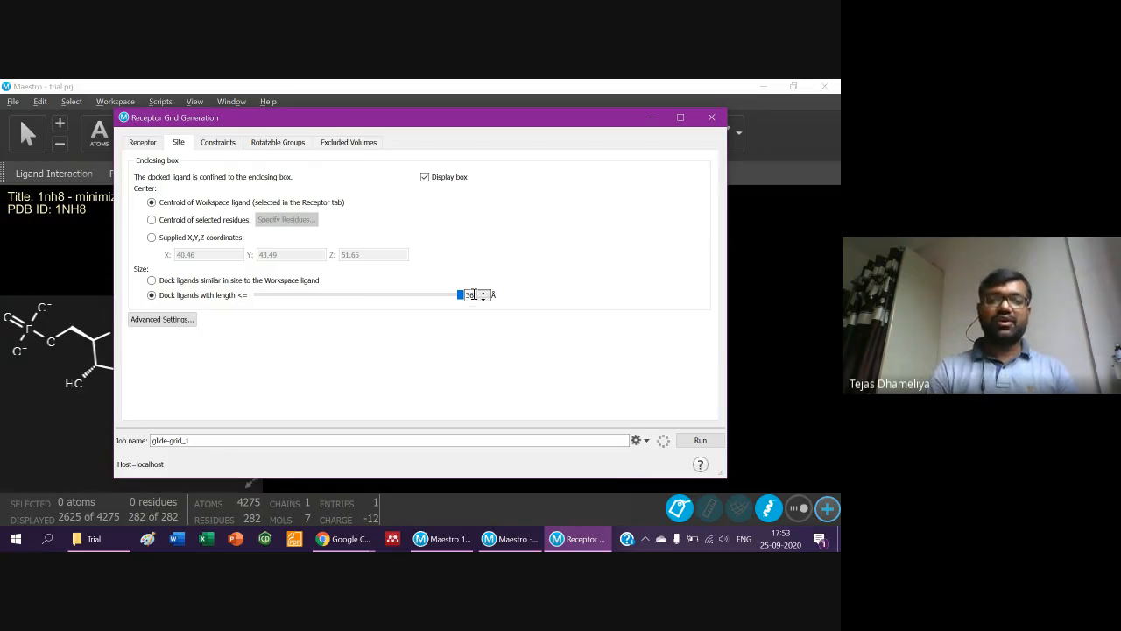
pyautogui.press('BackSpace')
pyautogui.write('8')
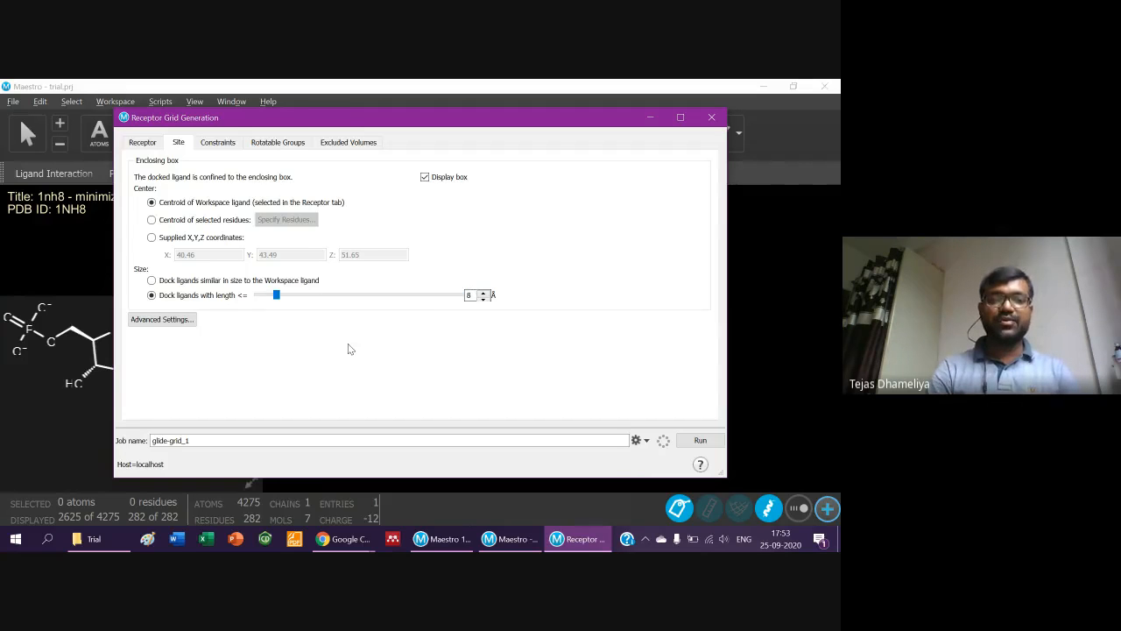
pyautogui.press('BackSpace')
pyautogui.write('10')
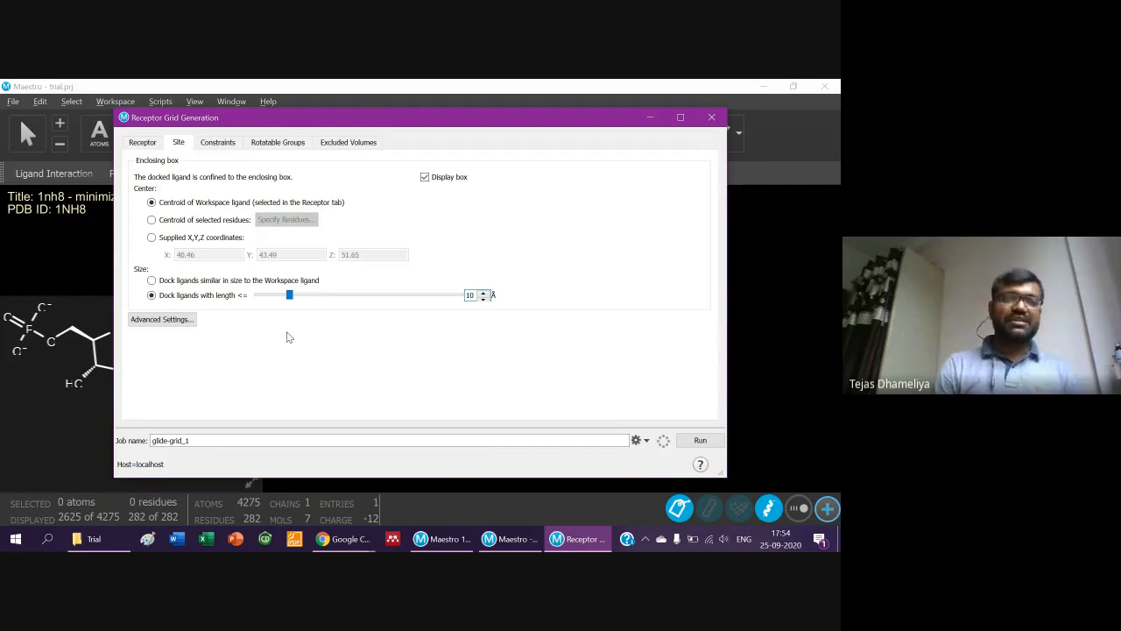
# Review the grid's constraint types, rotatable groups and excluded volumes, and return to the receptor definition.
pyautogui.click(218, 142)
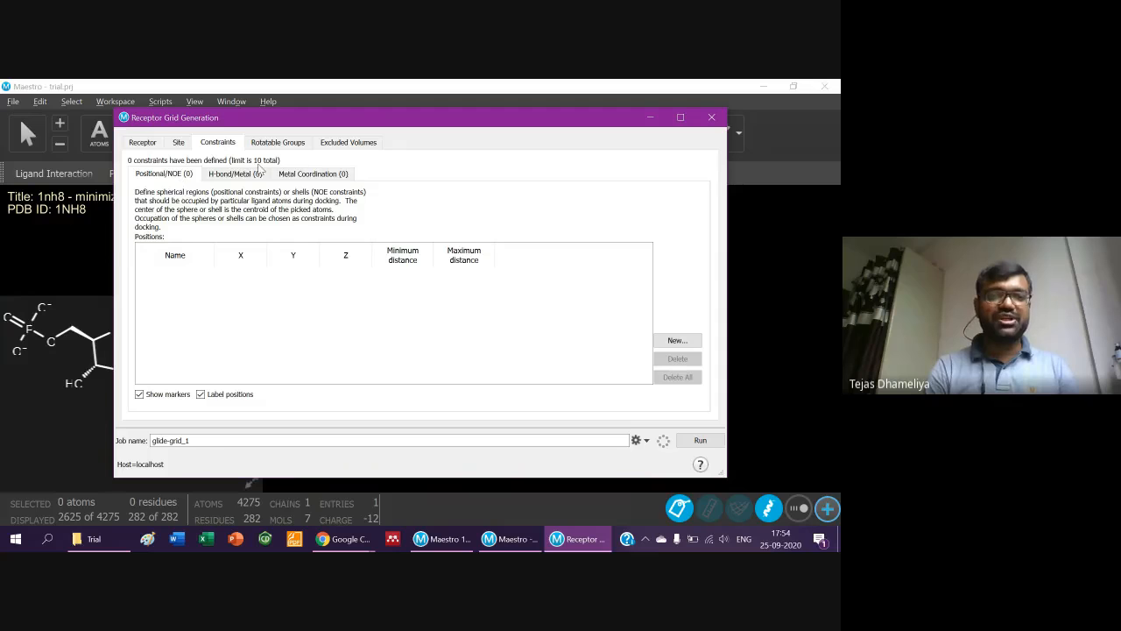
pyautogui.click(235, 174)
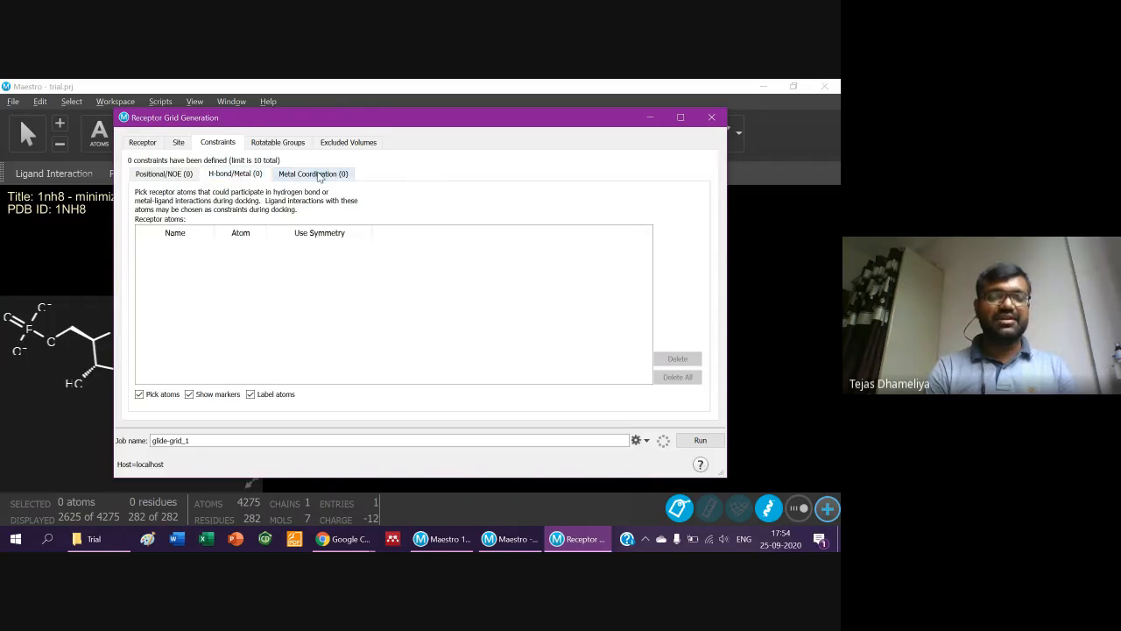
pyautogui.click(320, 175)
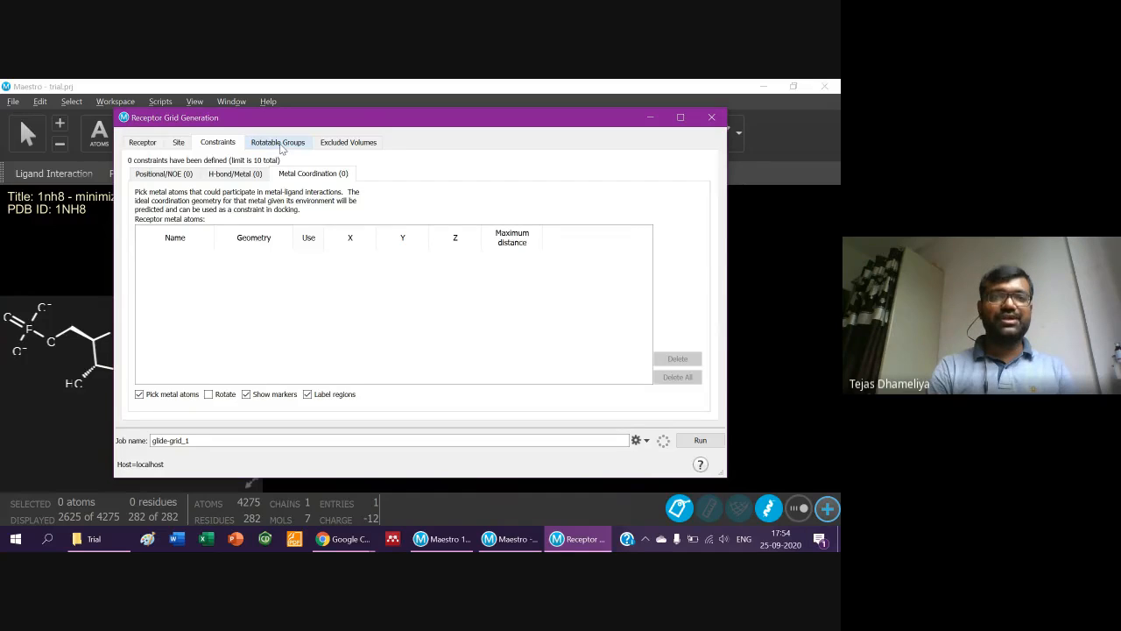
pyautogui.click(279, 143)
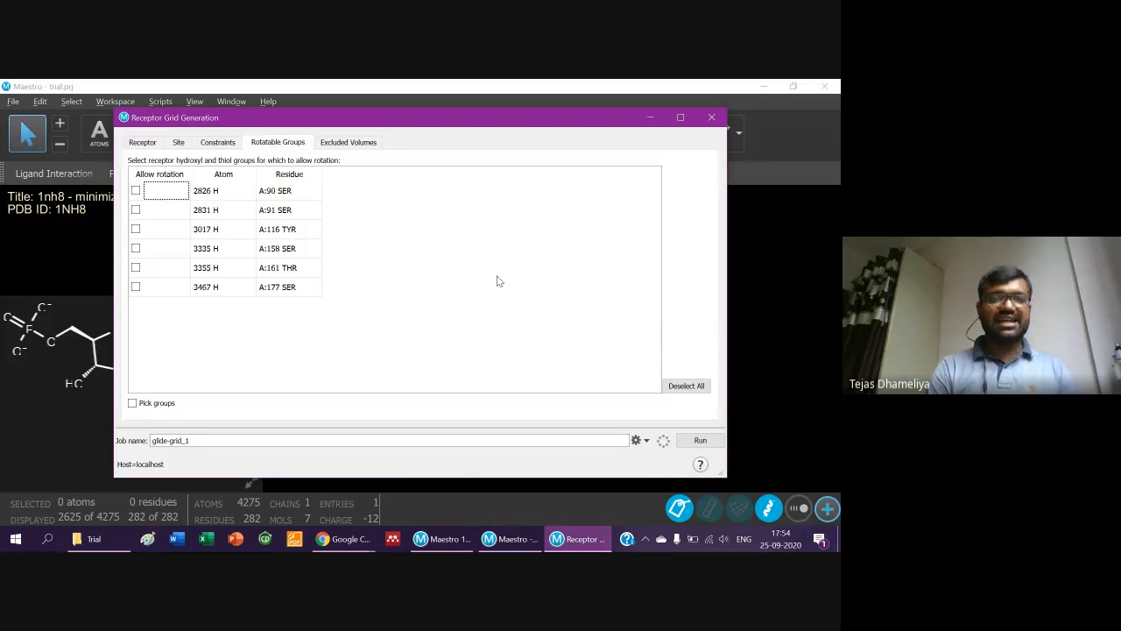
pyautogui.click(329, 146)
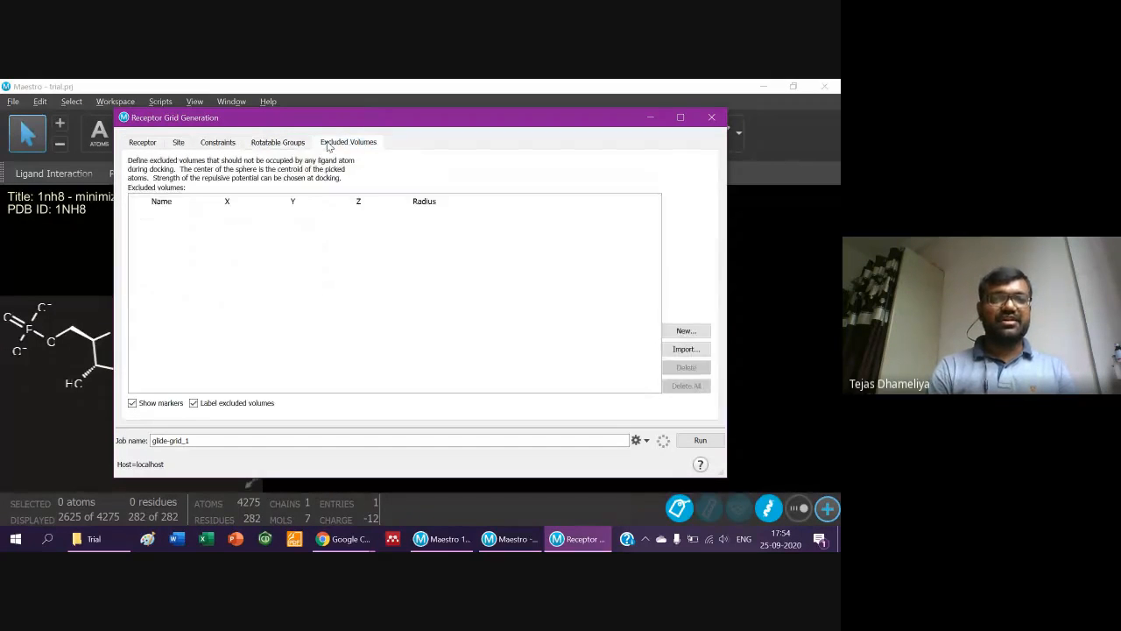
pyautogui.click(140, 143)
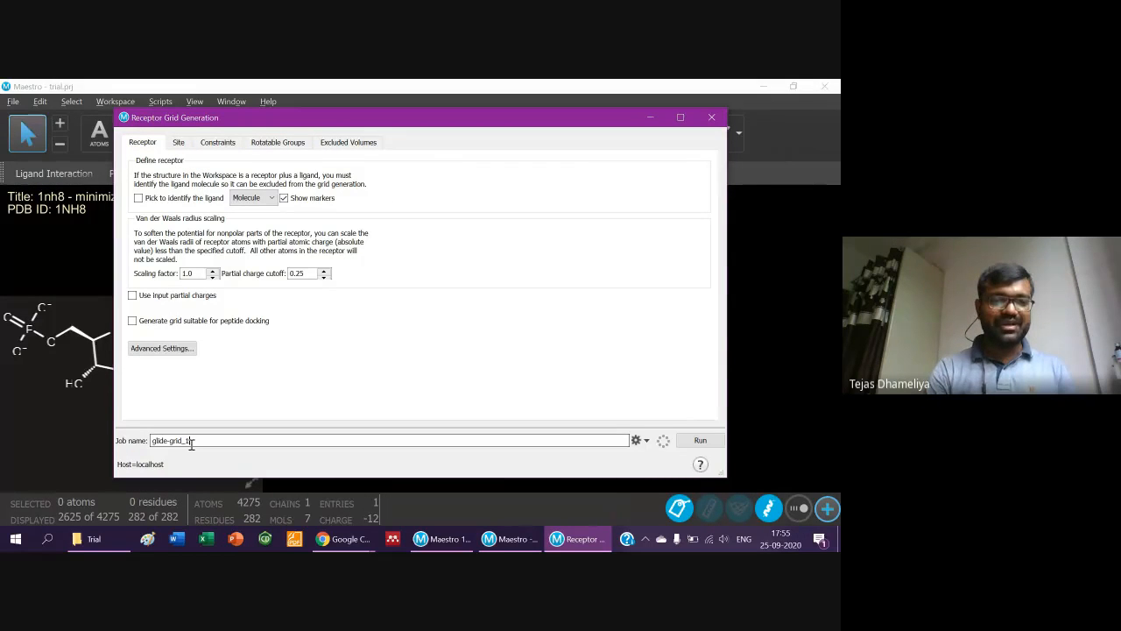
# Rename the grid generation job as "glide-grid 10A" and try to run it.
pyautogui.write('nh8')
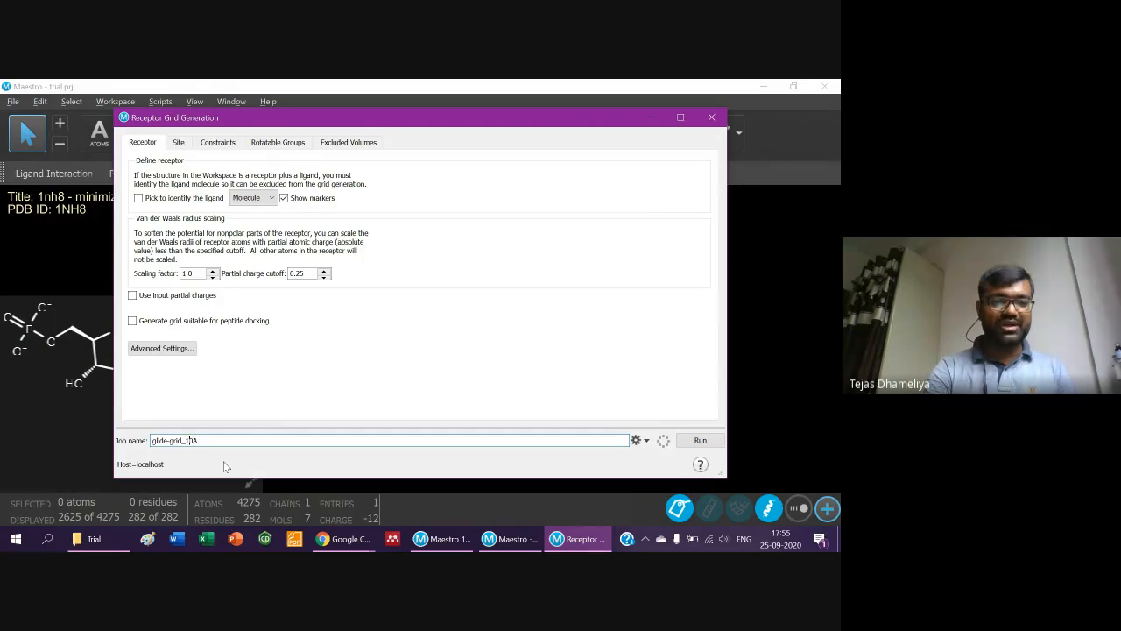
pyautogui.press('Left')
pyautogui.press('BackSpace')
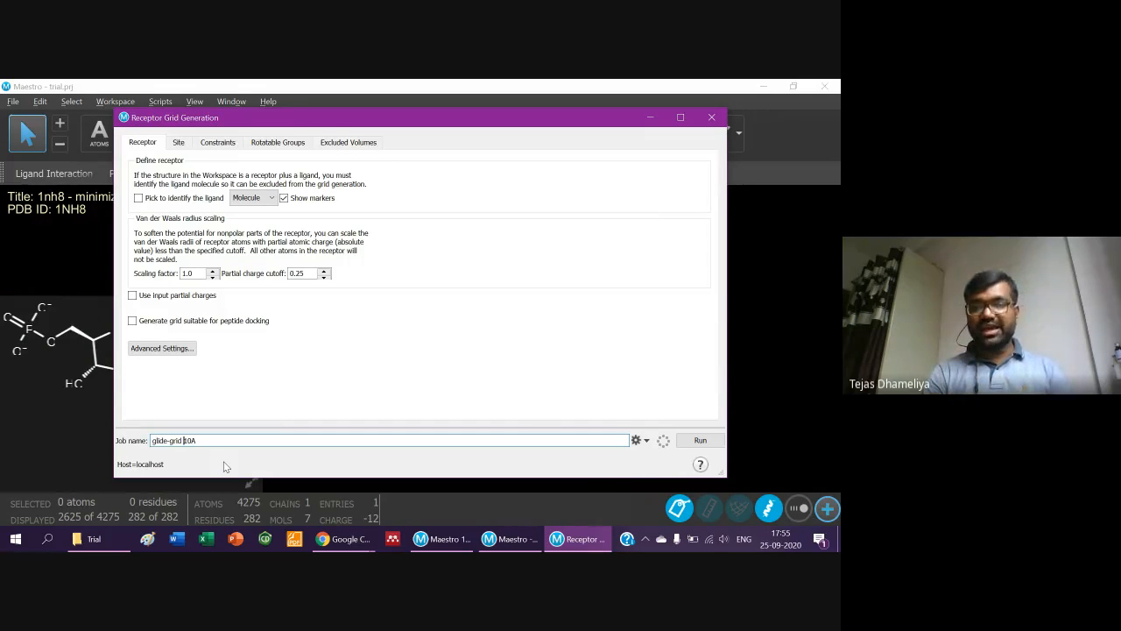
pyautogui.click(697, 442)
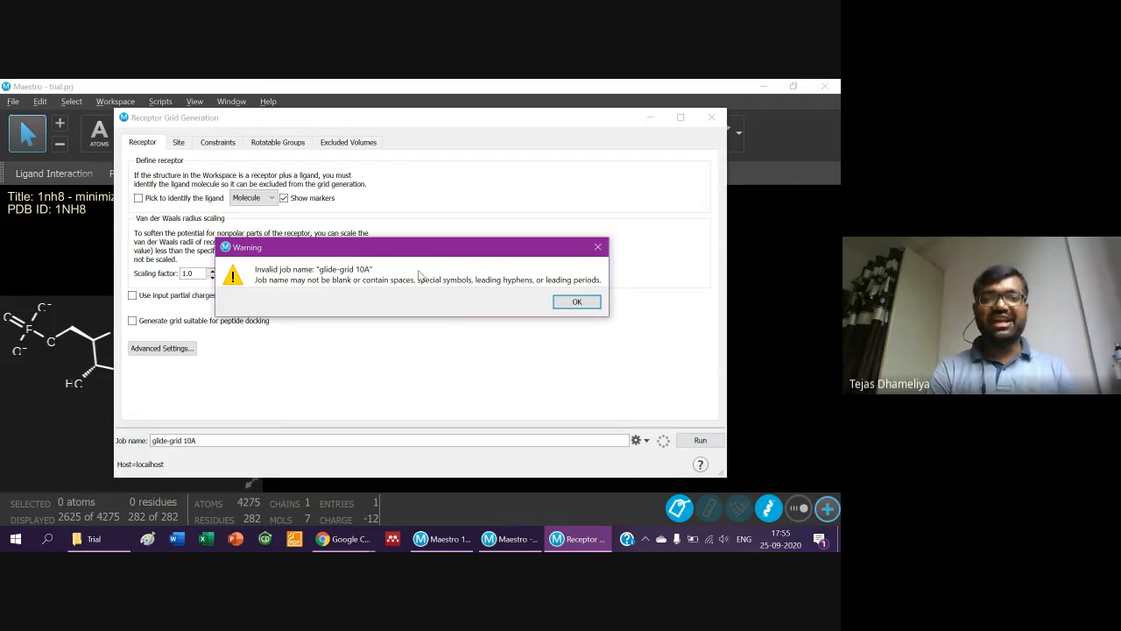
pyautogui.click(577, 303)
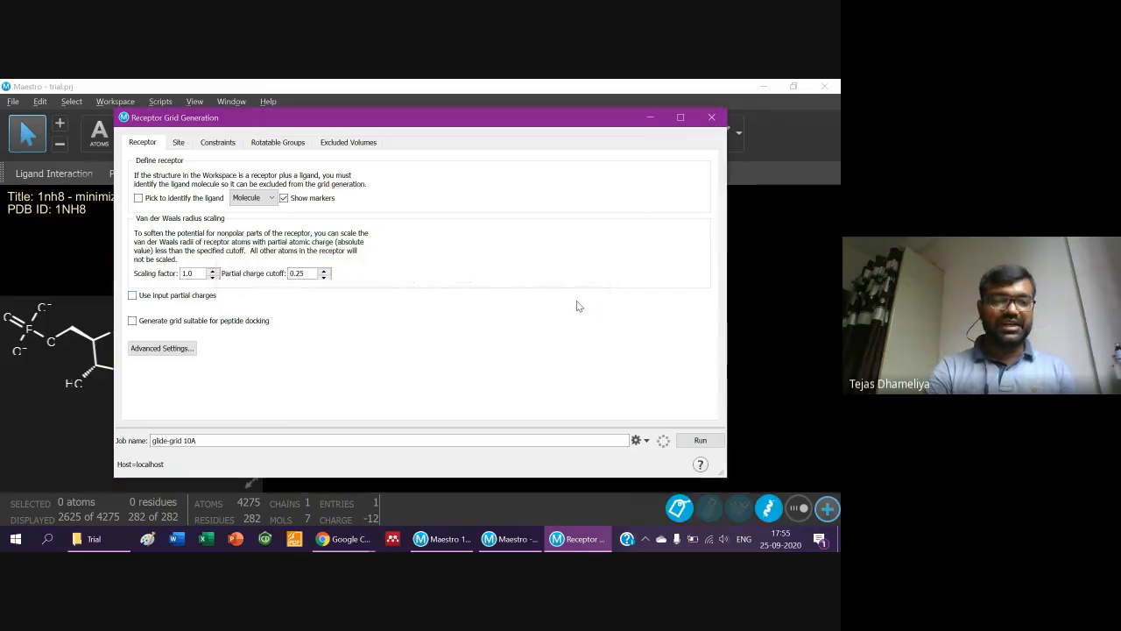
# Replace the space in the job name with an underscore so it reads glide-grid_10A.
pyautogui.click(491, 441)
pyautogui.press('Left')
pyautogui.press('Left')
pyautogui.press('Left')
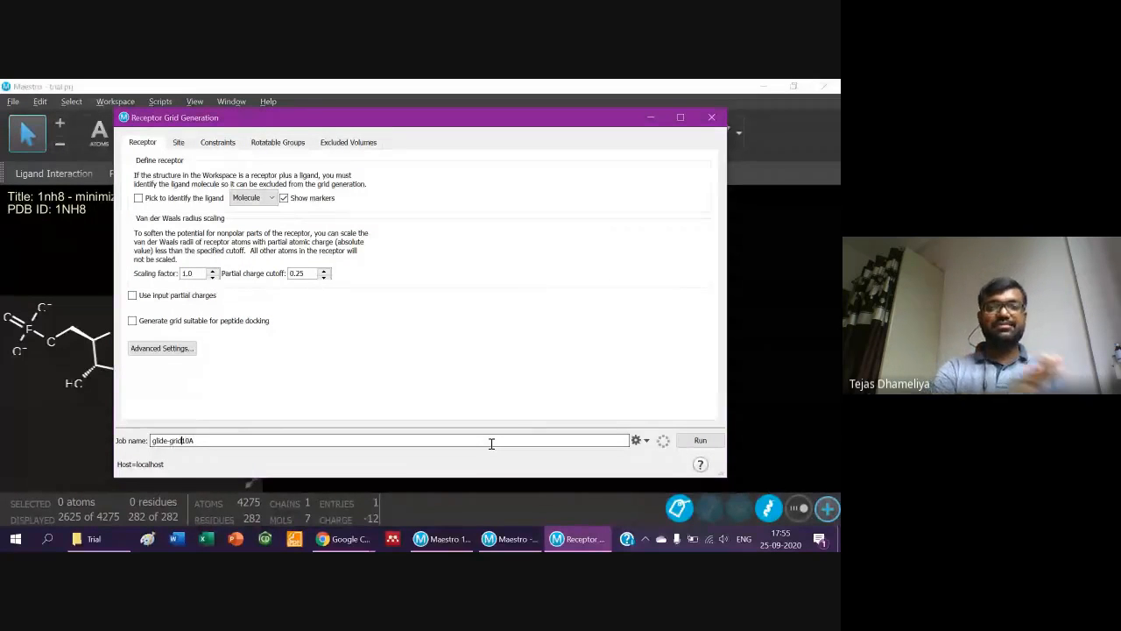
pyautogui.press('BackSpace')
pyautogui.write('_')
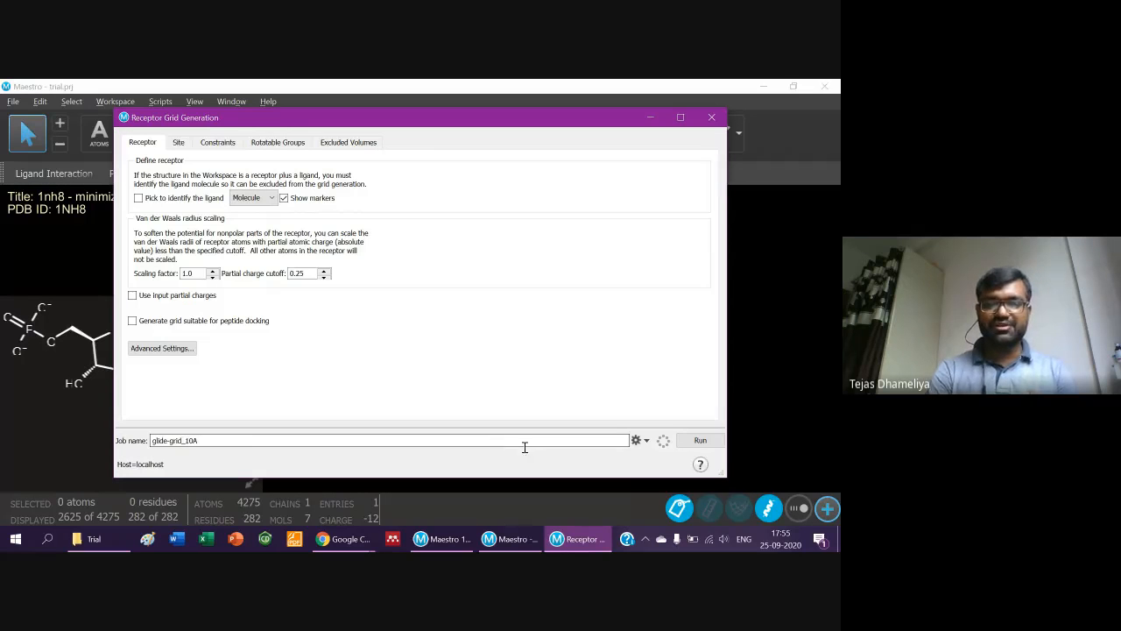
# Choose localhost (4) as the host in the job settings for glide-grid_10A and accept the settings.
pyautogui.click(645, 440)
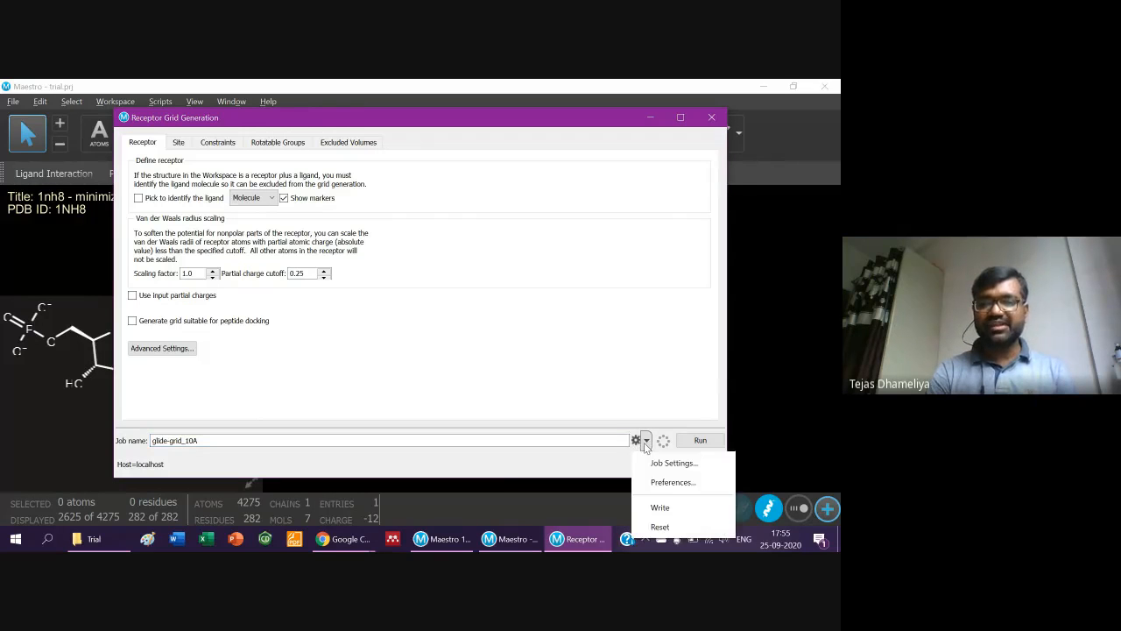
pyautogui.click(658, 463)
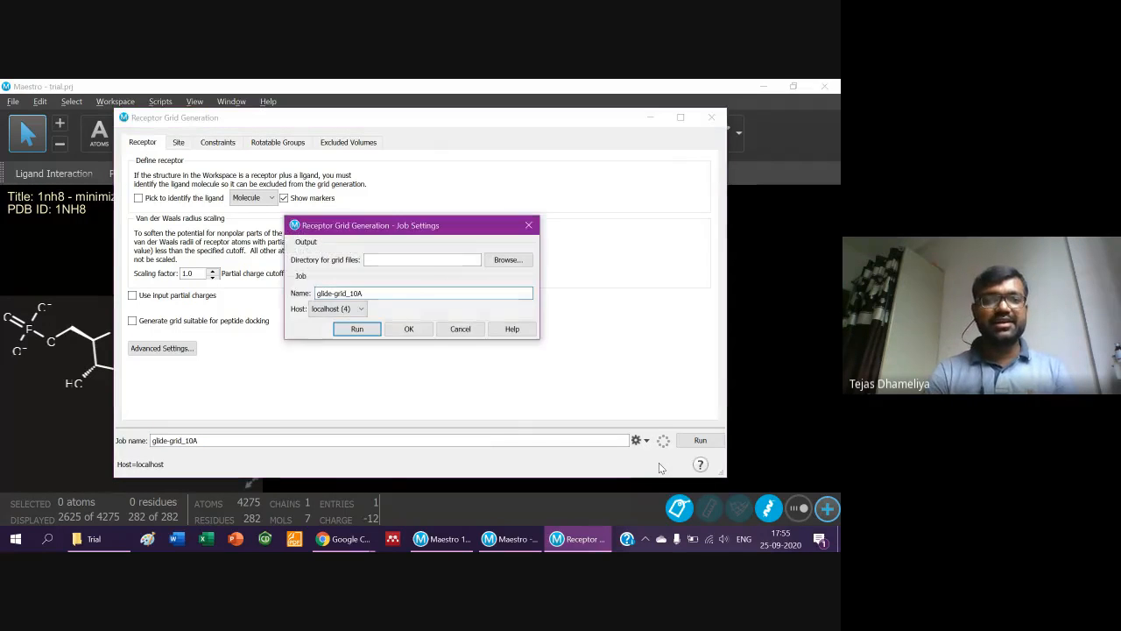
pyautogui.click(338, 309)
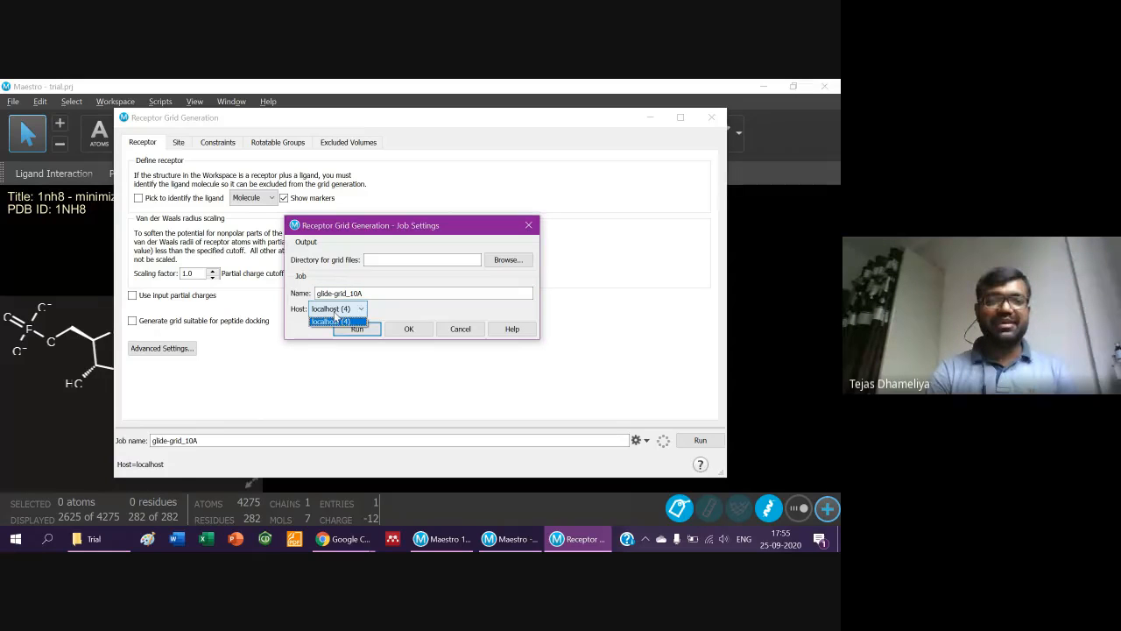
pyautogui.click(336, 319)
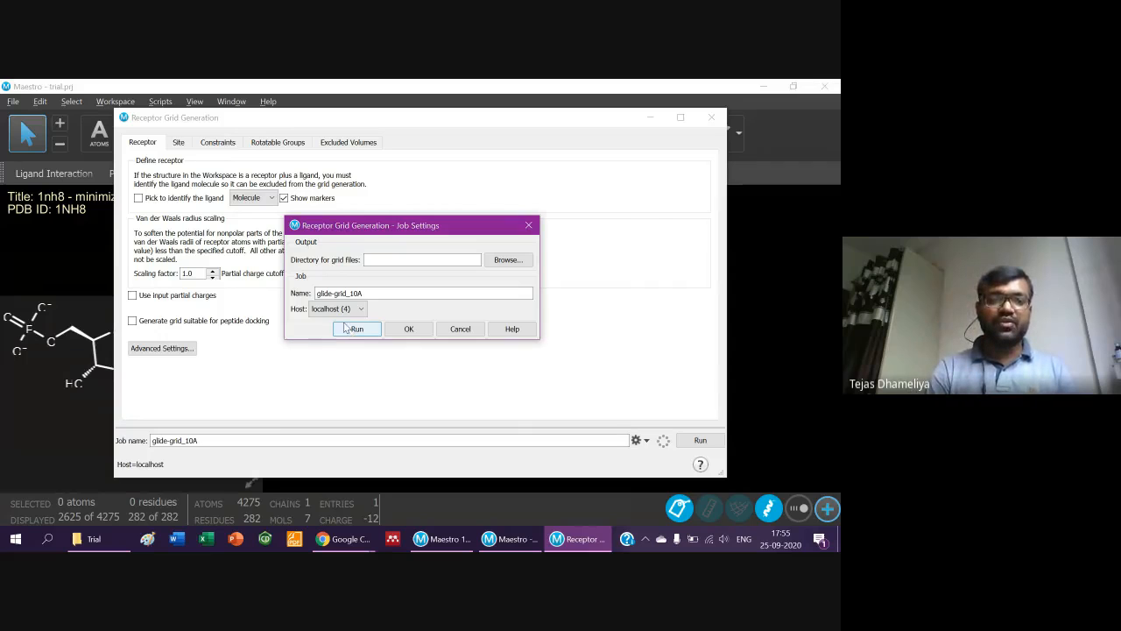
pyautogui.click(341, 311)
pyautogui.click(345, 321)
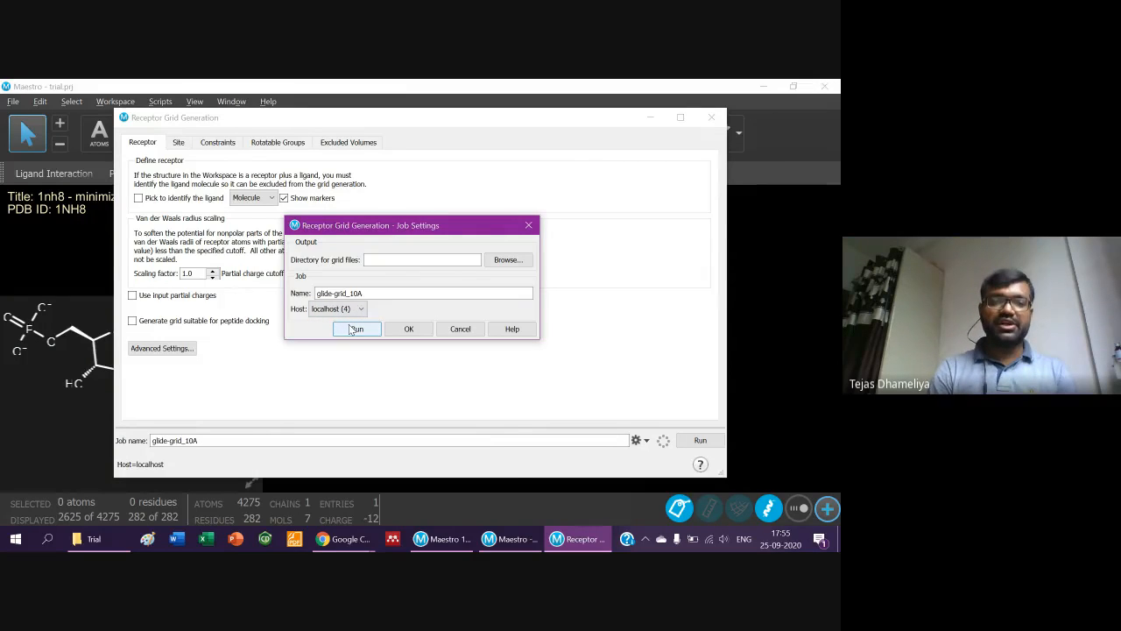
pyautogui.click(355, 329)
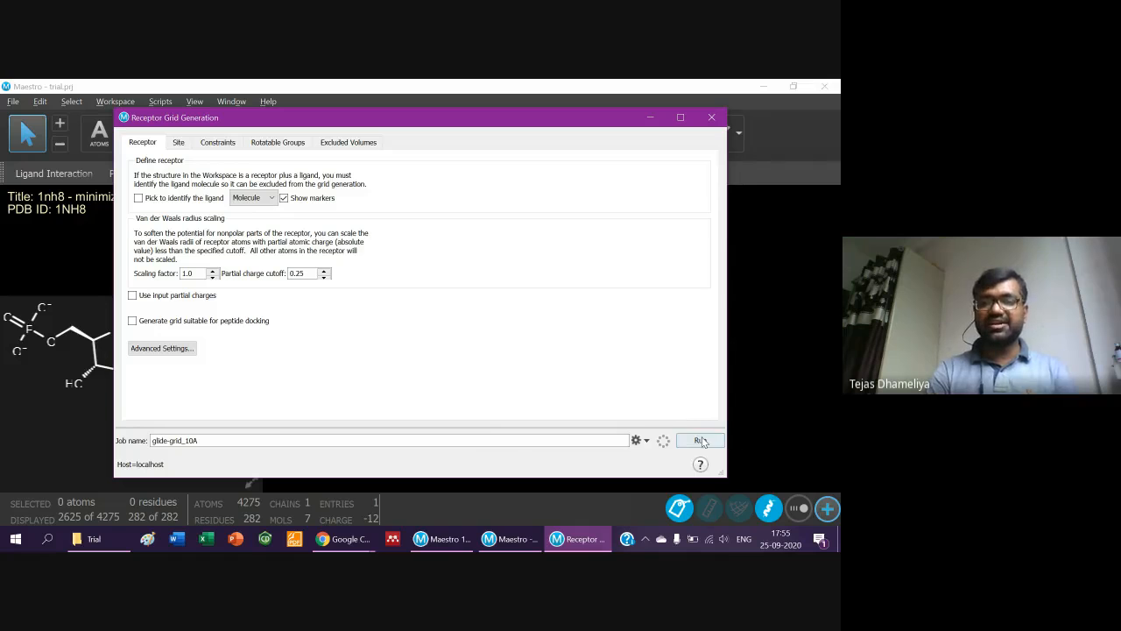
# Run the glide-grid_10A job and close the Receptor Grid Generation window.
pyautogui.click(701, 441)
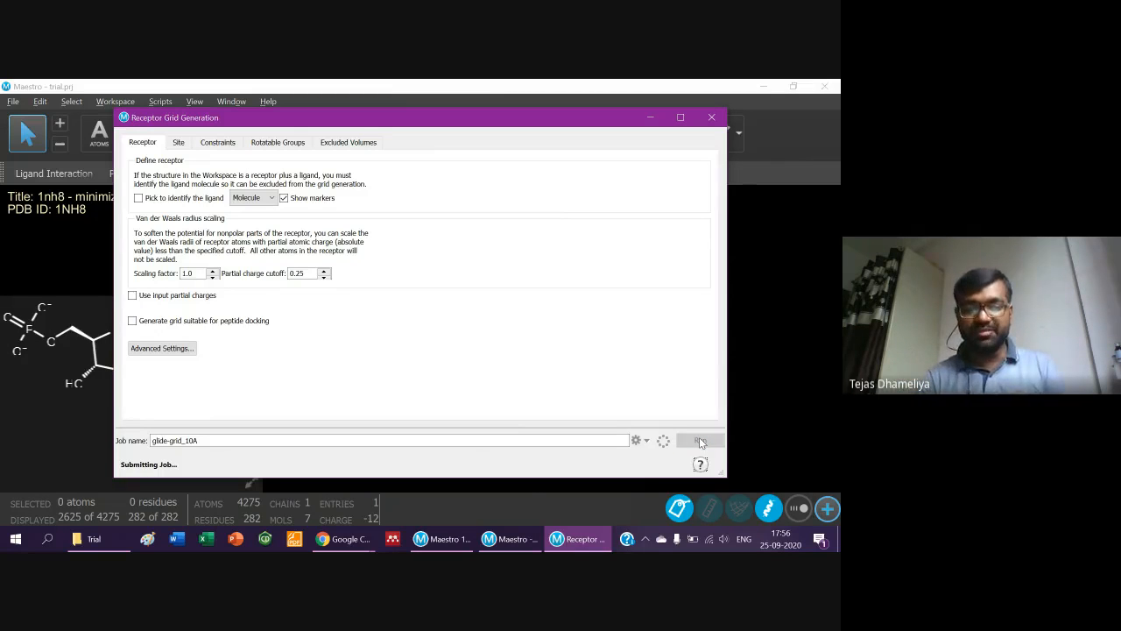
pyautogui.moveTo(518, 522)
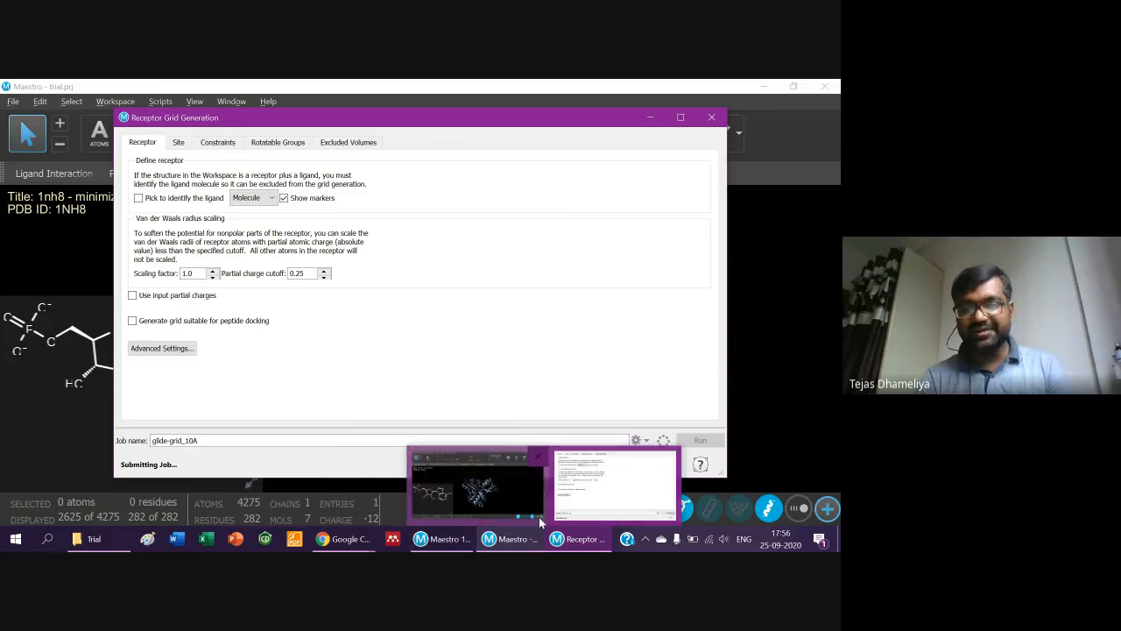
pyautogui.click(713, 118)
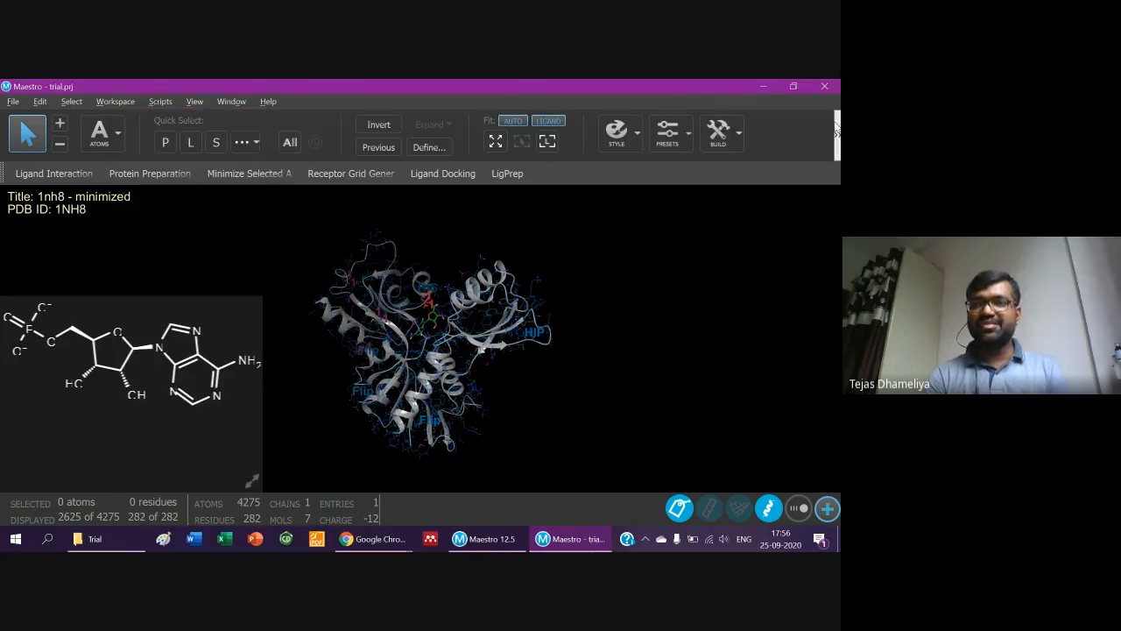
# Check the glide-grid_10A job in the job monitor, showing only active jobs, and close the monitor.
pyautogui.click(838, 134)
pyautogui.click(745, 195)
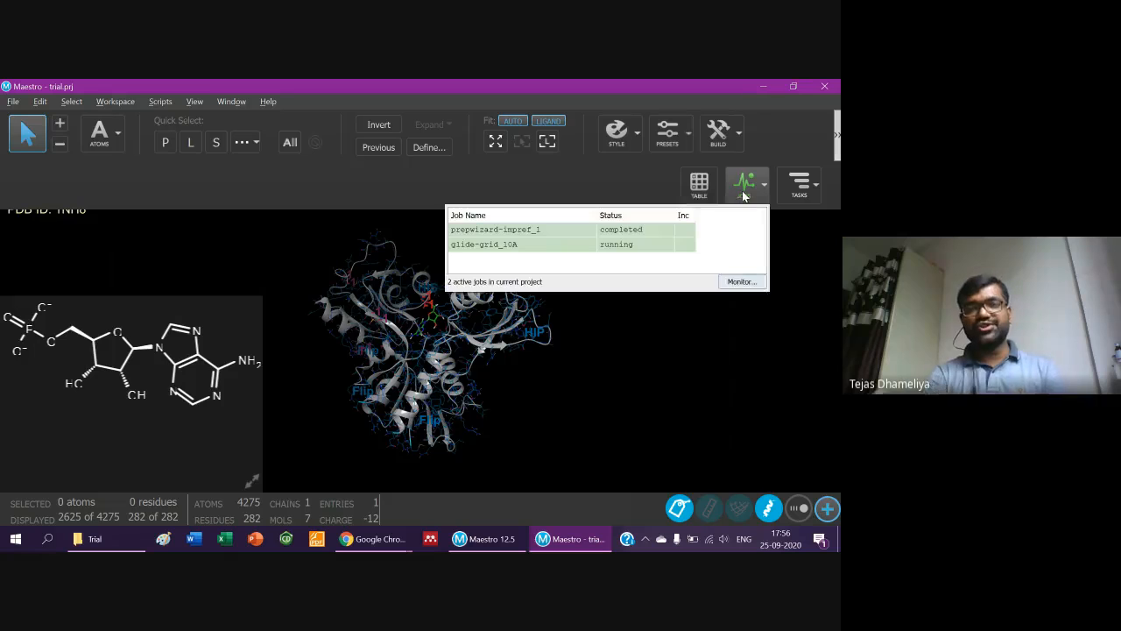
pyautogui.click(742, 282)
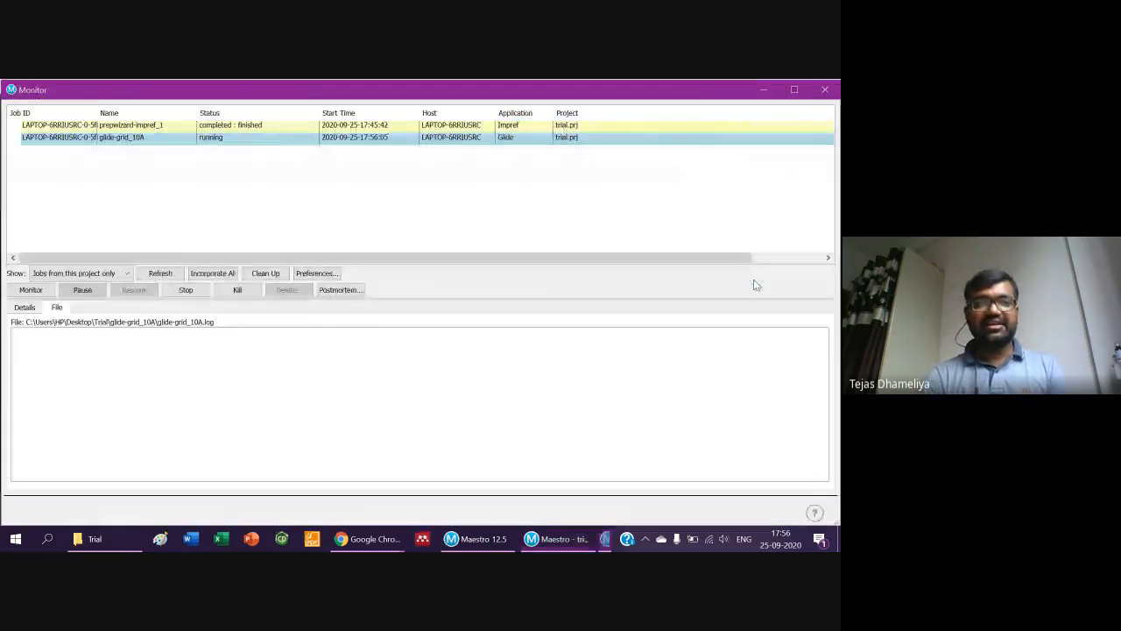
pyautogui.click(76, 275)
pyautogui.click(58, 296)
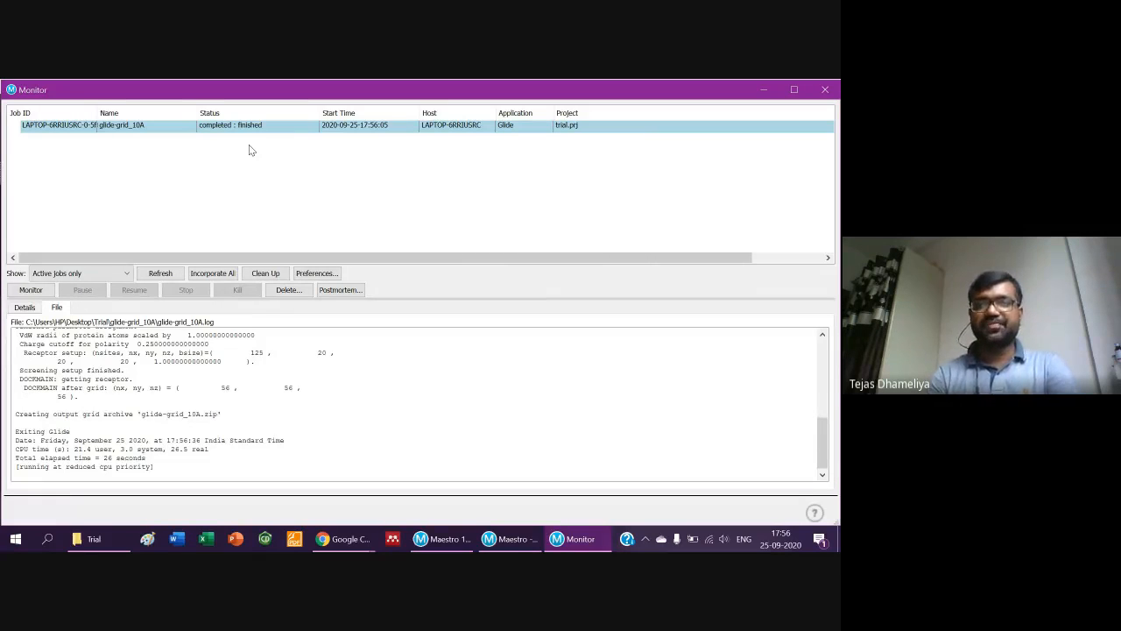
pyautogui.click(824, 89)
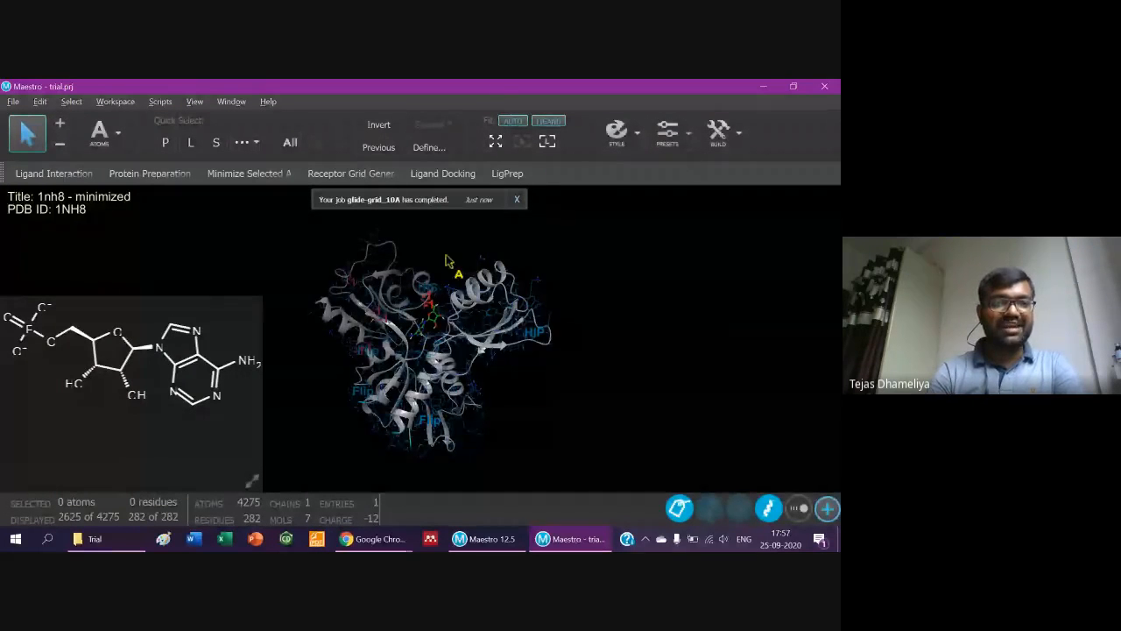
# Switch to File Explorer and locate the glide-grid_10A ZIP archive inside the Trial project's glide-grid_10A folder.
pyautogui.click(97, 539)
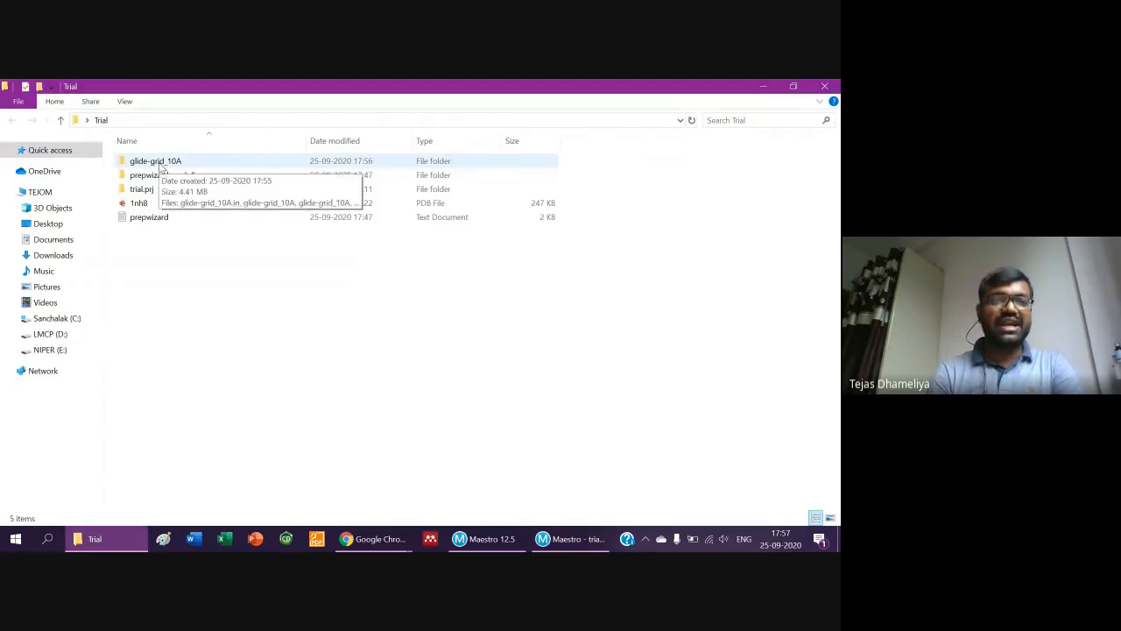
pyautogui.doubleClick(161, 167)
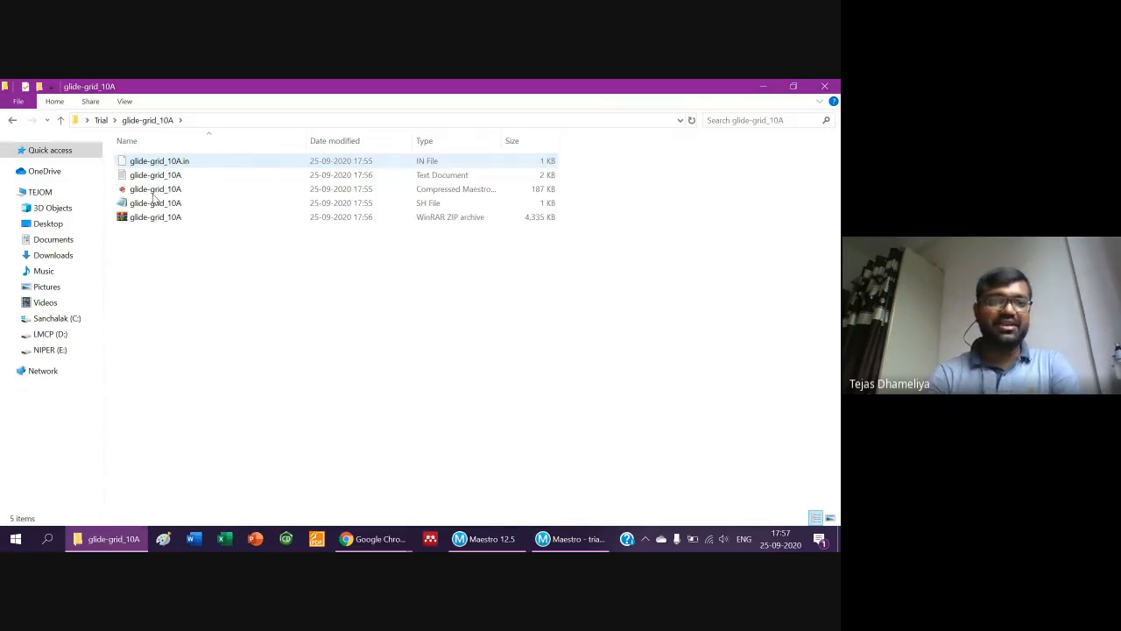
pyautogui.click(163, 221)
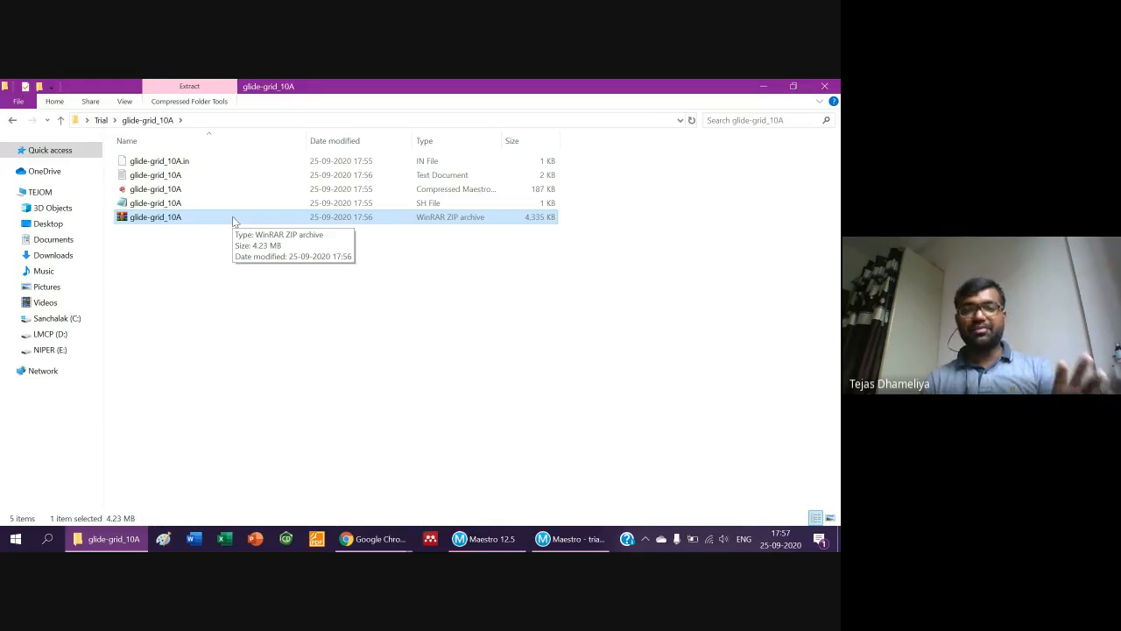
# Switch back to Maestro, review the entries in the project table and close it.
pyautogui.hotkey('alt', 'Tab')
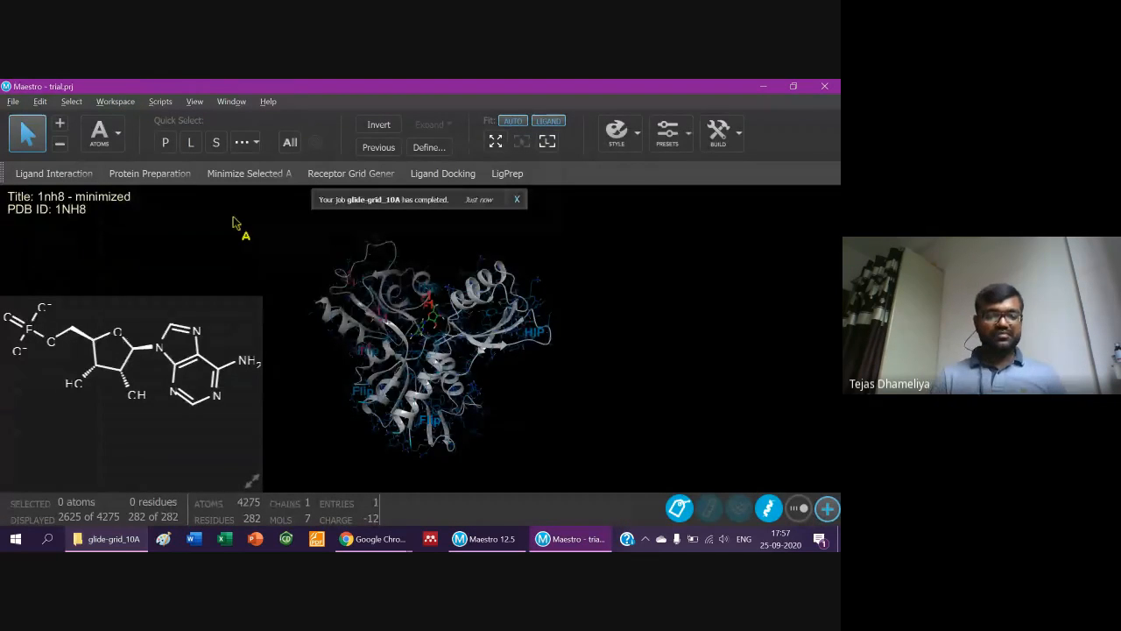
pyautogui.hotkey('ctrl', 't')
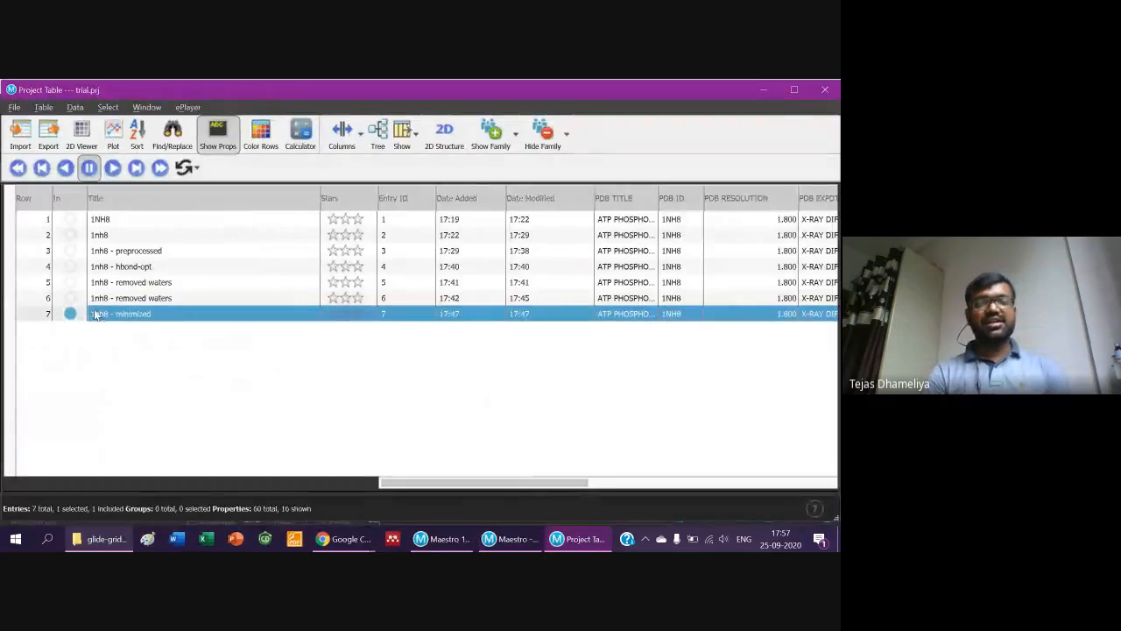
pyautogui.click(825, 89)
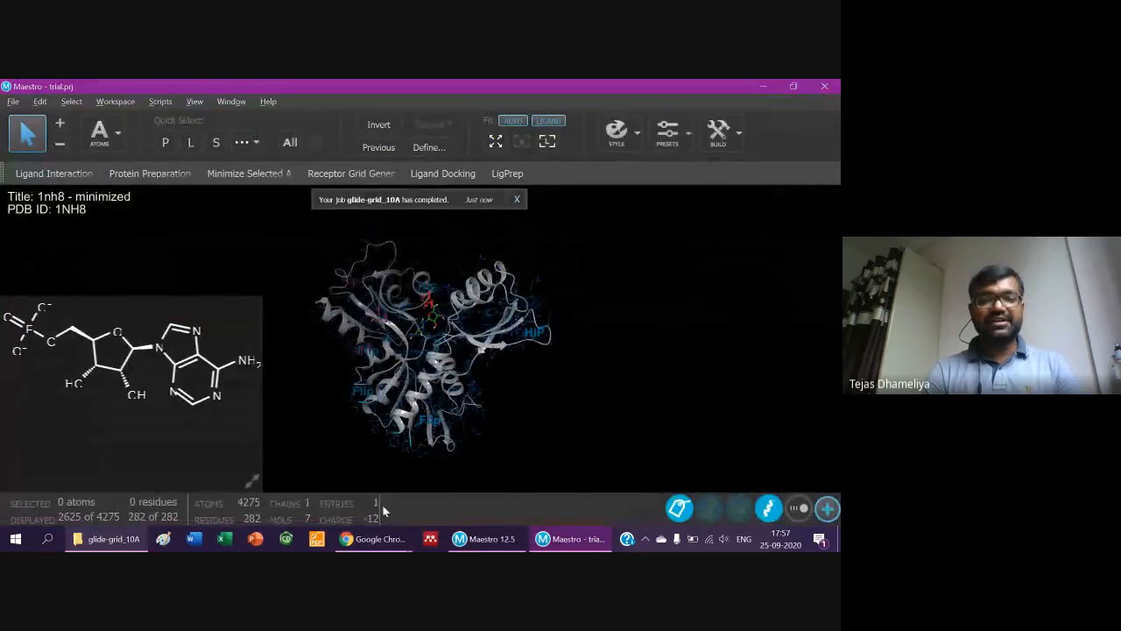
# Clear the workspace and open a blank, maximized 2D Sketcher for drawing a ligand.
pyautogui.moveTo(378, 536)
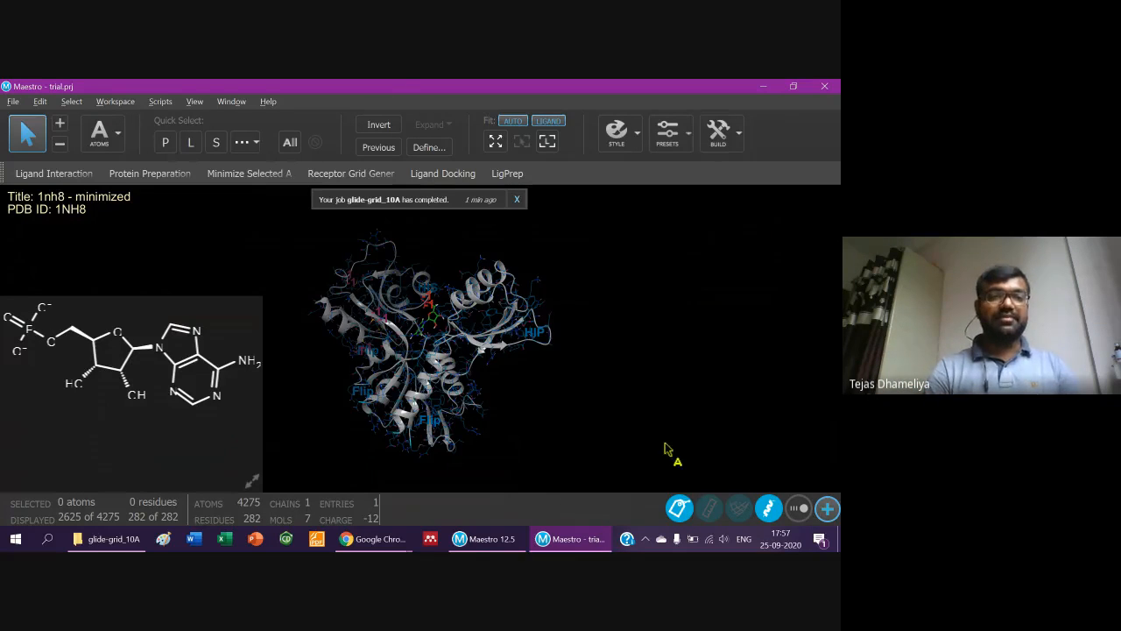
pyautogui.click(103, 103)
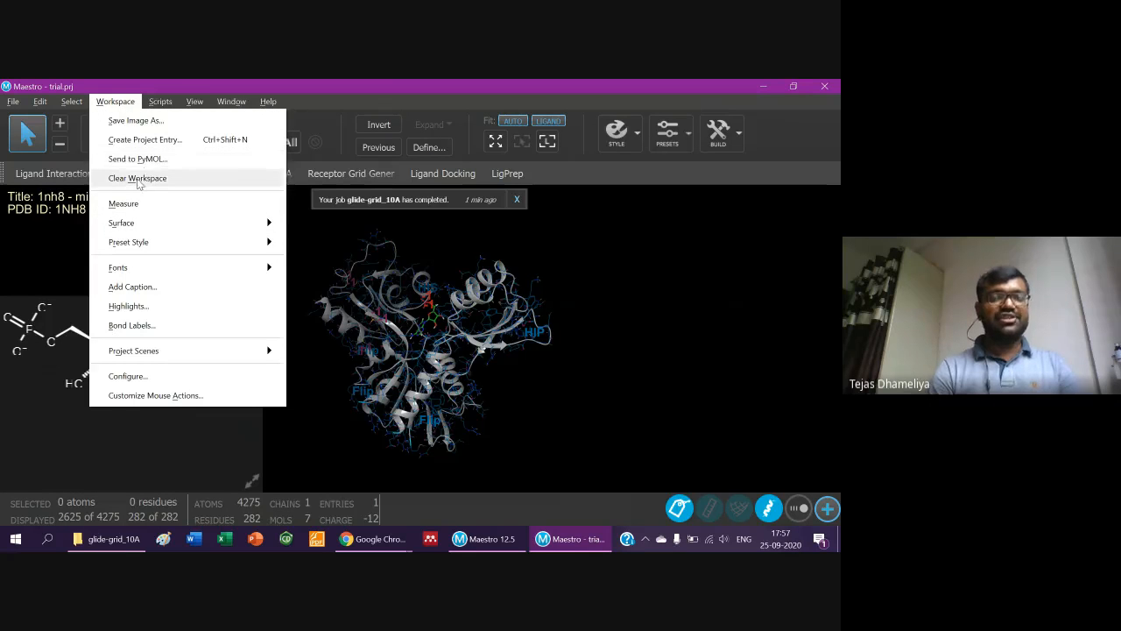
pyautogui.click(140, 177)
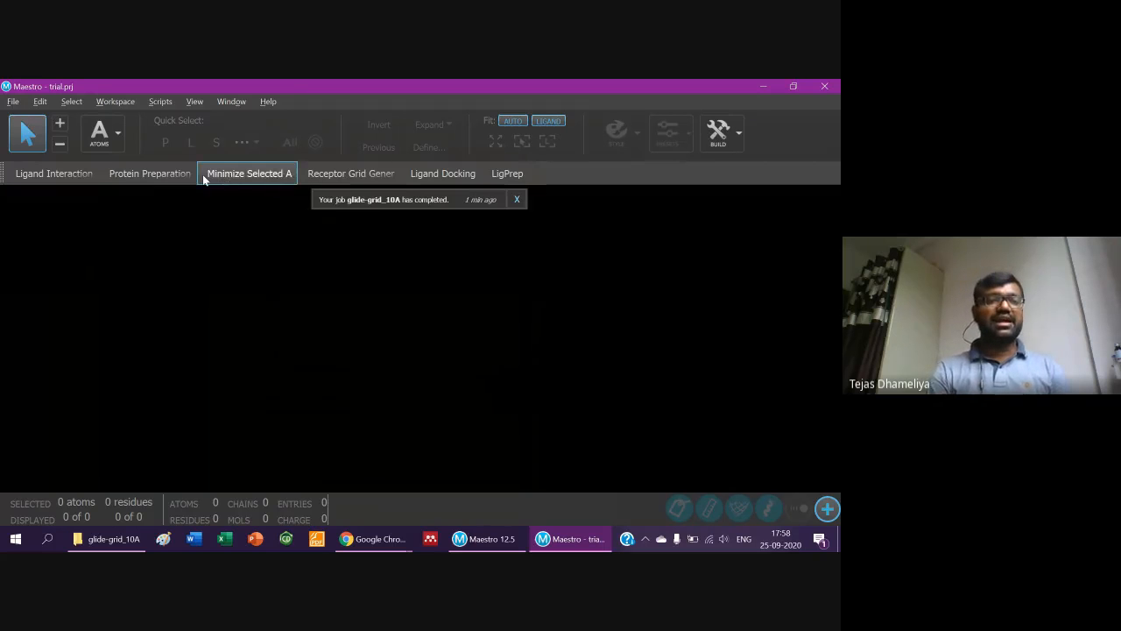
pyautogui.click(41, 102)
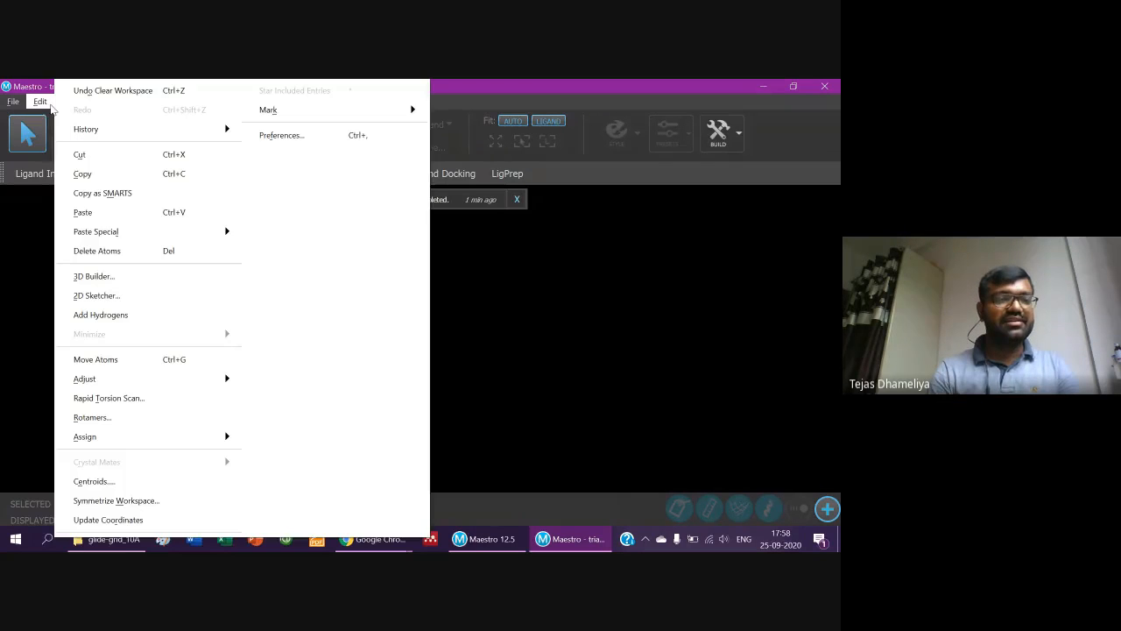
pyautogui.click(106, 297)
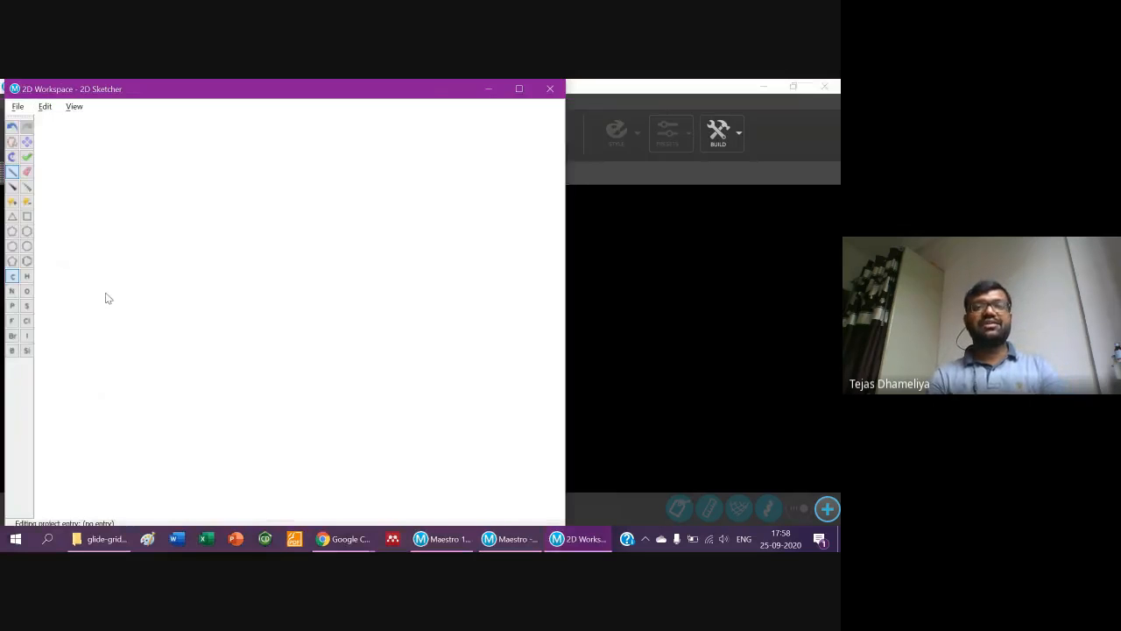
pyautogui.click(526, 88)
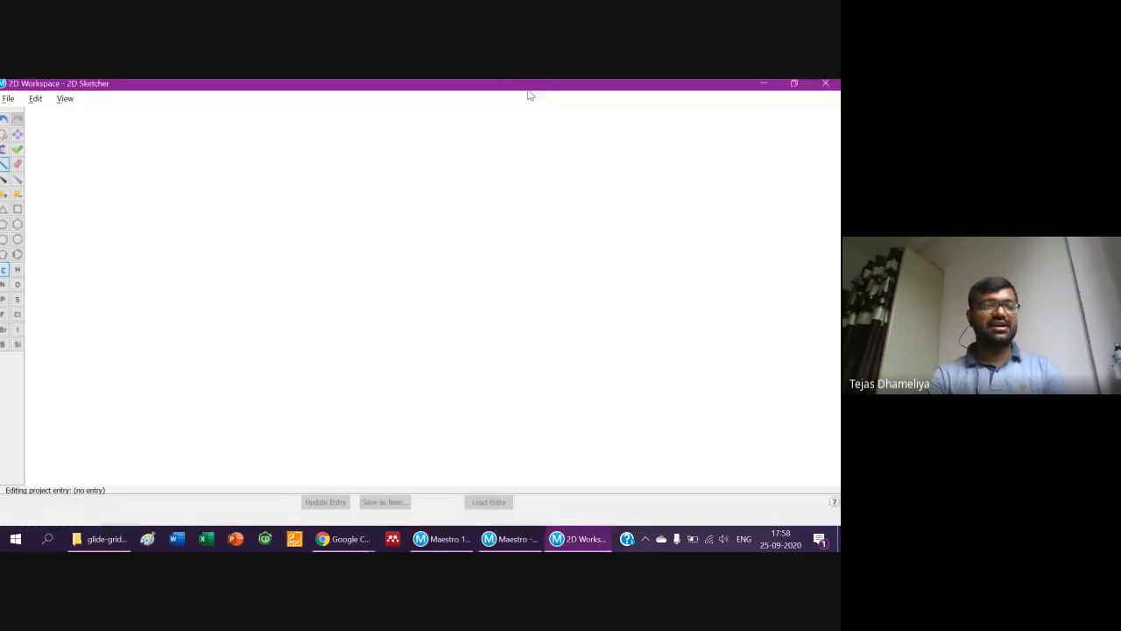
# Draw a benzene ring and fuse a cyclohexane ring onto its vertical double bond.
pyautogui.click(23, 256)
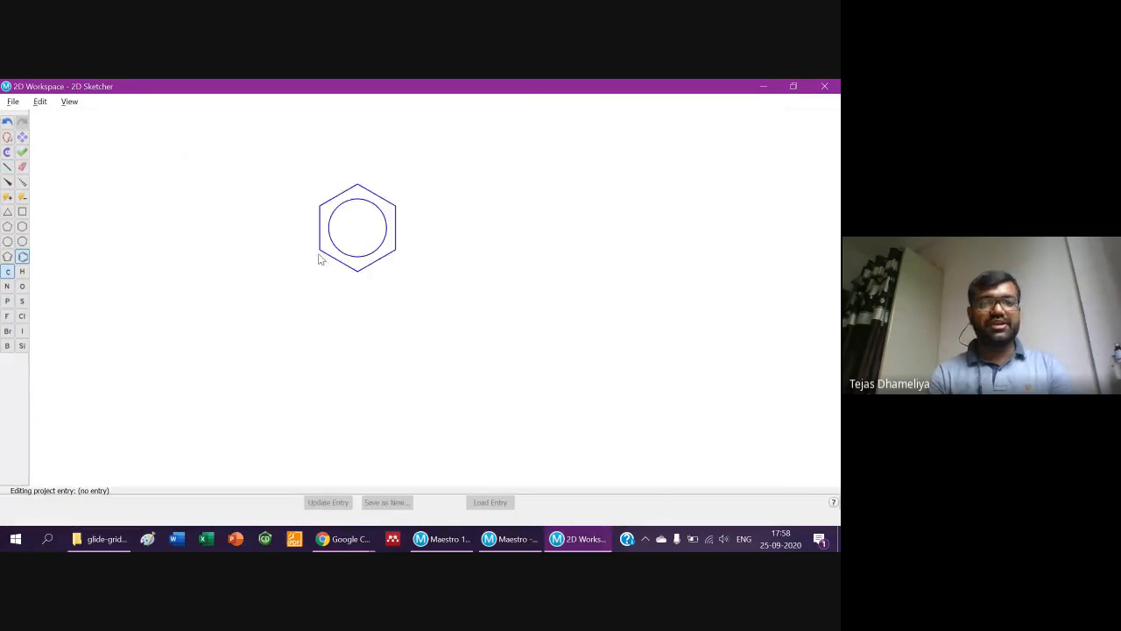
pyautogui.click(301, 272)
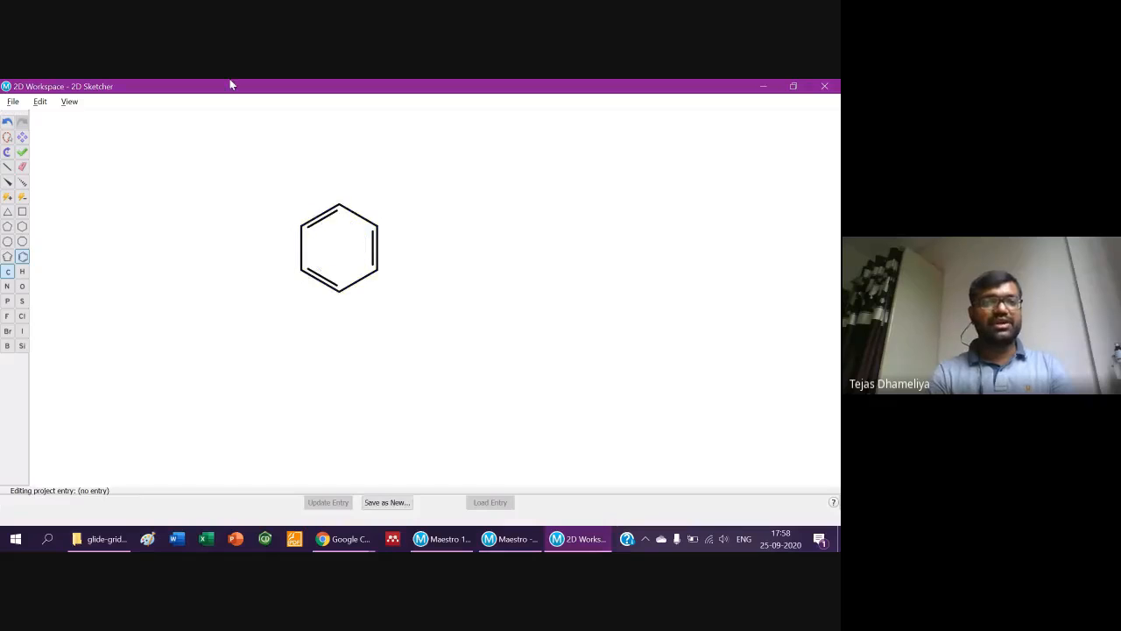
pyautogui.click(22, 227)
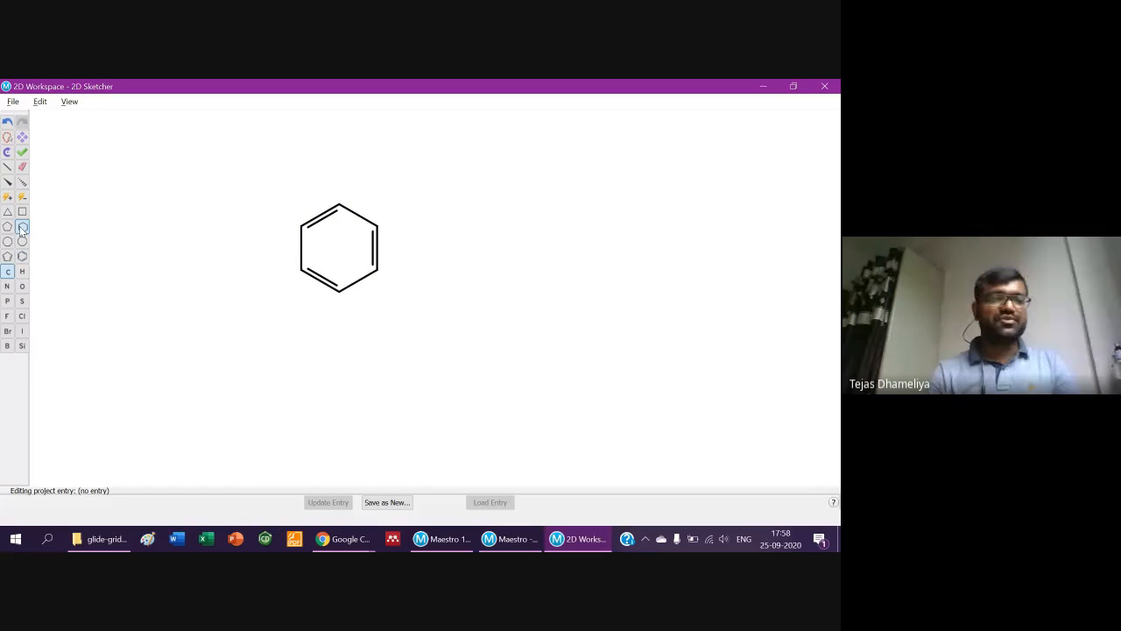
pyautogui.click(23, 214)
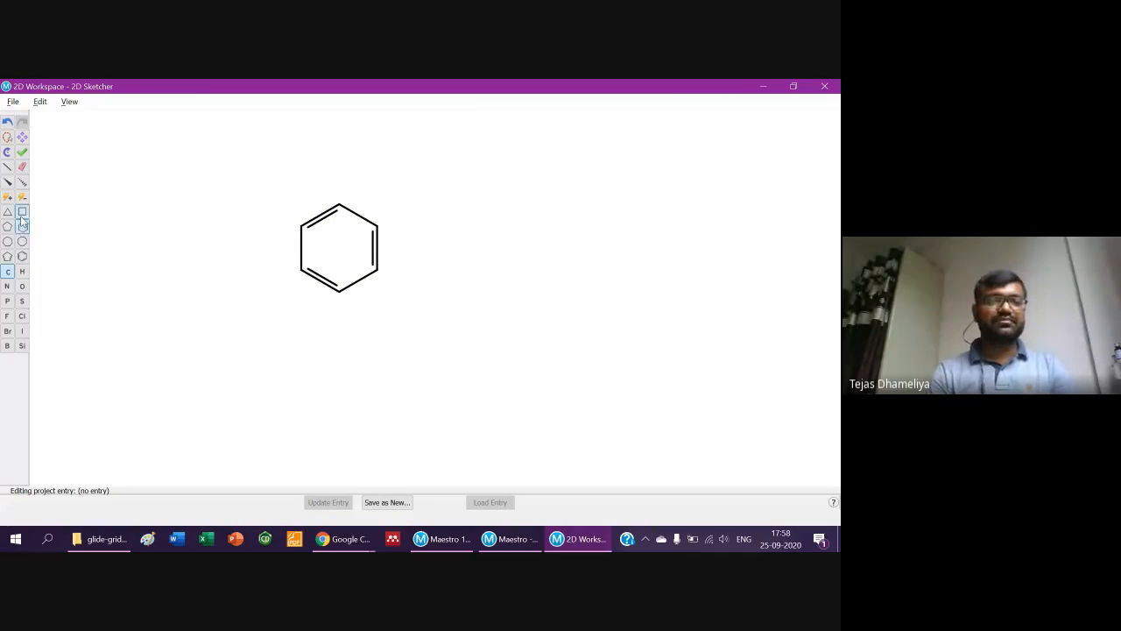
pyautogui.click(23, 227)
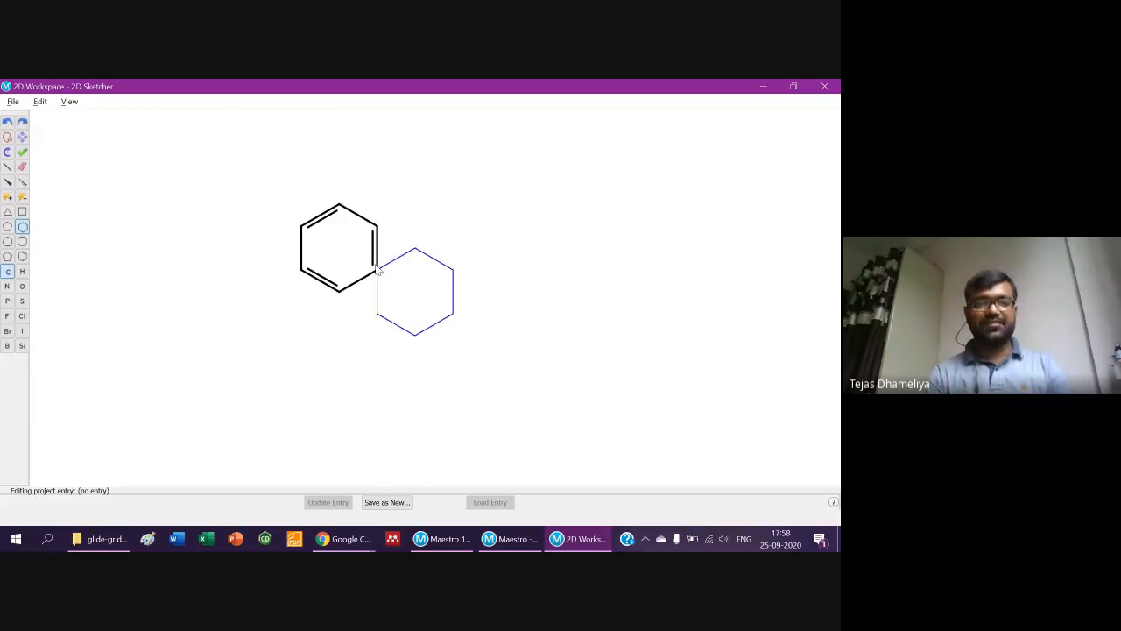
pyautogui.click(383, 254)
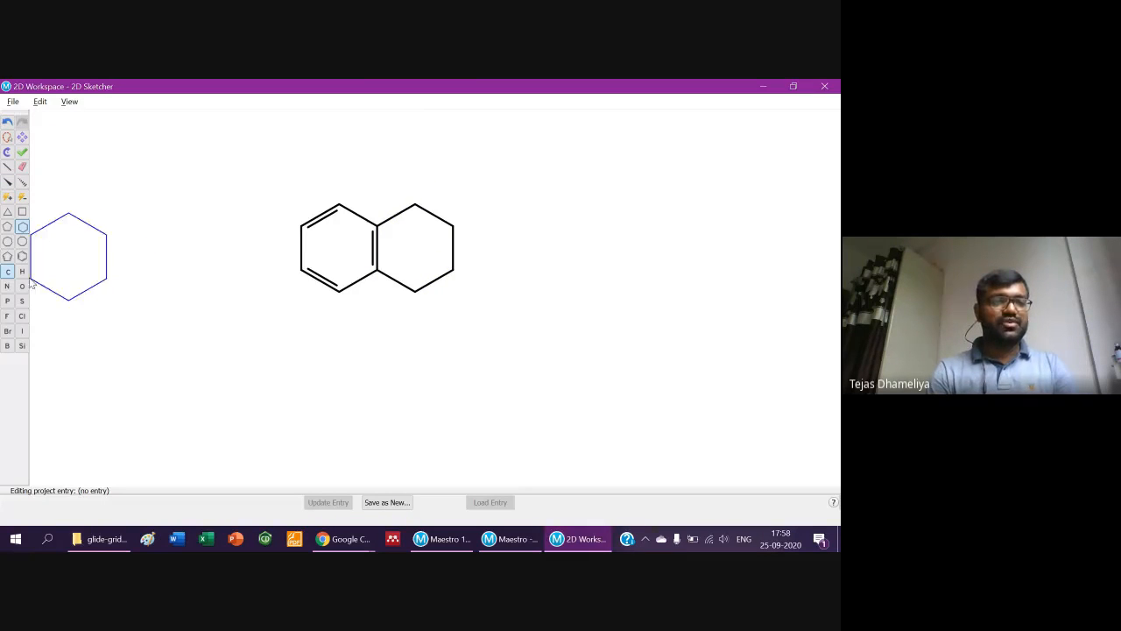
# Add substituents to two adjacent upper carbons of the saturated ring with the wedge bond tool, and change the upper one to chlorine.
pyautogui.click(7, 182)
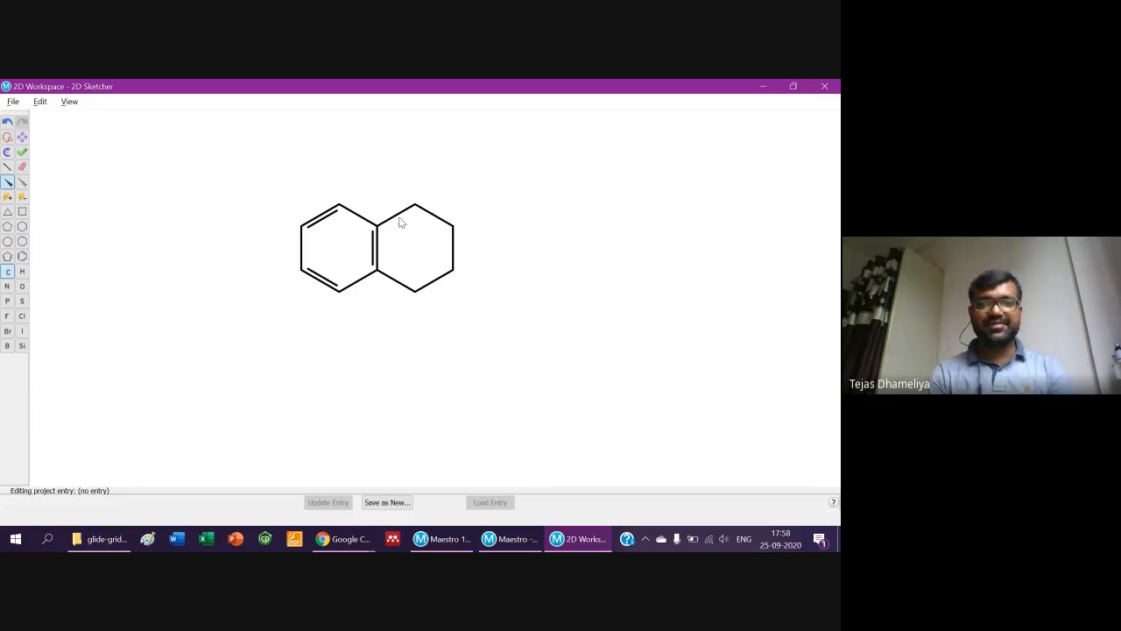
pyautogui.click(415, 204)
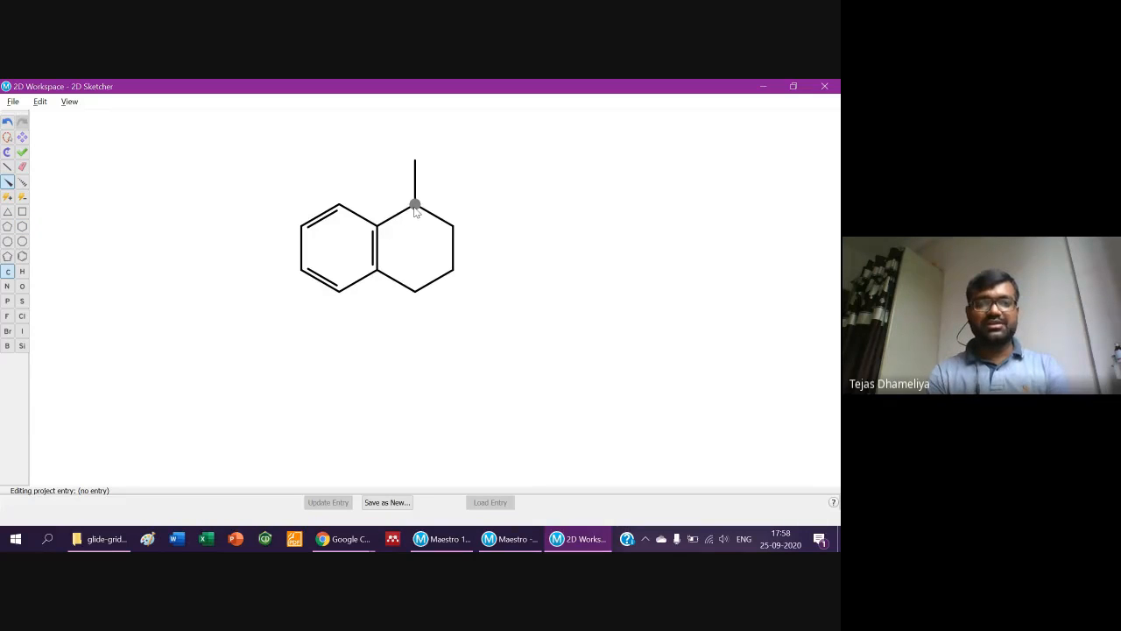
pyautogui.click(453, 226)
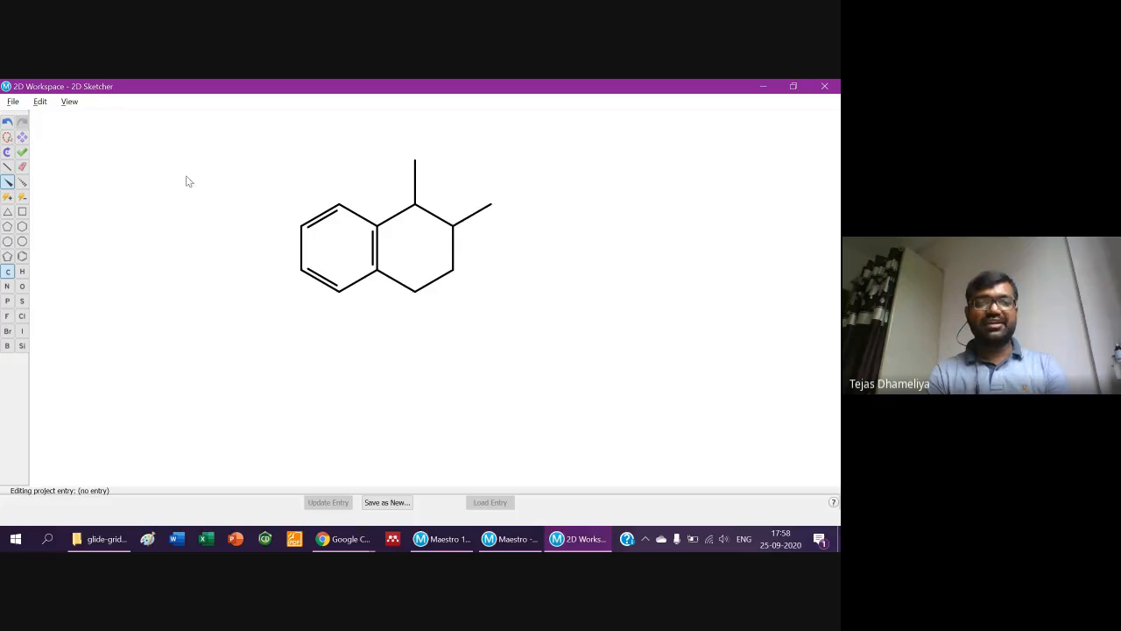
pyautogui.click(22, 316)
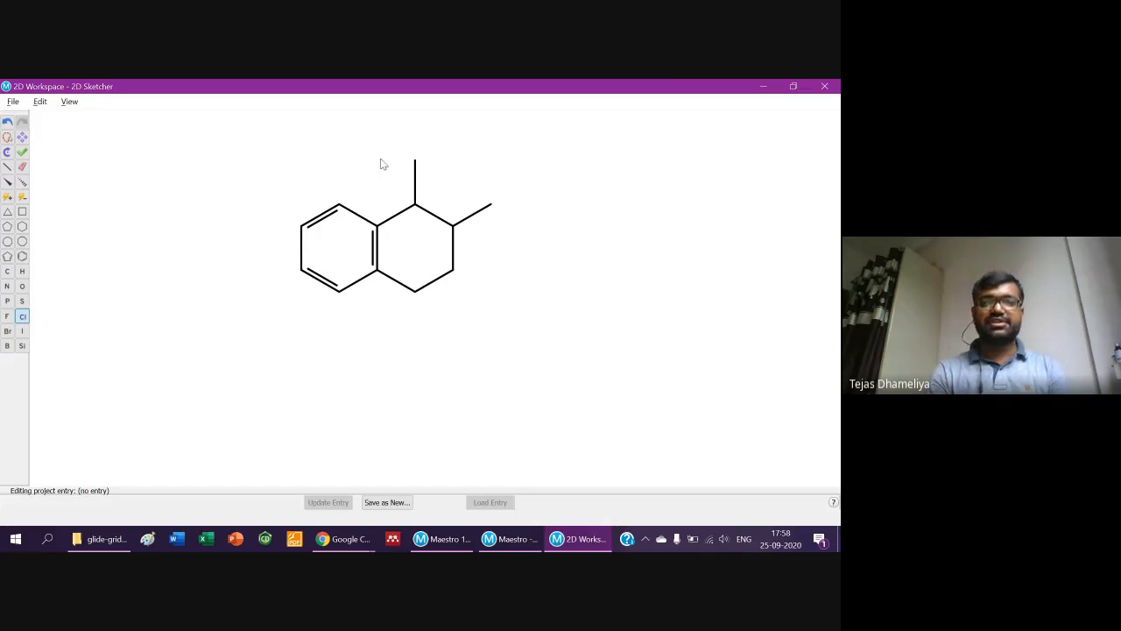
pyautogui.click(415, 163)
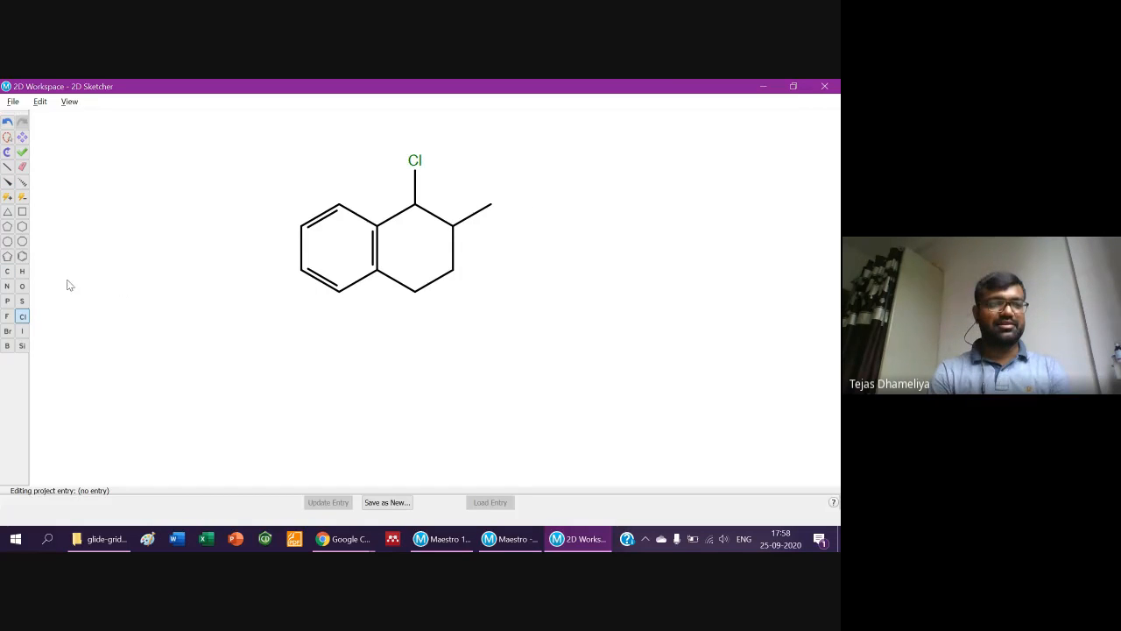
# Attach an acetyl group to the saturated ring's lower outer carbon, using a double bond to oxygen for the carbonyl.
pyautogui.click(8, 166)
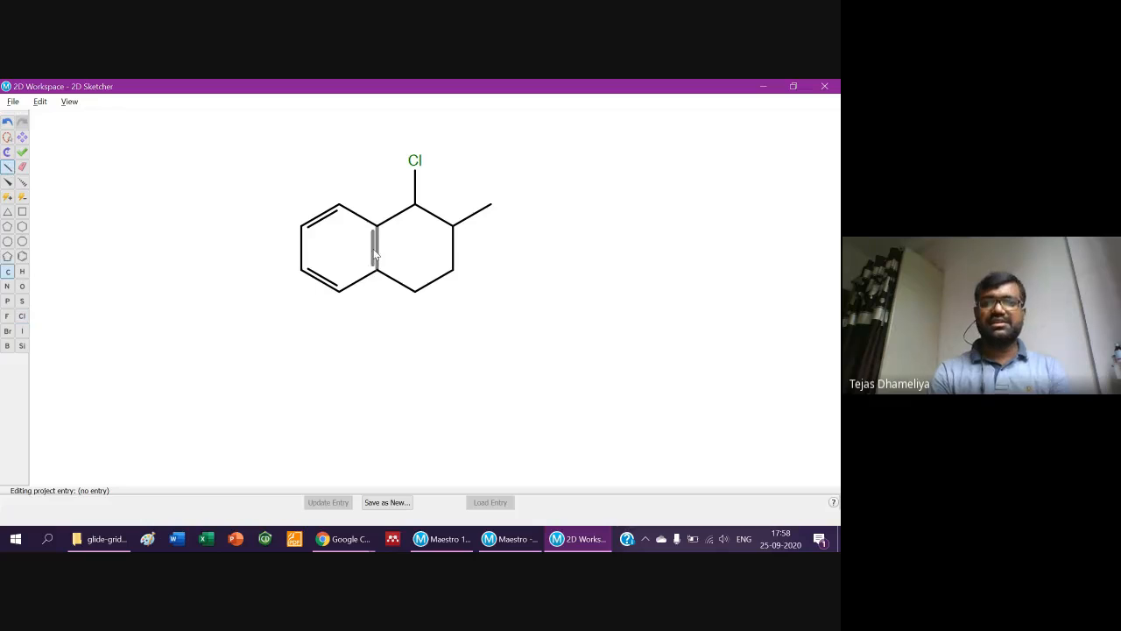
pyautogui.click(455, 271)
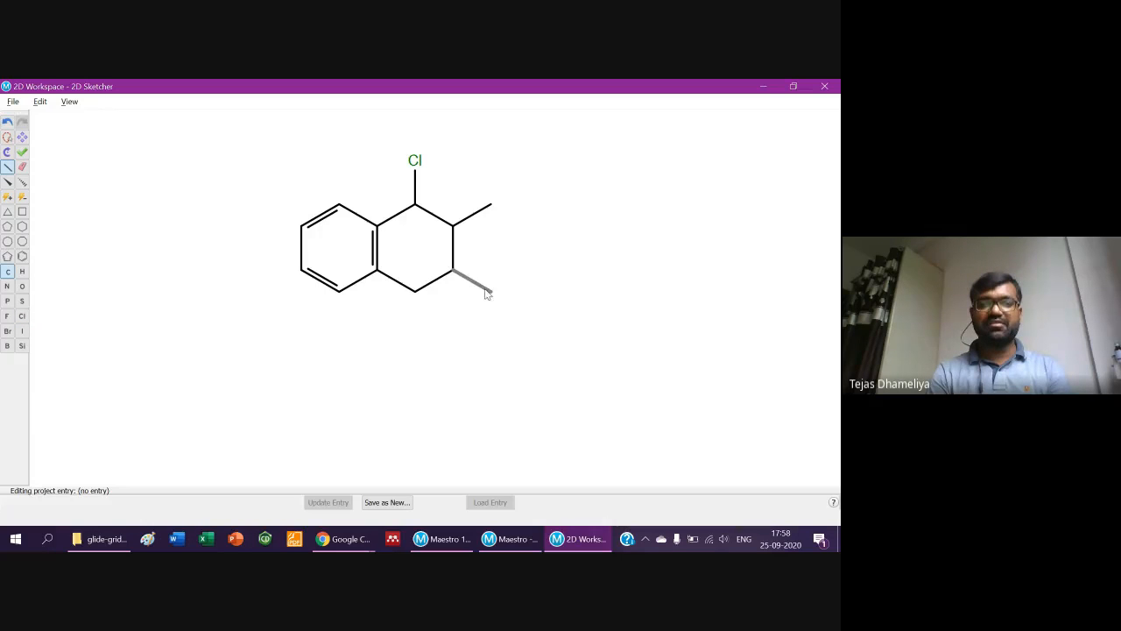
pyautogui.click(492, 293)
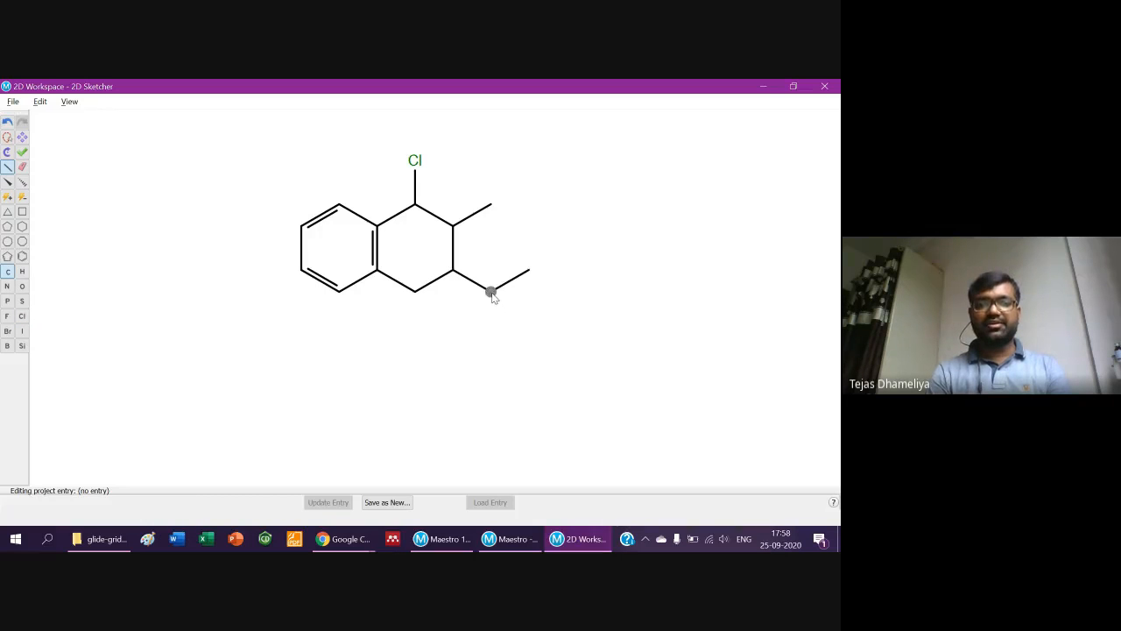
pyautogui.click(492, 293)
pyautogui.click(492, 305)
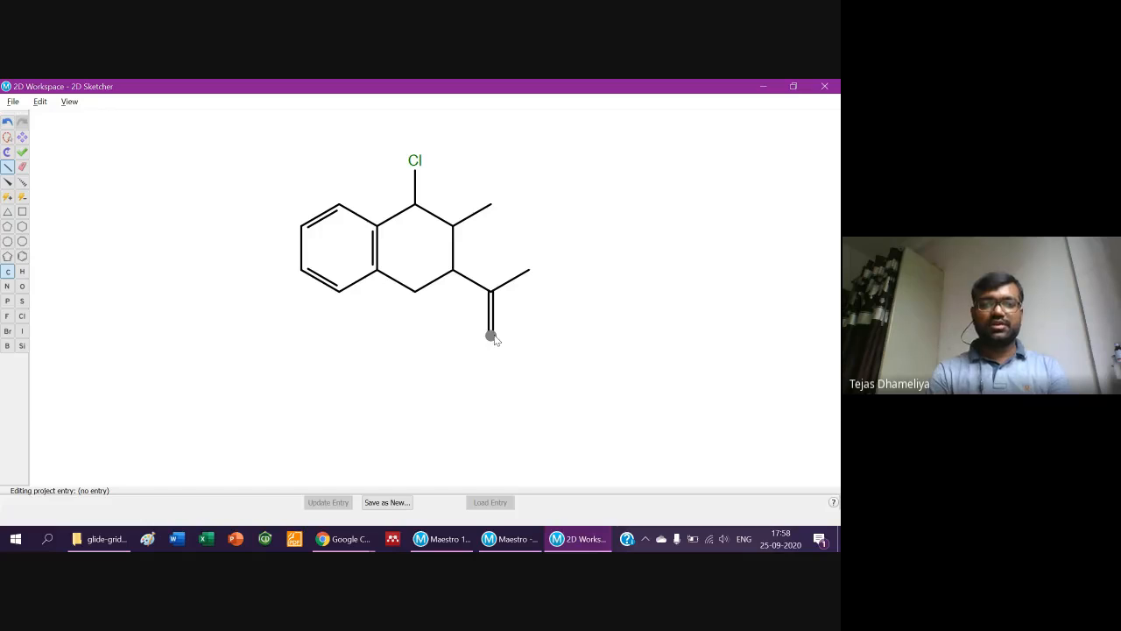
pyautogui.press('o')
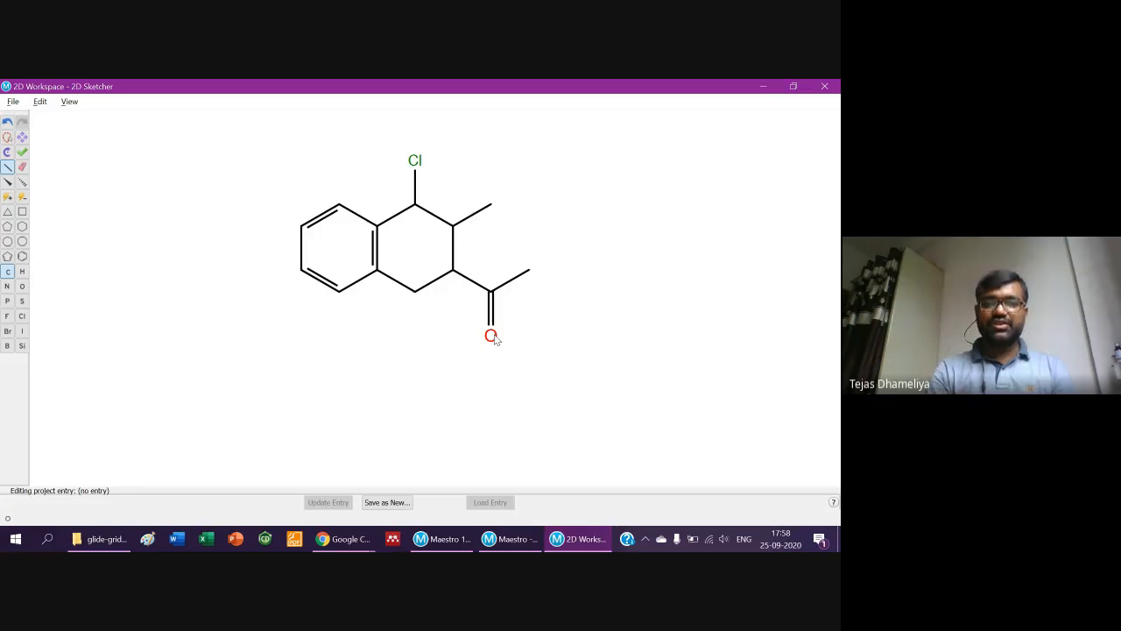
# Extend the acetyl group's terminal carbon with a carbon-carbon double bond and a chain ending in an isopropyl branch.
pyautogui.click(530, 272)
pyautogui.click(552, 283)
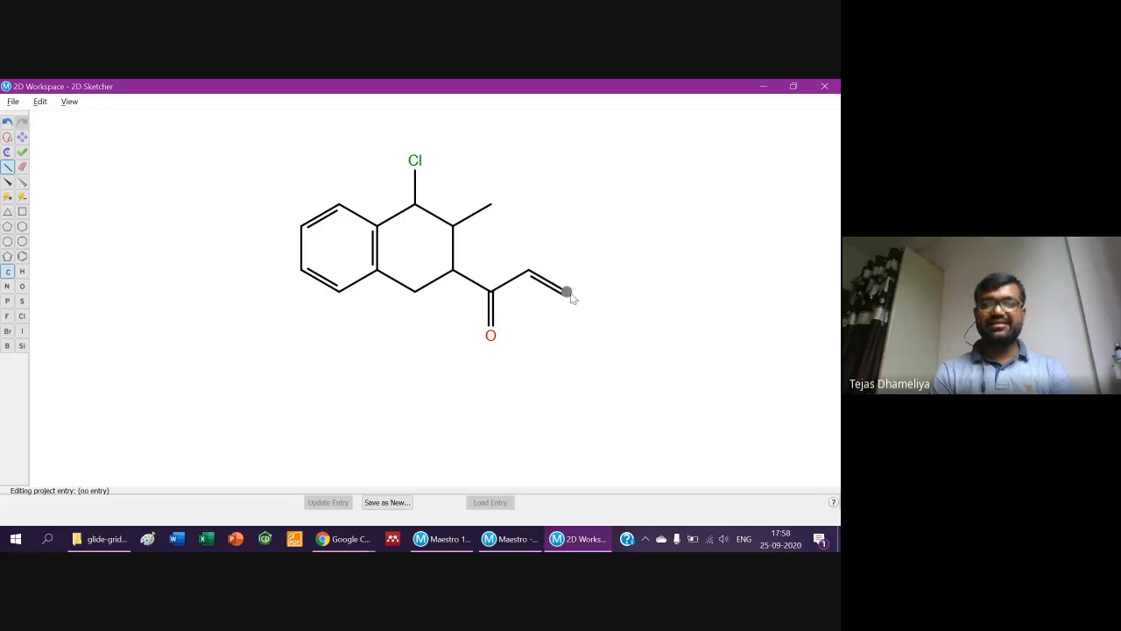
pyautogui.click(567, 294)
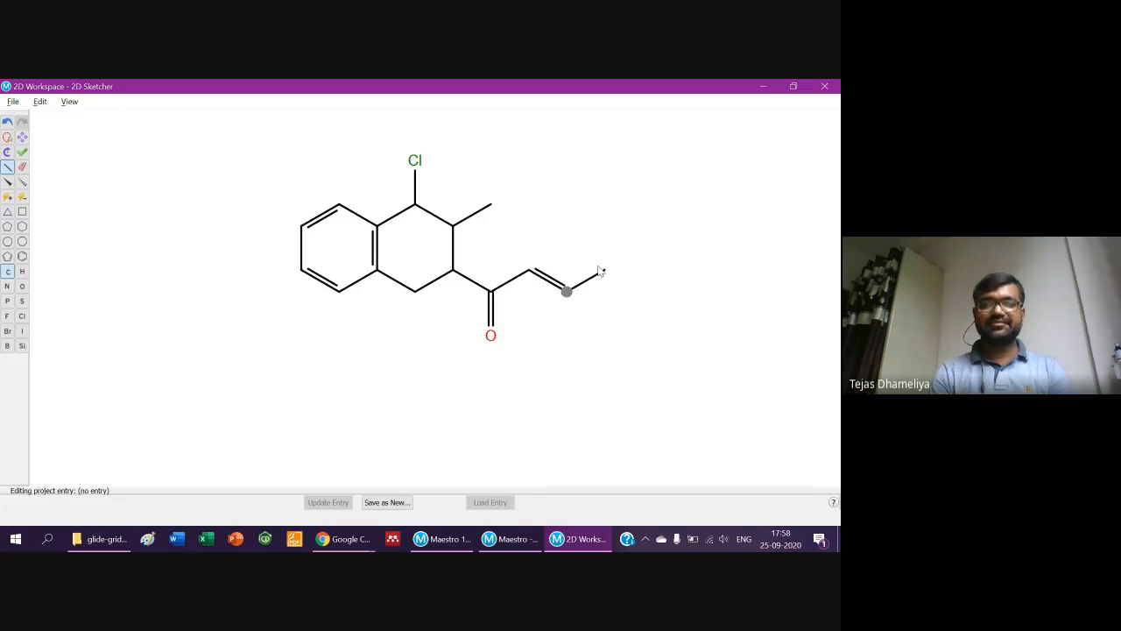
pyautogui.click(7, 182)
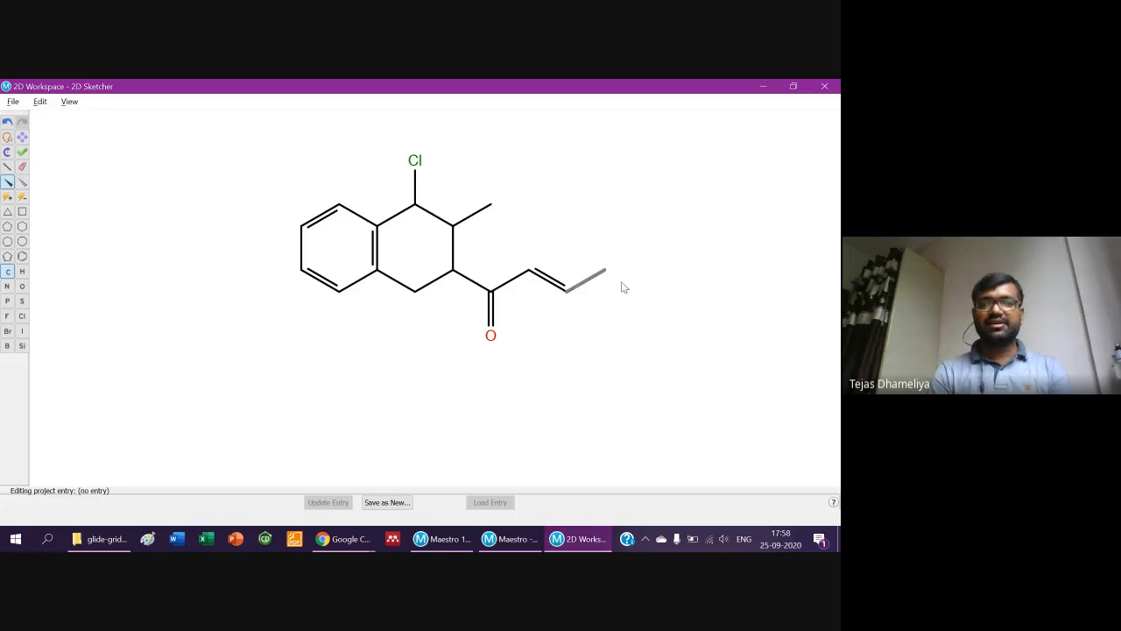
pyautogui.click(8, 167)
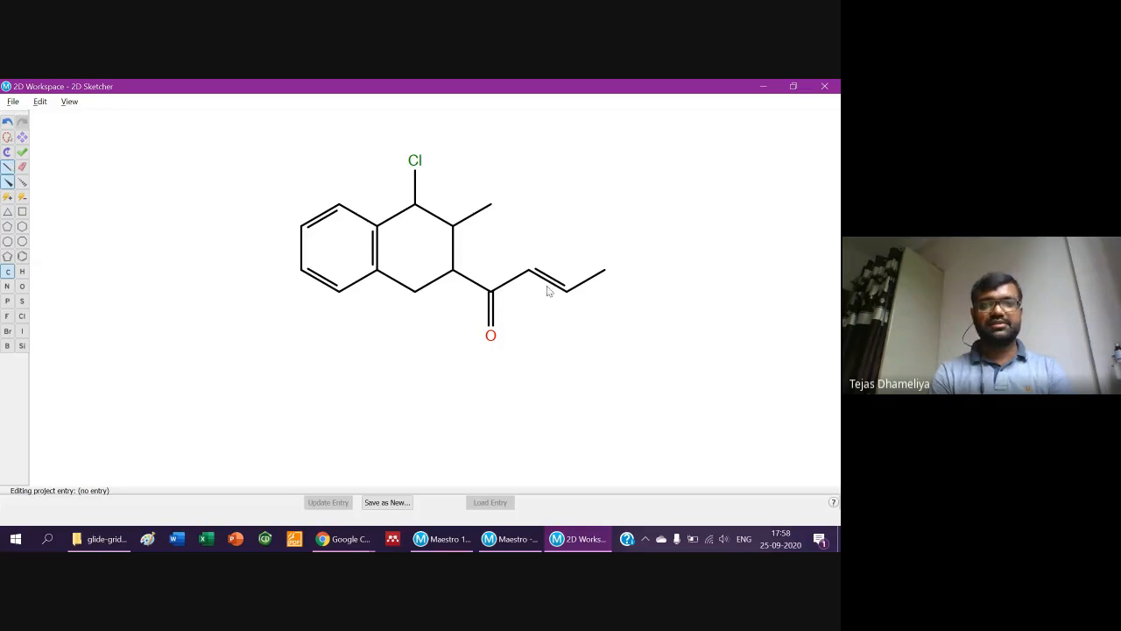
pyautogui.click(603, 272)
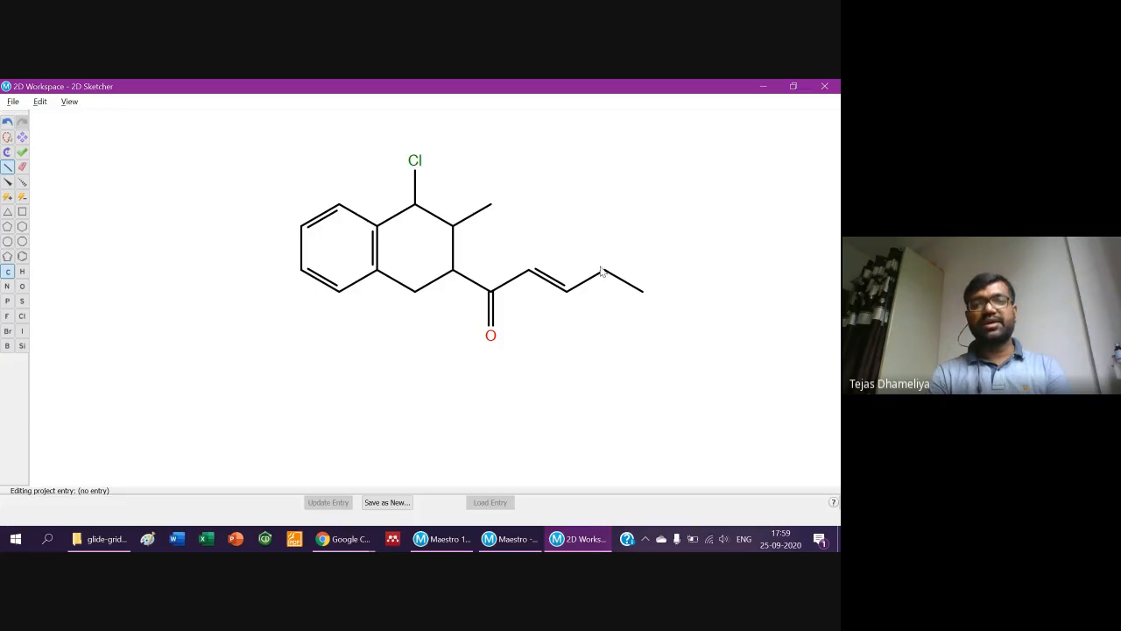
pyautogui.click(605, 272)
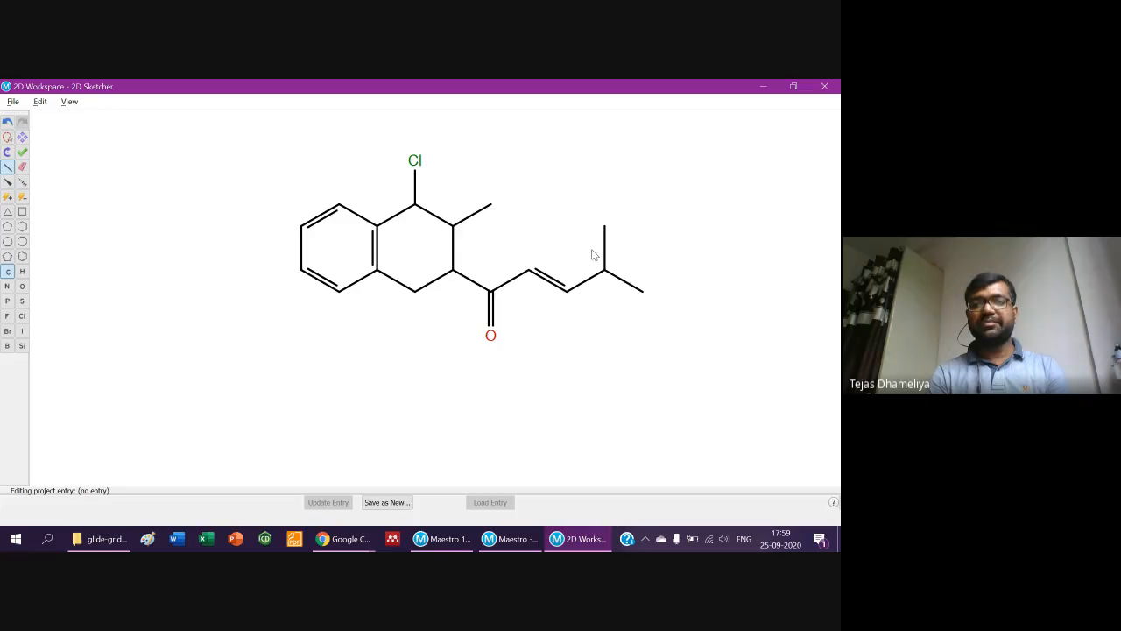
# Make the ring bond below the acyl-bearing carbon double and change the side chain's upper terminal methyl to hydroxyl.
pyautogui.click(432, 281)
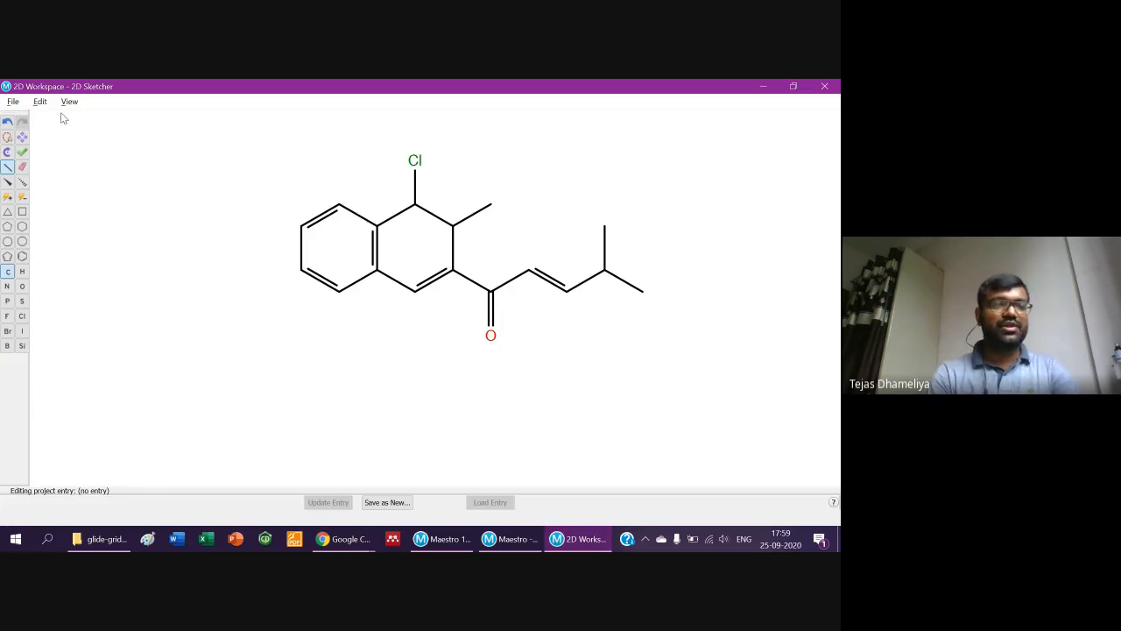
pyautogui.click(22, 285)
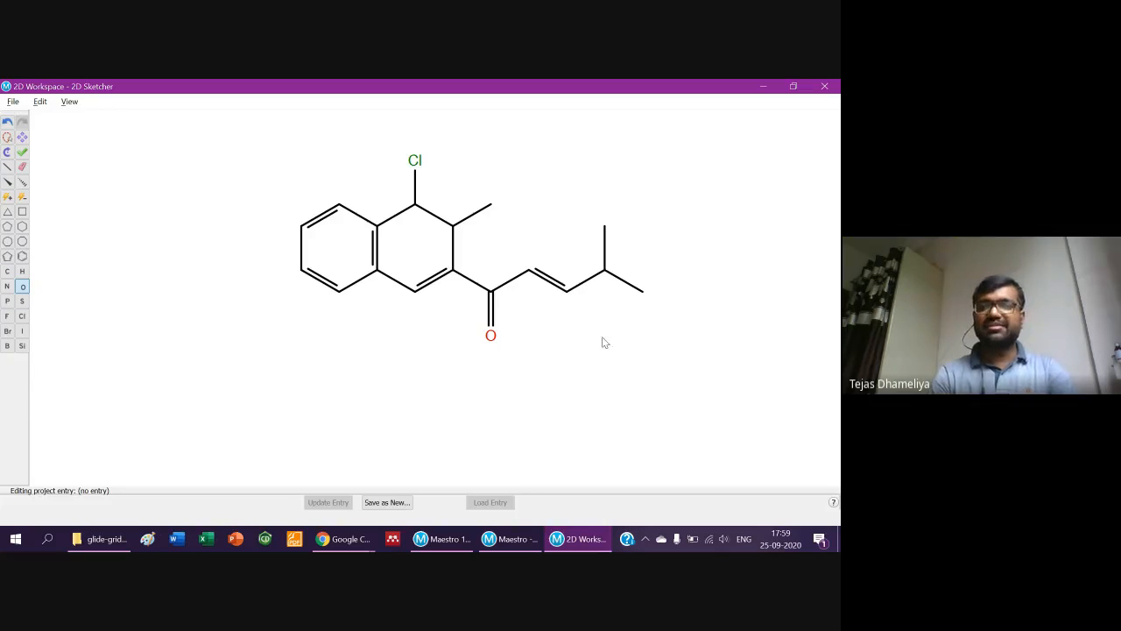
pyautogui.click(604, 226)
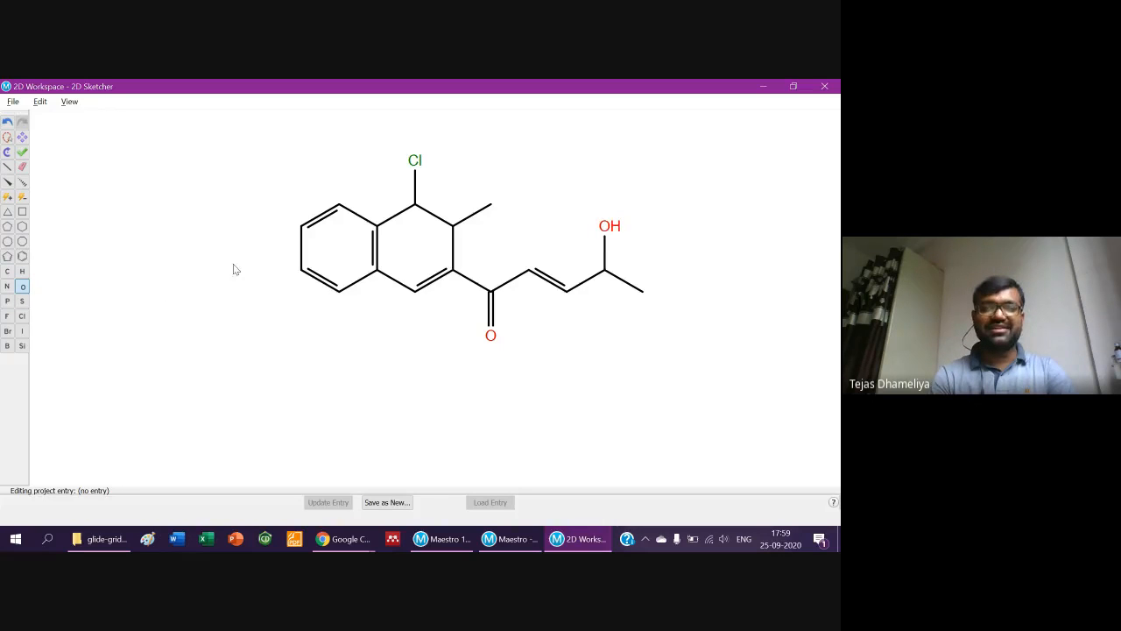
# Change the methyl on the ring to nitrogen and make its bond to the ring double, forming an imine.
pyautogui.click(9, 287)
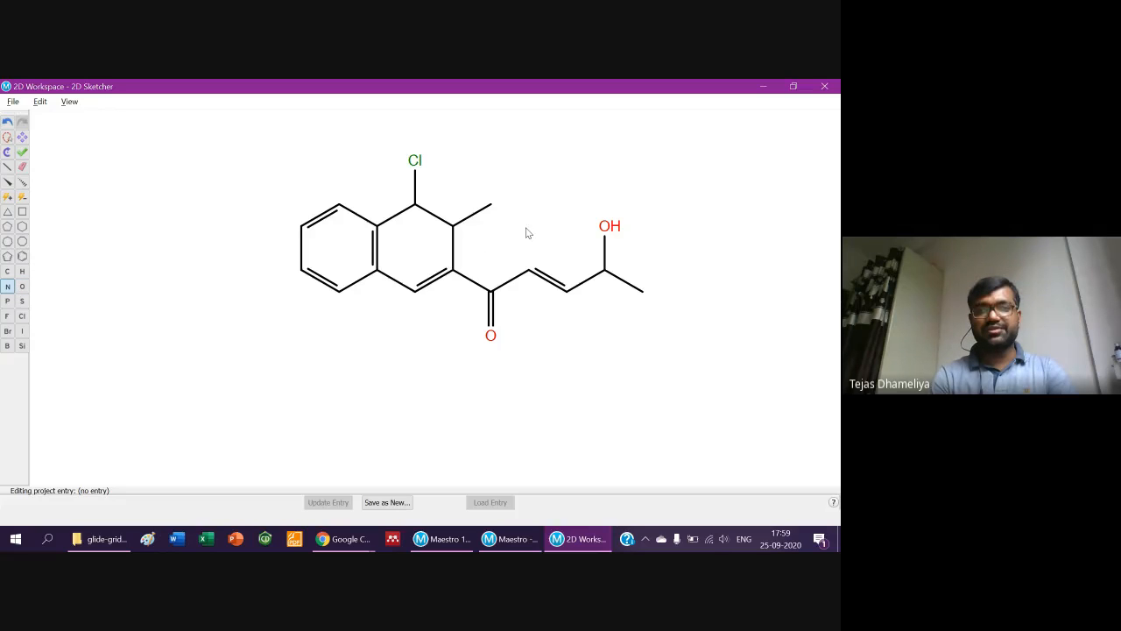
pyautogui.click(490, 206)
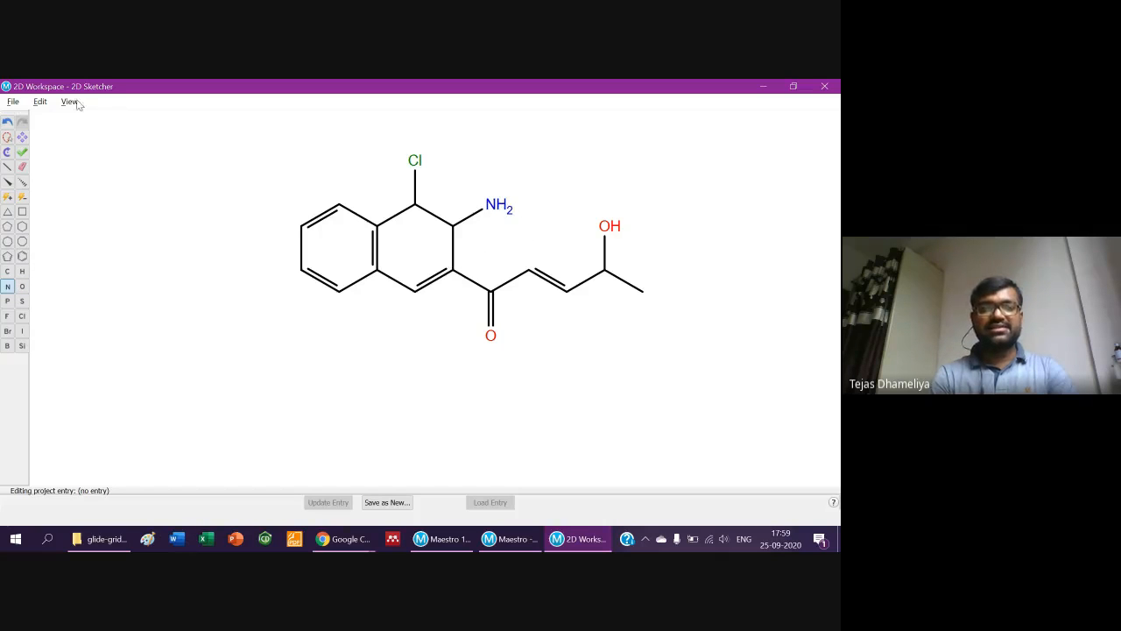
pyautogui.click(8, 166)
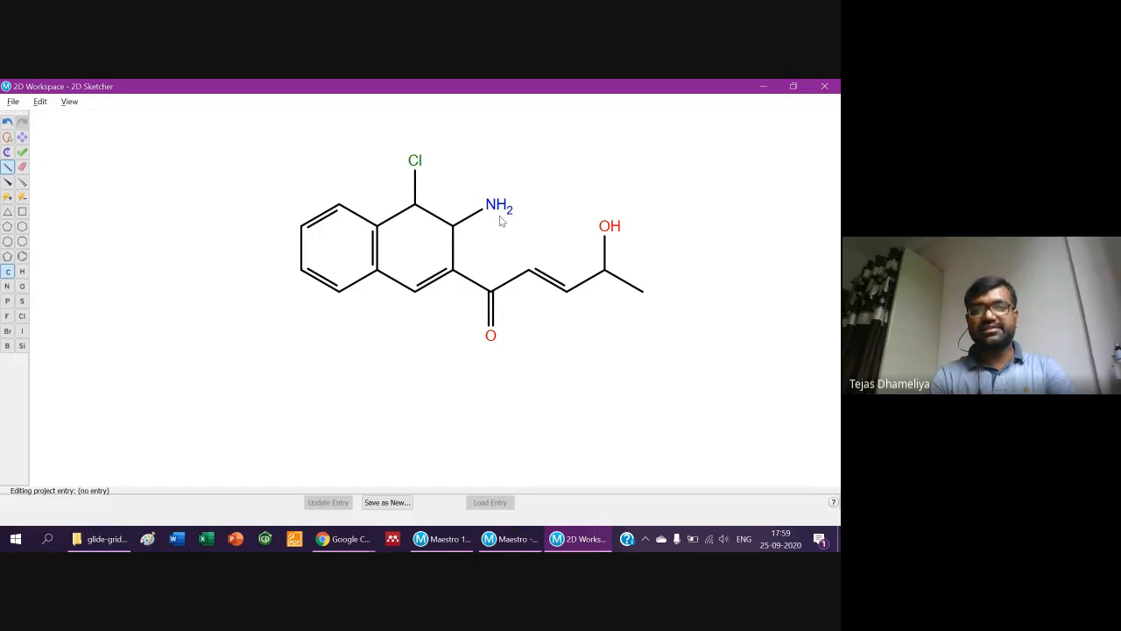
pyautogui.click(468, 216)
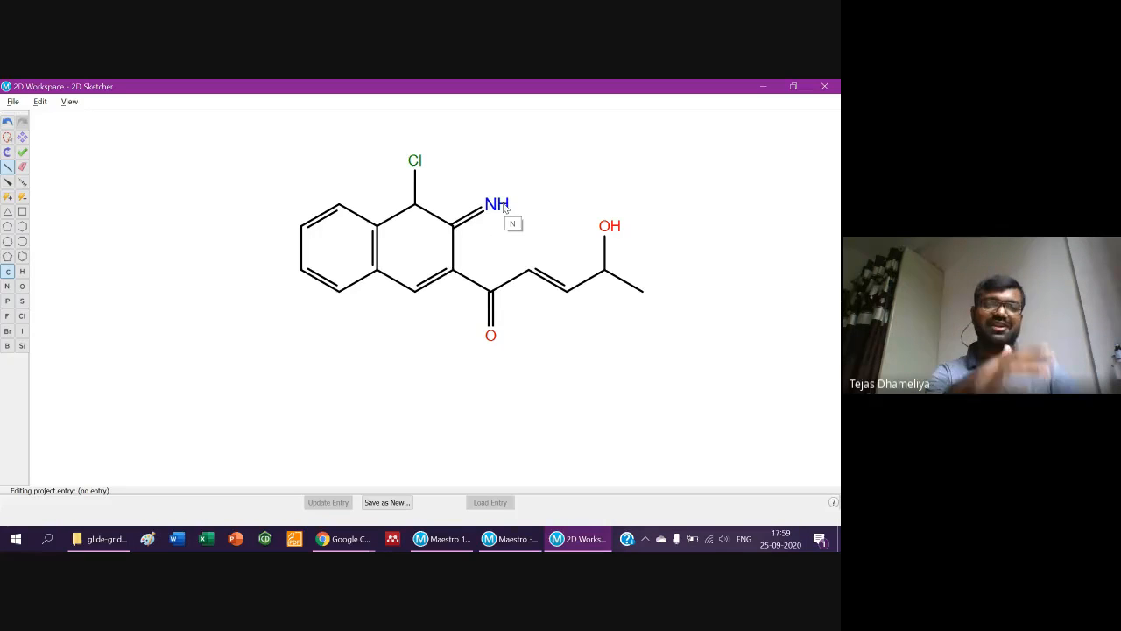
# Save the sketched ligand as a new entry titled TMD001 and close the 2D Sketcher.
pyautogui.click(374, 503)
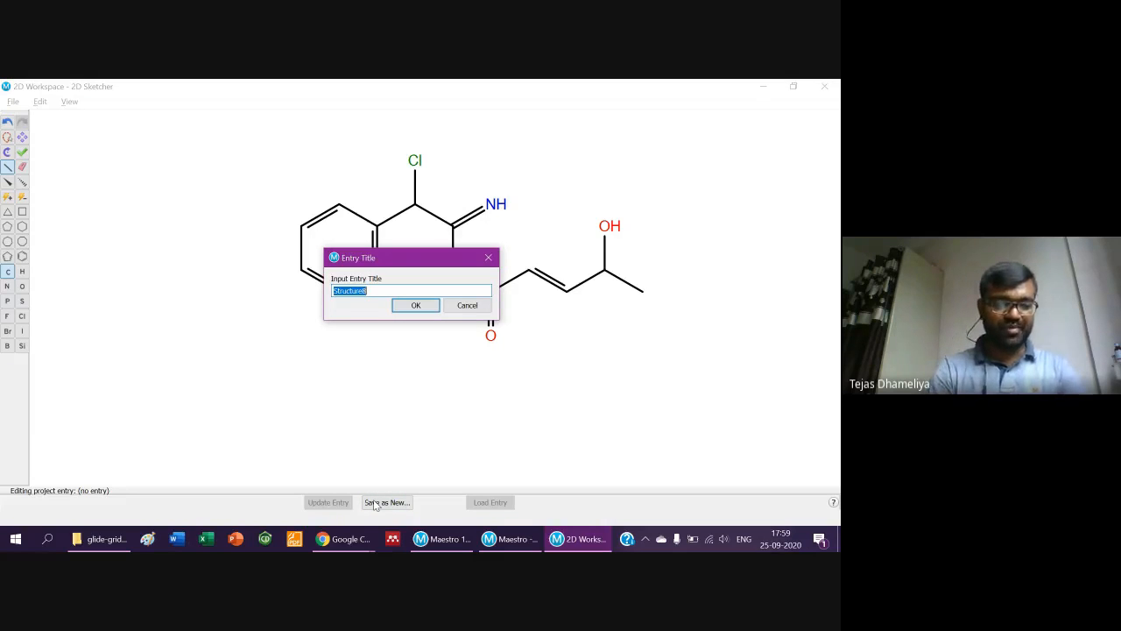
pyautogui.write('TMD001')
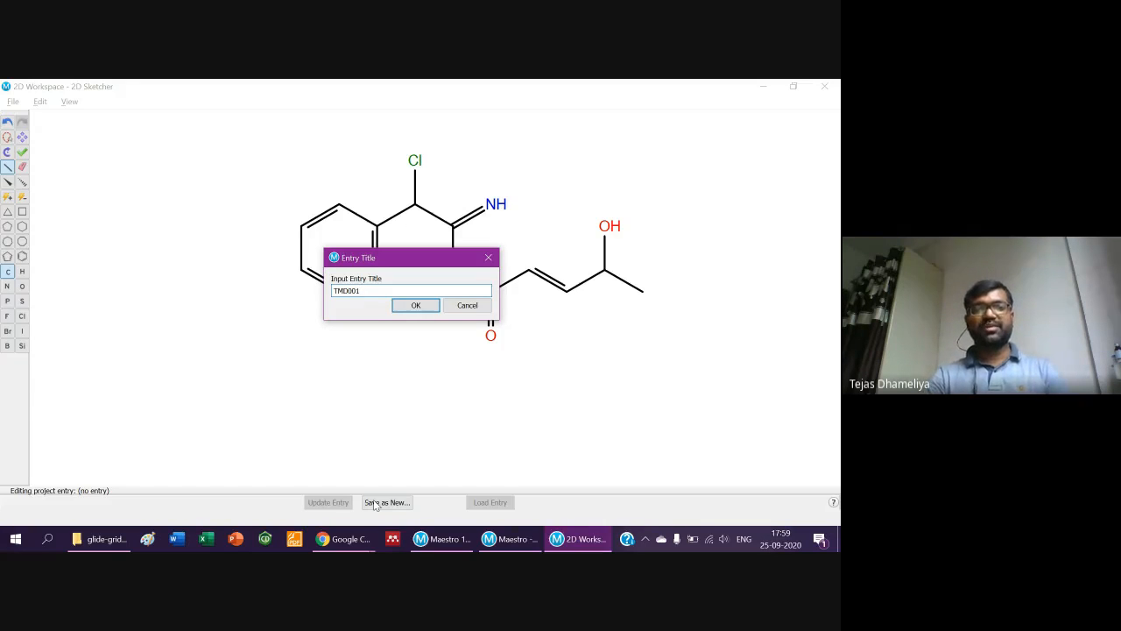
pyautogui.press('Return')
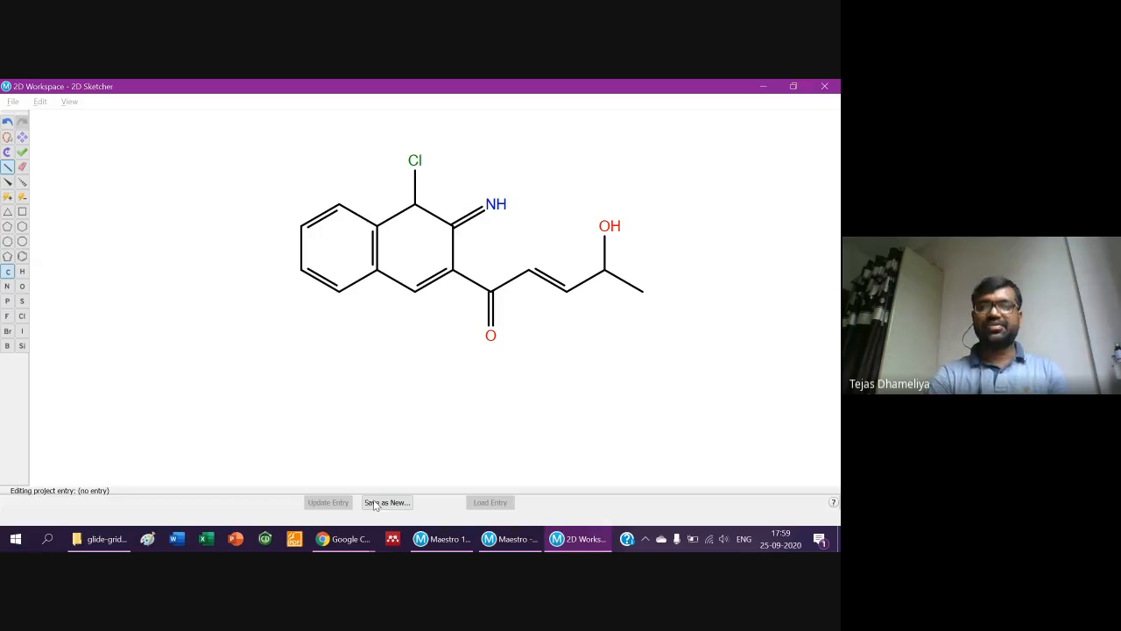
pyautogui.click(825, 87)
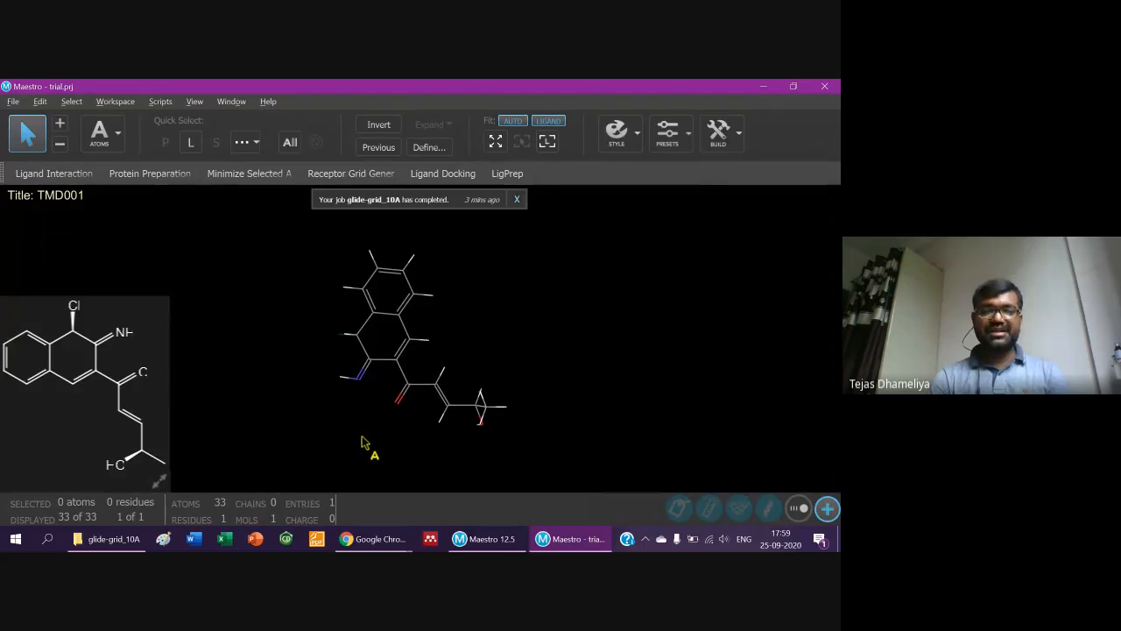
# Check the TMD001 entry in the Project Table and its structure in the workspace.
pyautogui.hotkey('ctrl', 't')
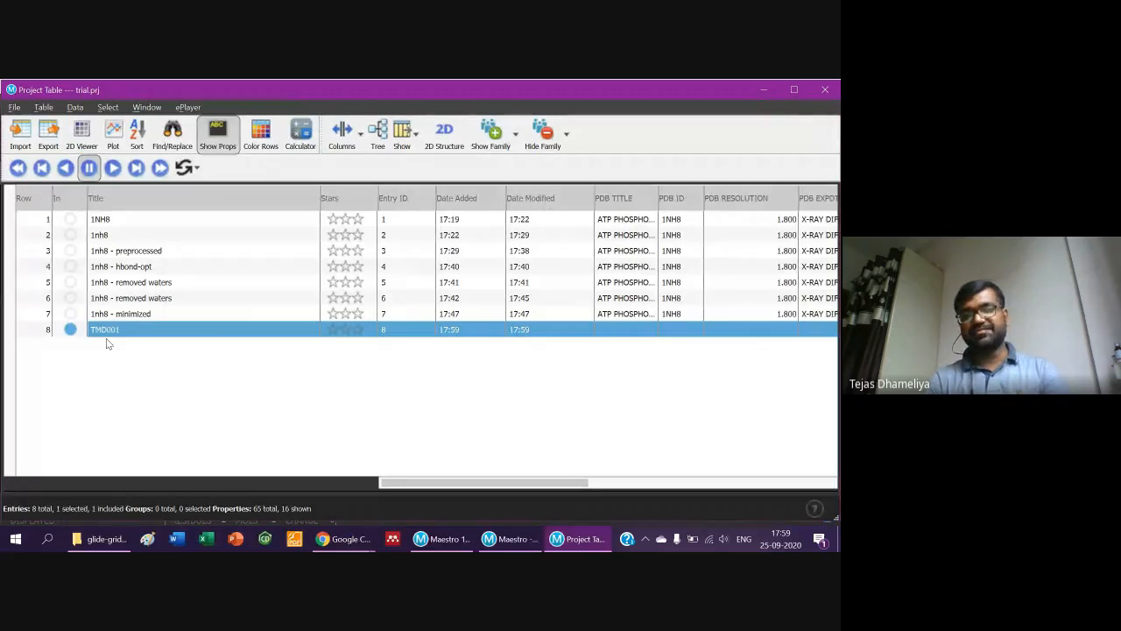
pyautogui.hotkey('alt', 'Tab')
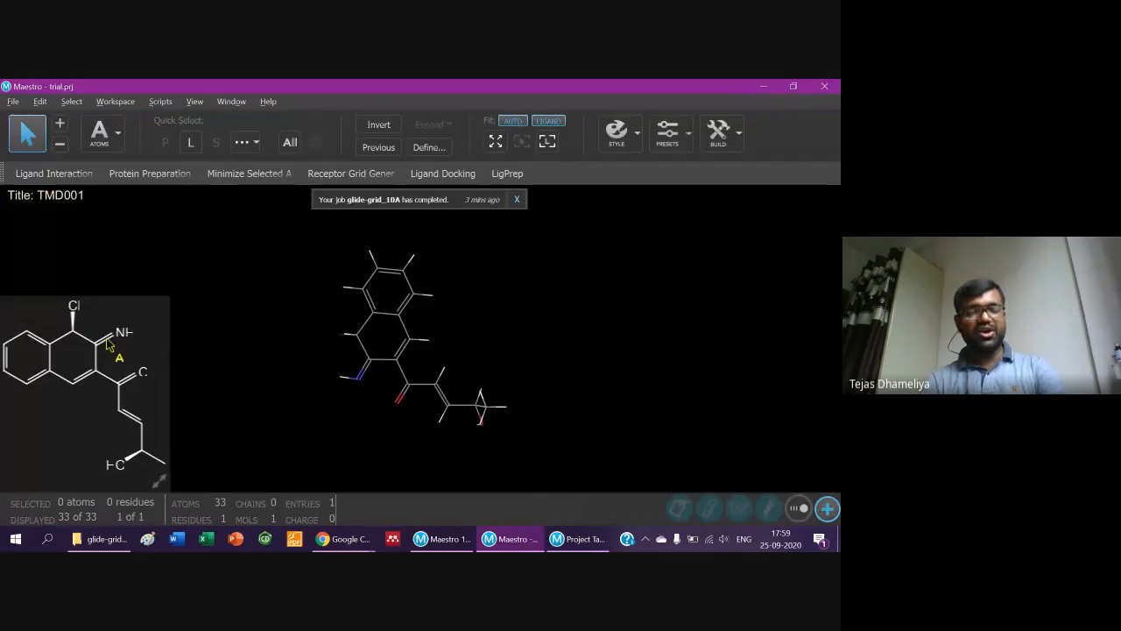
pyautogui.hotkey('alt', 'Tab')
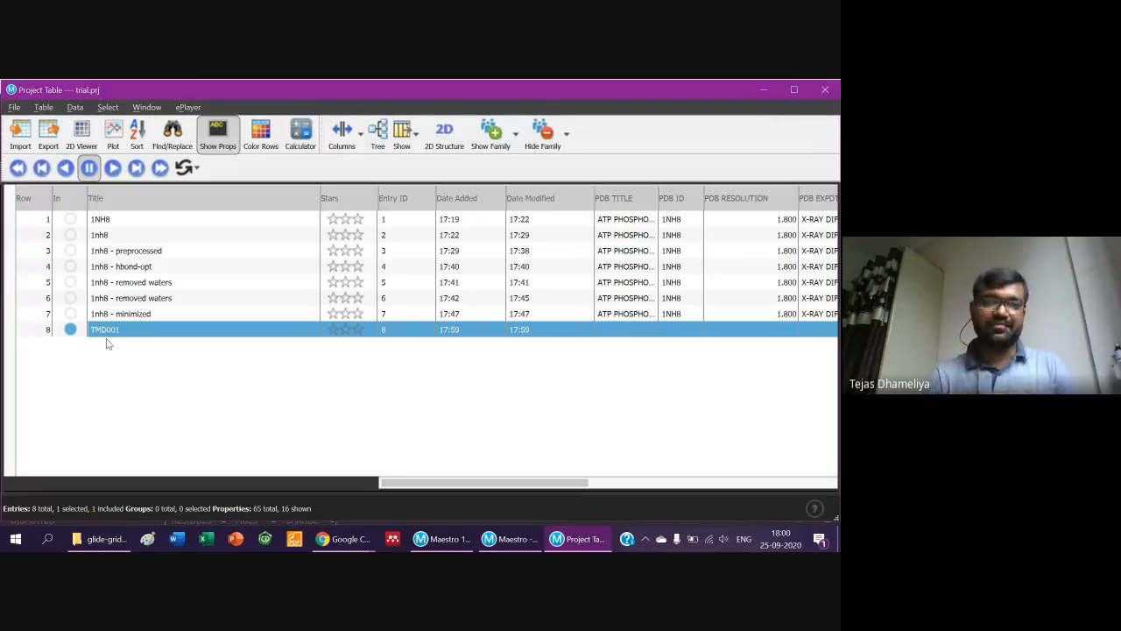
# Start a structure import and browse from the Desktop's DDH shortcut to PS\Library\SDF\2020-01 Asinex GoldPlatinum-263557\1000.
pyautogui.click(21, 132)
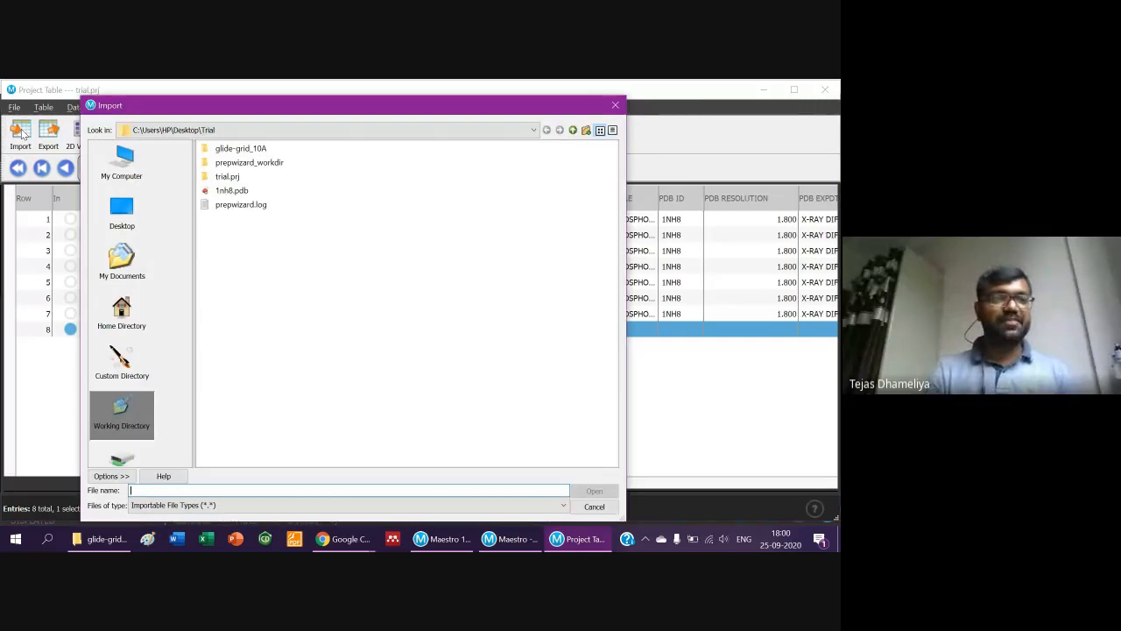
pyautogui.click(122, 212)
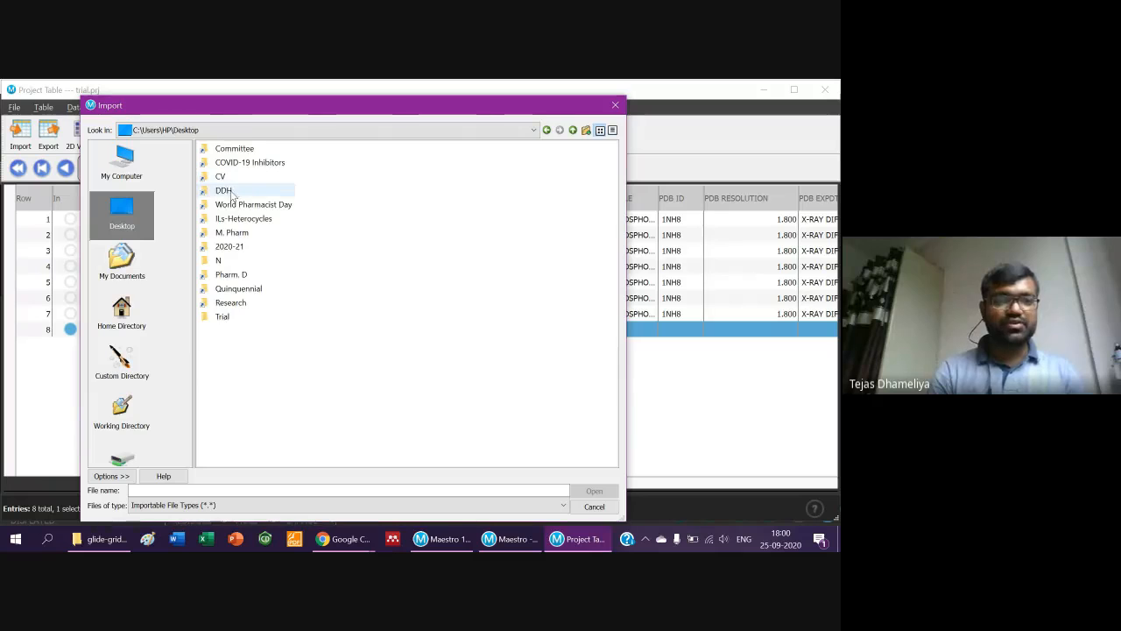
pyautogui.doubleClick(229, 190)
pyautogui.doubleClick(228, 190)
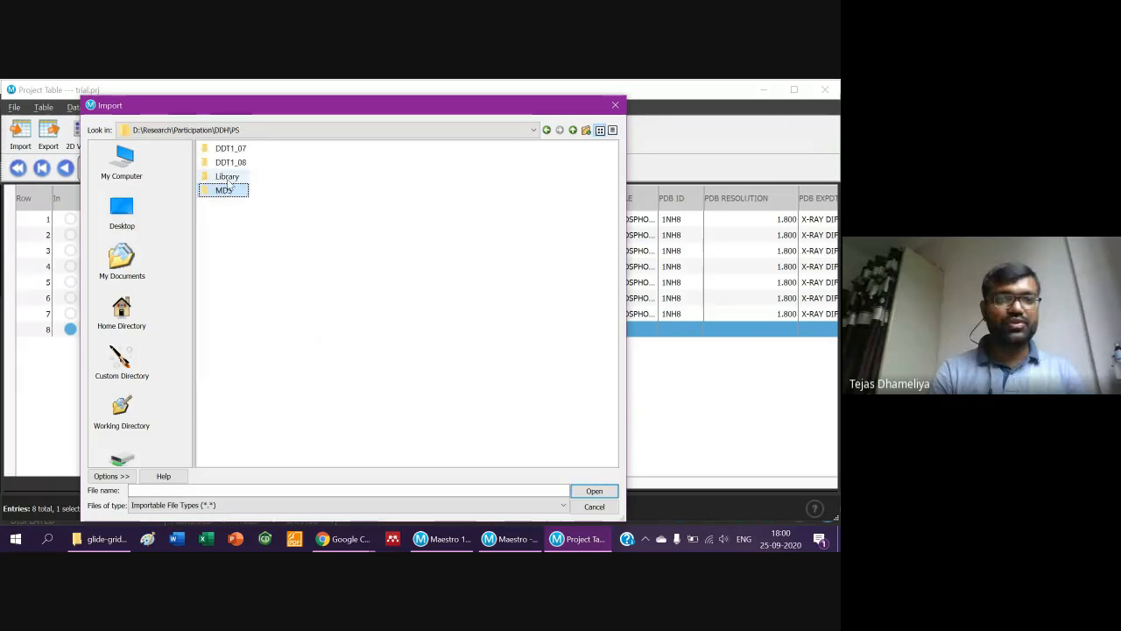
pyautogui.doubleClick(226, 177)
pyautogui.click(224, 177)
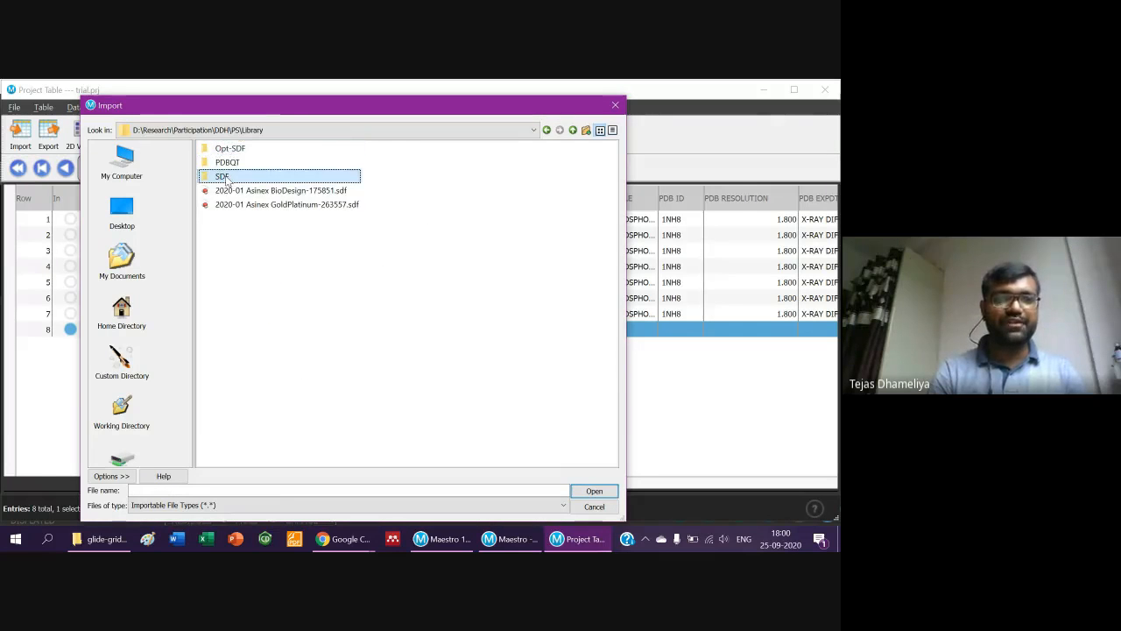
pyautogui.doubleClick(225, 177)
pyautogui.doubleClick(230, 162)
pyautogui.click(225, 149)
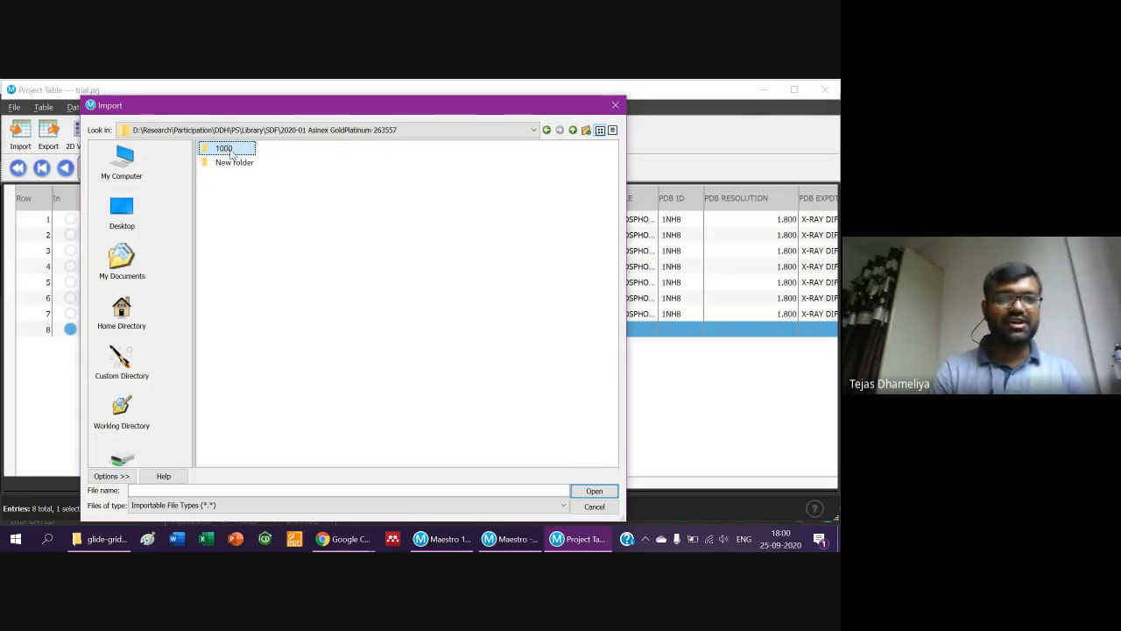
pyautogui.doubleClick(229, 150)
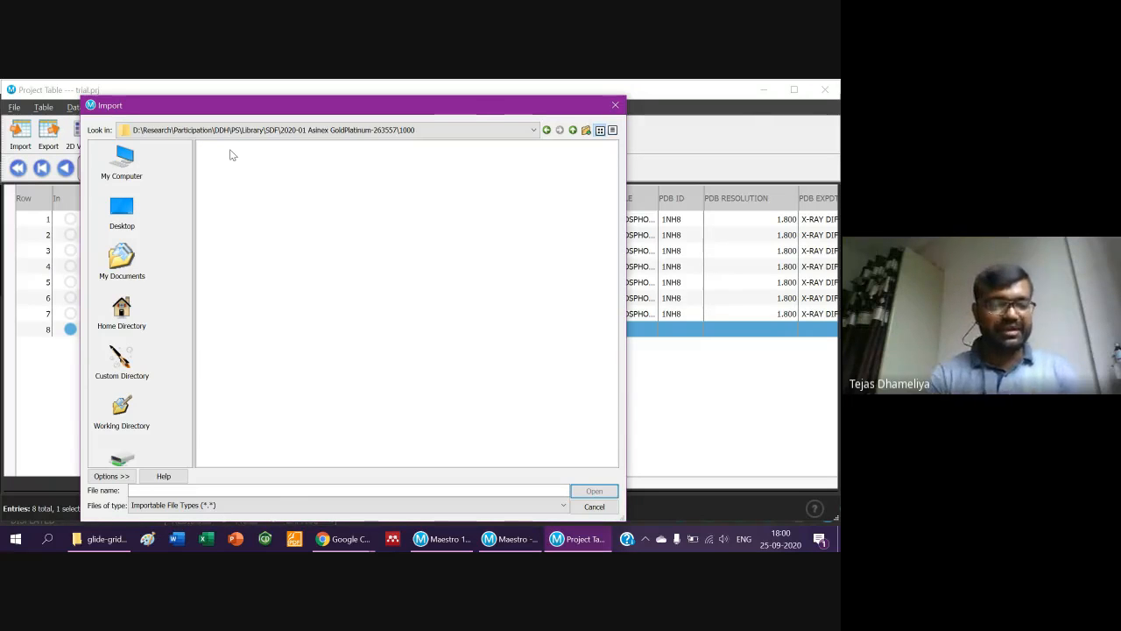
# Import mol1.sdf through mol5.sdf into the project and bring up the Project Table.
pyautogui.moveTo(232, 155); pyautogui.dragTo(232, 213)
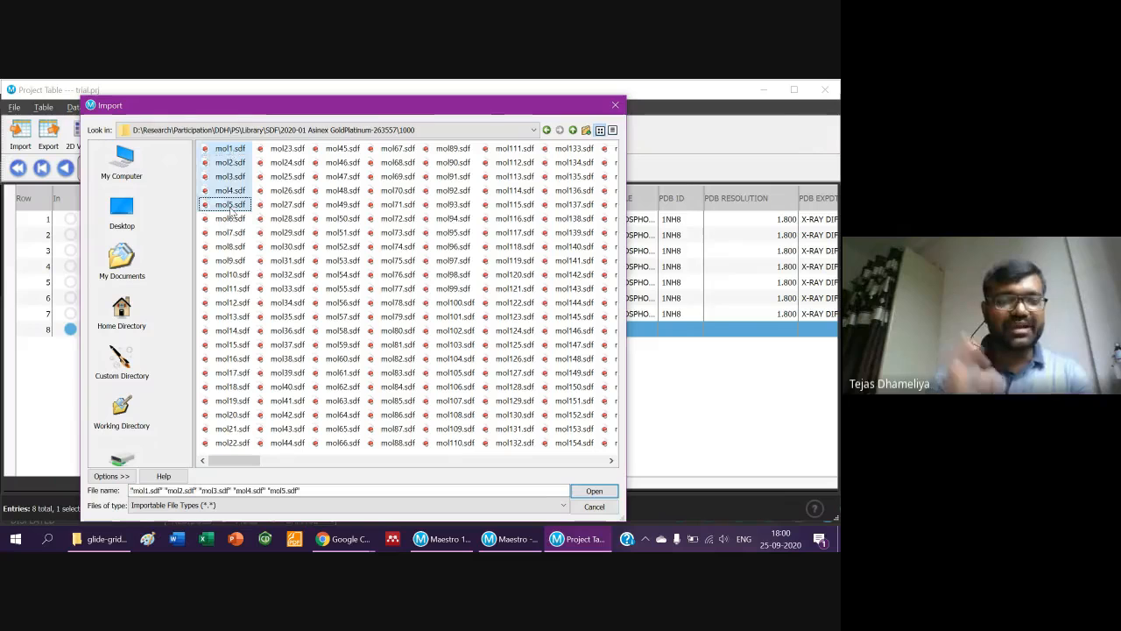
pyautogui.click(589, 492)
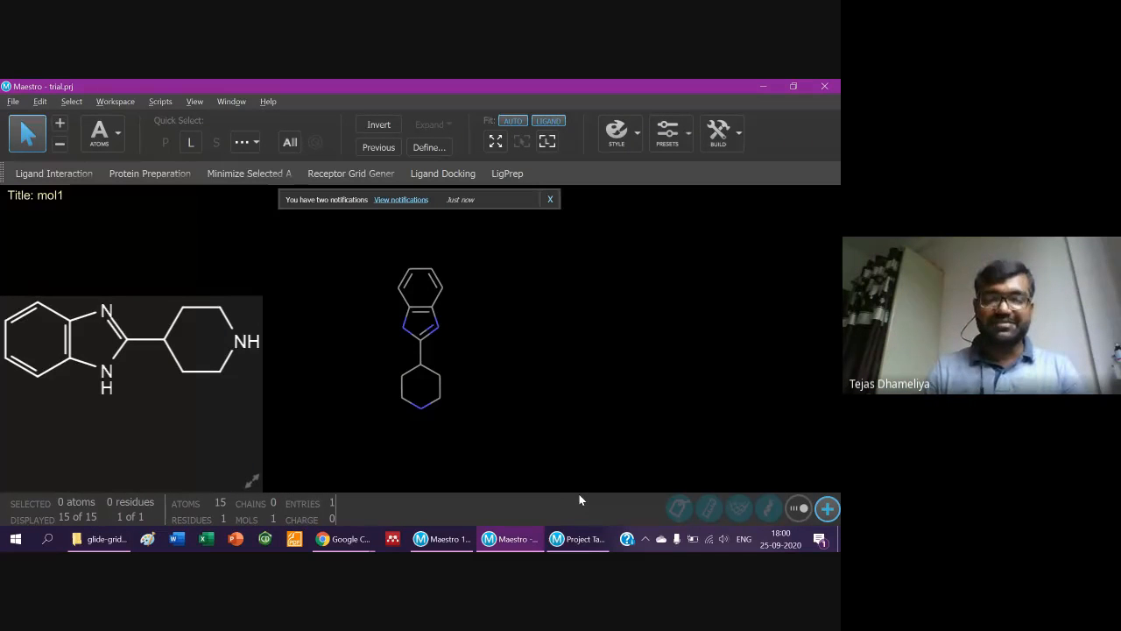
pyautogui.hotkey('ctrl', 't')
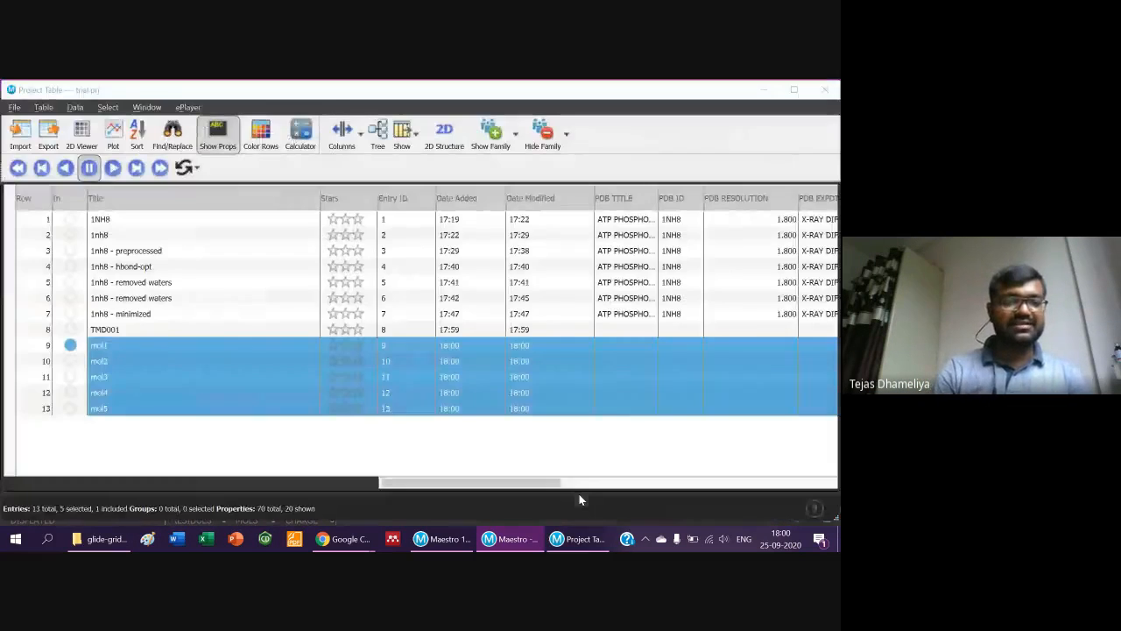
pyautogui.click(91, 172)
pyautogui.hotkey('alt', 'Tab')
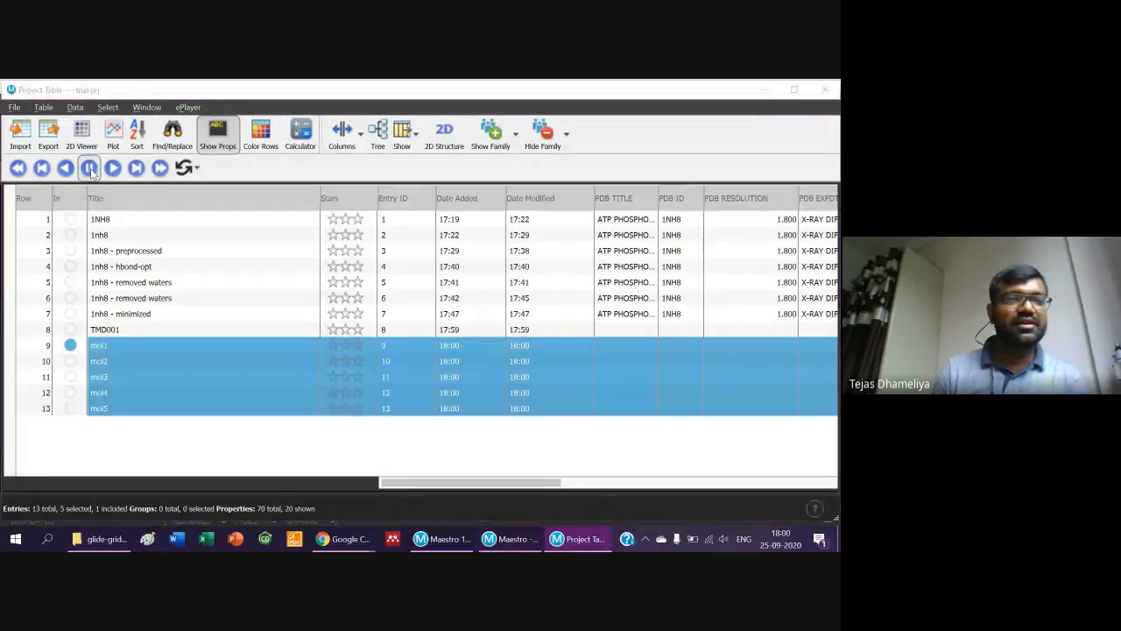
pyautogui.hotkey('alt', 'Tab')
pyautogui.click(91, 172)
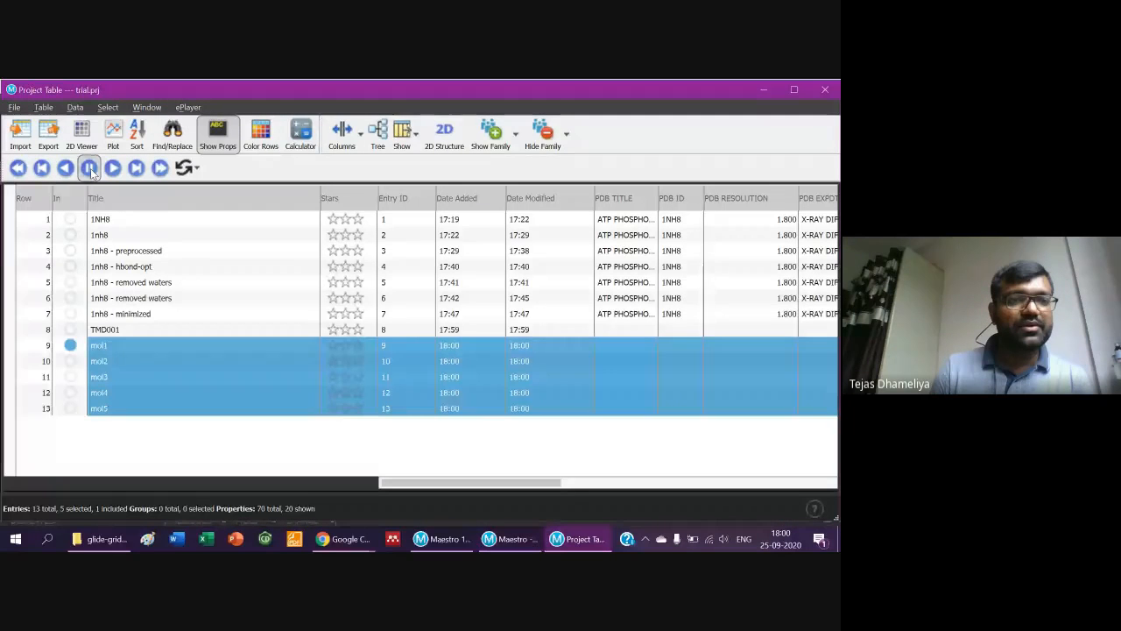
# Select the mol1 through mol5 entries in the Project Table and play through their structures with the ePlayer.
pyautogui.click(27, 351)
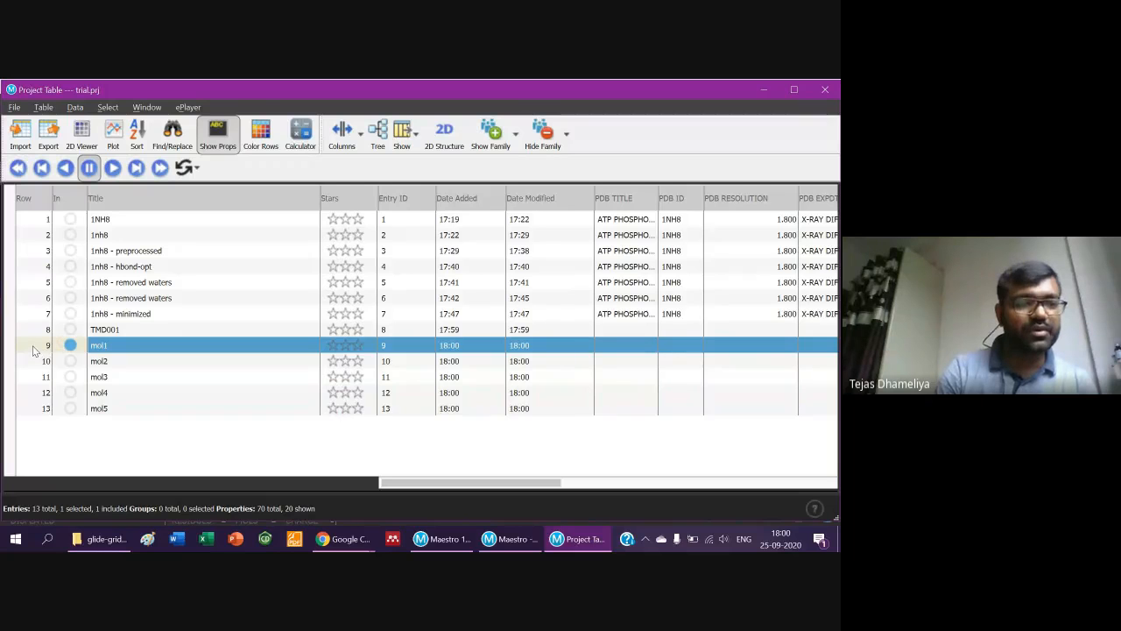
pyautogui.keyDown('shift'); pyautogui.click(38, 410); pyautogui.keyUp('shift')
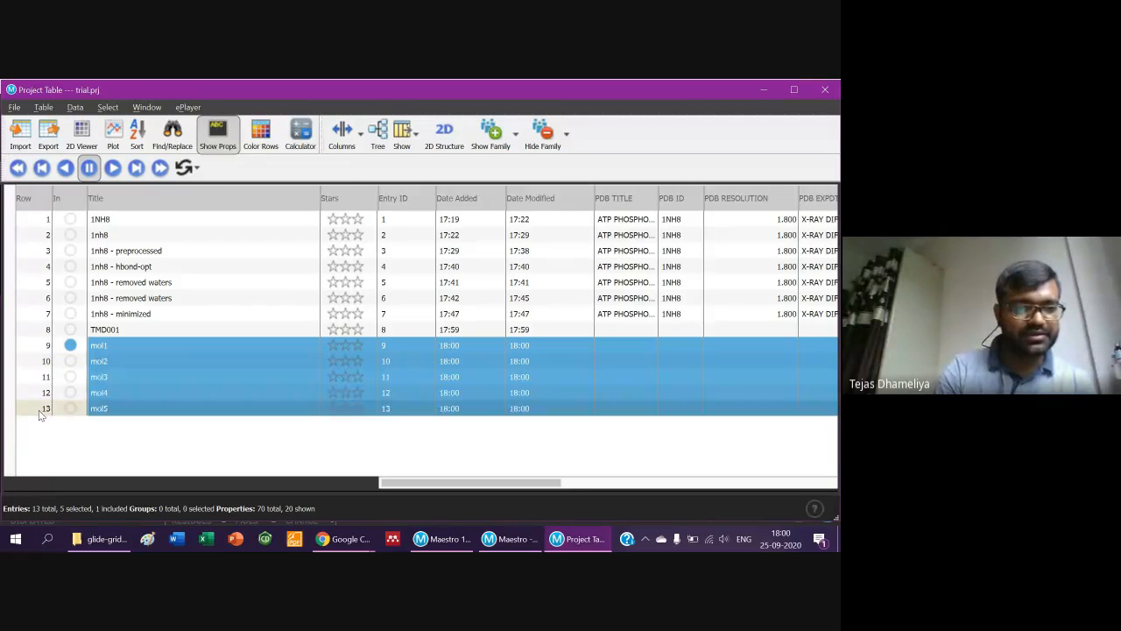
pyautogui.click(114, 168)
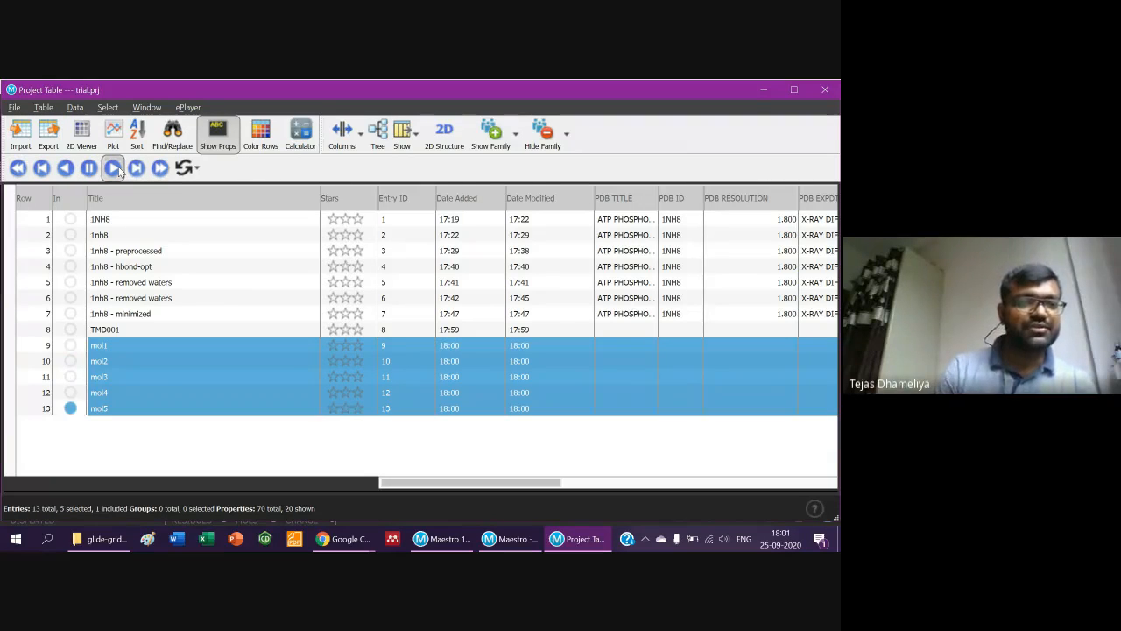
# Set the ePlayer loop mode to Single Direction, replay the mol1 to mol5 entries and view them in the workspace.
pyautogui.click(186, 169)
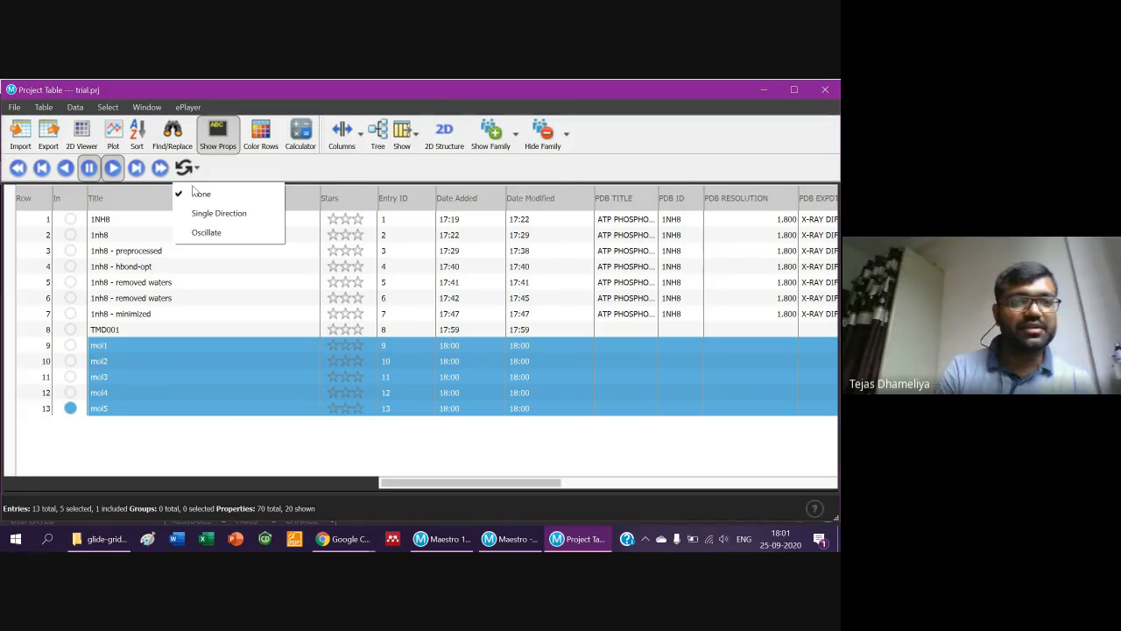
pyautogui.click(206, 215)
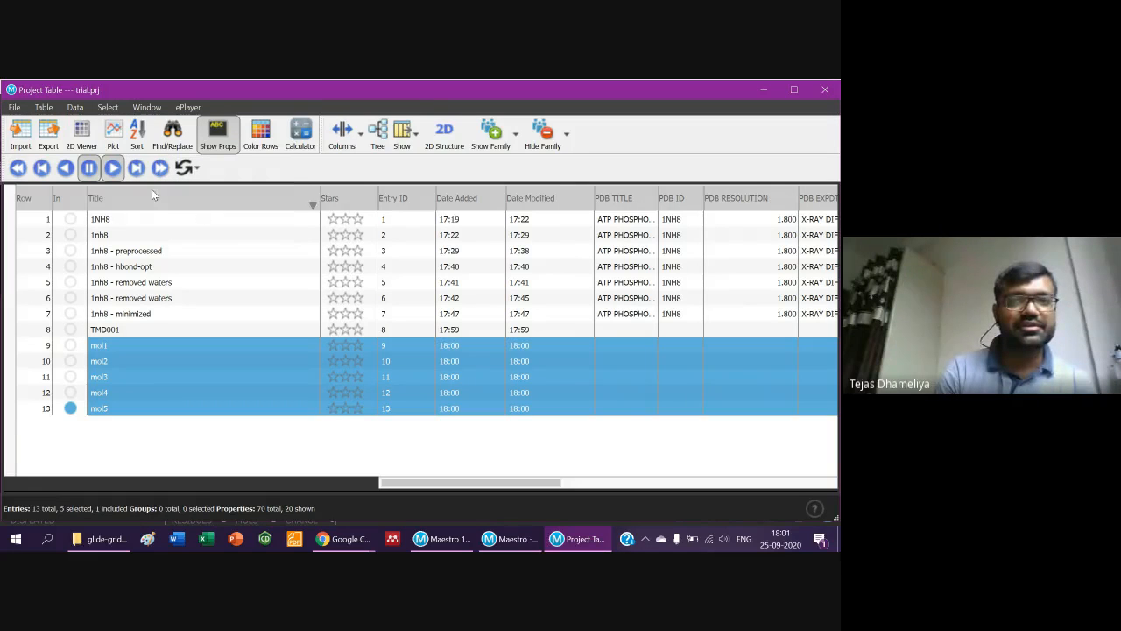
pyautogui.click(119, 171)
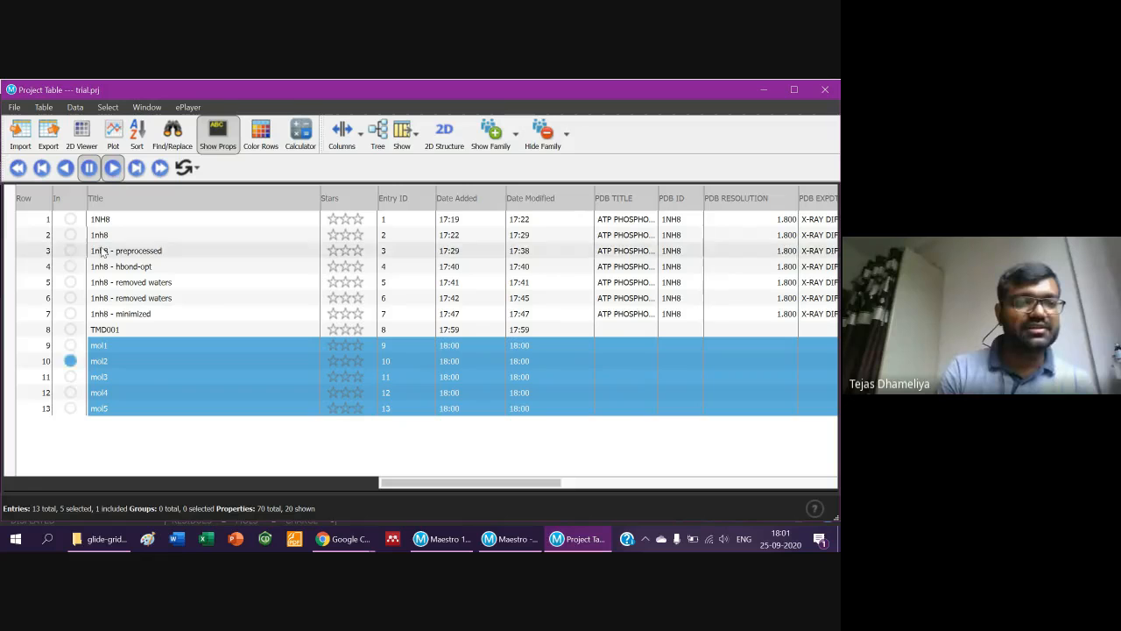
pyautogui.hotkey('alt', 'Tab')
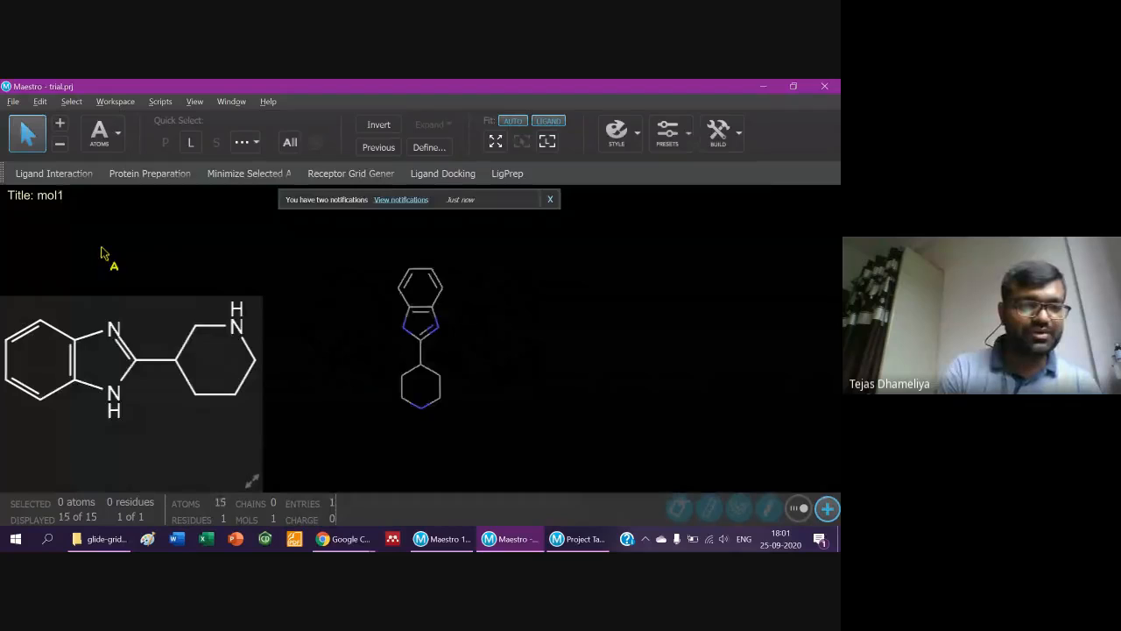
pyautogui.hotkey('alt', 'Tab')
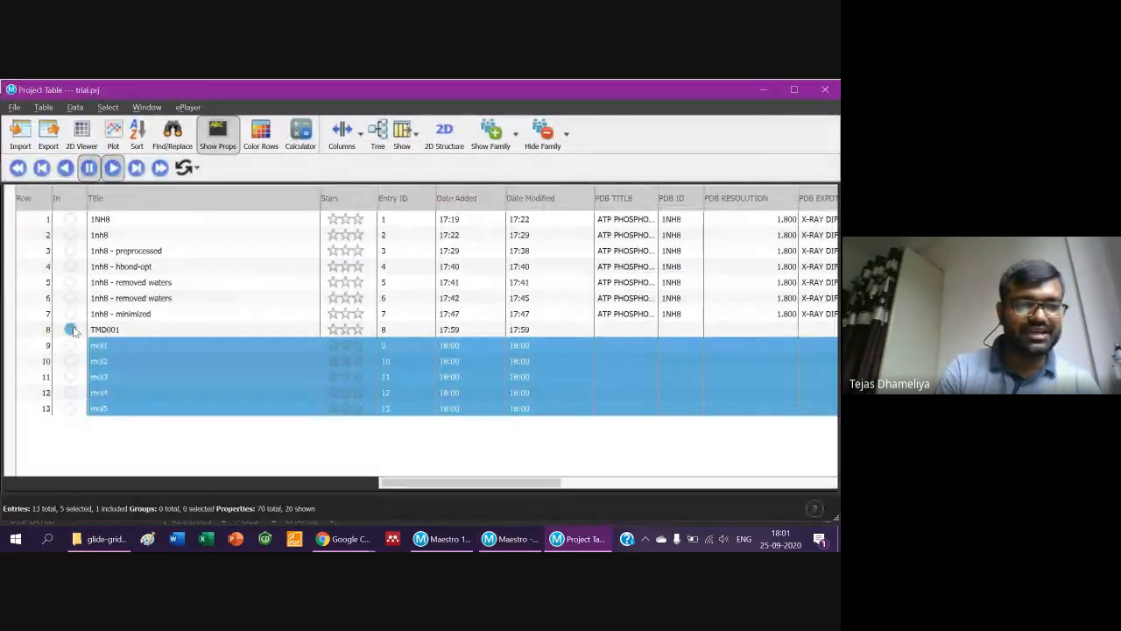
# Select the entries TMD001 through mol5 in the Project Table and view the played structures in the workspace.
pyautogui.click(71, 330)
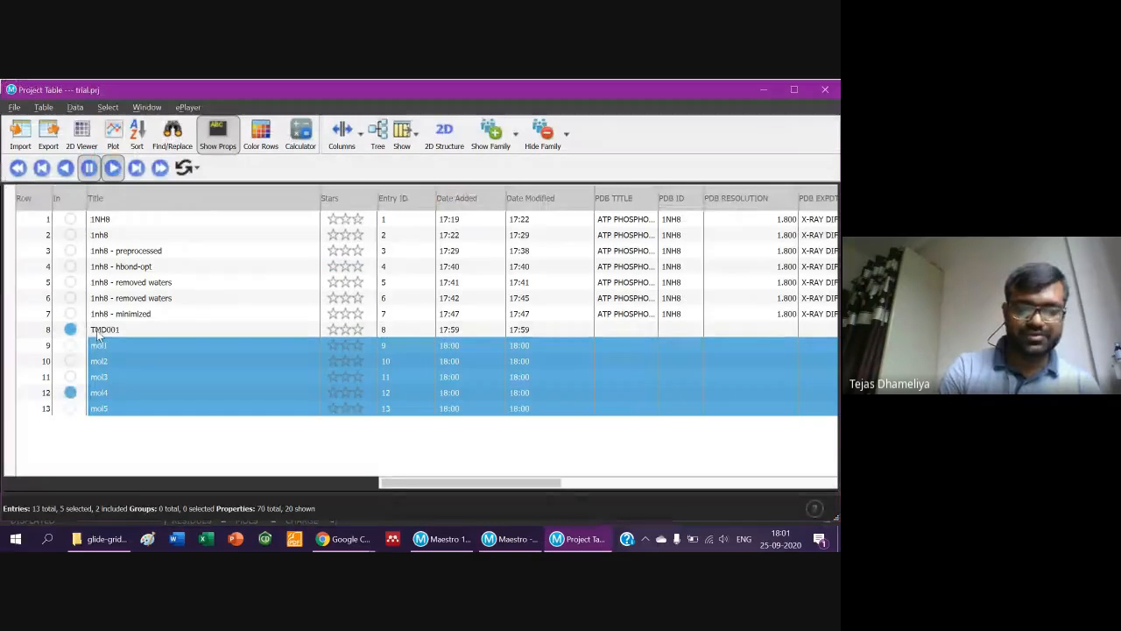
pyautogui.click(98, 330)
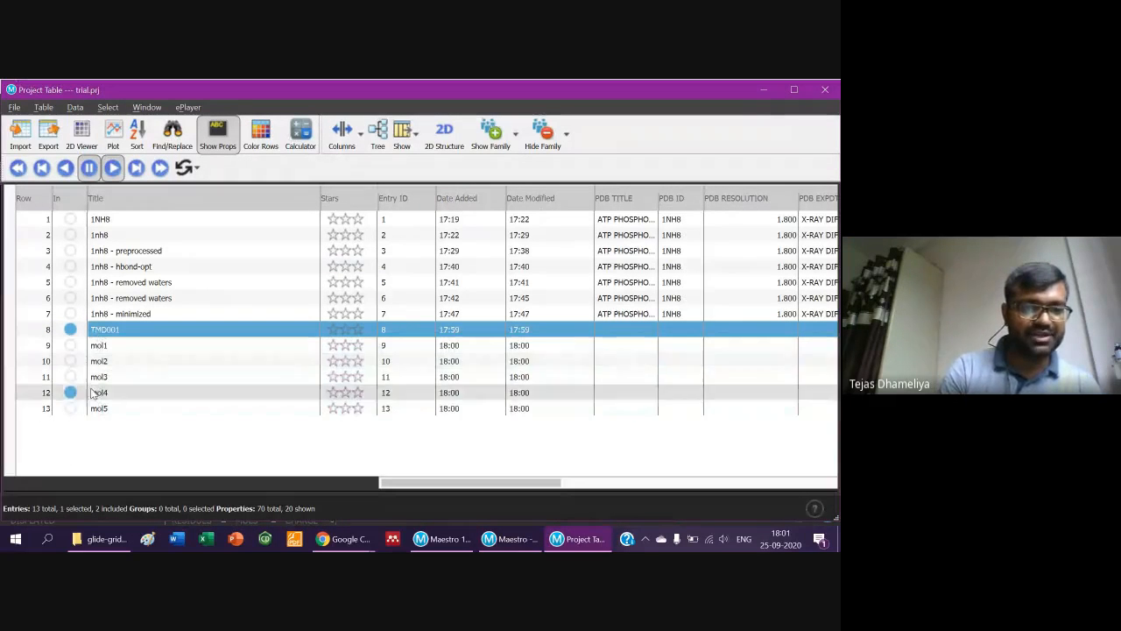
pyautogui.keyDown('shift'); pyautogui.click(47, 410); pyautogui.keyUp('shift')
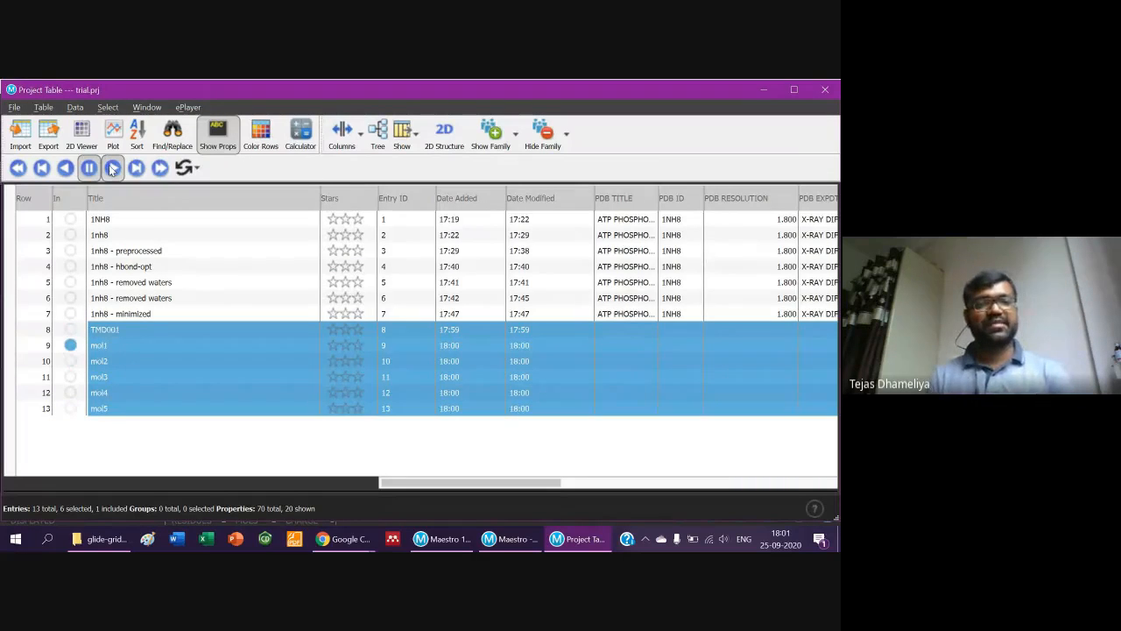
pyautogui.hotkey('alt', 'Tab')
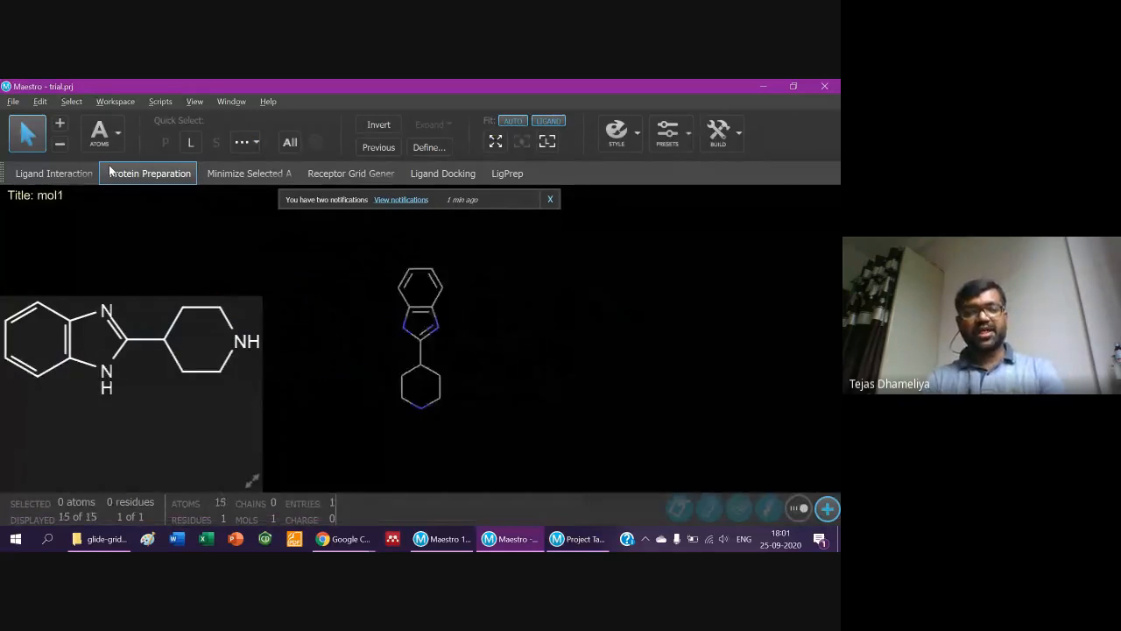
pyautogui.hotkey('alt', 'Tab')
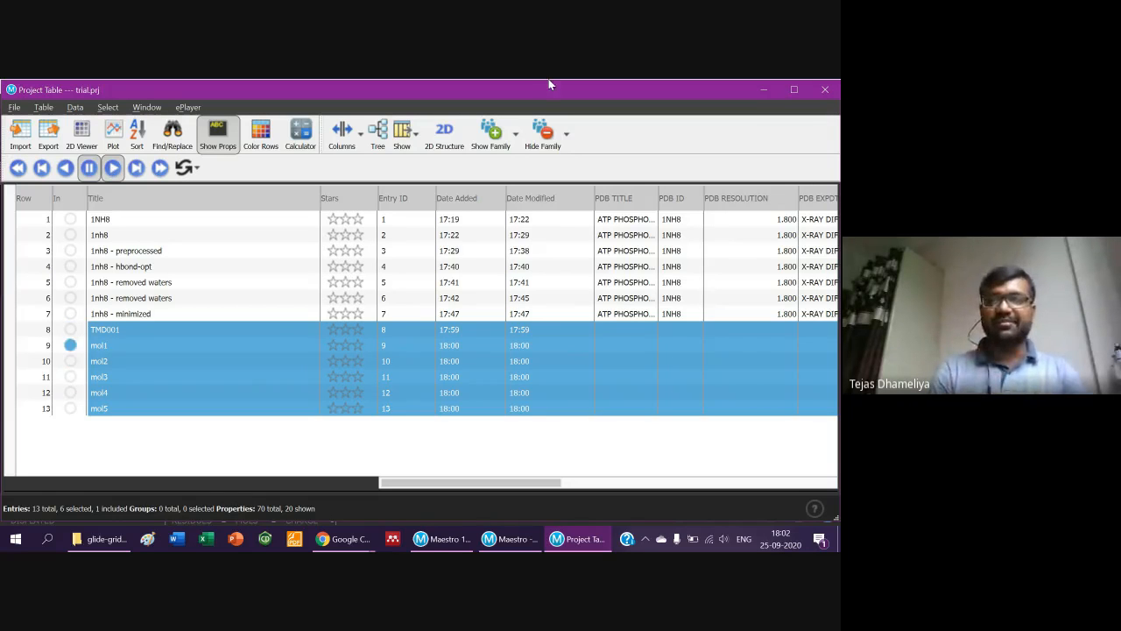
pyautogui.click(834, 89)
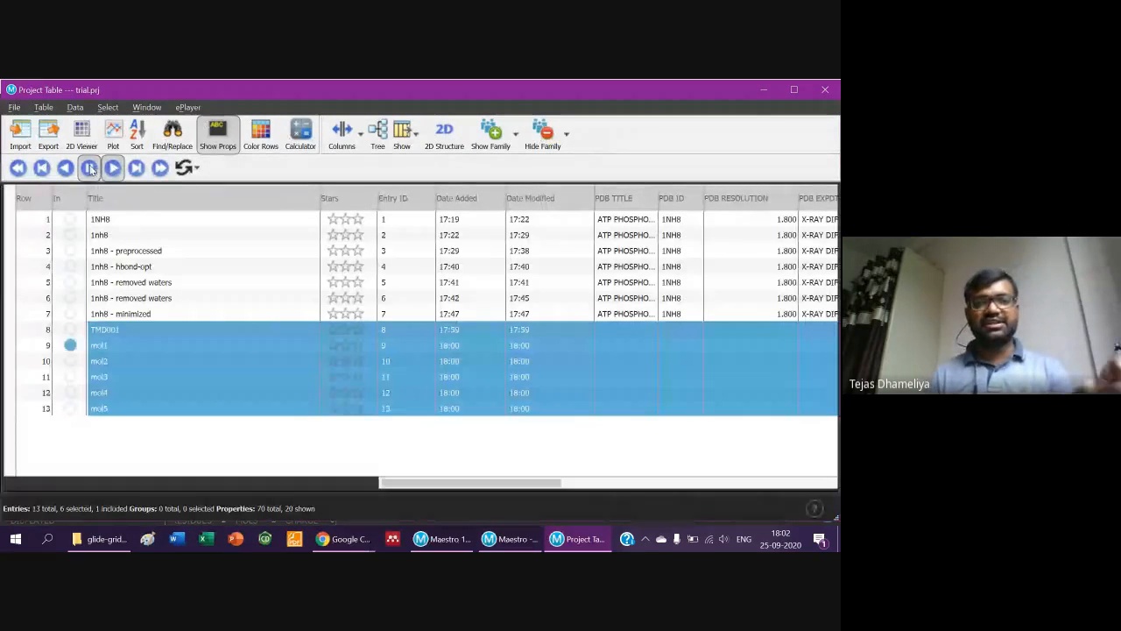
pyautogui.hotkey('alt', 'Tab')
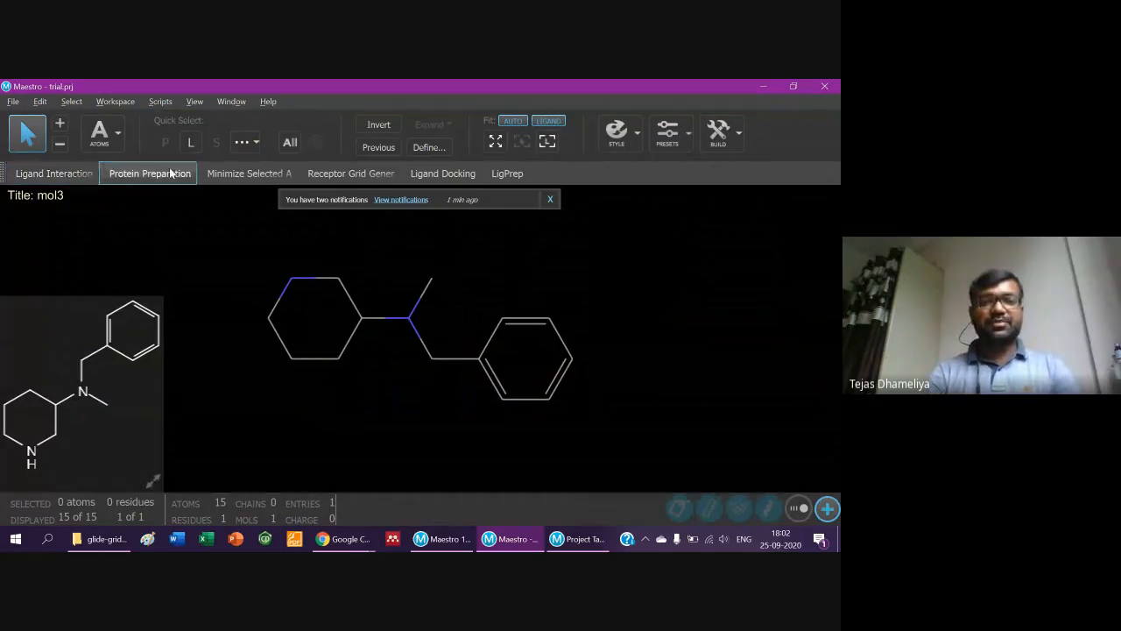
# Open LigPrep, take its structures from the selected Project Table entries, and bring up the Project Table to check the selection.
pyautogui.click(491, 179)
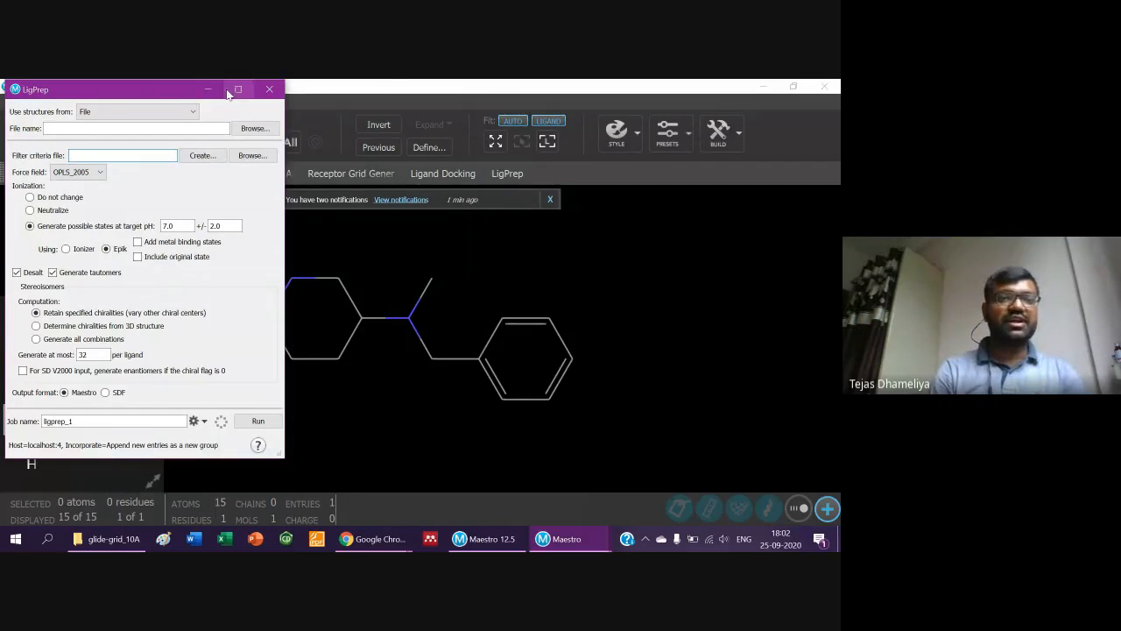
pyautogui.moveTo(109, 97); pyautogui.dragTo(371, 124)
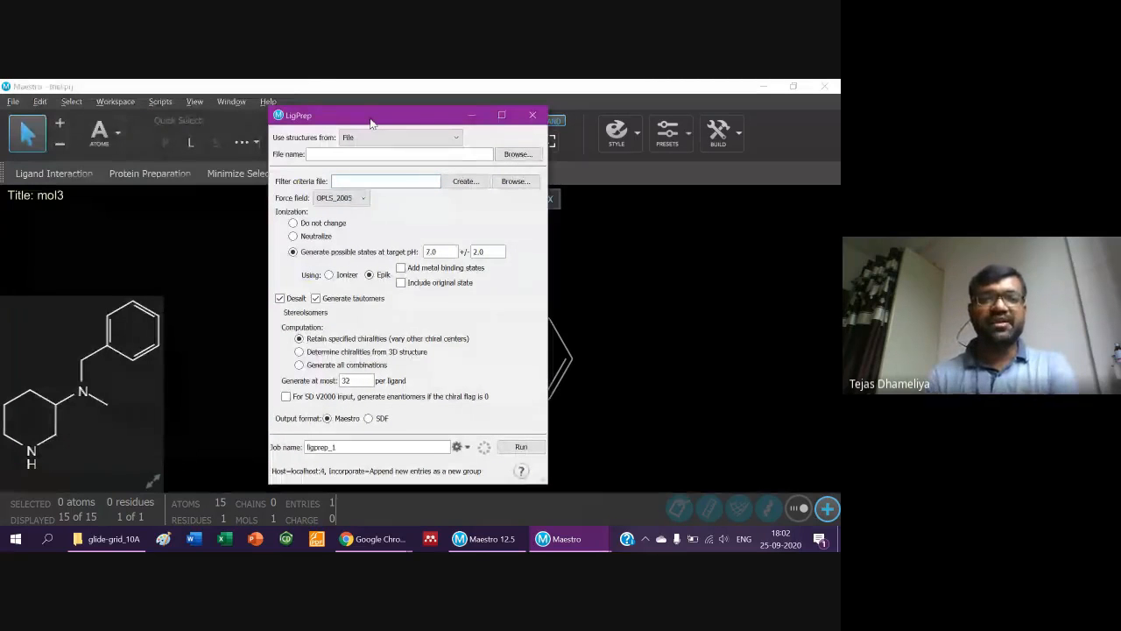
pyautogui.click(376, 138)
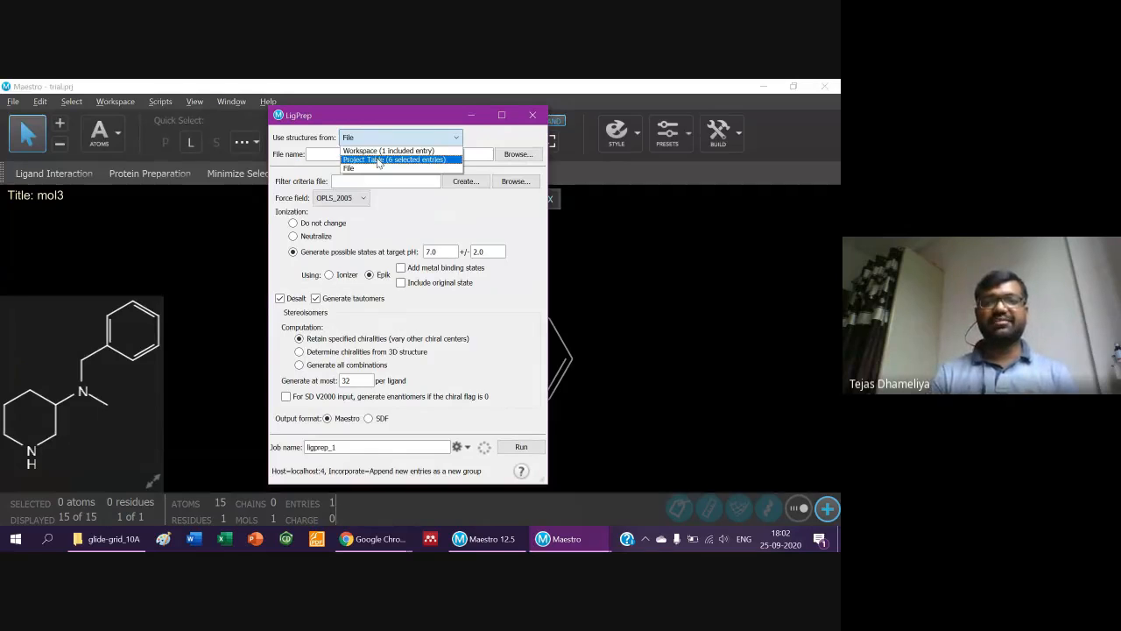
pyautogui.click(379, 160)
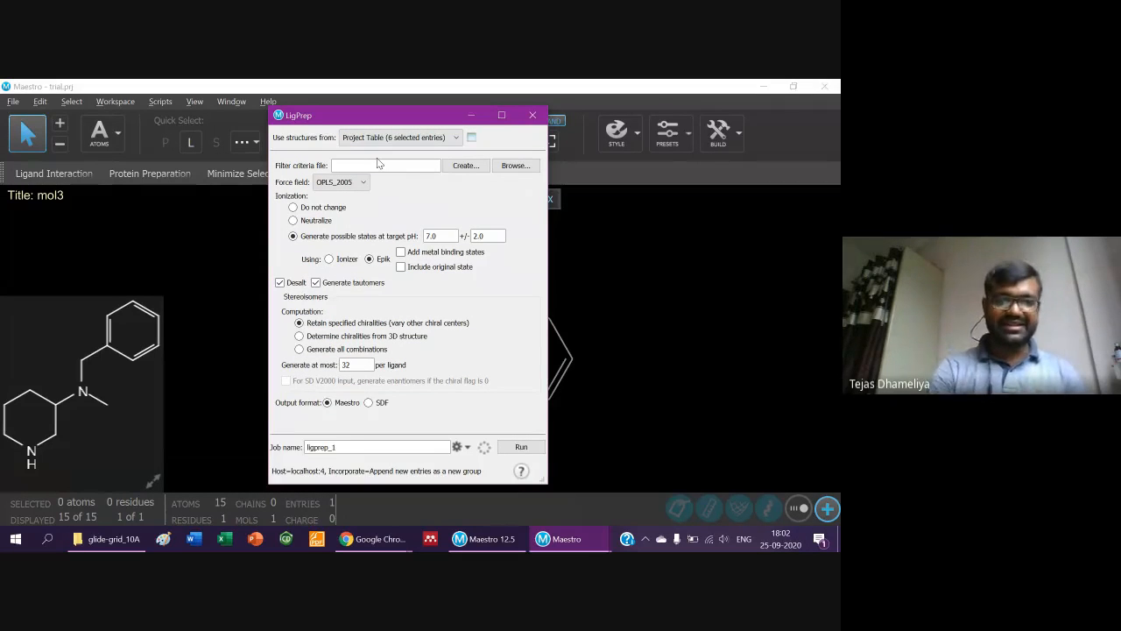
pyautogui.click(168, 214)
pyautogui.hotkey('ctrl', 't')
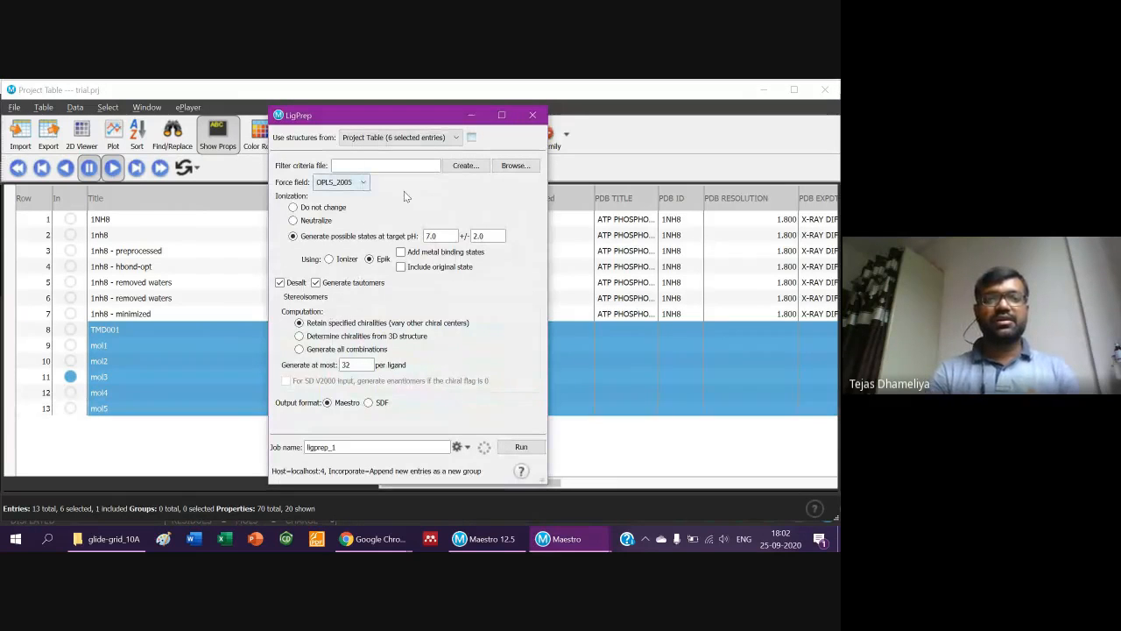
# Create a ligand filter for LigPrep and add the criterion Molecular_weight <= 500.
pyautogui.click(462, 169)
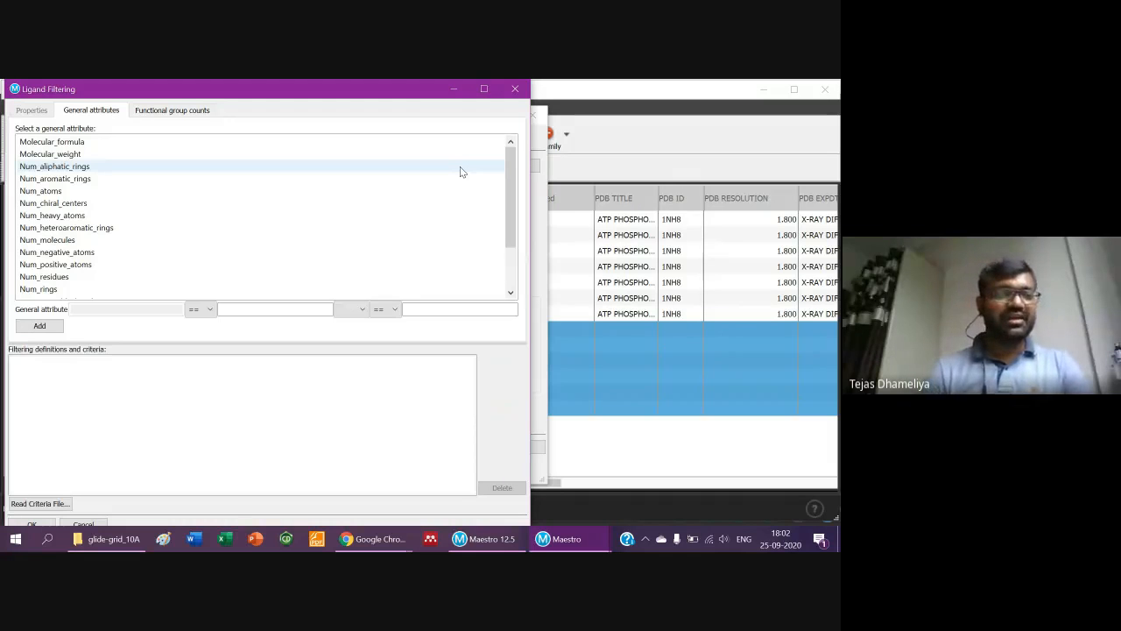
pyautogui.click(50, 155)
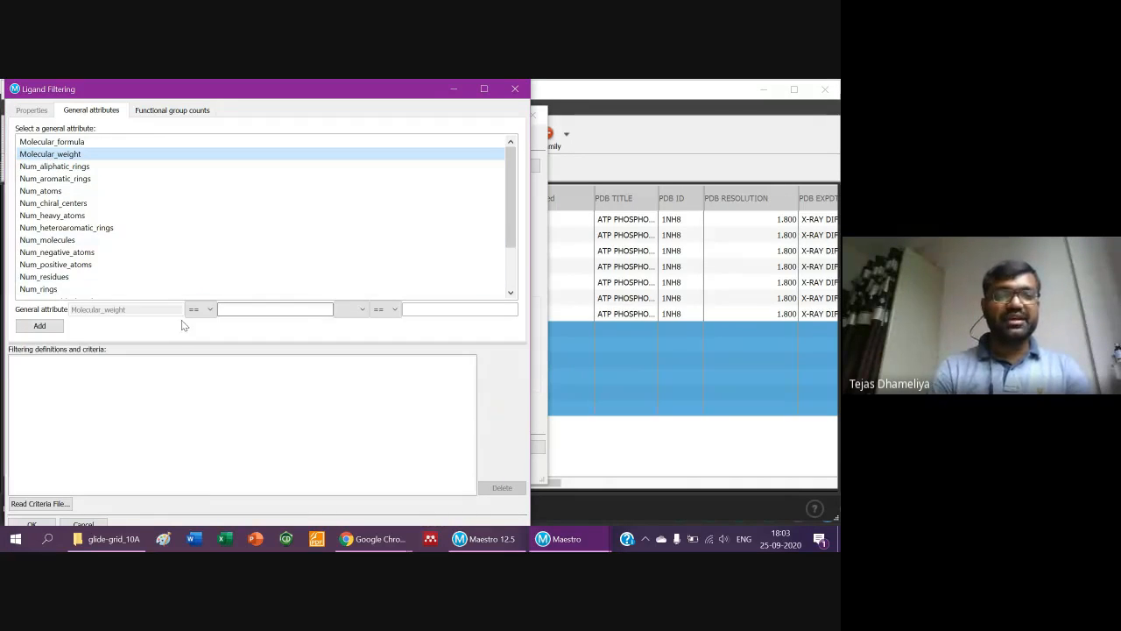
pyautogui.click(209, 311)
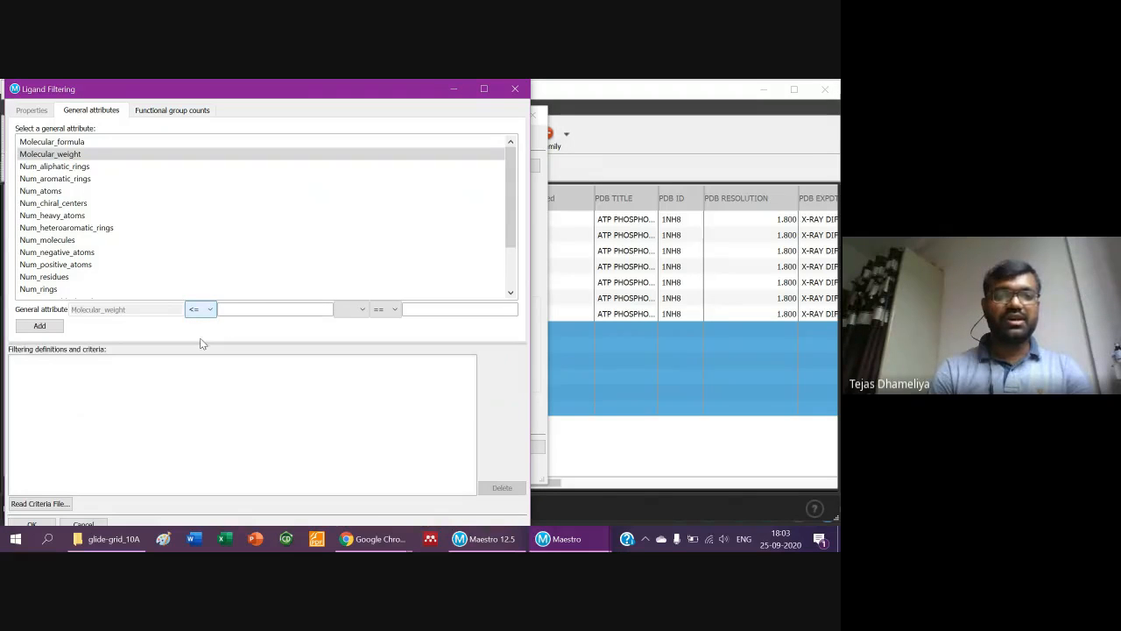
pyautogui.click(233, 308)
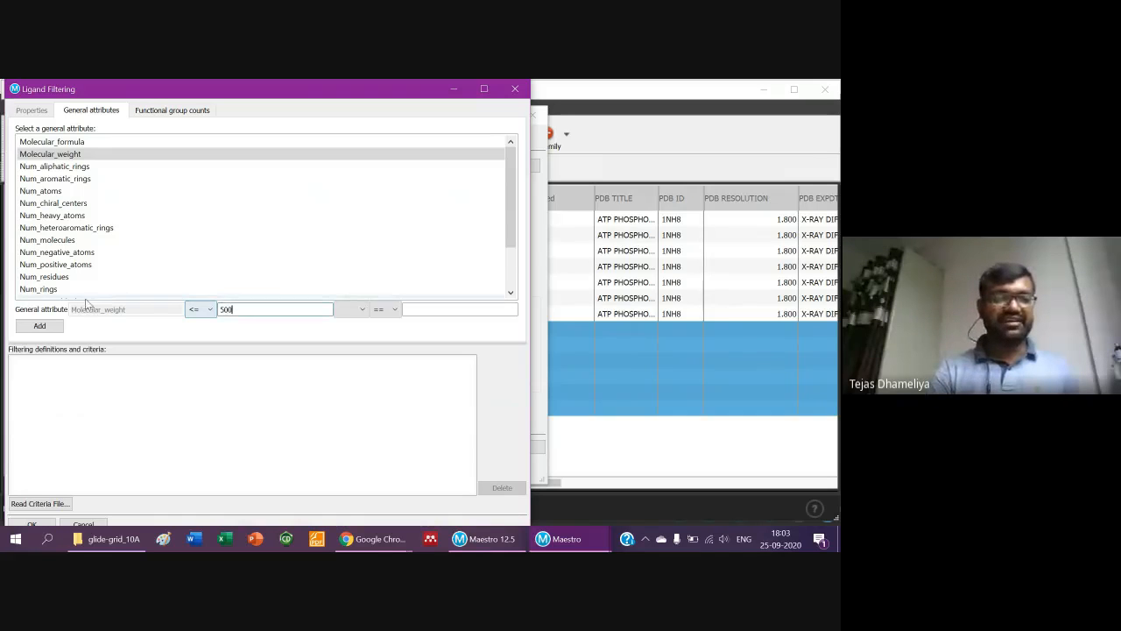
pyautogui.click(39, 326)
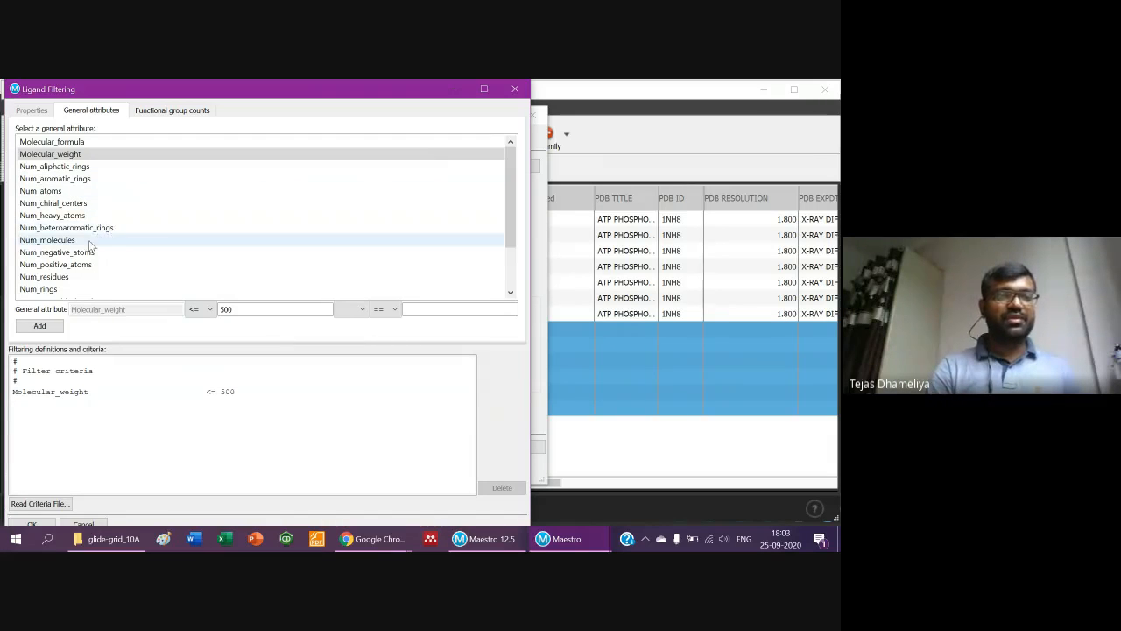
# Add the criterion Num_rotatable_bonds <= 10 to the ligand filter.
pyautogui.click(511, 257)
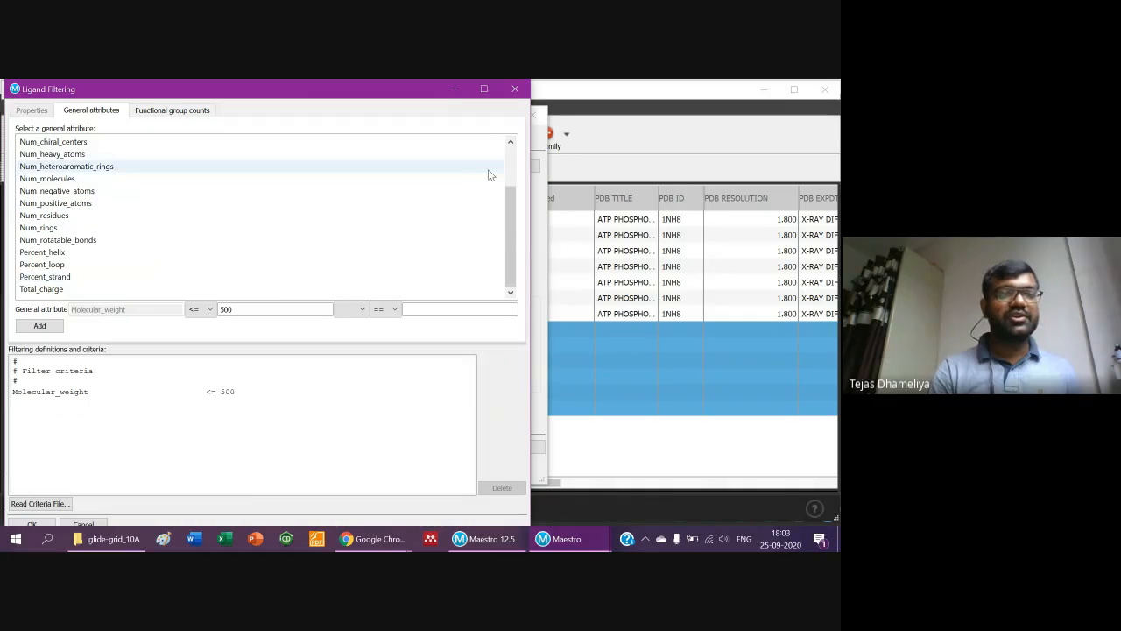
pyautogui.scroll(2, 516, 170)
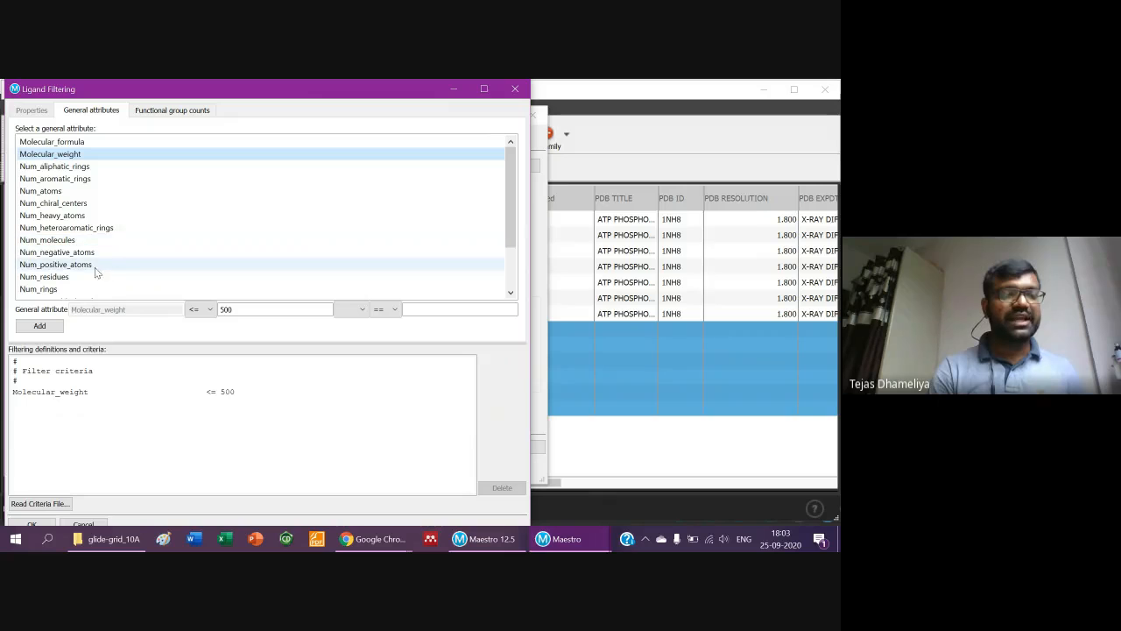
pyautogui.click(511, 293)
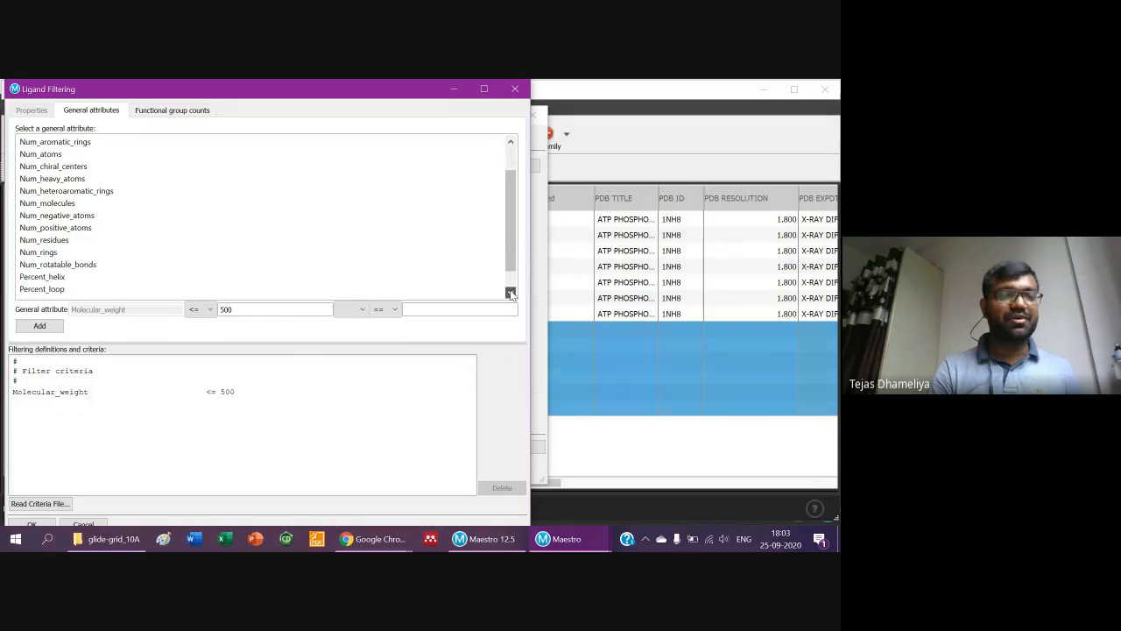
pyautogui.click(512, 294)
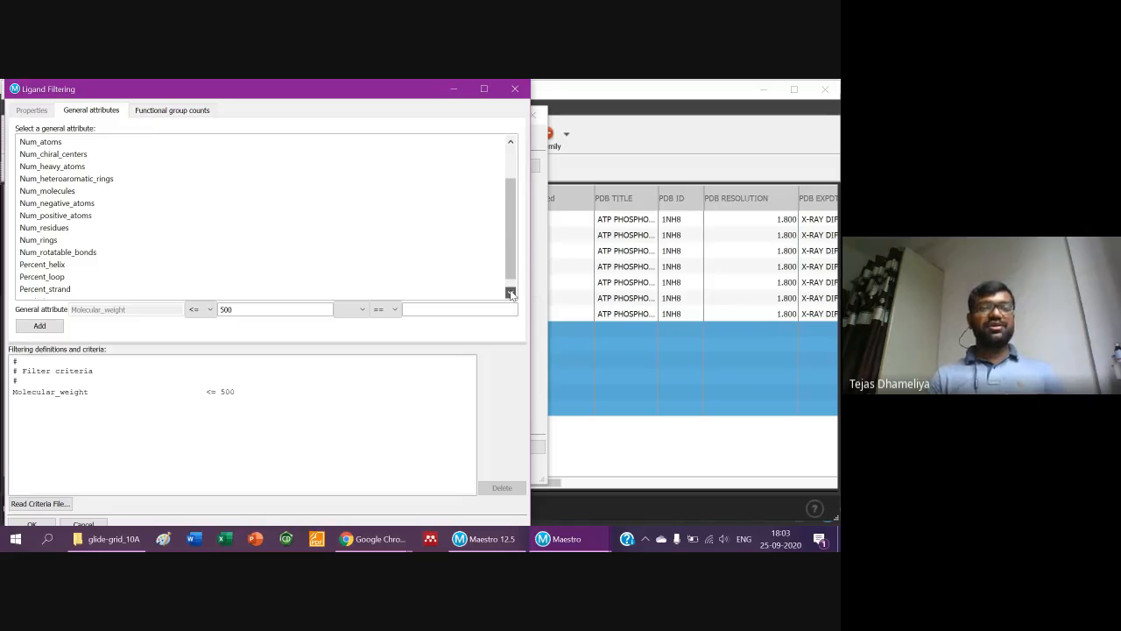
pyautogui.click(84, 254)
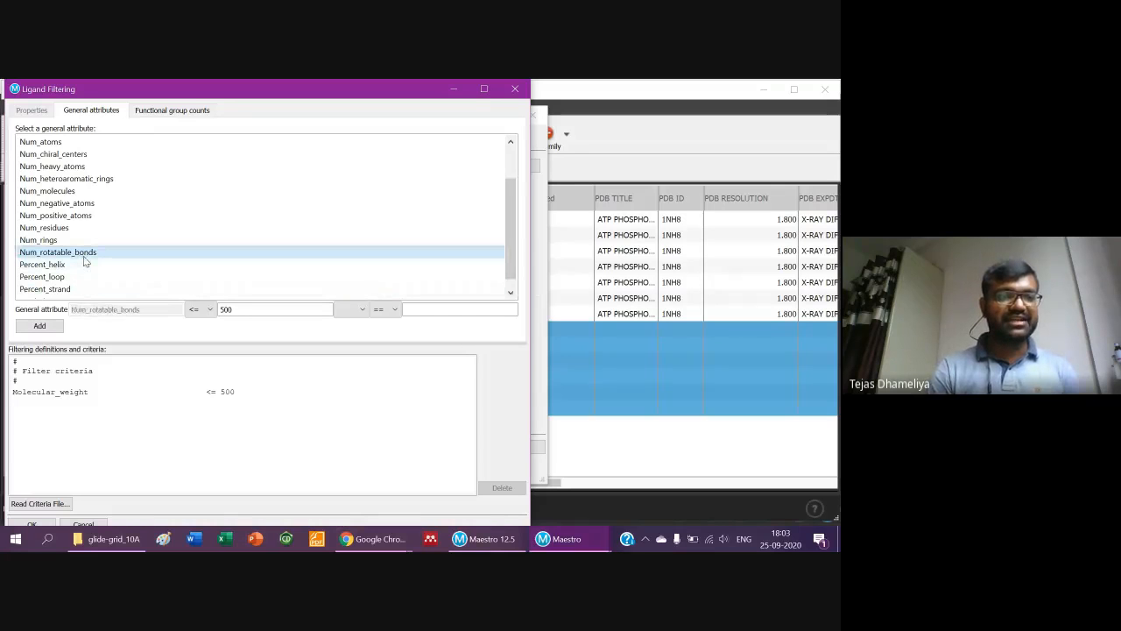
pyautogui.click(197, 309)
pyautogui.click(201, 342)
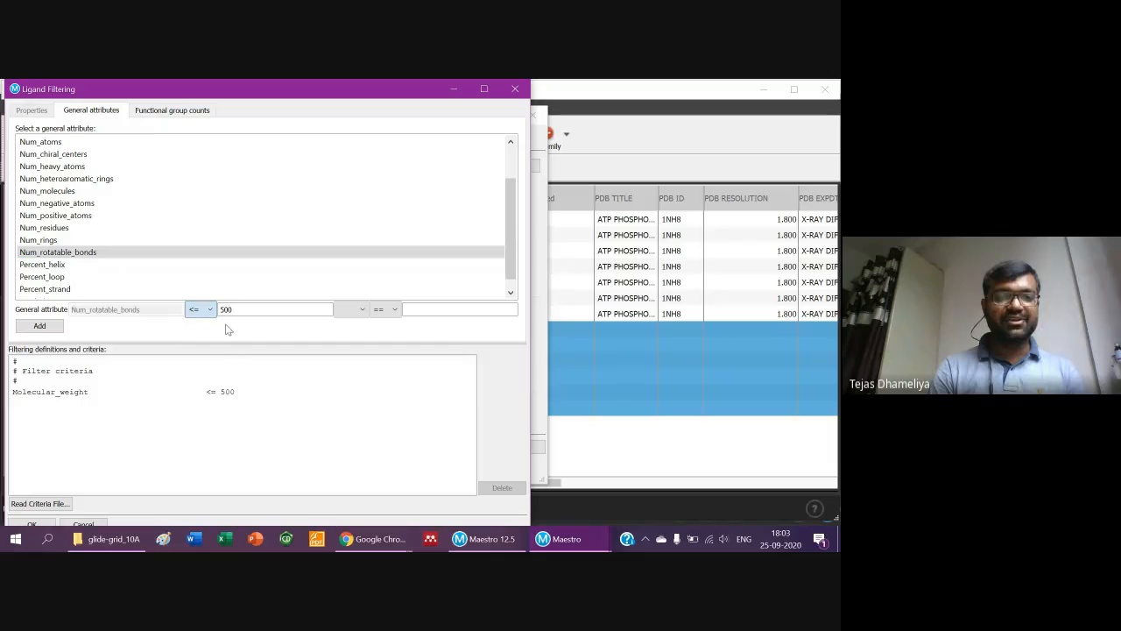
pyautogui.click(228, 310)
pyautogui.press('BackSpace')
pyautogui.press('BackSpace')
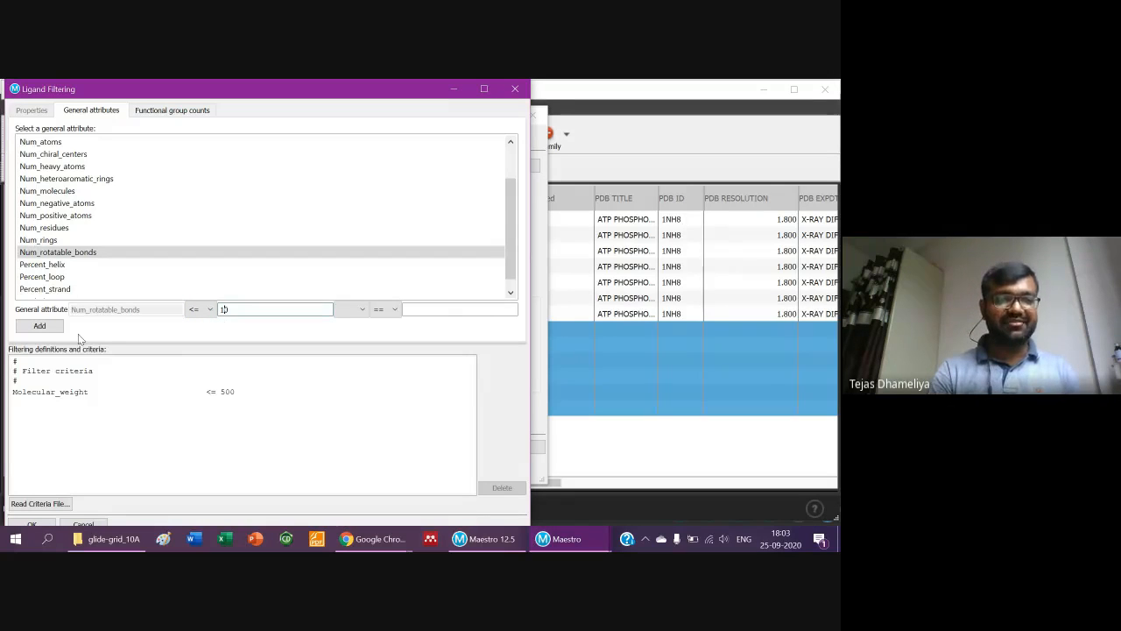
pyautogui.click(38, 327)
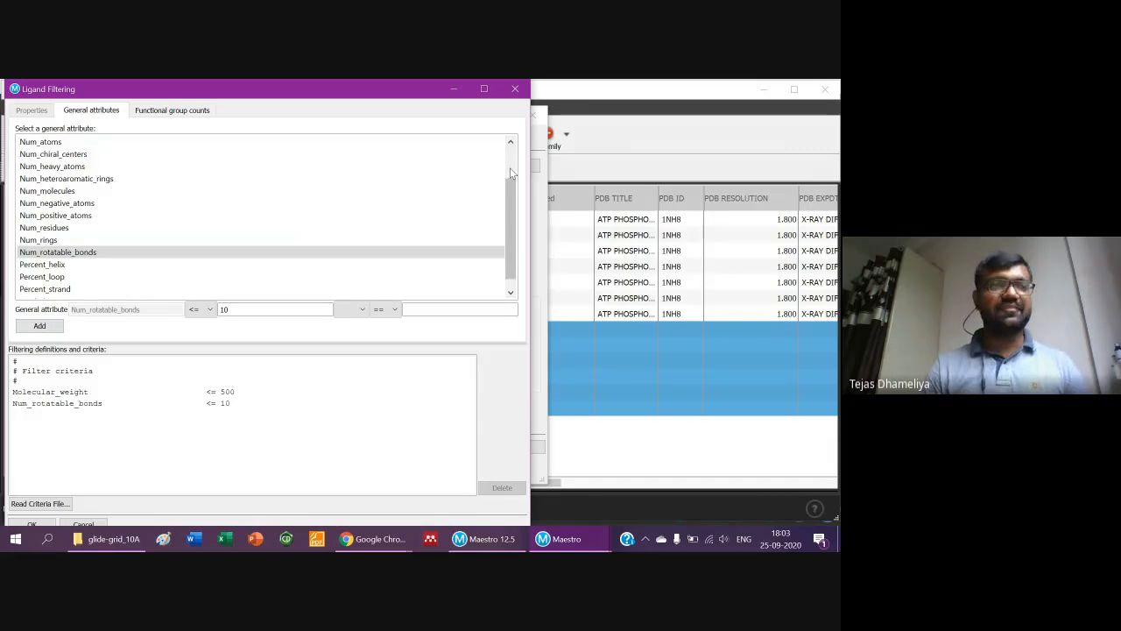
pyautogui.scroll(1, 513, 173)
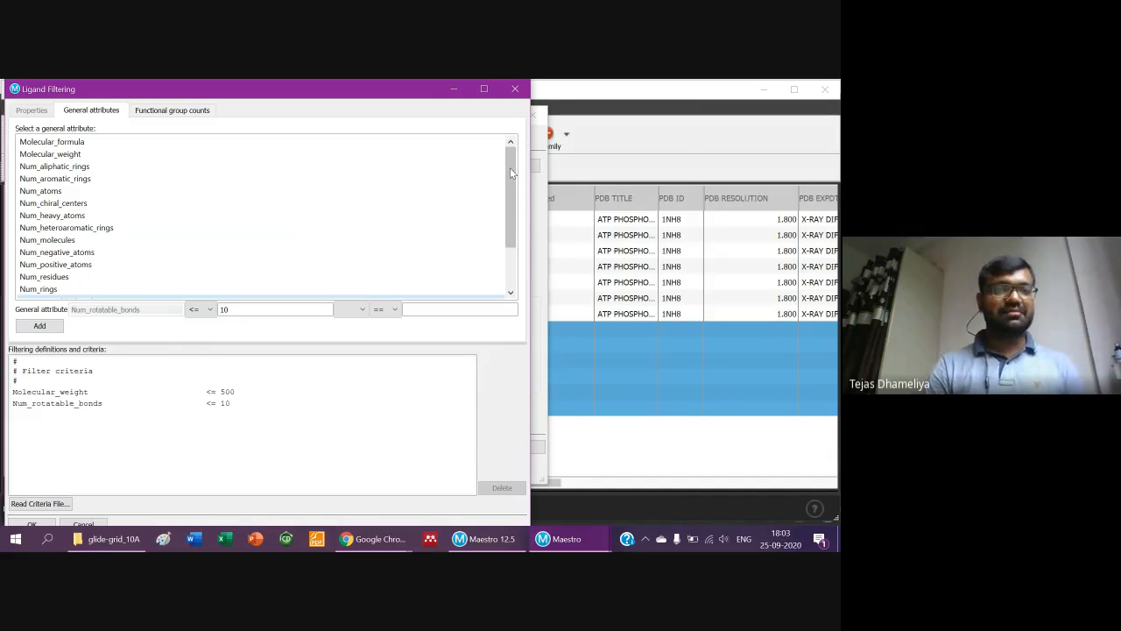
pyautogui.moveTo(513, 172); pyautogui.dragTo(530, 144)
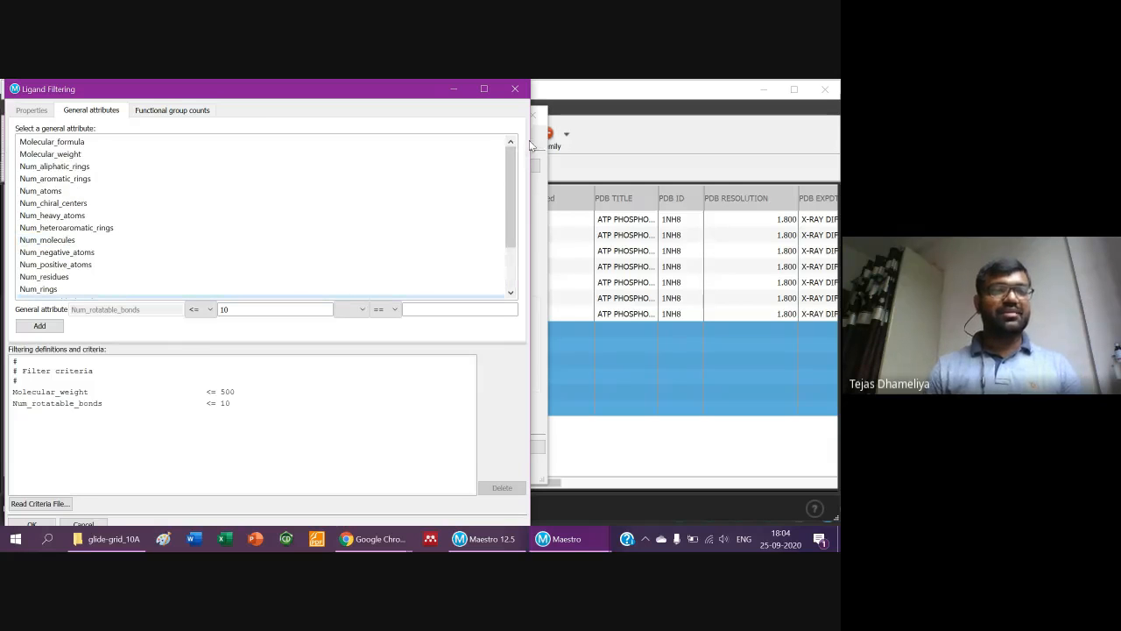
# Examine the functional groups available as ligand filter criteria, from the elements through the hydrogen bond acceptors to the metals.
pyautogui.click(154, 109)
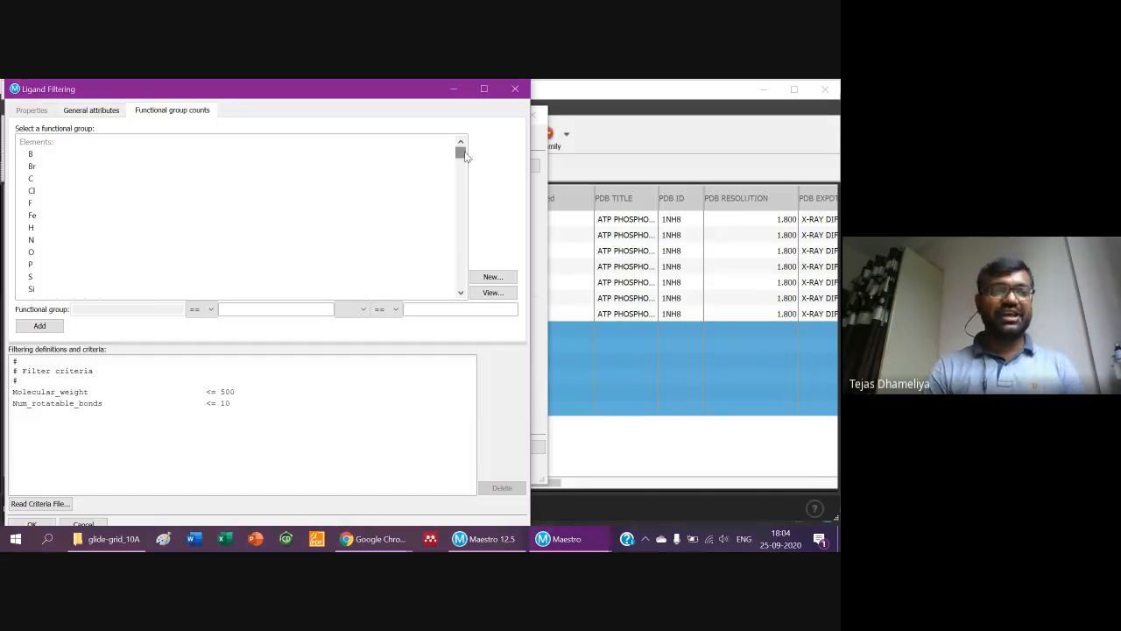
pyautogui.moveTo(461, 152); pyautogui.dragTo(462, 194)
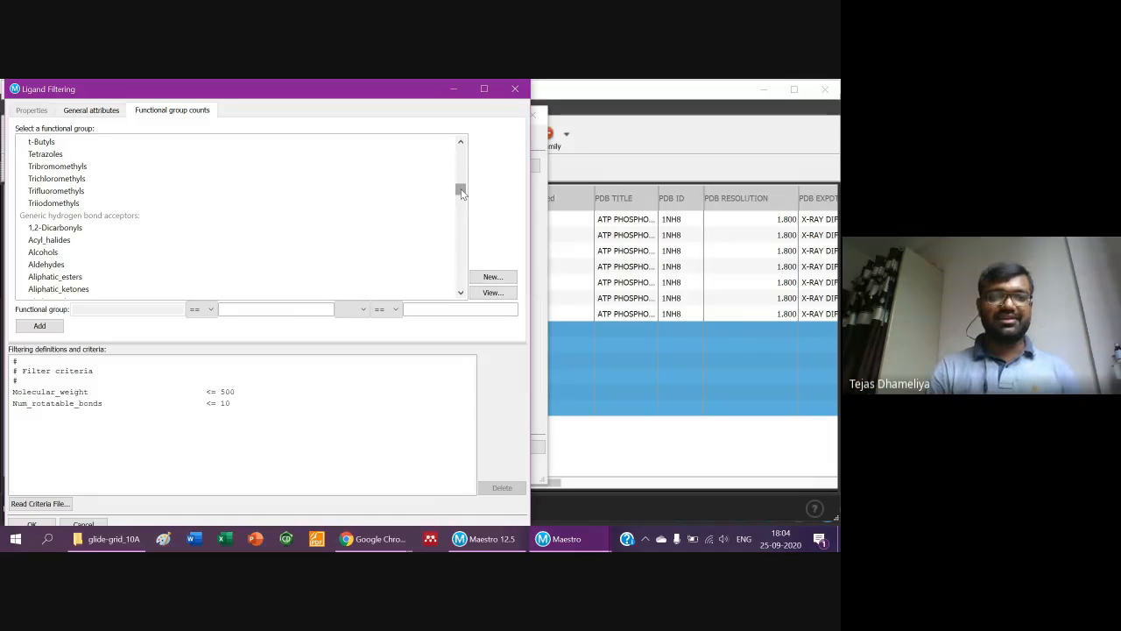
pyautogui.moveTo(459, 189); pyautogui.dragTo(475, 138)
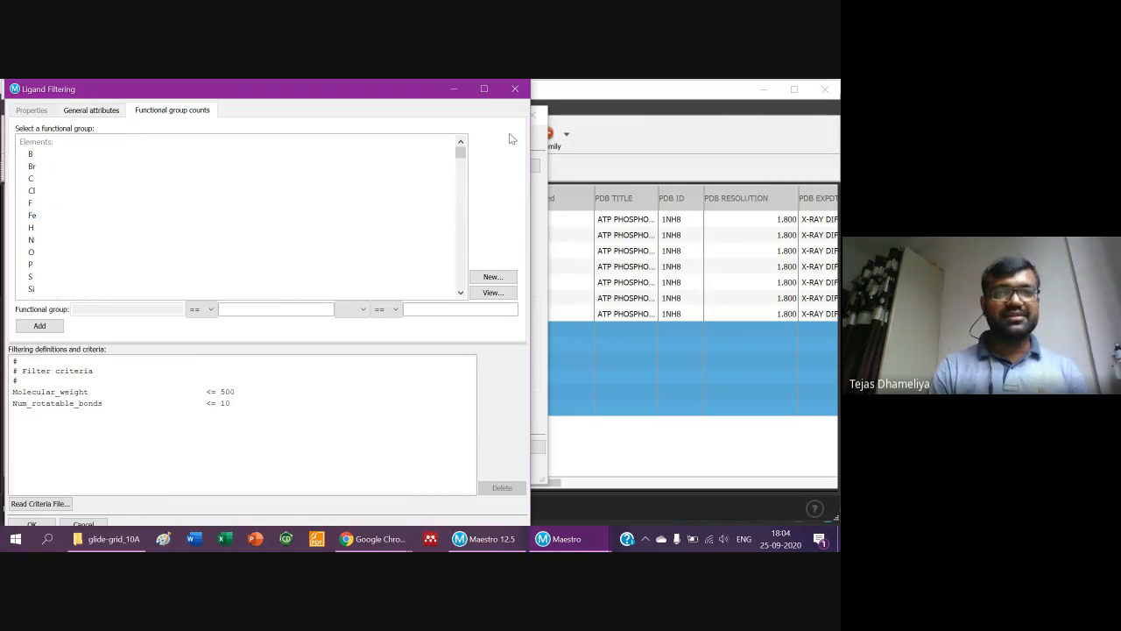
pyautogui.moveTo(462, 156); pyautogui.dragTo(466, 226)
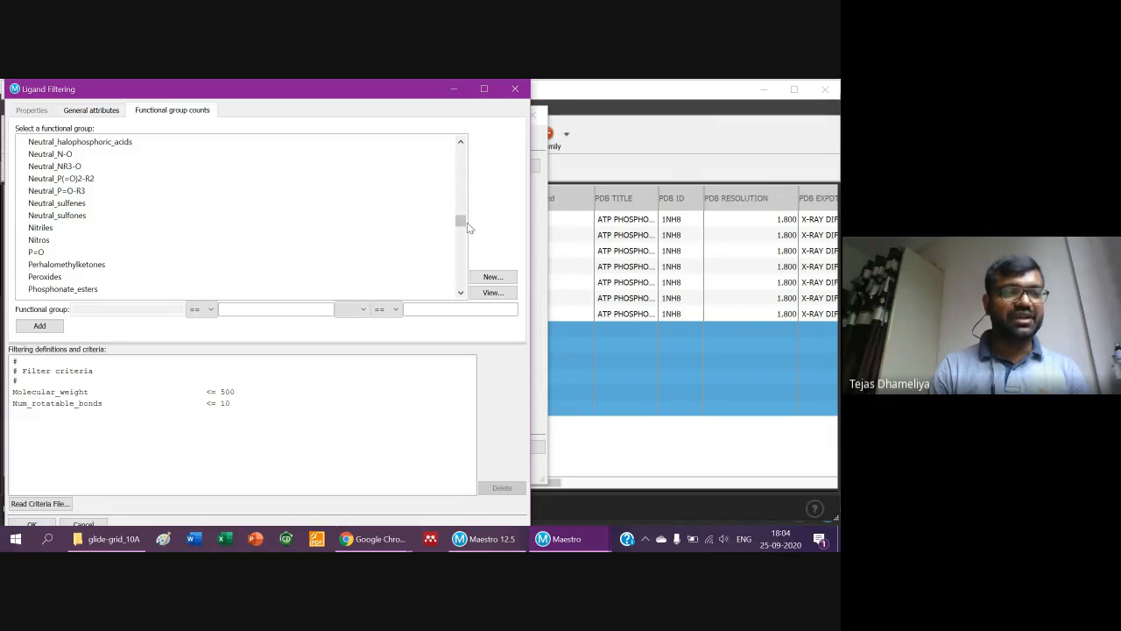
pyautogui.moveTo(461, 221); pyautogui.dragTo(463, 275)
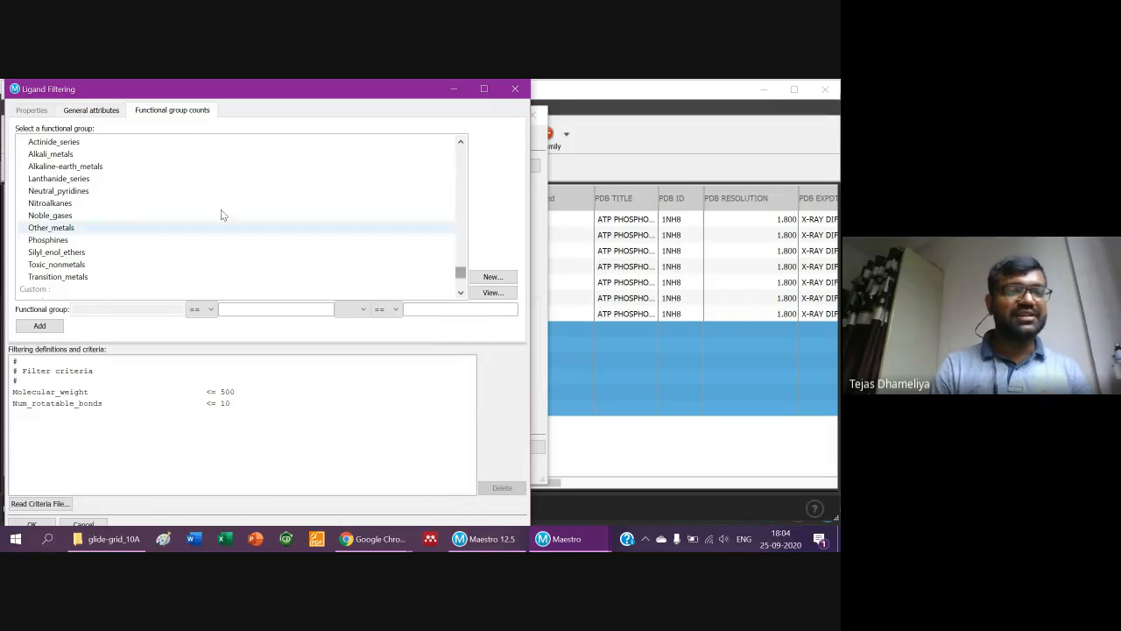
pyautogui.click(87, 205)
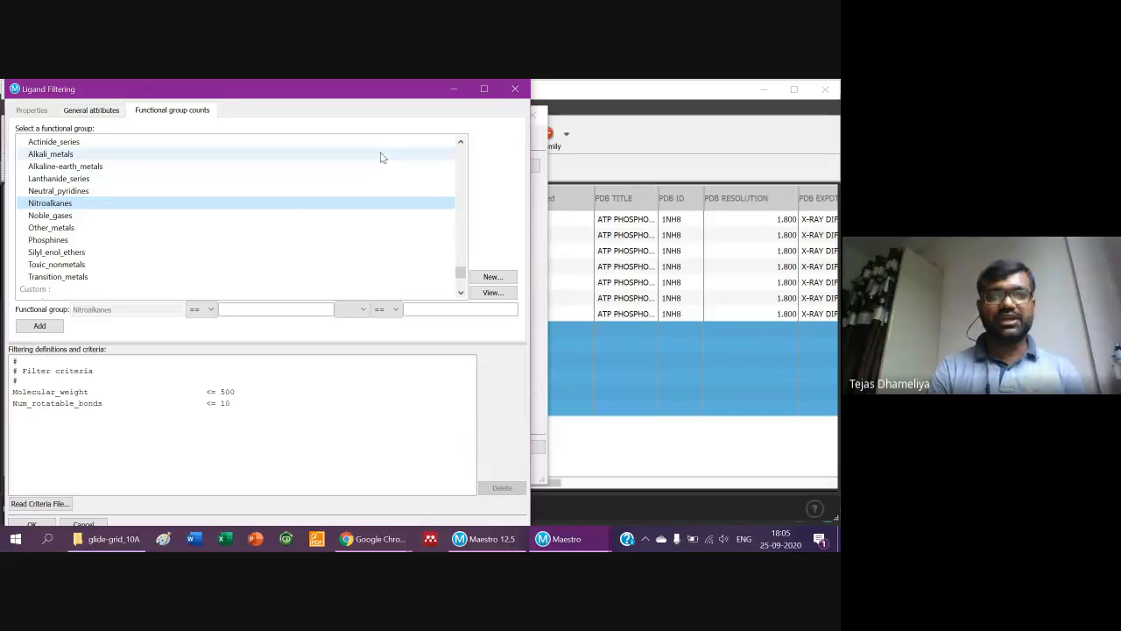
pyautogui.click(461, 142)
pyautogui.click(461, 142)
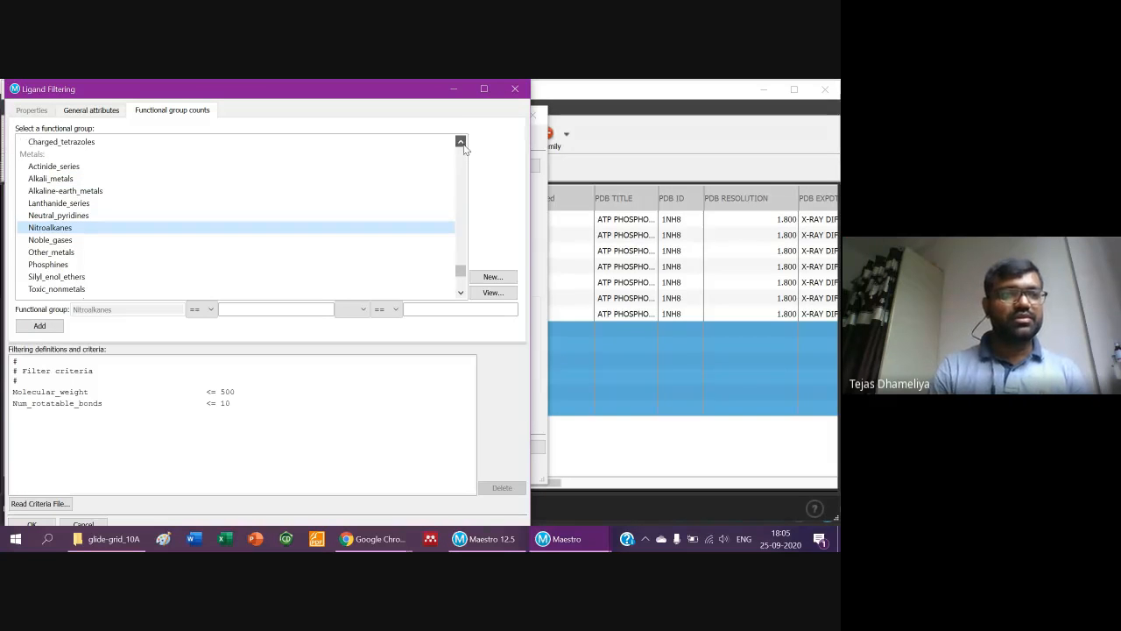
pyautogui.click(463, 144)
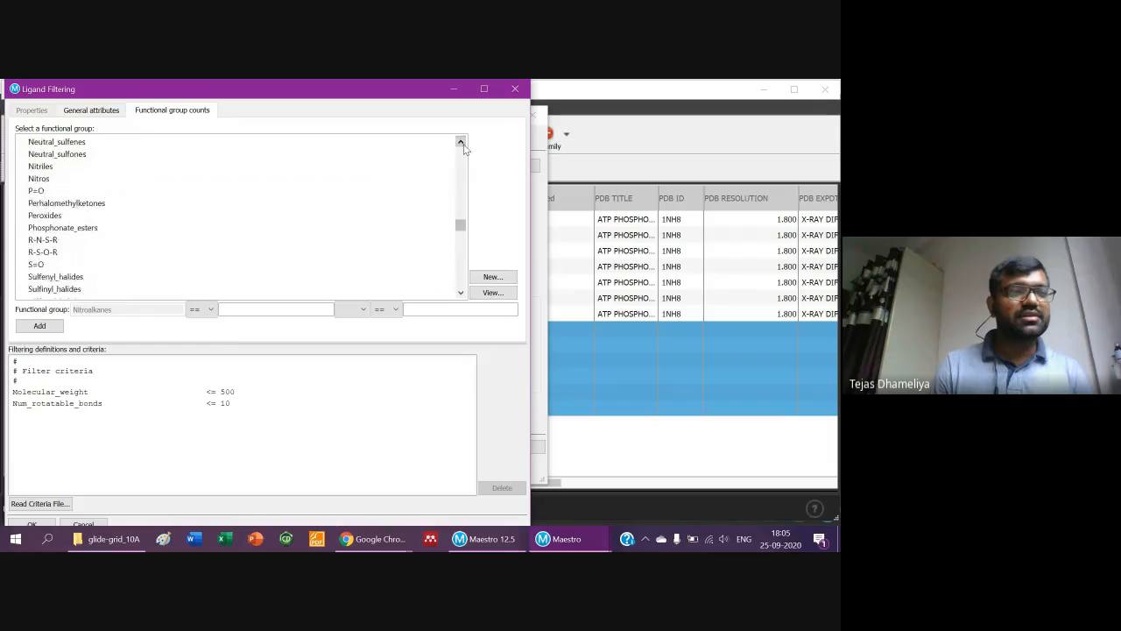
pyautogui.click(461, 143)
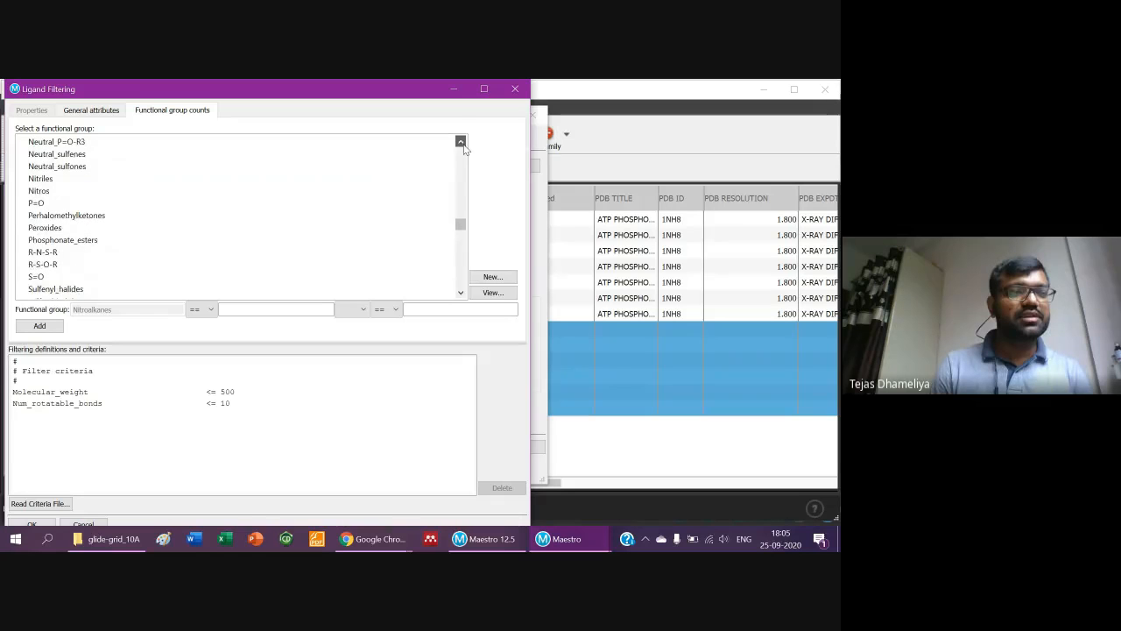
# Choose the Nitros functional group for the ligand filter and set its count condition to >= 2.
pyautogui.click(42, 191)
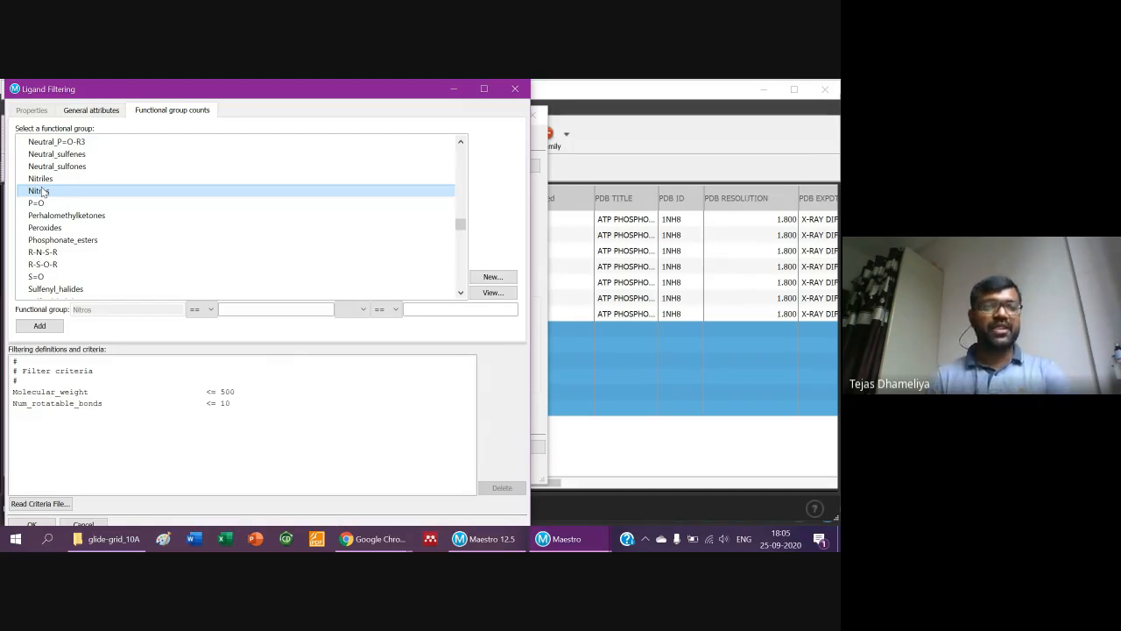
pyautogui.click(50, 331)
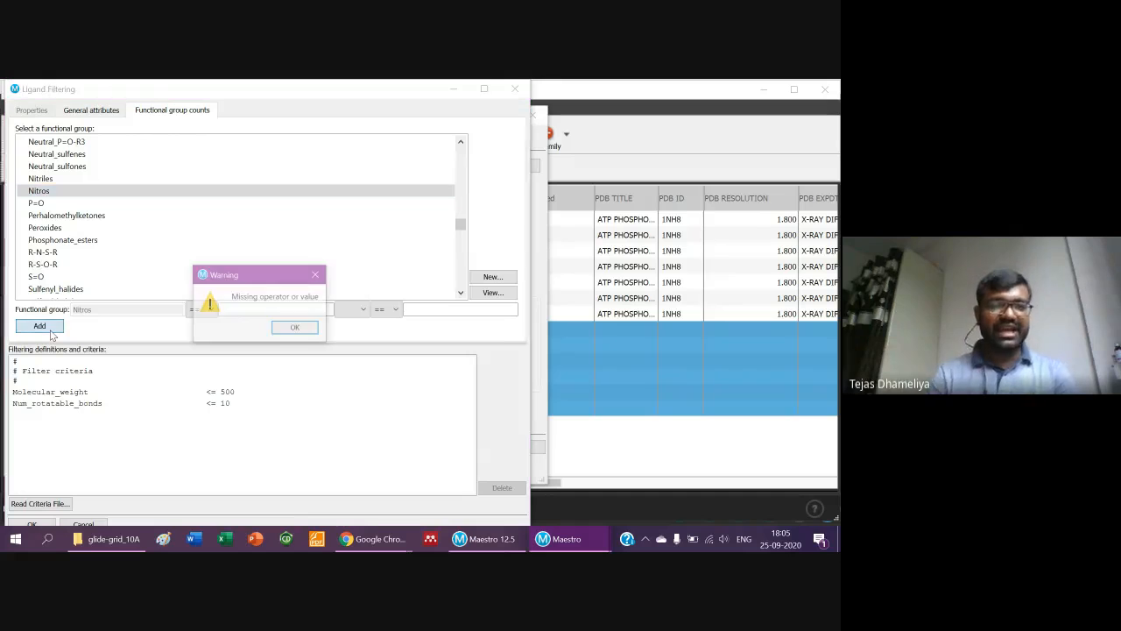
pyautogui.click(295, 329)
pyautogui.click(209, 311)
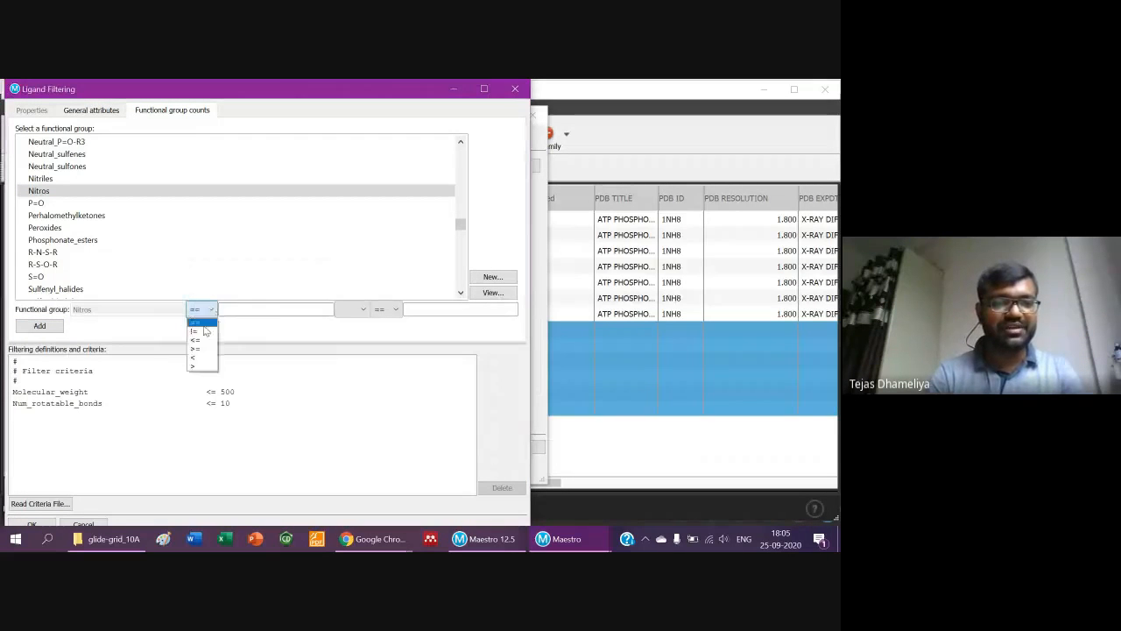
pyautogui.click(196, 324)
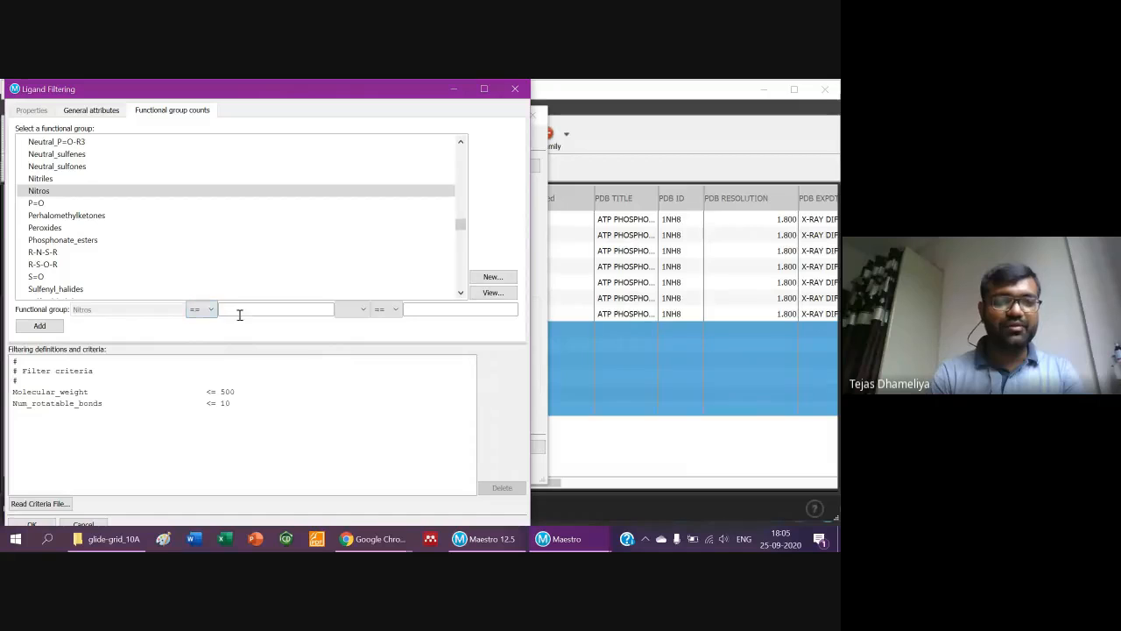
pyautogui.click(240, 309)
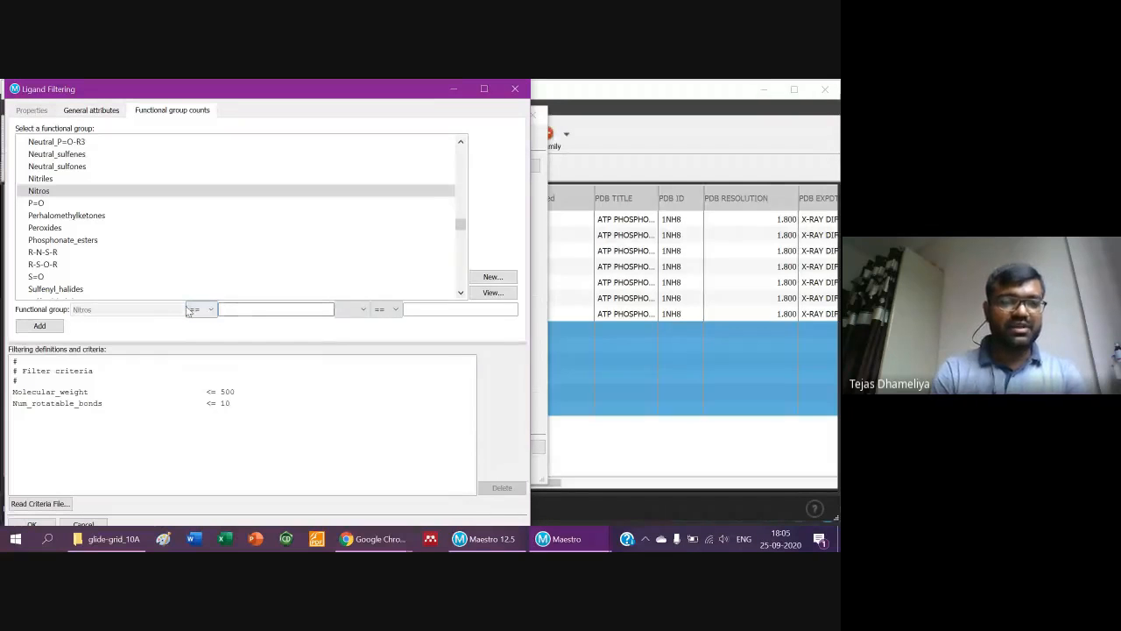
pyautogui.click(209, 310)
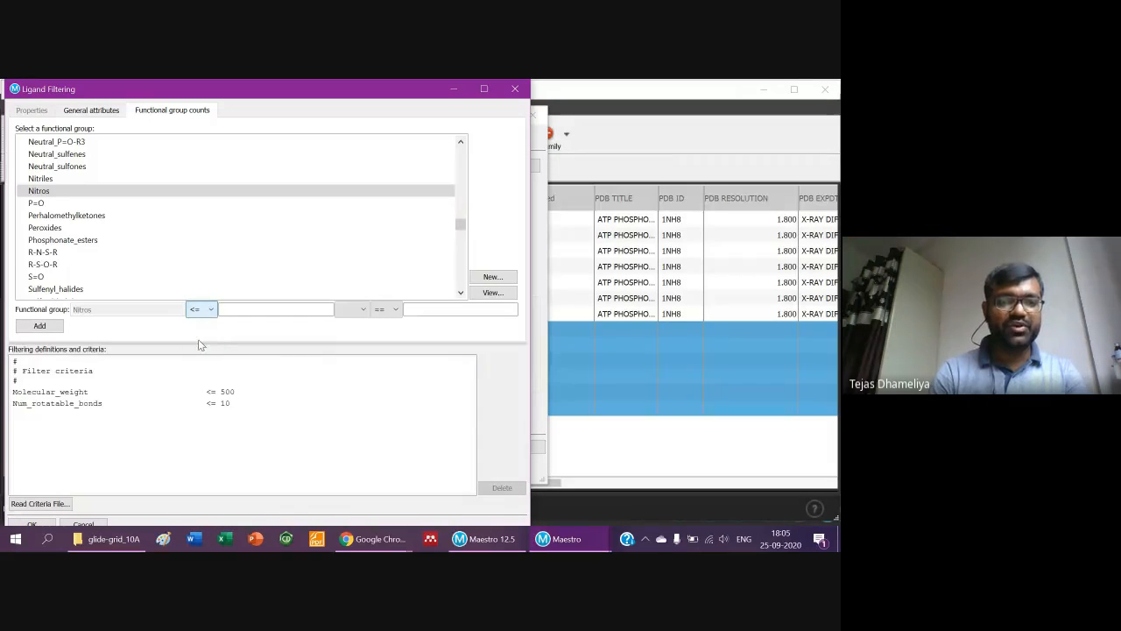
pyautogui.click(244, 310)
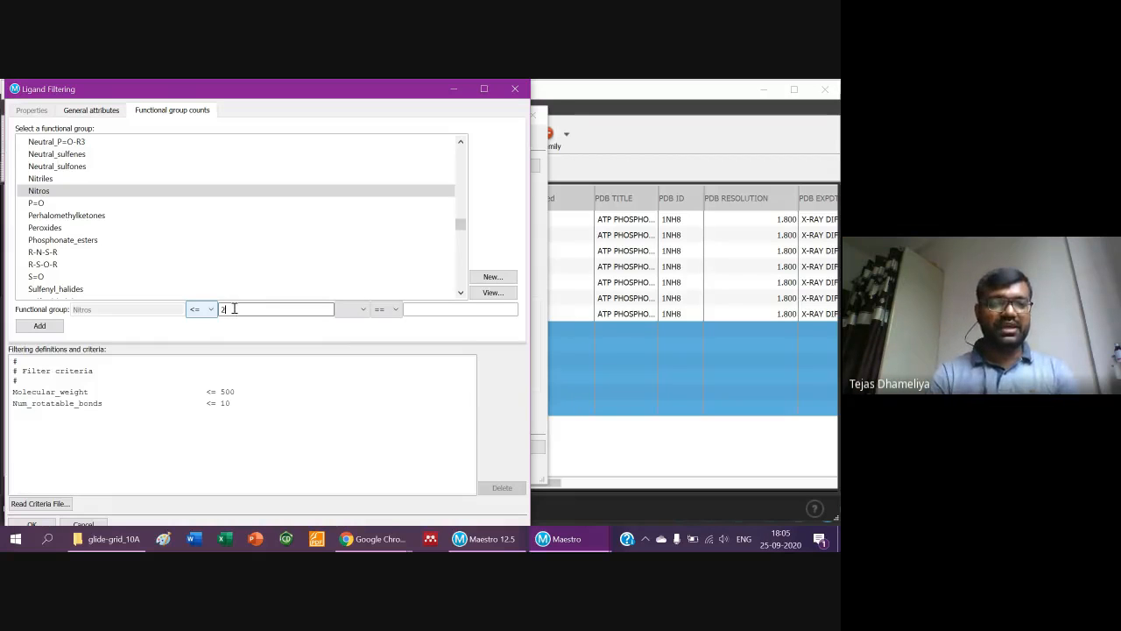
pyautogui.click(204, 310)
pyautogui.click(203, 351)
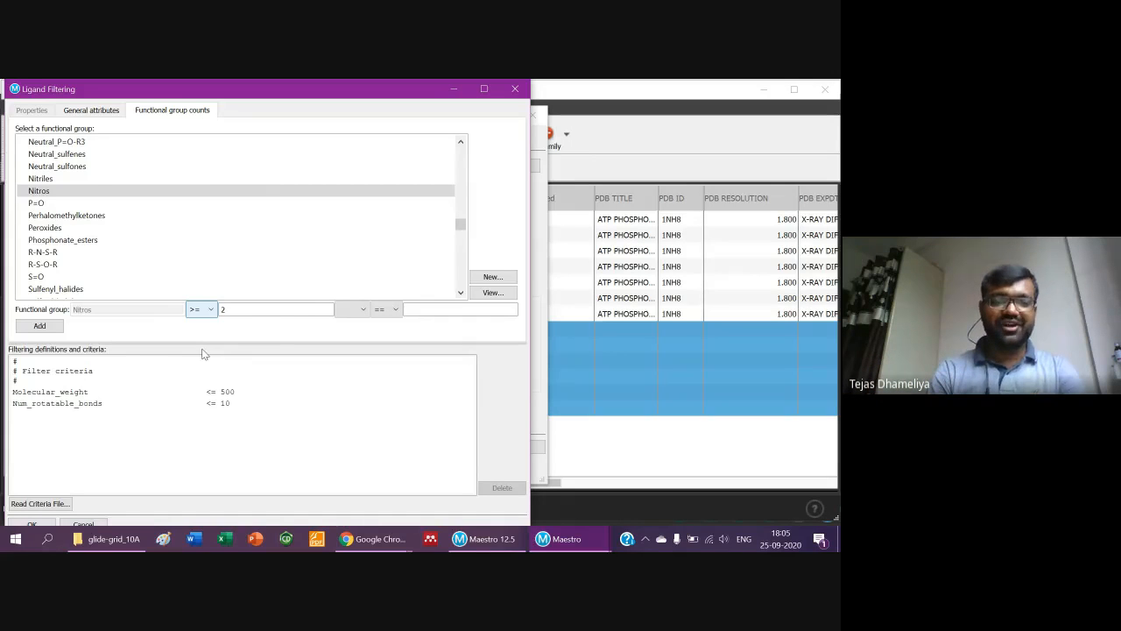
# Try combining the Nitros condition with AND, clear that operator, and add the criterion Nitros >= 2 to the ligand filter.
pyautogui.click(368, 308)
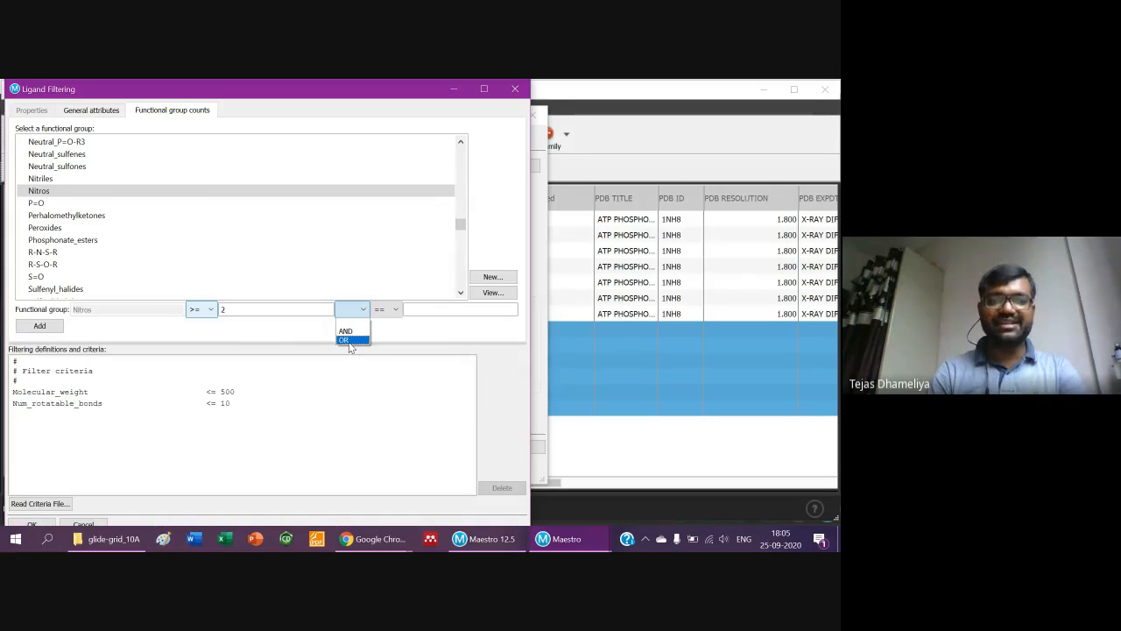
pyautogui.click(346, 330)
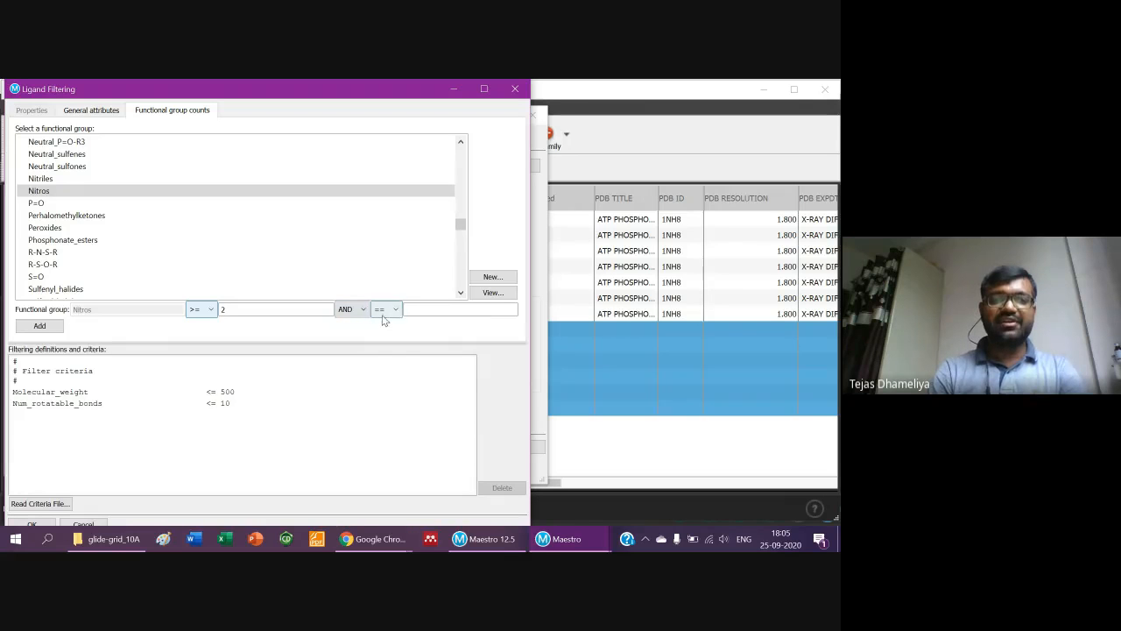
pyautogui.click(383, 314)
pyautogui.click(353, 313)
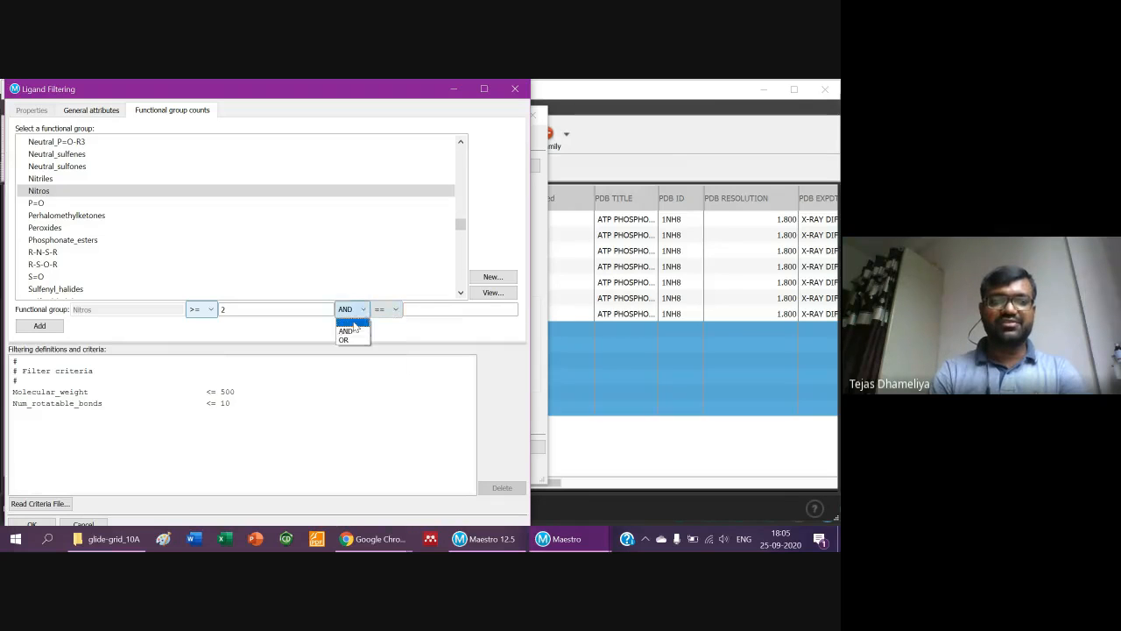
pyautogui.click(355, 324)
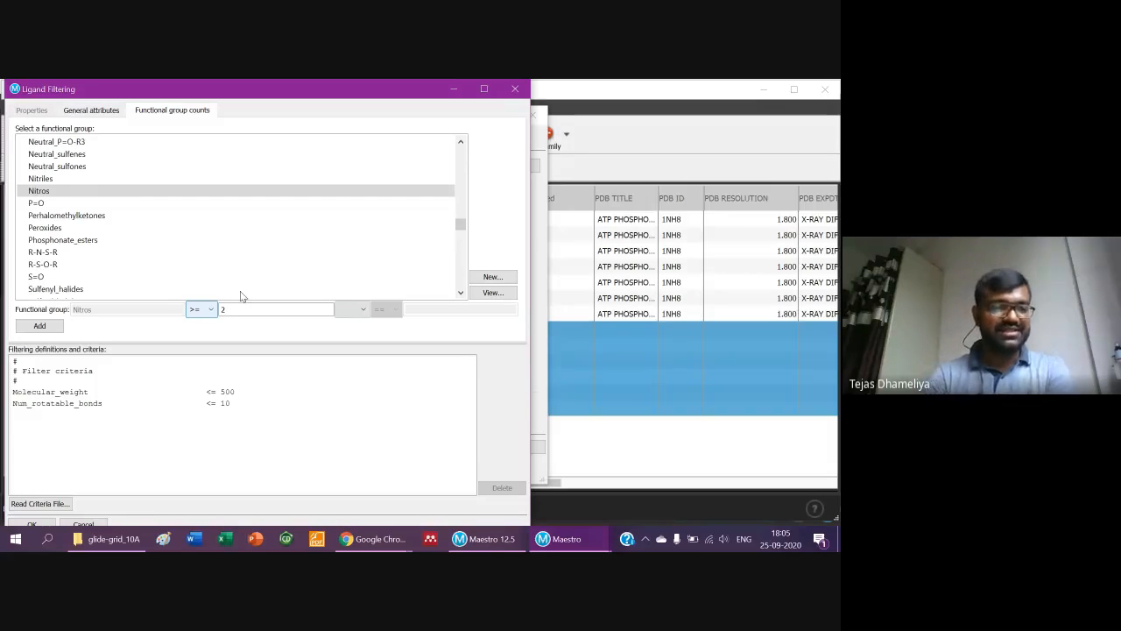
pyautogui.click(26, 328)
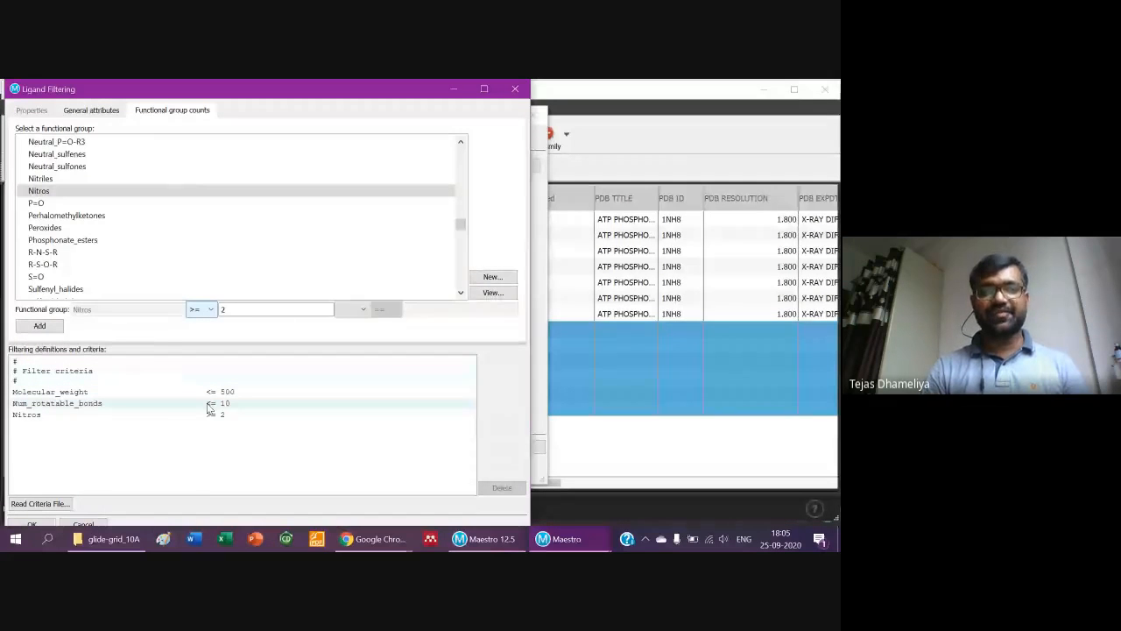
# Select the H-N functional group and close the ligand filter without saving its criteria.
pyautogui.click(463, 226)
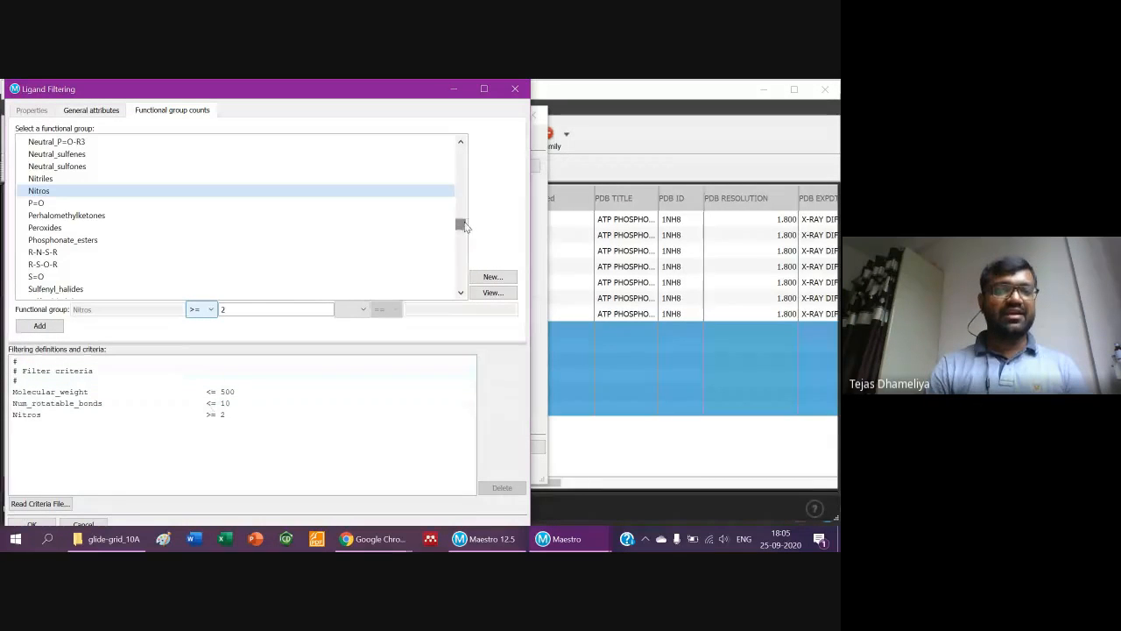
pyautogui.moveTo(463, 226); pyautogui.dragTo(418, 178)
pyautogui.click(26, 178)
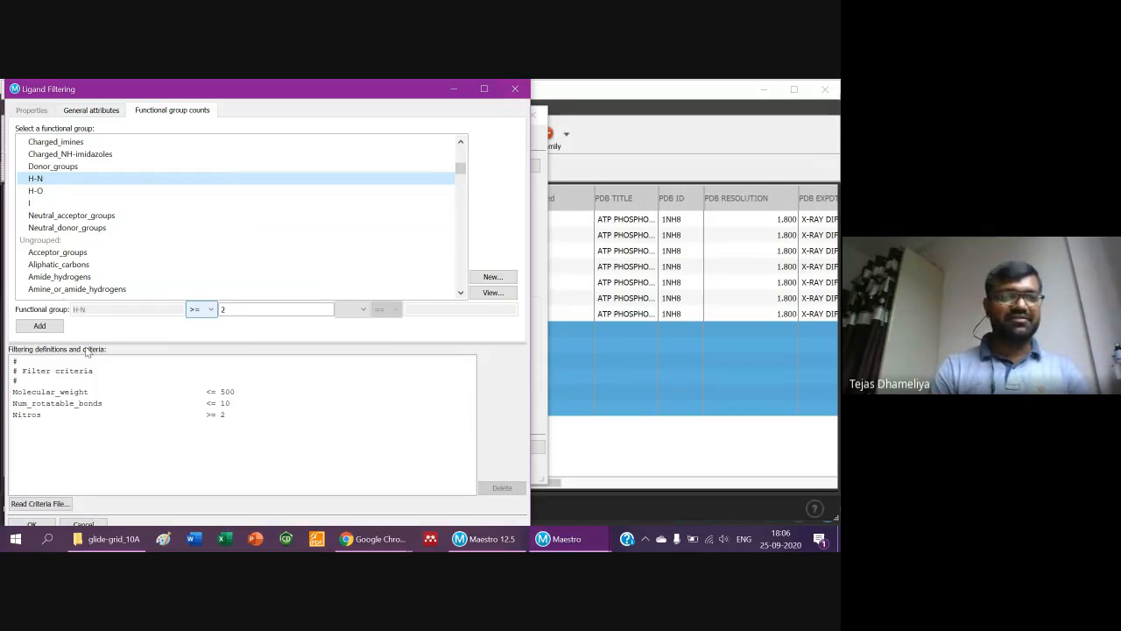
pyautogui.click(515, 90)
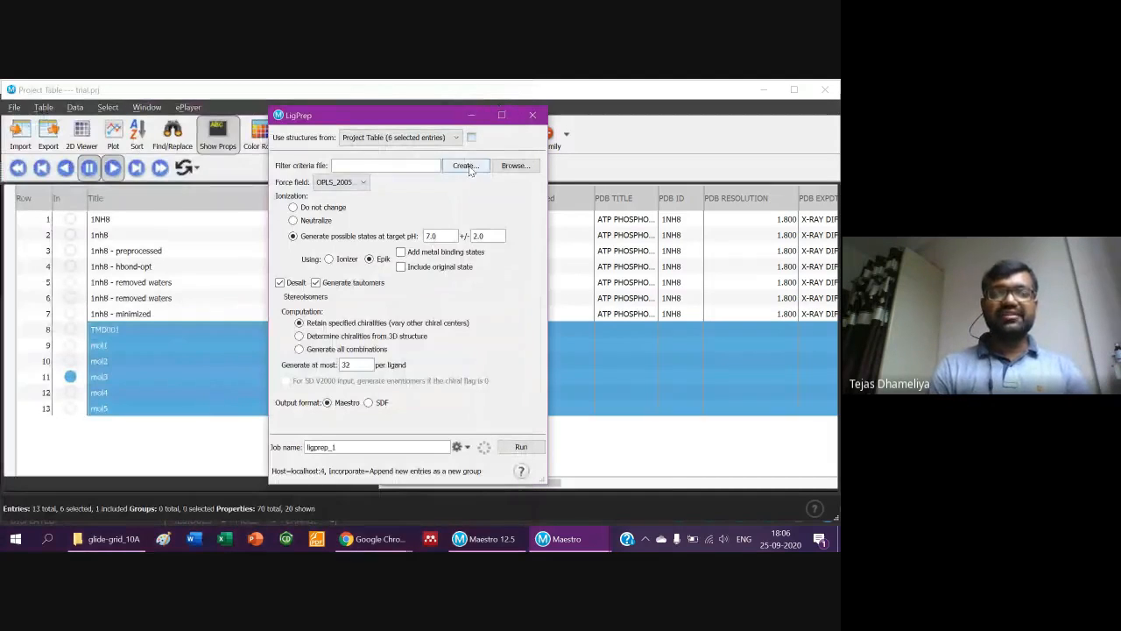
# Create a new LigPrep ligand filter with the single criterion Molecular_weight <= 500 and accept it as the filter criteria file.
pyautogui.click(467, 167)
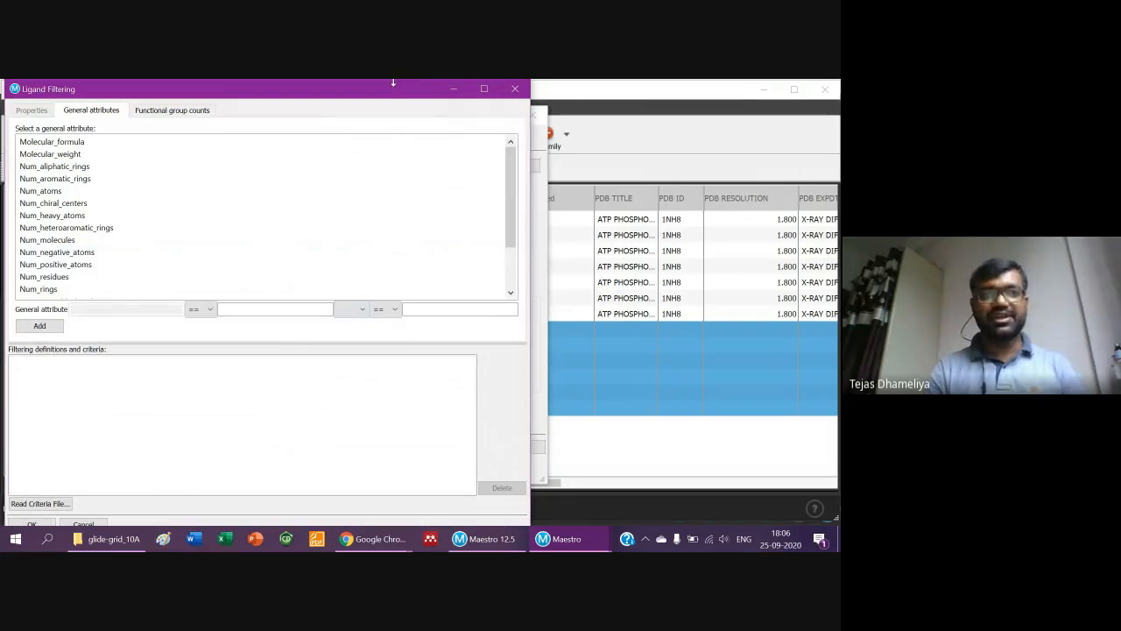
pyautogui.moveTo(393, 83); pyautogui.dragTo(431, 141)
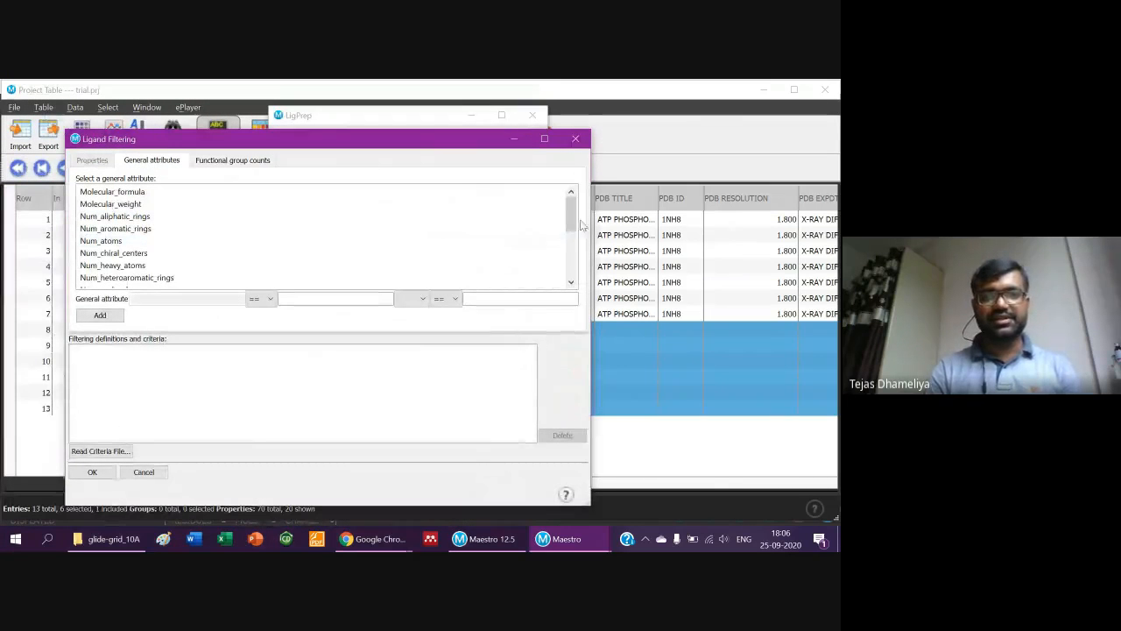
pyautogui.moveTo(569, 226); pyautogui.dragTo(580, 194)
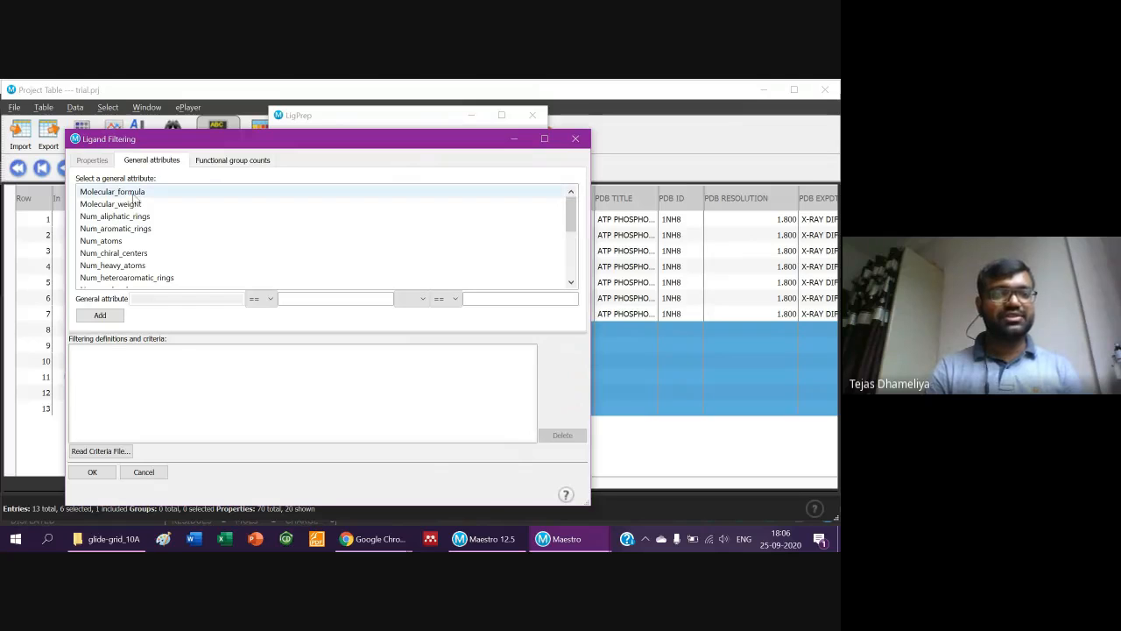
pyautogui.click(132, 204)
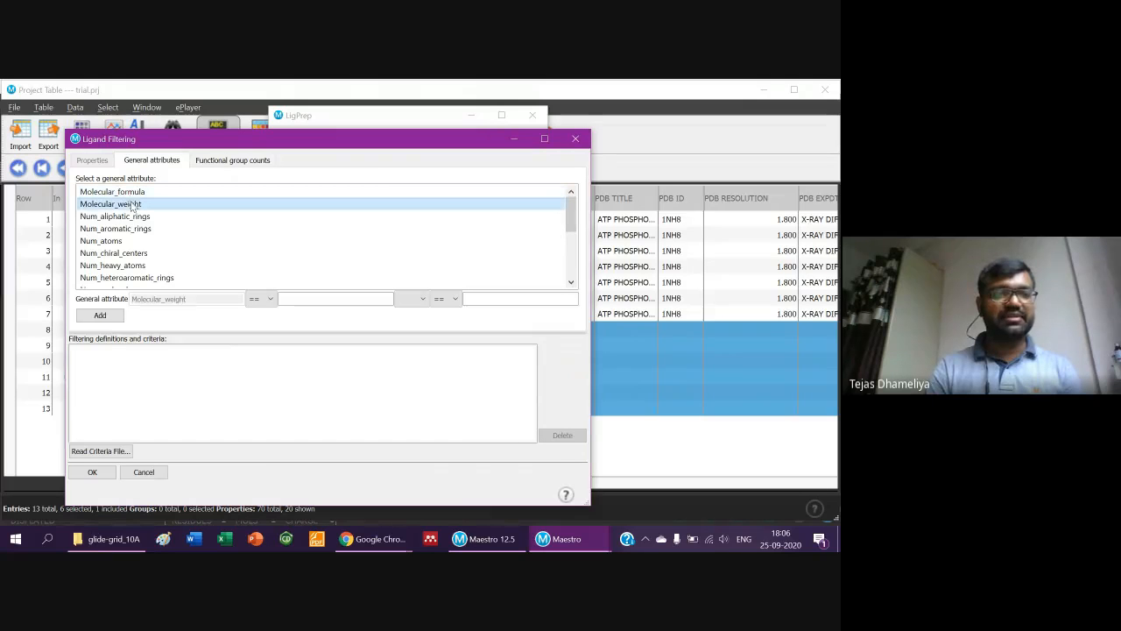
pyautogui.click(269, 299)
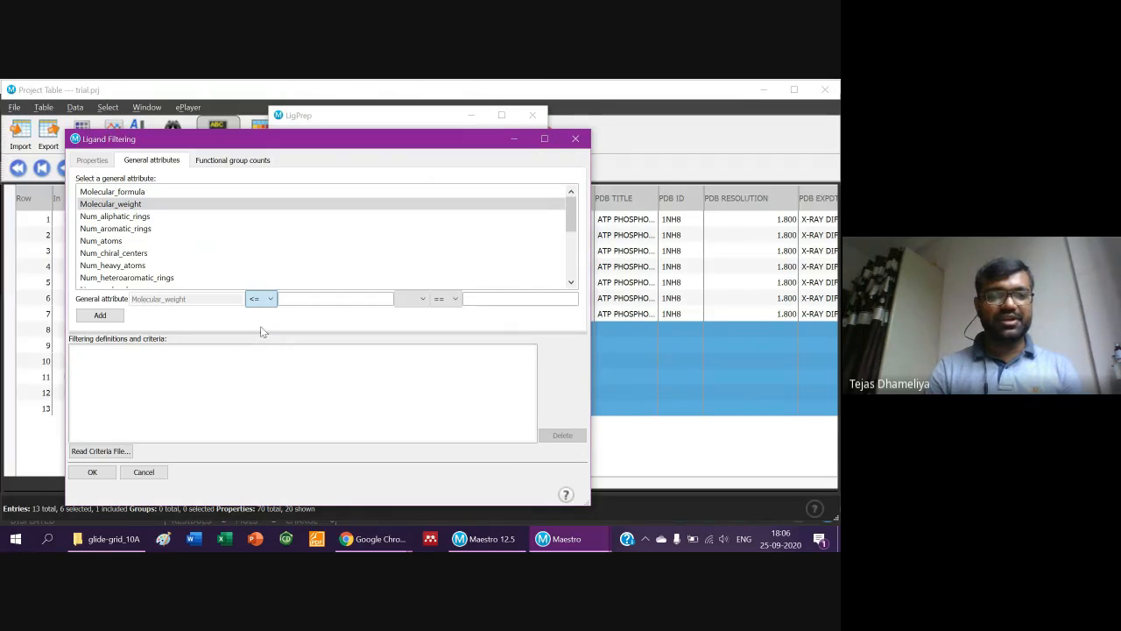
pyautogui.click(285, 299)
pyautogui.write('5')
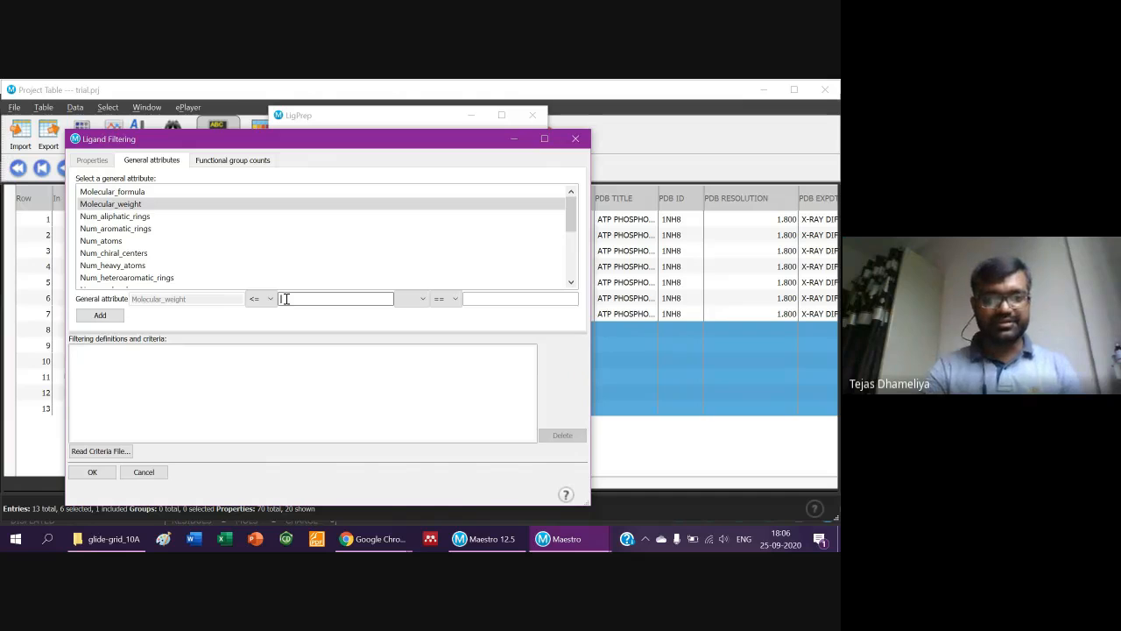
pyautogui.write('00')
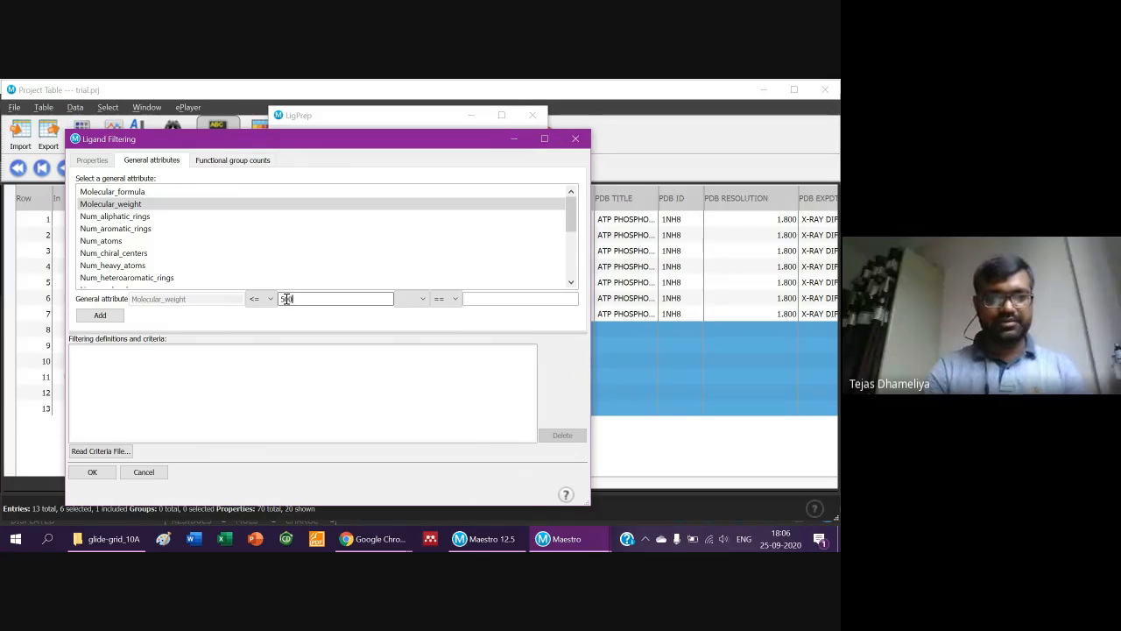
pyautogui.click(104, 317)
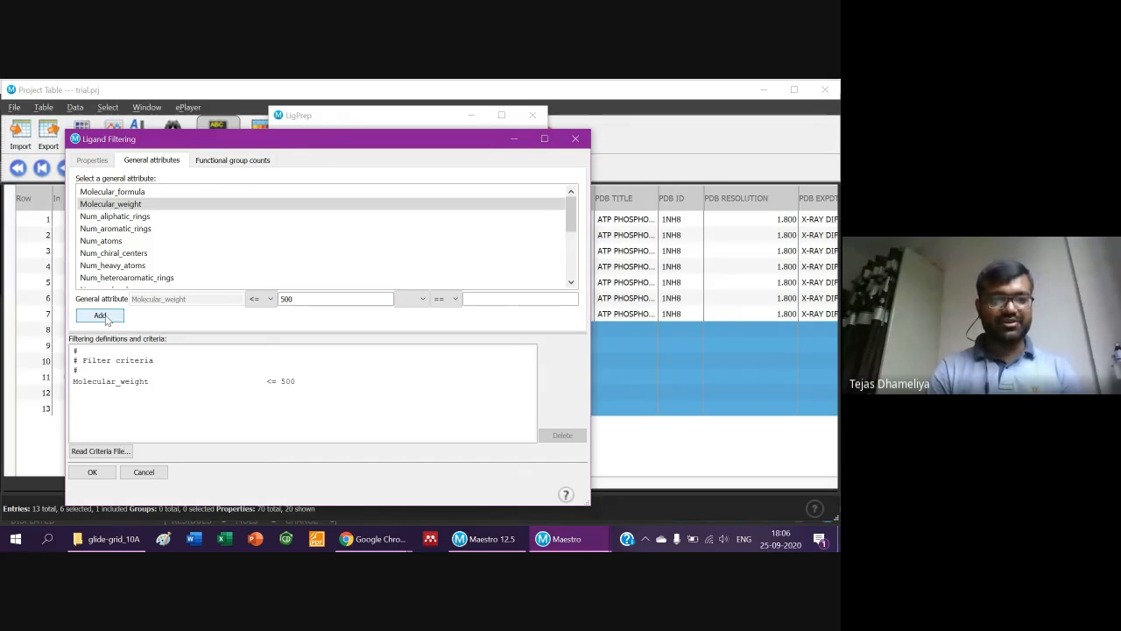
pyautogui.click(93, 473)
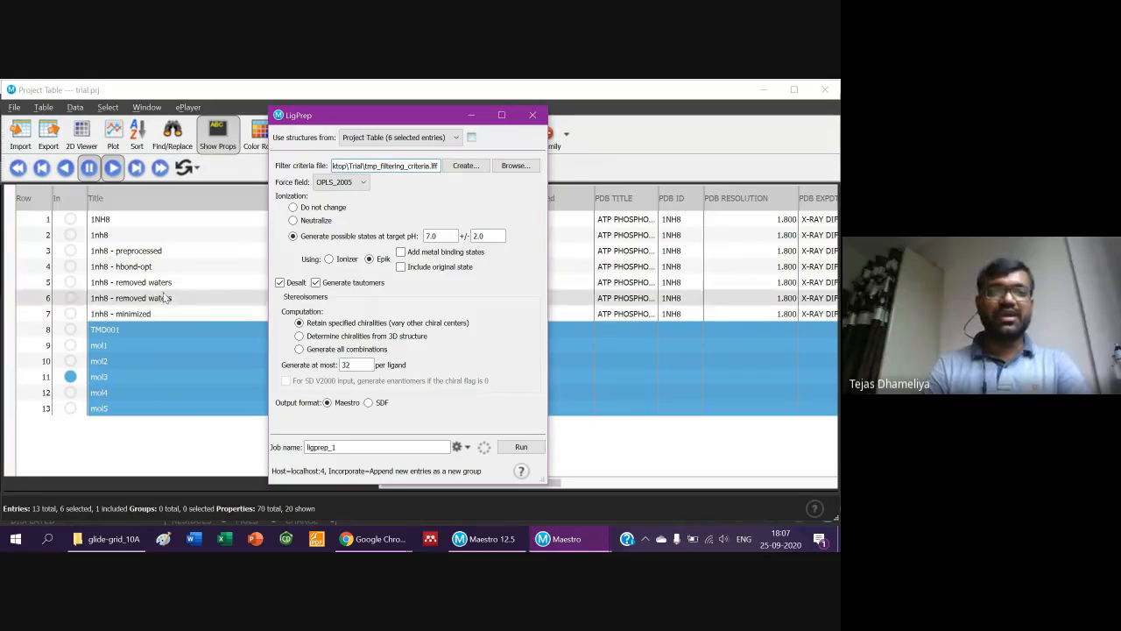
# Set the LigPrep force field to OPLS3e and turn on adding metal binding states and including the original state.
pyautogui.click(338, 183)
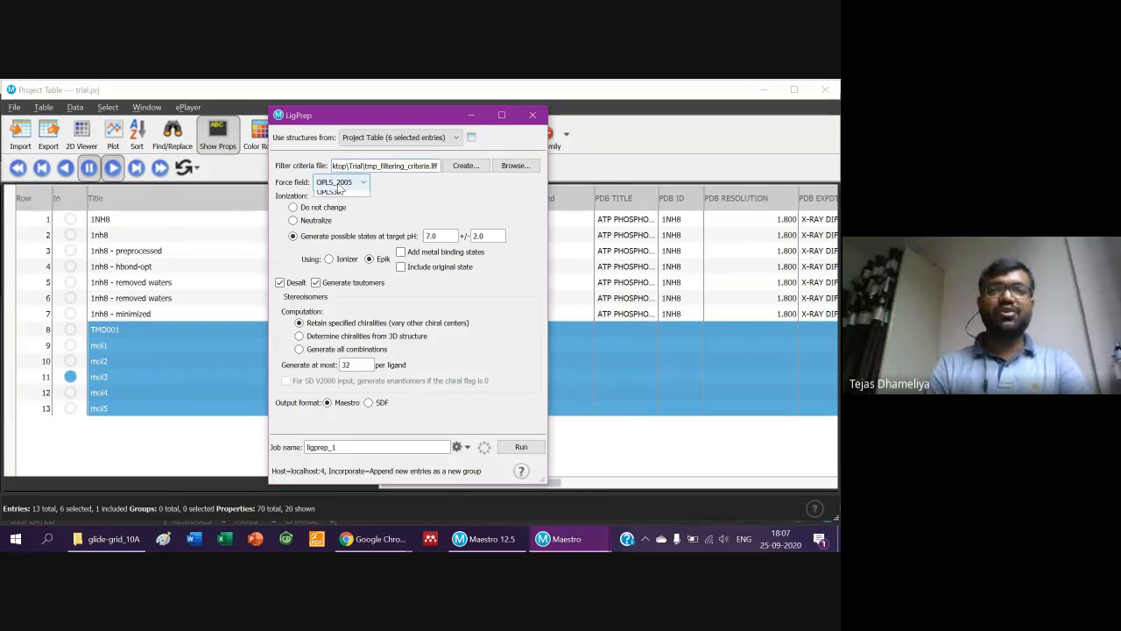
pyautogui.click(340, 196)
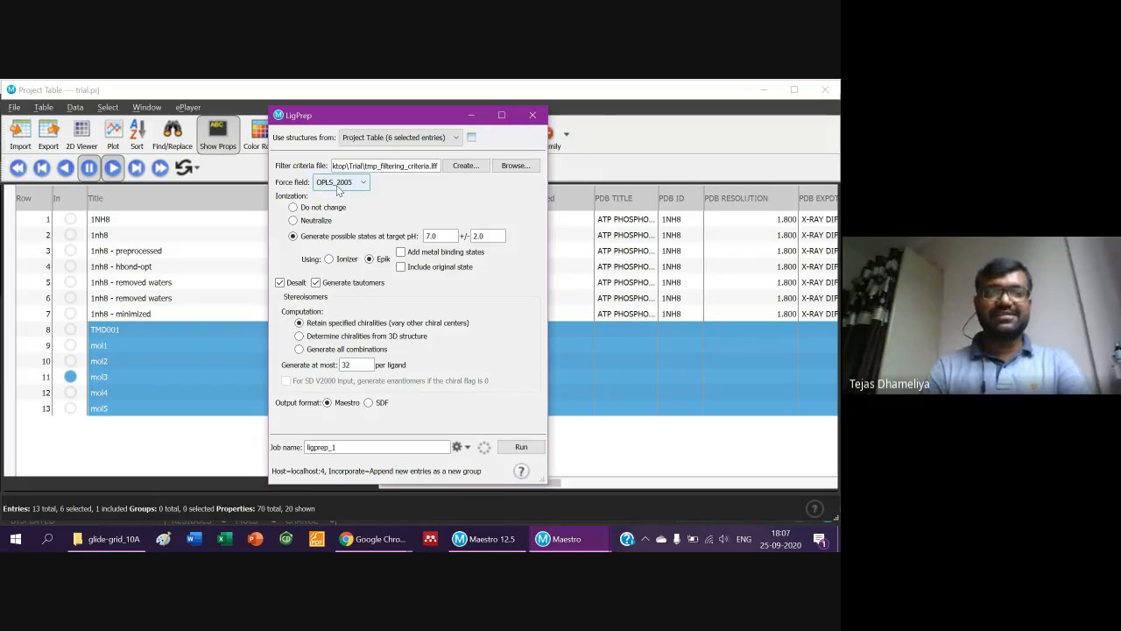
pyautogui.click(340, 183)
pyautogui.click(344, 207)
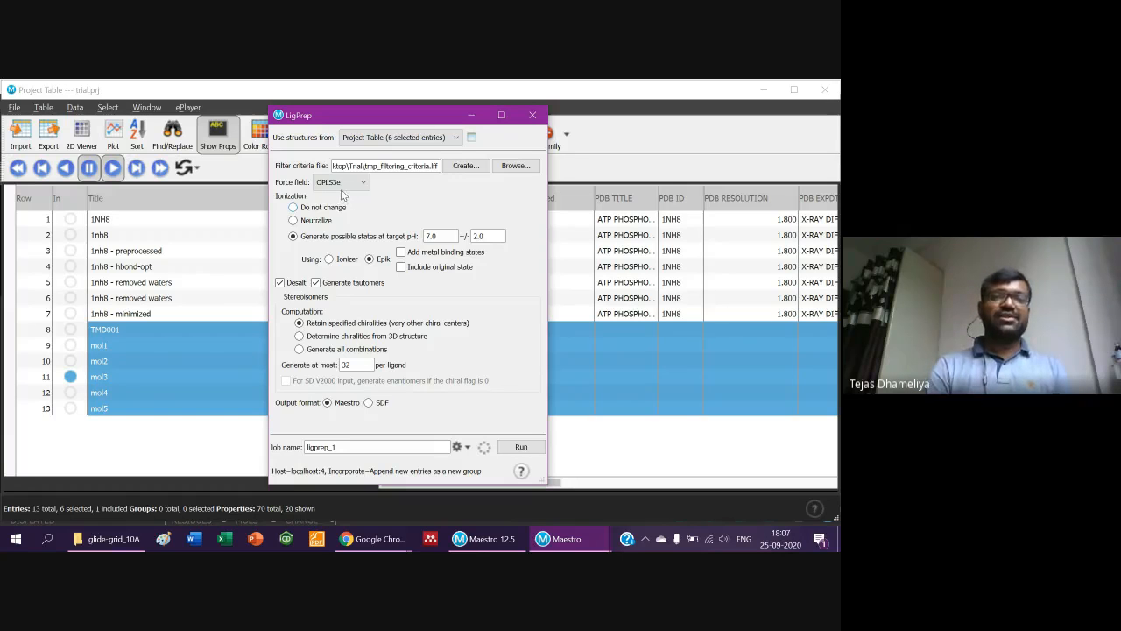
pyautogui.click(340, 182)
pyautogui.click(343, 197)
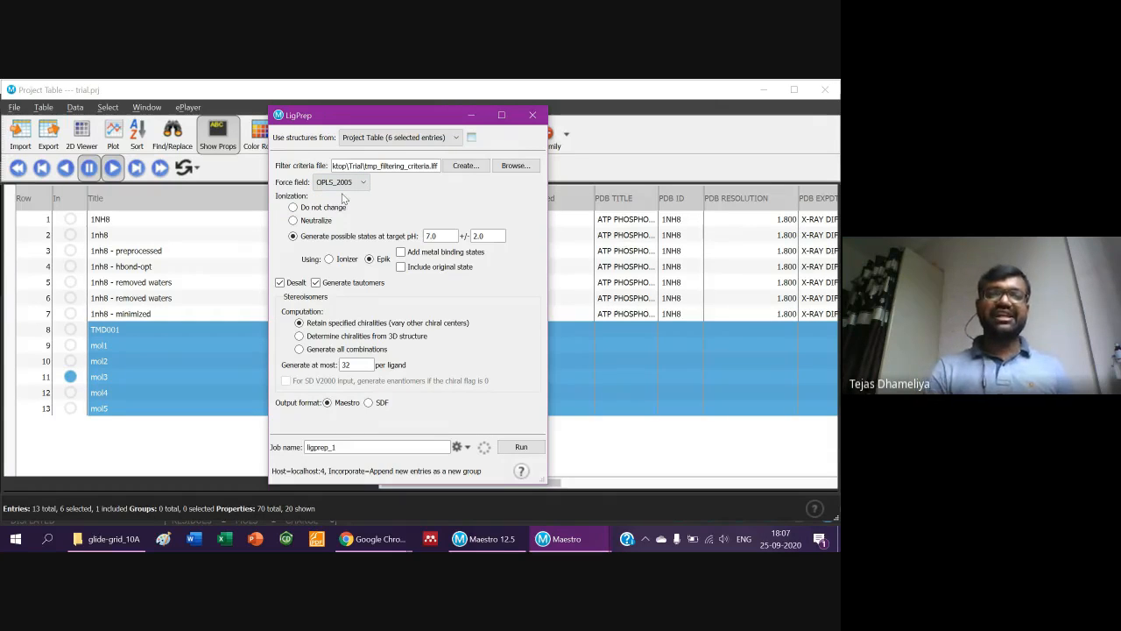
pyautogui.click(340, 184)
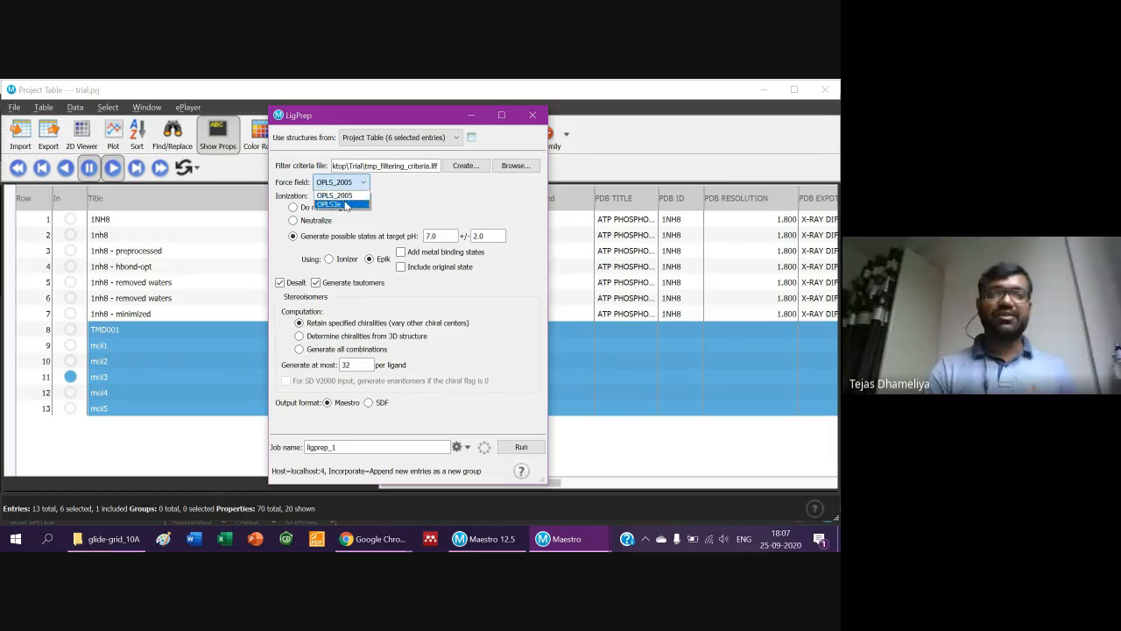
pyautogui.click(345, 204)
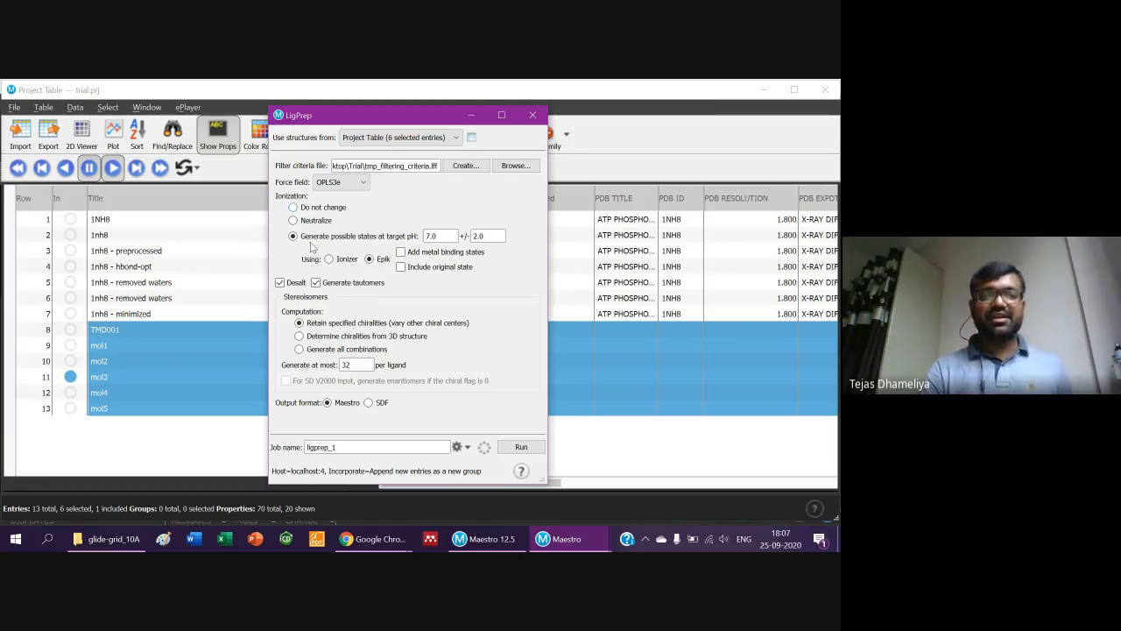
pyautogui.click(401, 253)
pyautogui.click(401, 267)
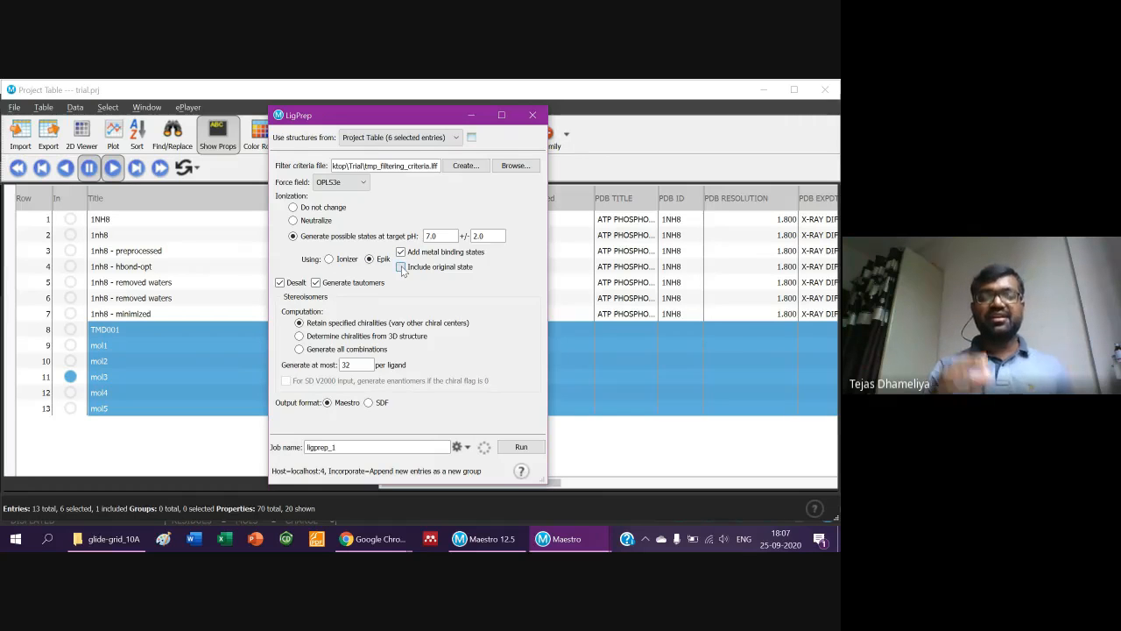
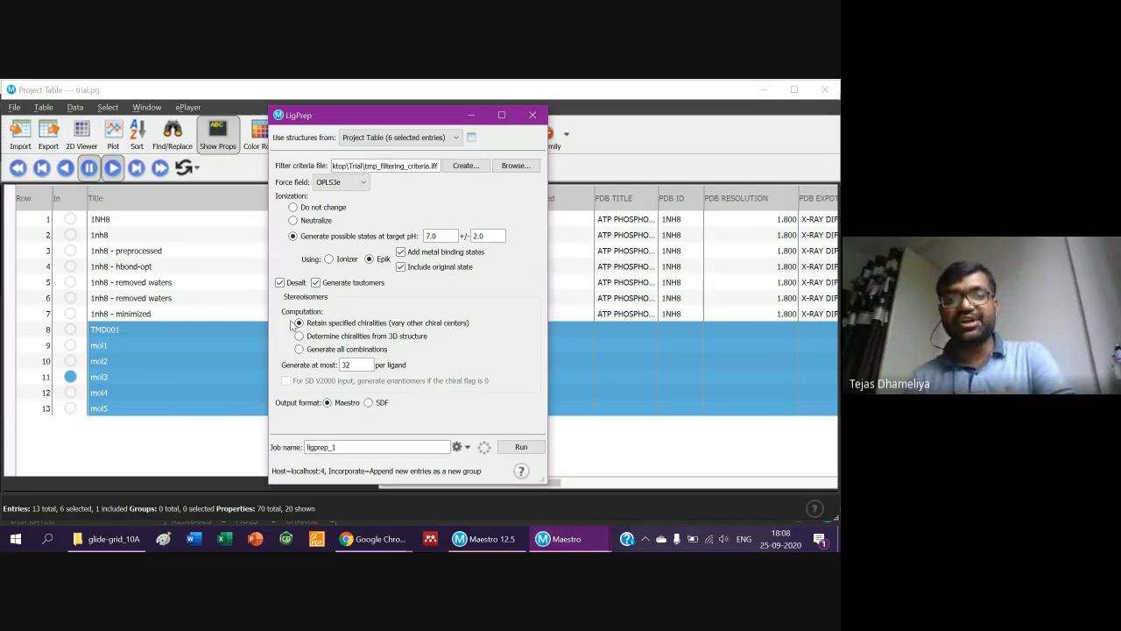
# Look at mol3 in the workspace, return to LigPrep and set the stereoisomer computation to generate all combinations.
pyautogui.moveTo(568, 539)
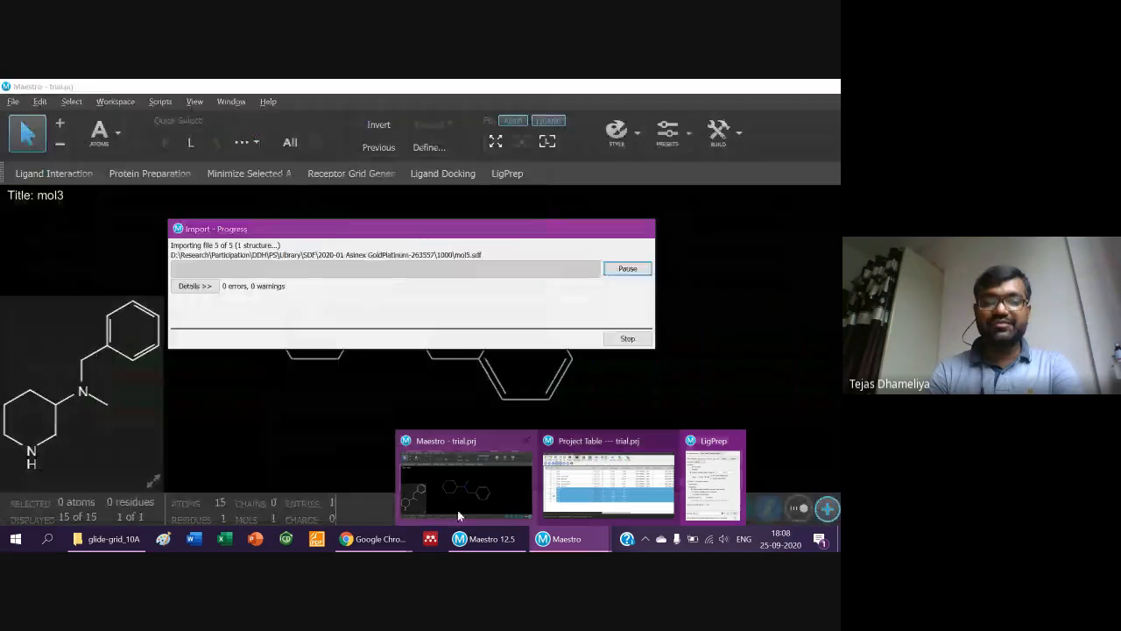
pyautogui.click(470, 501)
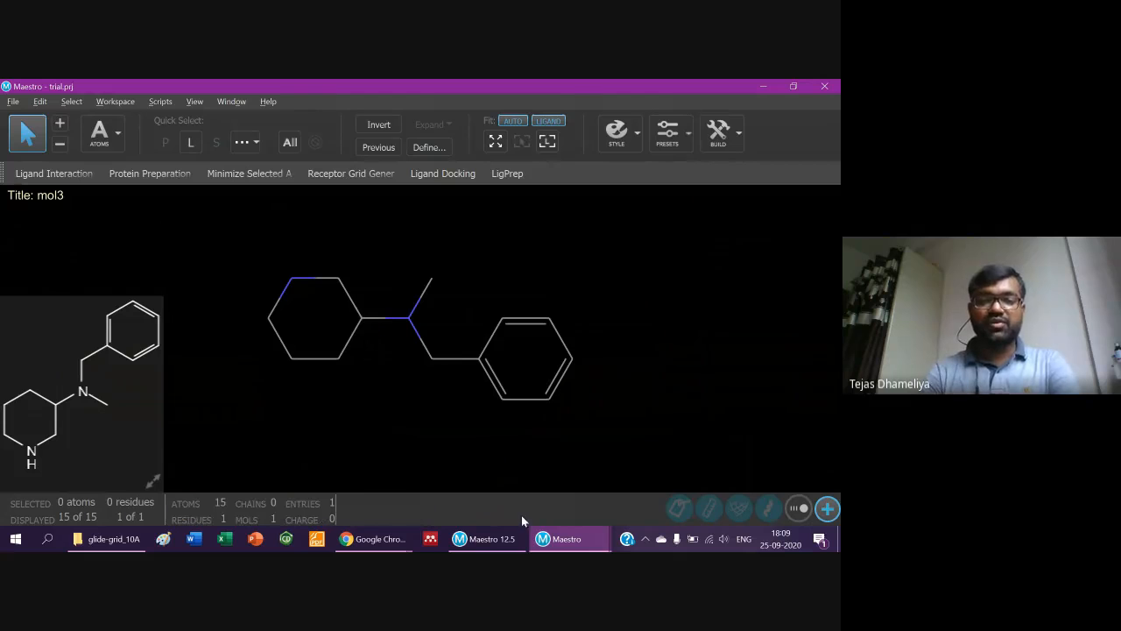
pyautogui.moveTo(565, 538)
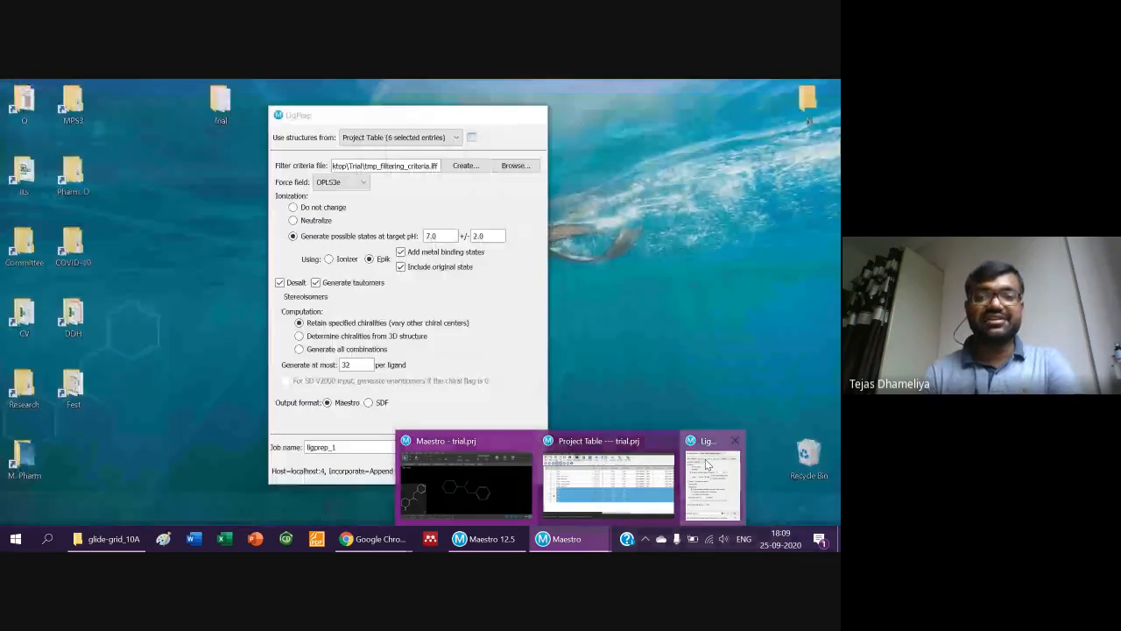
pyautogui.click(706, 462)
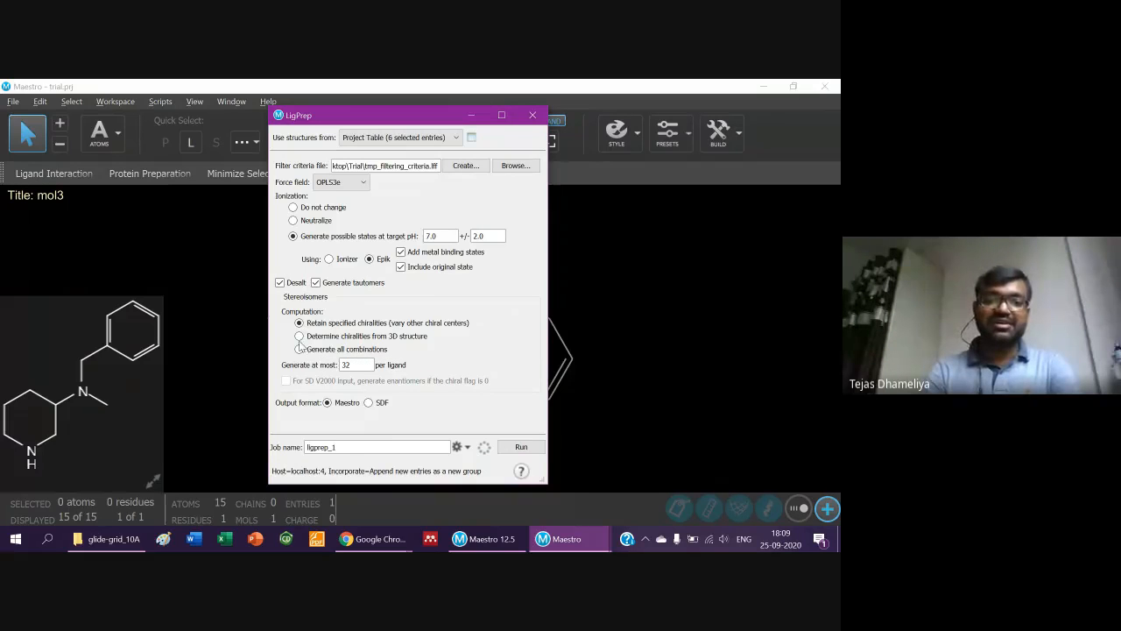
pyautogui.click(300, 337)
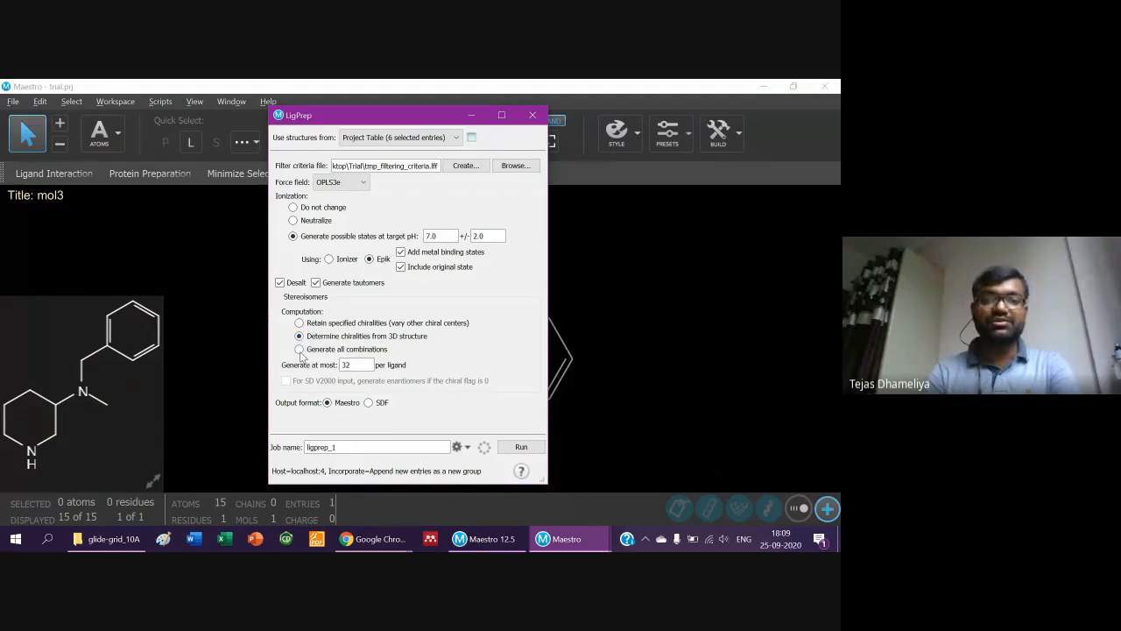
pyautogui.click(299, 349)
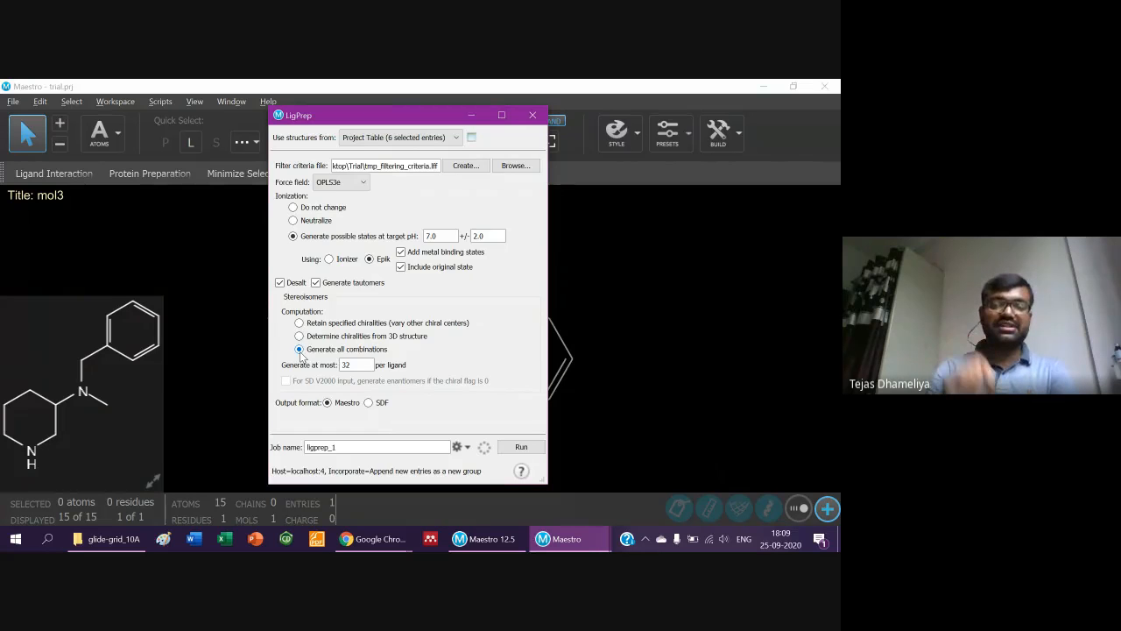
pyautogui.click(355, 363)
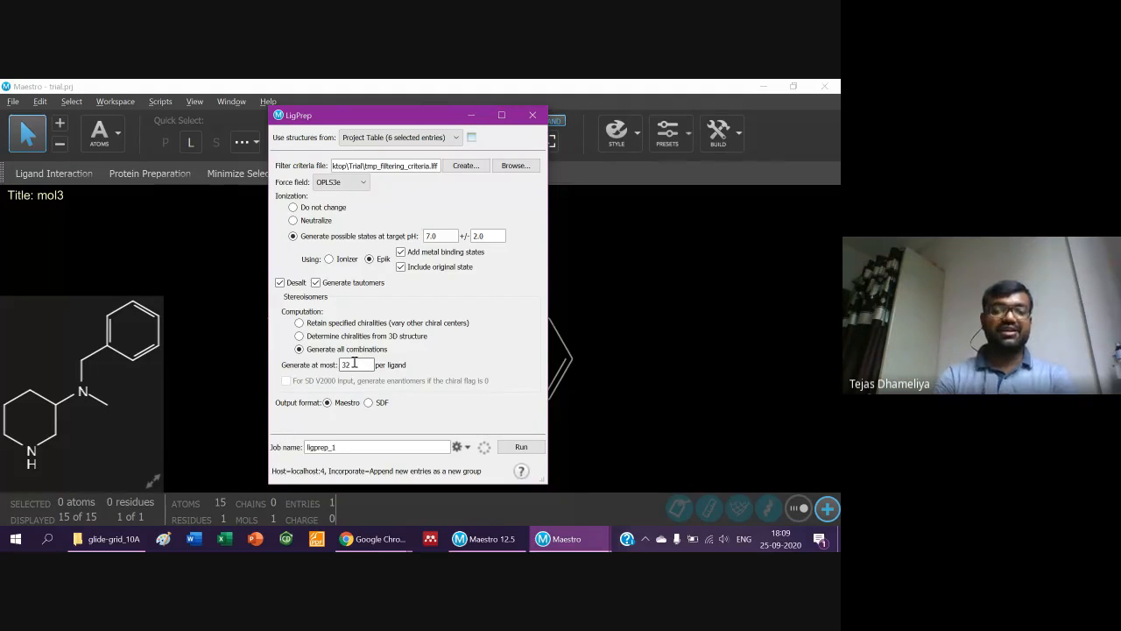
# Name the LigPrep job ligprep_6 and open its job settings, keeping localhost (4) as the host.
pyautogui.click(351, 447)
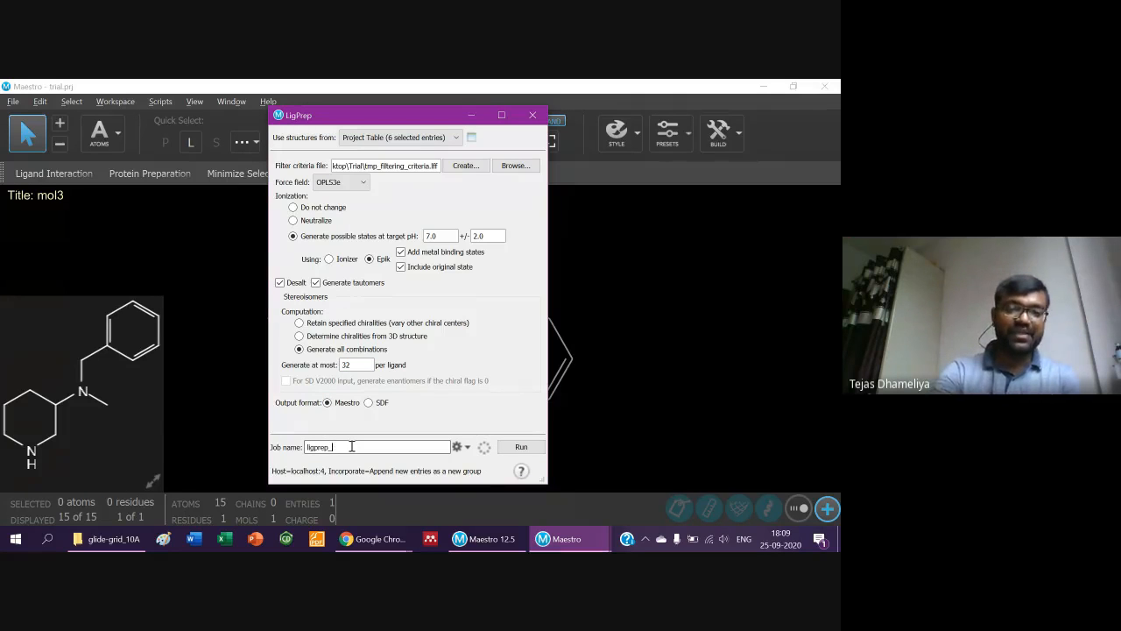
pyautogui.write('6')
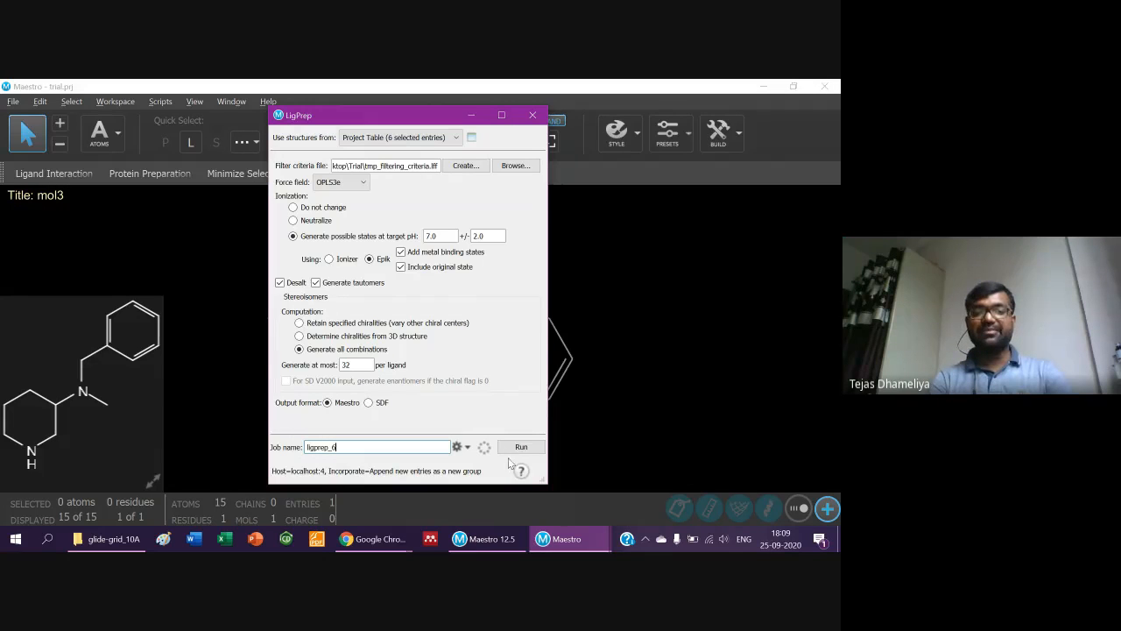
pyautogui.click(465, 448)
pyautogui.click(477, 456)
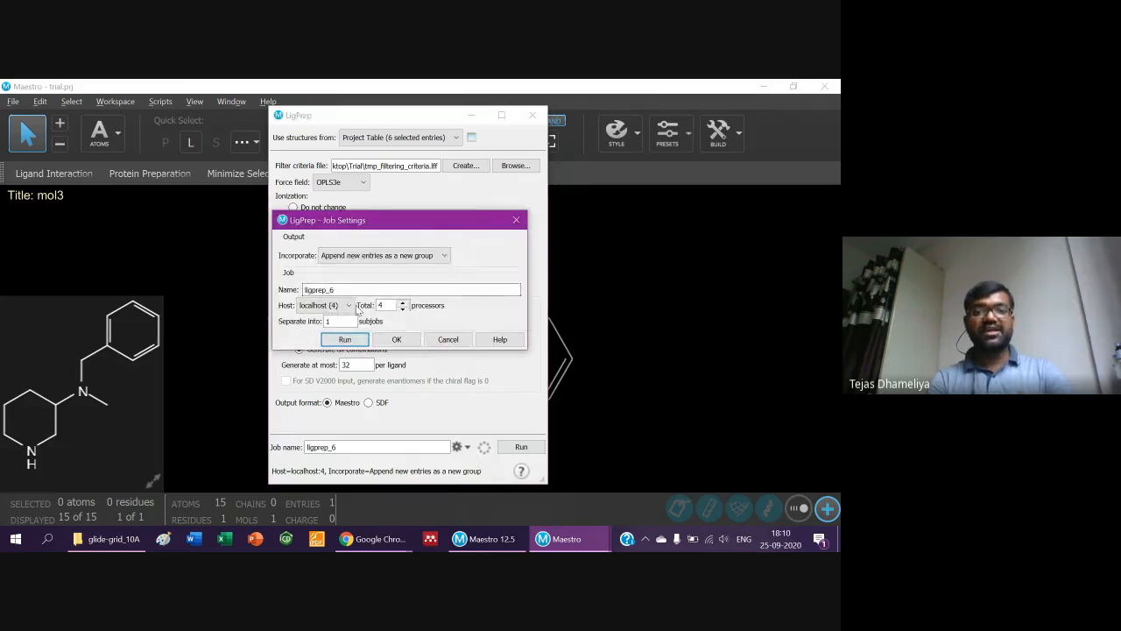
pyautogui.click(342, 306)
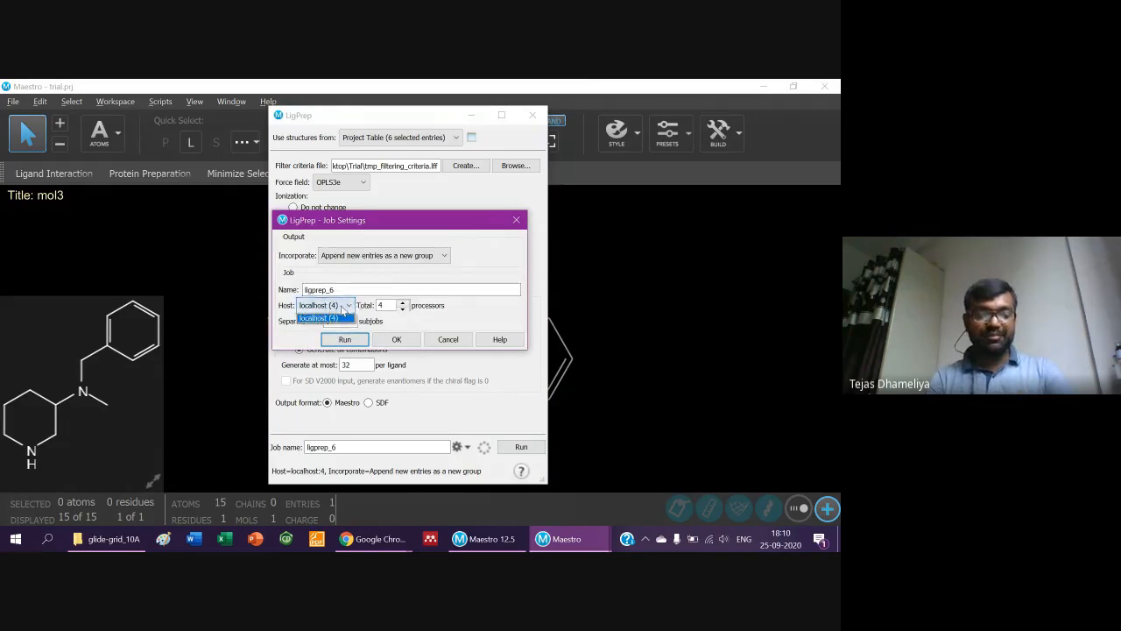
pyautogui.click(343, 309)
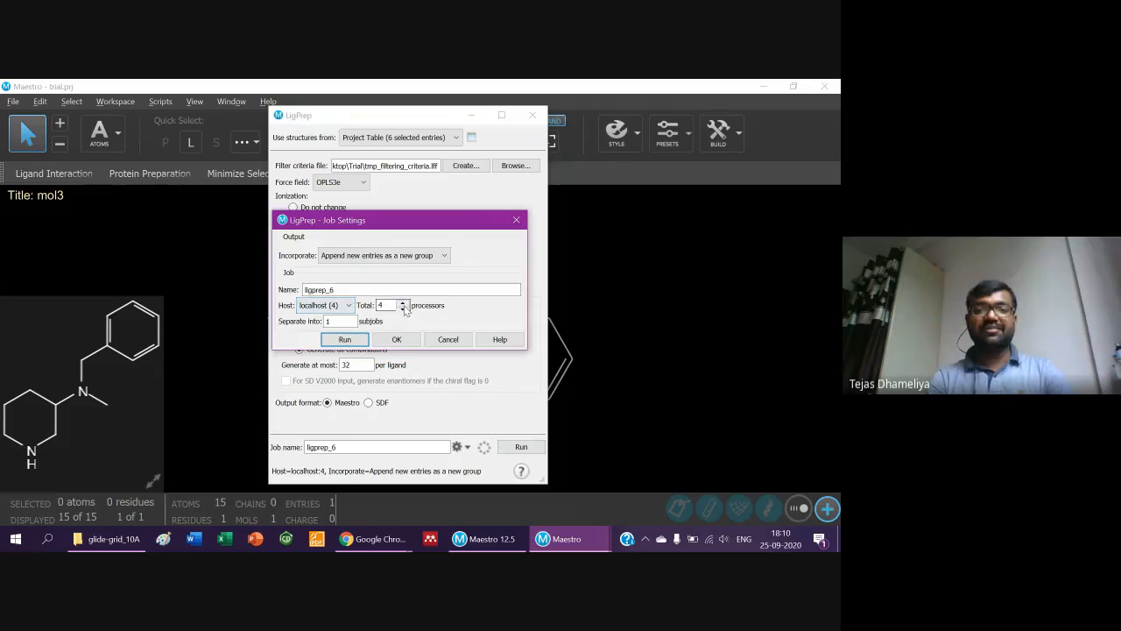
# Separate the ligprep_6 job into 4 subjobs and run it.
pyautogui.doubleClick(351, 321)
pyautogui.press('BackSpace')
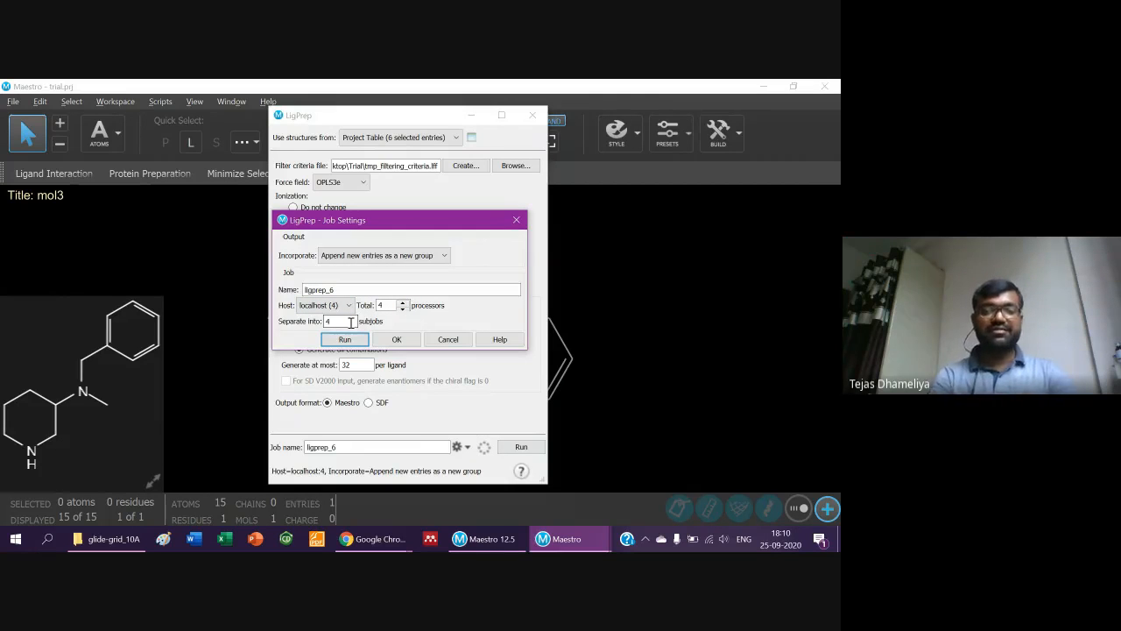
pyautogui.write('4')
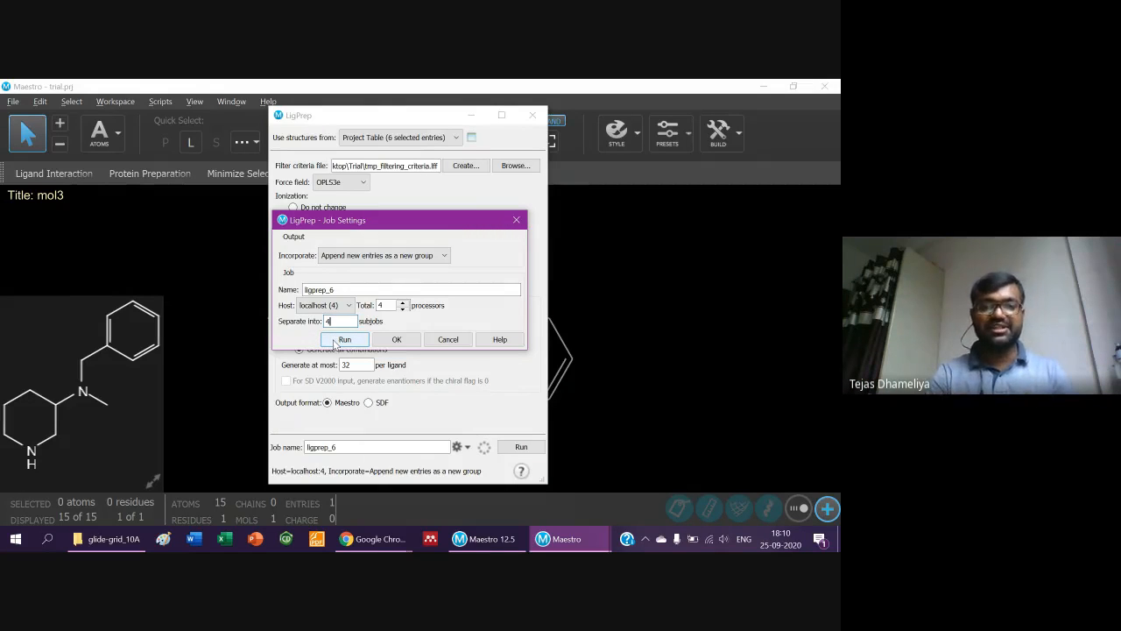
pyautogui.click(335, 343)
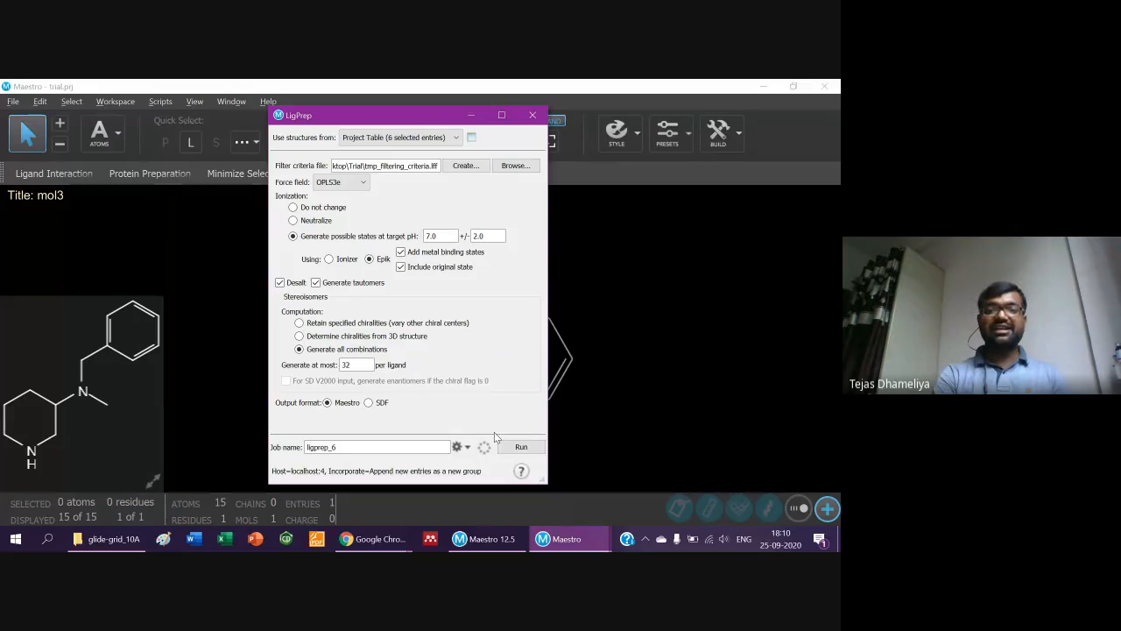
pyautogui.click(524, 448)
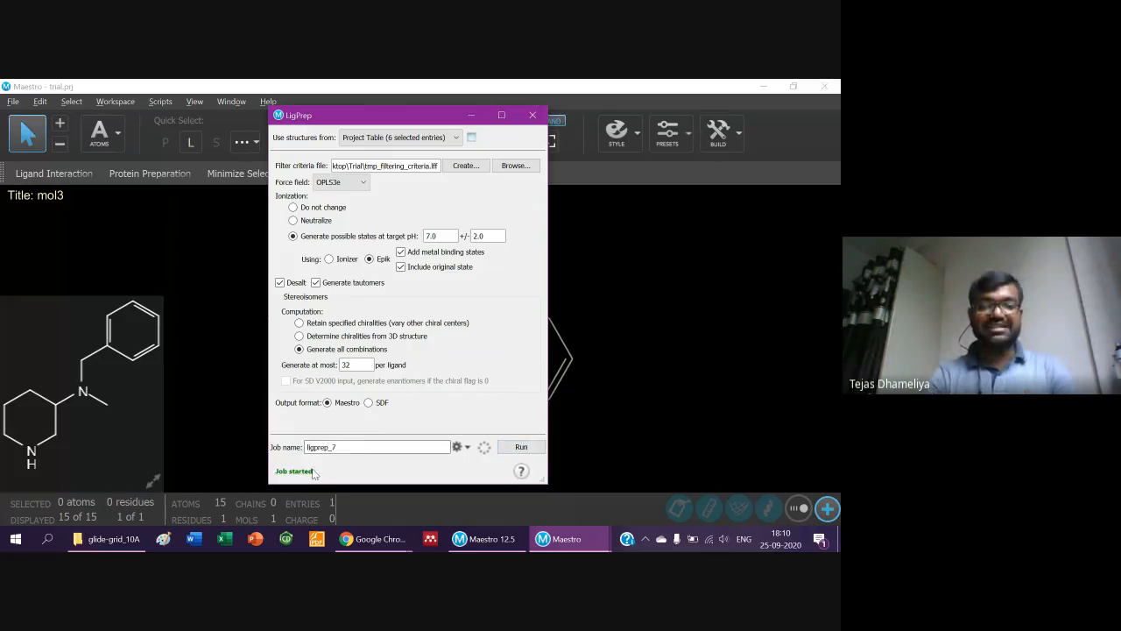
# Open the job monitor with active jobs only and follow the progress of the ligprep_6 job.
pyautogui.click(778, 168)
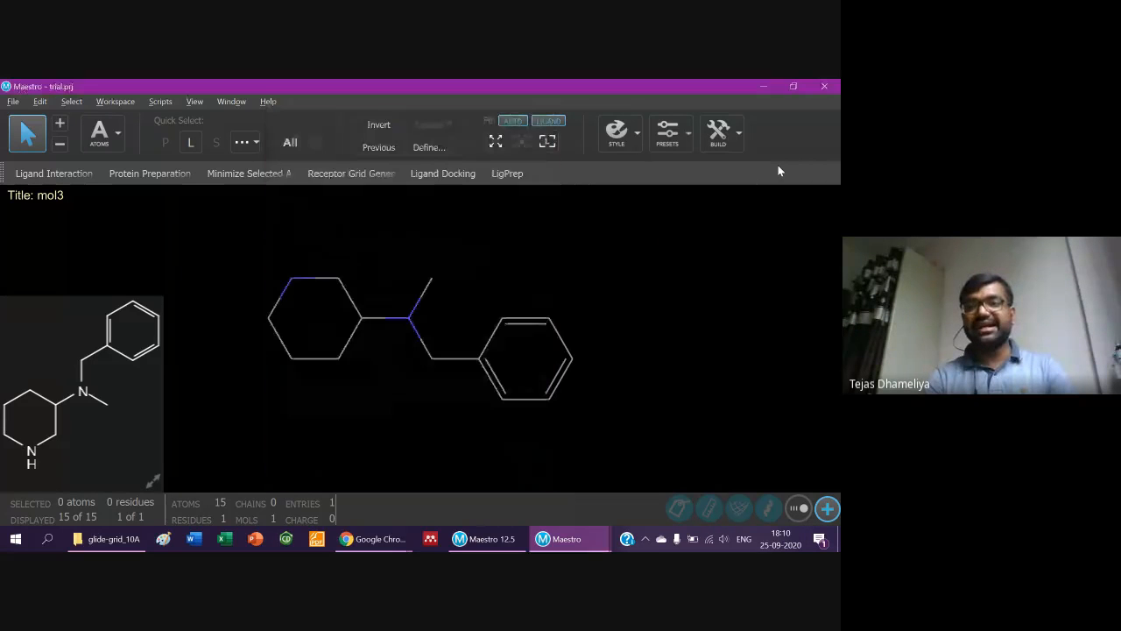
pyautogui.click(838, 137)
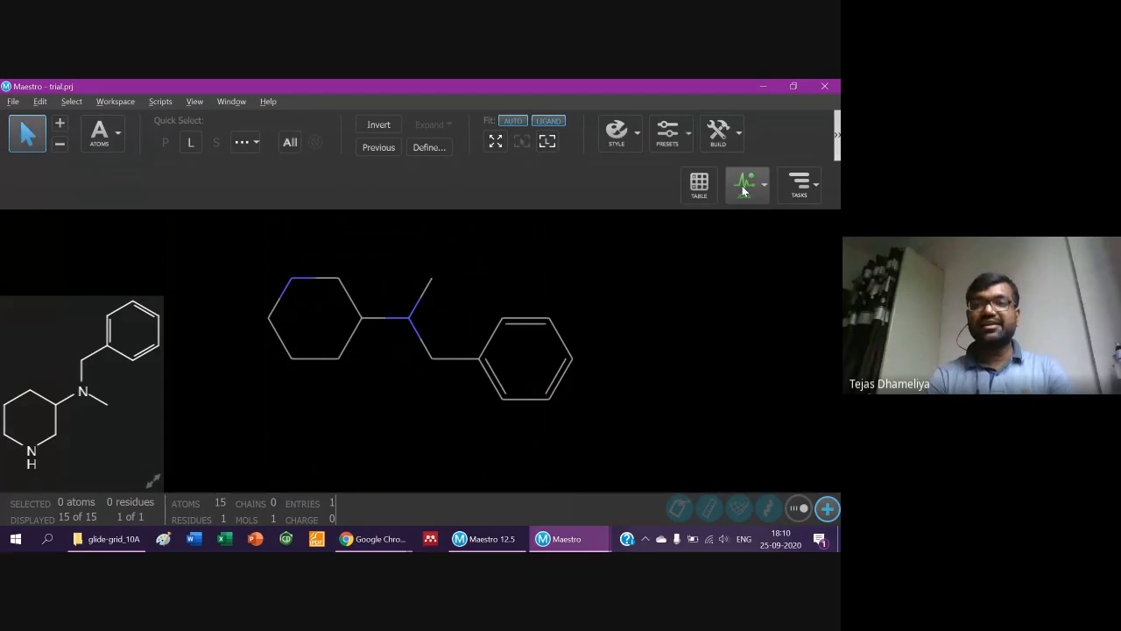
pyautogui.click(740, 184)
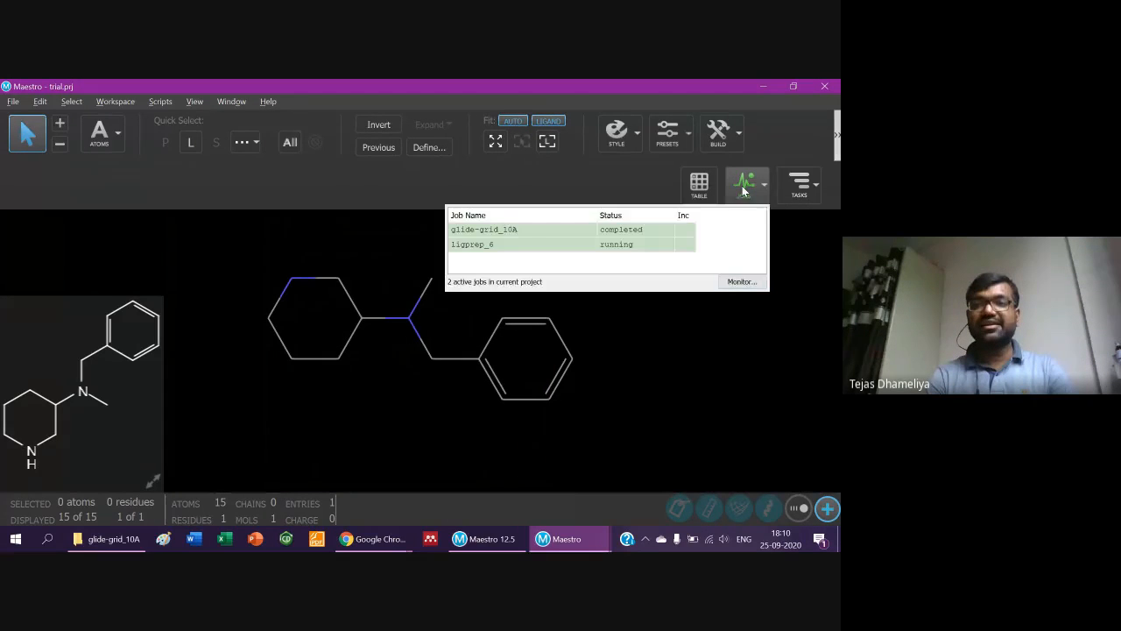
pyautogui.click(741, 281)
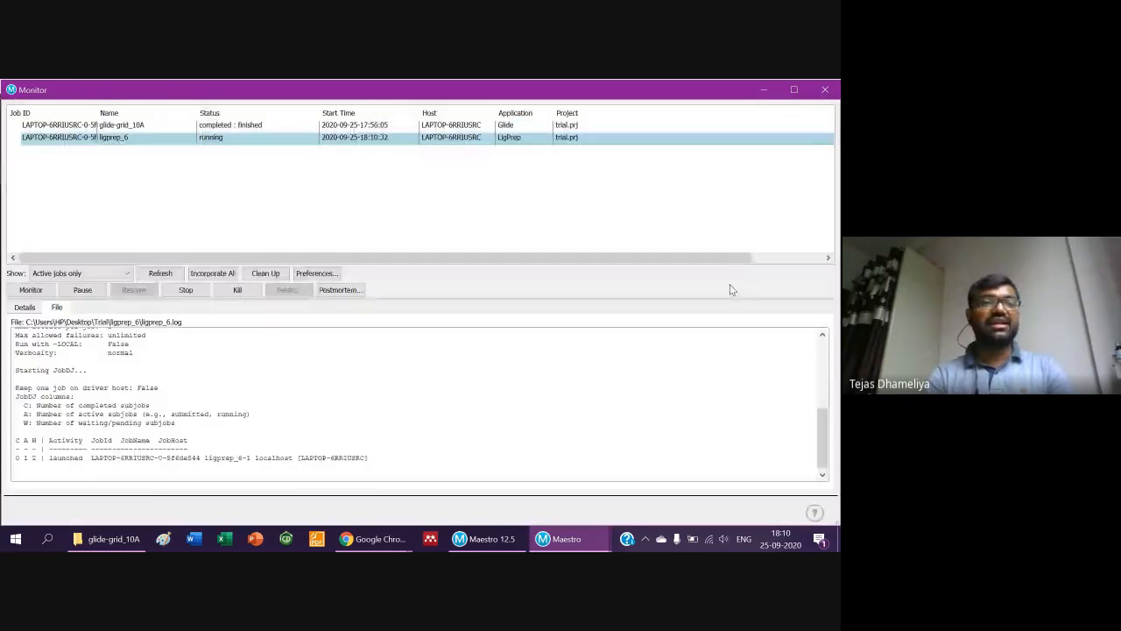
pyautogui.click(68, 273)
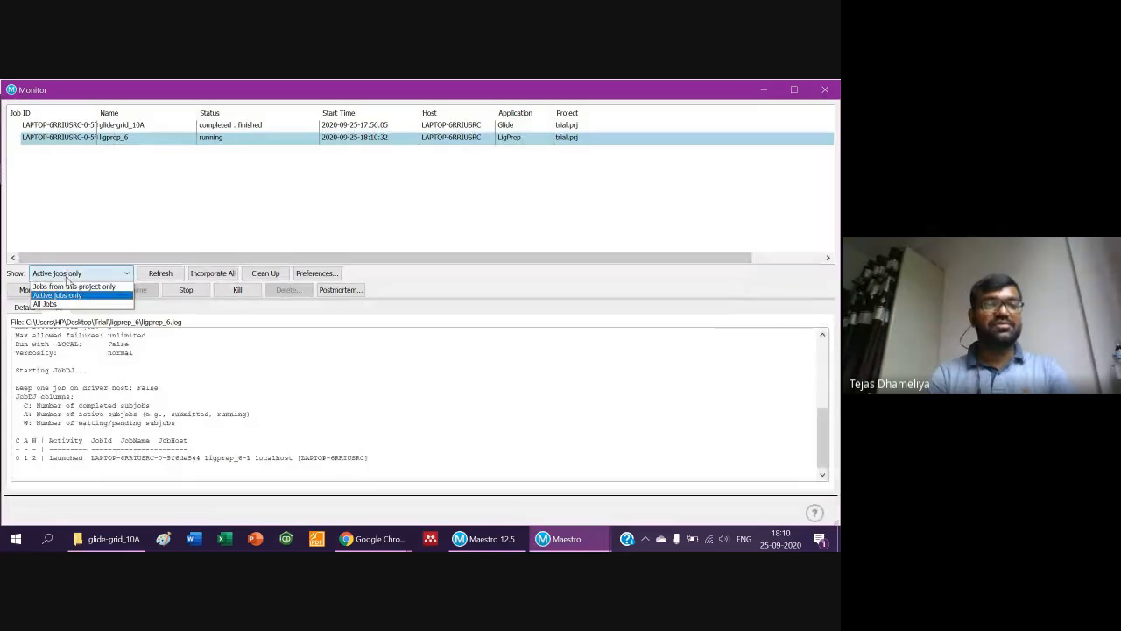
pyautogui.click(61, 296)
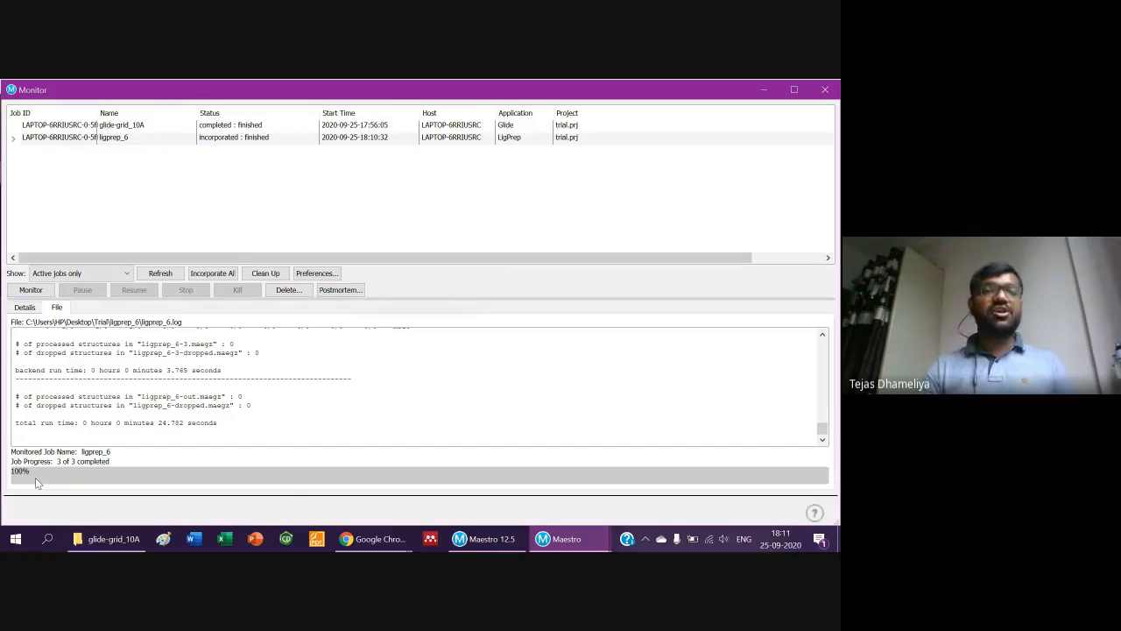
# Check the project table for LigPrep output entries and reopen the LigPrep settings through the ligprep_6 job notification.
pyautogui.hotkey('alt', 'Tab')
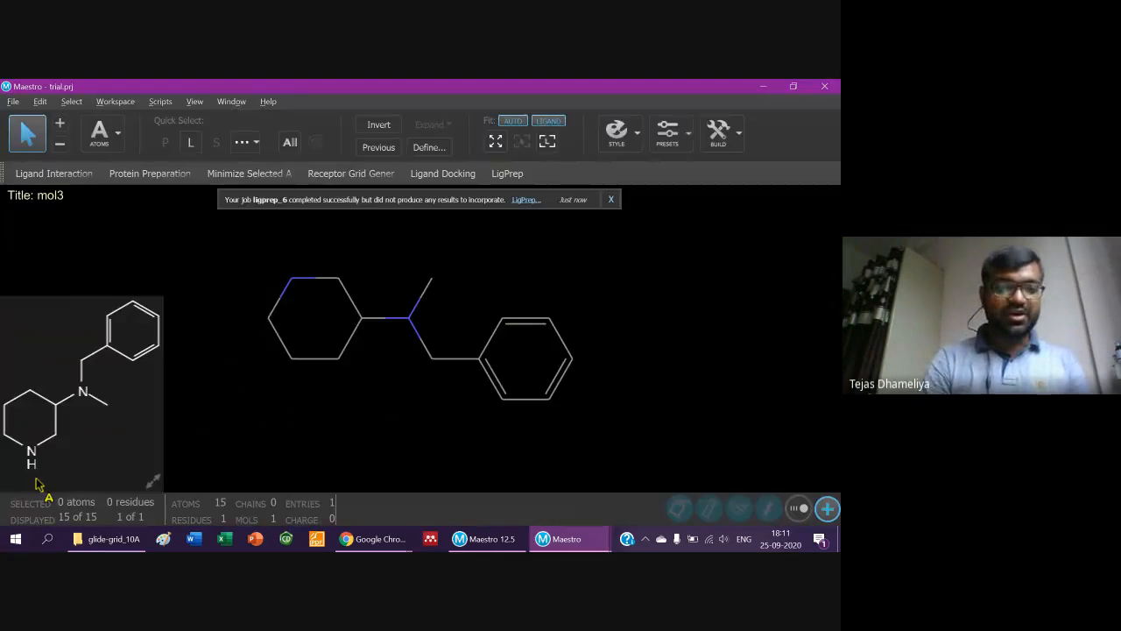
pyautogui.hotkey('alt', 'Tab')
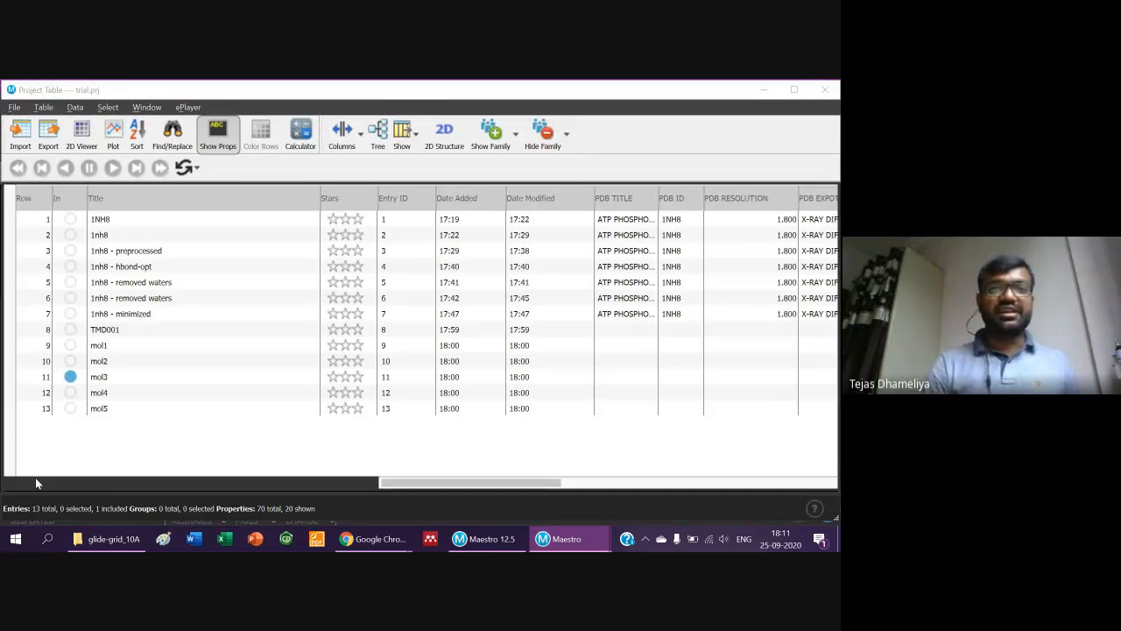
pyautogui.click(680, 89)
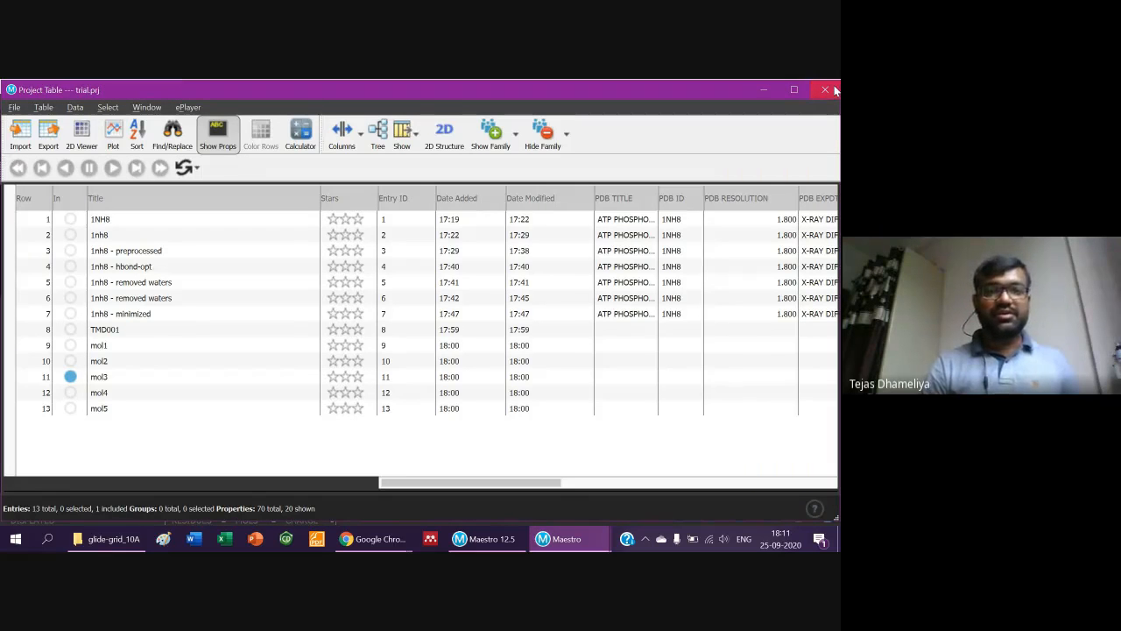
pyautogui.click(832, 90)
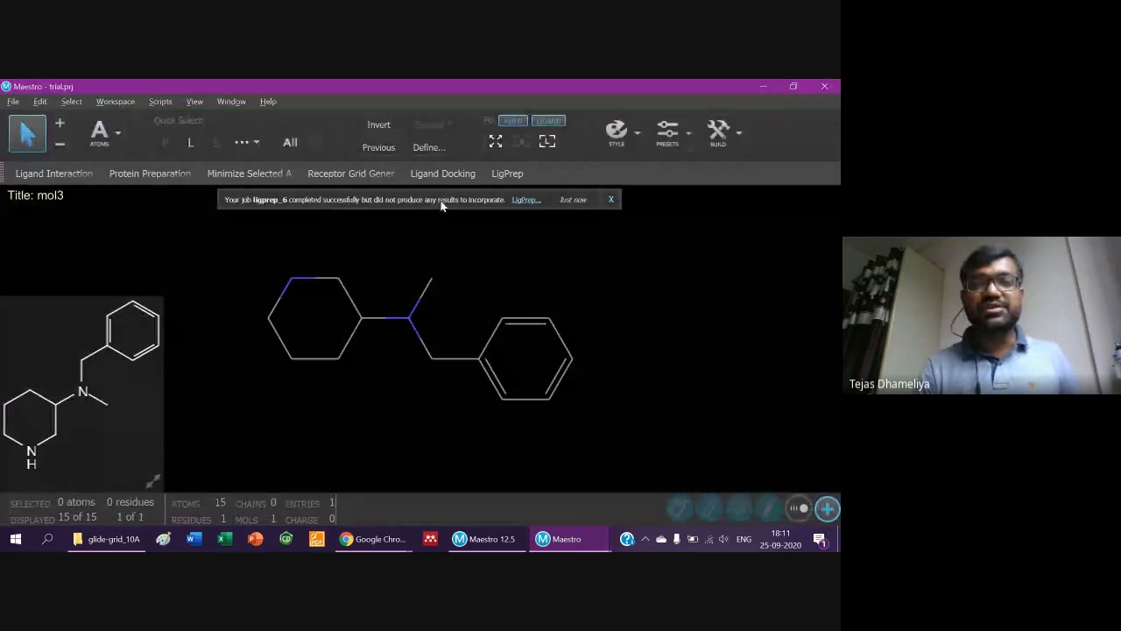
pyautogui.click(524, 201)
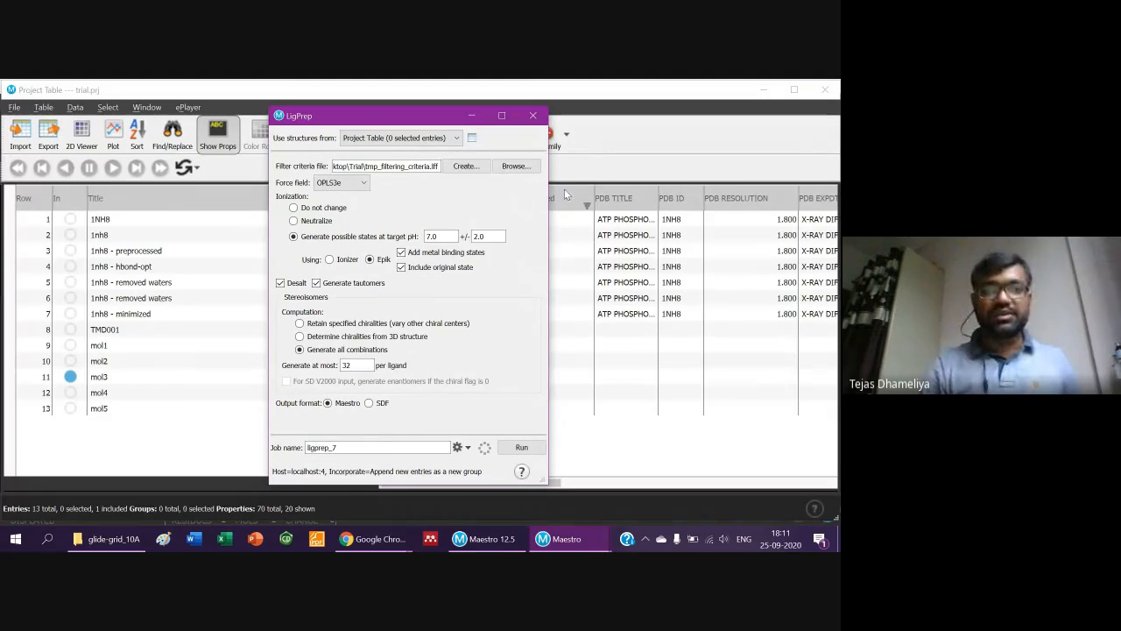
# Close the LigPrep settings and check the ligprep_6 job's status and log in the job monitor.
pyautogui.click(532, 116)
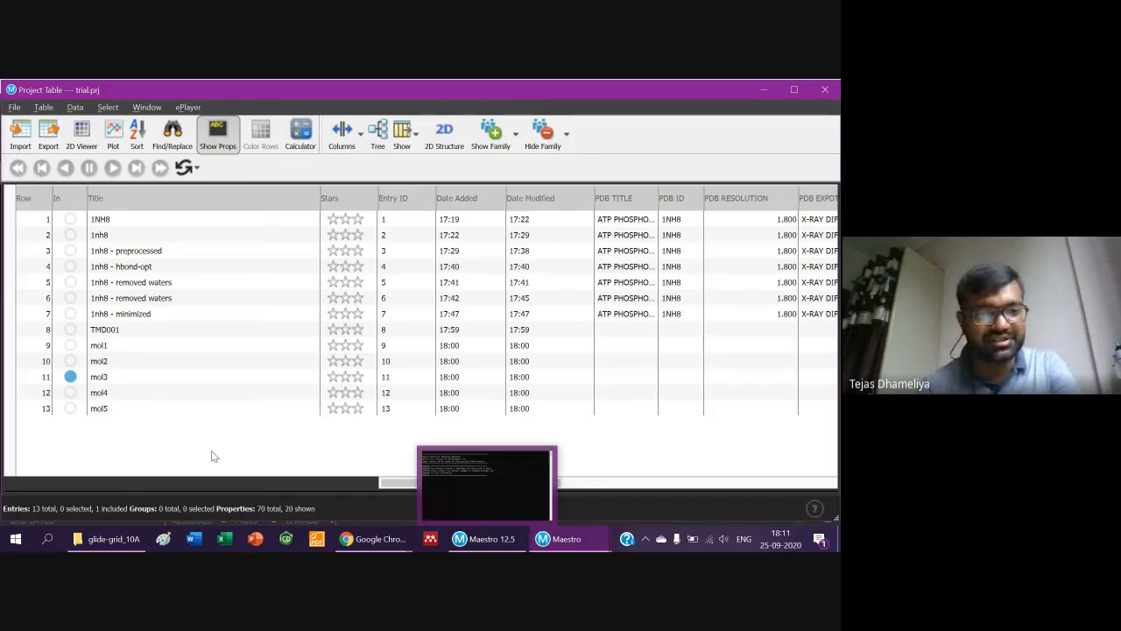
pyautogui.moveTo(543, 538)
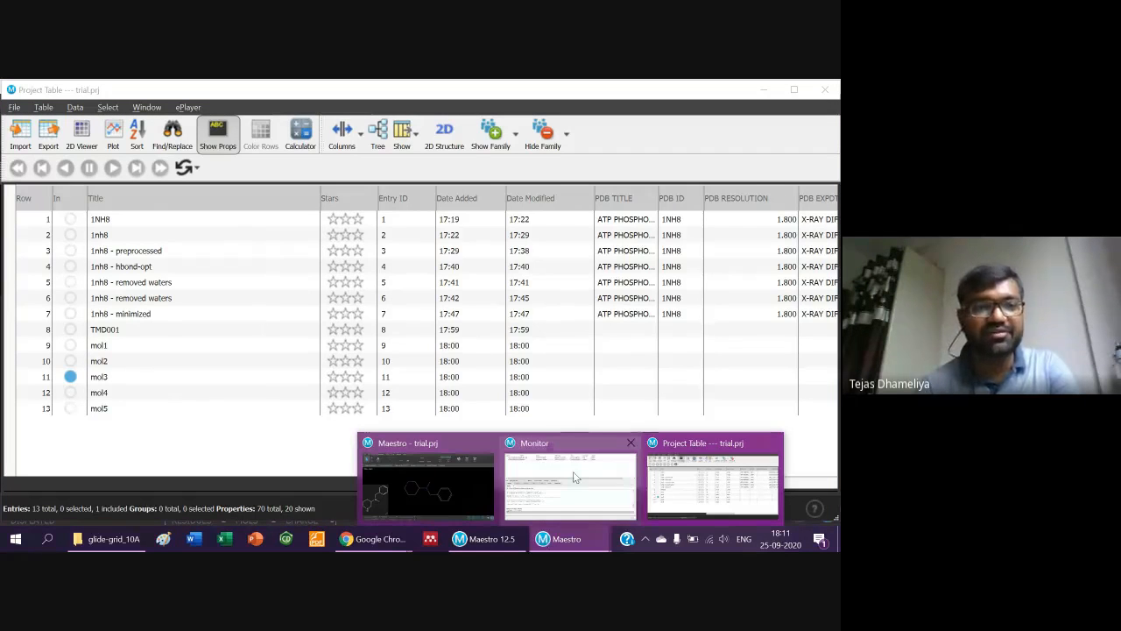
pyautogui.click(422, 488)
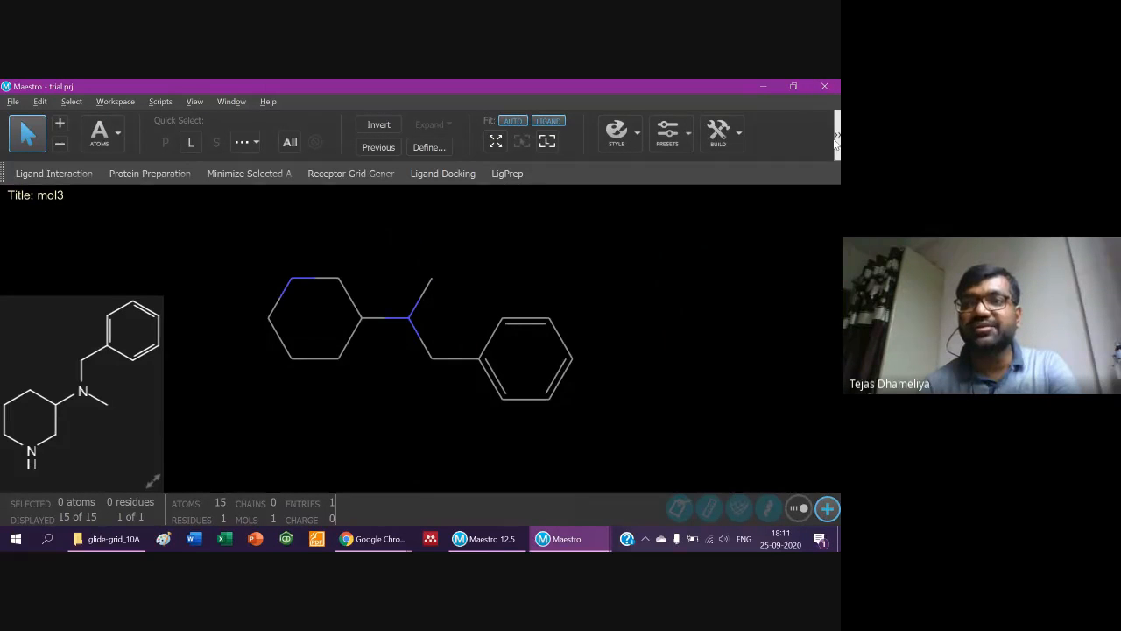
pyautogui.click(837, 135)
pyautogui.click(743, 185)
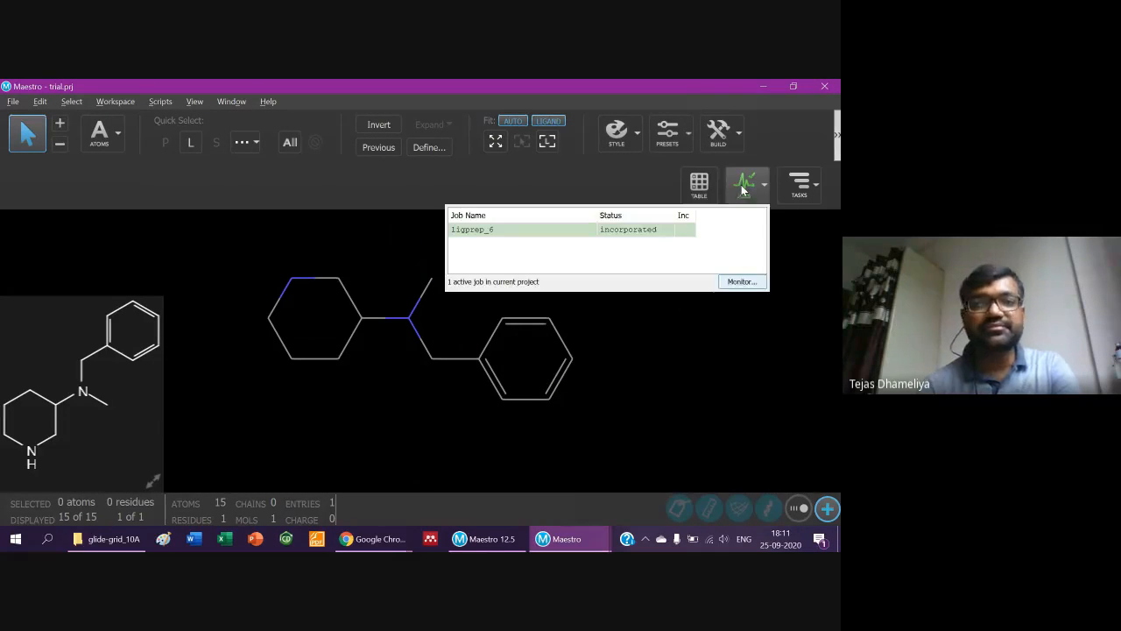
pyautogui.click(740, 282)
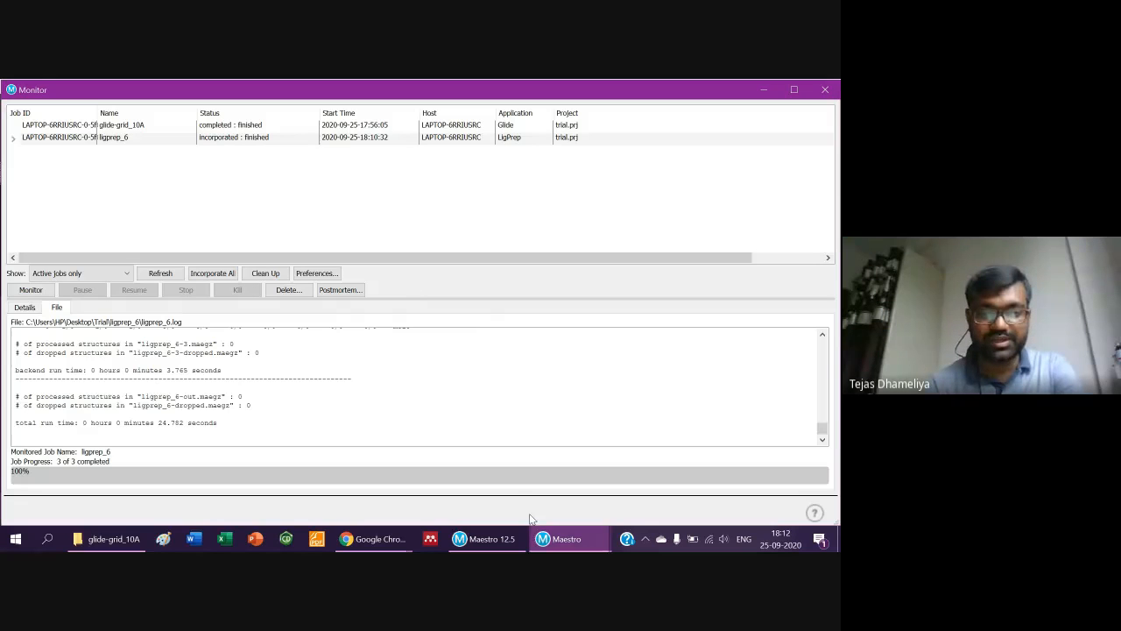
pyautogui.click(543, 539)
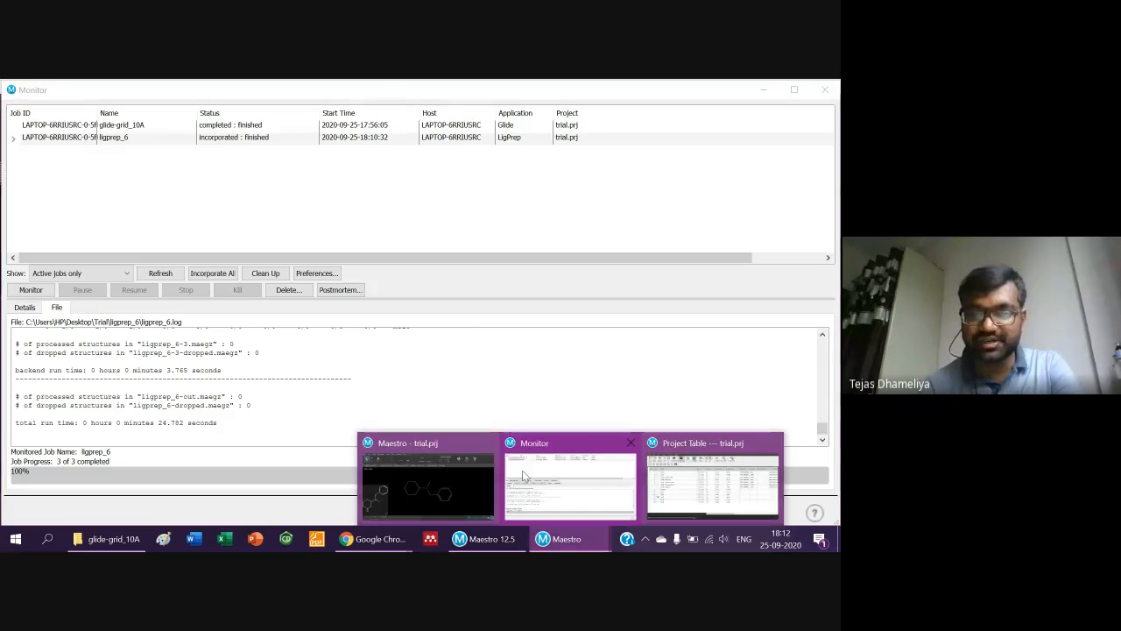
pyautogui.click(475, 493)
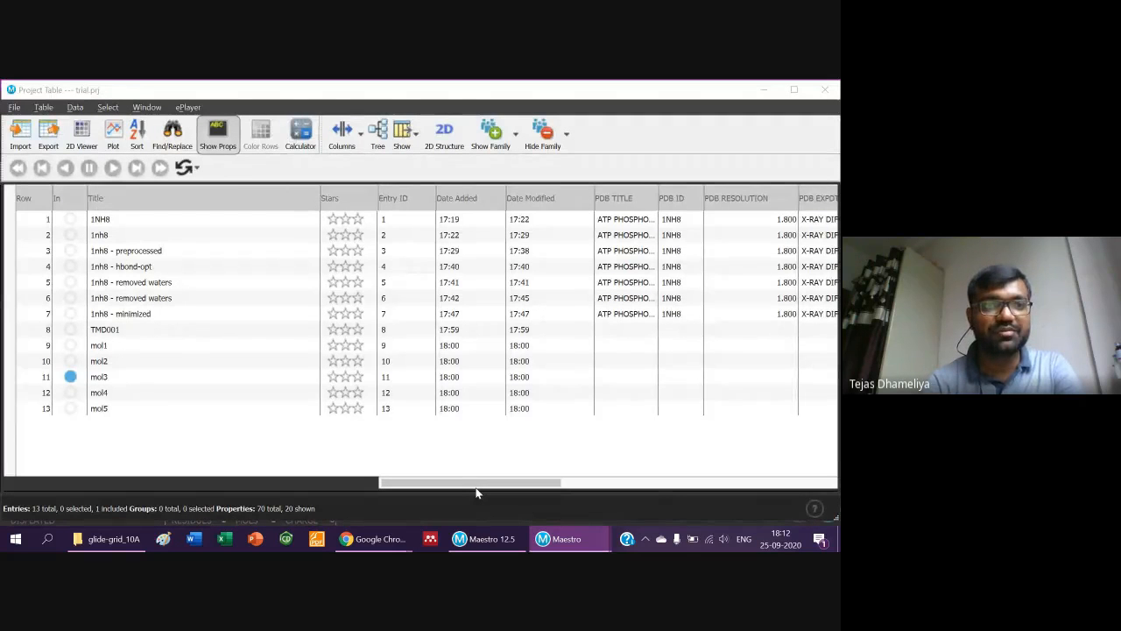
# Switch to File Explorer and examine the output files in the ligprep_6 folder inside Trial.
pyautogui.click(136, 540)
pyautogui.hotkey('alt', 'Up')
pyautogui.press('Down')
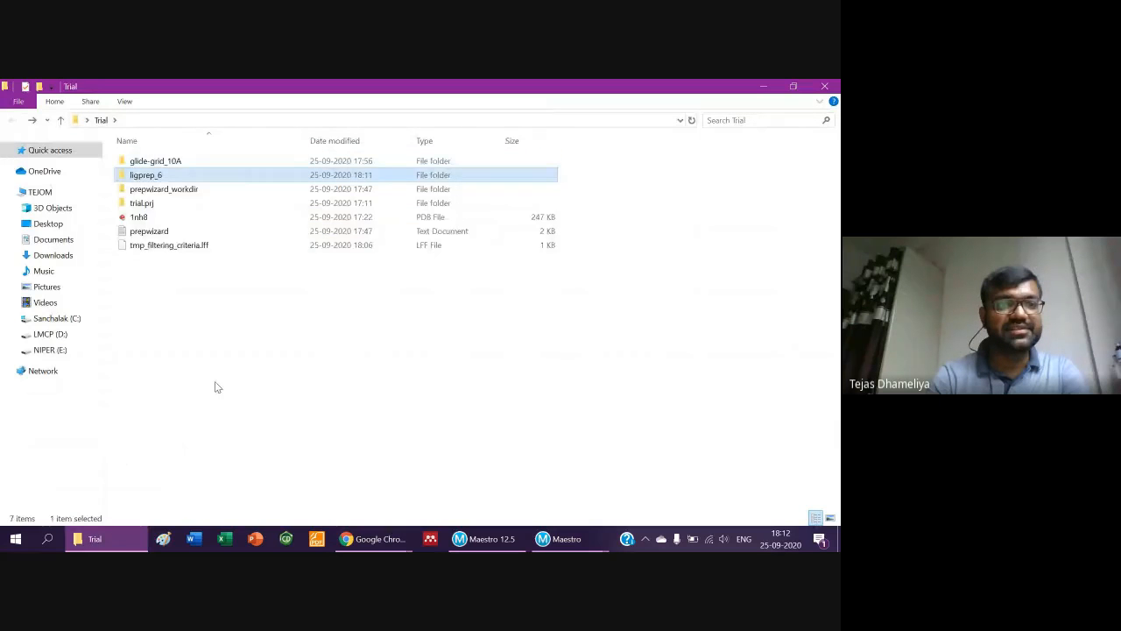
pyautogui.press('Return')
pyautogui.press('Down')
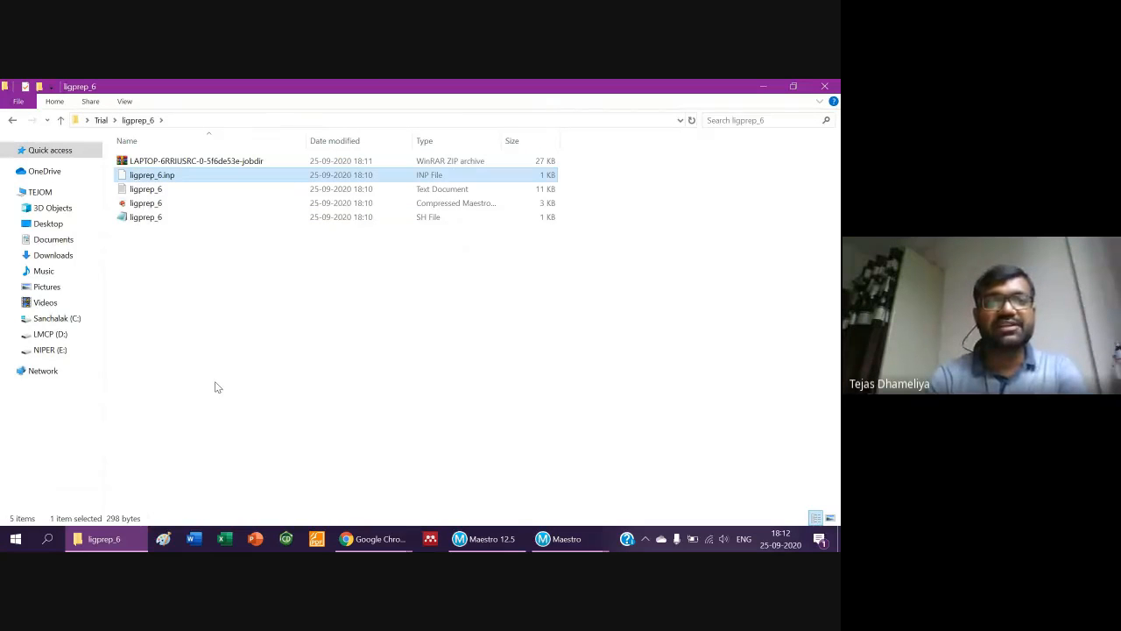
pyautogui.press('Down')
pyautogui.press('Down')
pyautogui.press('Down')
pyautogui.press('Up')
pyautogui.press('Up')
pyautogui.press('Up')
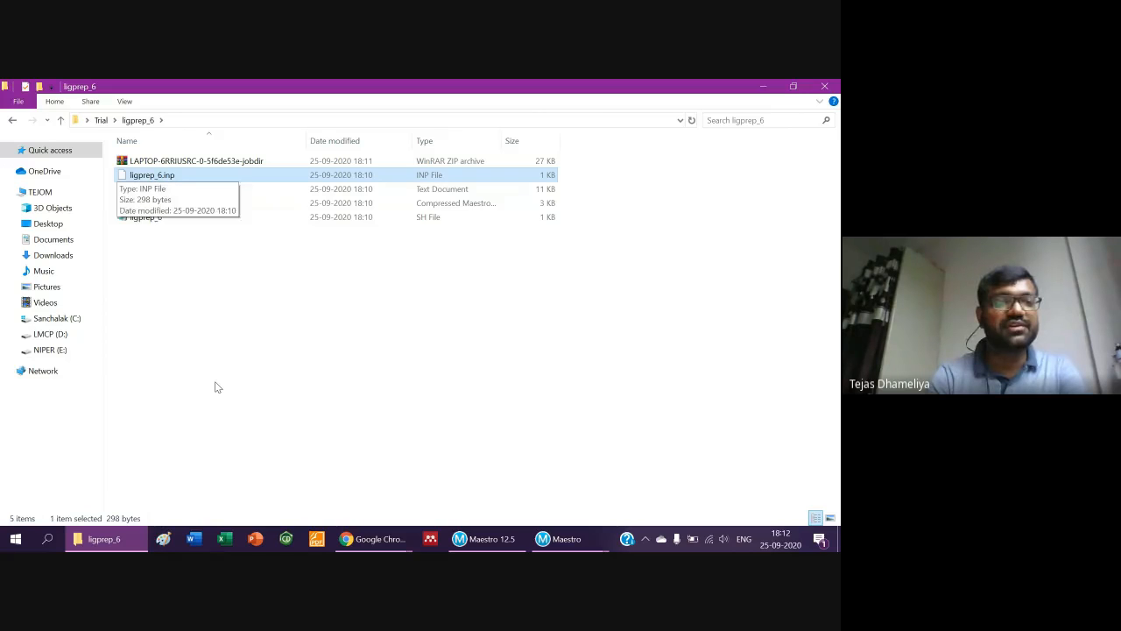
pyautogui.press('Down')
pyautogui.press('Down')
pyautogui.press('Down')
pyautogui.press('Up')
pyautogui.press('Up')
pyautogui.press('Up')
pyautogui.press('Up')
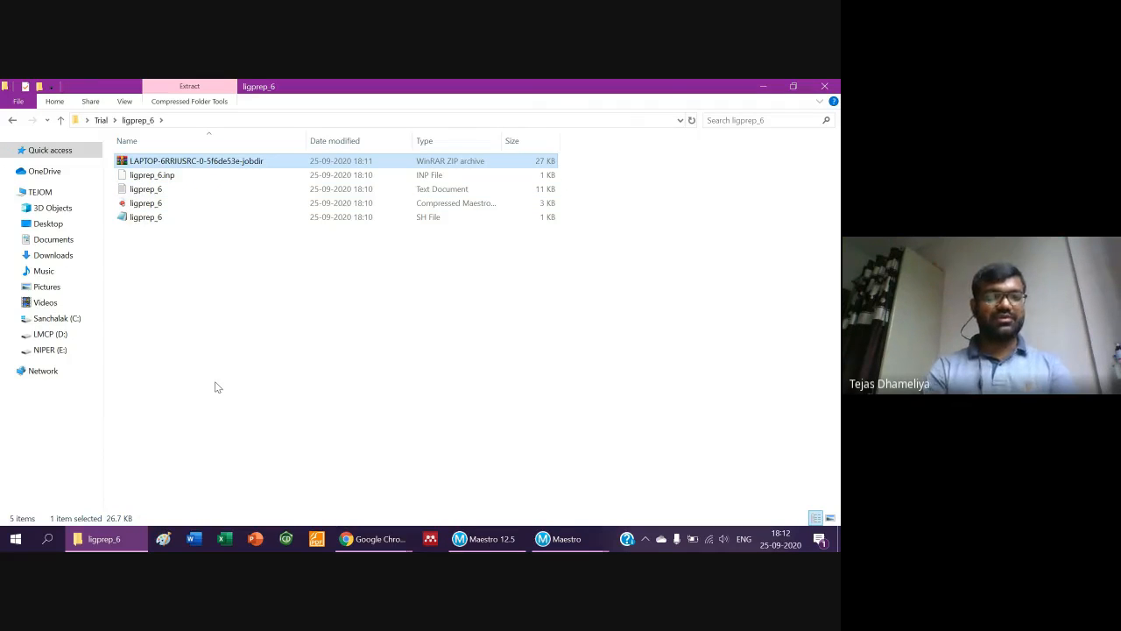
# Switch back to Maestro and import ligprep_6.maegz from the Desktop\Trial\ligprep_6 folder into the project table.
pyautogui.hotkey('alt', 'Tab')
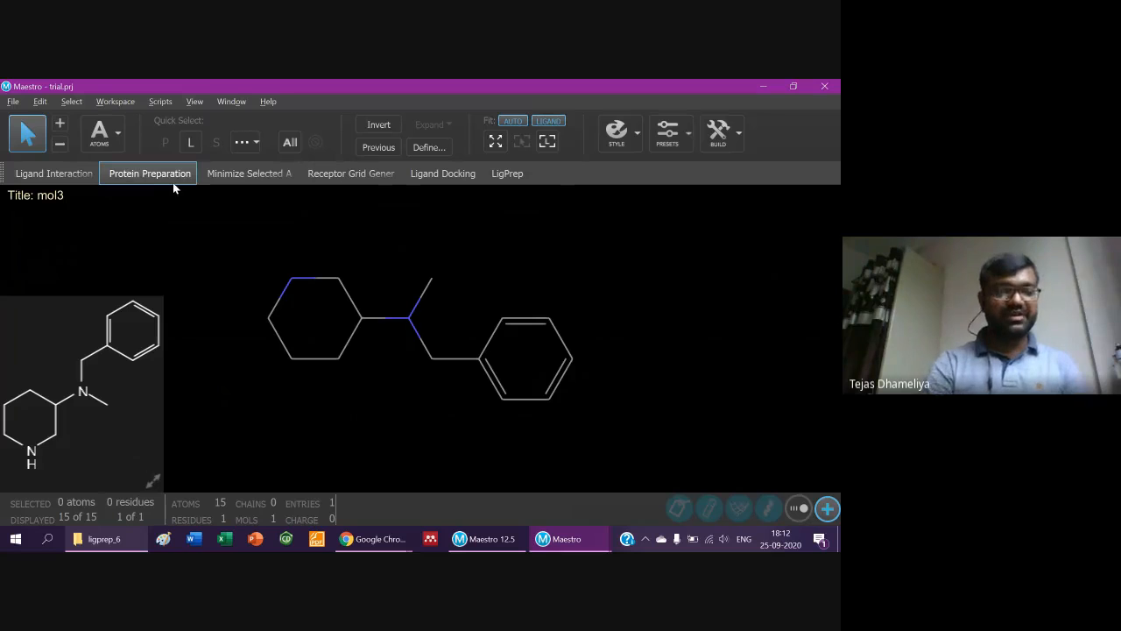
pyautogui.hotkey('ctrl', 't')
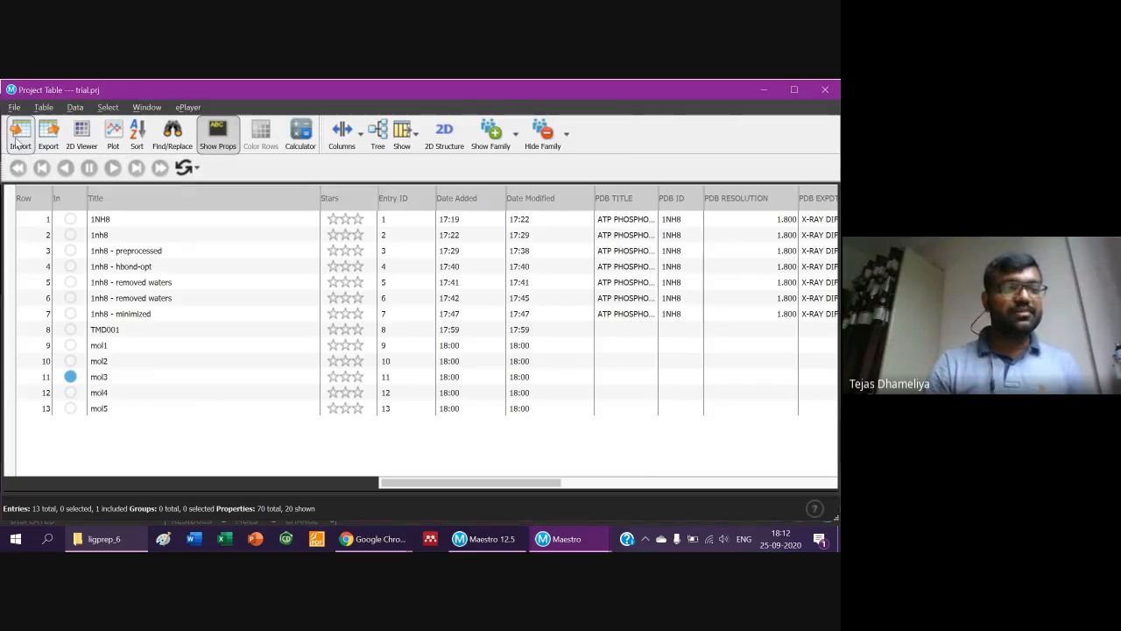
pyautogui.click(19, 135)
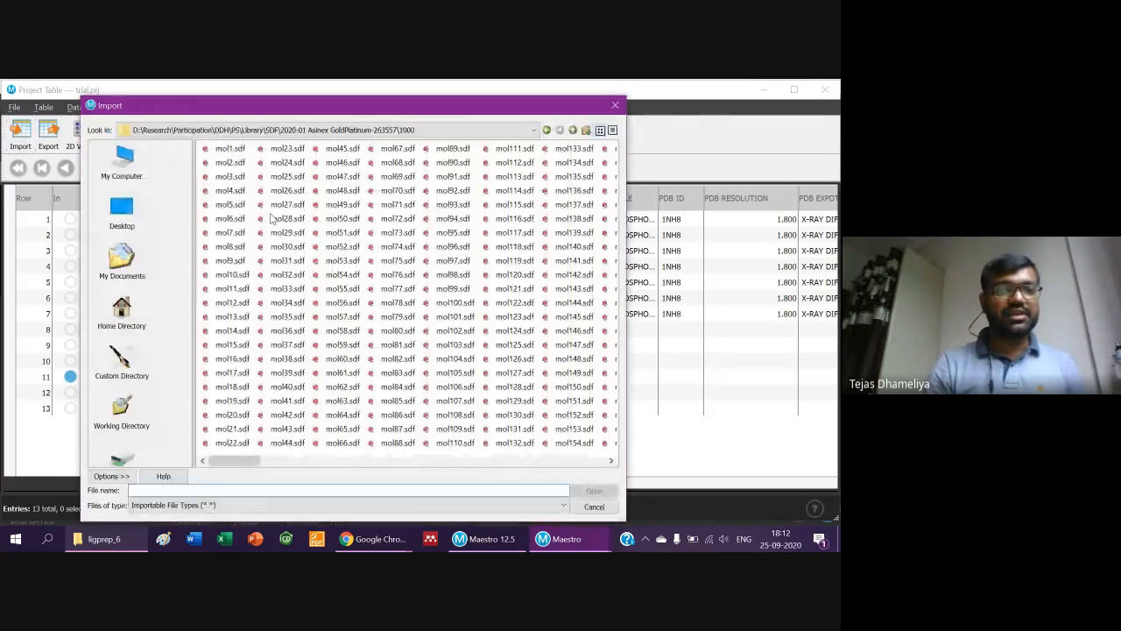
pyautogui.click(122, 215)
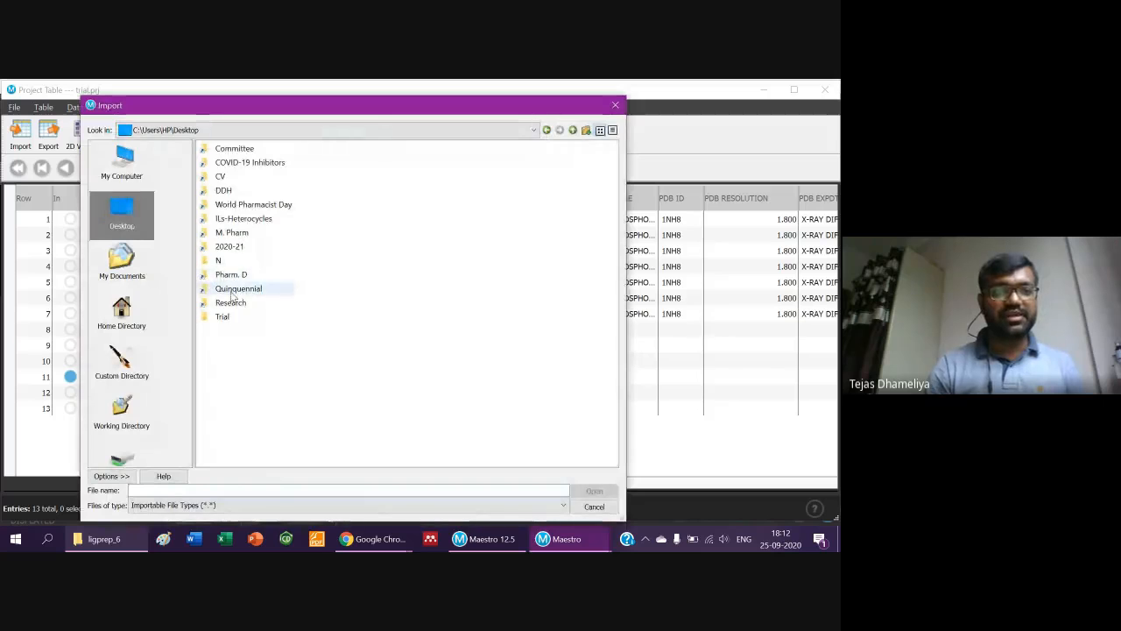
pyautogui.doubleClick(225, 316)
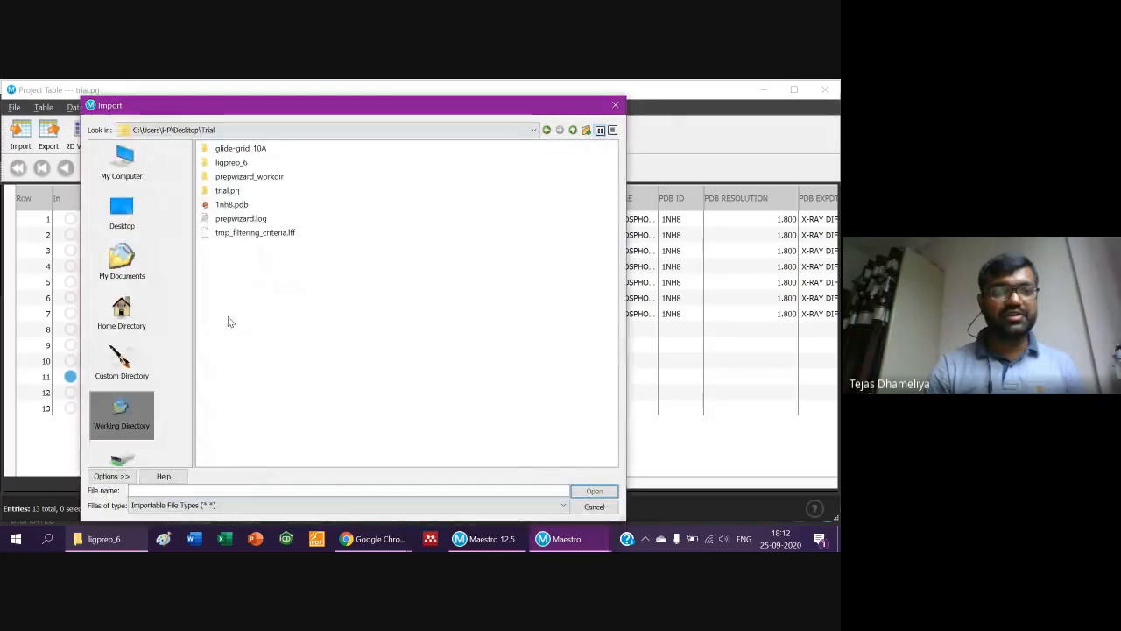
pyautogui.doubleClick(236, 163)
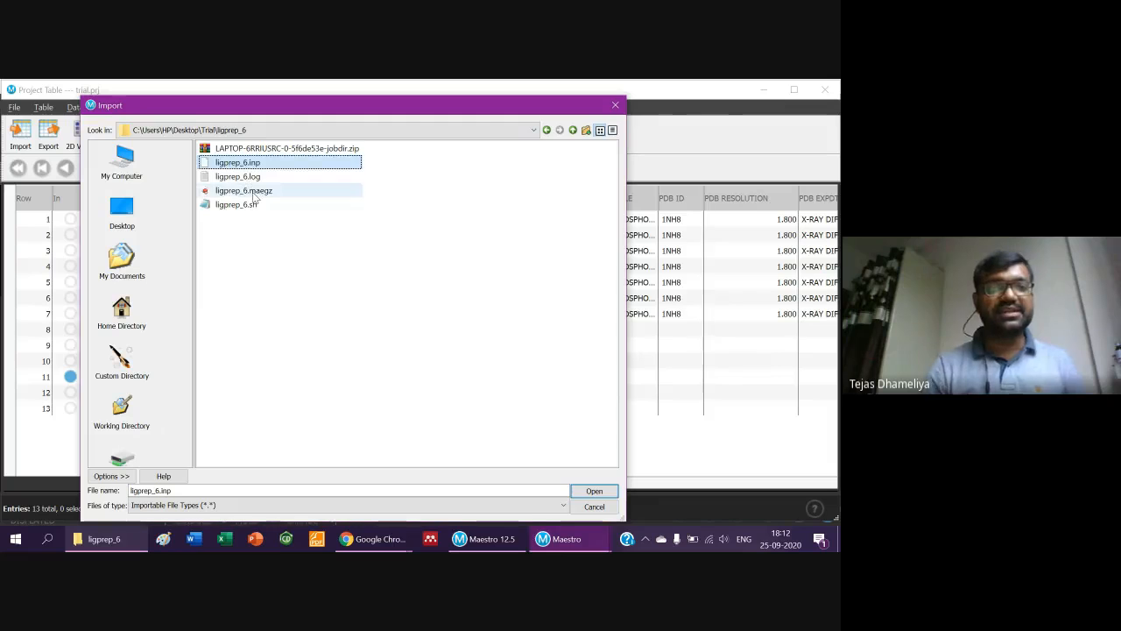
pyautogui.click(250, 191)
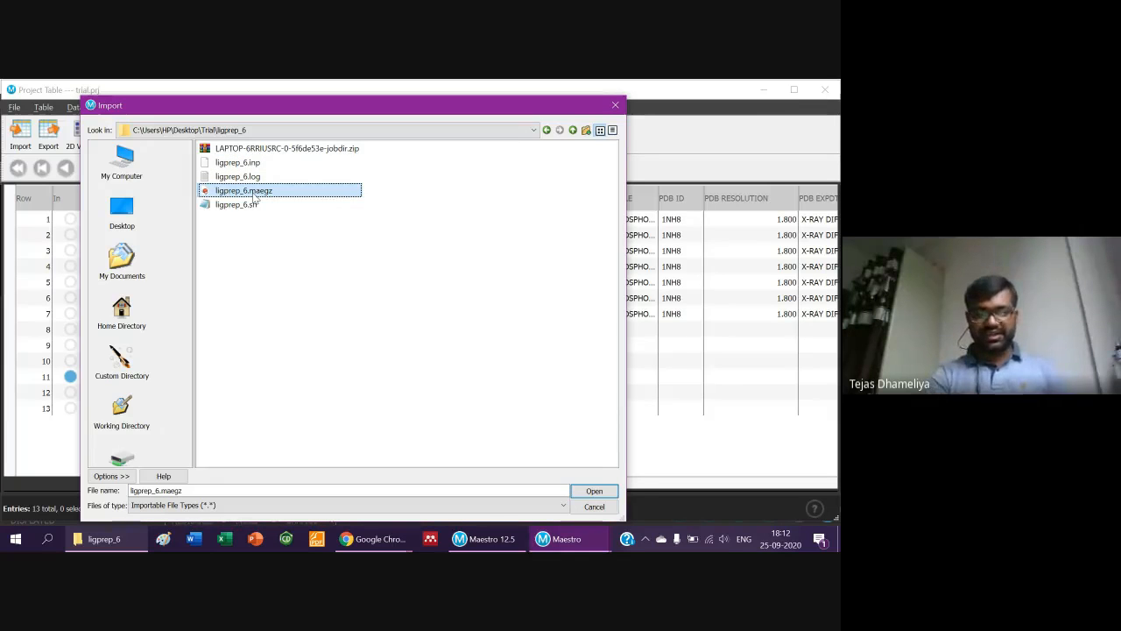
pyautogui.click(595, 491)
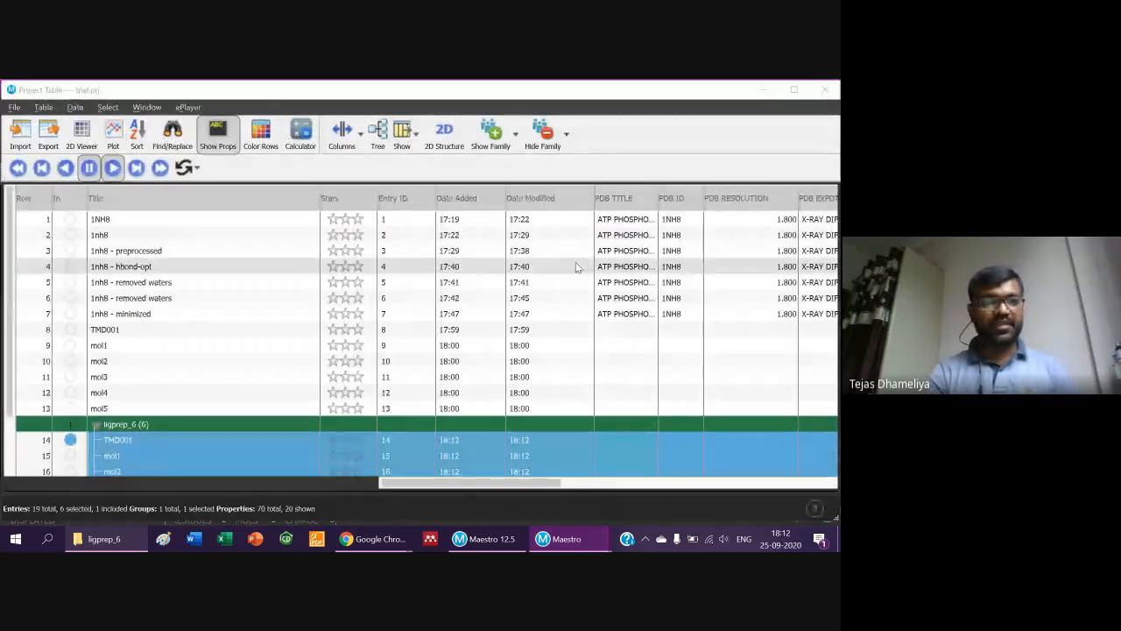
# Collapse and re-expand the ligprep_6 group in the project table to review its imported entries.
pyautogui.scroll(-2, 72, 393)
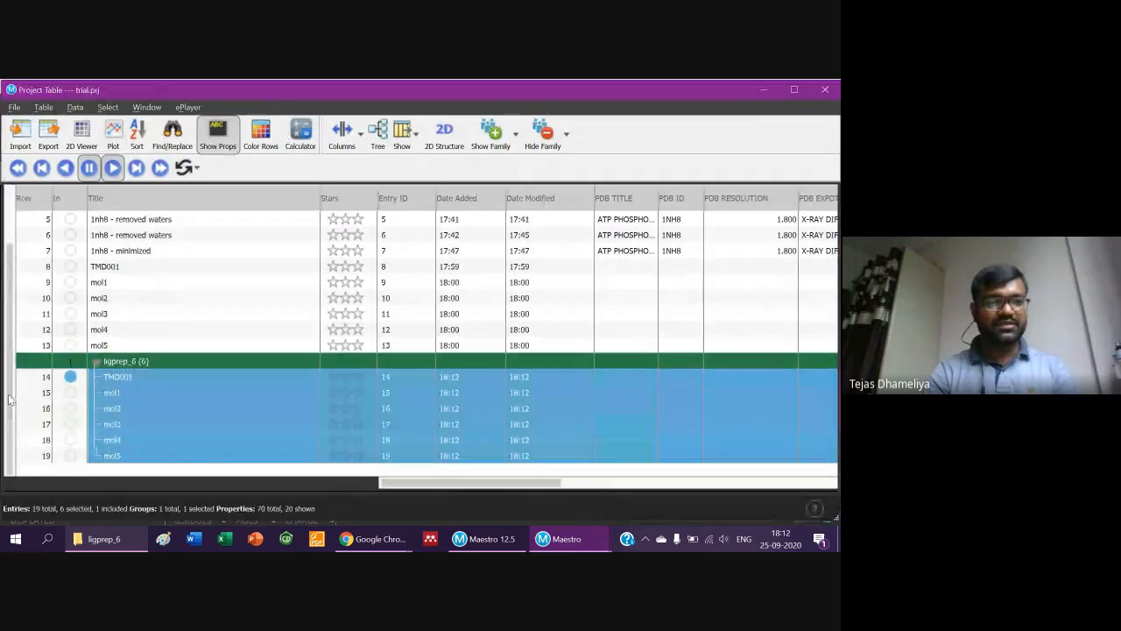
pyautogui.click(97, 362)
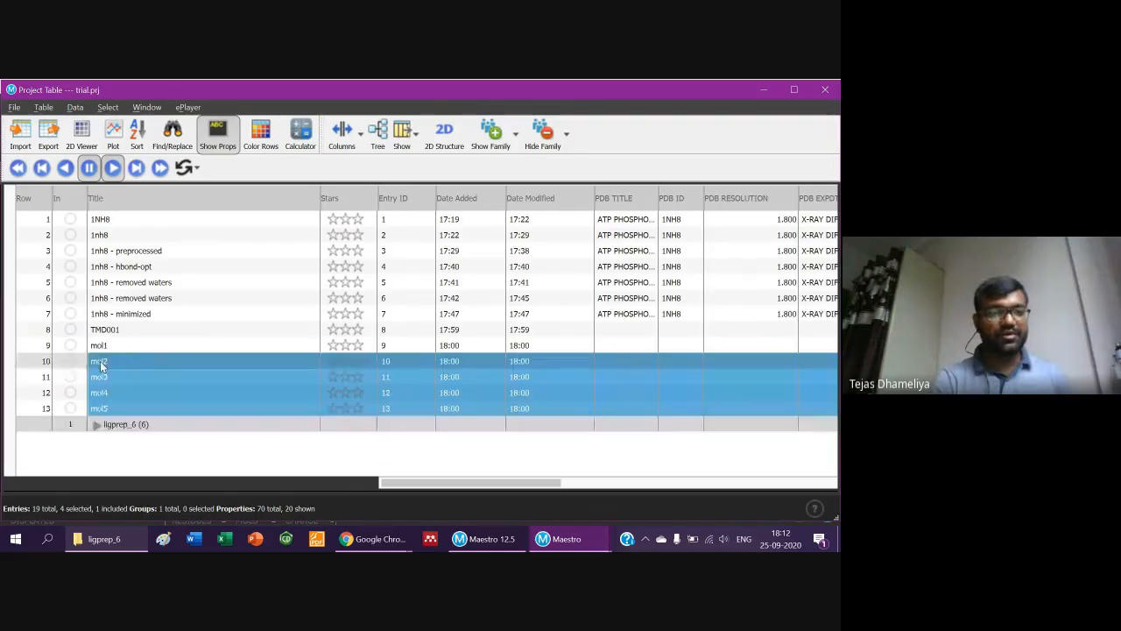
pyautogui.click(97, 424)
pyautogui.click(96, 425)
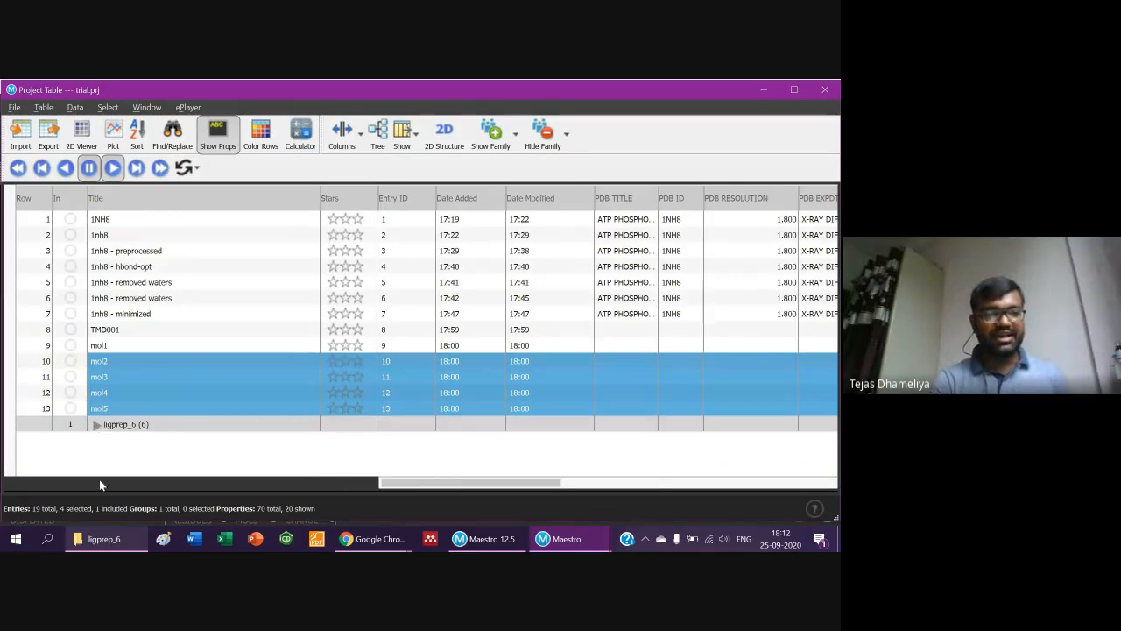
pyautogui.click(96, 424)
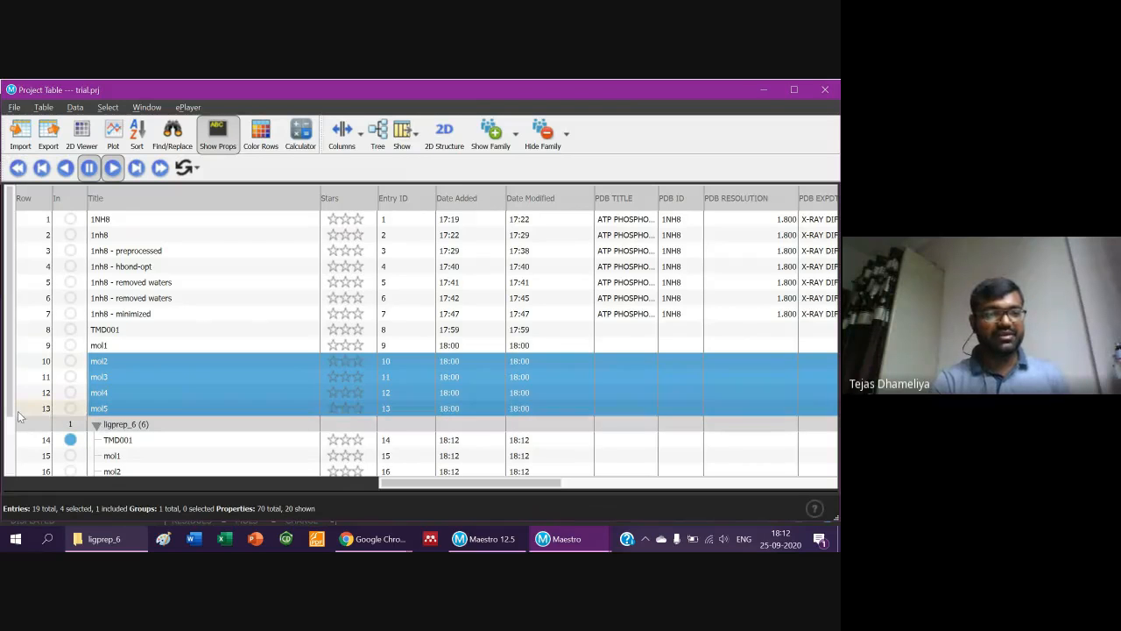
pyautogui.scroll(-2, 70, 407)
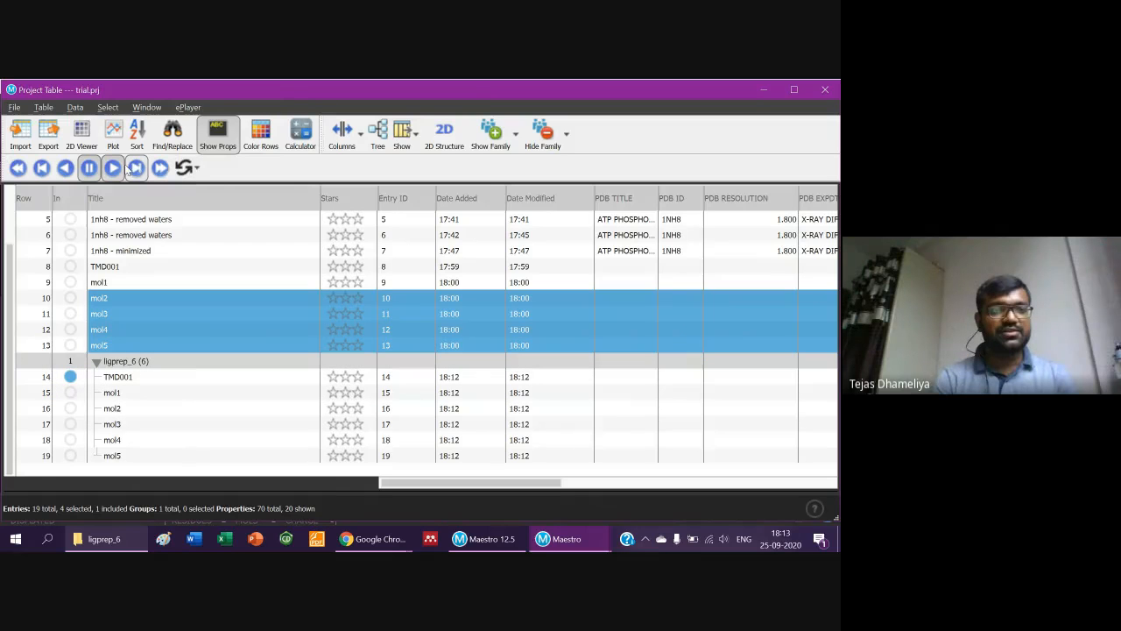
# Play through the entries, select TMD001 through mol5 in the ligprep_6 group, and review their property columns.
pyautogui.click(115, 170)
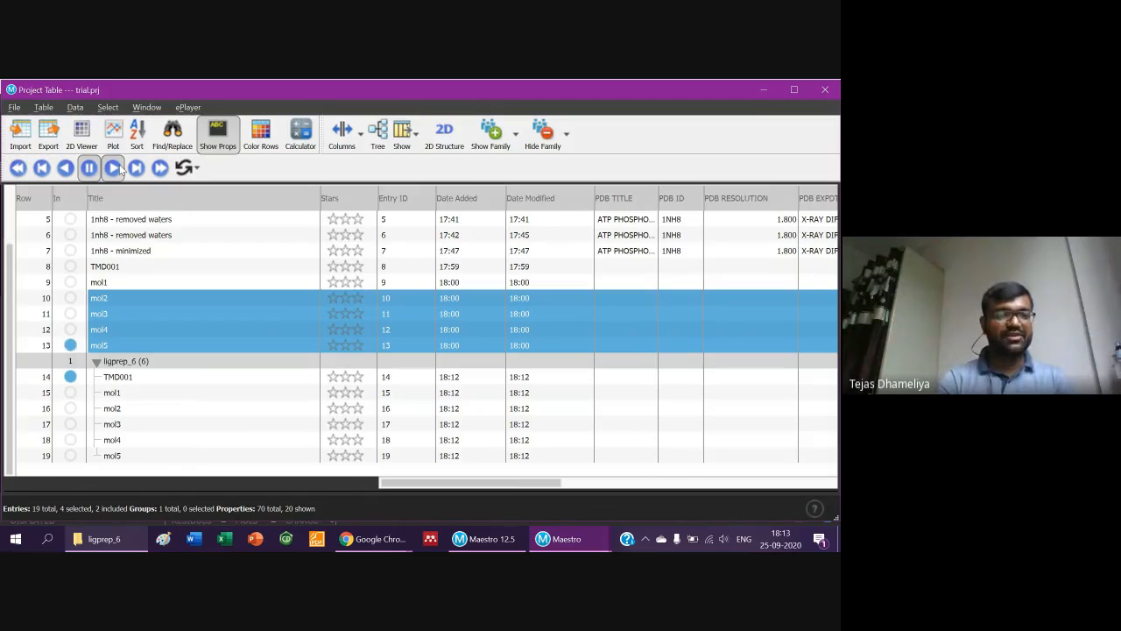
pyautogui.click(35, 366)
pyautogui.click(34, 374)
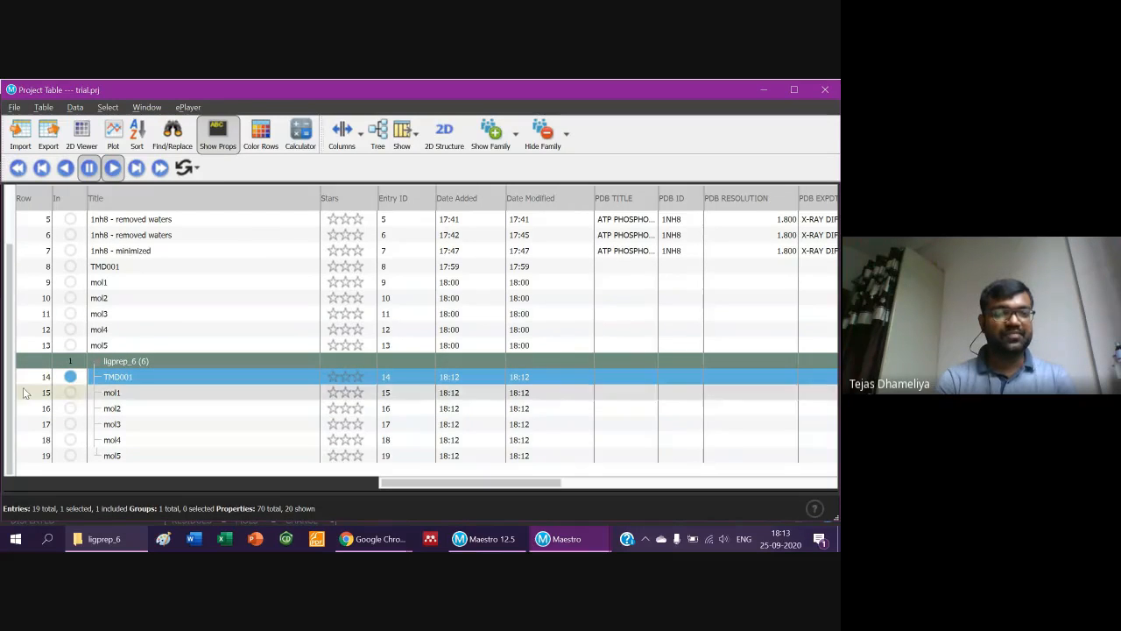
pyautogui.keyDown('shift'); pyautogui.click(33, 459); pyautogui.keyUp('shift')
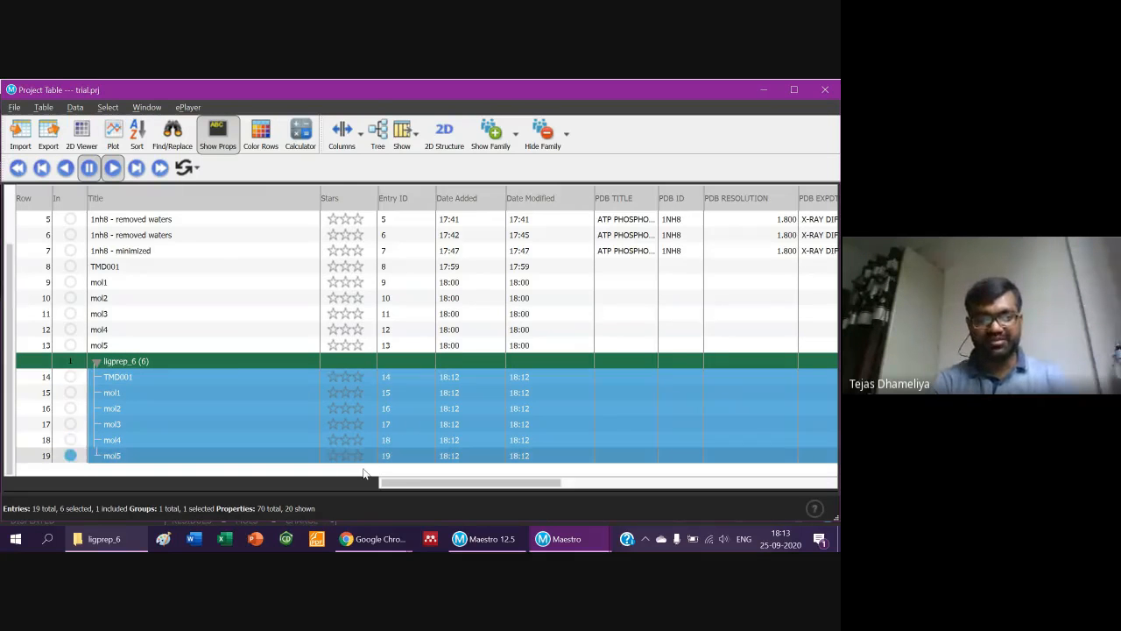
pyautogui.moveTo(383, 487); pyautogui.dragTo(670, 491)
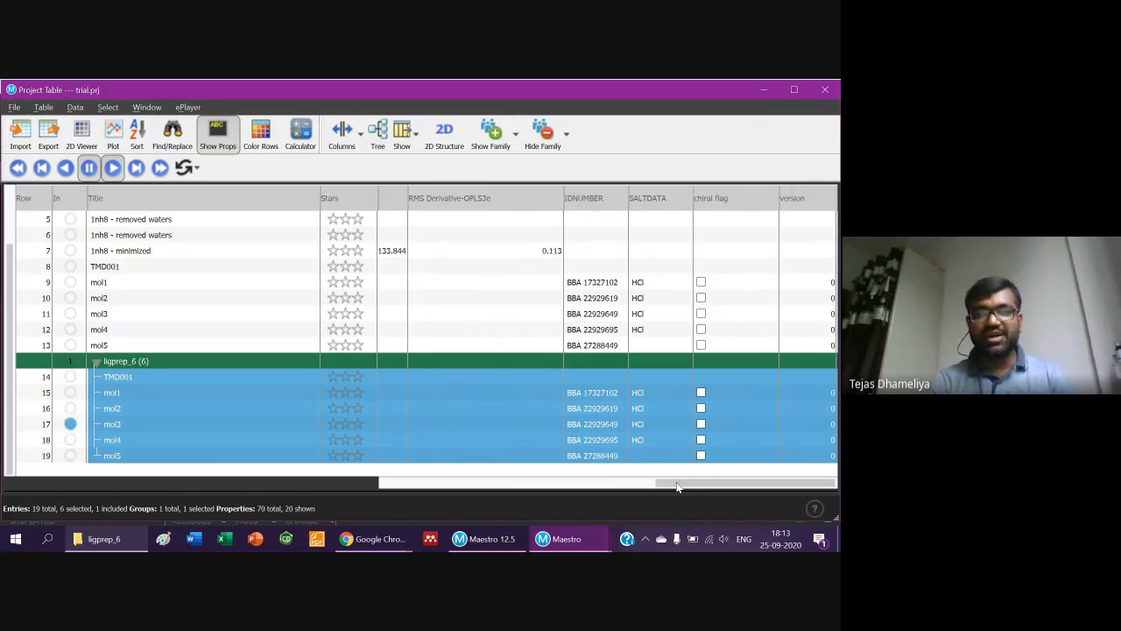
pyautogui.moveTo(677, 487); pyautogui.dragTo(358, 480)
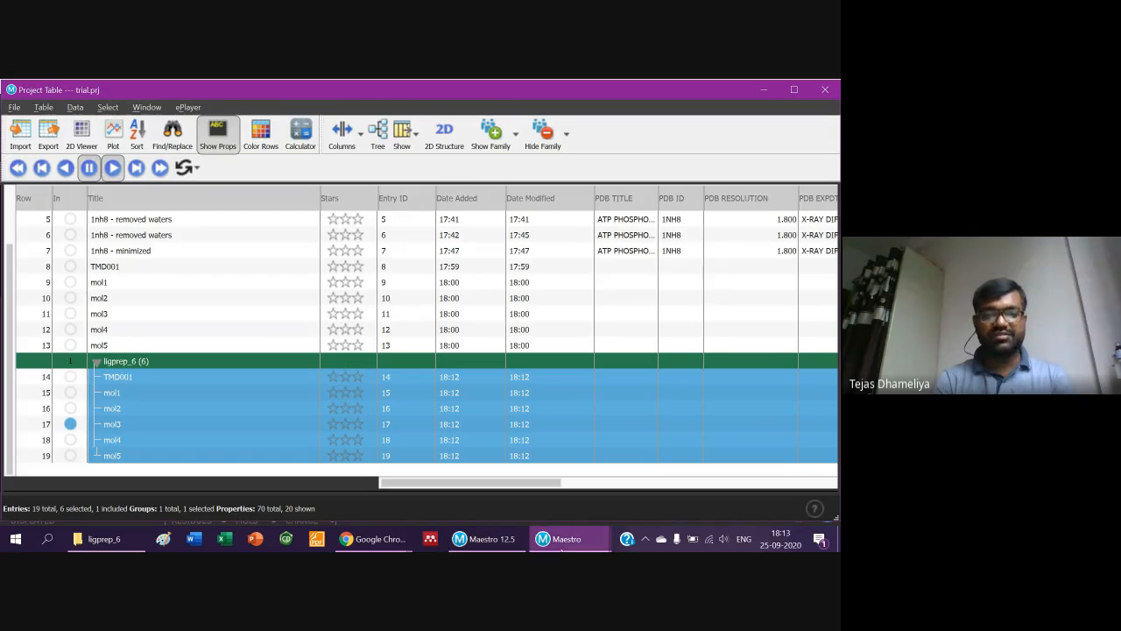
# Return to the main workspace, view the Ligand Docking settings, and close them without running a job.
pyautogui.click(513, 544)
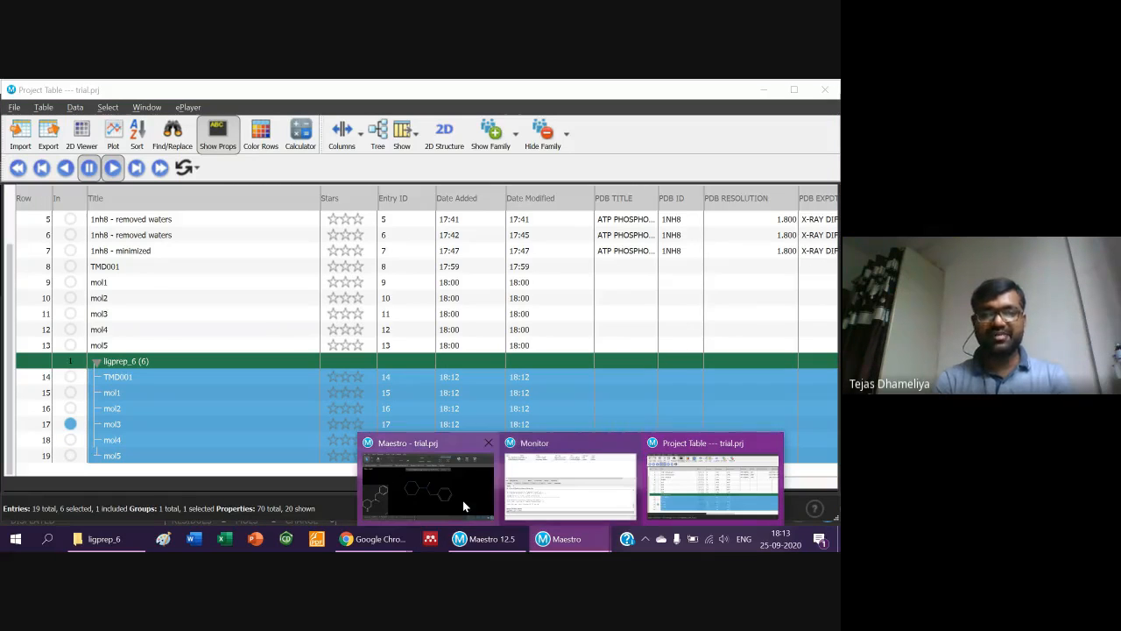
pyautogui.click(464, 505)
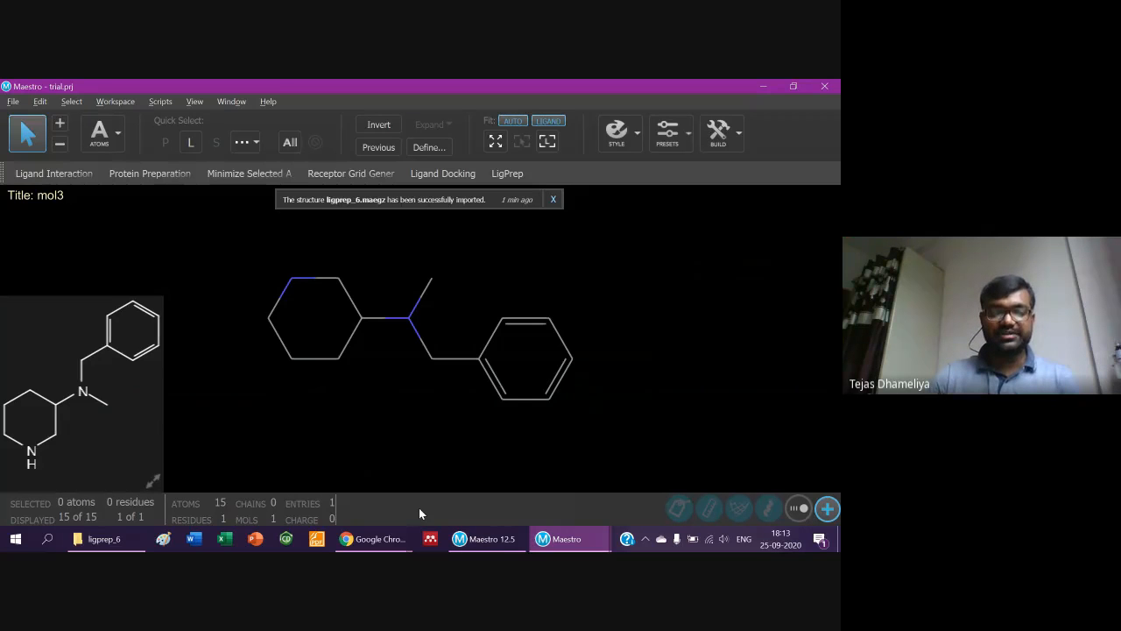
pyautogui.click(552, 538)
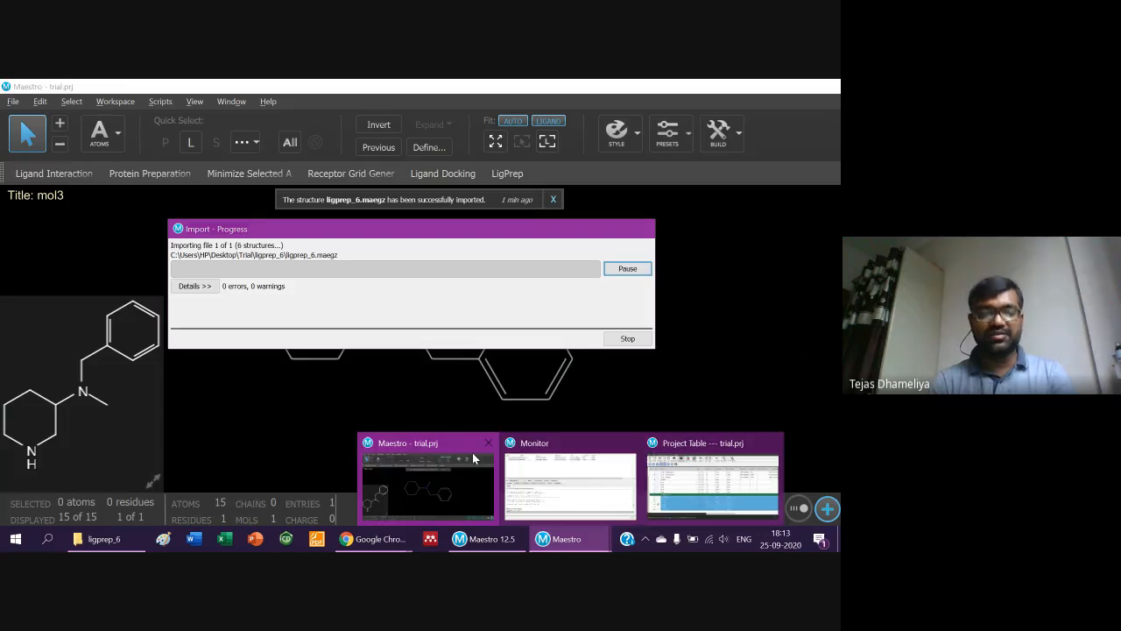
pyautogui.click(473, 459)
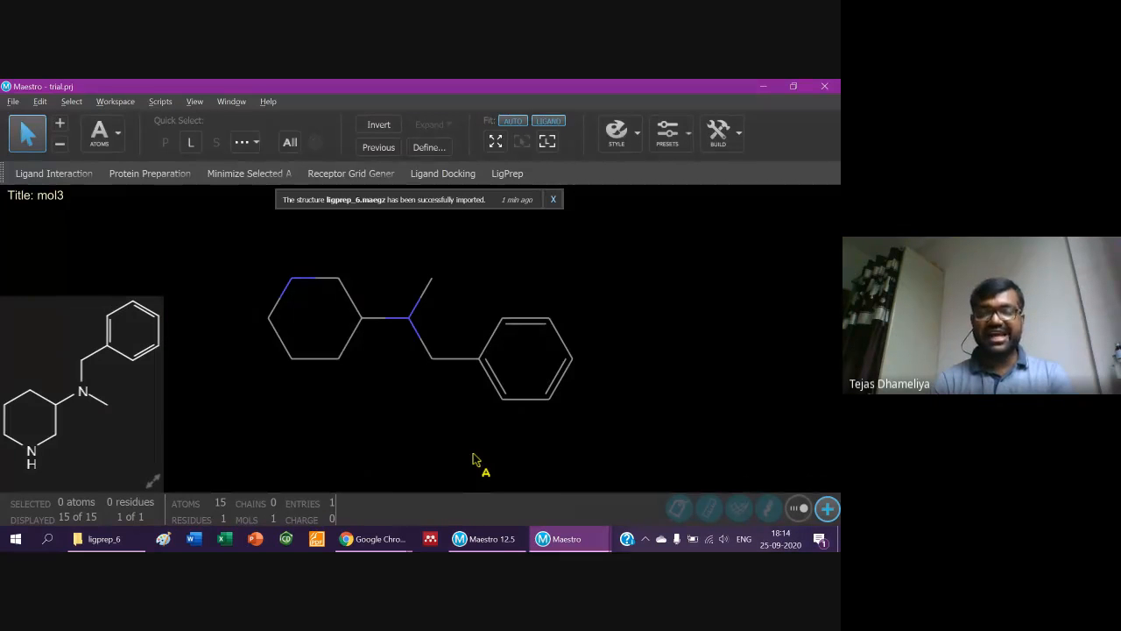
pyautogui.click(456, 171)
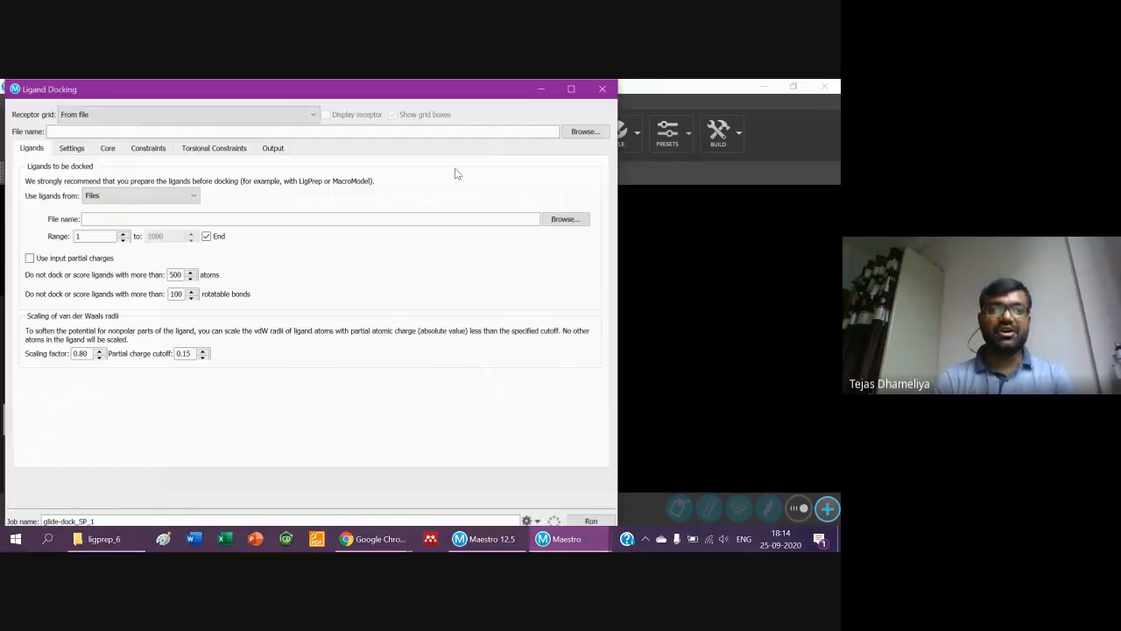
pyautogui.click(602, 90)
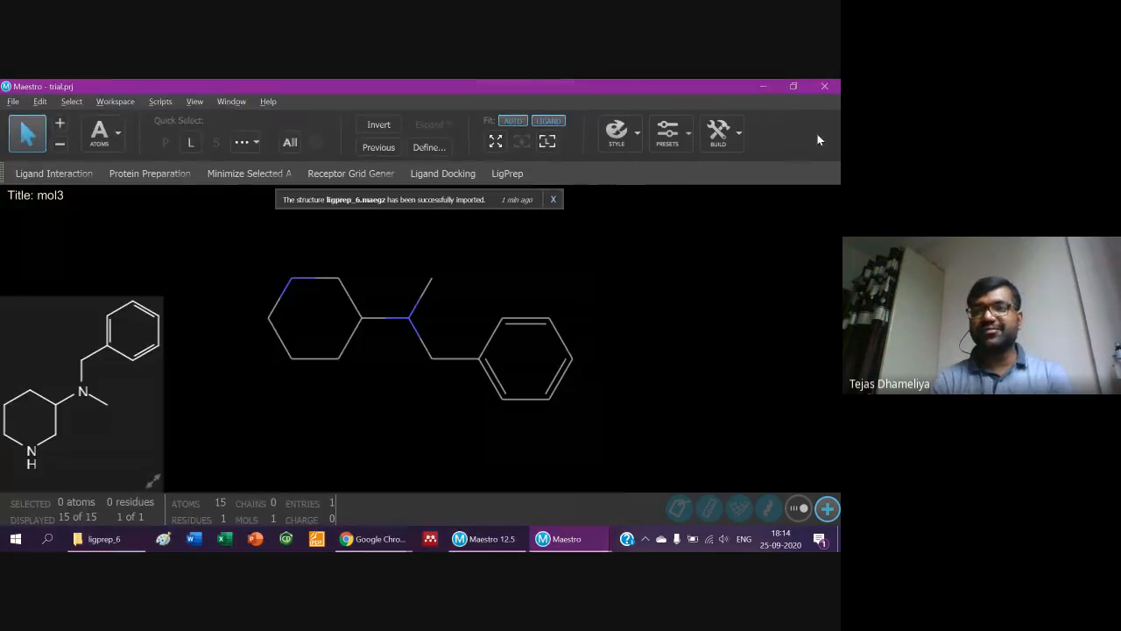
# Search the tasks for docking and open Glide's Ligand Docking in a maximized window.
pyautogui.click(836, 145)
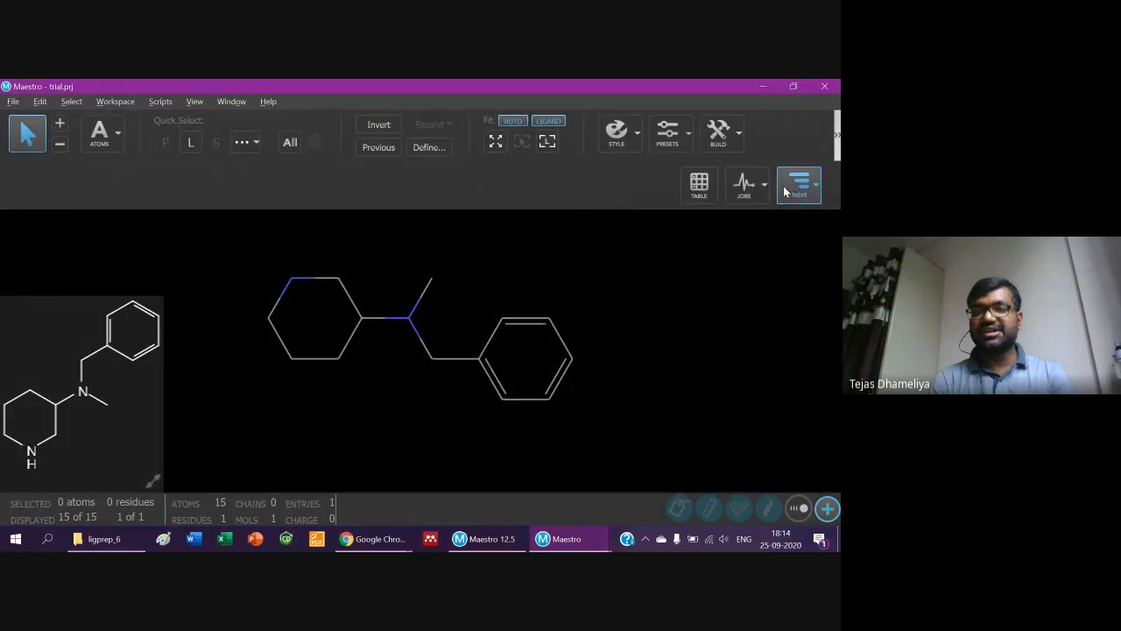
pyautogui.click(783, 186)
pyautogui.press('BackSpace')
pyautogui.press('BackSpace')
pyautogui.press('BackSpace')
pyautogui.press('BackSpace')
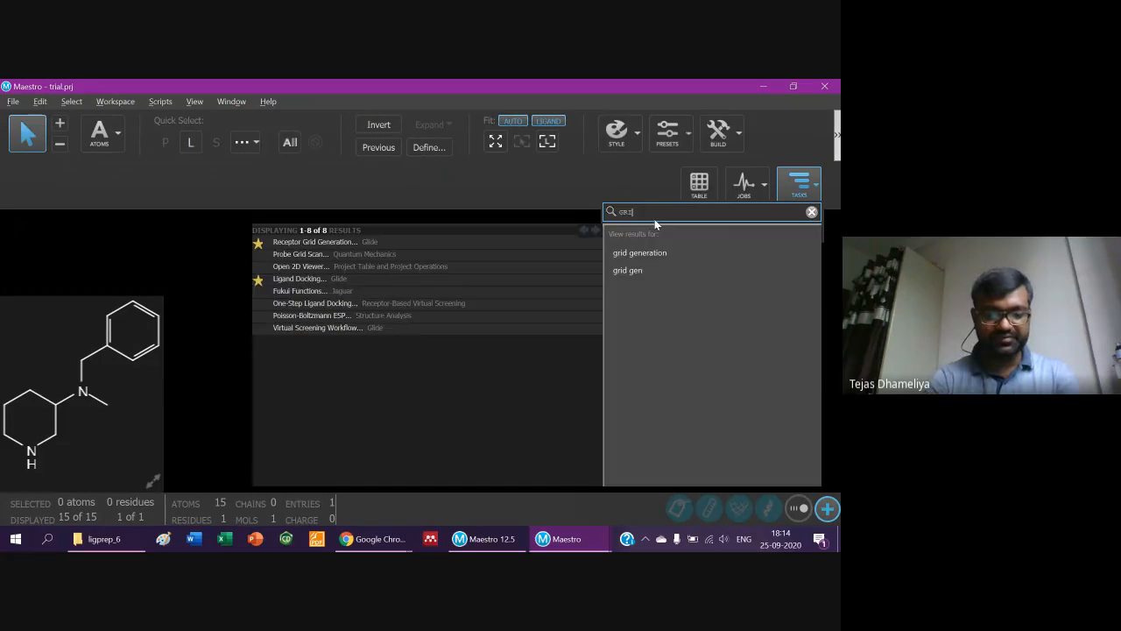
pyautogui.write('dockin')
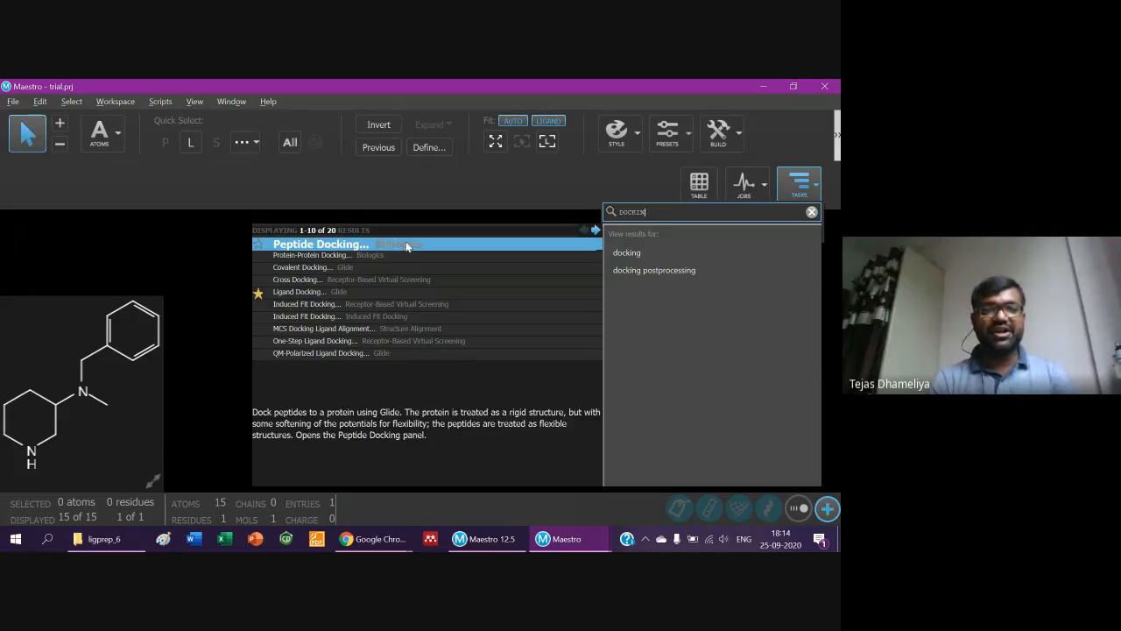
pyautogui.click(302, 291)
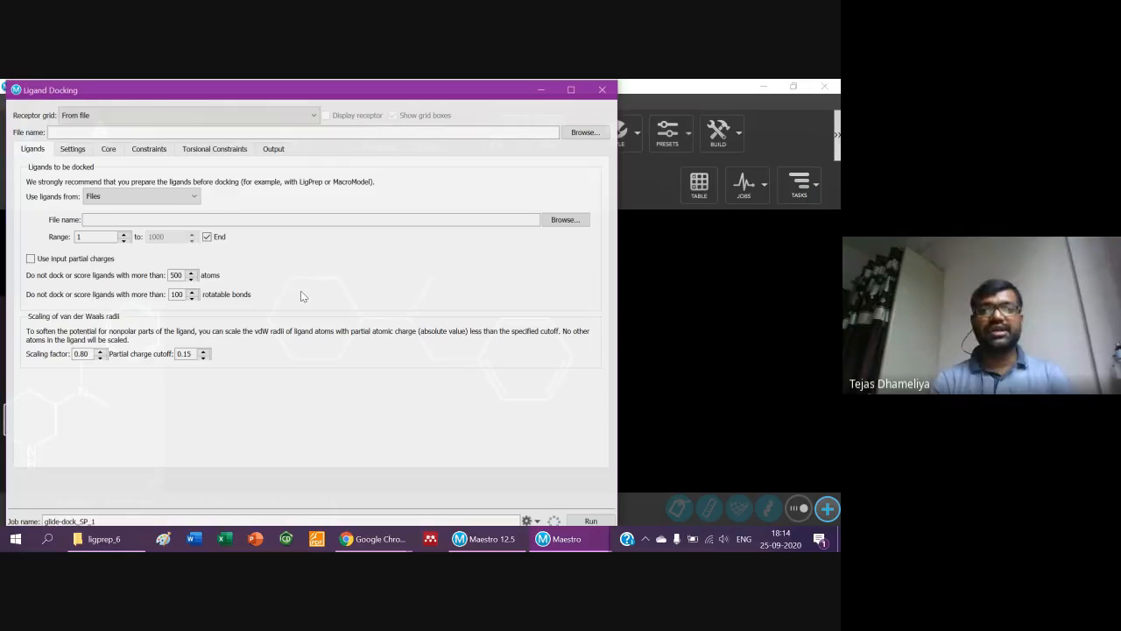
pyautogui.click(572, 90)
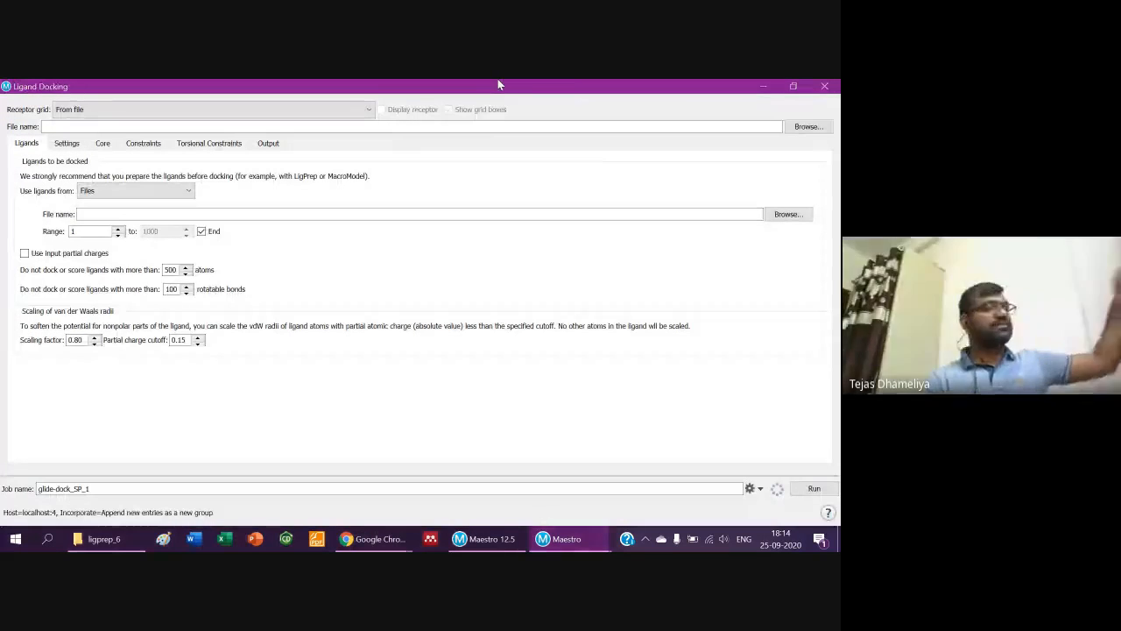
# Load glide-grid_10A.zip from the Trial\glide-grid_10A folder as the receptor grid, keeping the grid source as From file.
pyautogui.click(224, 116)
pyautogui.click(219, 112)
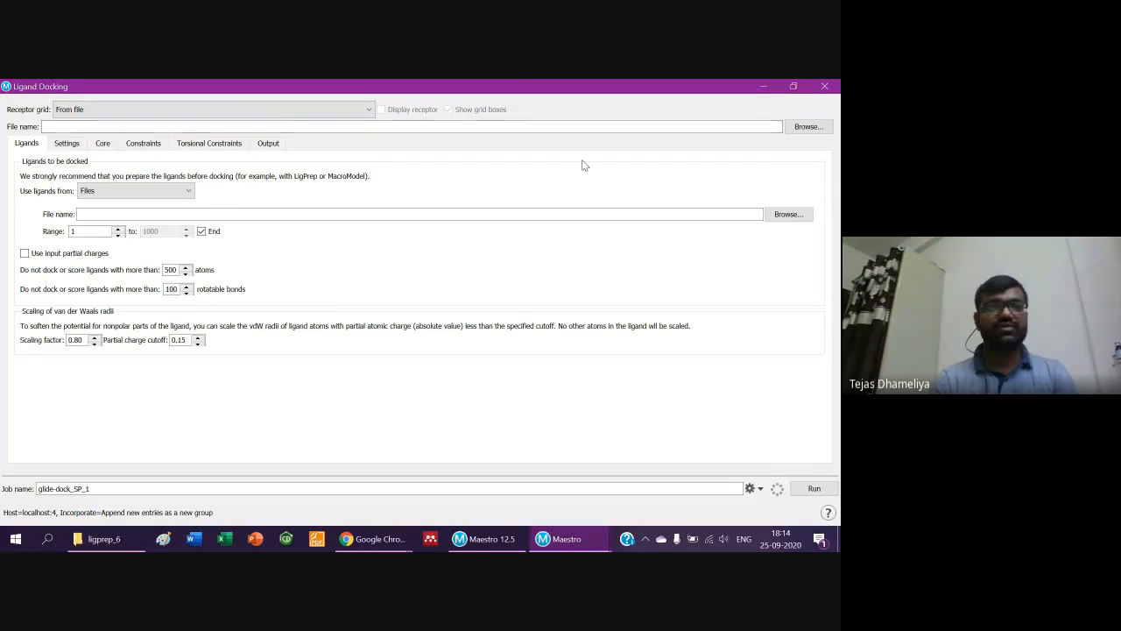
pyautogui.click(799, 128)
pyautogui.click(308, 166)
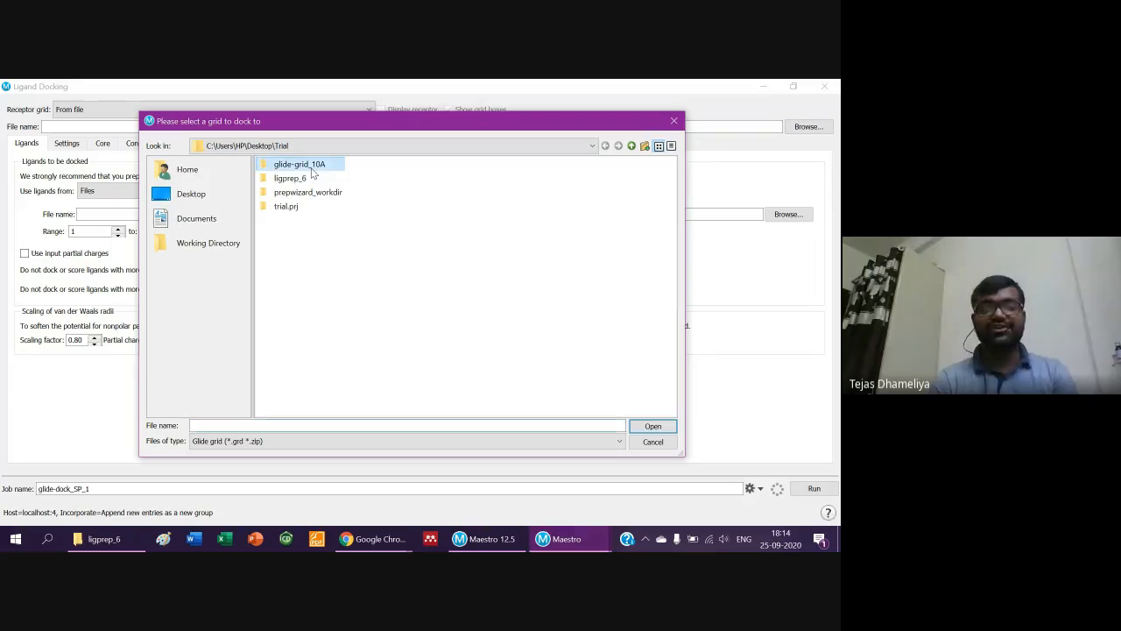
pyautogui.doubleClick(311, 169)
pyautogui.click(309, 167)
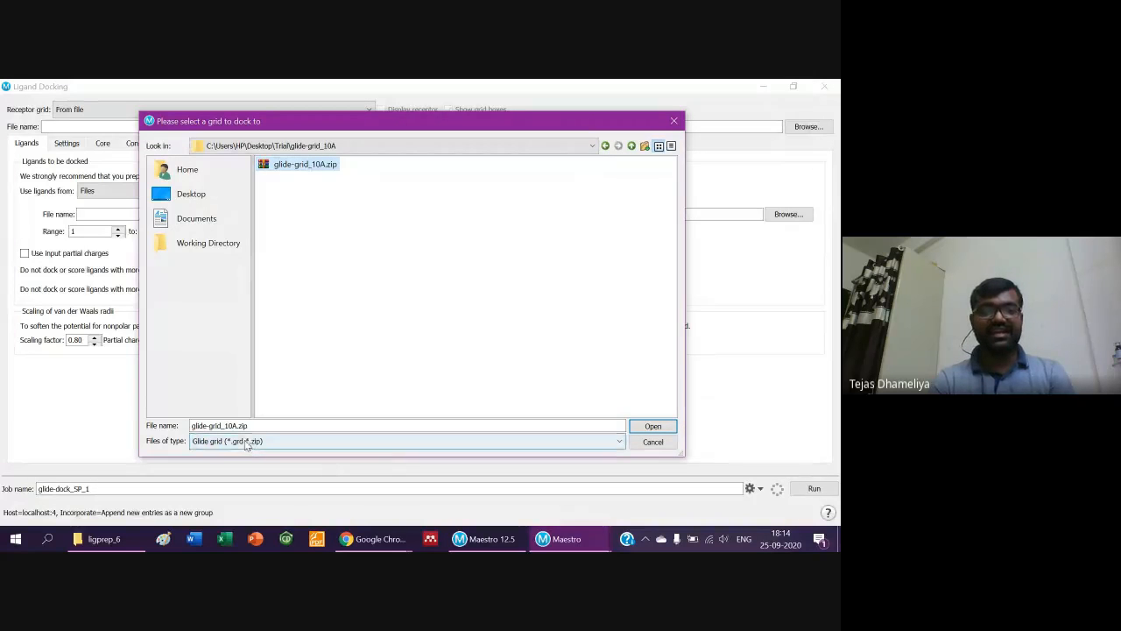
pyautogui.click(653, 426)
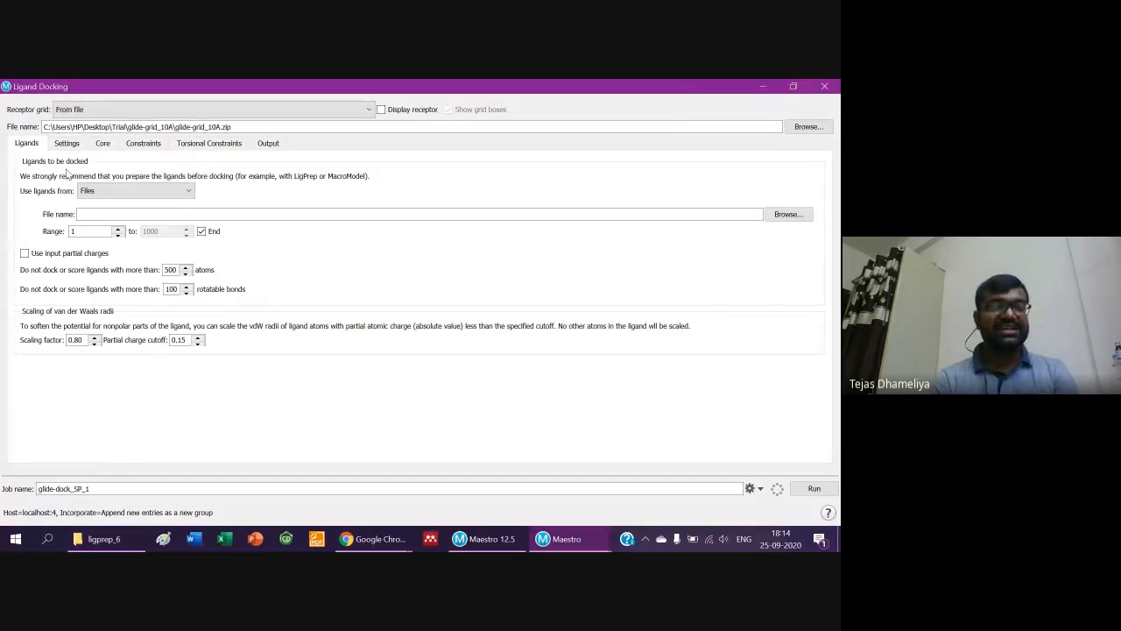
# Take the docking ligands from the Project Table (selected entries) and check that the six ligprep_6 entries are selected there.
pyautogui.click(86, 192)
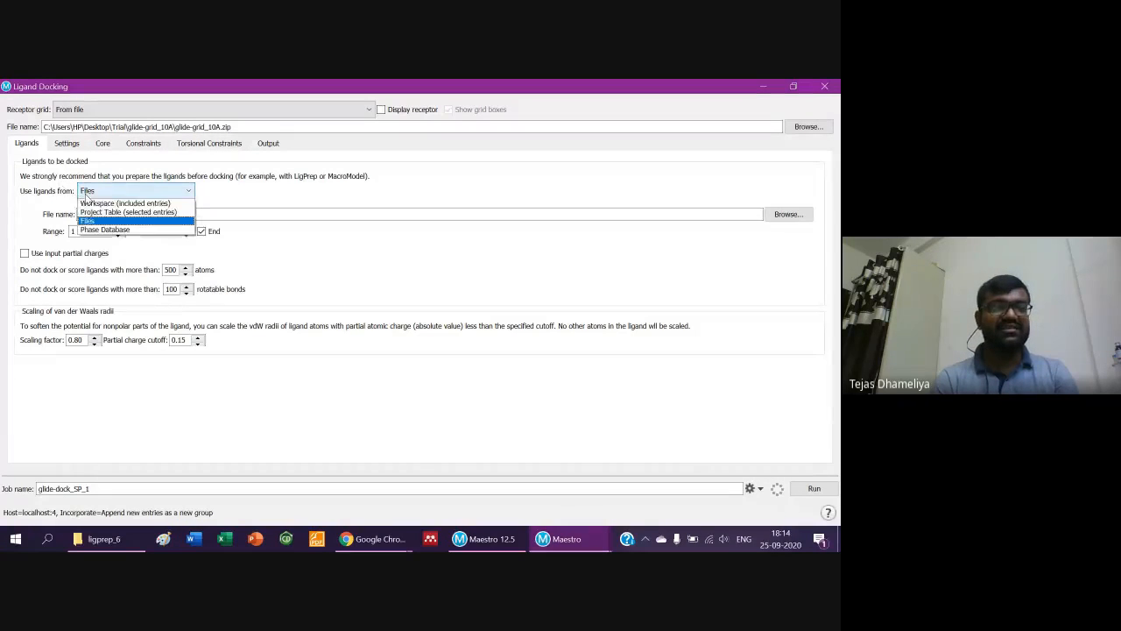
pyautogui.click(93, 212)
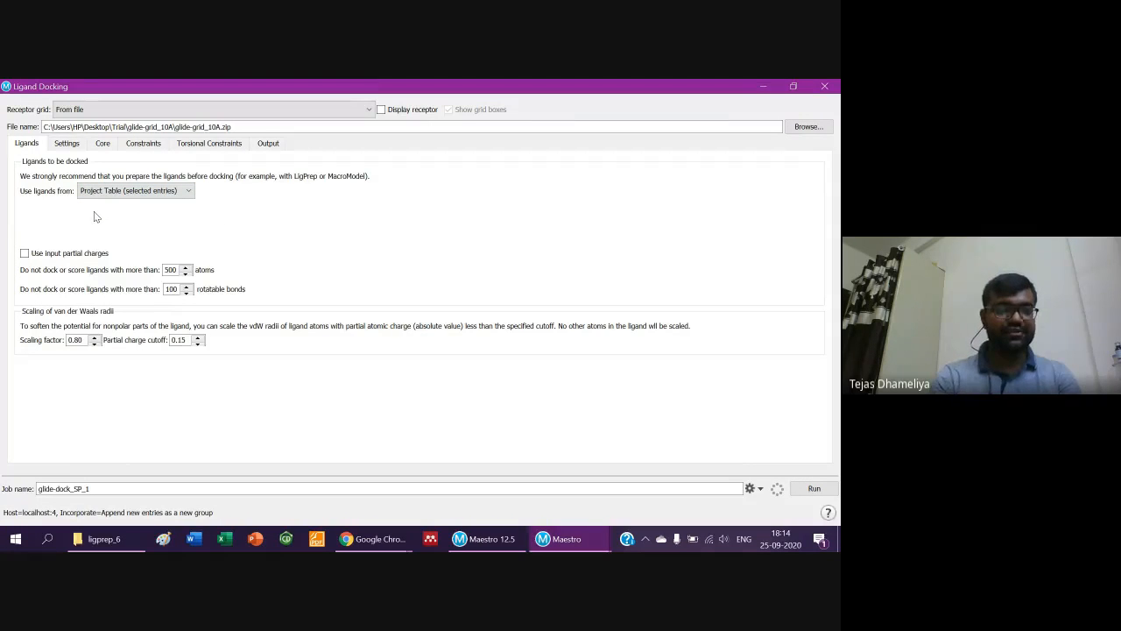
pyautogui.hotkey('alt', 'Tab')
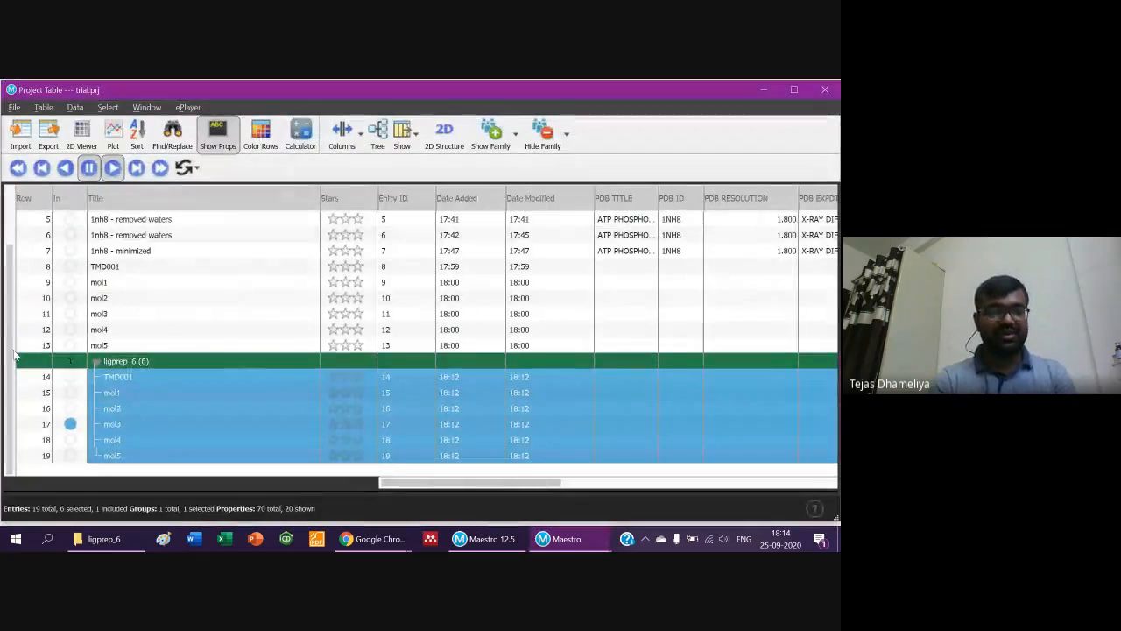
pyautogui.click(97, 362)
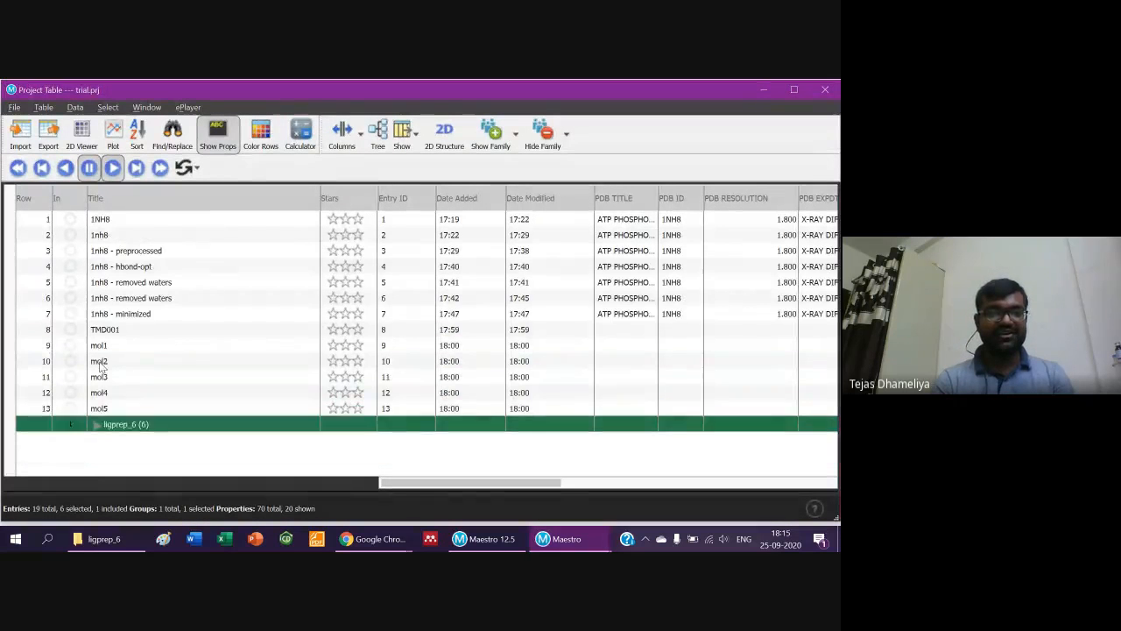
pyautogui.click(97, 426)
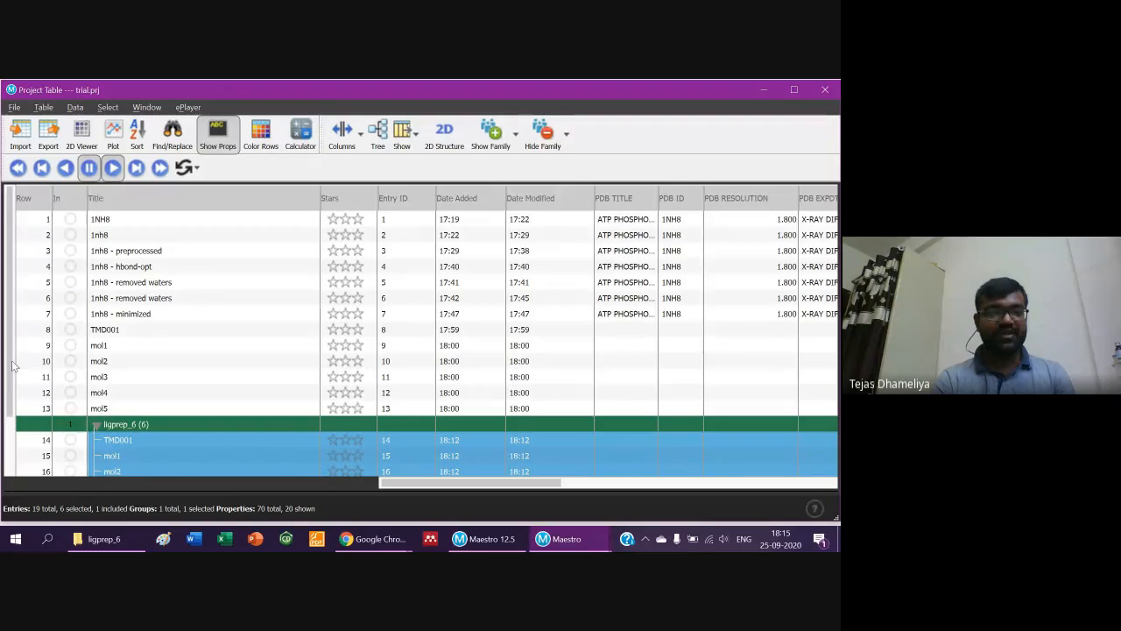
pyautogui.scroll(-2, 13, 366)
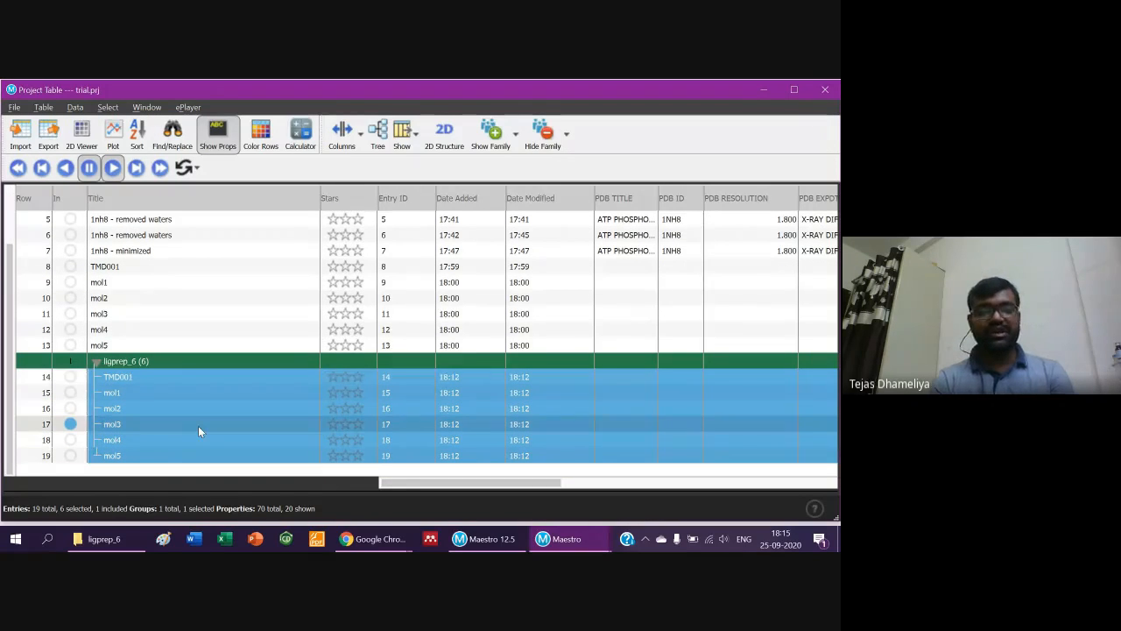
pyautogui.hotkey('alt', 'Tab')
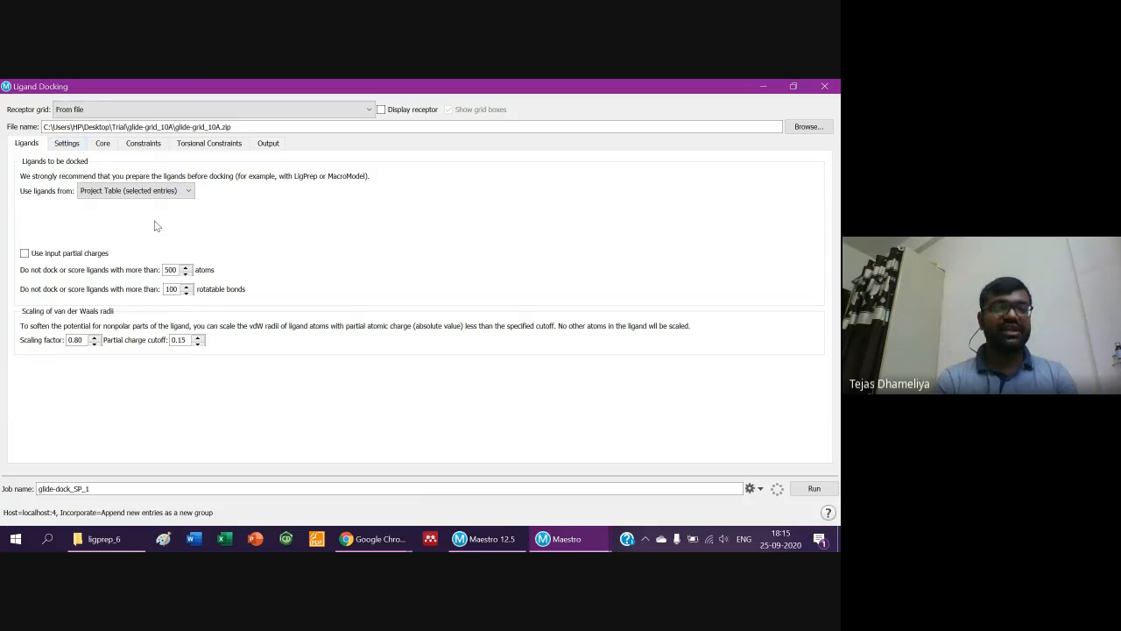
# Try the SP, HTVS and XP precision options in the docking settings.
pyautogui.click(68, 143)
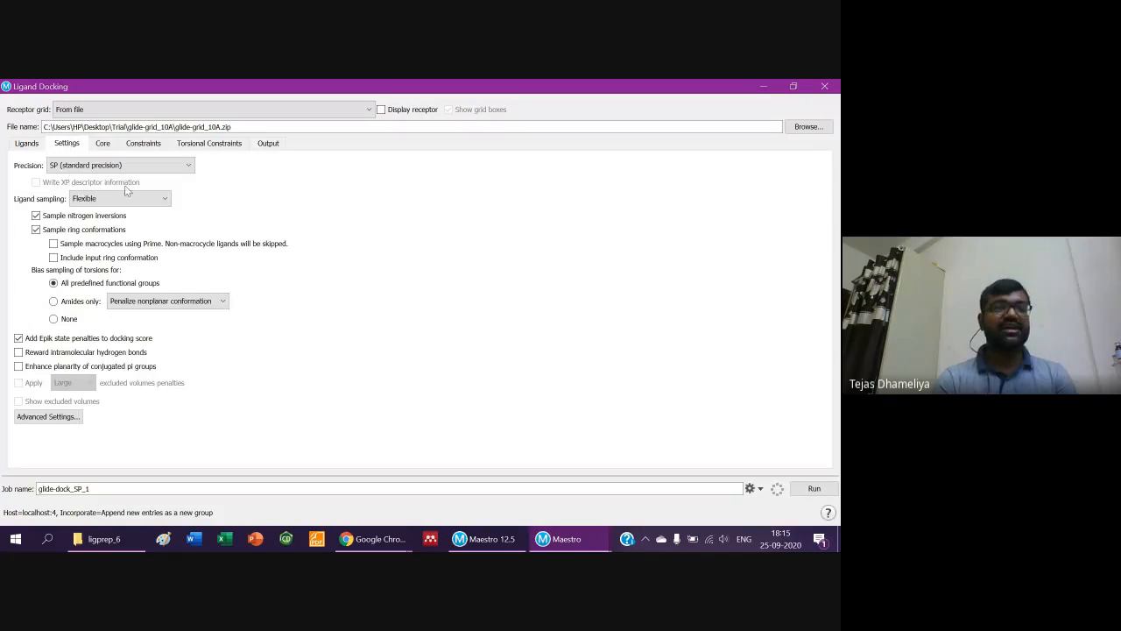
pyautogui.click(75, 165)
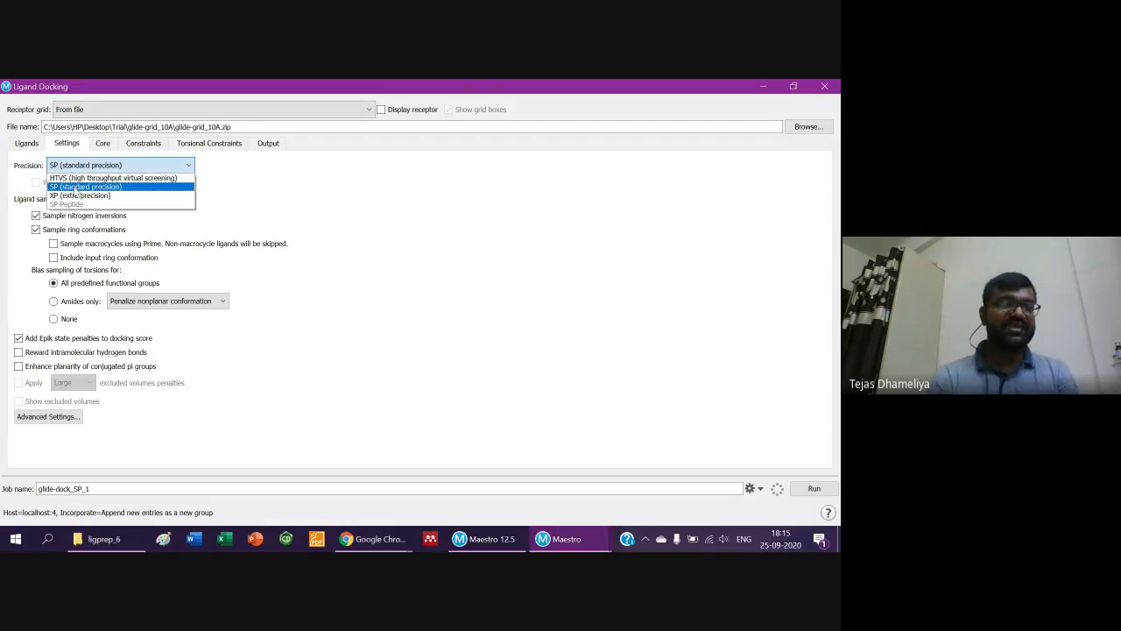
pyautogui.click(75, 187)
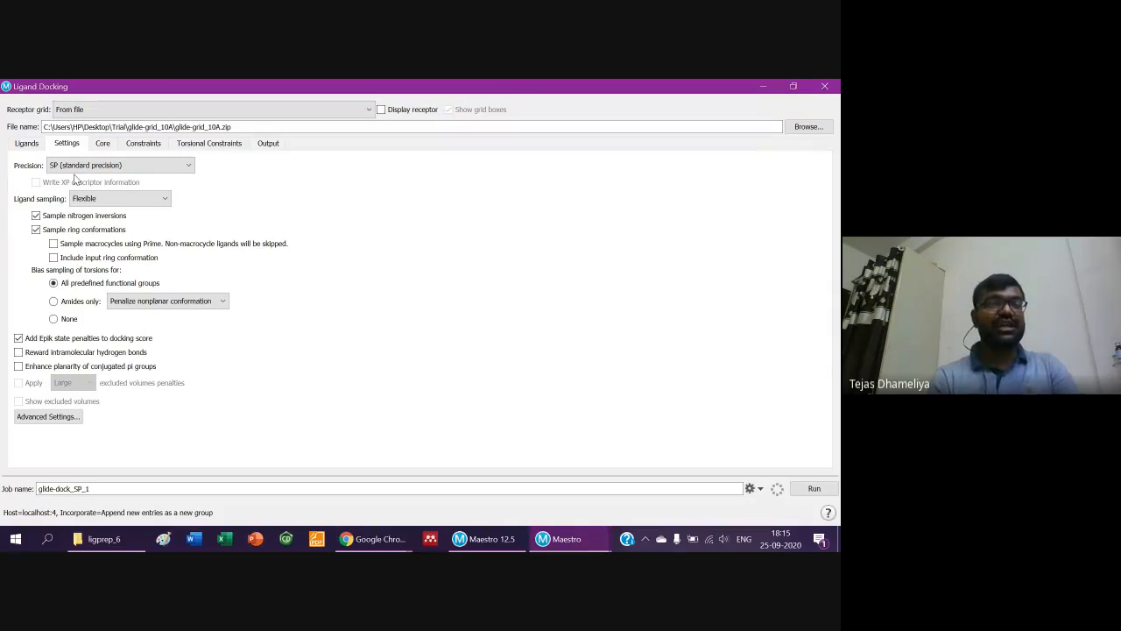
pyautogui.click(75, 167)
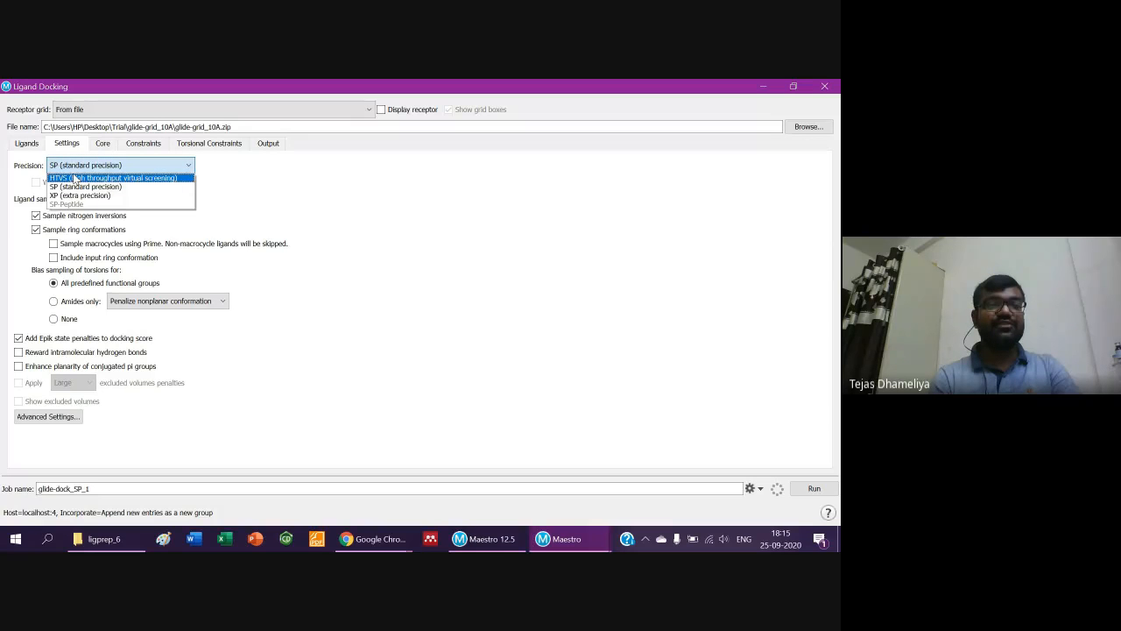
pyautogui.click(75, 178)
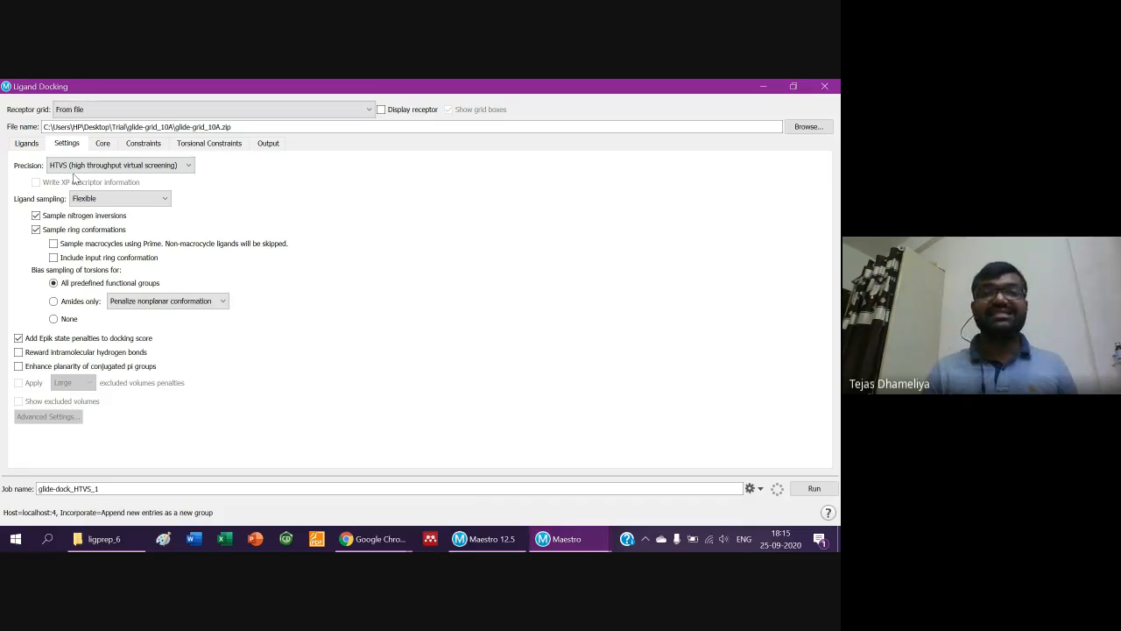
pyautogui.click(77, 165)
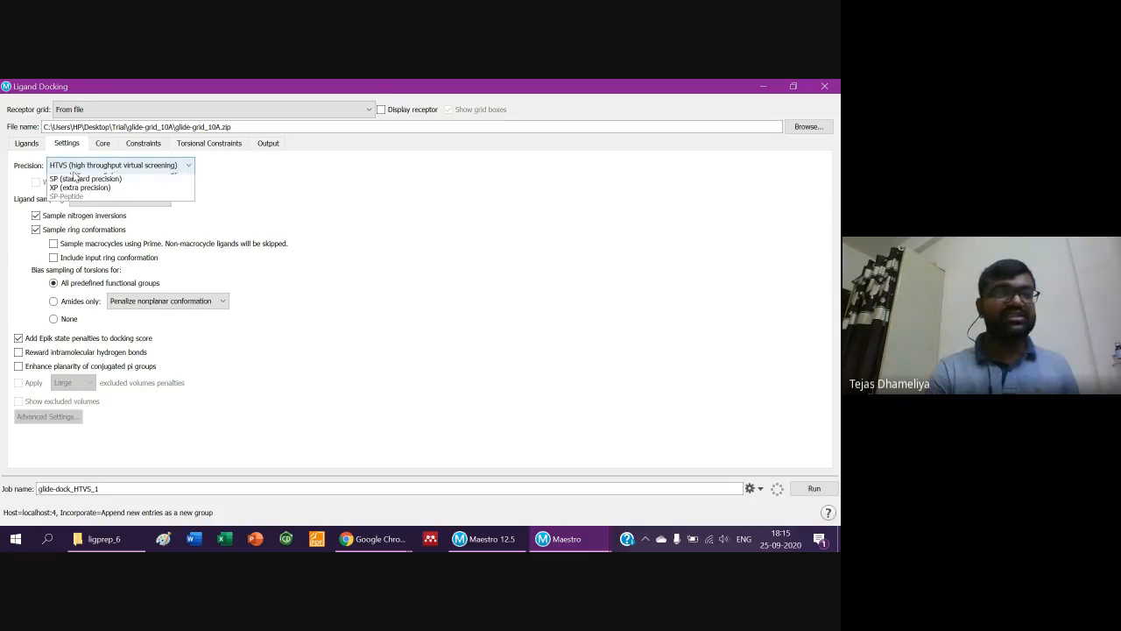
pyautogui.click(79, 188)
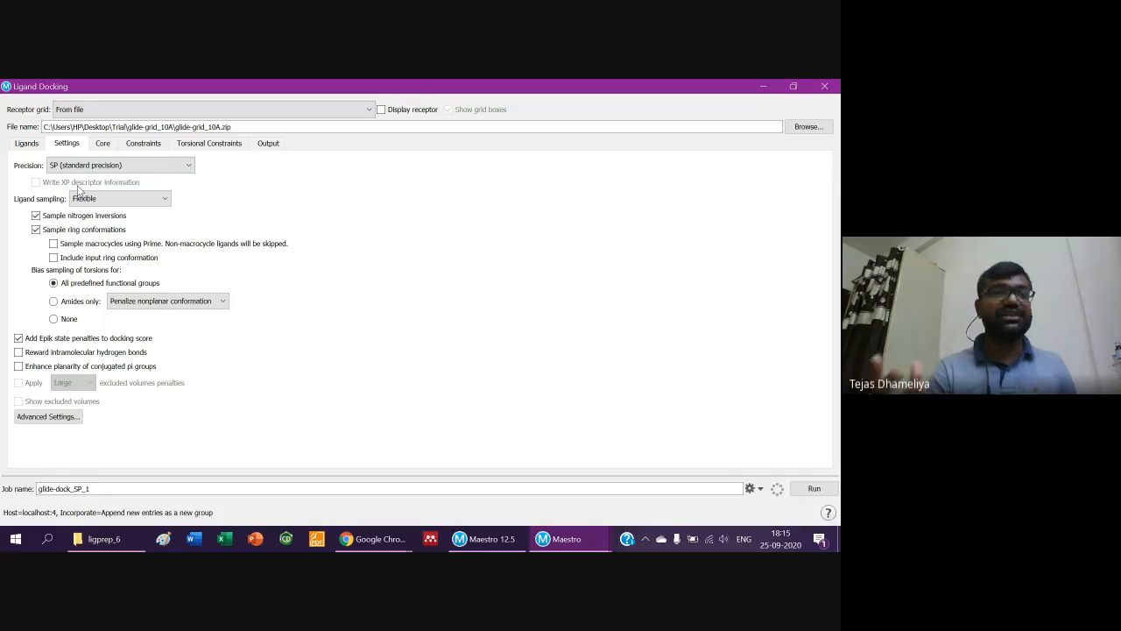
pyautogui.click(79, 165)
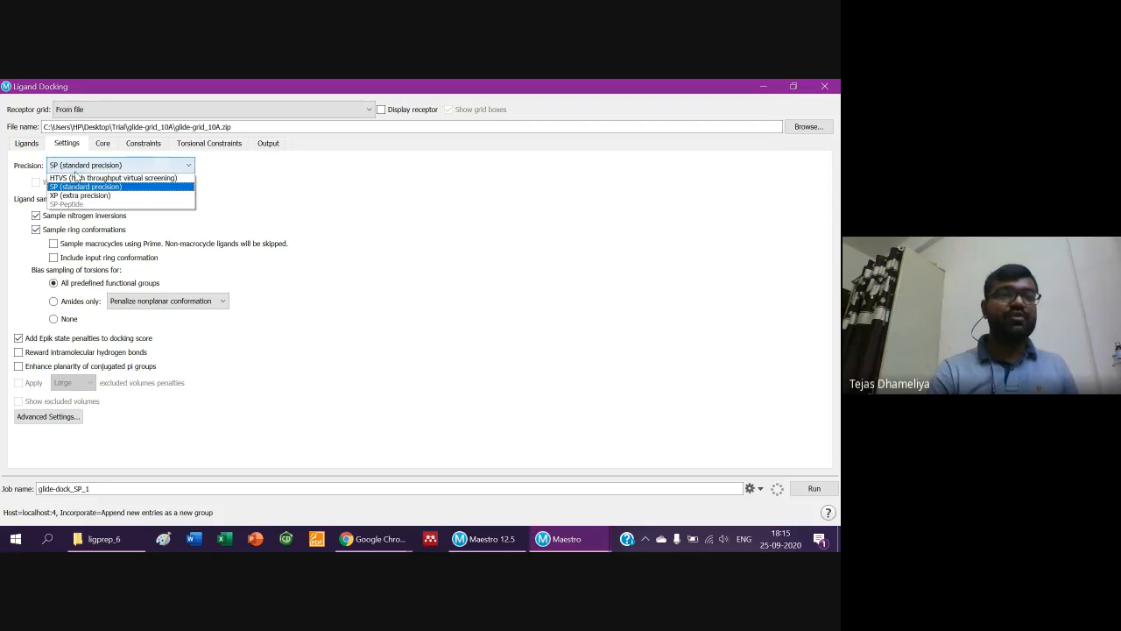
pyautogui.click(80, 198)
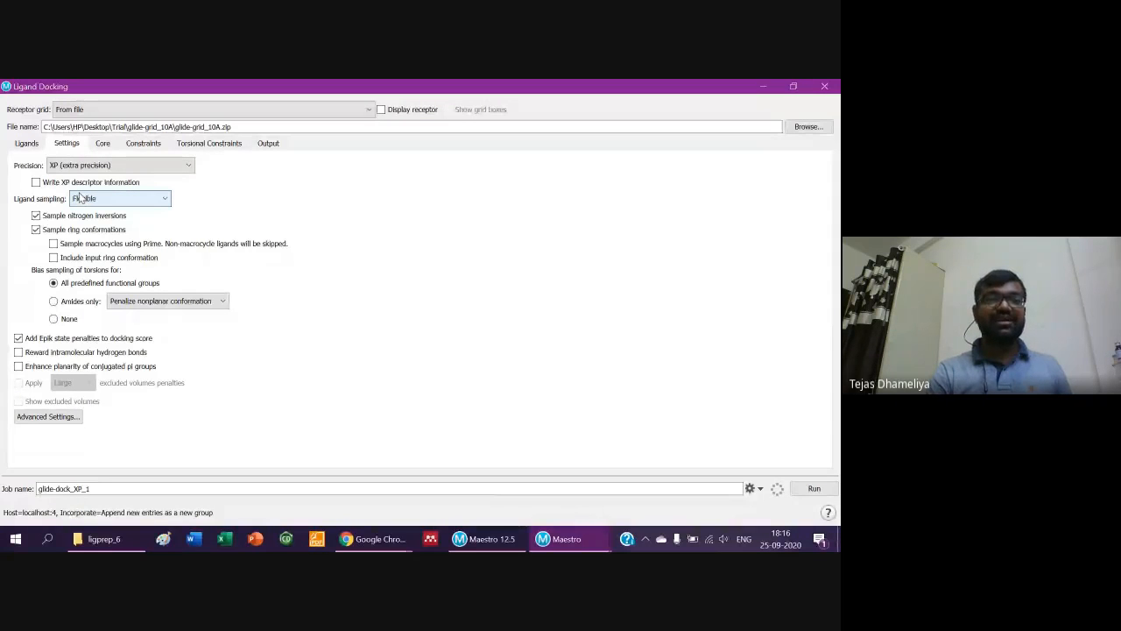
pyautogui.click(86, 166)
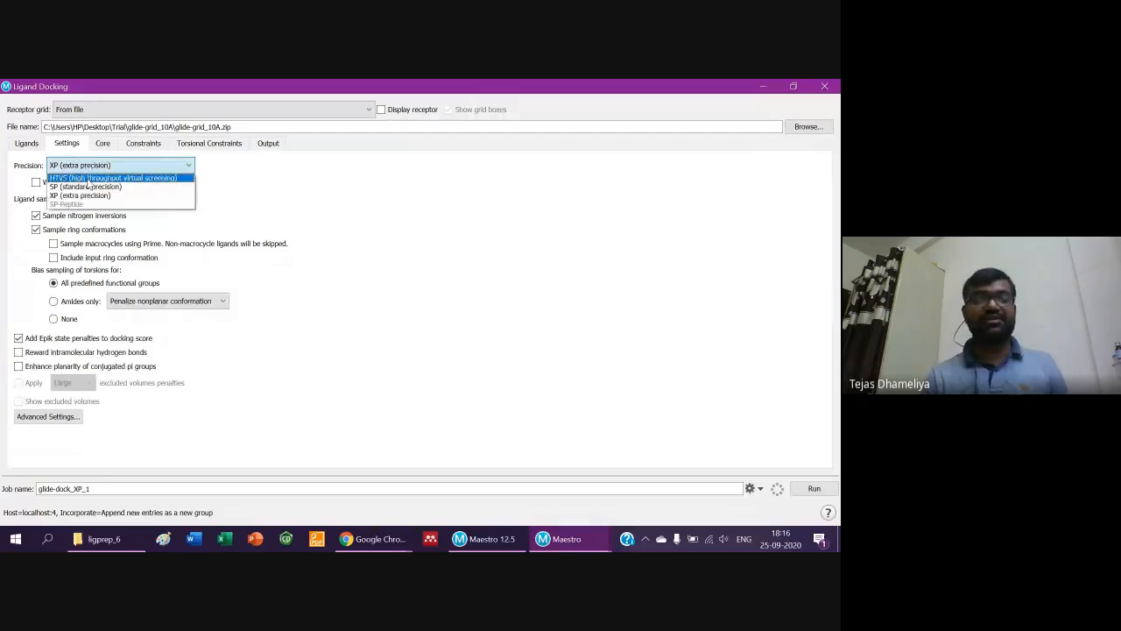
pyautogui.click(88, 179)
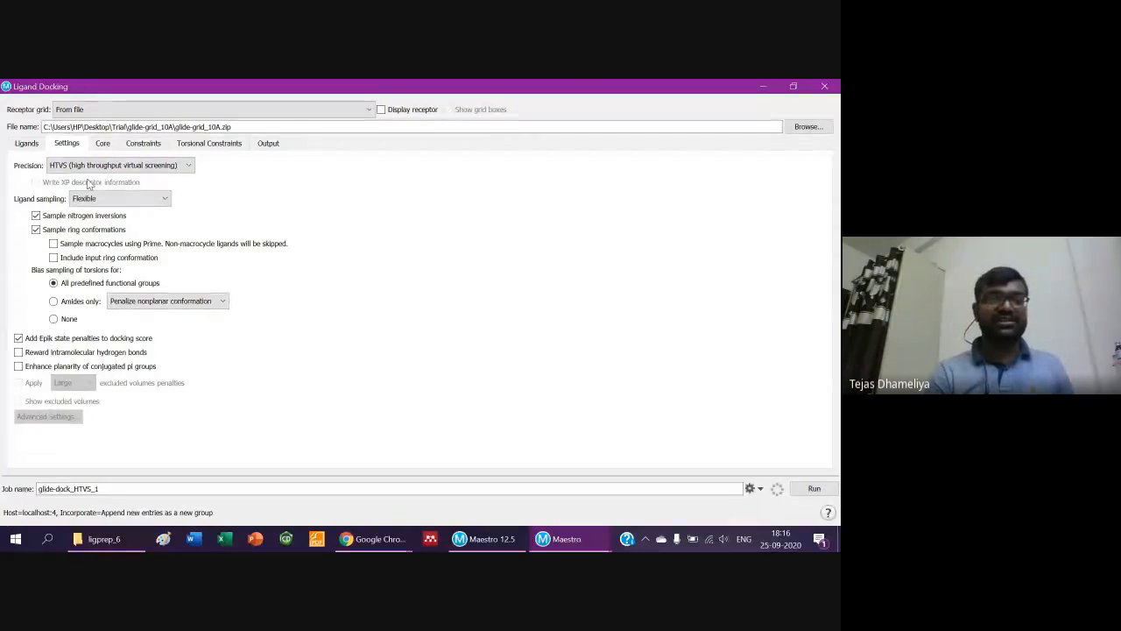
# Set precision to SP (standard precision), ligand sampling to Flexible, and torsion sampling bias to all predefined functional groups.
pyautogui.click(88, 168)
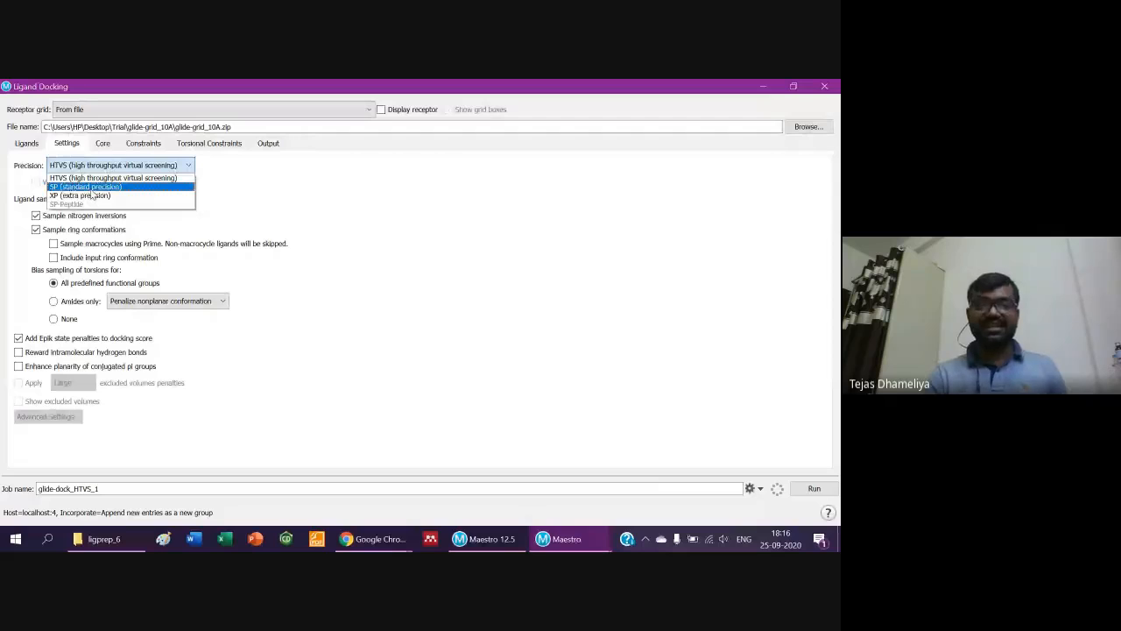
pyautogui.click(92, 193)
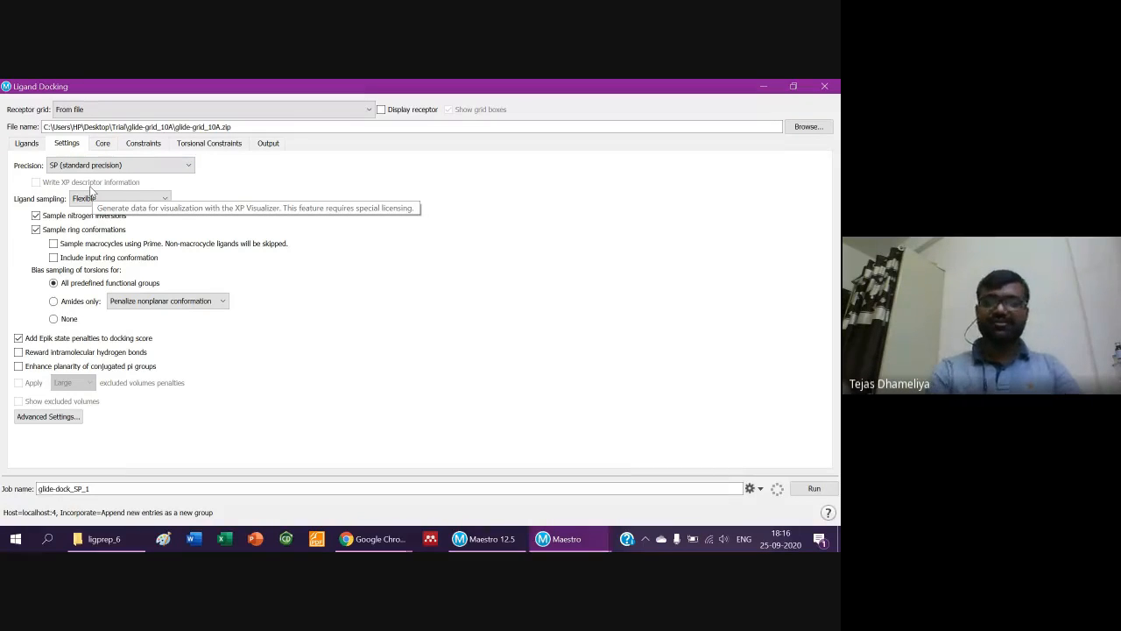
pyautogui.click(94, 198)
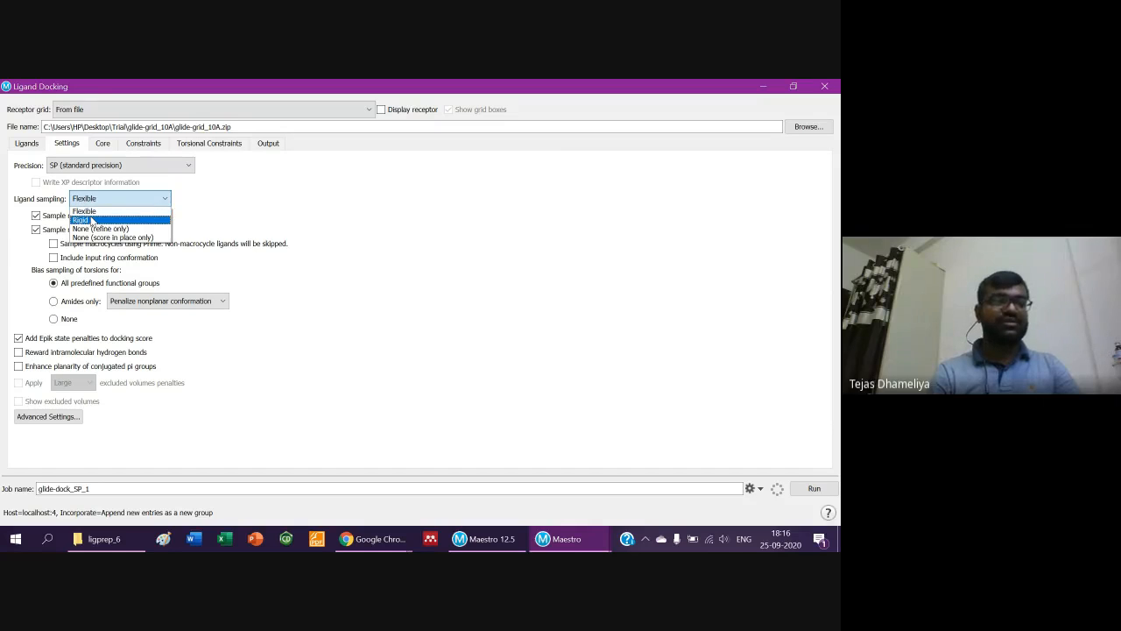
pyautogui.click(88, 211)
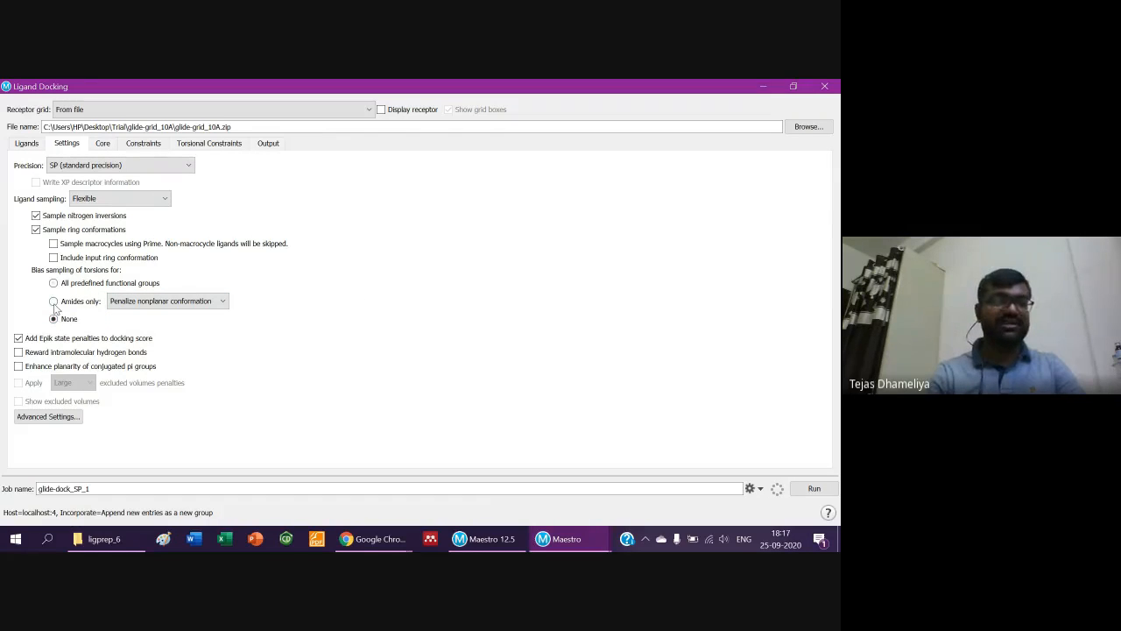
pyautogui.click(53, 284)
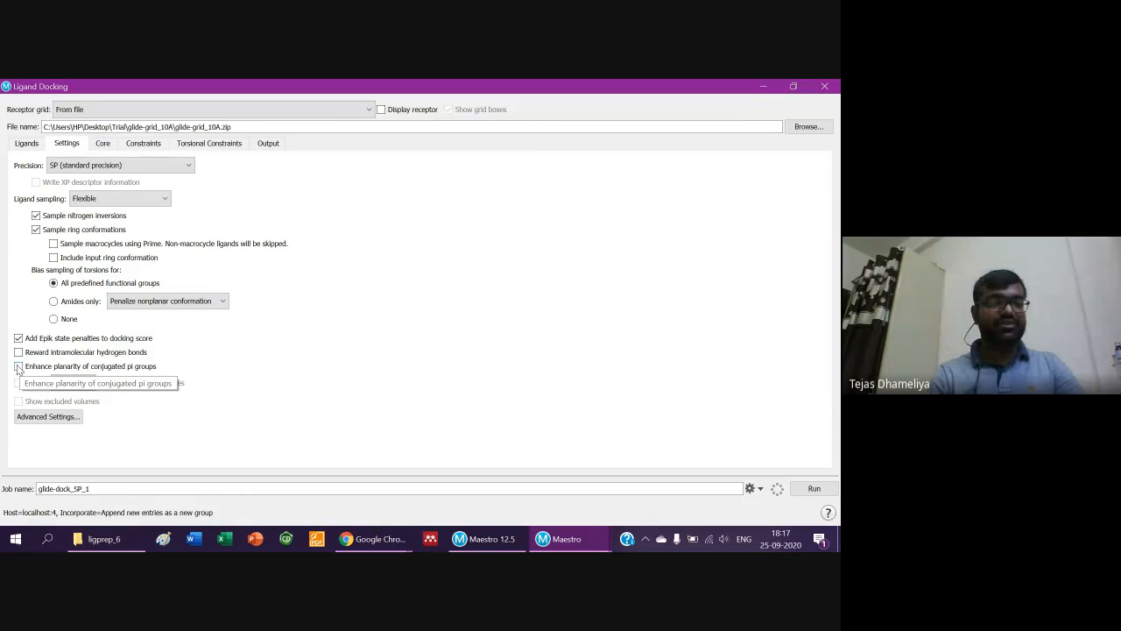
# Review the core pattern comparison and constraint options for the docking job without changing them.
pyautogui.click(98, 145)
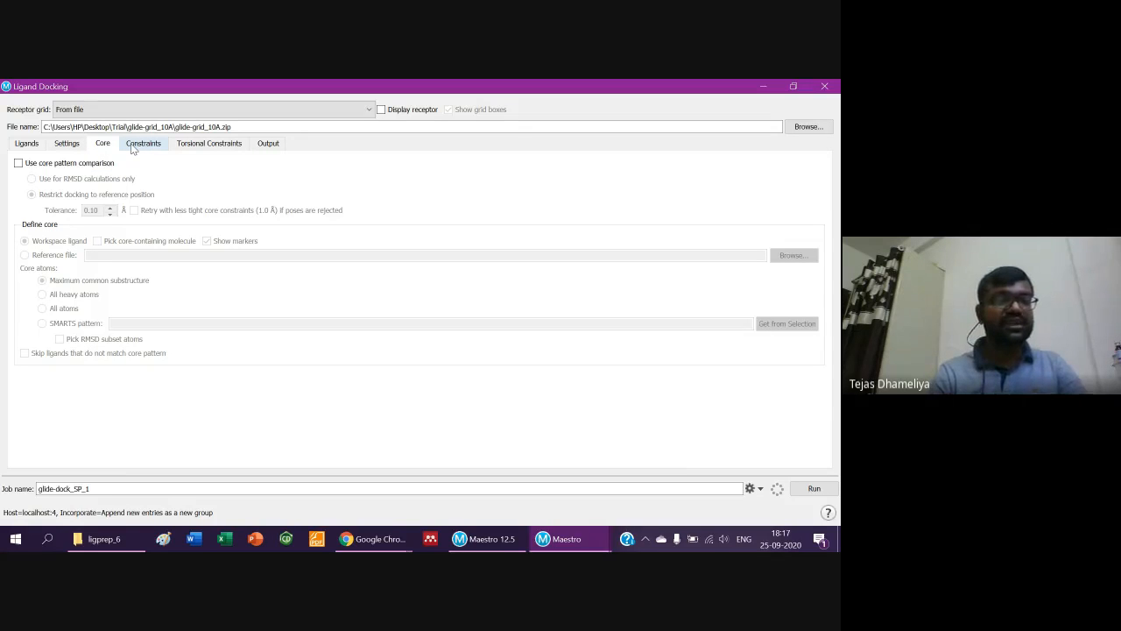
pyautogui.click(137, 146)
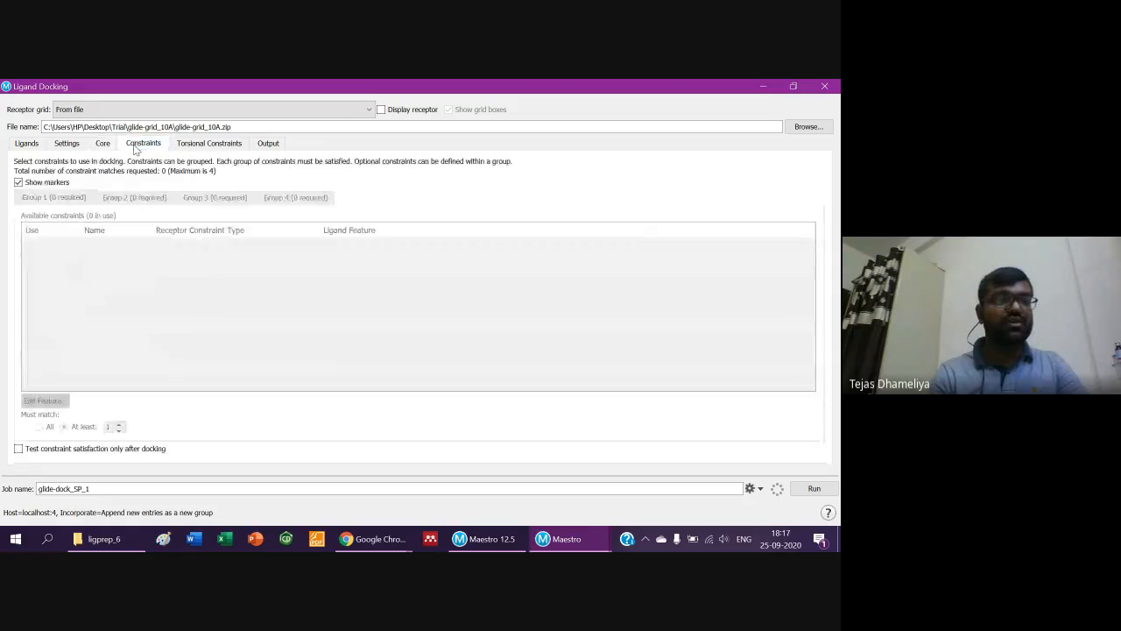
pyautogui.click(101, 146)
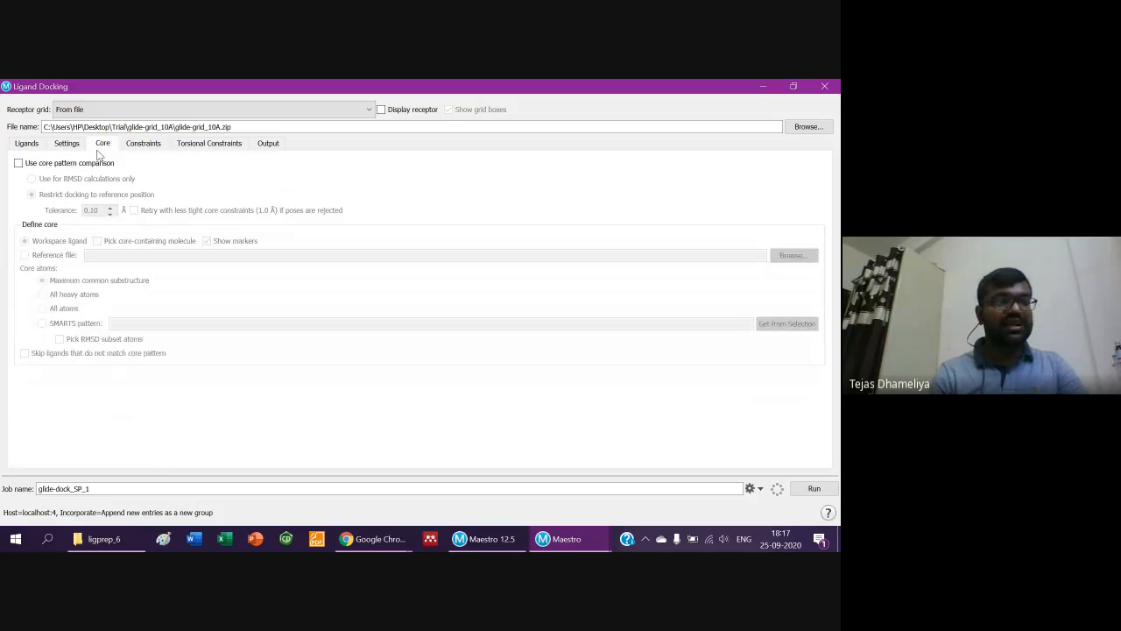
# Leave constraints and torsional constraints unset, limit the number of poses to report to 10, and write out at most 10 poses per ligand.
pyautogui.click(154, 148)
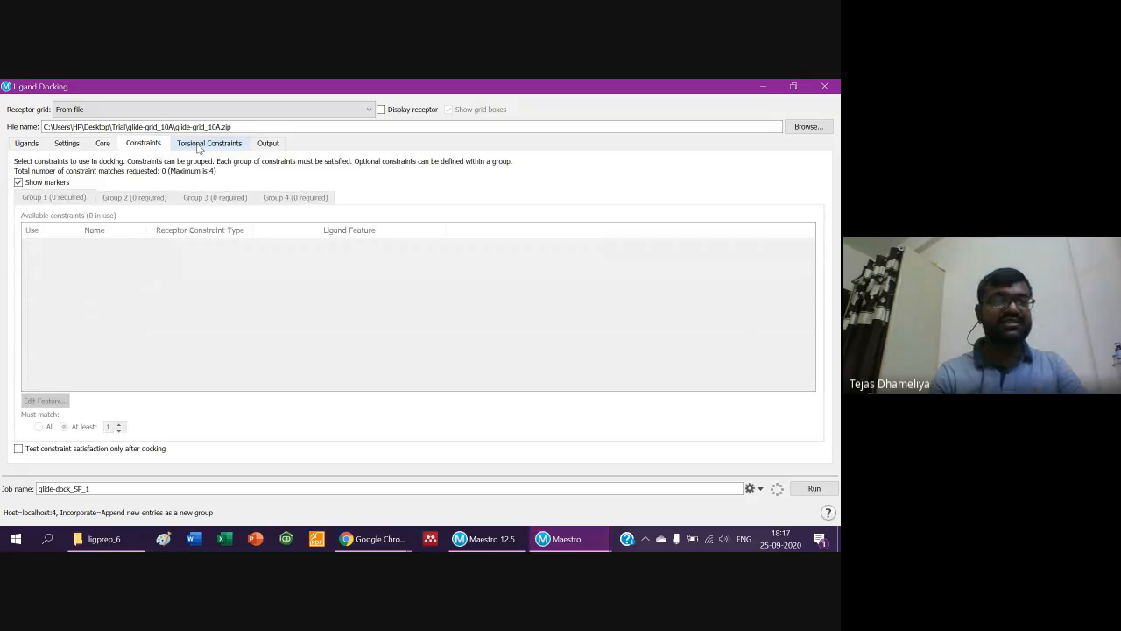
pyautogui.click(199, 147)
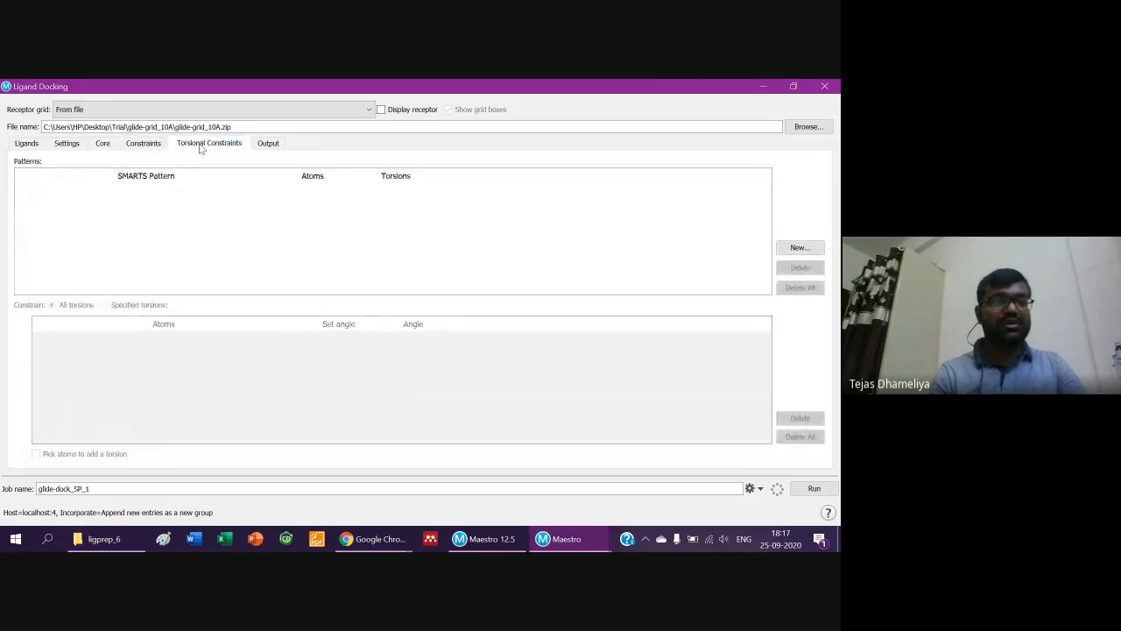
pyautogui.click(270, 147)
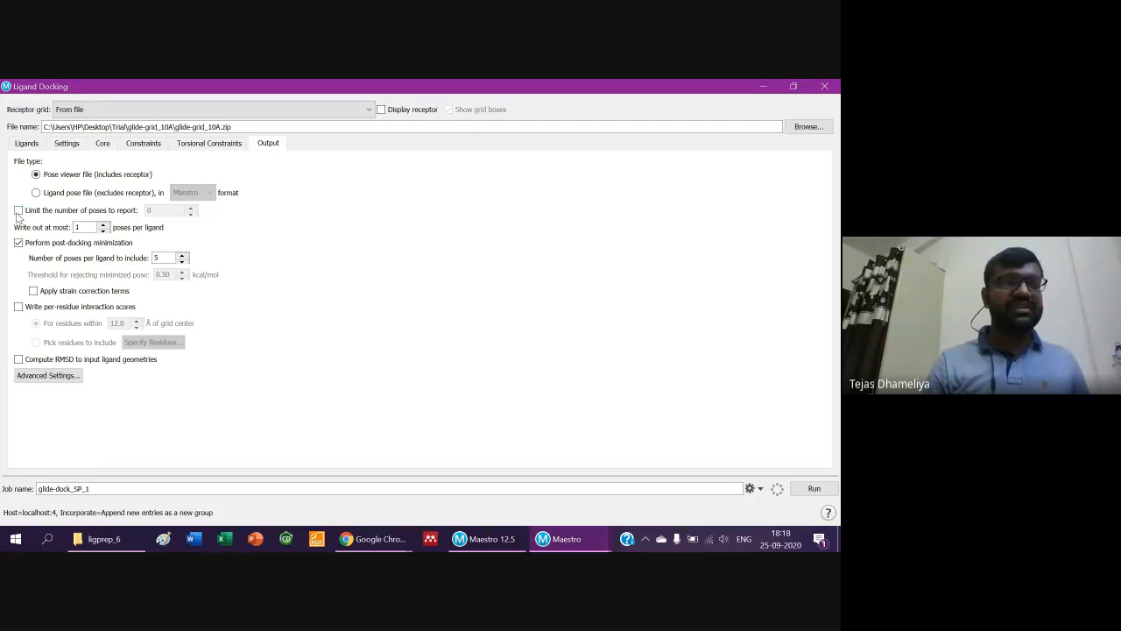
pyautogui.click(18, 211)
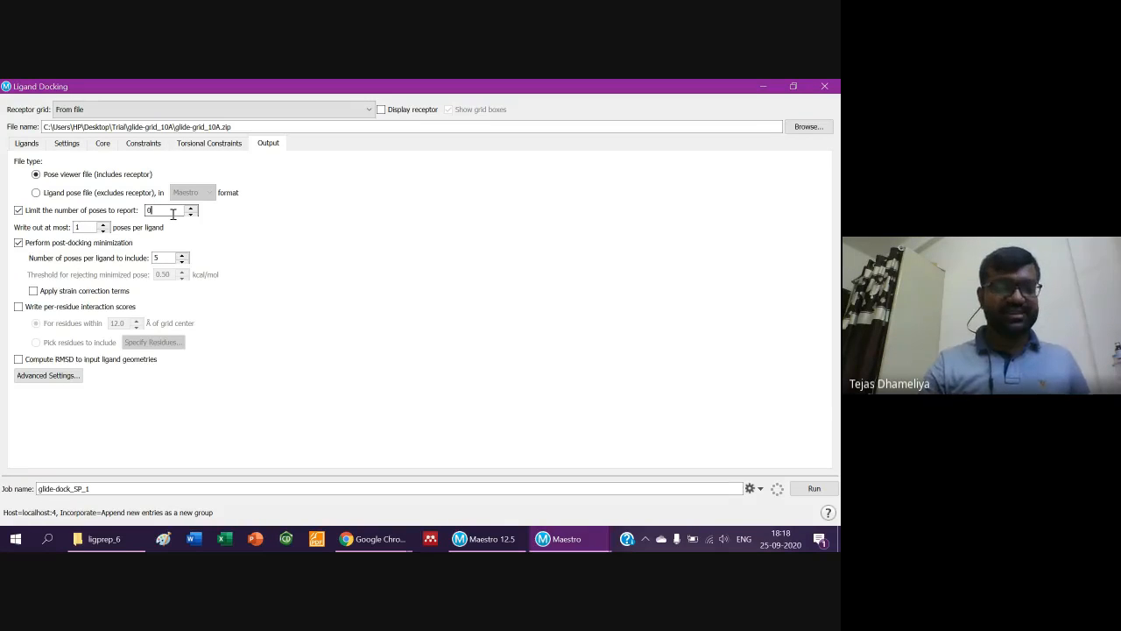
pyautogui.write('0')
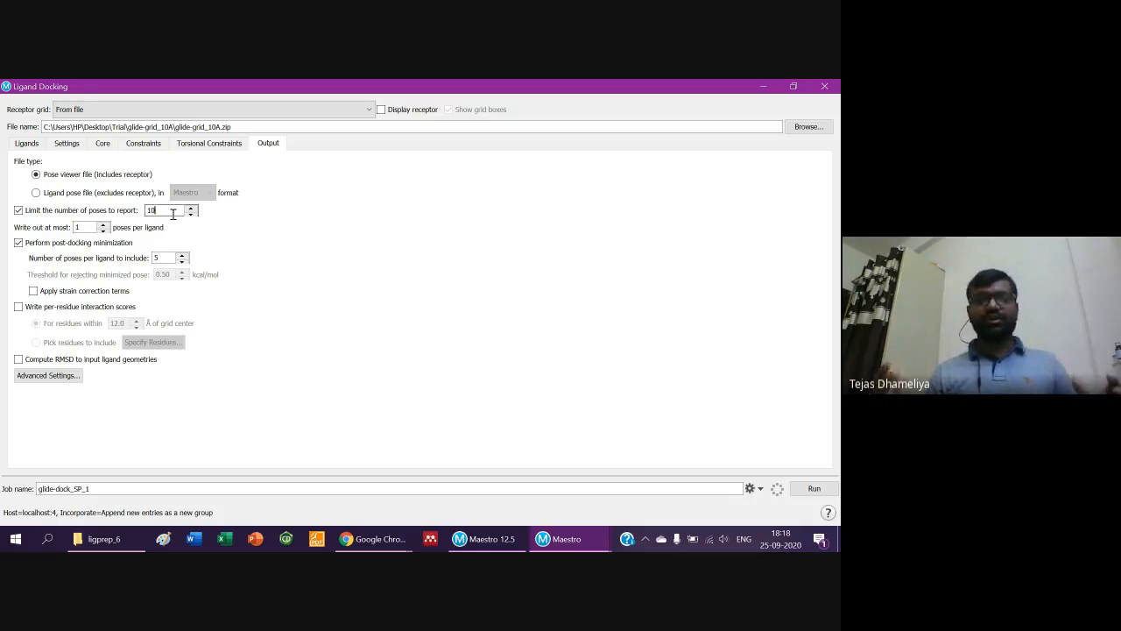
pyautogui.click(80, 227)
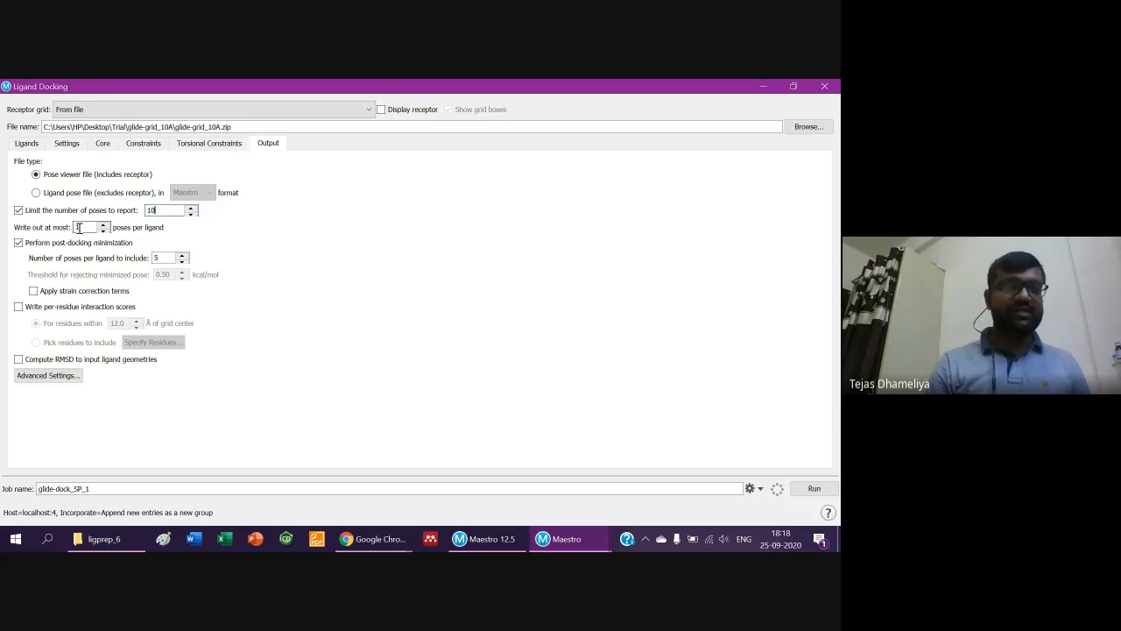
pyautogui.write('0')
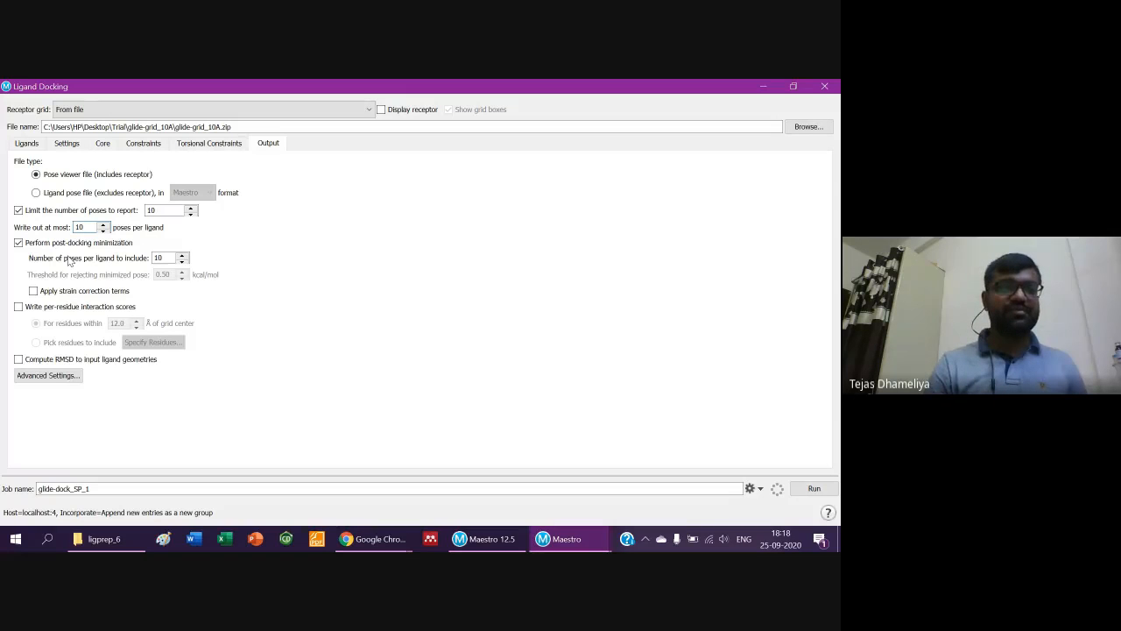
# Enable per-residue interaction scores for residues within 10.0 Å of the grid center and compute RMSD to input ligand geometries.
pyautogui.click(19, 307)
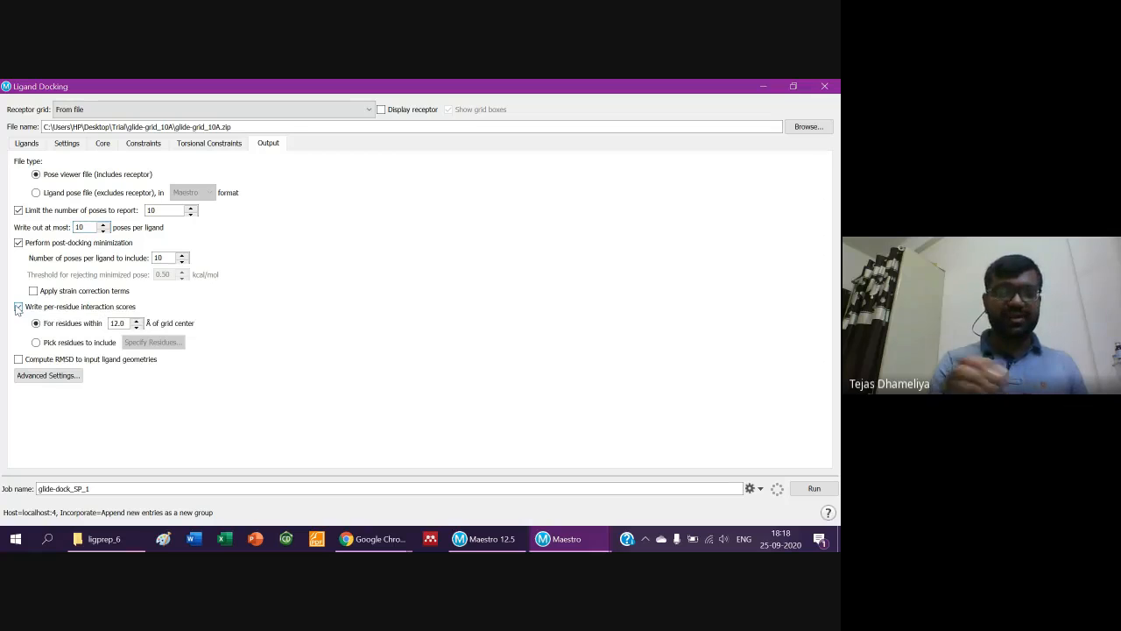
pyautogui.click(136, 327)
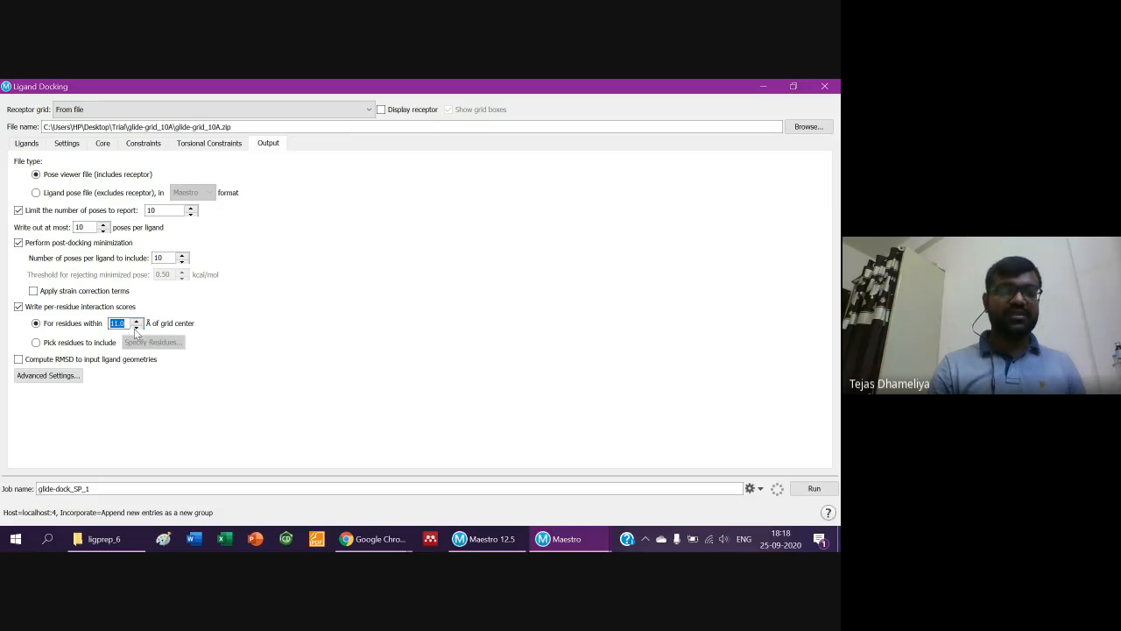
pyautogui.click(16, 358)
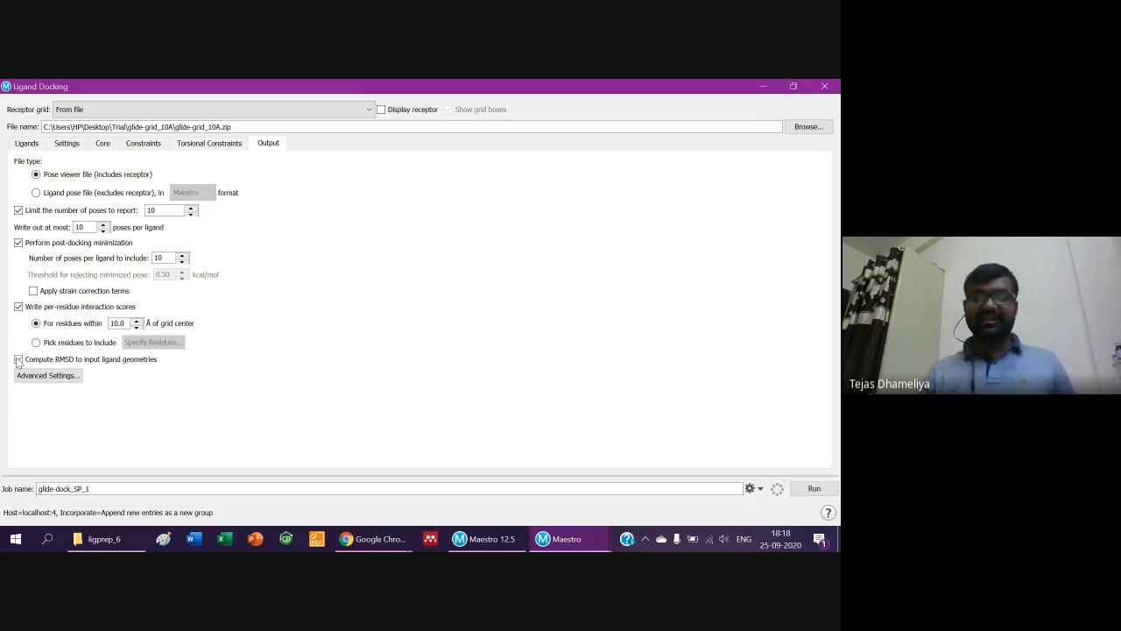
# Name the docking job glide-dock_SP_6_10A.
pyautogui.click(93, 491)
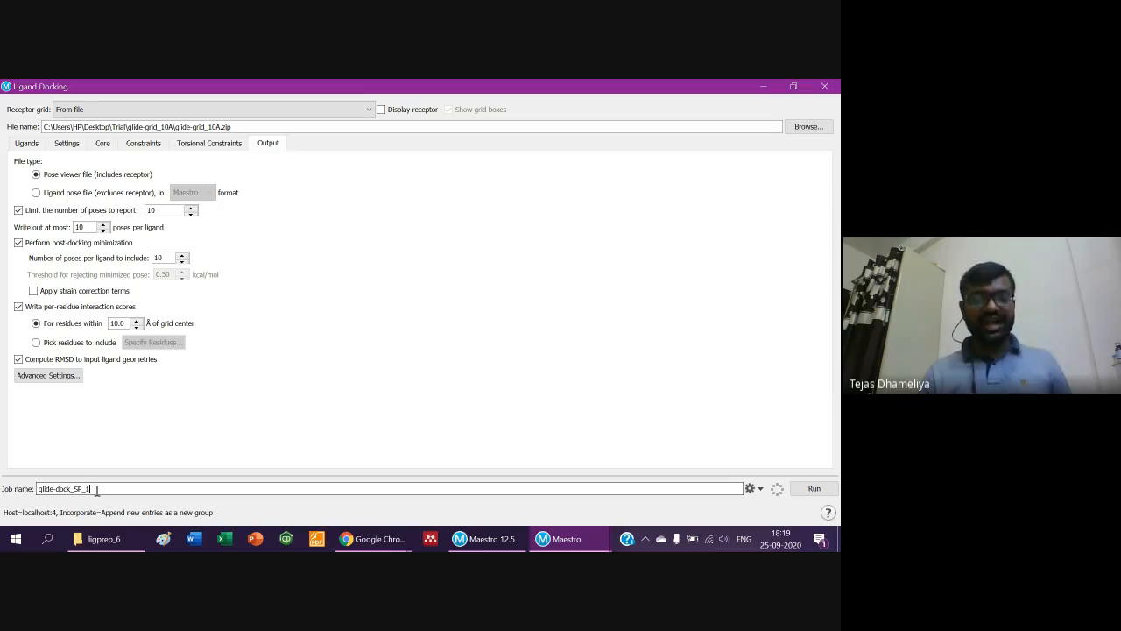
pyautogui.write('6')
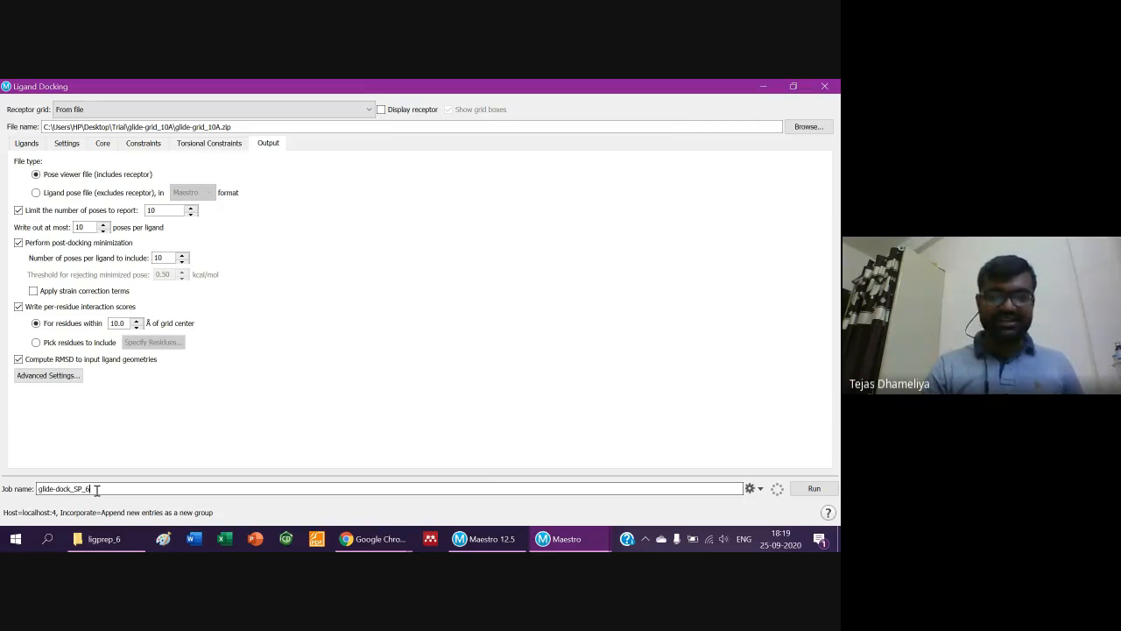
pyautogui.write('_1')
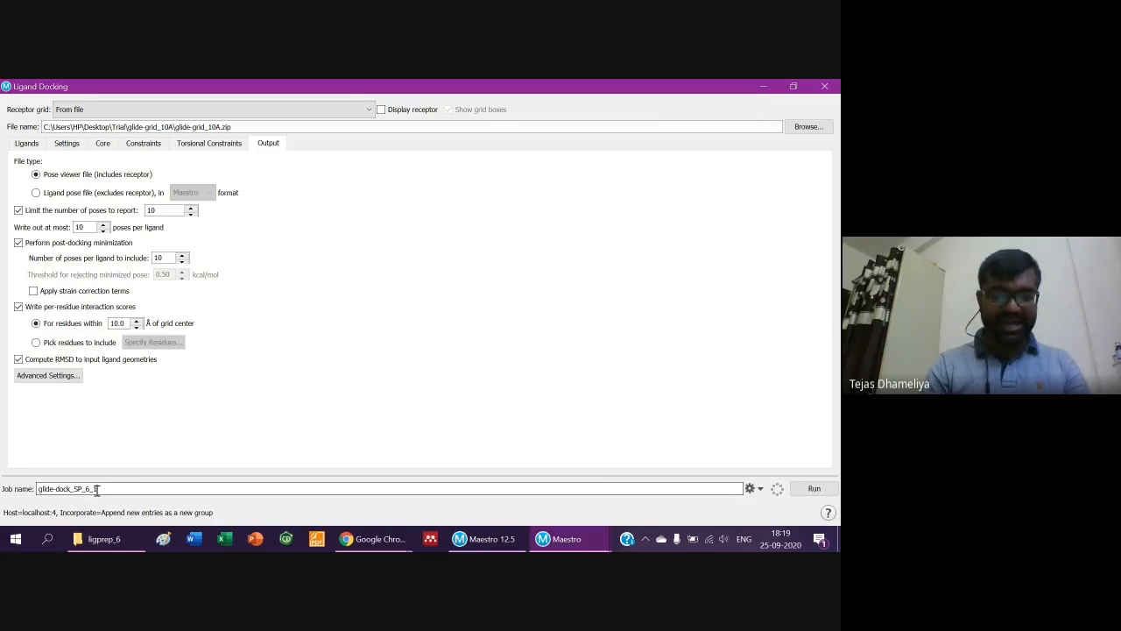
pyautogui.write('0A')
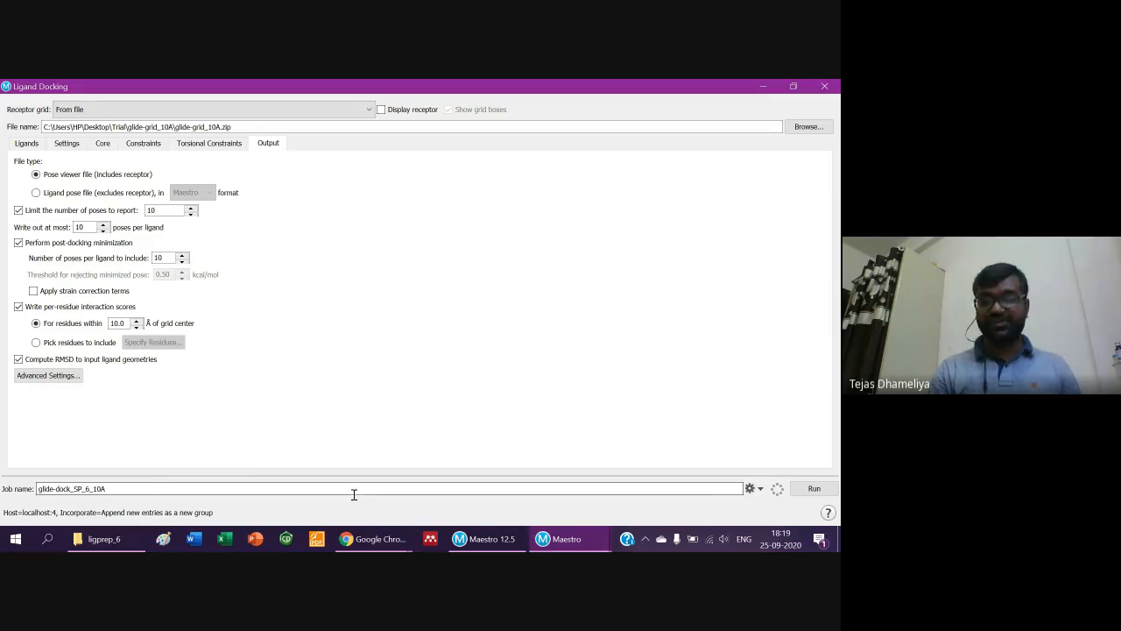
# In the docking job settings, keep results incorporated by appending new entries as a new group and localhost (4) as the host.
pyautogui.click(761, 489)
pyautogui.click(745, 458)
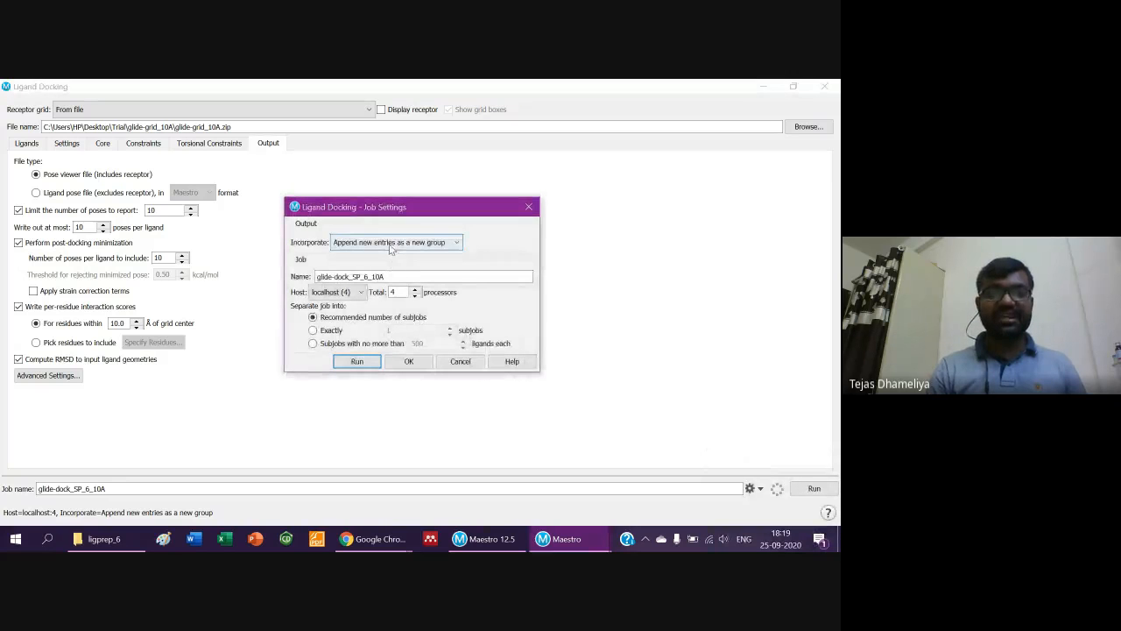
pyautogui.click(391, 247)
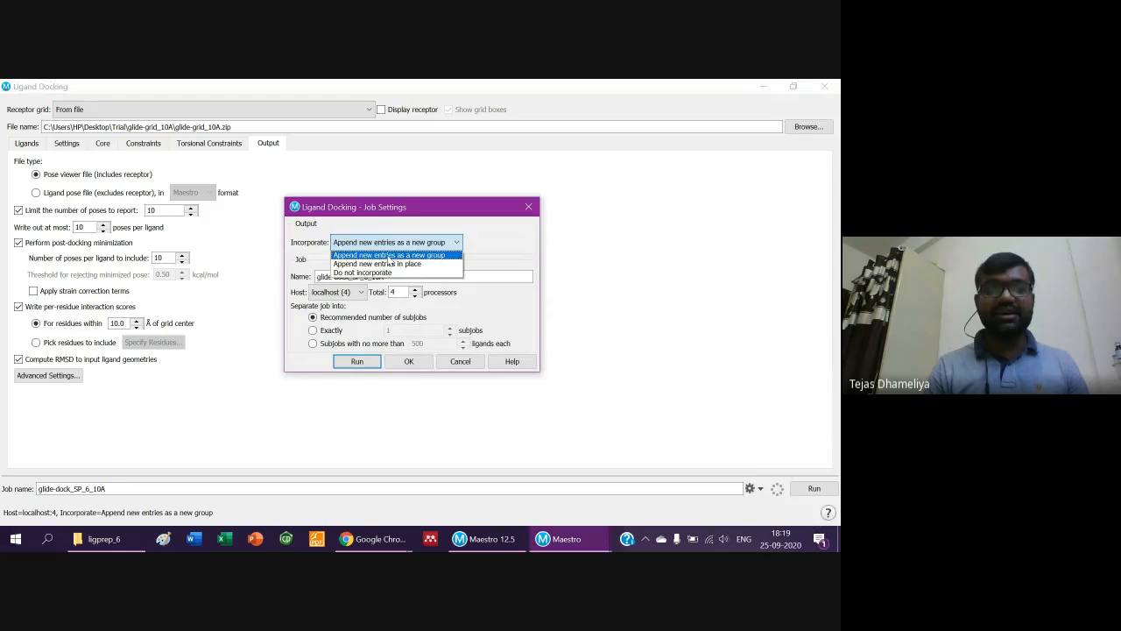
pyautogui.click(390, 255)
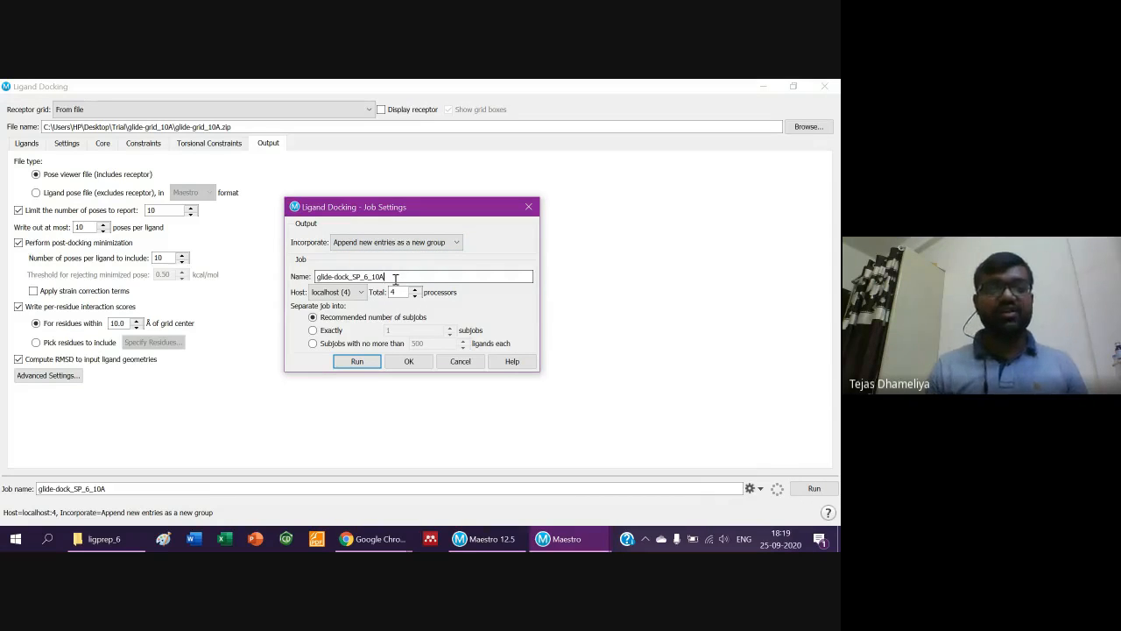
pyautogui.click(353, 295)
pyautogui.click(353, 296)
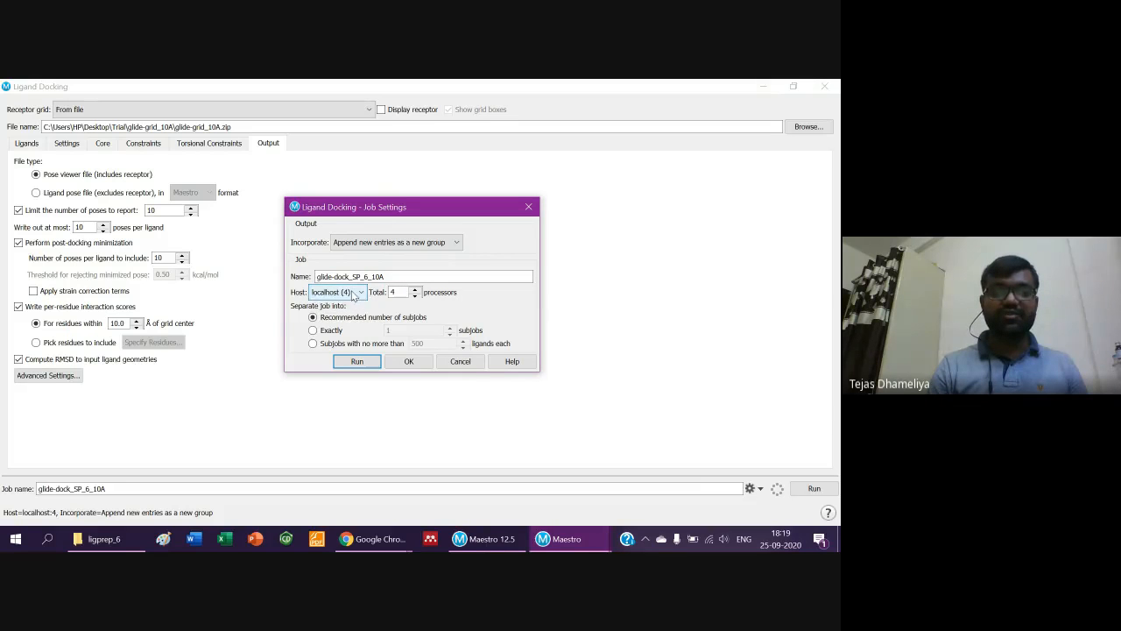
# Separate the docking job into exactly 4 subjobs and accept the job settings.
pyautogui.click(314, 345)
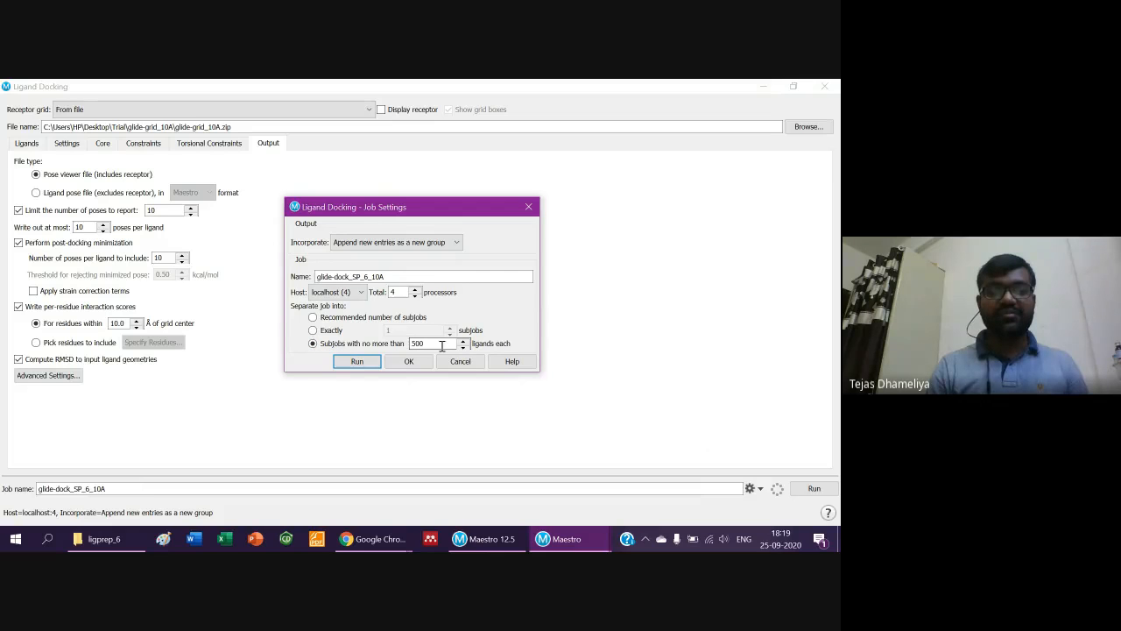
pyautogui.click(442, 344)
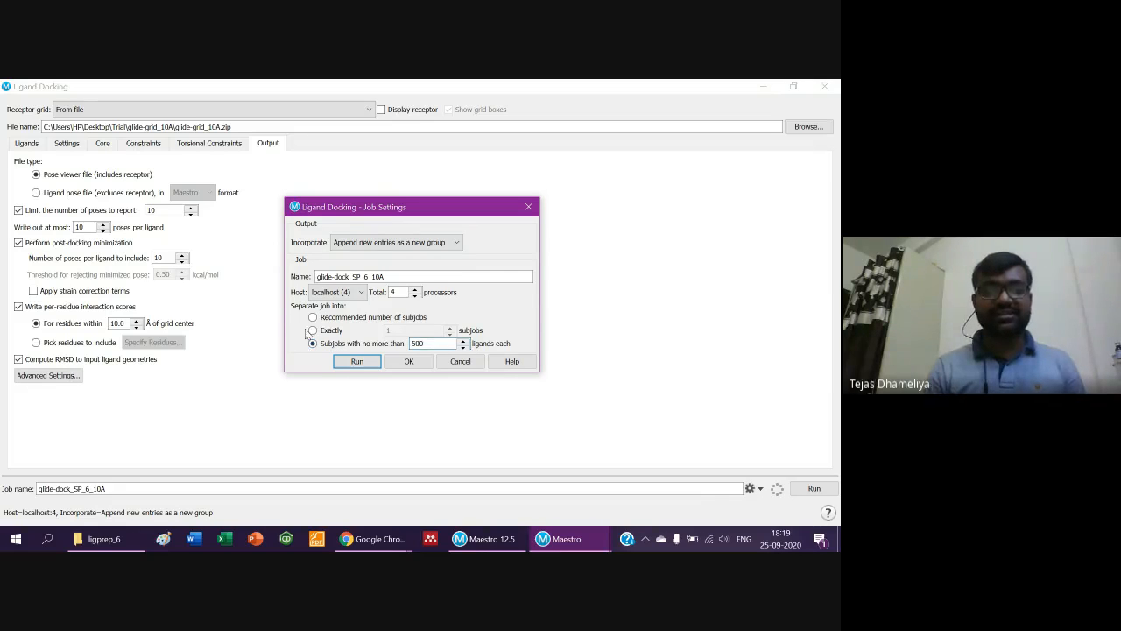
pyautogui.click(313, 330)
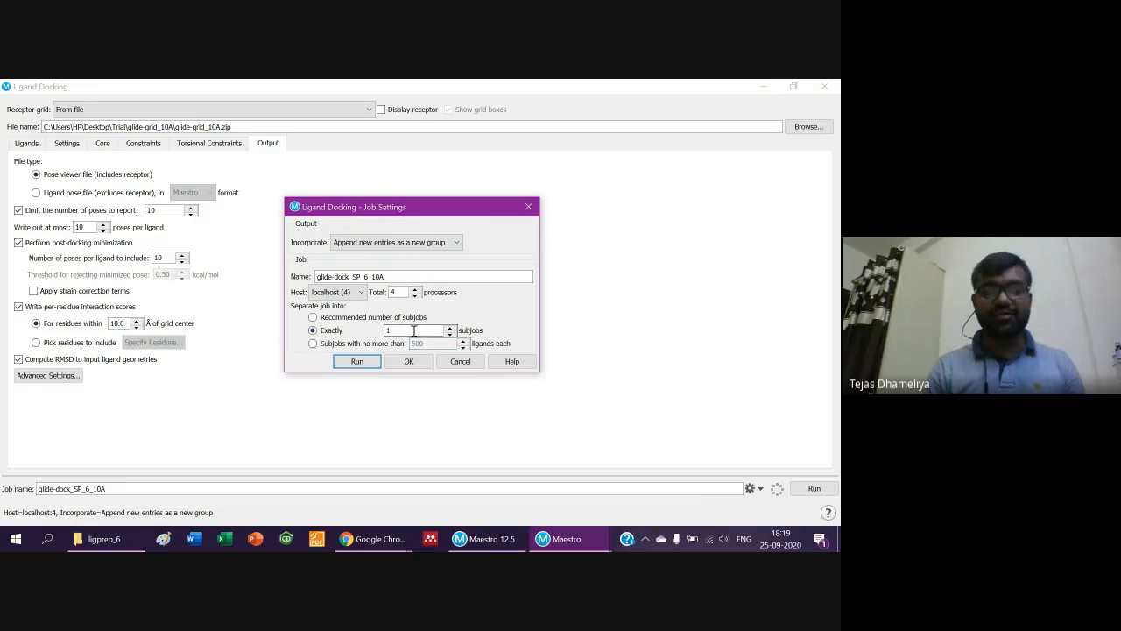
pyautogui.press('BackSpace')
pyautogui.write('4')
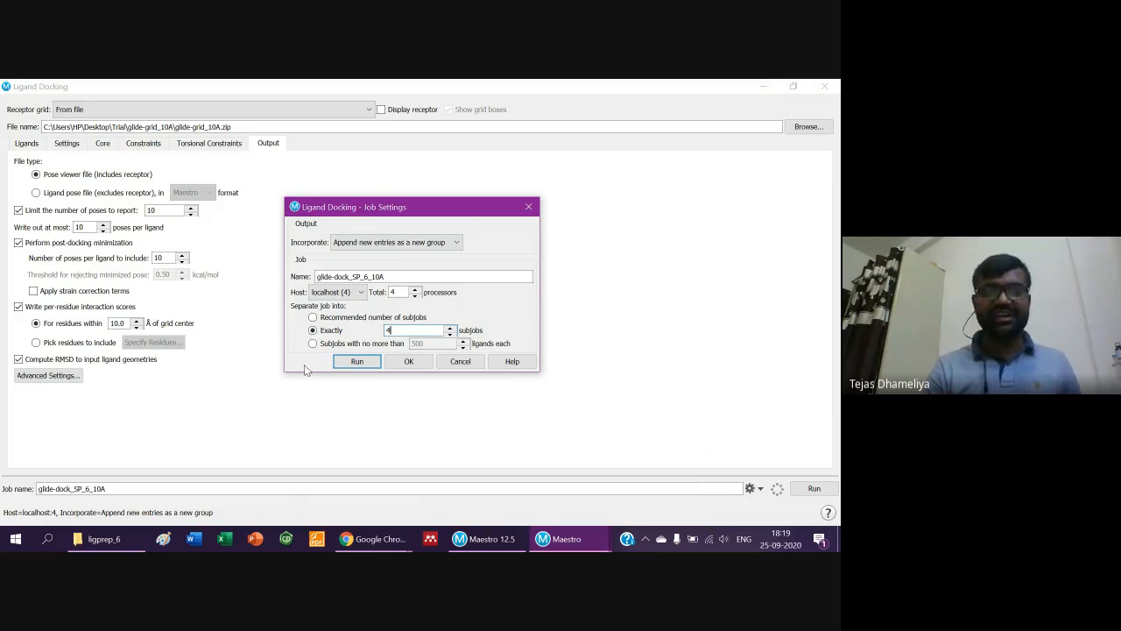
pyautogui.doubleClick(394, 330)
pyautogui.write('8')
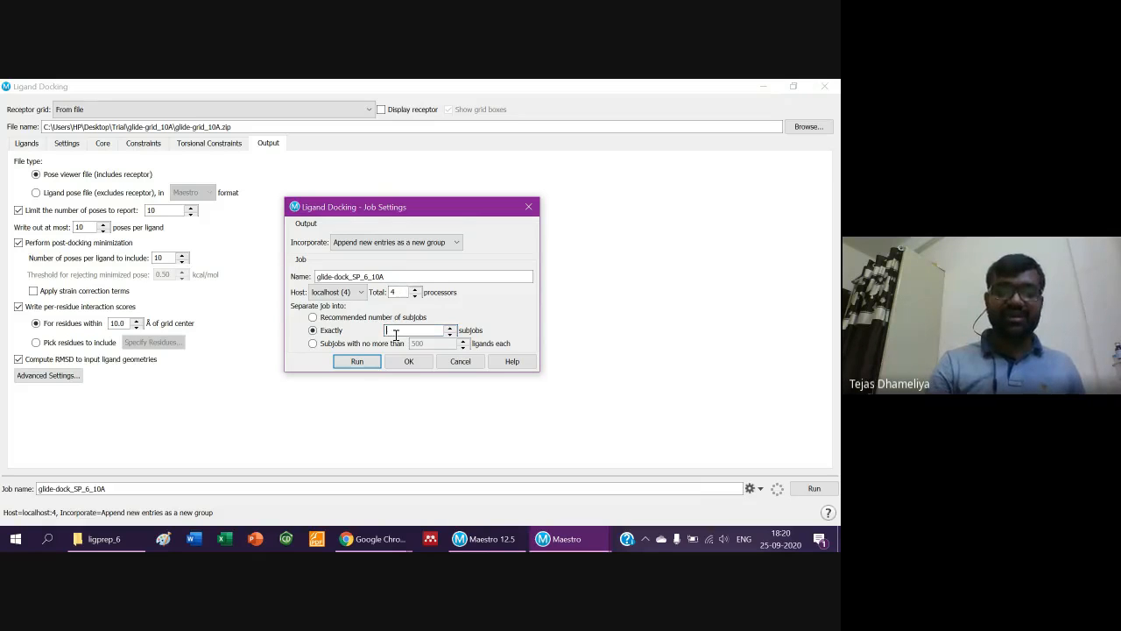
pyautogui.press('BackSpace')
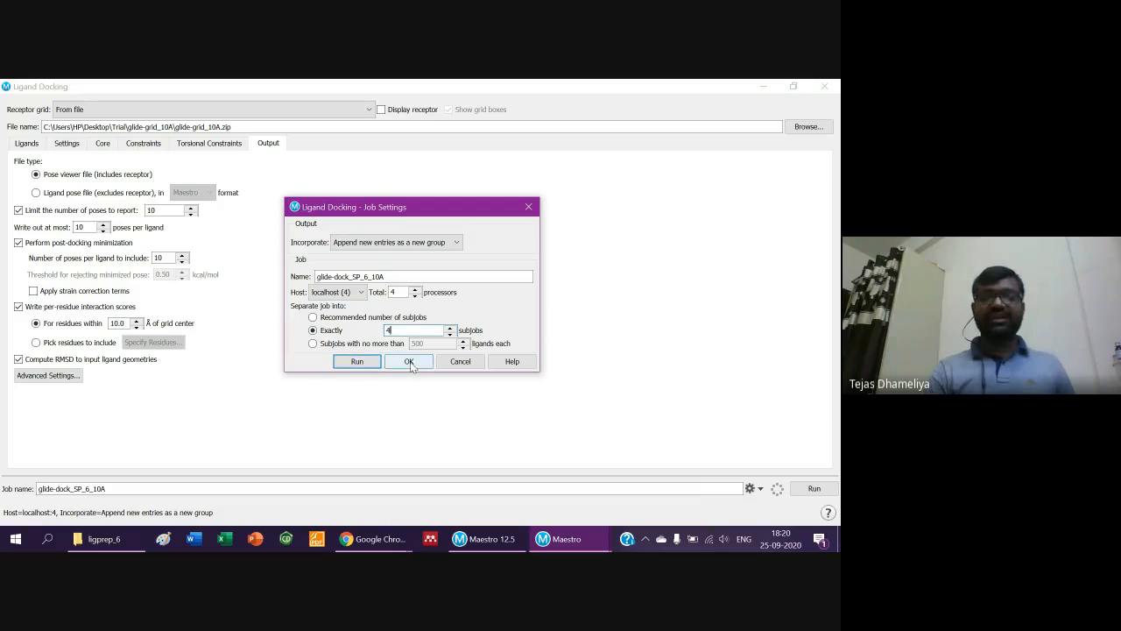
pyautogui.click(409, 361)
# Run the docking job, close the Ligand Docking and Project Table windows, and follow glide-dock_SP_6_10A in the job monitor.
pyautogui.click(814, 489)
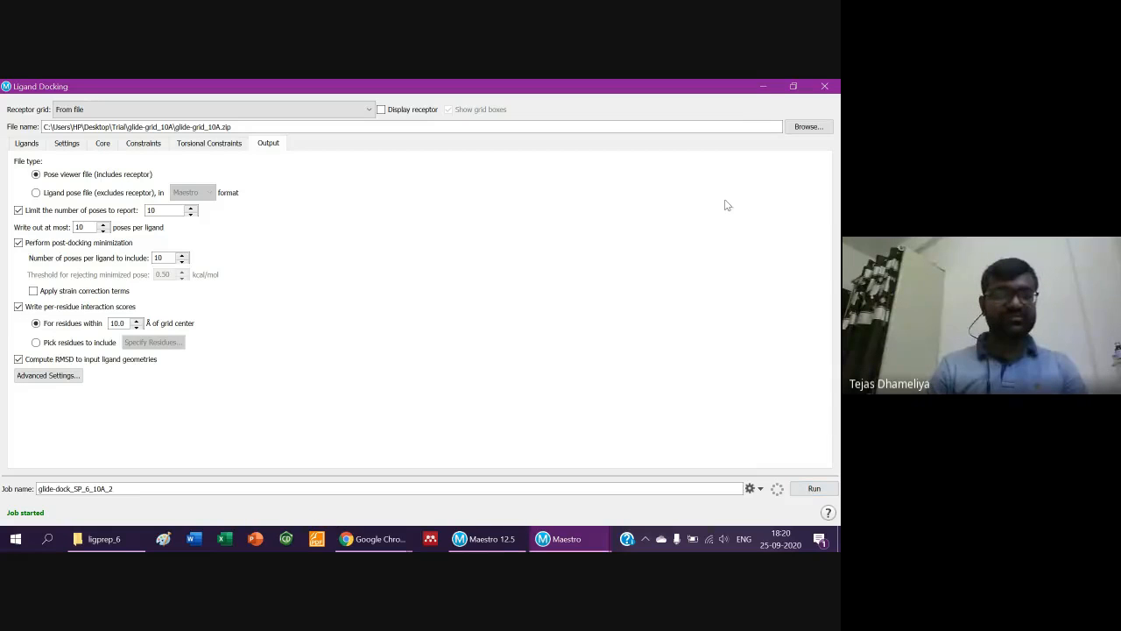
pyautogui.click(826, 89)
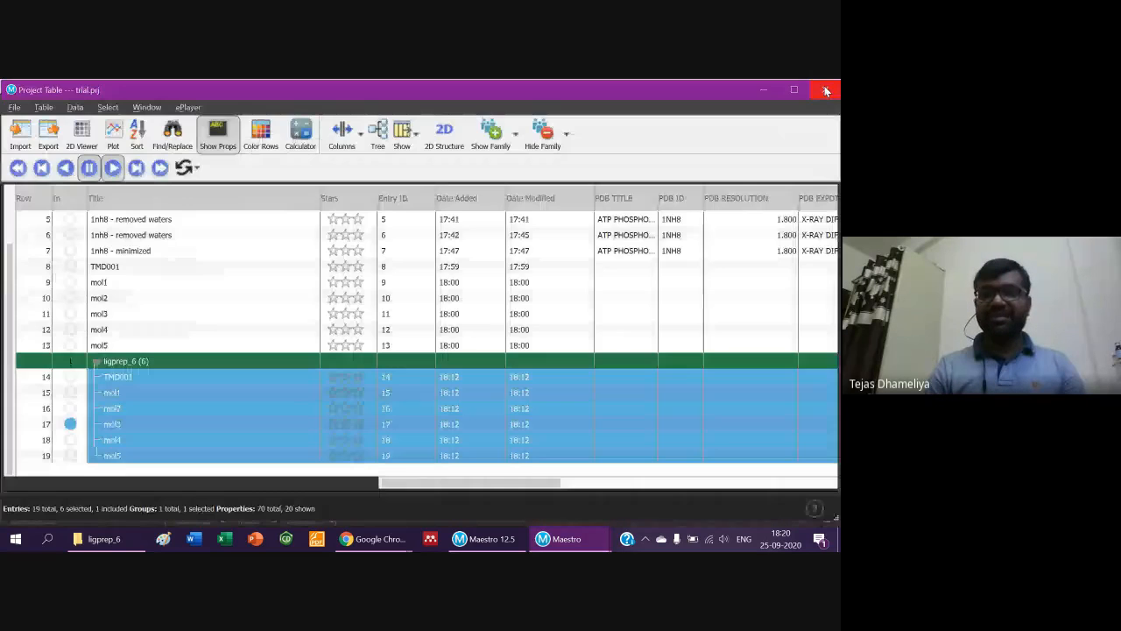
pyautogui.click(826, 89)
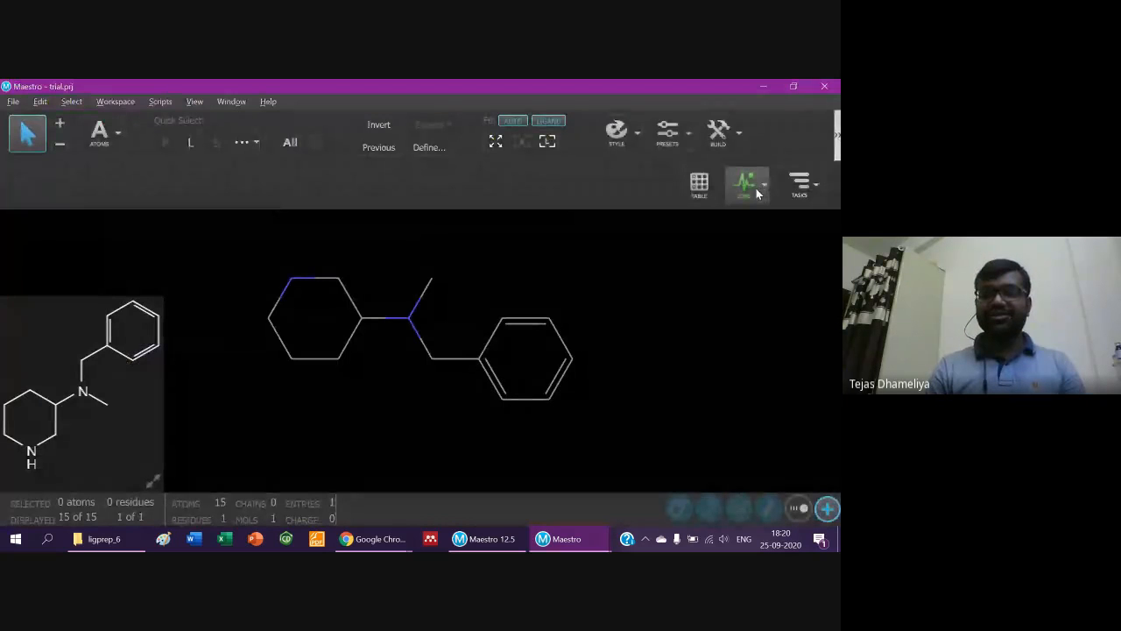
pyautogui.click(759, 193)
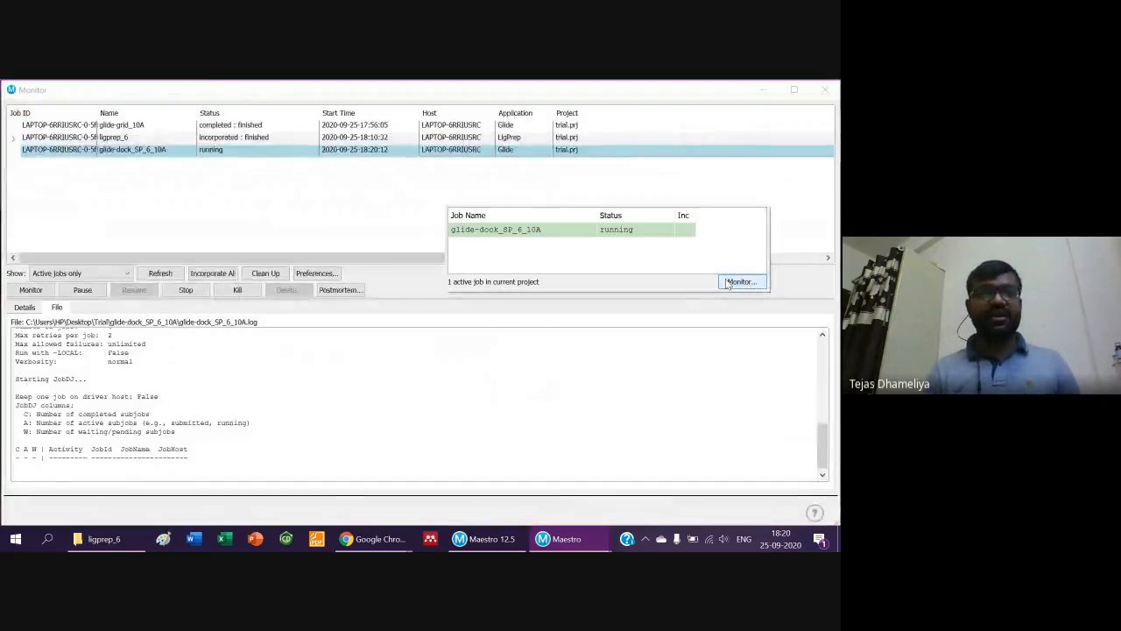
pyautogui.click(234, 210)
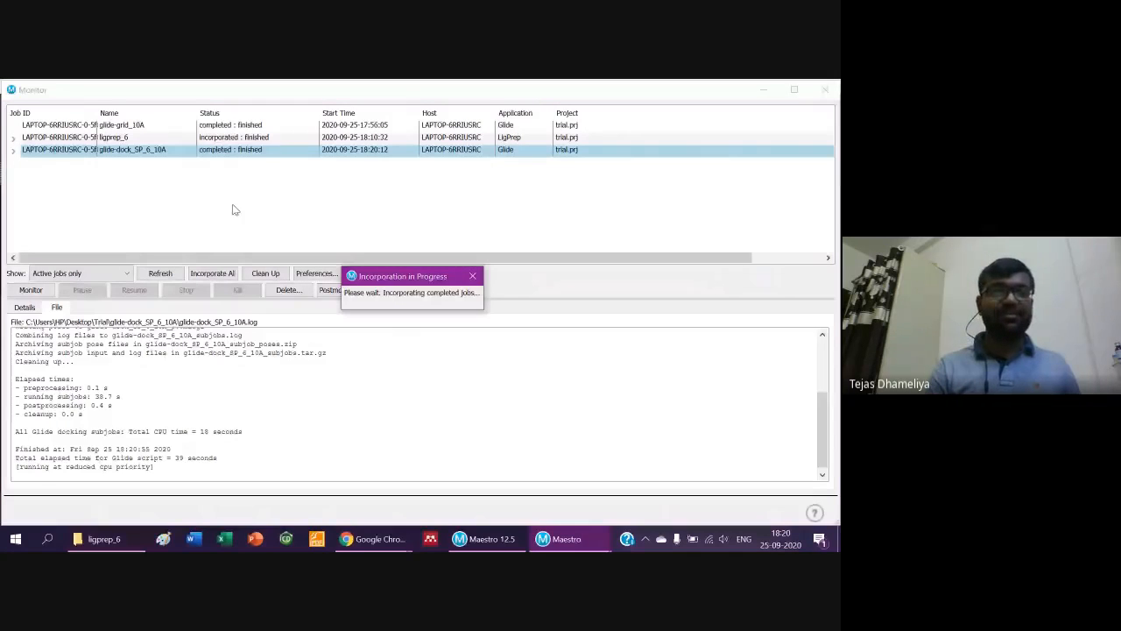
# Leave the job monitor and collapse the ligprep_6 group in the Project Table to view the glide-dock_SP_6_10A_pv1 entries.
pyautogui.click(821, 95)
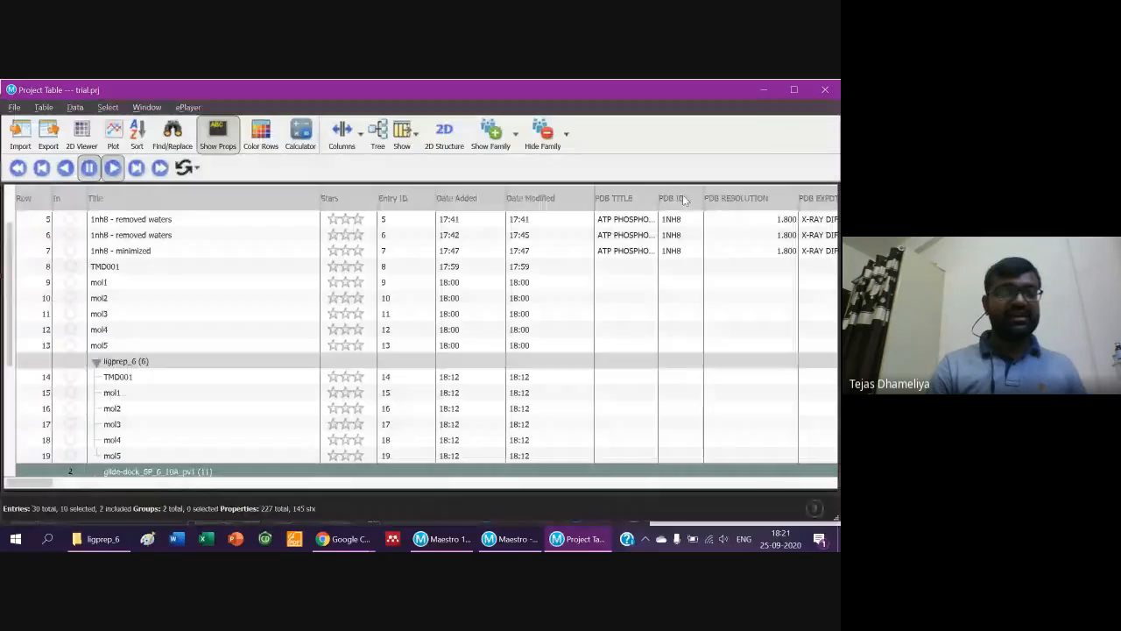
pyautogui.click(96, 361)
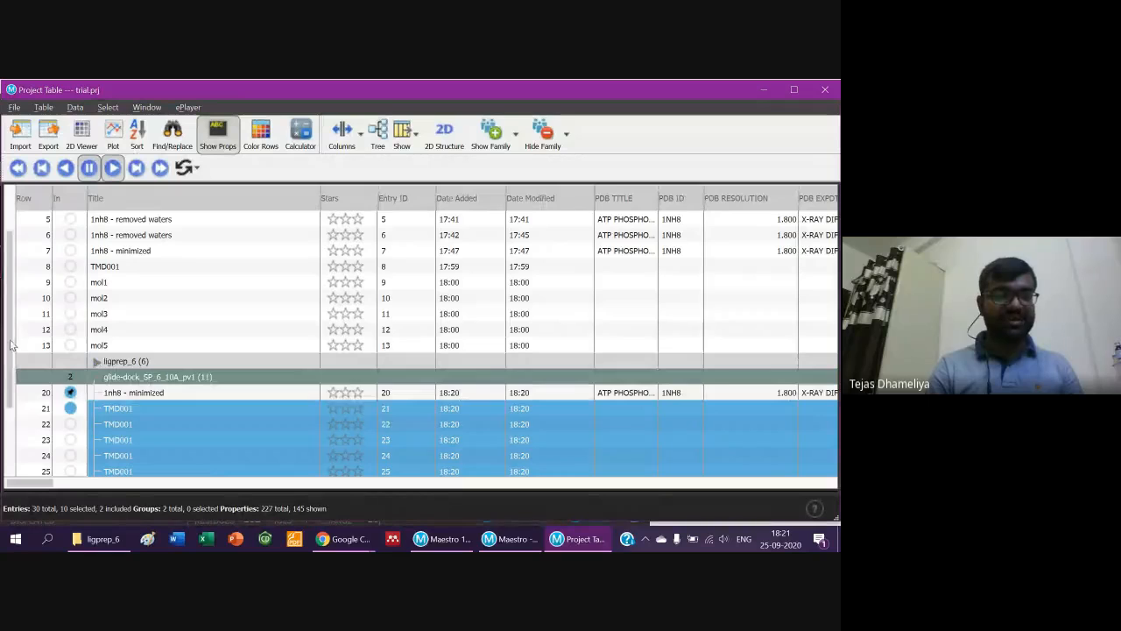
pyautogui.moveTo(10, 341); pyautogui.dragTo(30, 426)
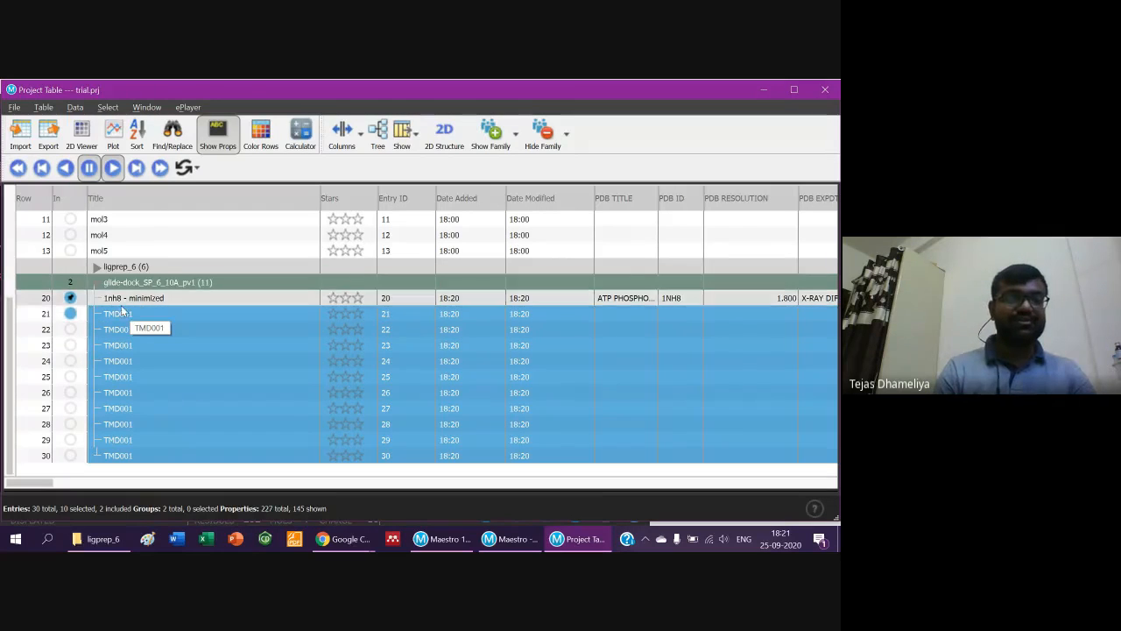
# Include several TMD001 docked poses in the workspace one at a time, ending with the first pose in row 21.
pyautogui.click(71, 317)
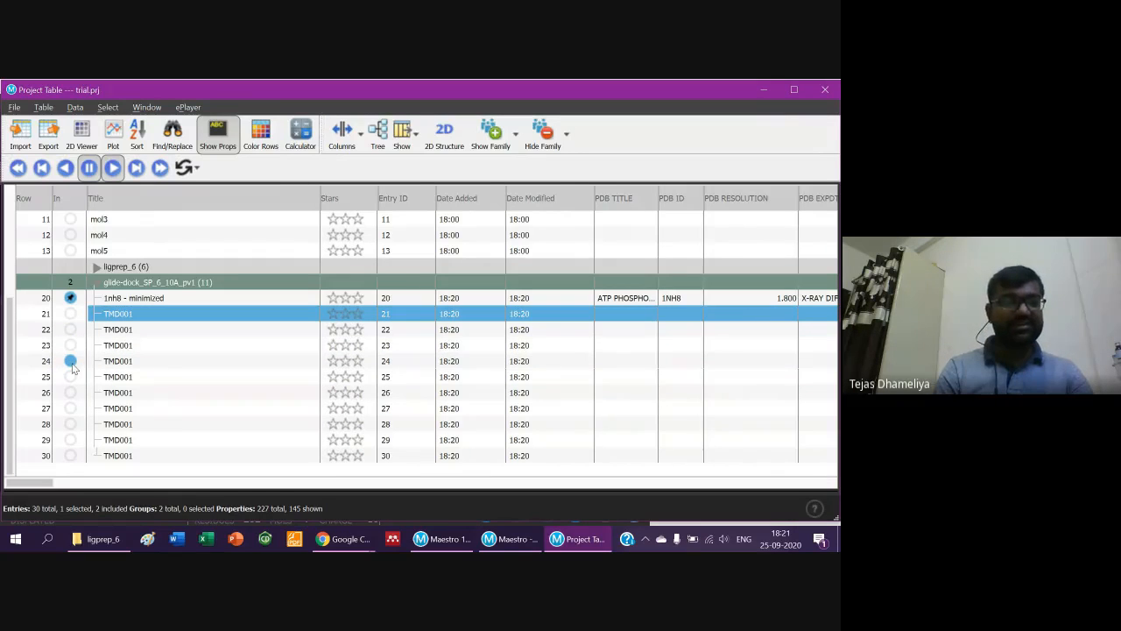
pyautogui.click(71, 345)
pyautogui.click(71, 329)
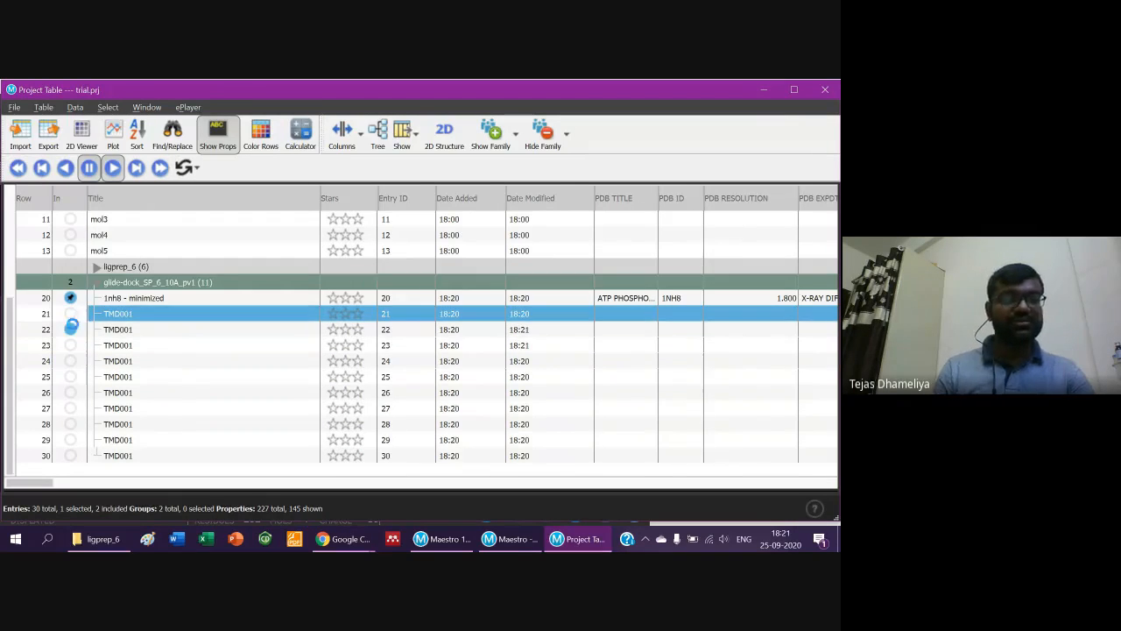
pyautogui.click(70, 313)
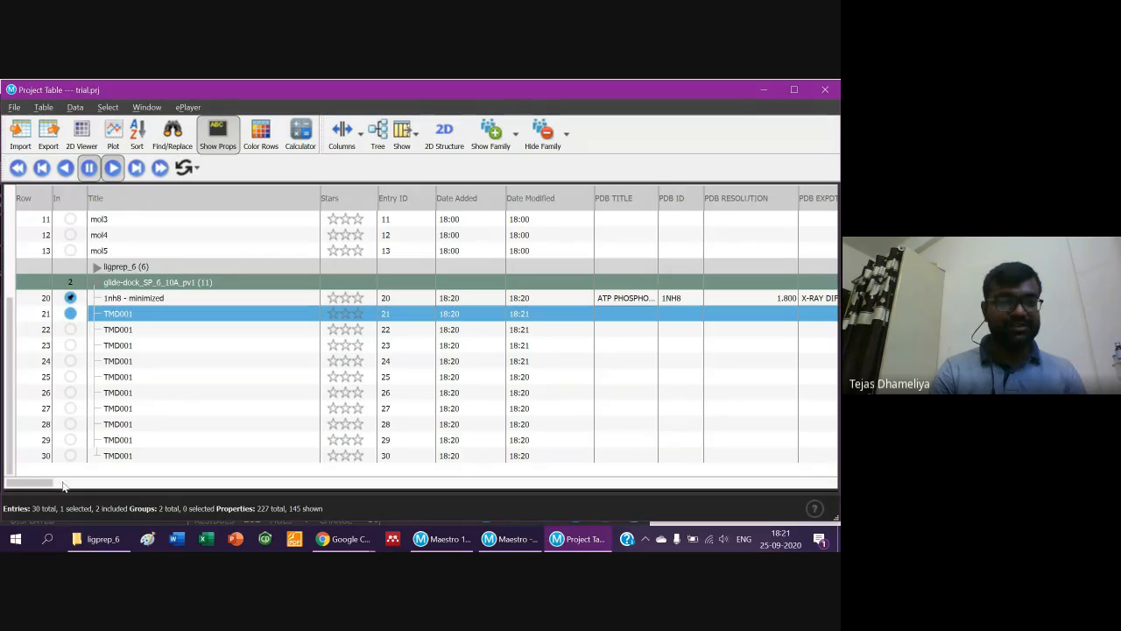
# Examine the docking score, glide gscore and glide emodel values of the TMD001 poses, and close the Project Table.
pyautogui.moveTo(48, 486); pyautogui.dragTo(151, 490)
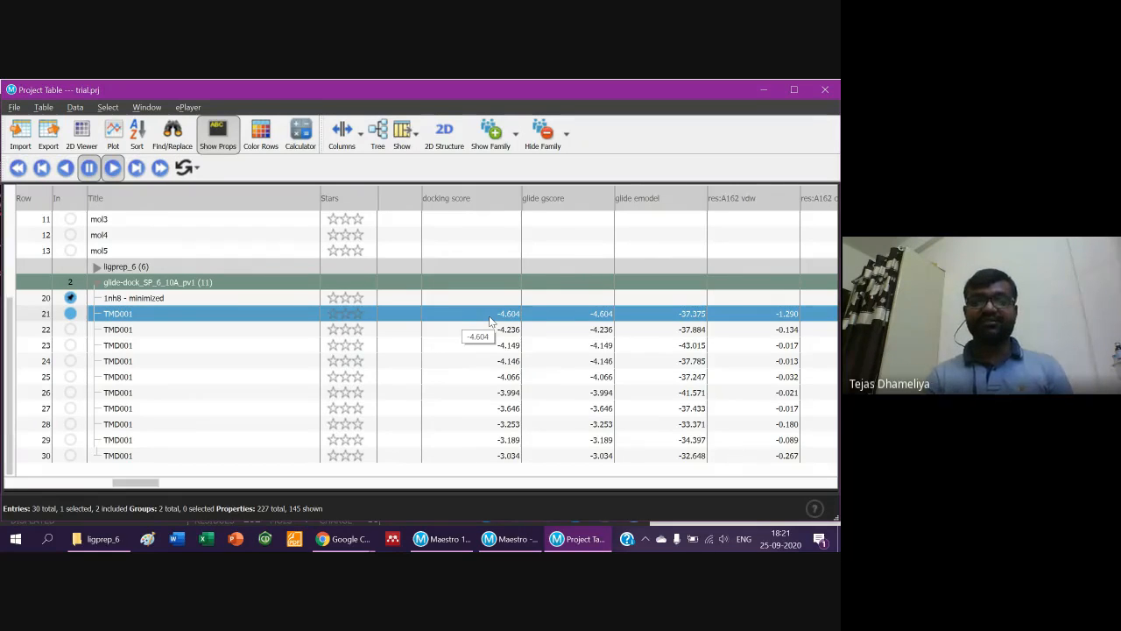
pyautogui.click(495, 457)
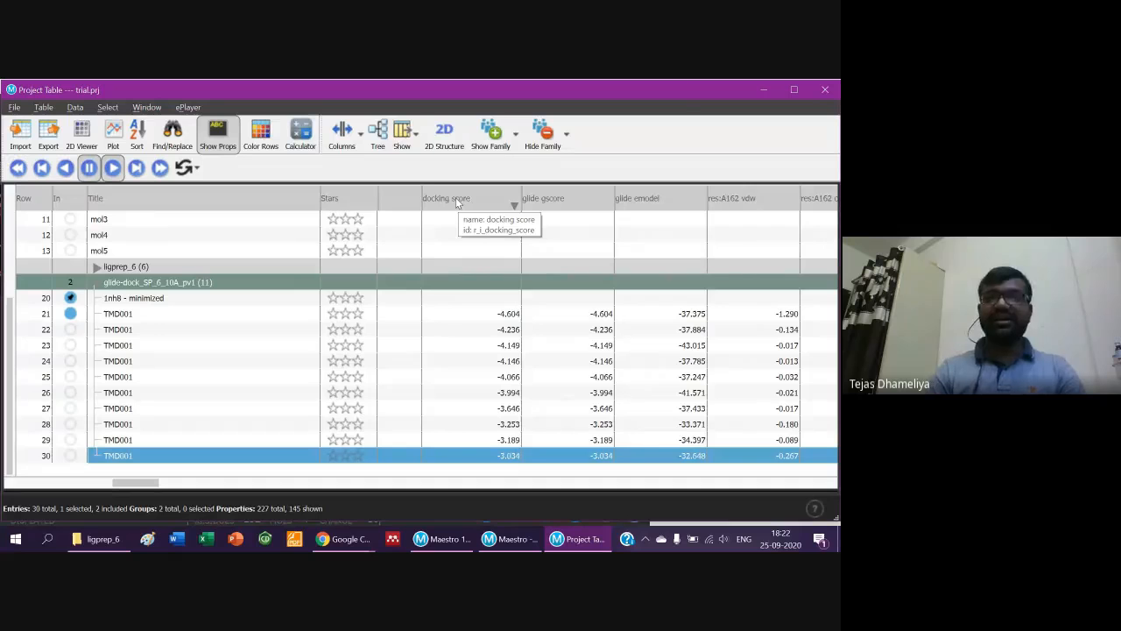
pyautogui.click(824, 89)
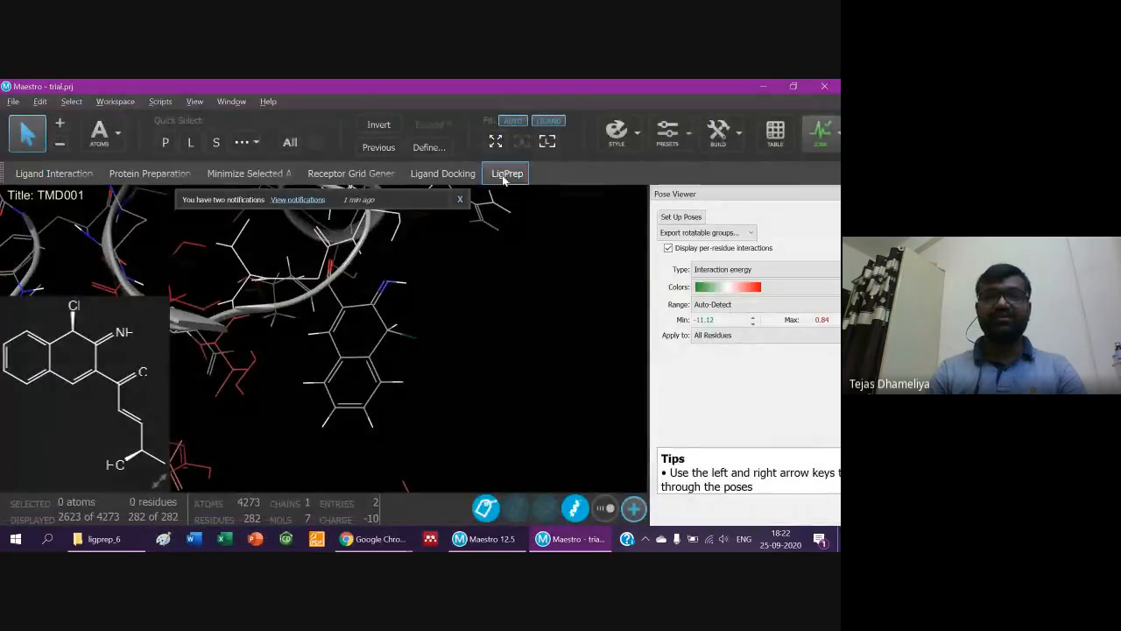
# Open the 2D ligand interaction diagram for the docked TMD001 pose, and hide and reshow its hydrogen bonds.
pyautogui.click(267, 101)
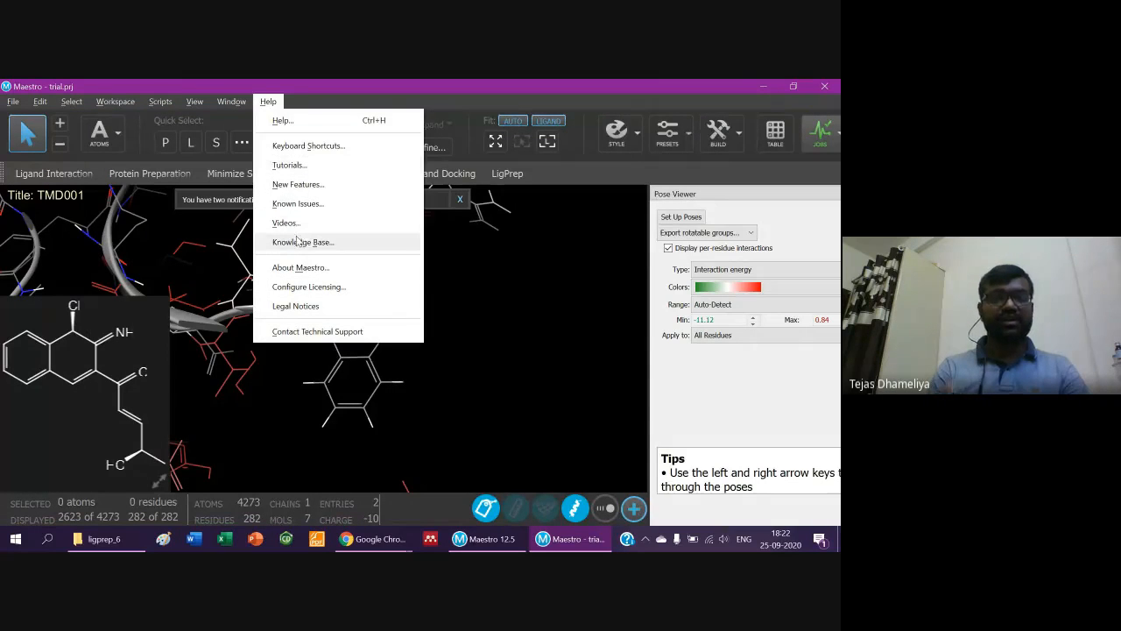
pyautogui.click(507, 316)
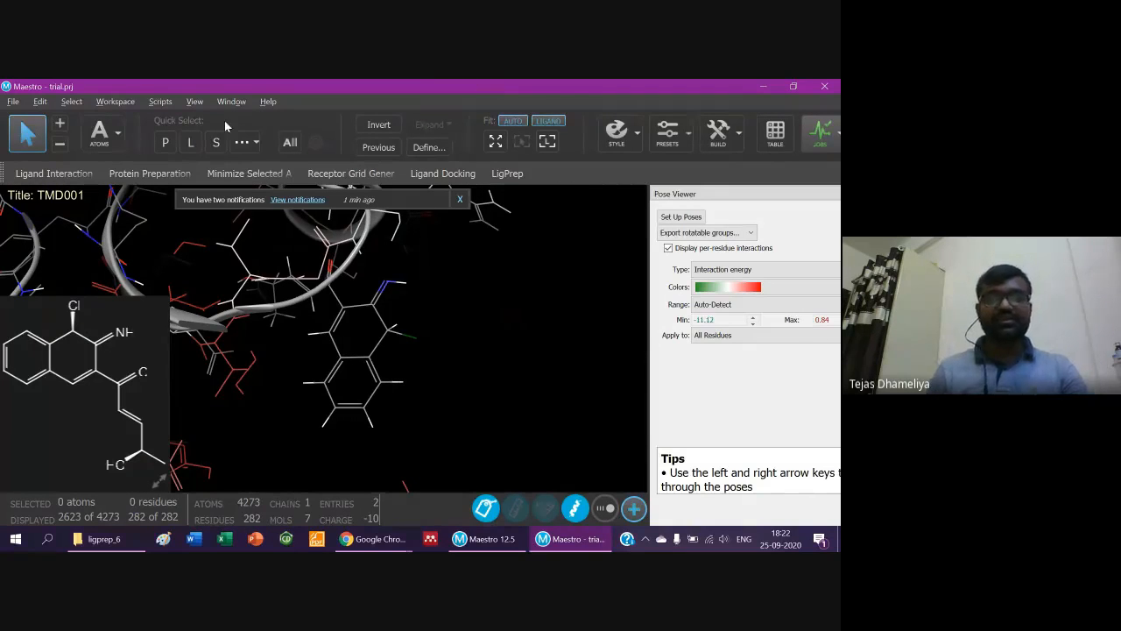
pyautogui.click(76, 172)
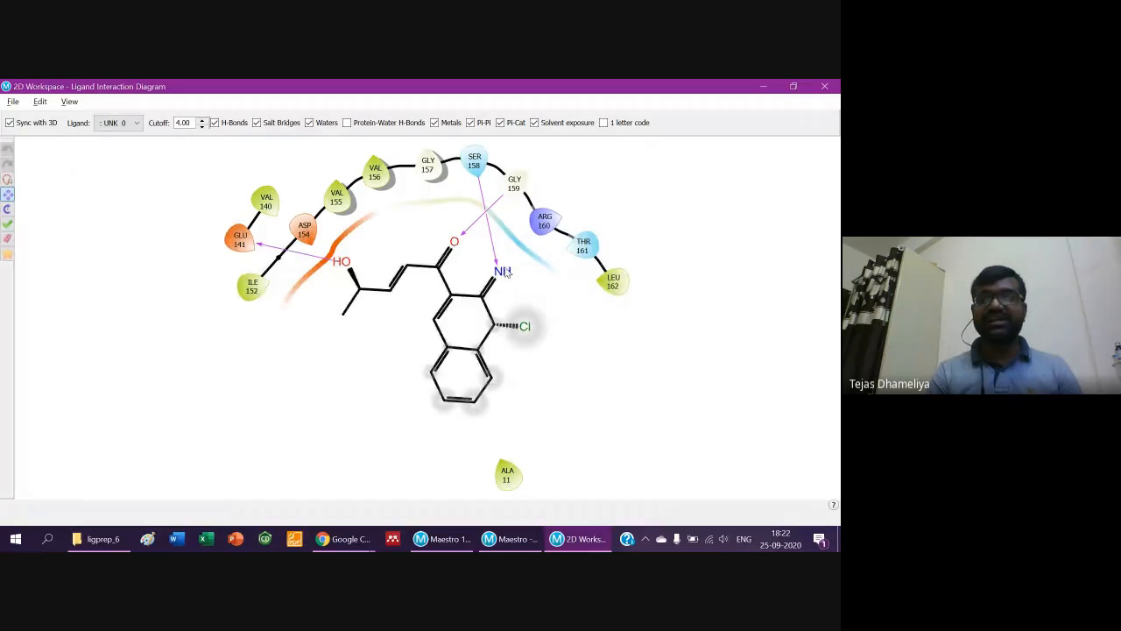
pyautogui.moveTo(476, 175)
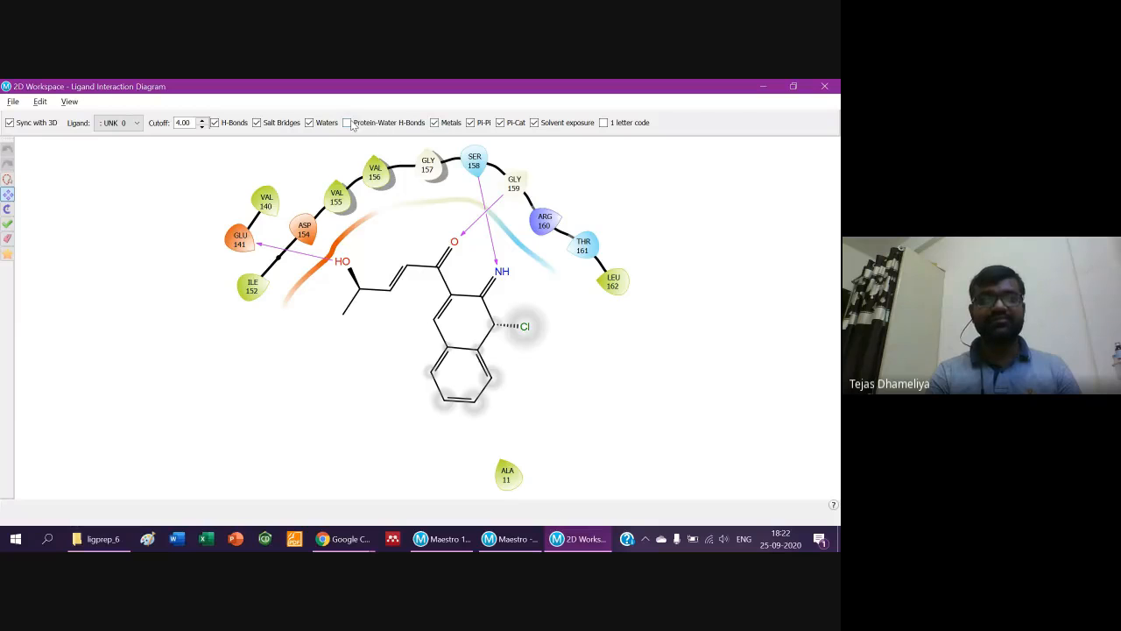
pyautogui.click(216, 124)
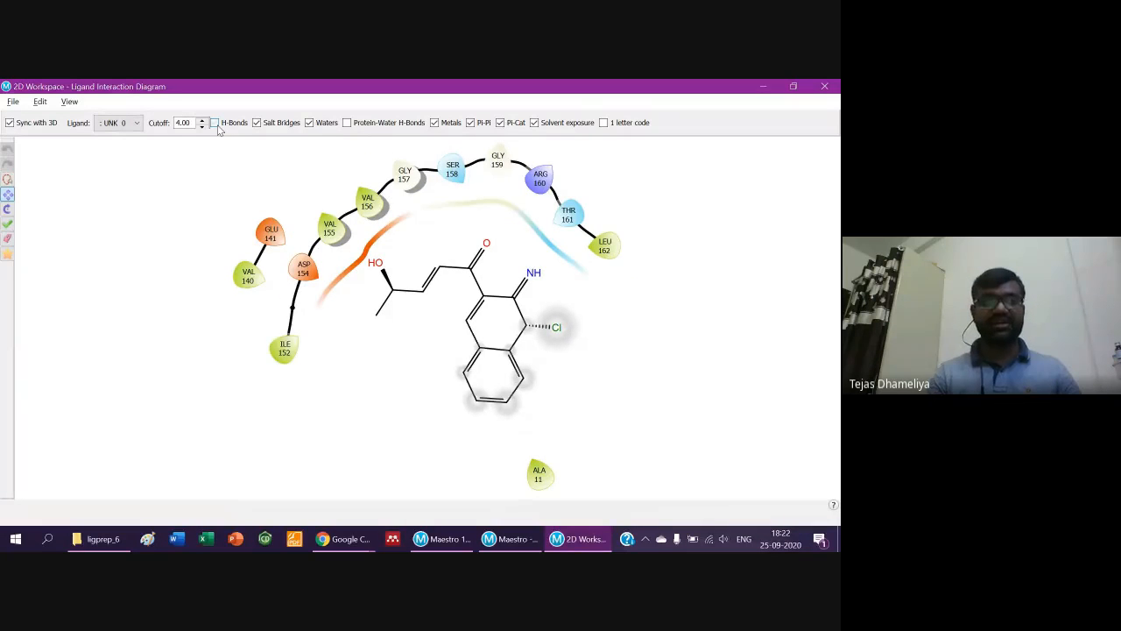
pyautogui.click(218, 126)
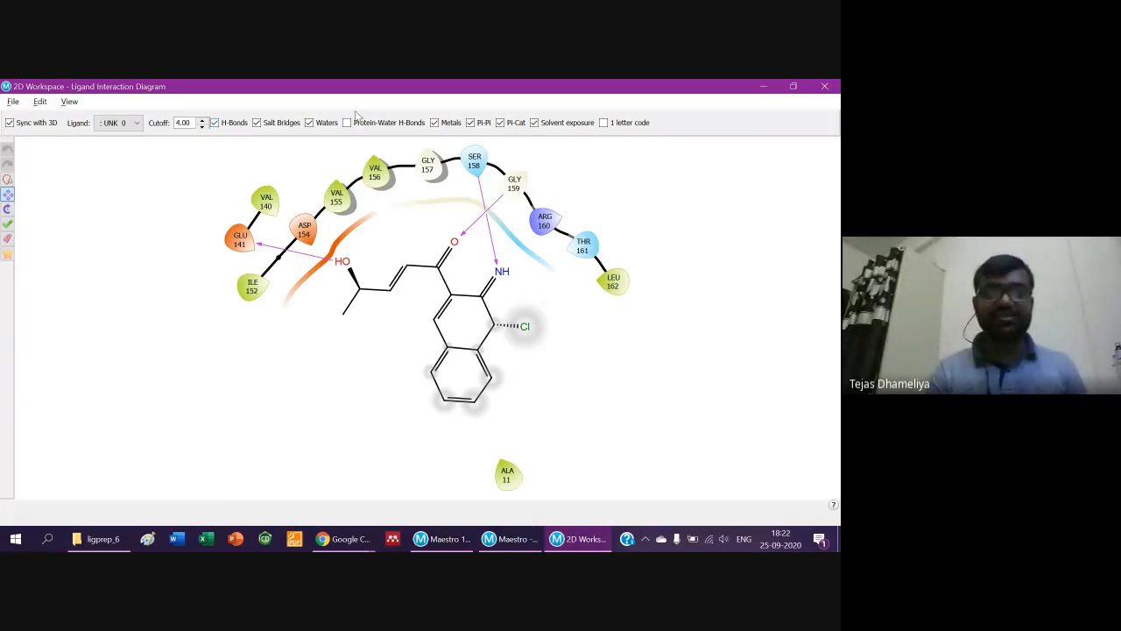
# Raise the ligand interaction diagram's cutoff to 10.00 and close the diagram.
pyautogui.click(202, 124)
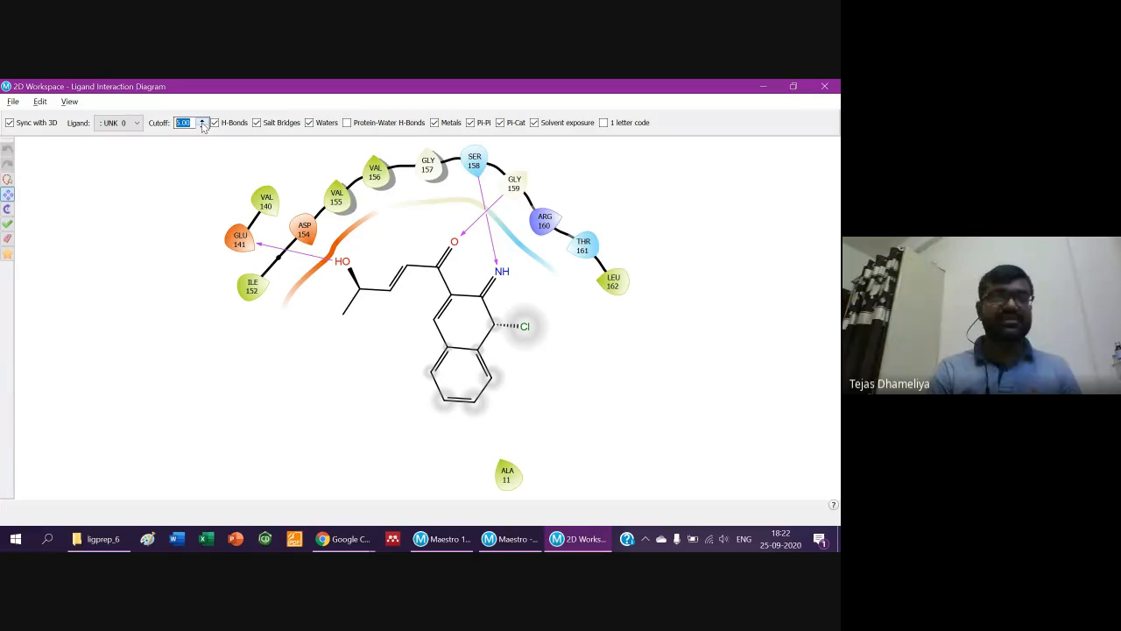
pyautogui.click(202, 123)
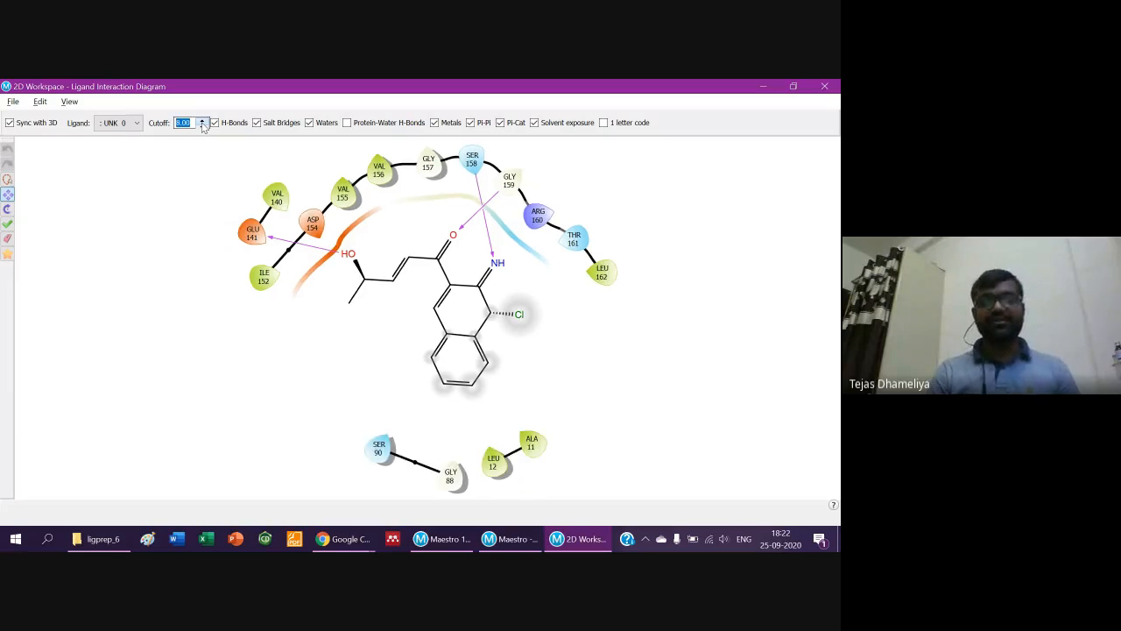
pyautogui.click(202, 124)
pyautogui.click(202, 123)
pyautogui.click(202, 123)
pyautogui.click(203, 123)
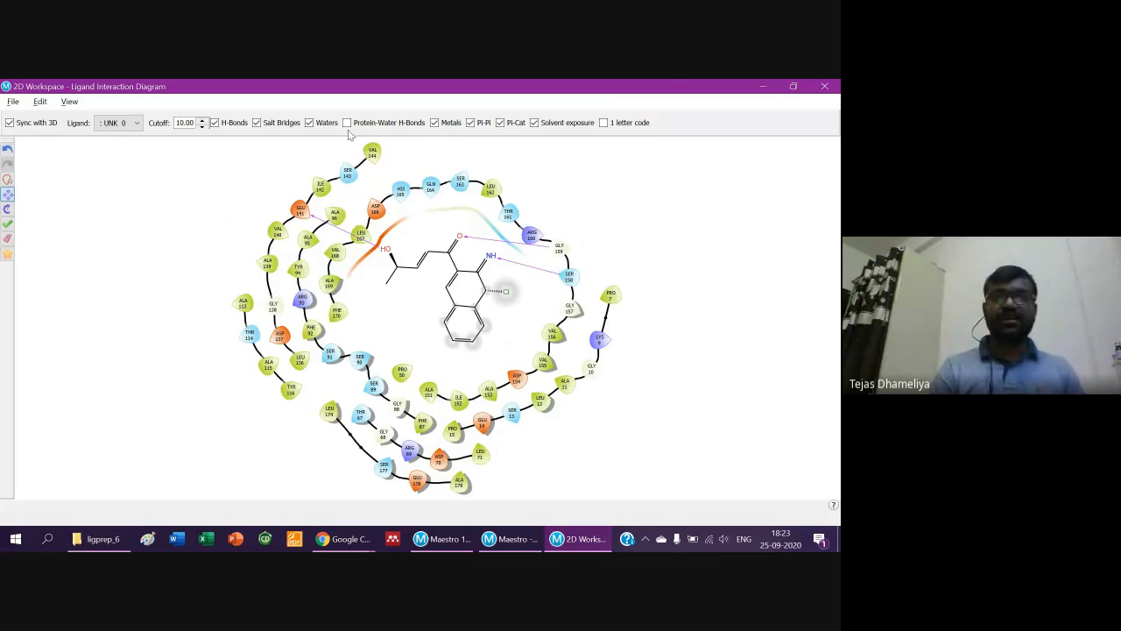
pyautogui.click(819, 91)
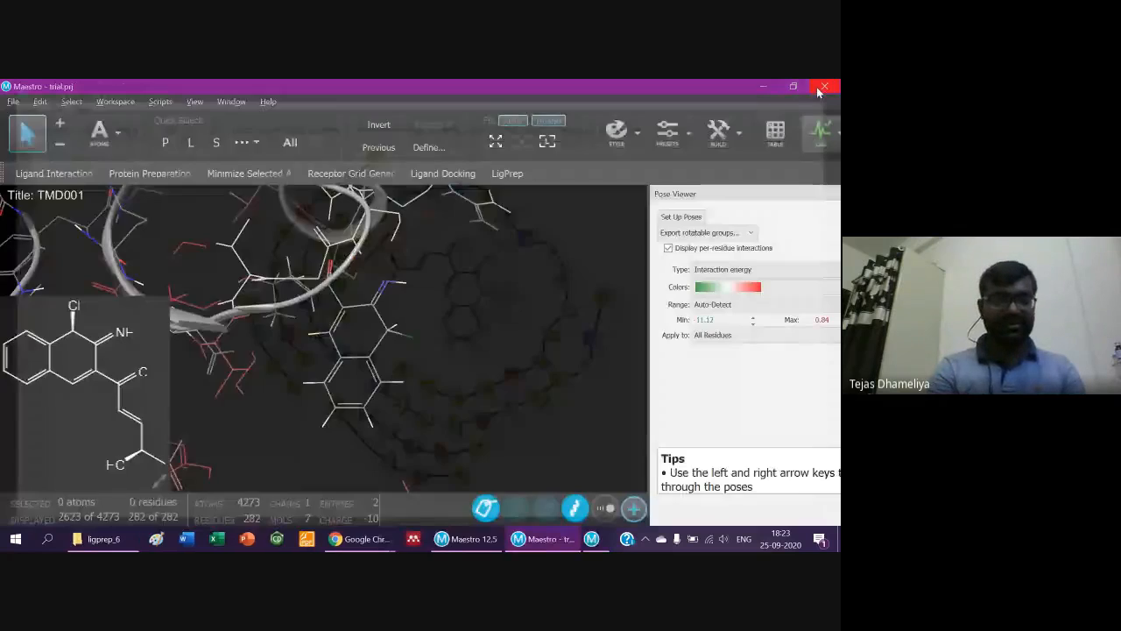
# In the Project Table, select the 1nh8 - minimized and TMD001 entries in rows 20 and 21, and lock row 20 as non-editable.
pyautogui.hotkey('ctrl', 't')
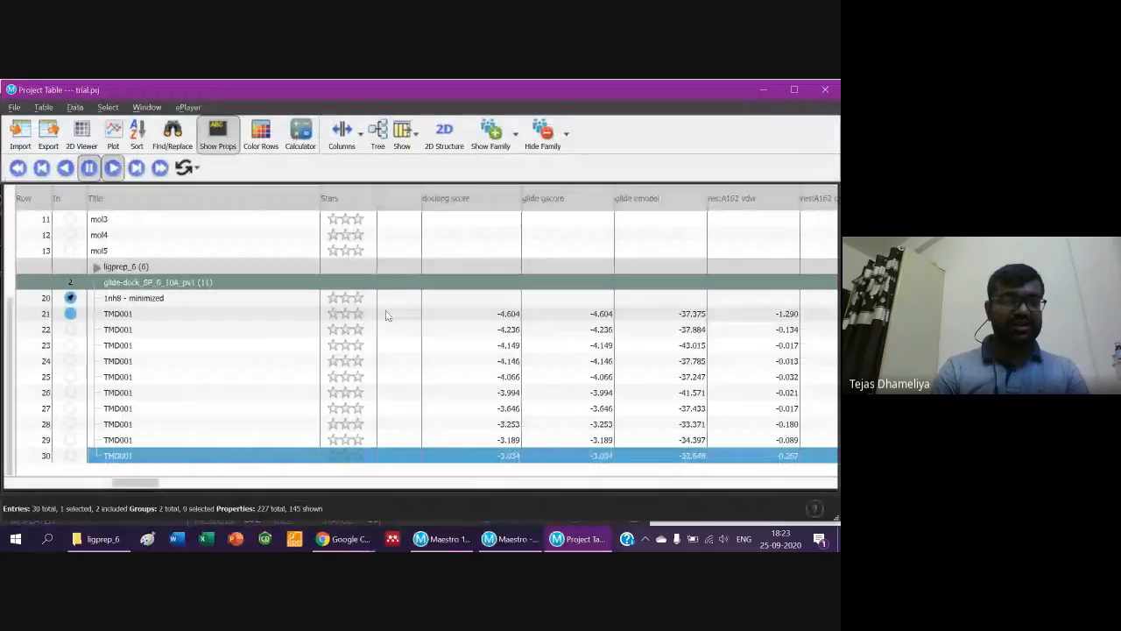
pyautogui.click(58, 317)
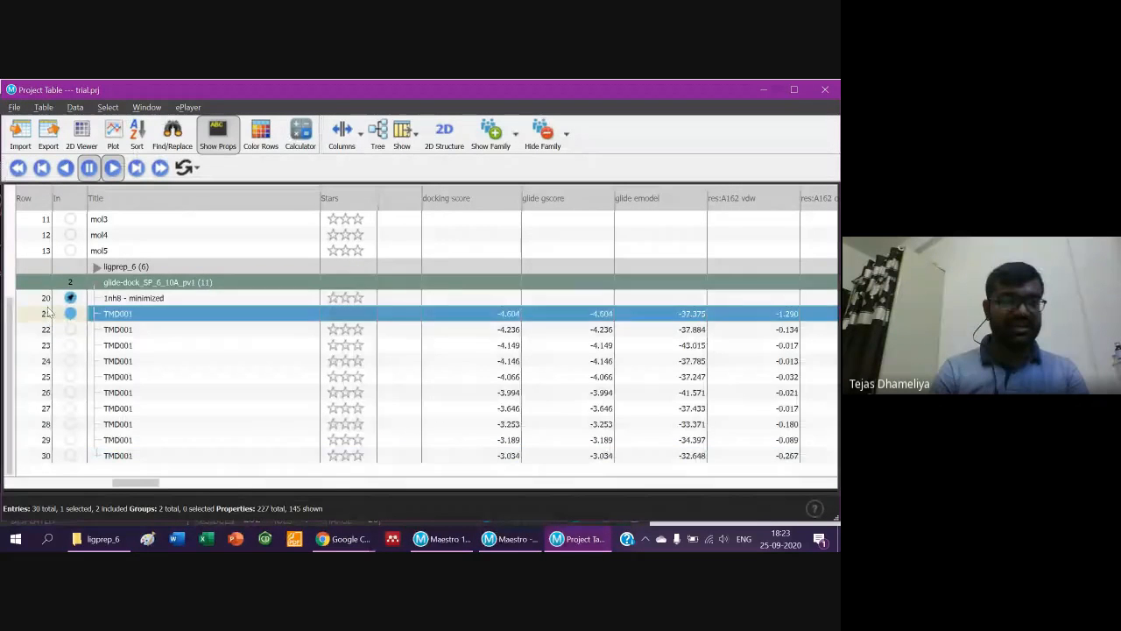
pyautogui.keyDown('ctrl'); pyautogui.click(47, 299); pyautogui.keyUp('ctrl')
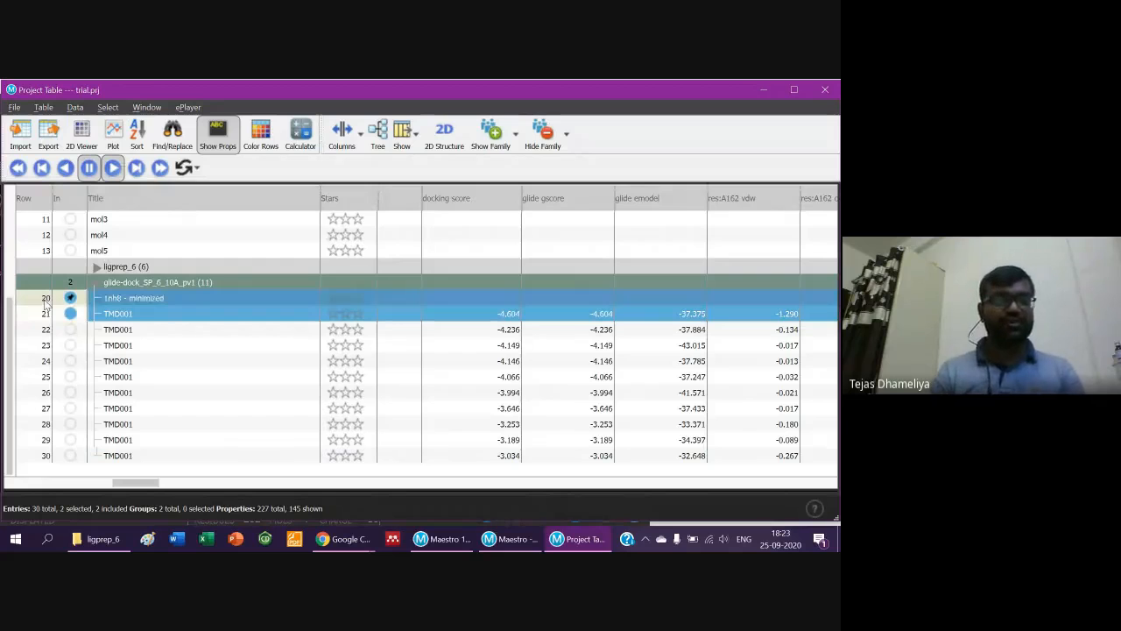
pyautogui.rightClick(45, 280)
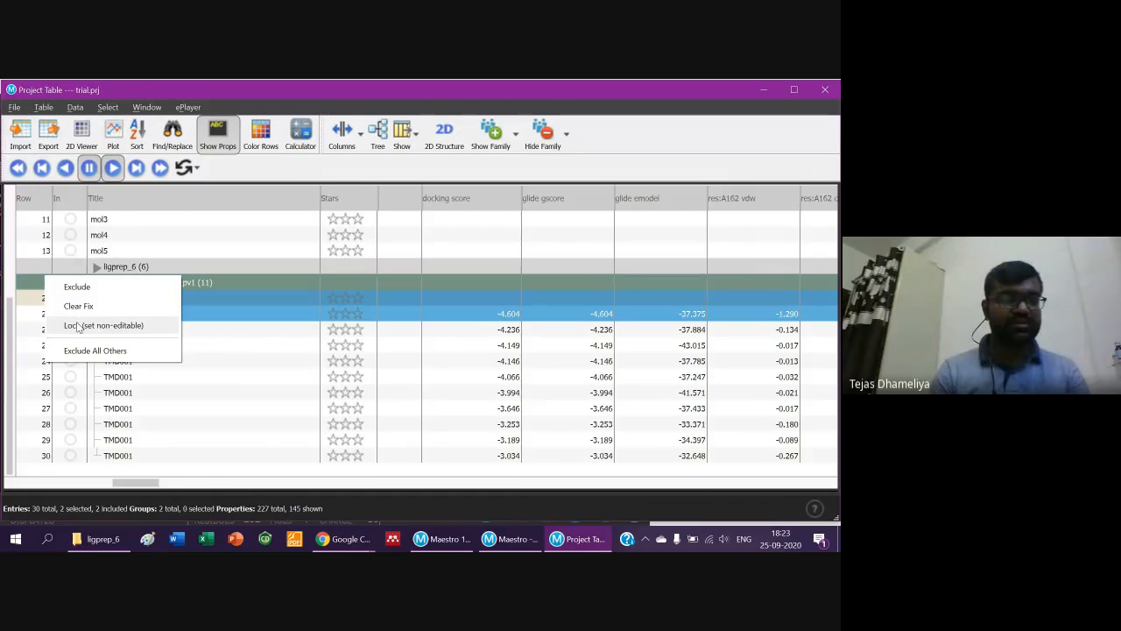
pyautogui.click(77, 326)
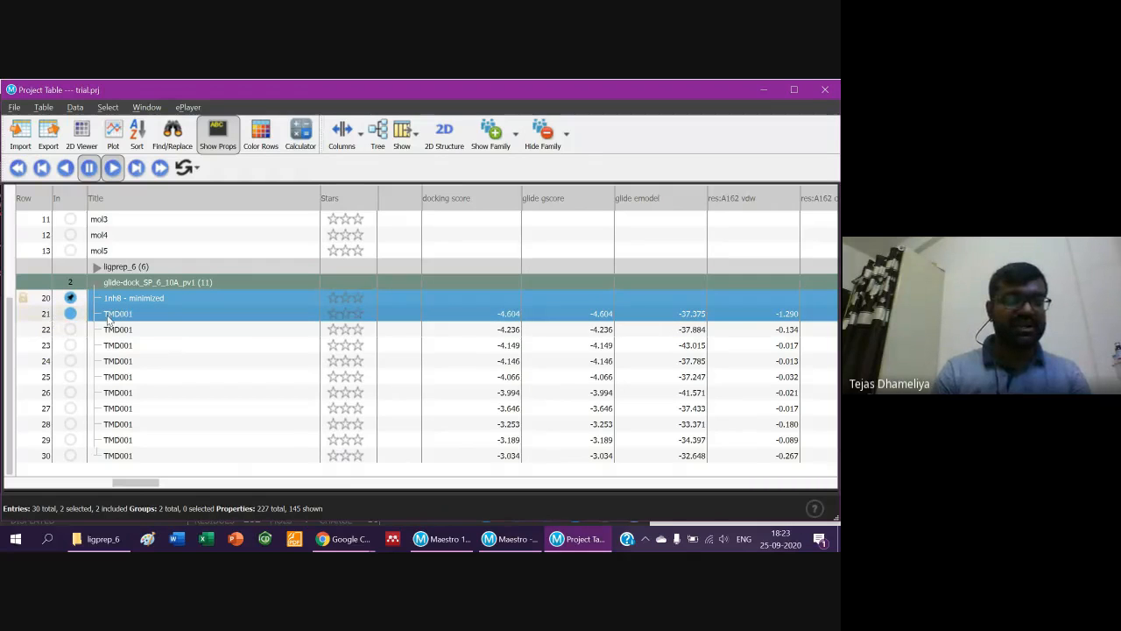
# Try to export the structures of the two selected entries, moving the Export dialog up to reach its lower options.
pyautogui.rightClick(109, 321)
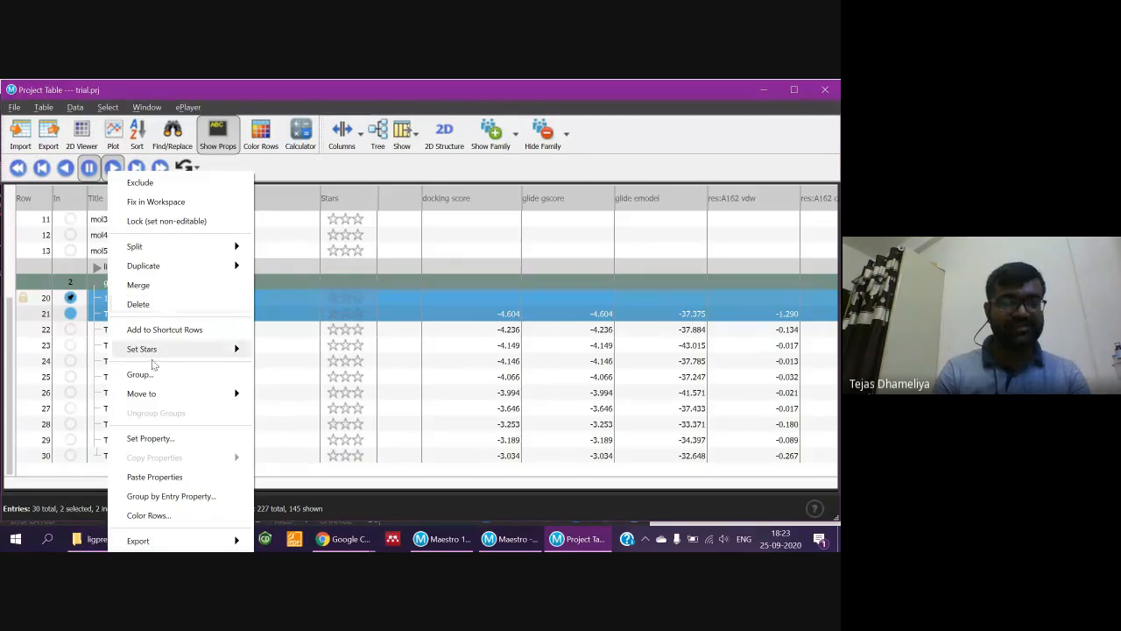
pyautogui.moveTo(230, 542)
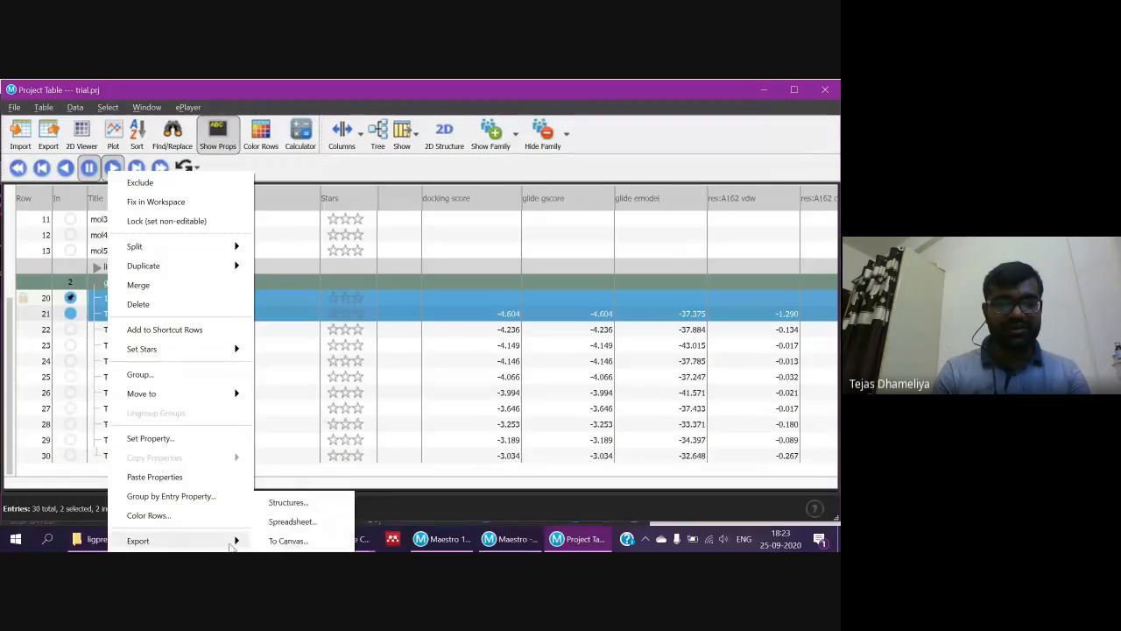
pyautogui.click(286, 504)
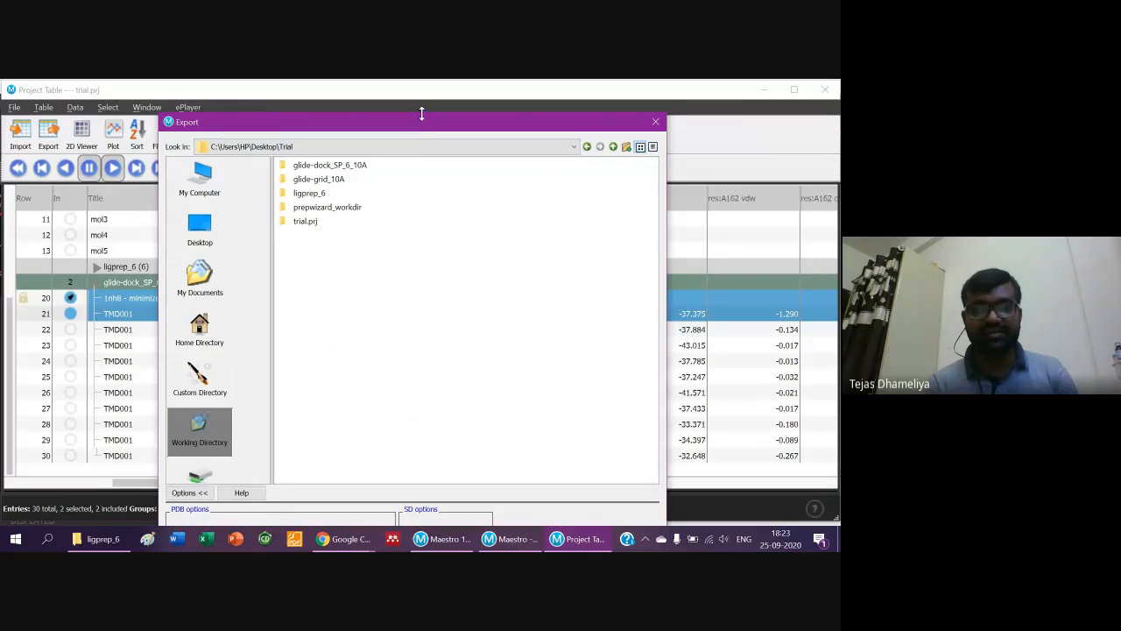
pyautogui.moveTo(421, 125); pyautogui.dragTo(423, 99)
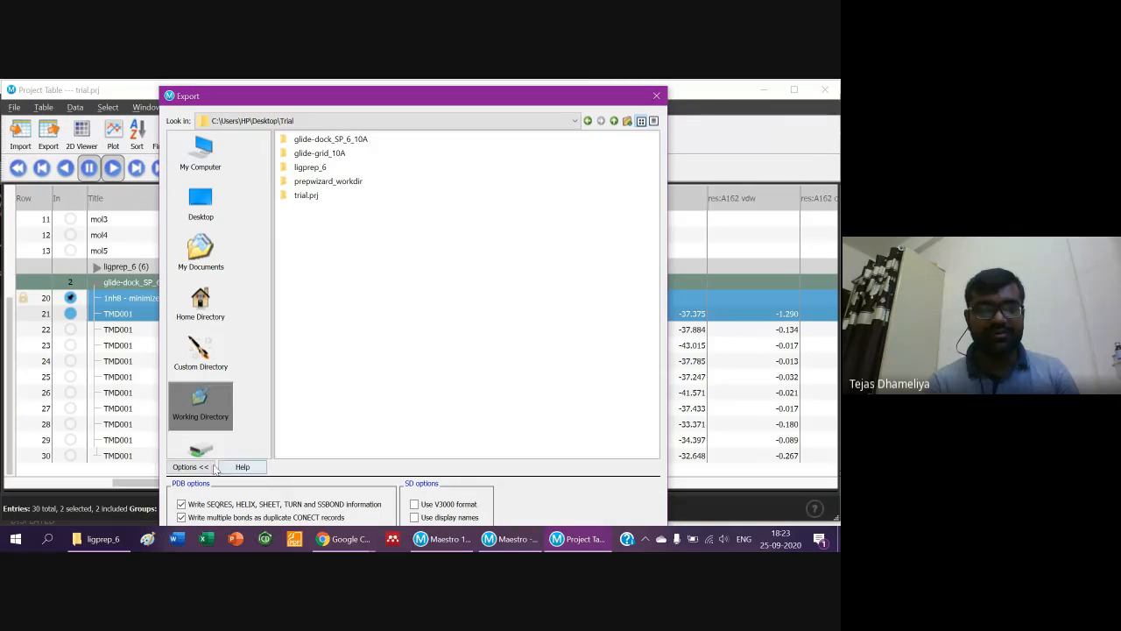
pyautogui.moveTo(400, 89); pyautogui.dragTo(400, 93)
pyautogui.moveTo(326, 538)
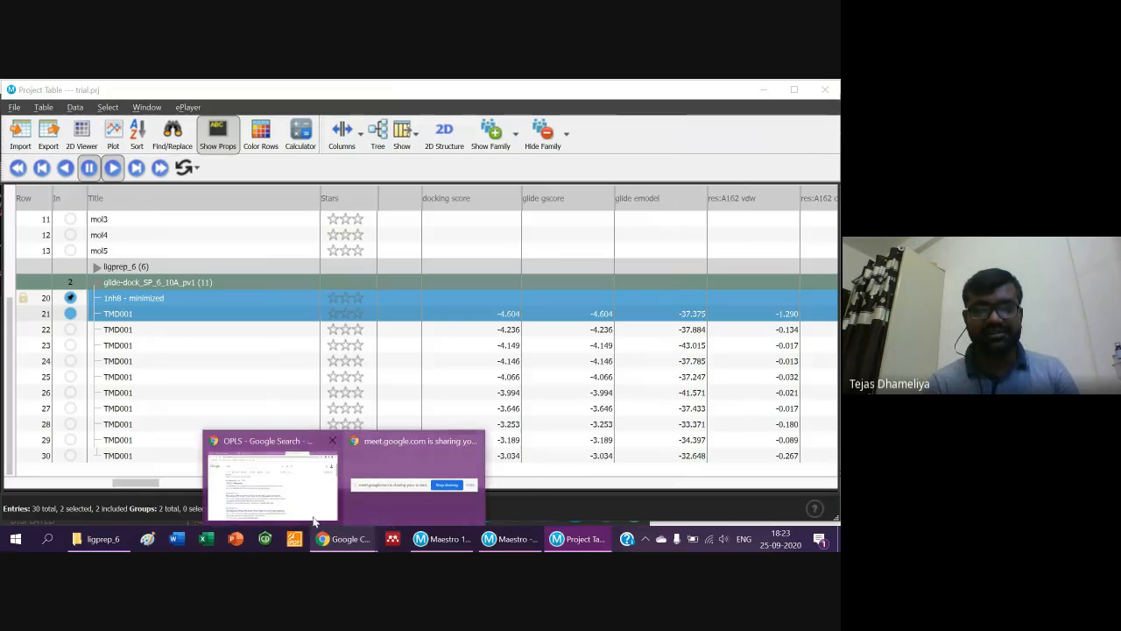
pyautogui.moveTo(436, 530)
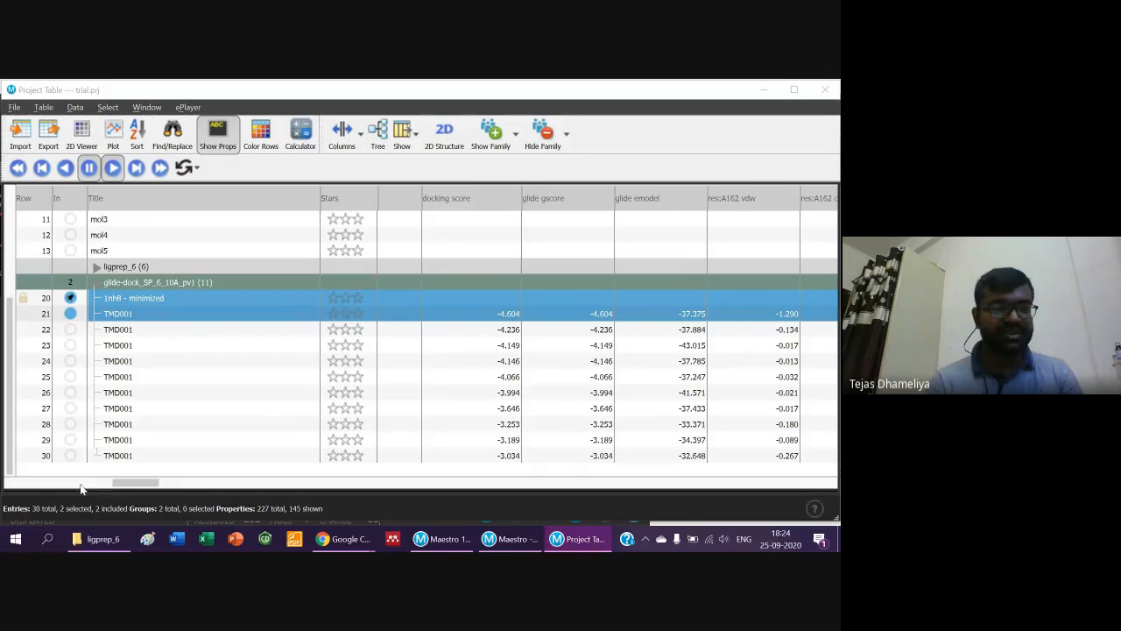
# Switch to the Windows Display settings, set the scaling of text and apps to 100%, and return to the Project Table.
pyautogui.click(45, 543)
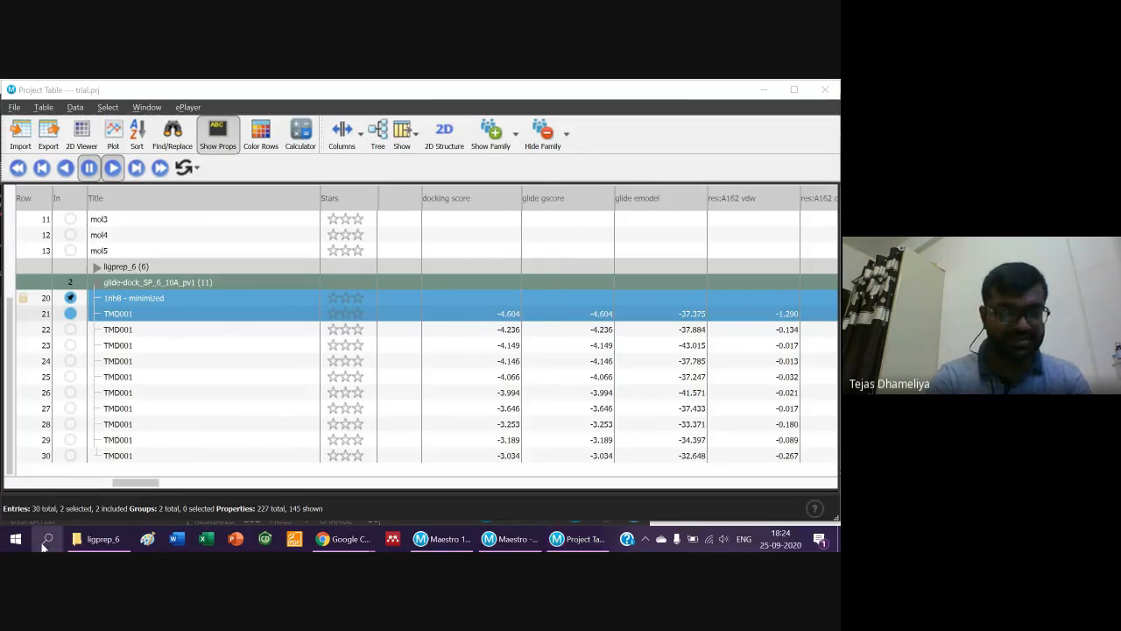
pyautogui.write('DISPLA')
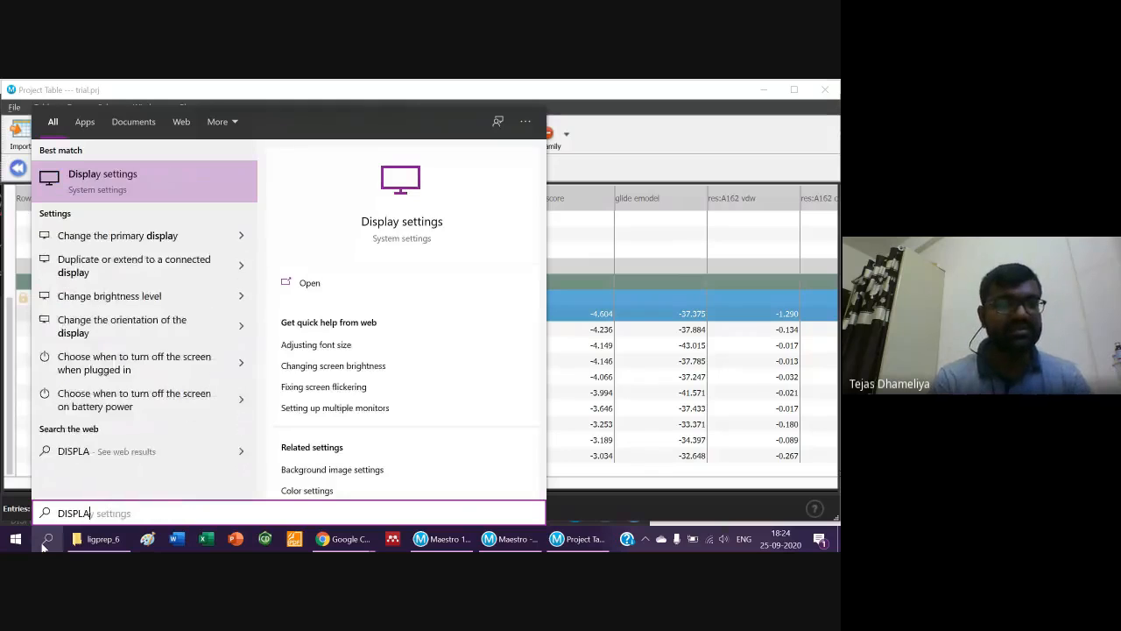
pyautogui.click(122, 175)
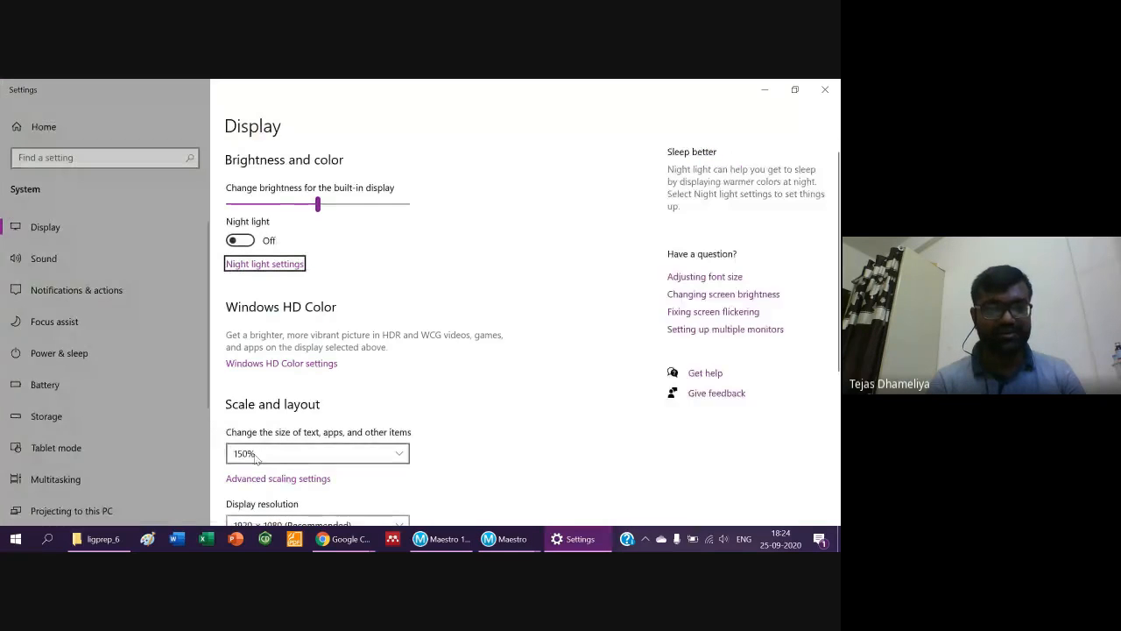
pyautogui.click(254, 454)
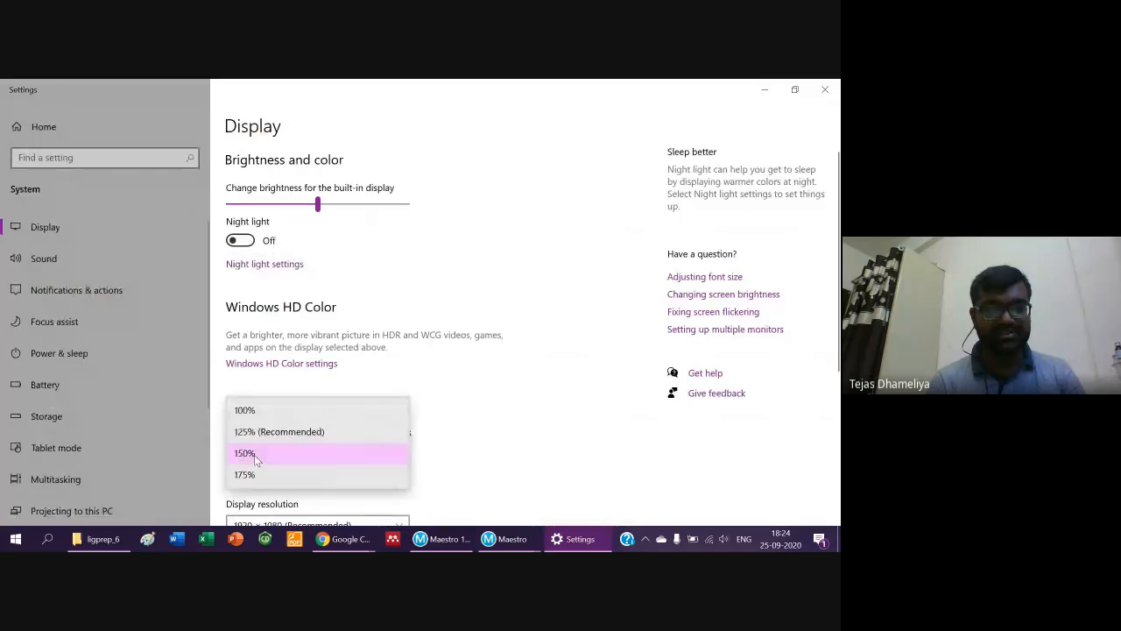
pyautogui.click(421, 315)
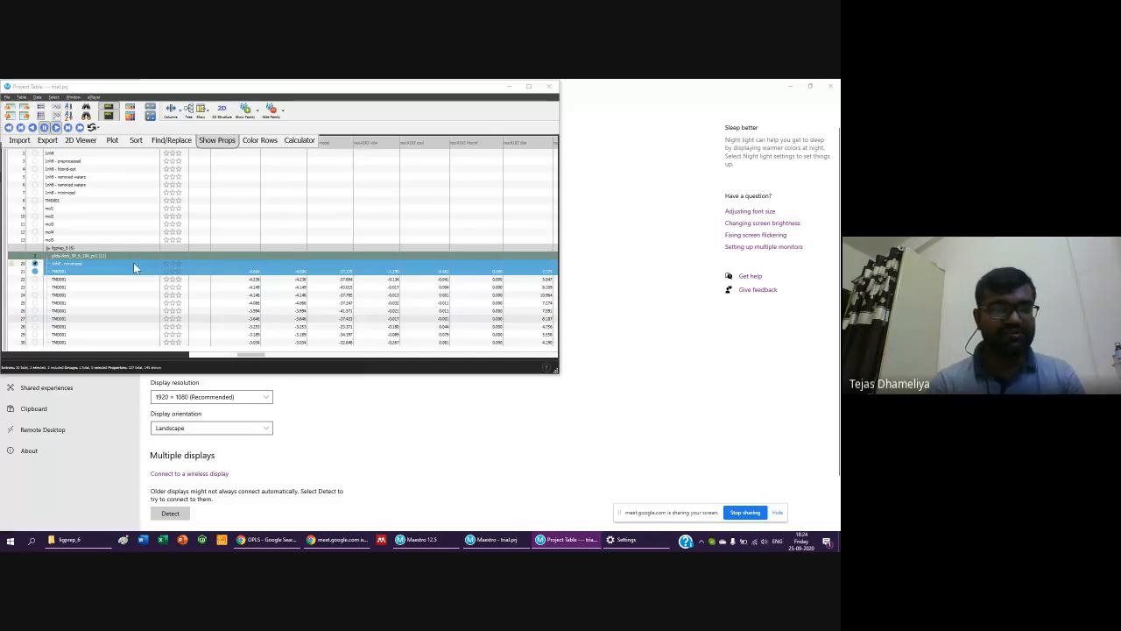
# Retry exporting the structures of the selected 1nh8 - minimized and TMD001 entries.
pyautogui.rightClick(134, 262)
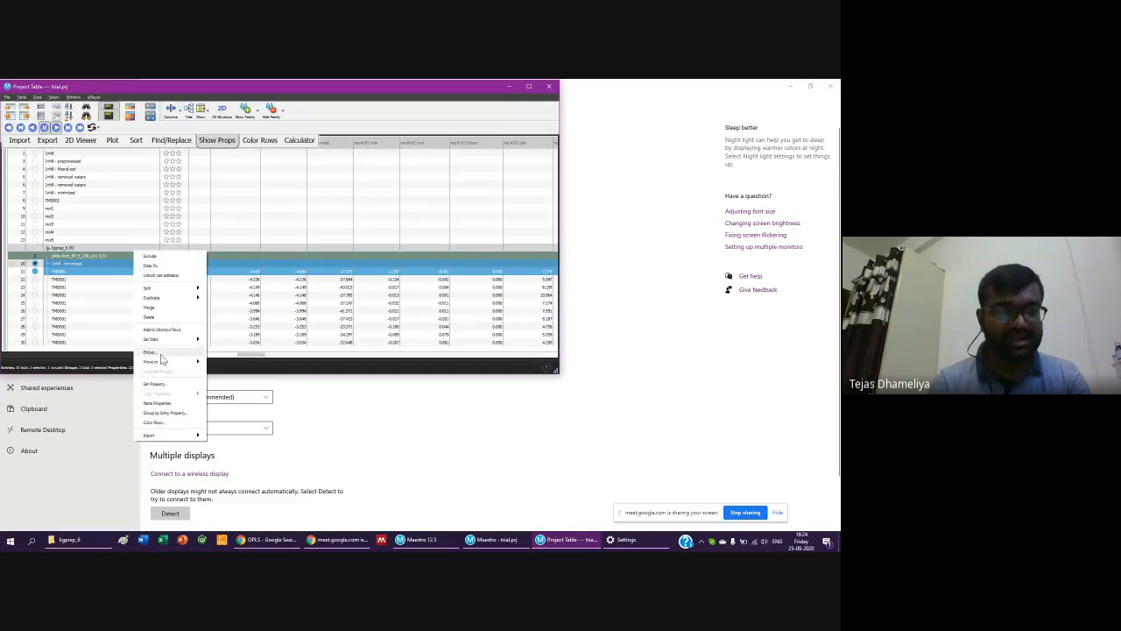
pyautogui.moveTo(188, 435)
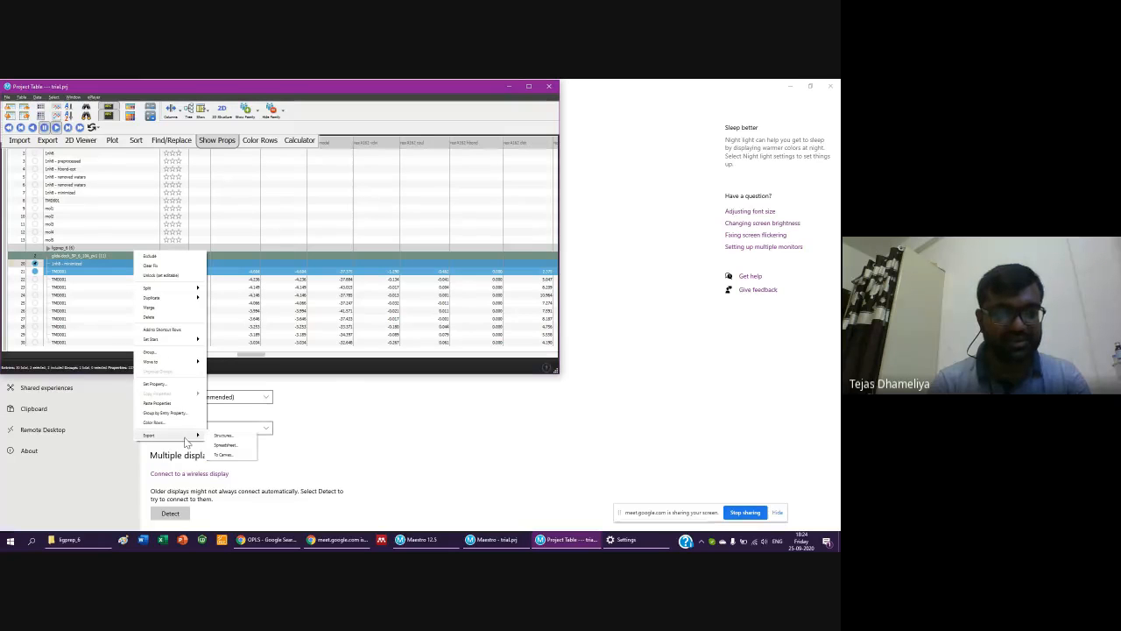
pyautogui.click(236, 436)
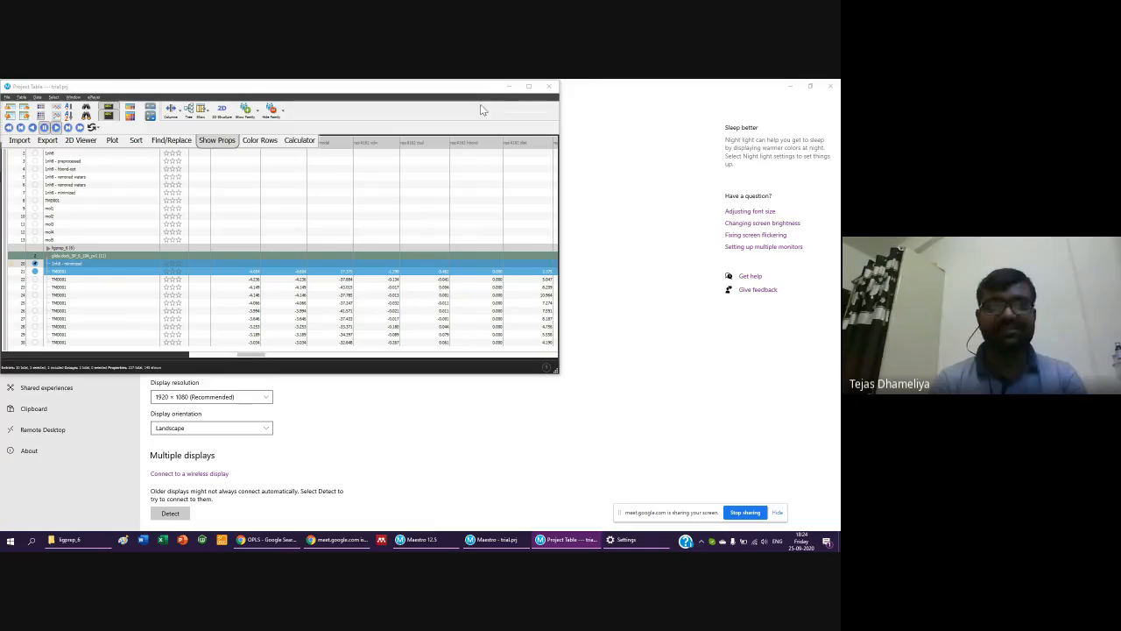
# Set the Windows display scaling to 125% (Recommended) and switch back to Maestro's Project Table.
pyautogui.click(289, 426)
pyautogui.click(248, 350)
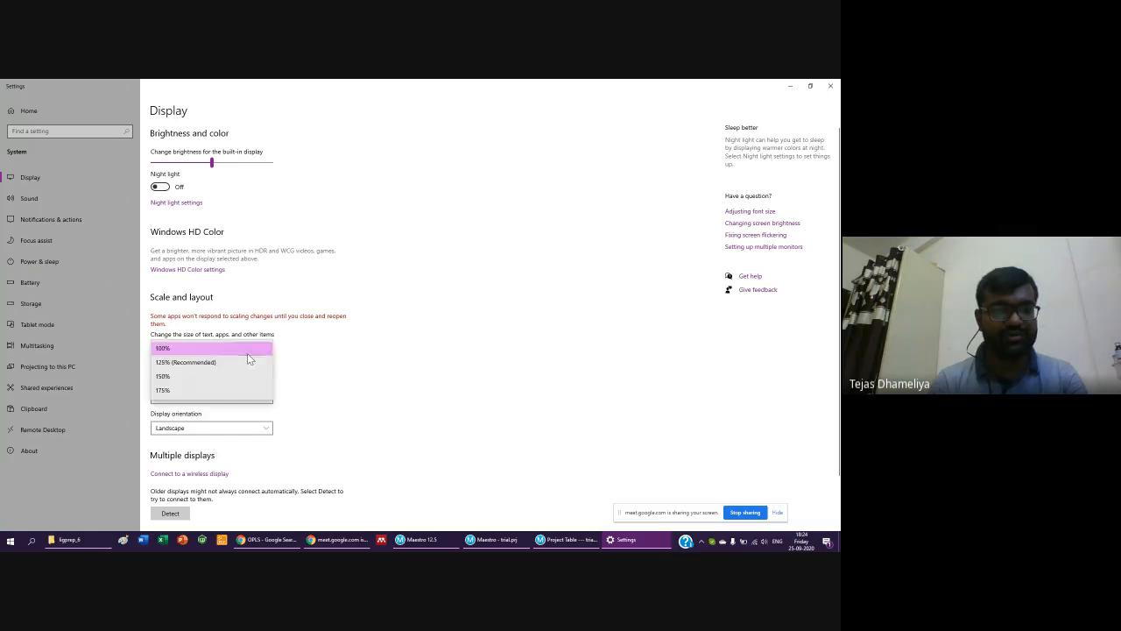
pyautogui.click(215, 363)
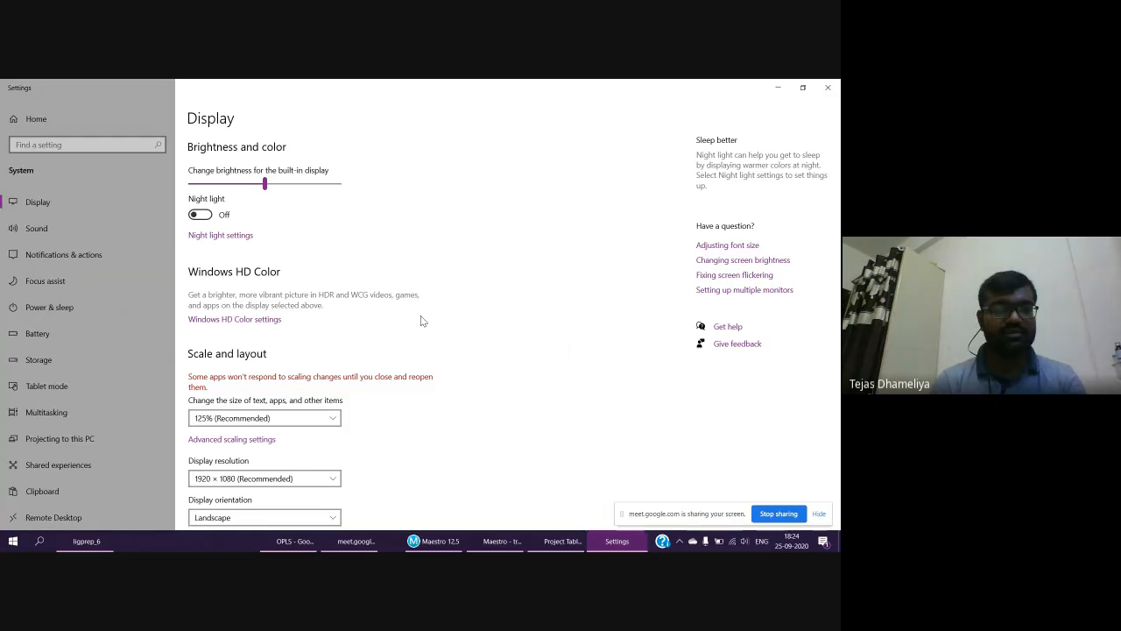
pyautogui.hotkey('alt', 'Tab')
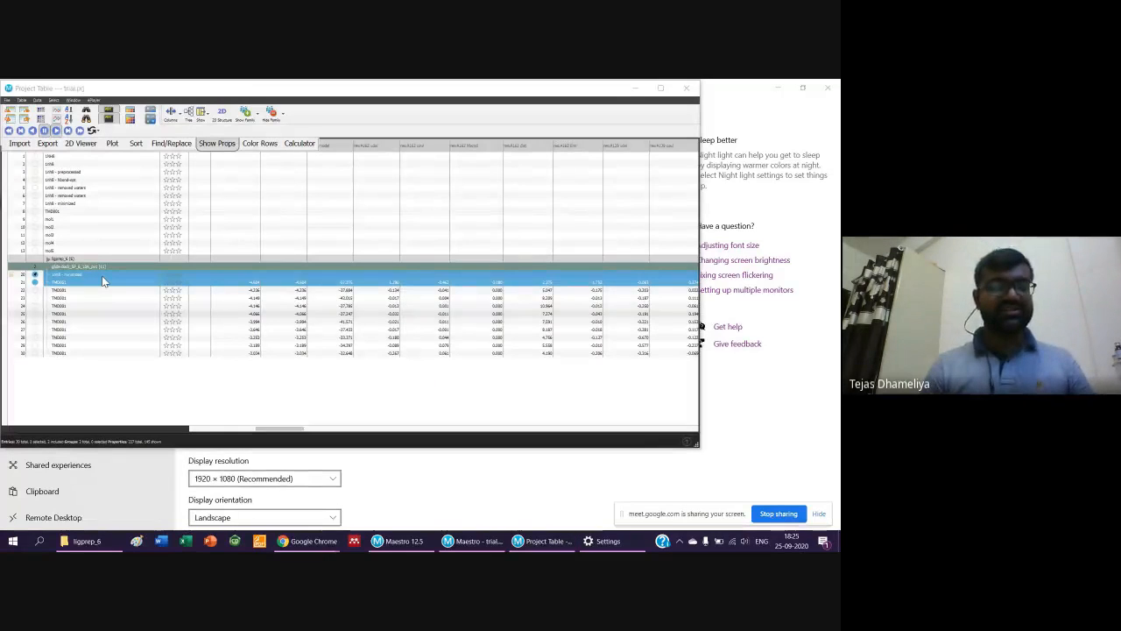
# Maximize the Project Table, set the Windows display scaling to 150%, and close the Settings window.
pyautogui.click(659, 91)
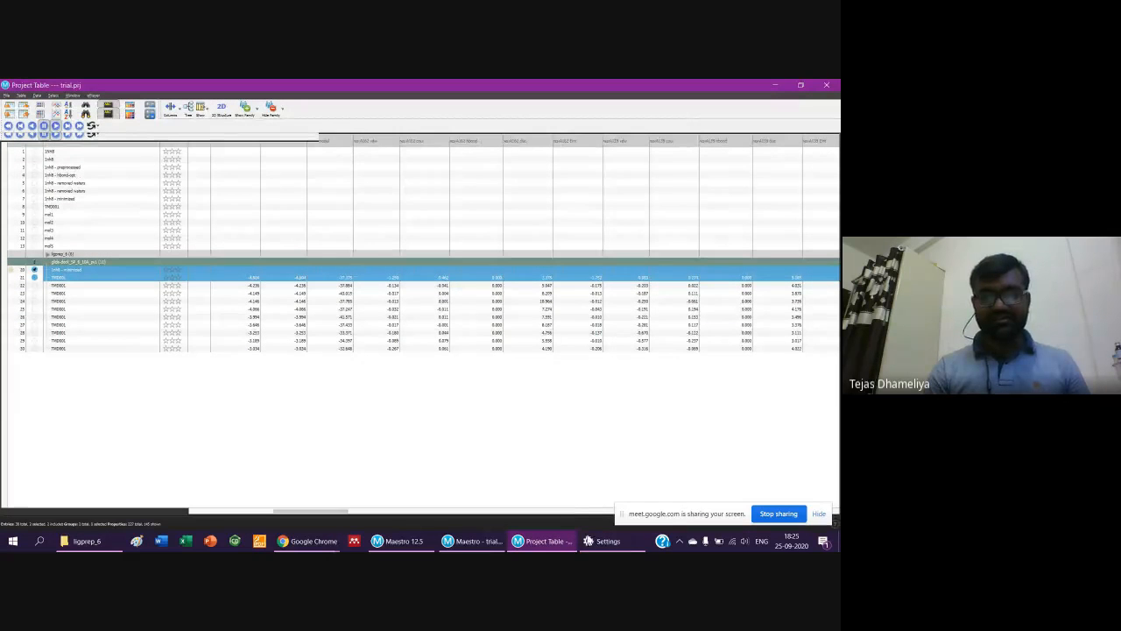
pyautogui.click(592, 540)
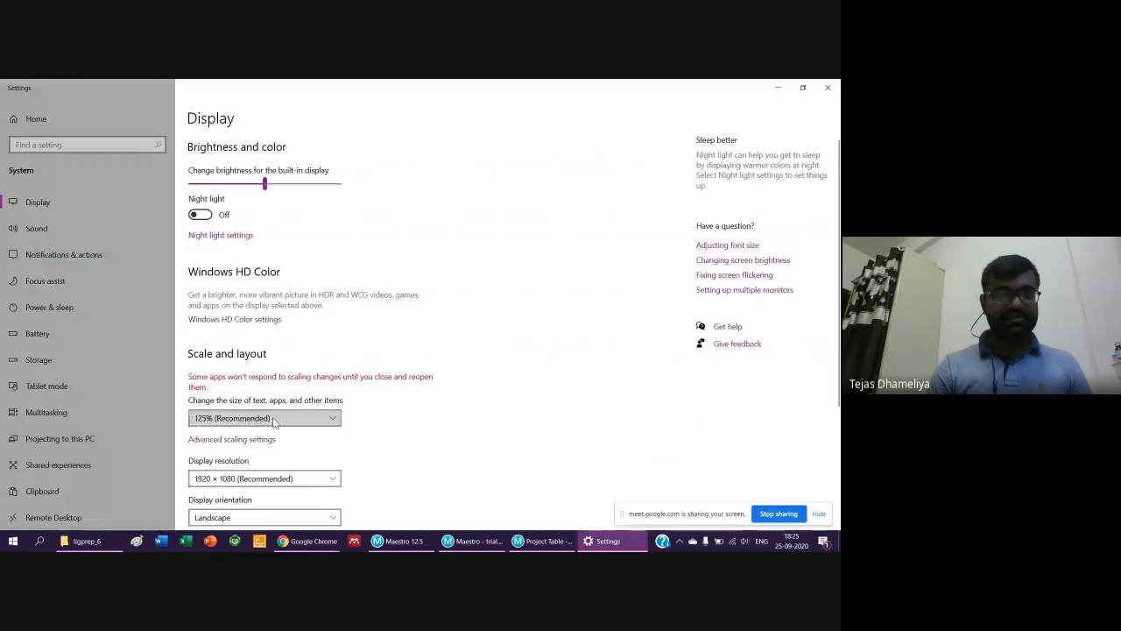
pyautogui.click(263, 418)
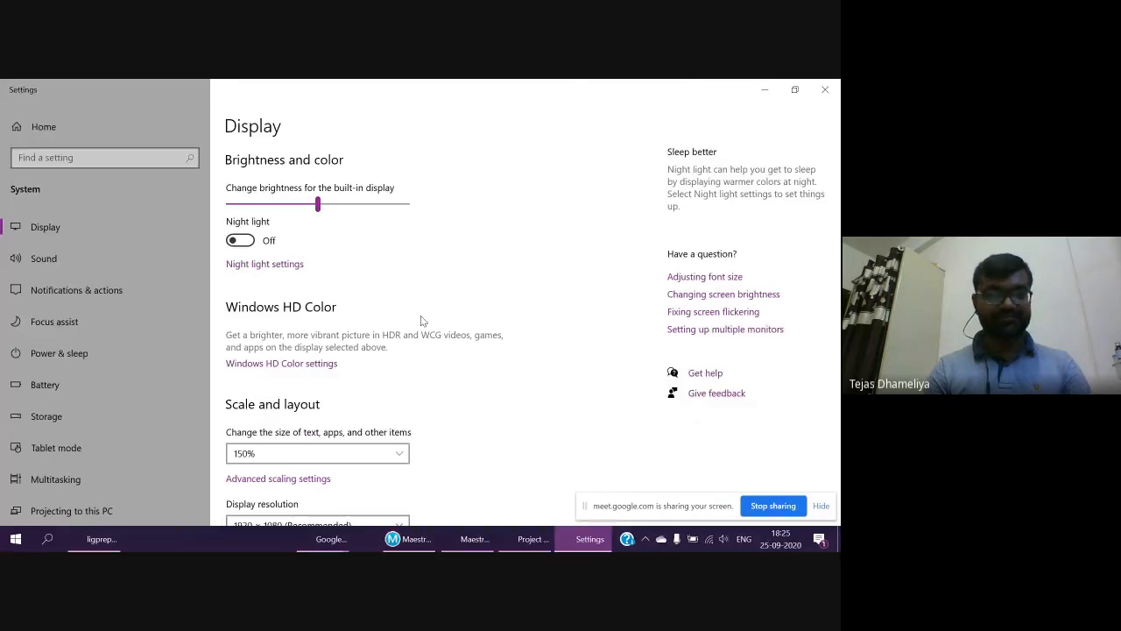
pyautogui.hotkey('alt', 'F4')
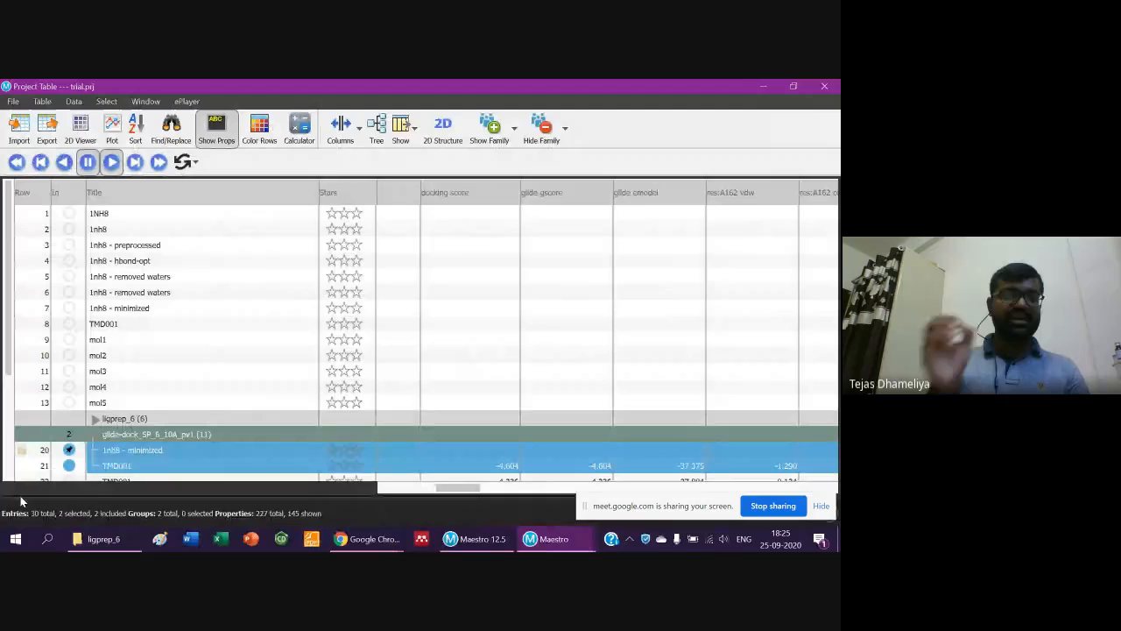
# Begin exporting the selected 1nh8 - minimized and TMD001 entries, collapse the export options, and choose PDB as the file type.
pyautogui.click(45, 131)
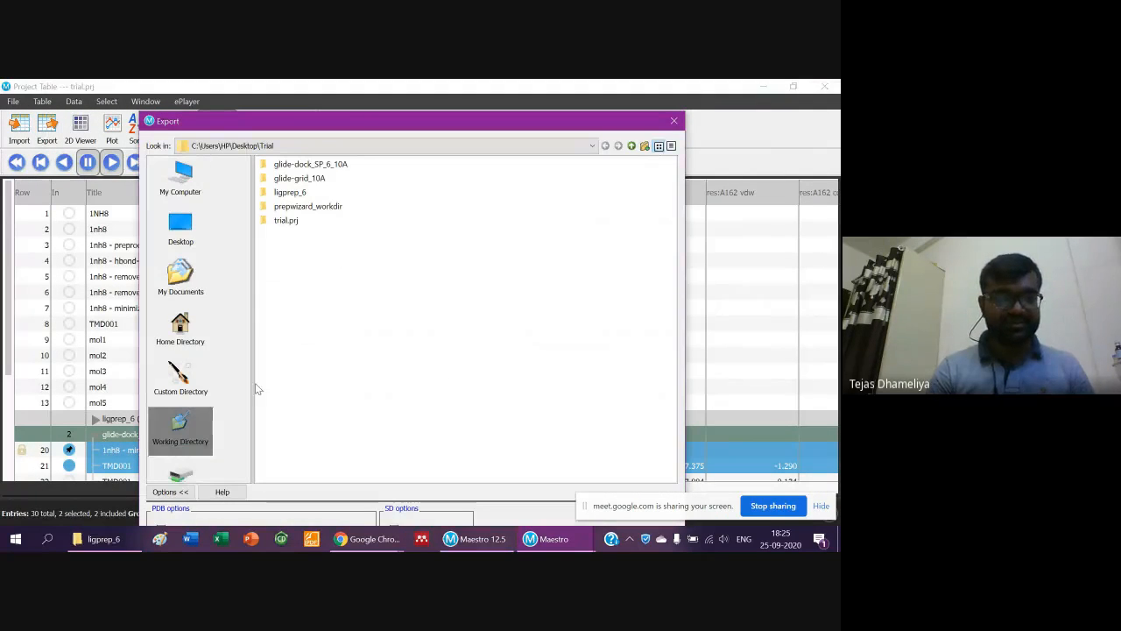
pyautogui.click(184, 493)
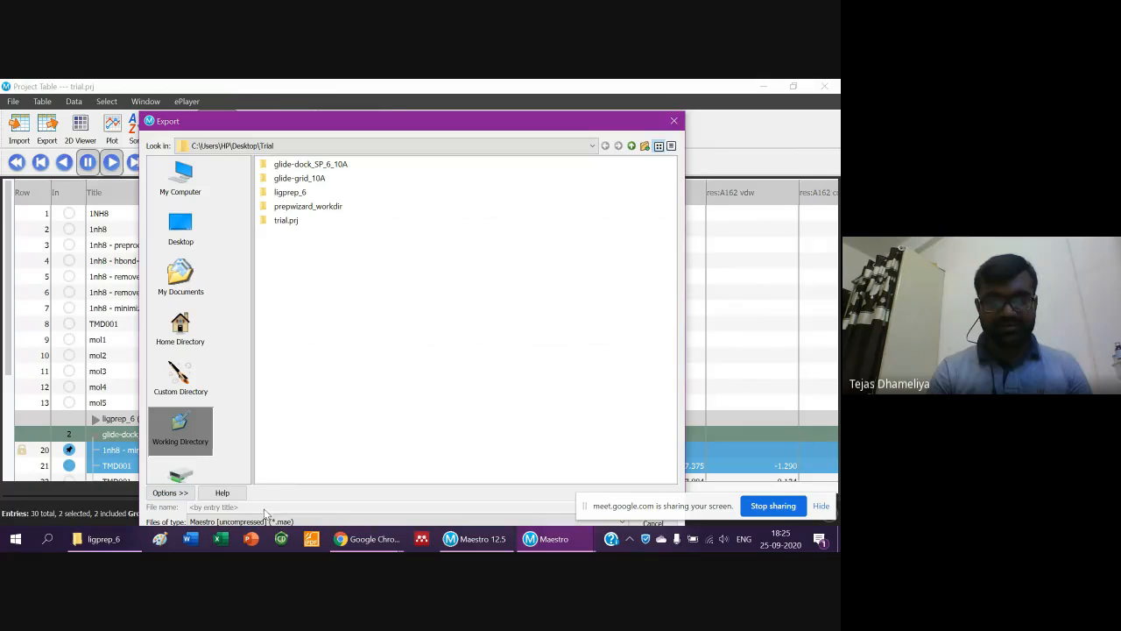
pyautogui.click(335, 522)
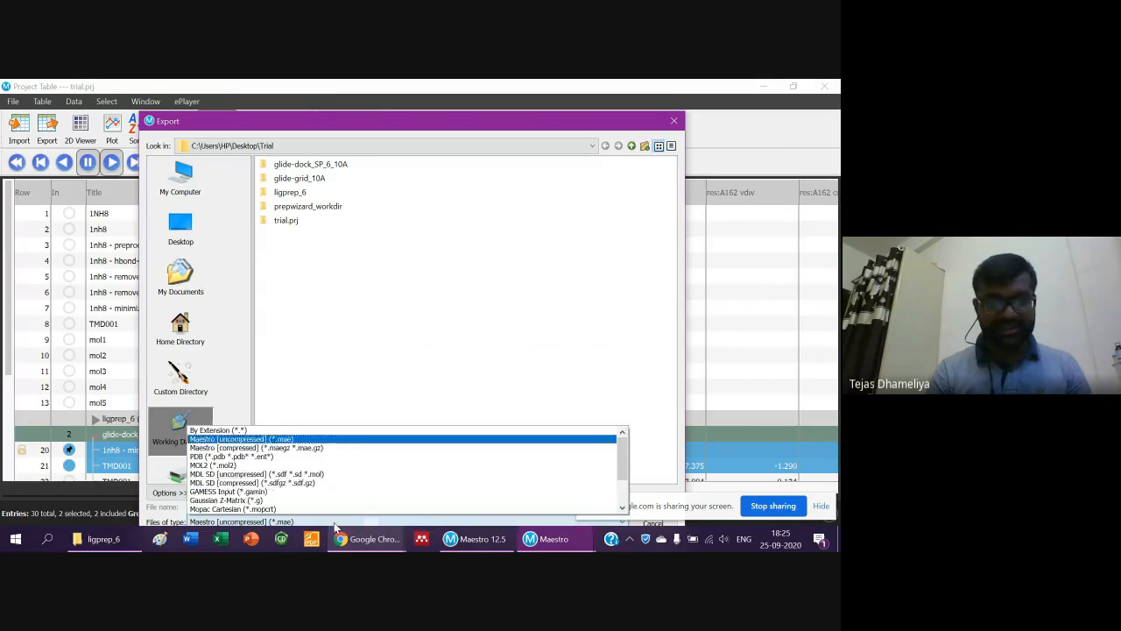
pyautogui.click(226, 457)
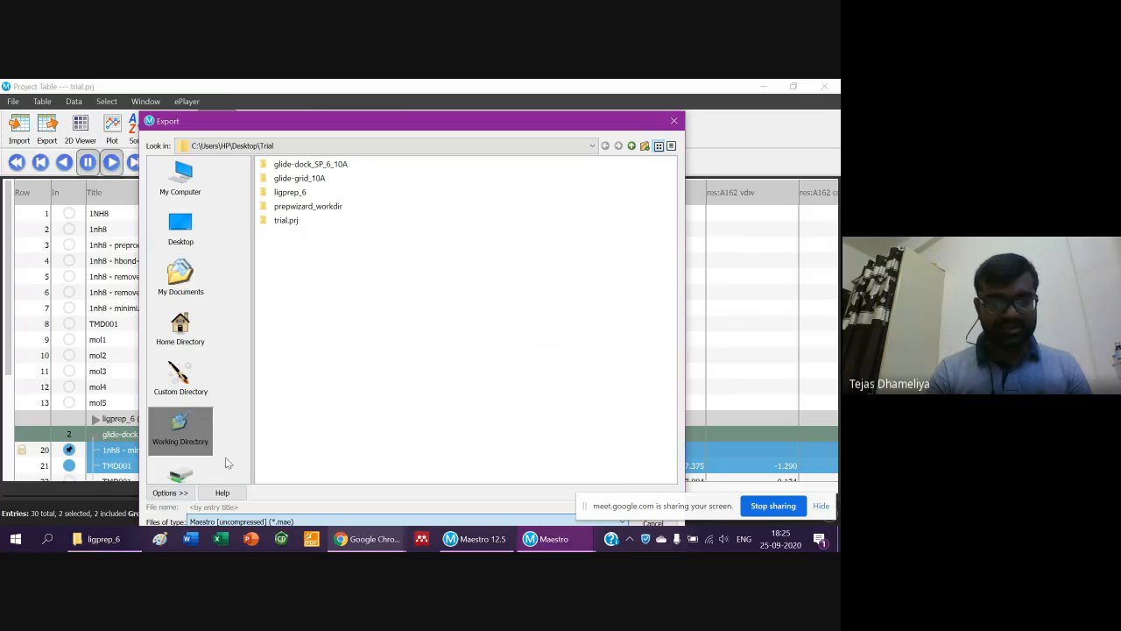
# Expand the export options, set the structure source to Project Table (selected entries), and try to reposition the Export dialog.
pyautogui.click(170, 493)
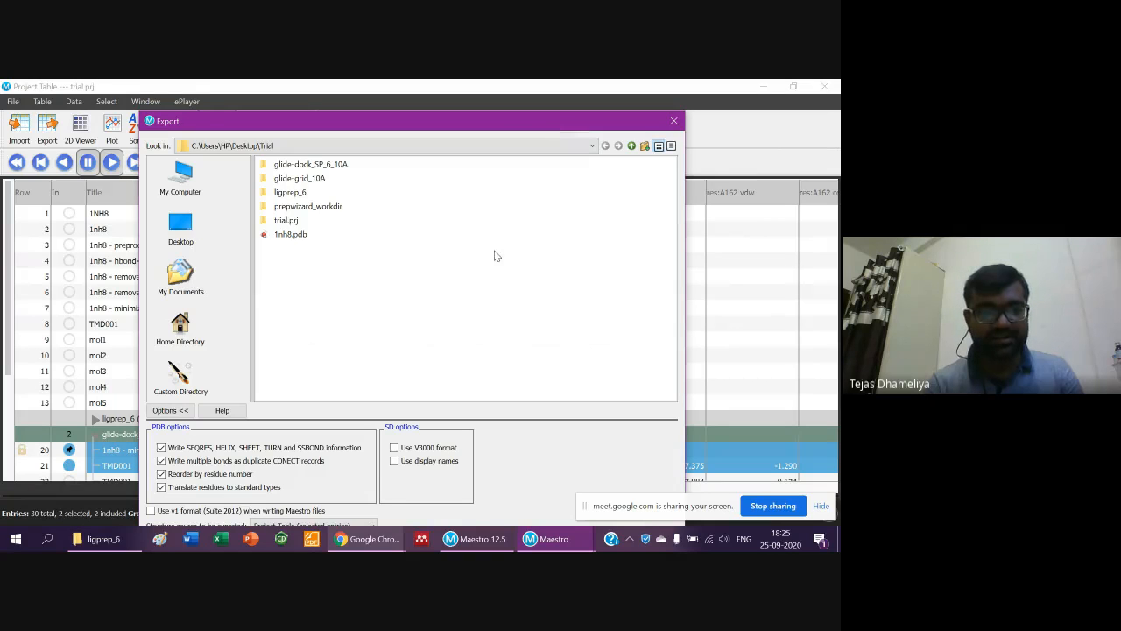
pyautogui.click(341, 525)
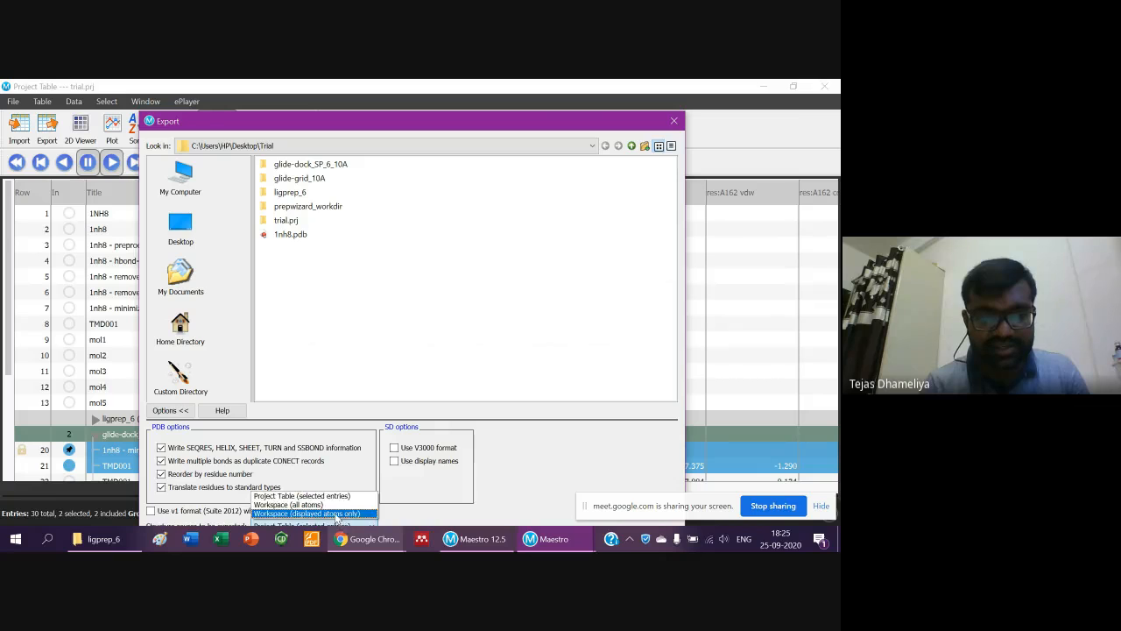
pyautogui.click(319, 495)
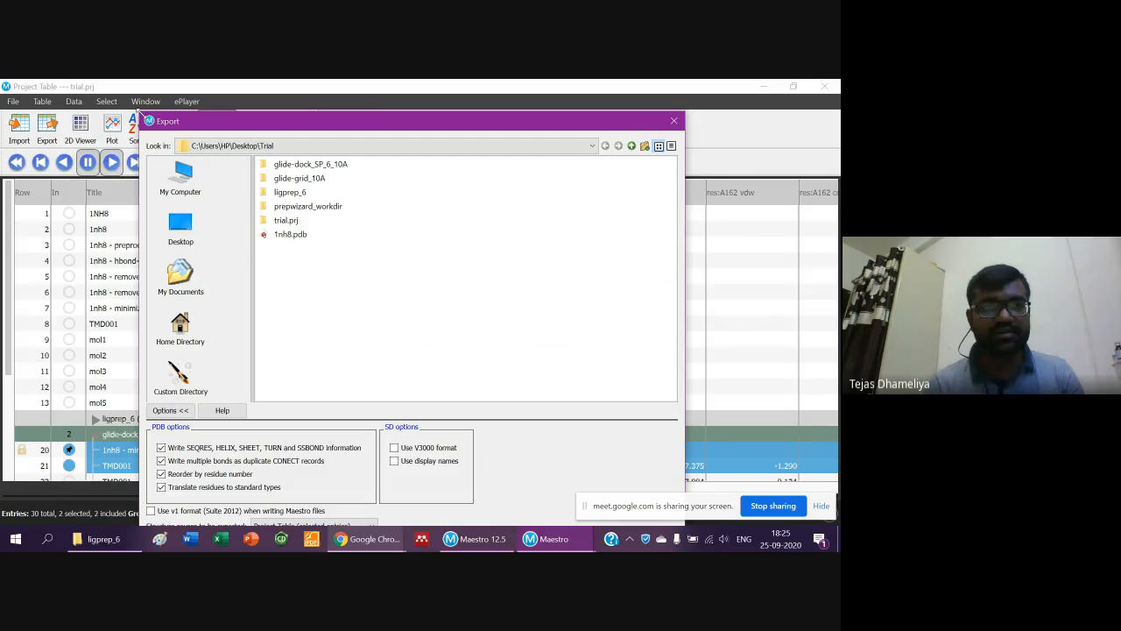
pyautogui.moveTo(139, 113); pyautogui.dragTo(147, 548)
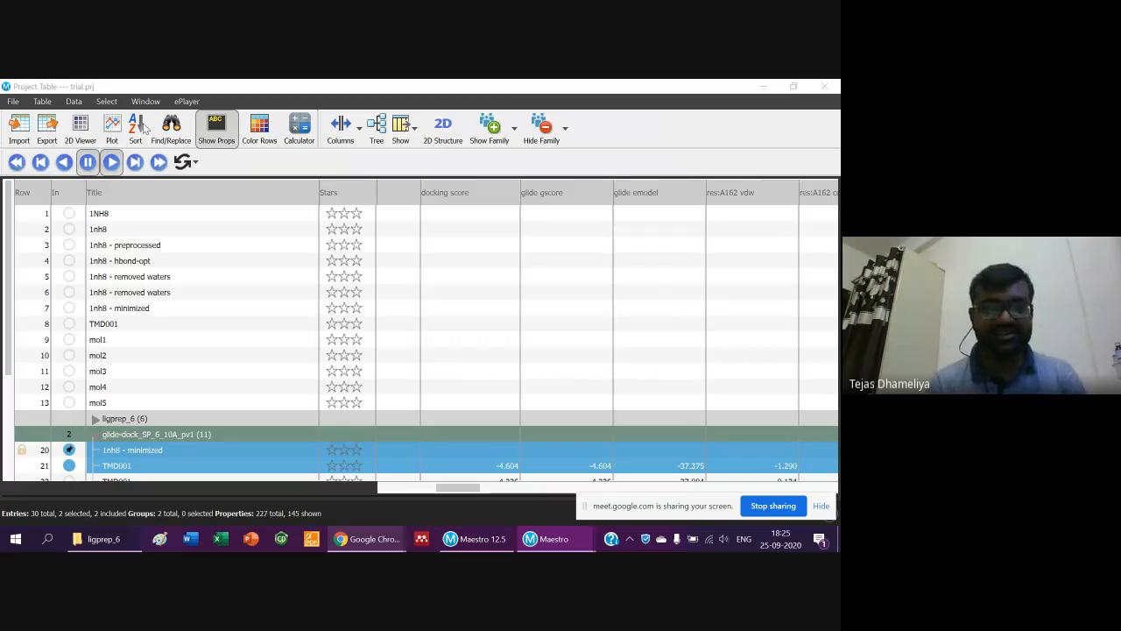
pyautogui.hotkey('alt', 'Tab')
pyautogui.hotkey('alt', 'Tab')
pyautogui.hotkey('alt', 'Tab')
pyautogui.hotkey('alt', 'Tab')
pyautogui.hotkey('alt', 'Tab')
pyautogui.hotkey('alt', 'Tab')
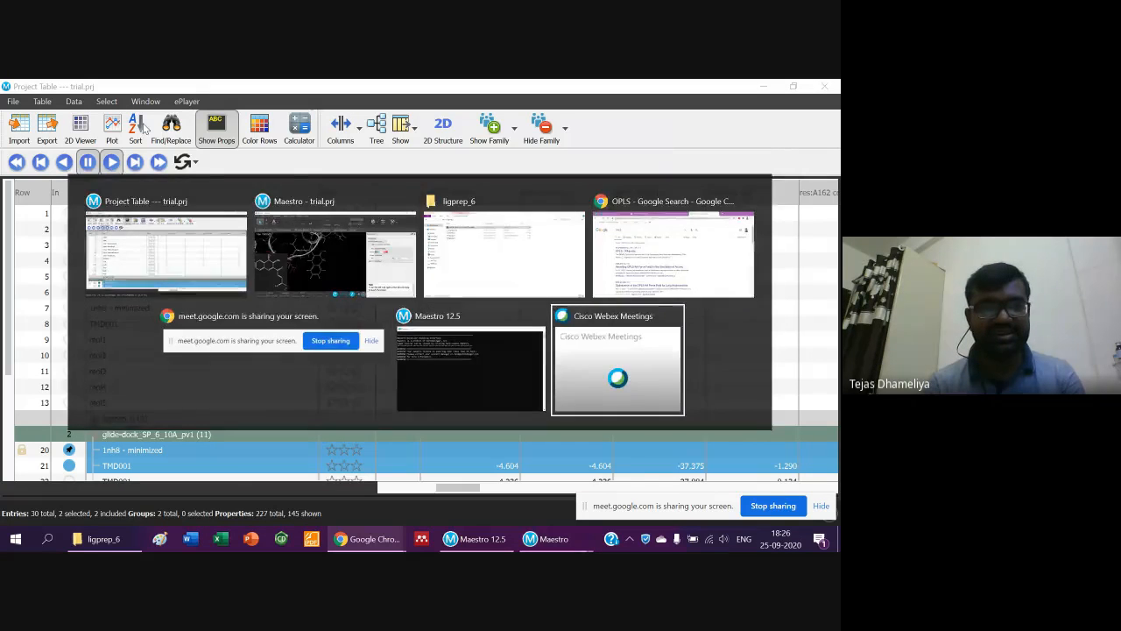
pyautogui.press('Escape')
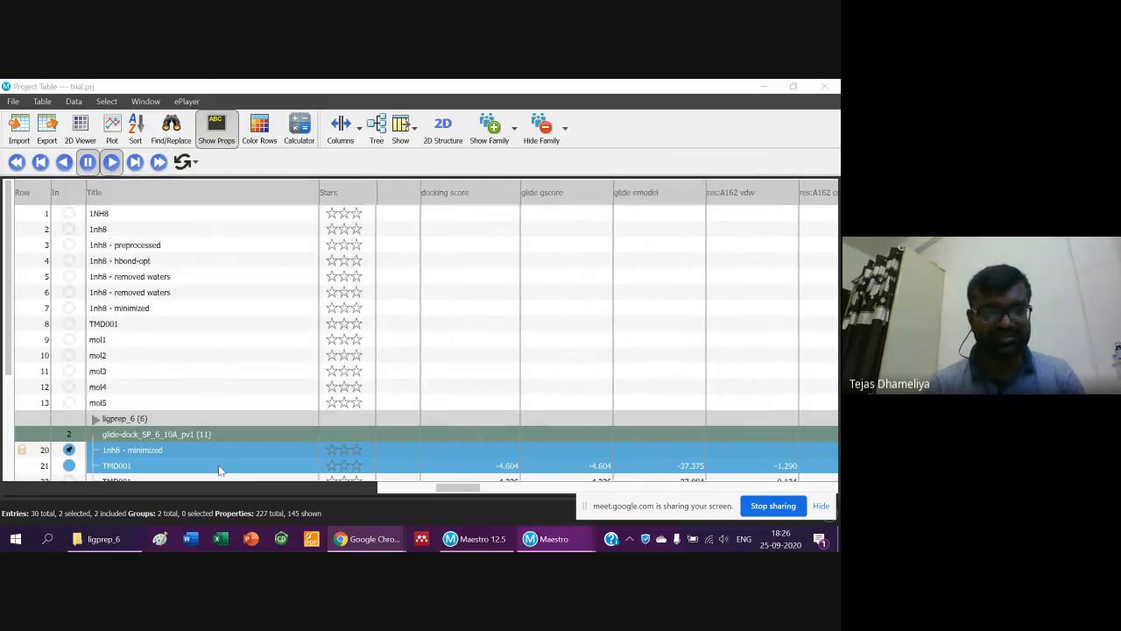
# Set the Windows display scaling to 100% and return to Maestro's Project Table.
pyautogui.click(49, 539)
pyautogui.write('DIS')
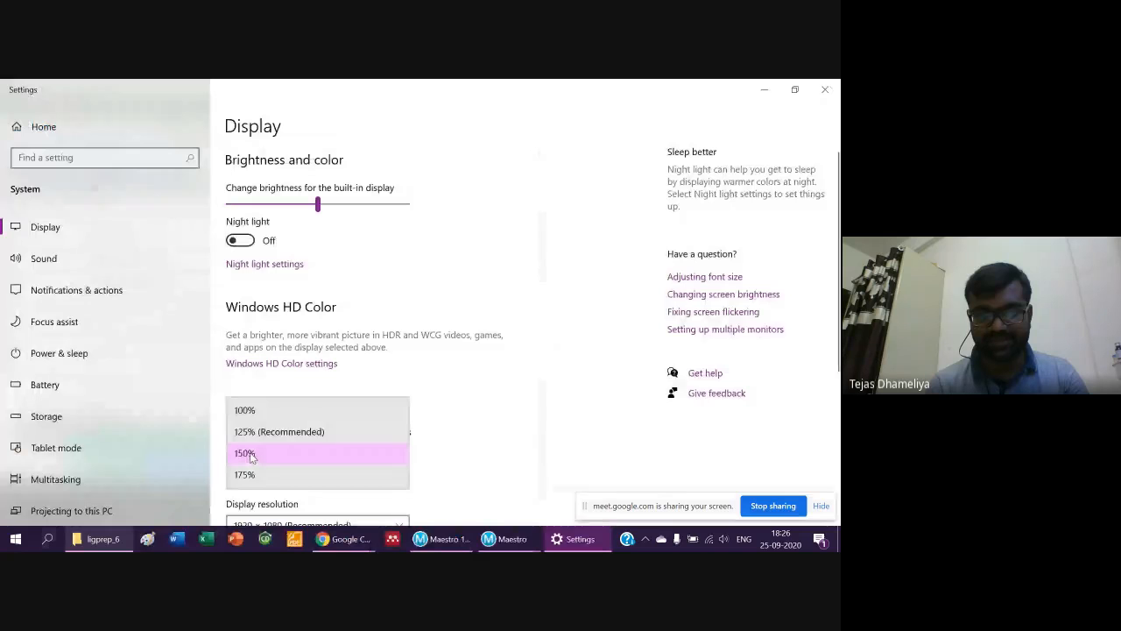
pyautogui.click(247, 452)
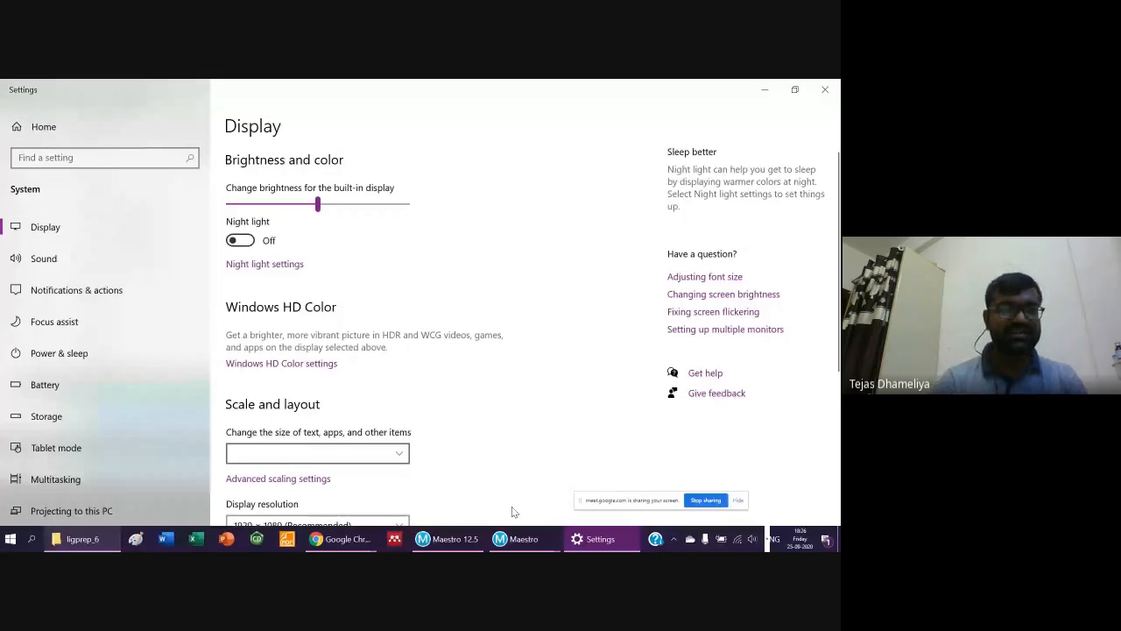
pyautogui.click(524, 538)
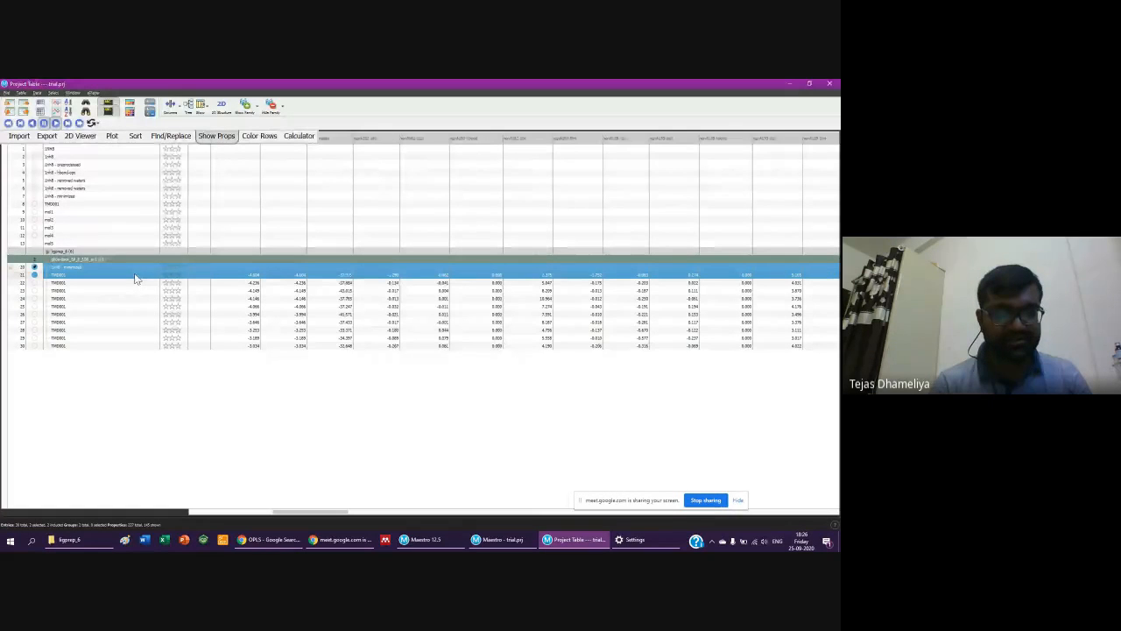
# Try to export the structures of the selected 1nh8 - minimized and TMD001 entries.
pyautogui.rightClick(136, 277)
pyautogui.moveTo(190, 447)
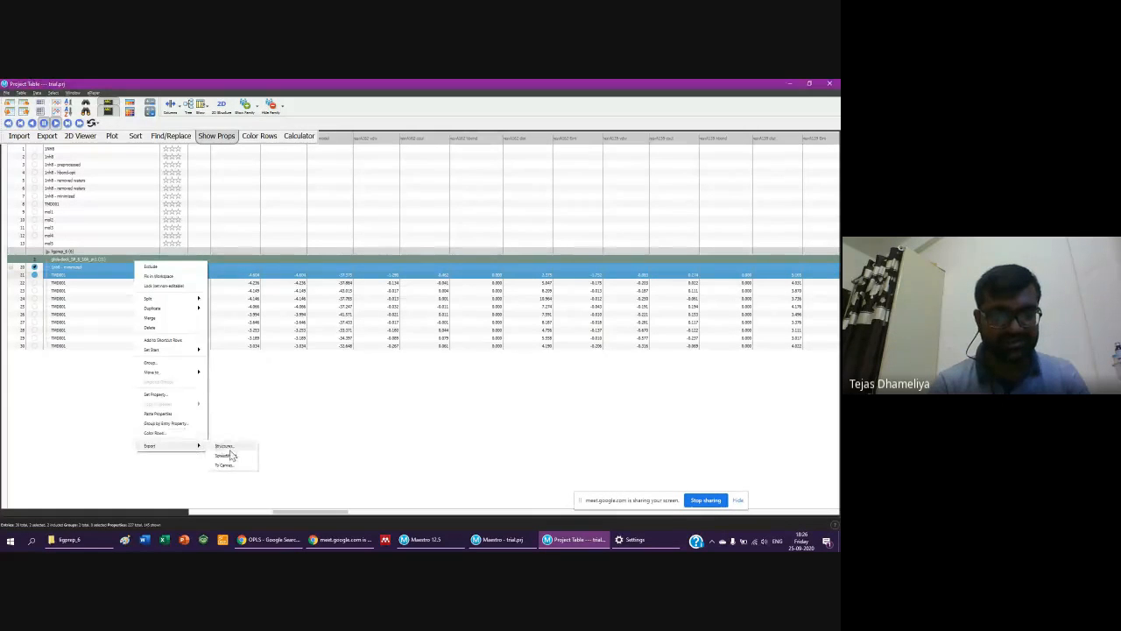
pyautogui.click(230, 452)
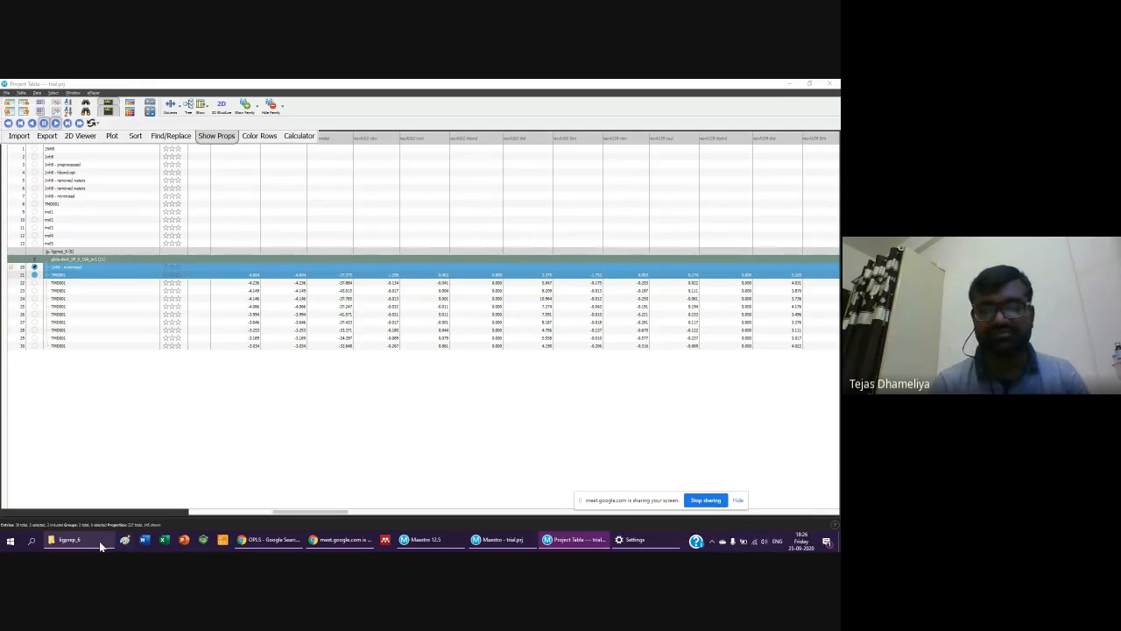
# Switch to the Windows Display settings, set the scaling of text and apps to 150%, and return to the Project Table.
pyautogui.click(625, 541)
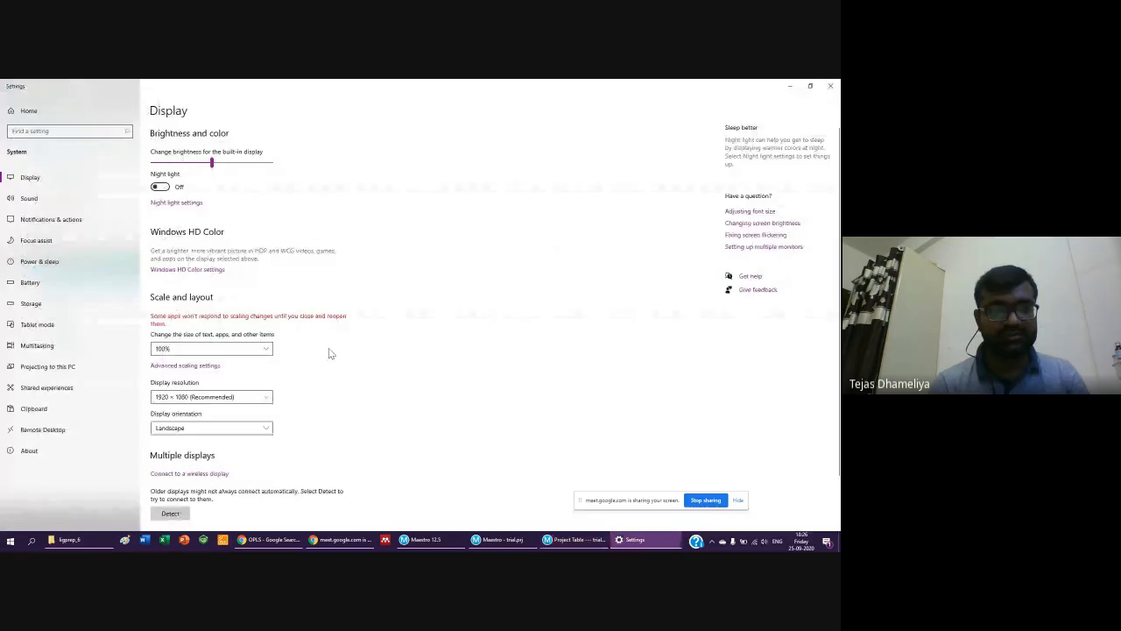
pyautogui.click(263, 349)
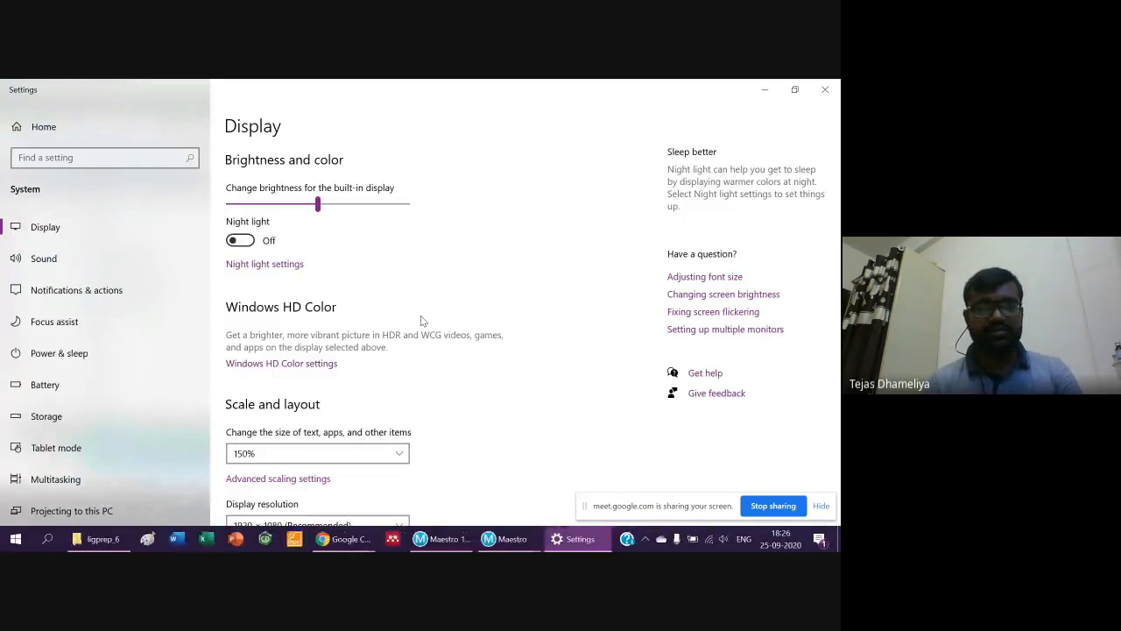
pyautogui.hotkey('alt', 'Tab')
pyautogui.hotkey('alt', 'Tab')
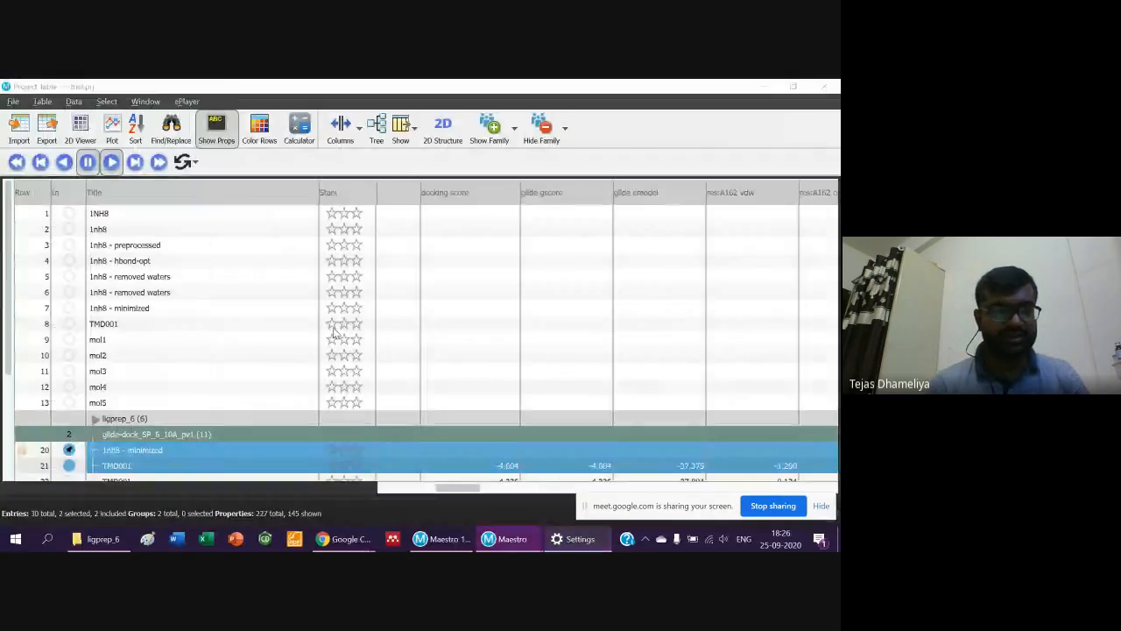
# Retry exporting the structures of the selected 1nh8 - minimized and TMD001 entries at the enlarged display scaling.
pyautogui.rightClick(158, 450)
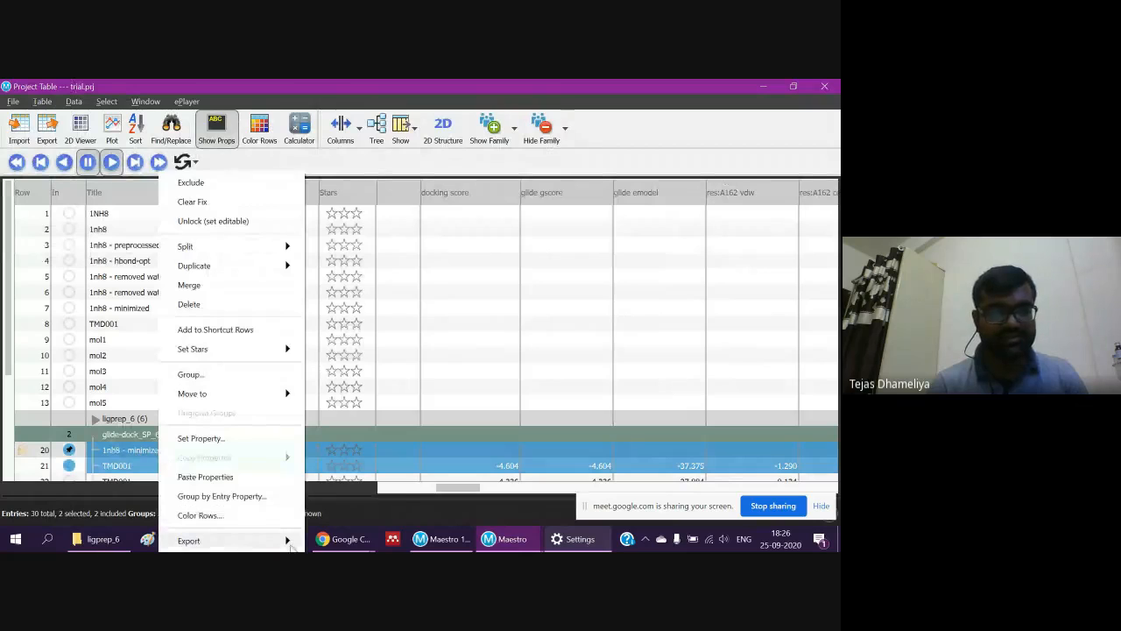
pyautogui.moveTo(230, 541)
pyautogui.click(334, 504)
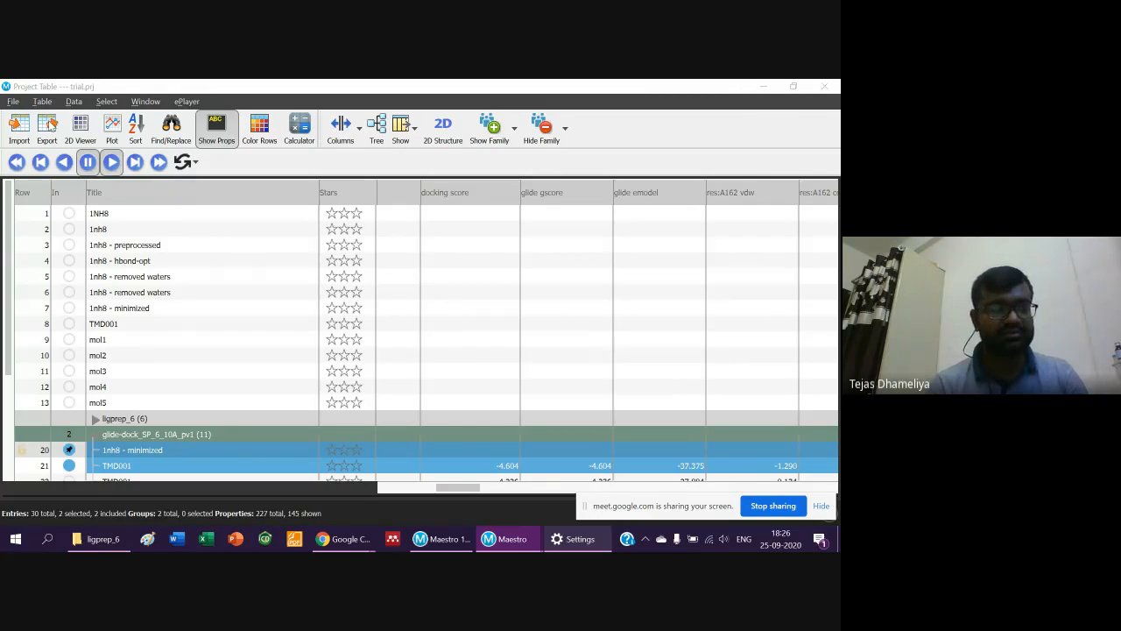
pyautogui.click(51, 122)
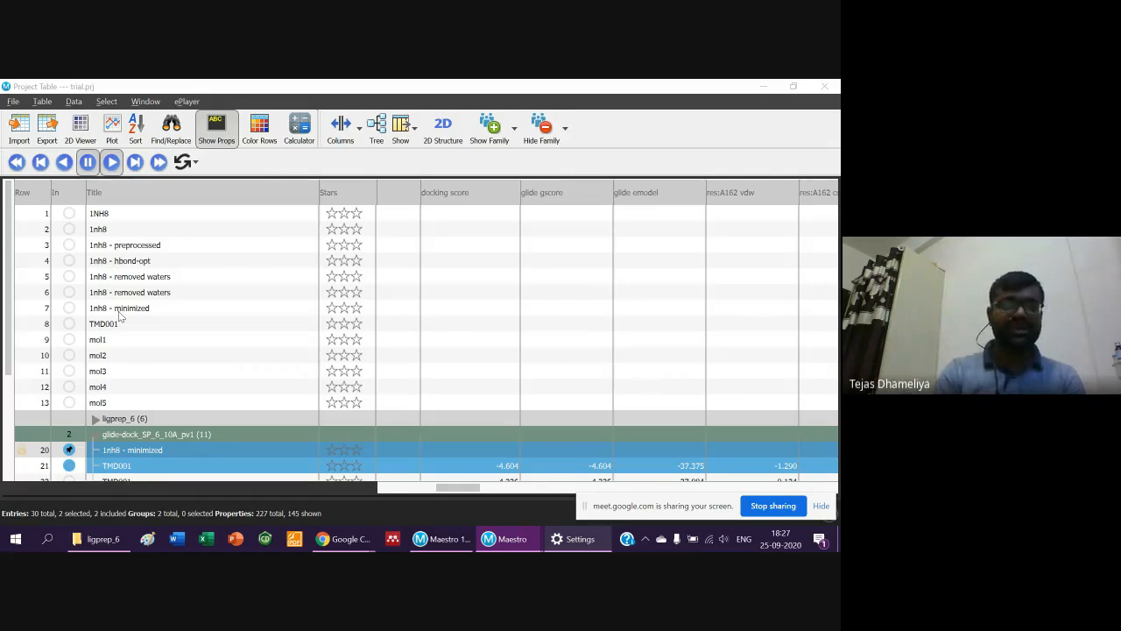
pyautogui.click(147, 459)
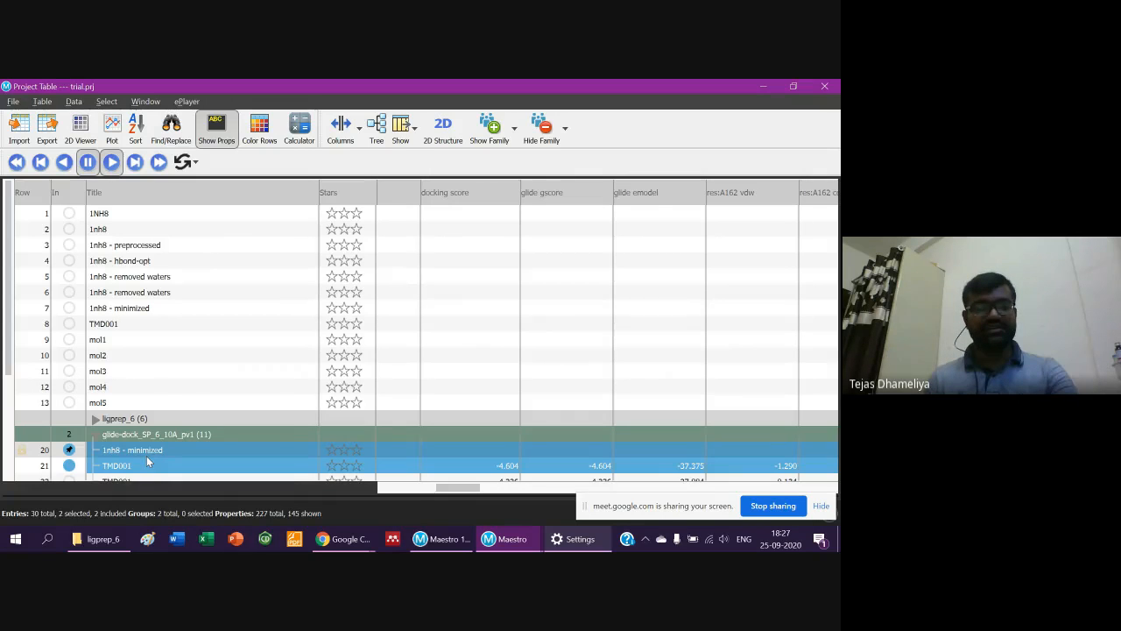
pyautogui.rightClick(146, 455)
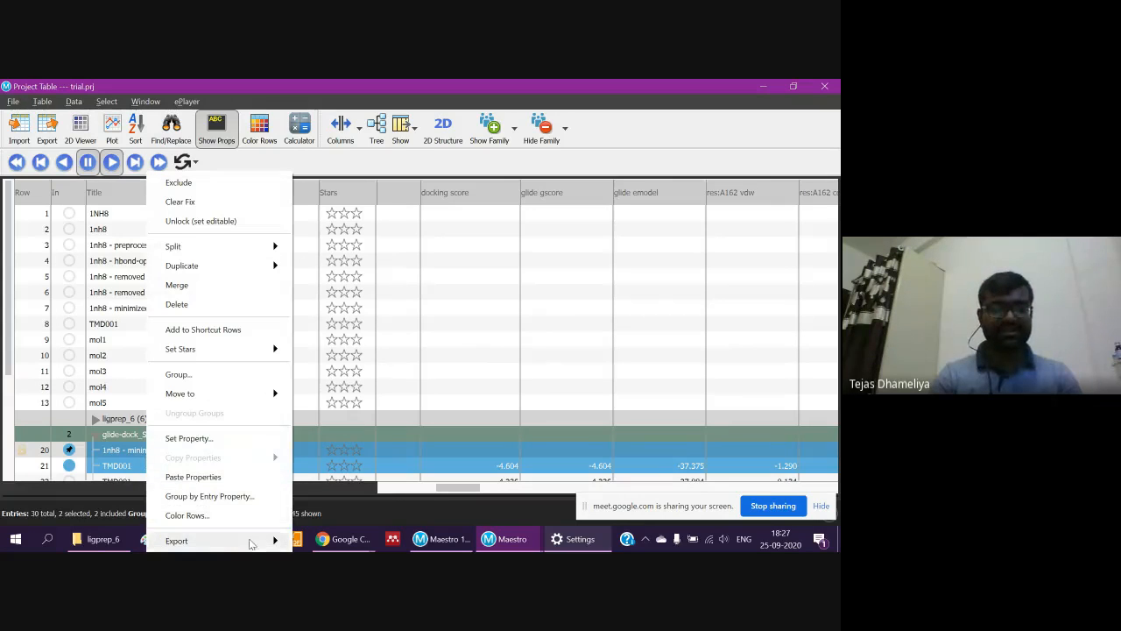
pyautogui.moveTo(271, 539)
pyautogui.click(337, 507)
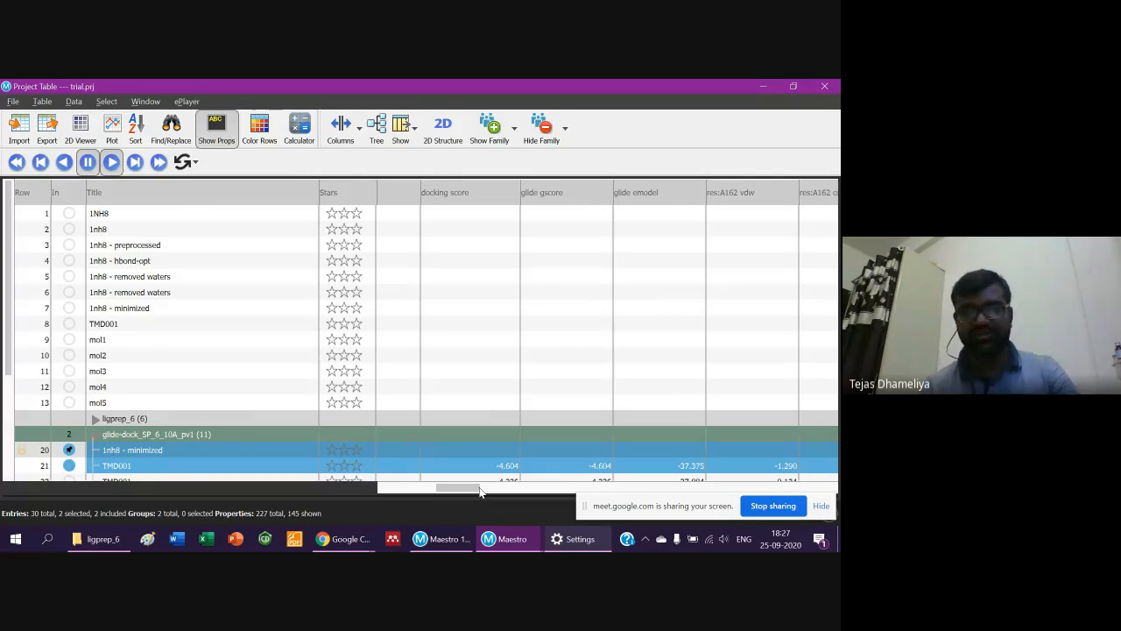
# Examine the Job Name, PDB information and Glide score columns for the docked entries in the Project Table.
pyautogui.moveTo(476, 488); pyautogui.dragTo(471, 486)
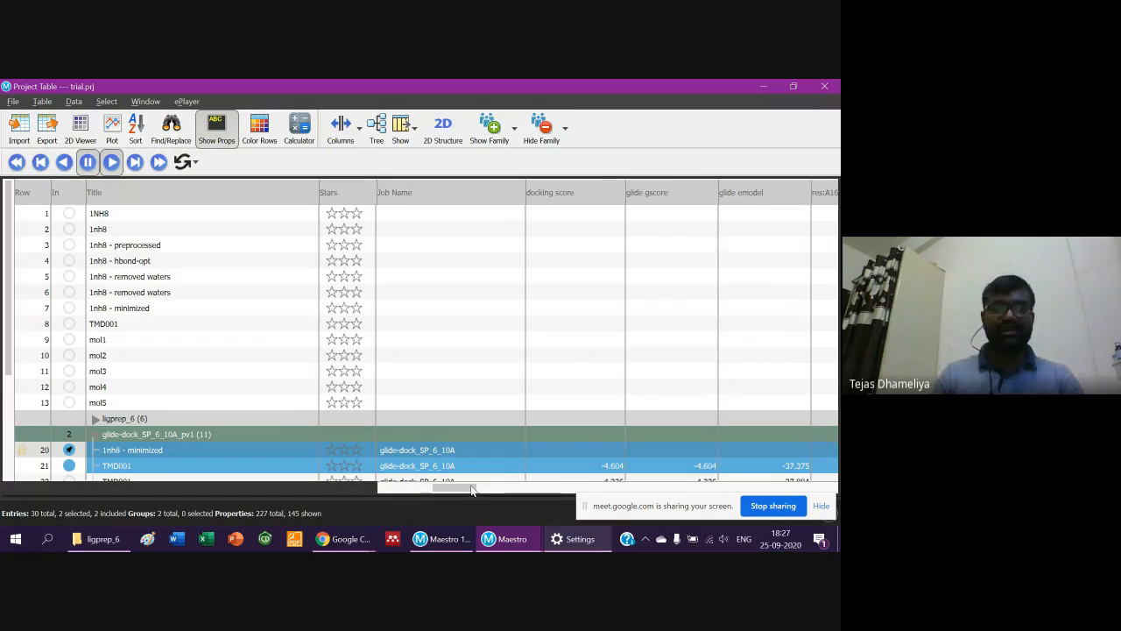
pyautogui.moveTo(471, 491); pyautogui.dragTo(423, 490)
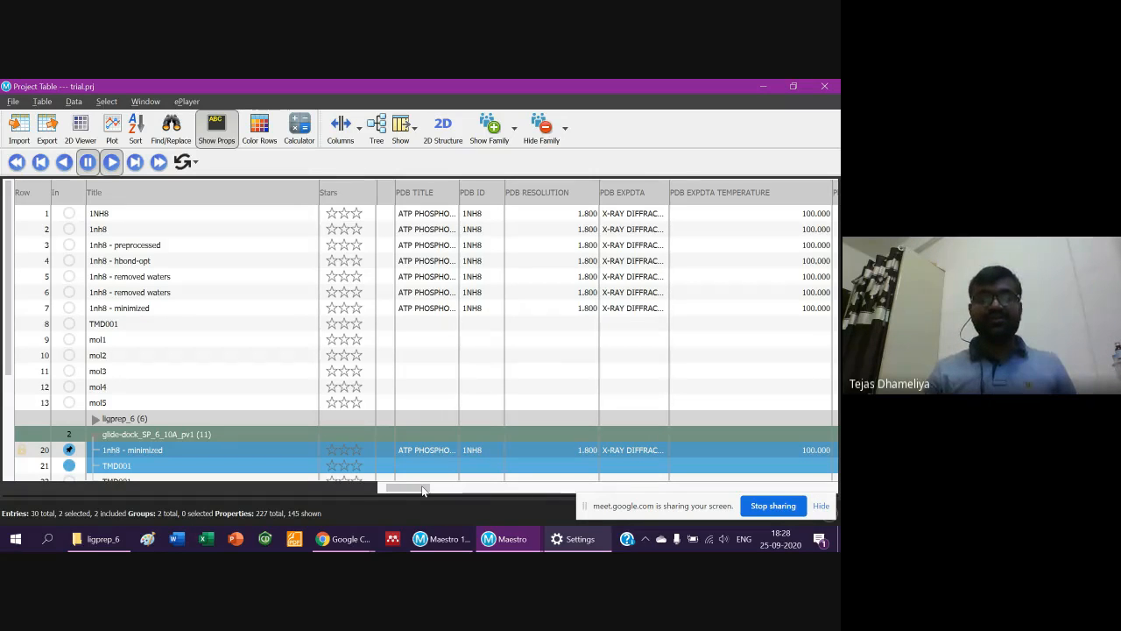
pyautogui.moveTo(422, 491); pyautogui.dragTo(476, 496)
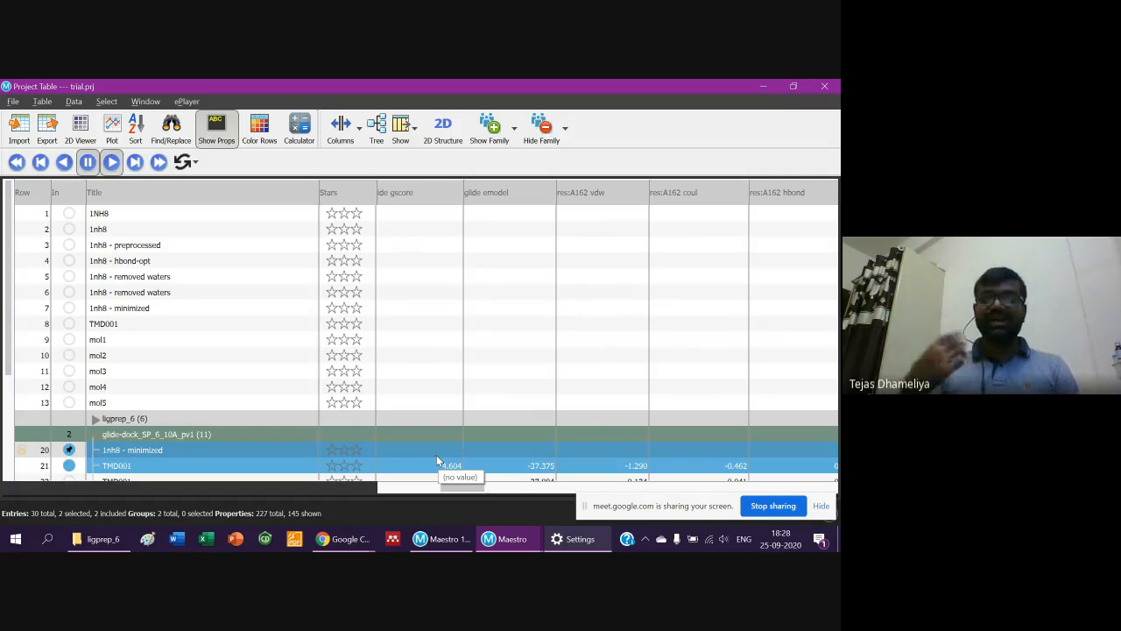
# Close the Project Table and the Pose Viewer, and fit the workspace view to the ligand.
pyautogui.click(828, 85)
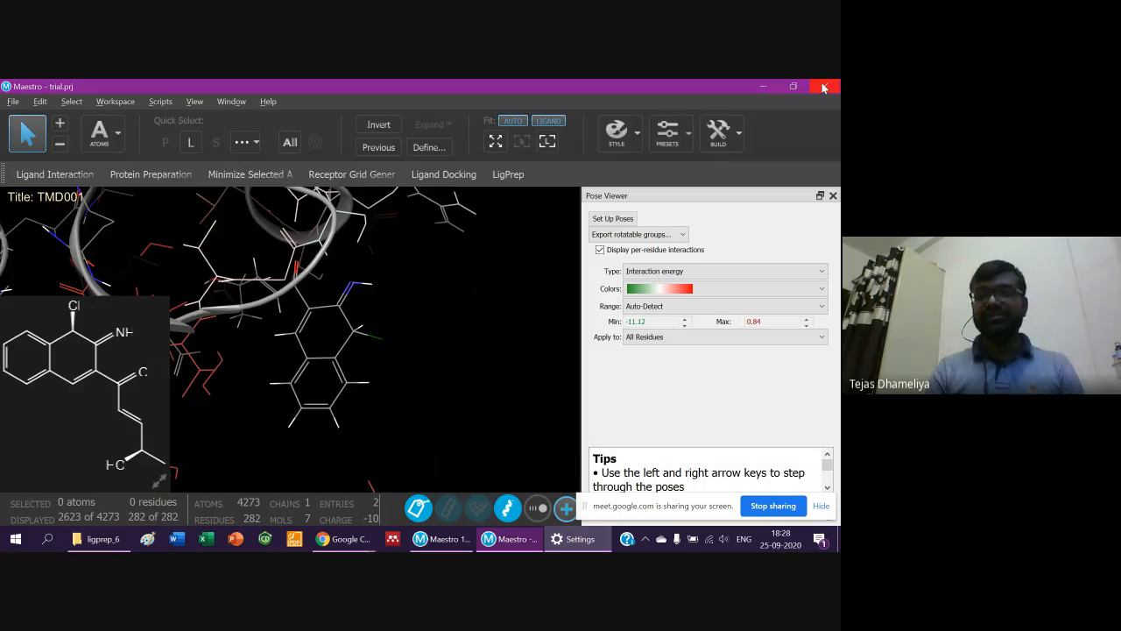
pyautogui.click(832, 196)
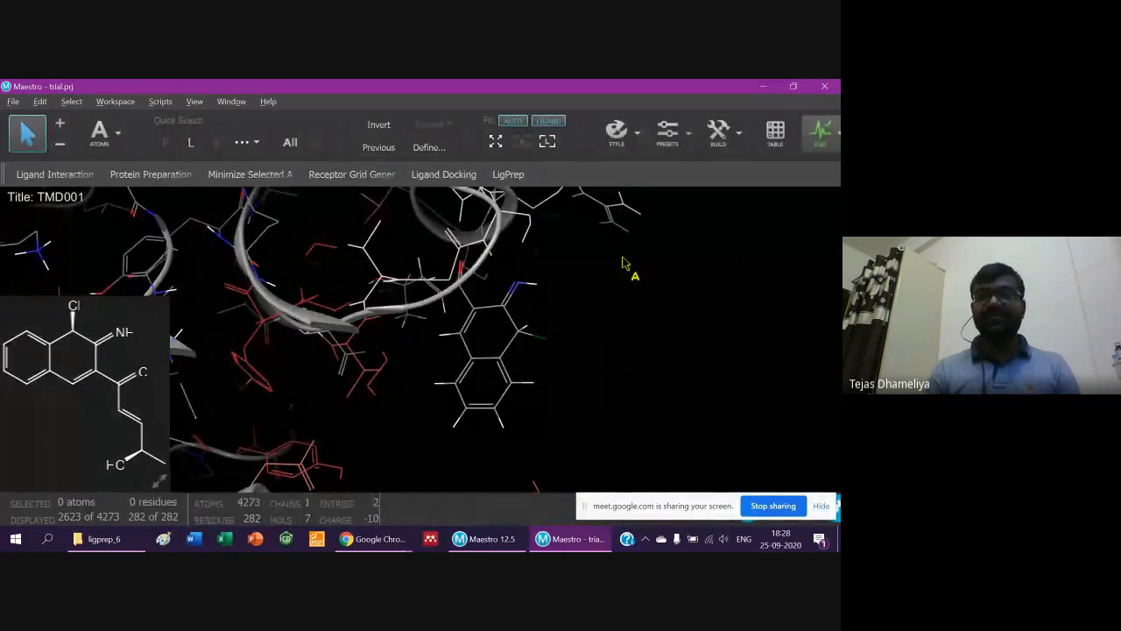
pyautogui.click(548, 141)
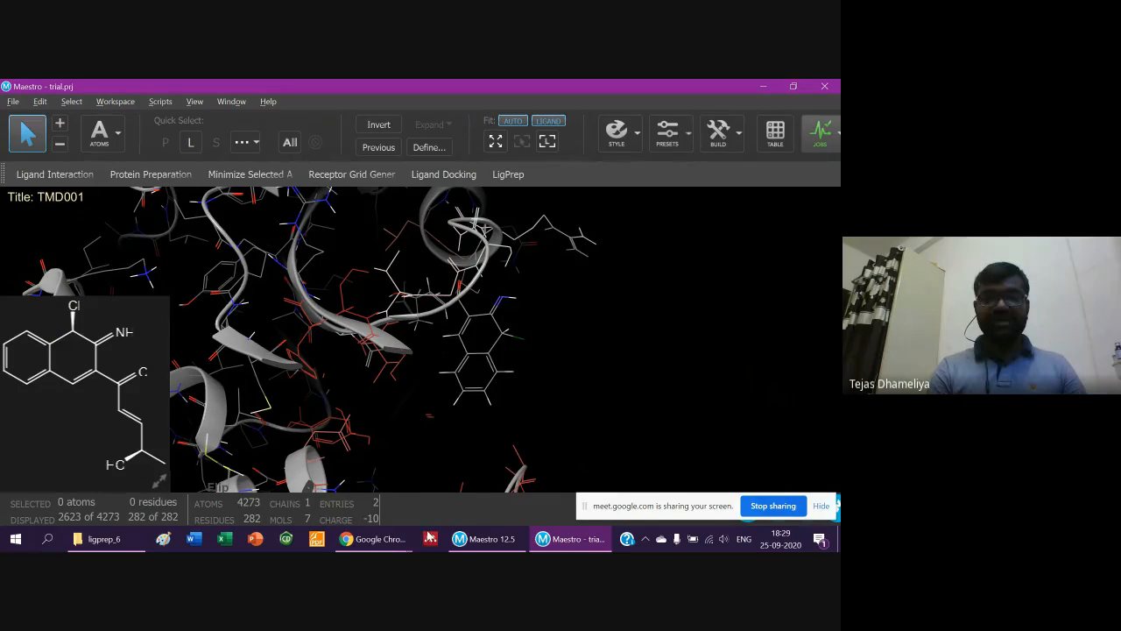
# Switch to the Google Meet tab in Chrome, hide the screen-sharing notice, and open the meeting's additional options.
pyautogui.click(390, 540)
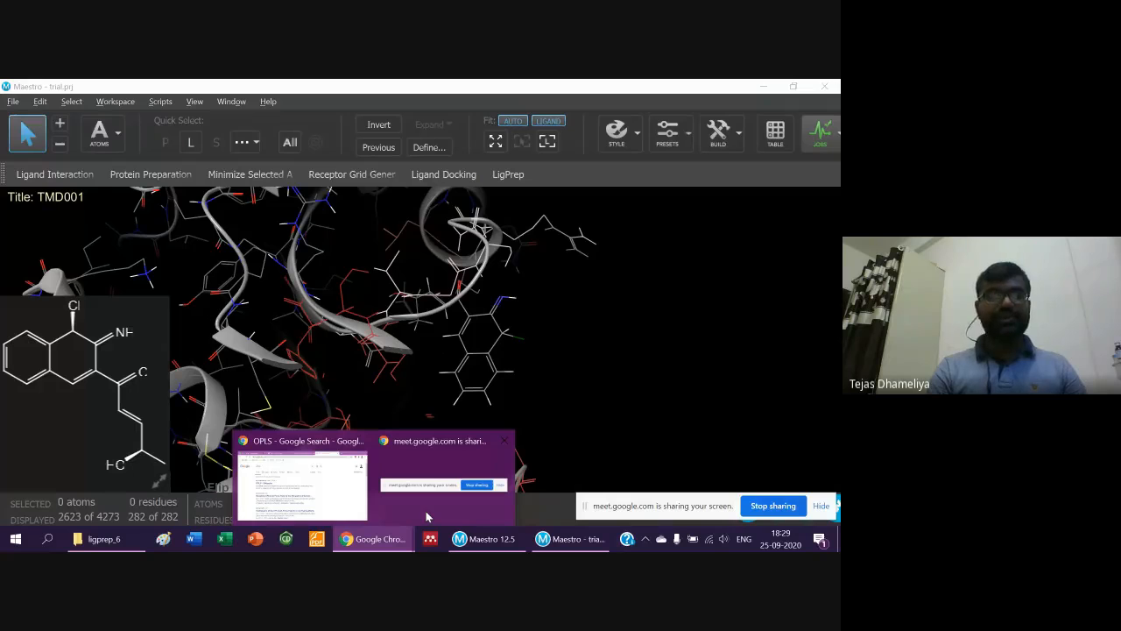
pyautogui.click(307, 499)
pyautogui.click(132, 88)
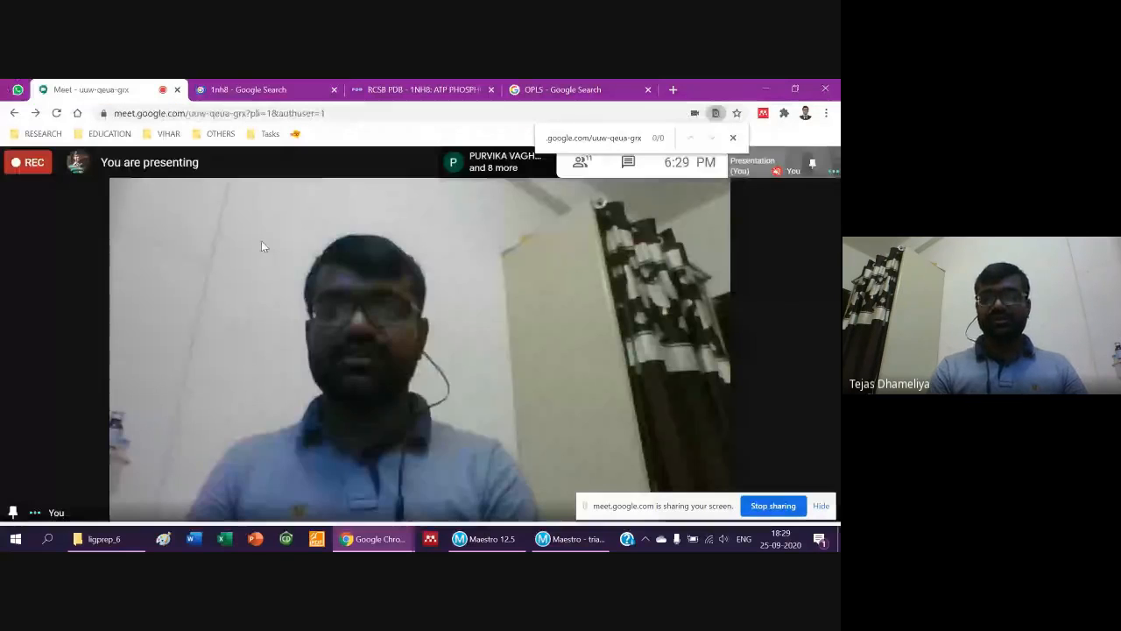
pyautogui.click(819, 505)
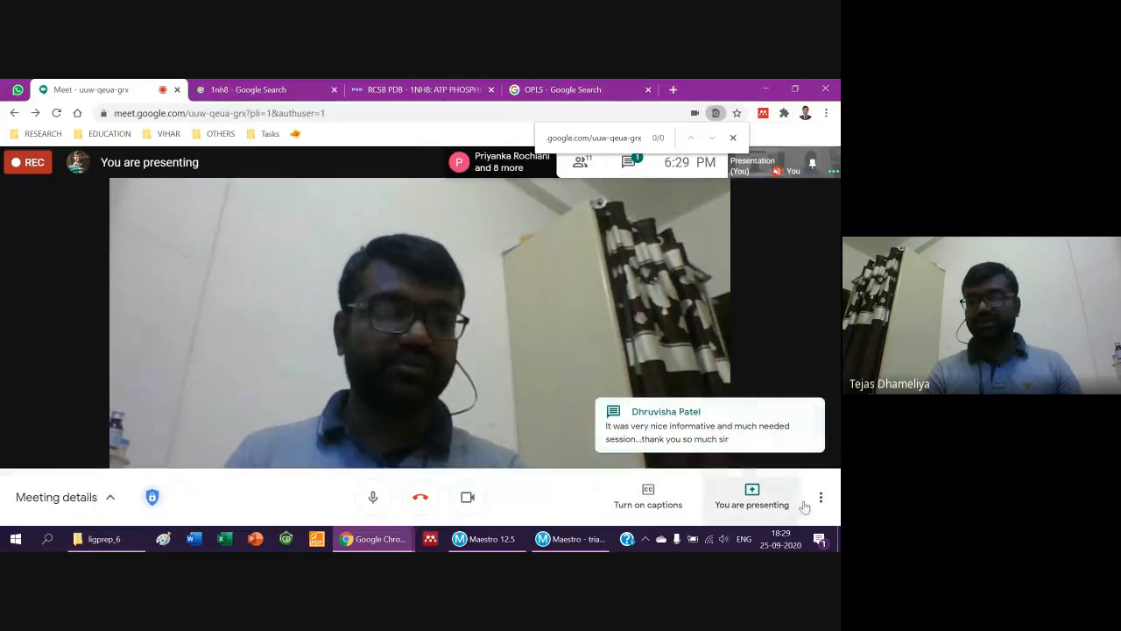
pyautogui.click(821, 497)
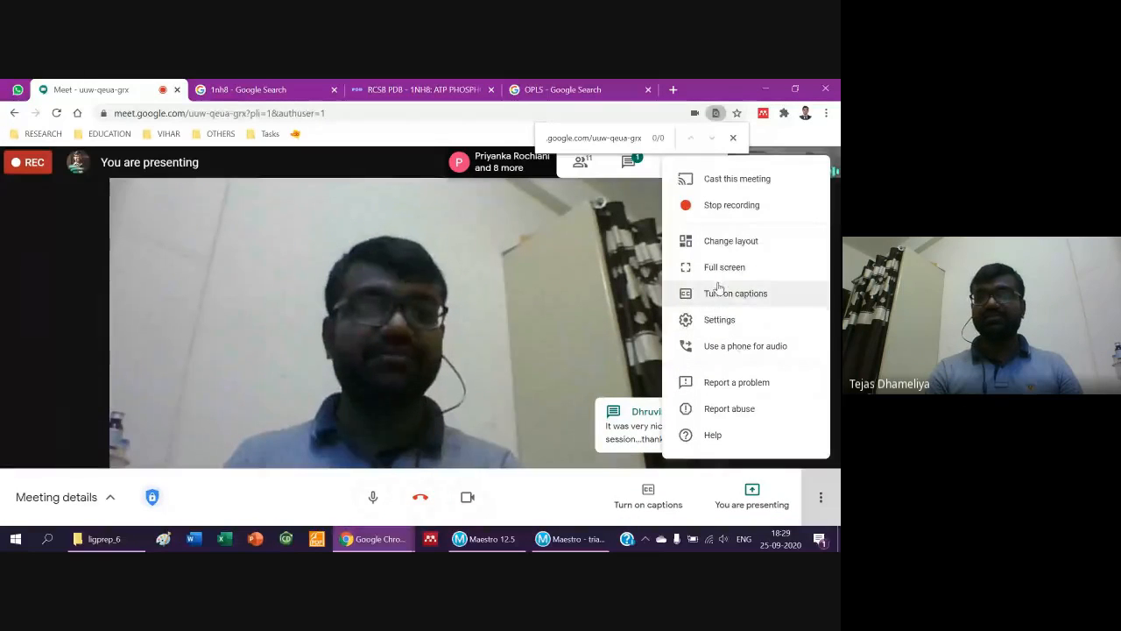